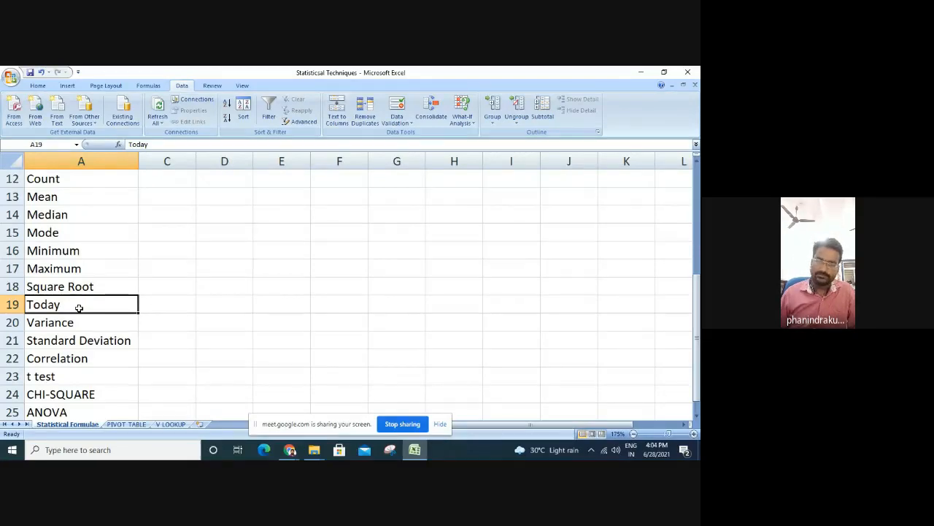
Count the X values in C12 with the formula =COUNT(C2:C11), and select C2:C11 to check the count
scroll(102, 300, "up", 4)
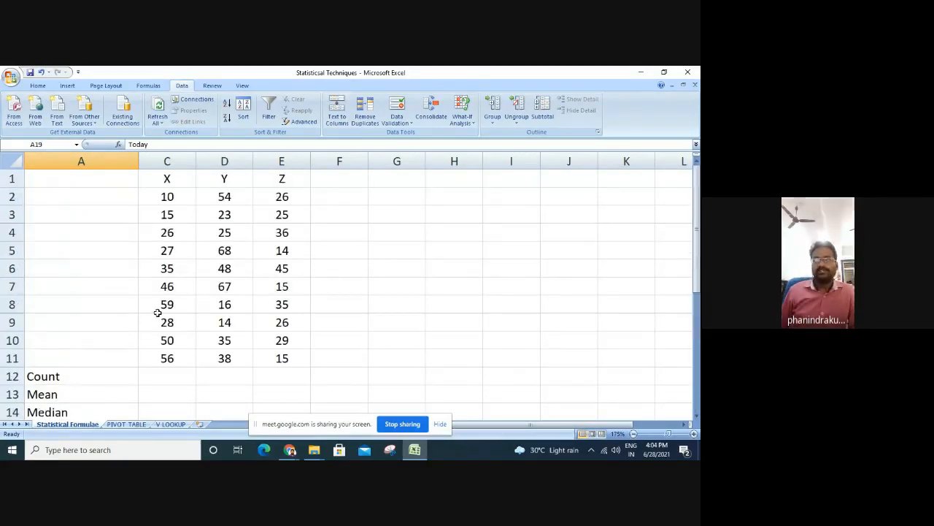
left_click(174, 376)
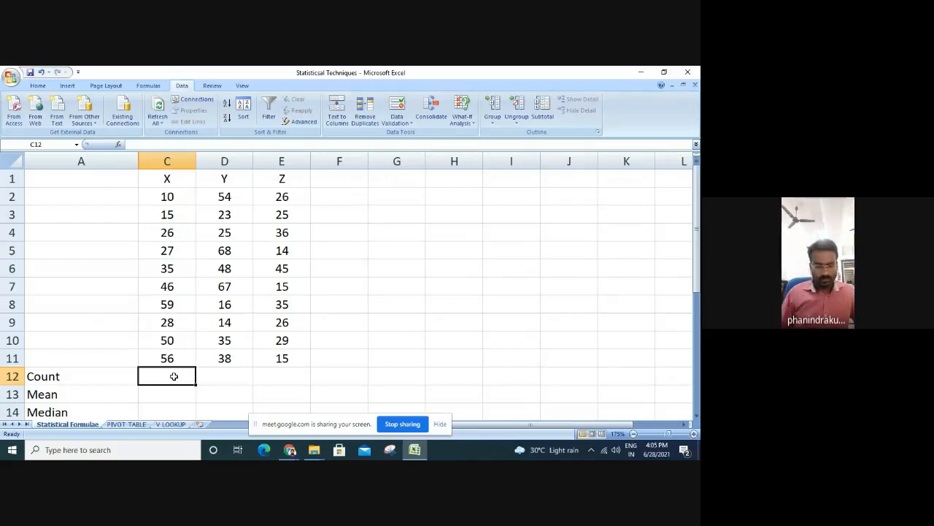
type("=C")
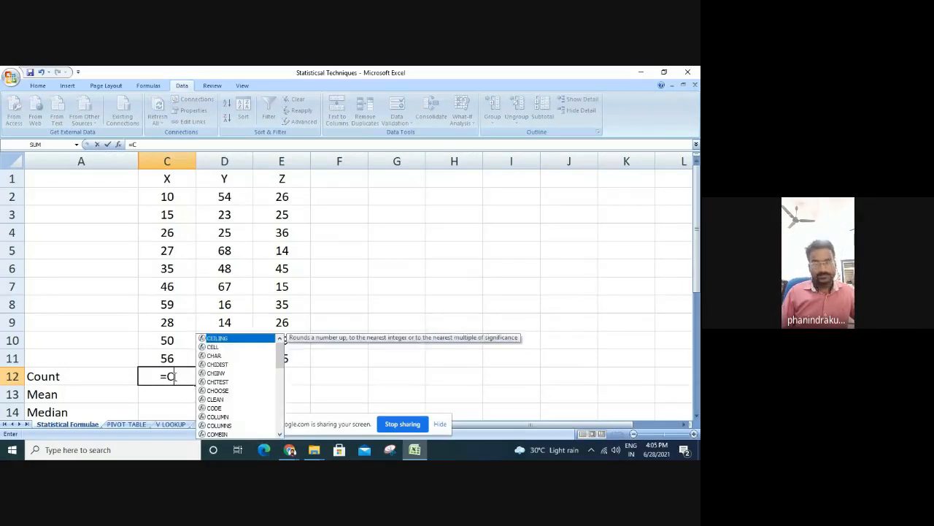
type("ount")
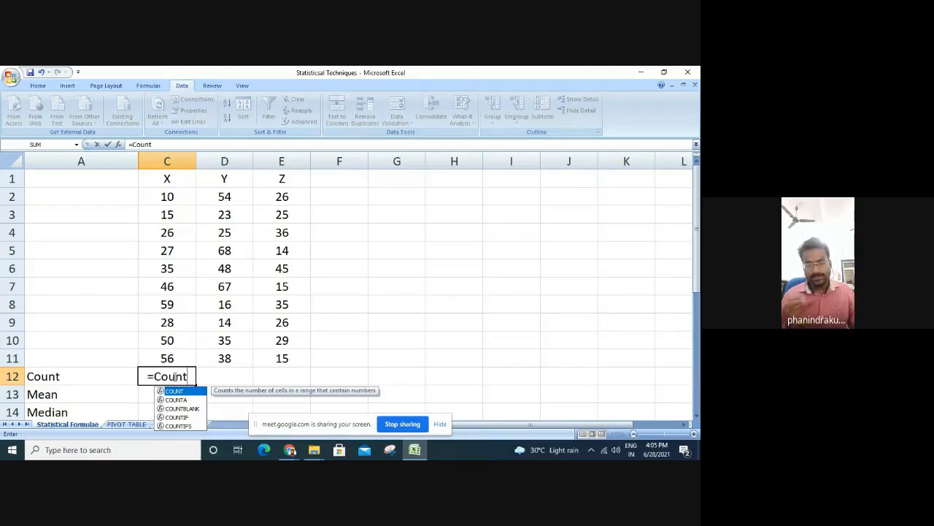
key("BackSpace")
key("BackSpace")
key("BackSpace")
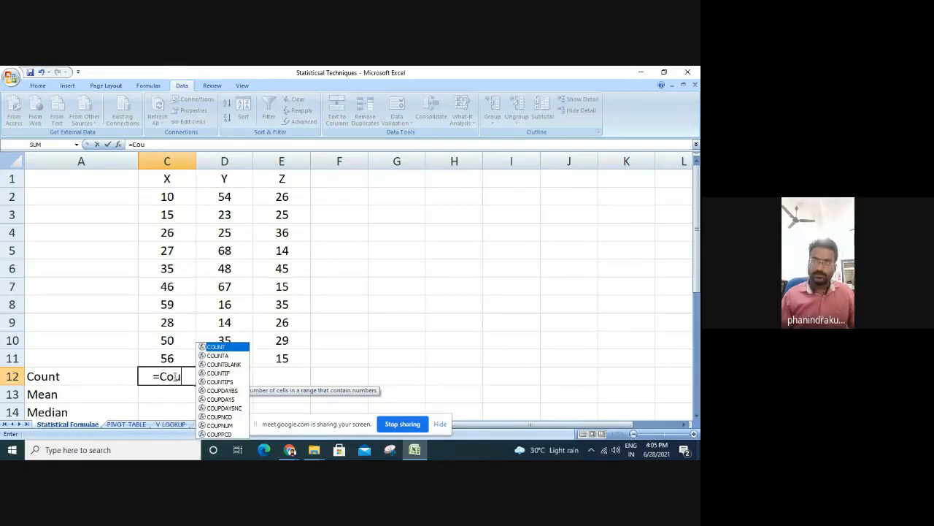
key("BackSpace")
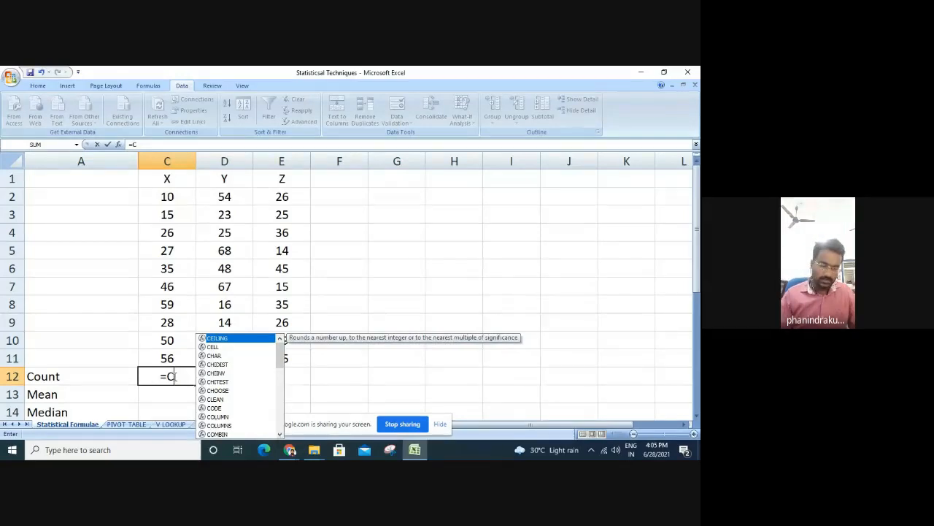
type("ou")
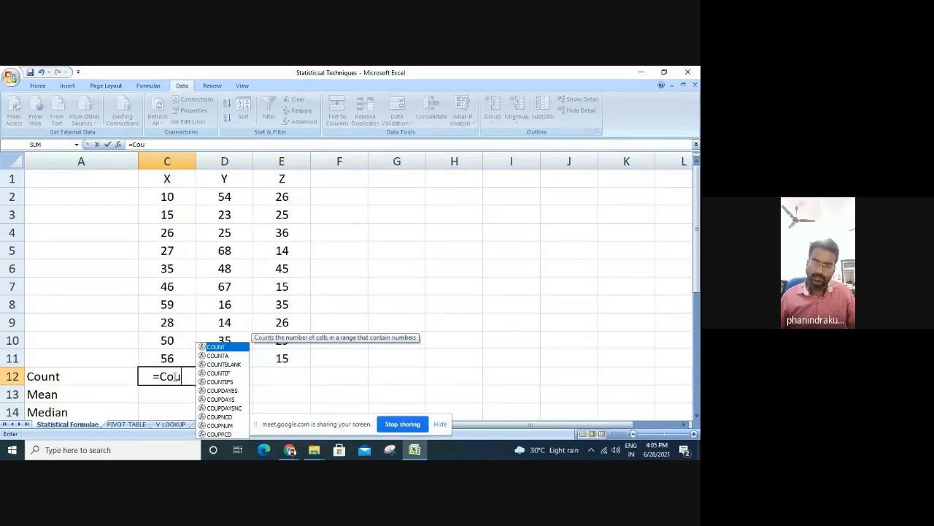
key("Tab")
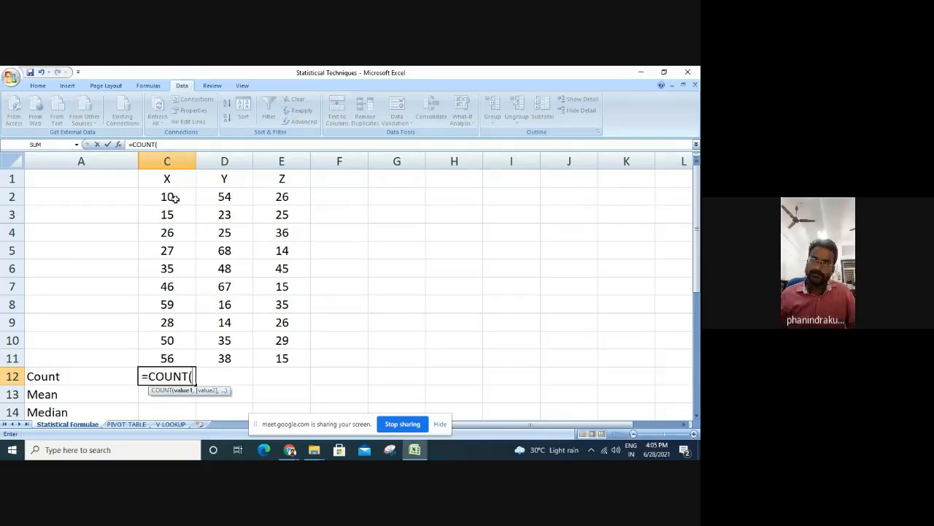
left_click_drag(173, 198, 183, 356)
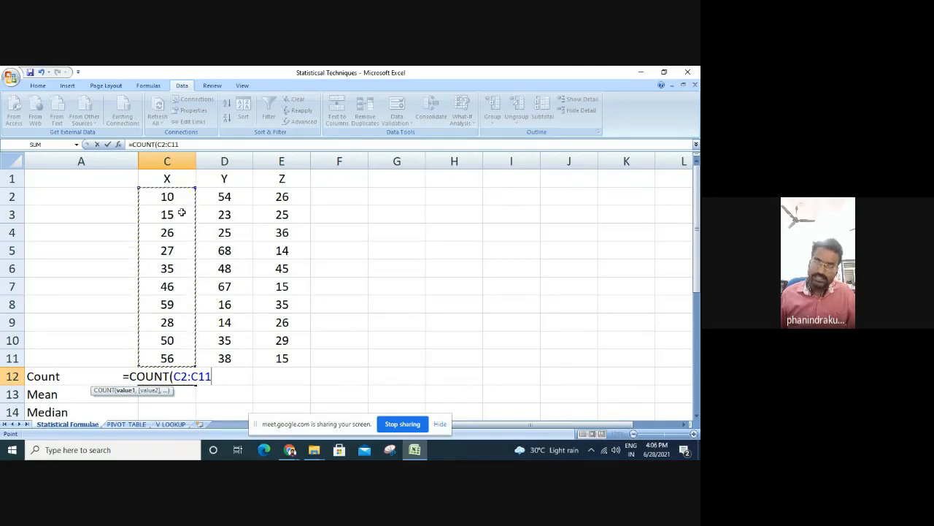
type(")")
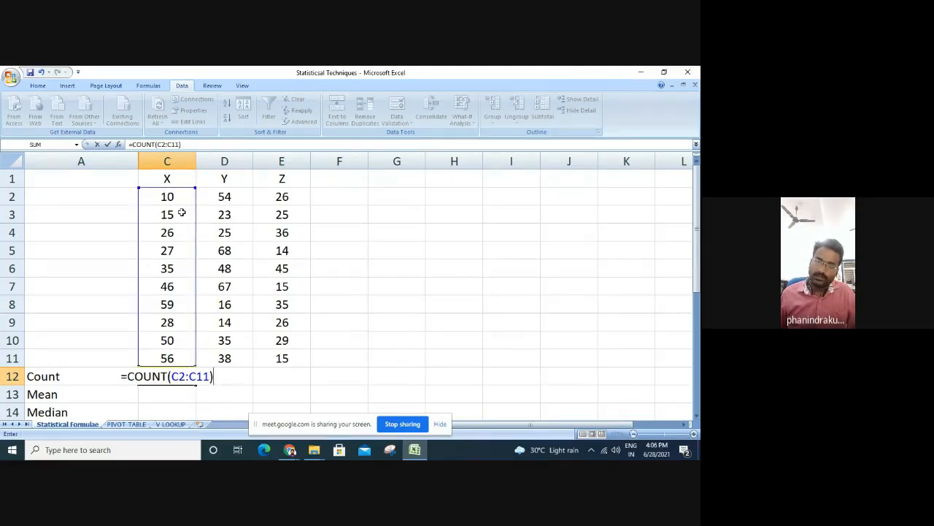
key("Return")
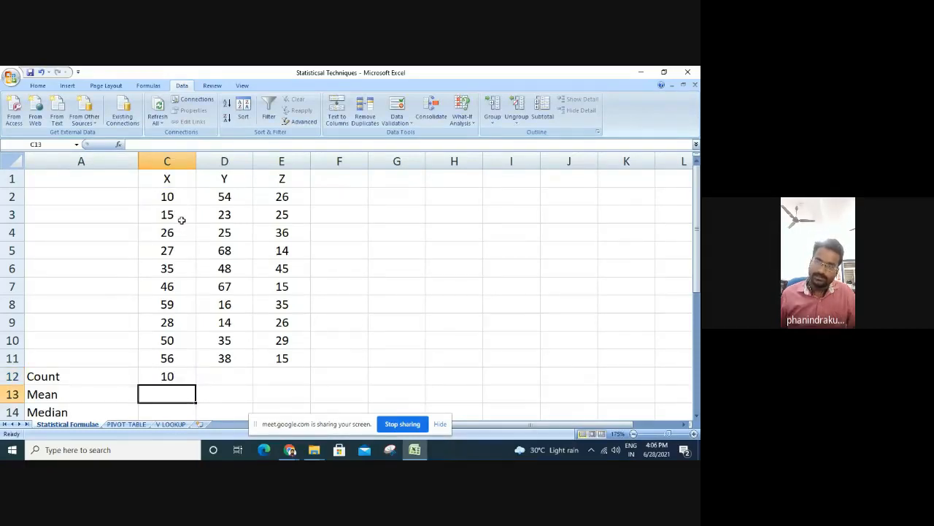
left_click_drag(176, 198, 183, 358)
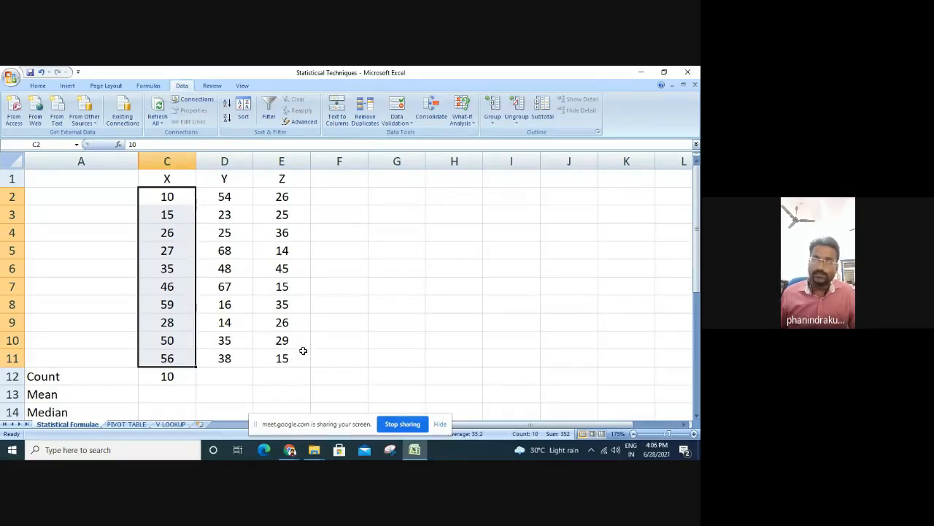
Clear the Y values in cells D5 and D7
left_click(235, 251)
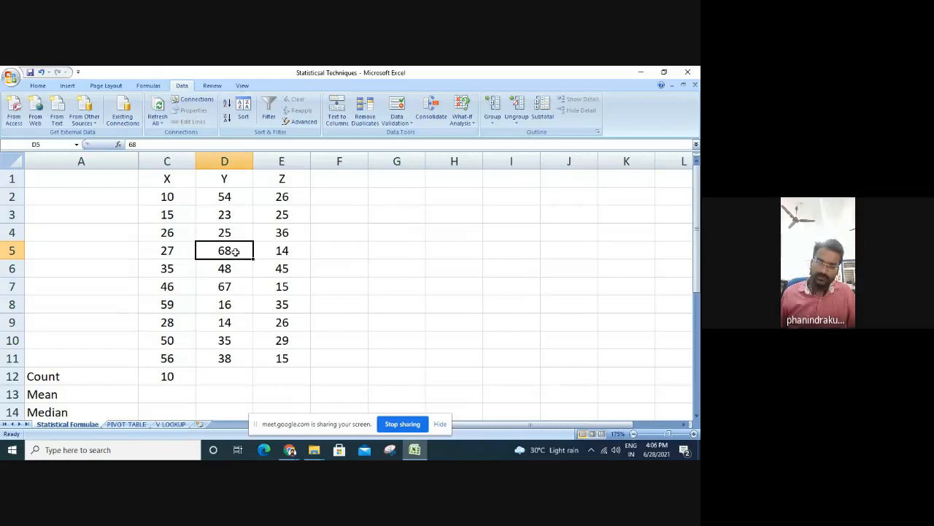
key("Delete")
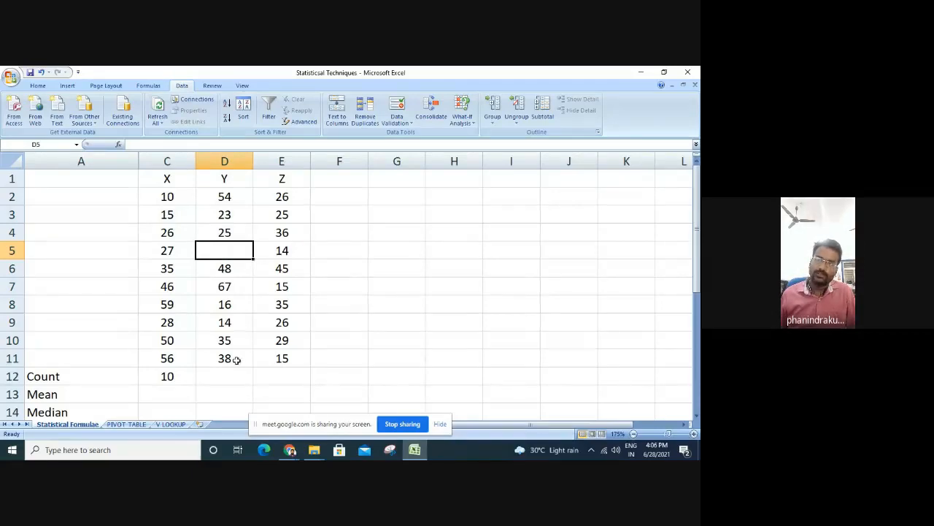
left_click(230, 289)
key("Delete")
Count the Y values in D12 with the formula =COUNT(D2:D11)
left_click(236, 376)
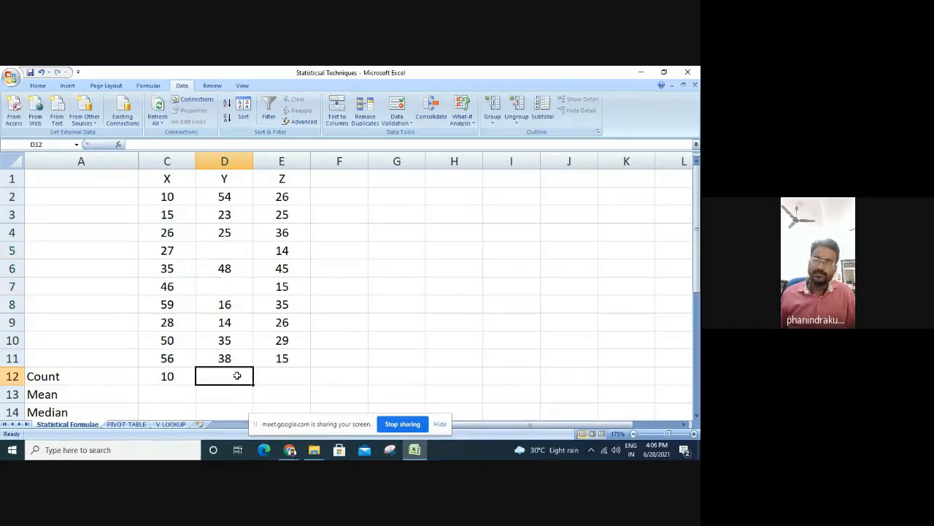
type("=count(")
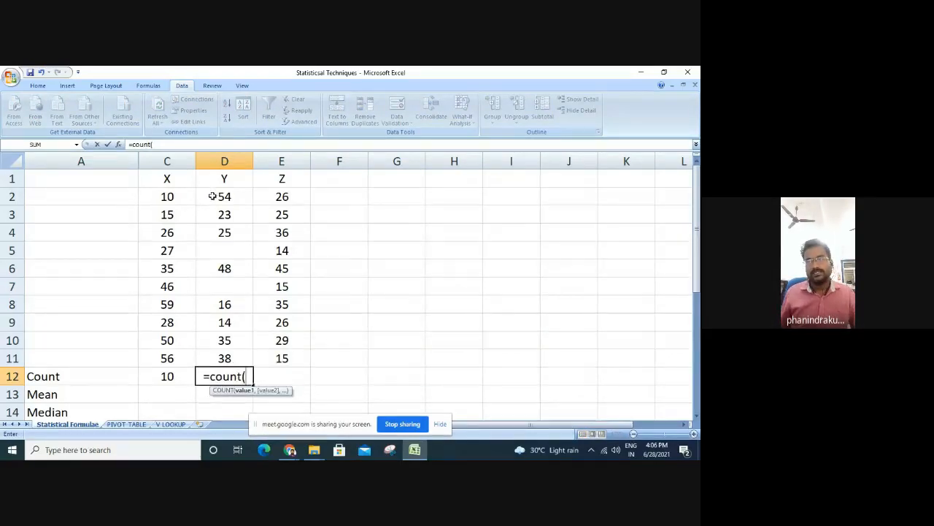
left_click_drag(211, 195, 218, 357)
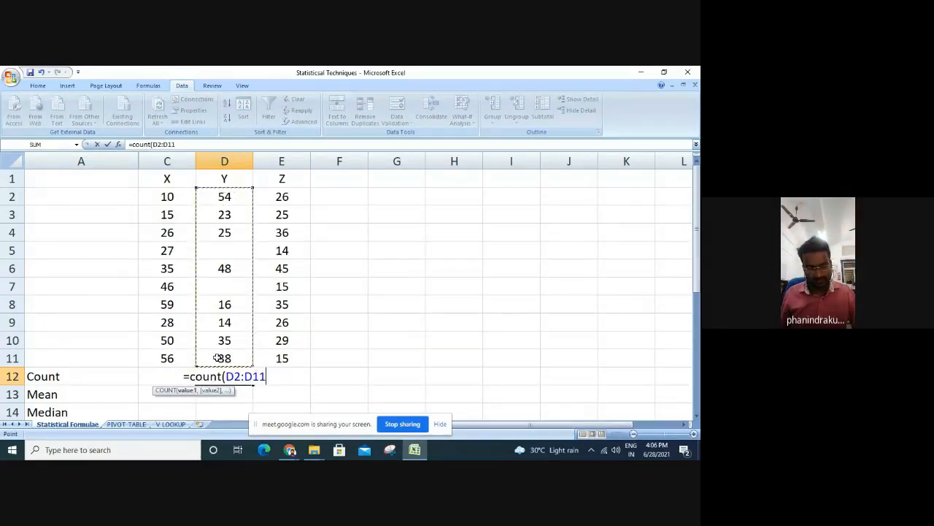
type(")")
key("Return")
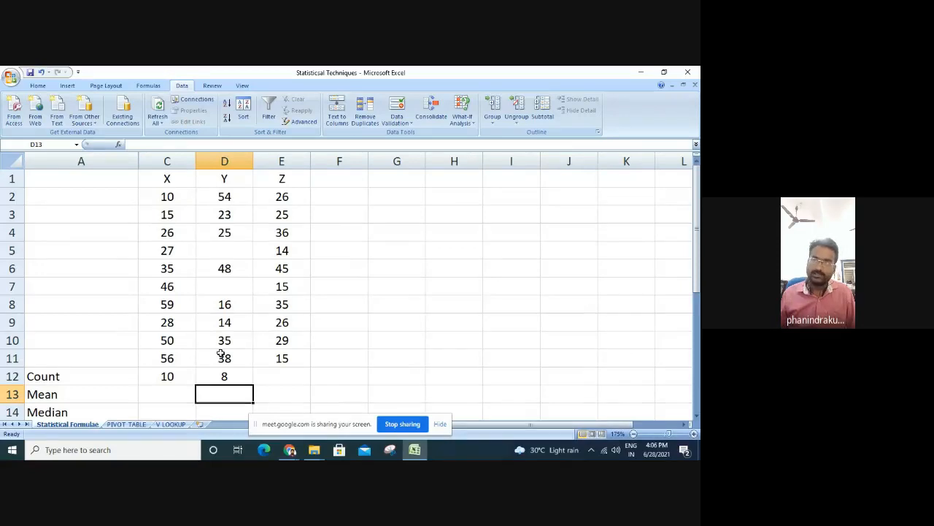
Enter 0 in the empty Y cells D5 and D7
left_click(225, 252)
type("0")
key("Down")
key("Down")
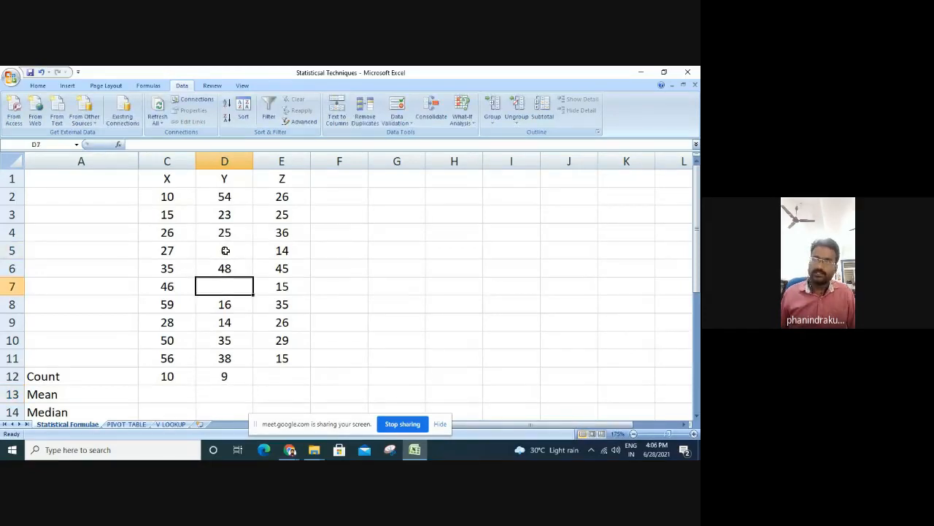
type("0")
key("Return")
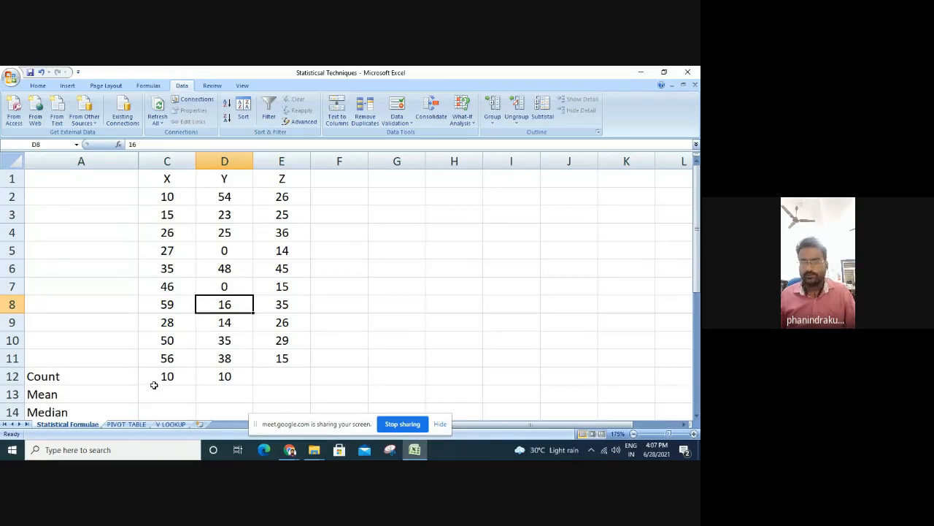
Copy the count formula from D12 across to E12 for the Z column
left_click(281, 378)
left_click(247, 378)
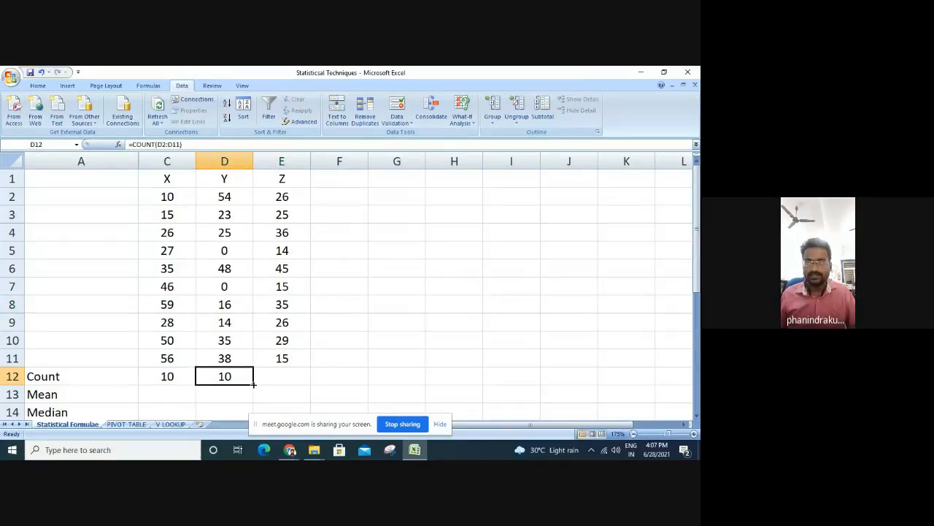
left_click_drag(254, 384, 298, 386)
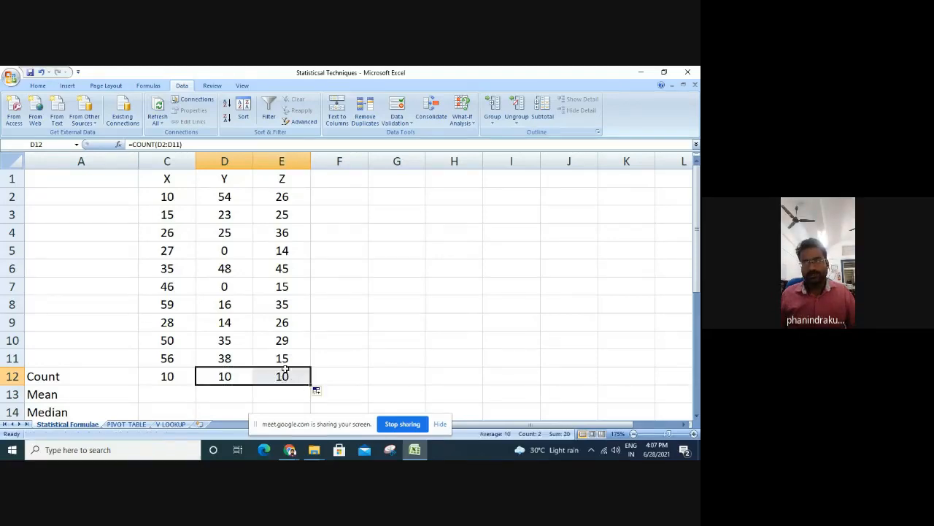
Examine the range used by the count formula in E12, keeping it as =COUNT(E2:E11)
double_click(285, 377)
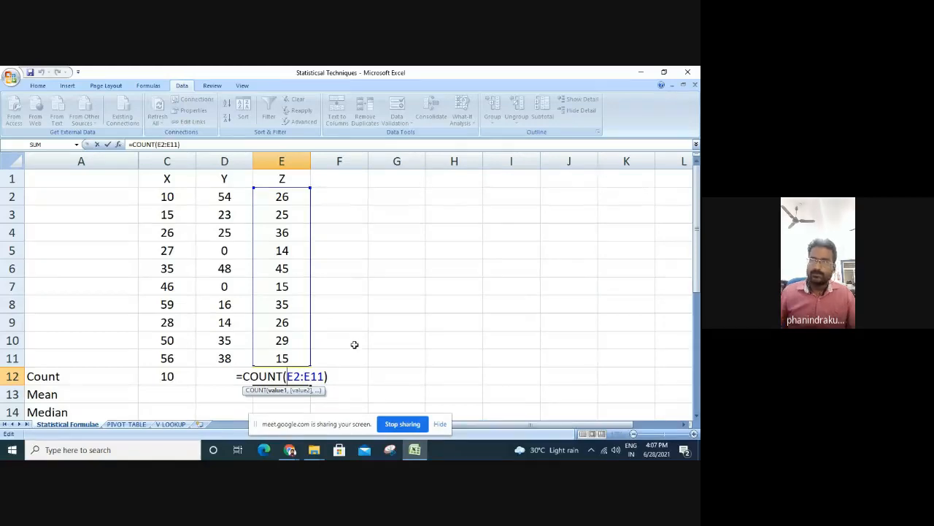
scroll(355, 343, "down", 2)
left_click(167, 291)
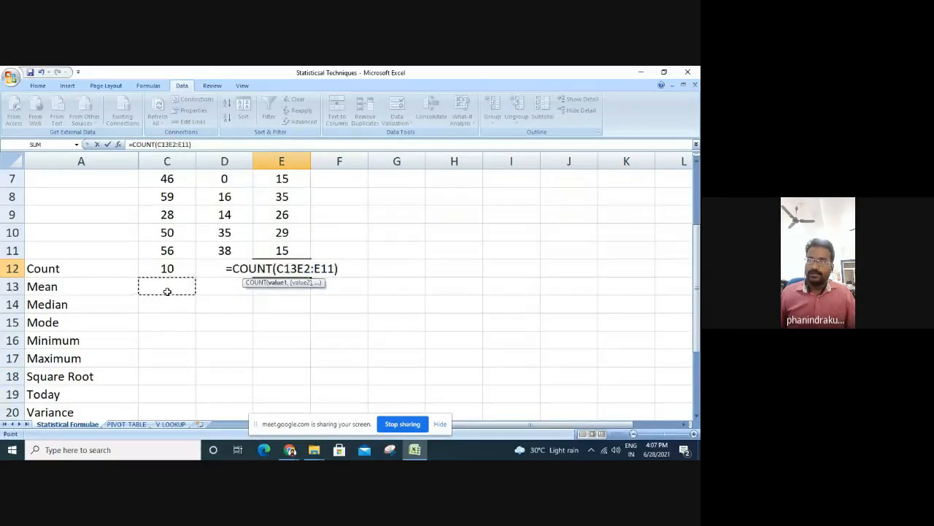
key("BackSpace")
key("BackSpace")
key("BackSpace")
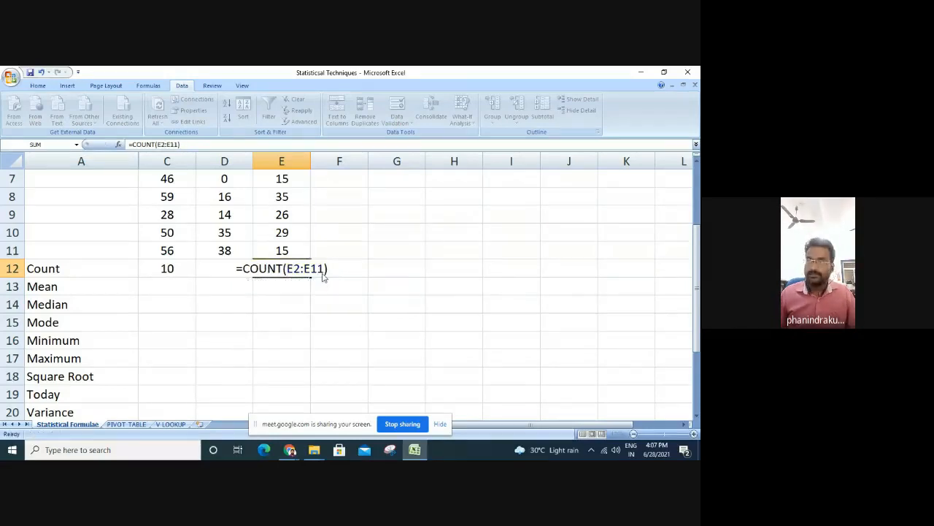
key("Return")
Calculate the mean of the X values in C13 with the formula =AVERAGE(C2:C11)
left_click(154, 286)
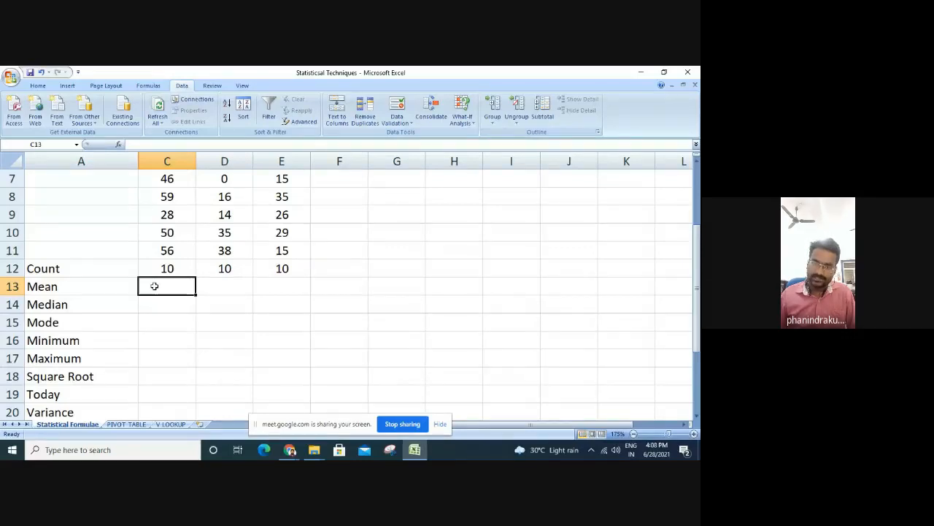
type("=")
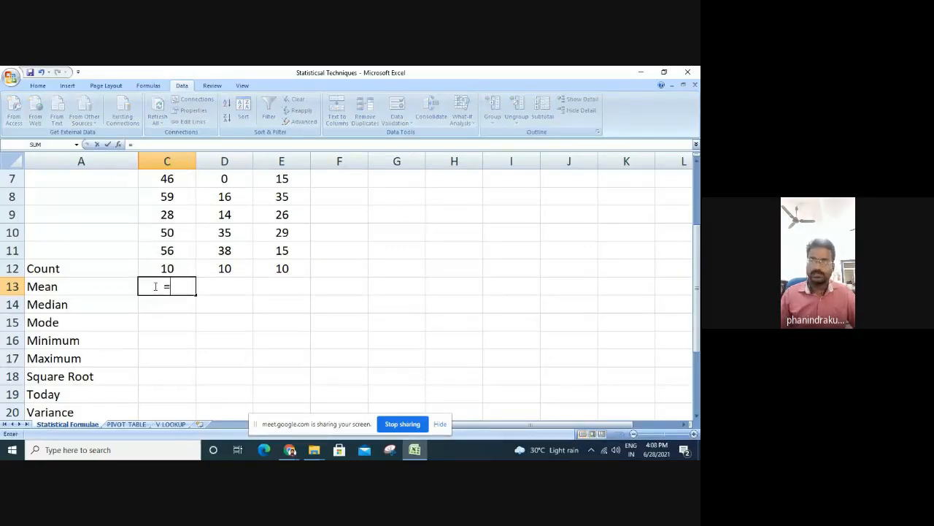
type("Aver")
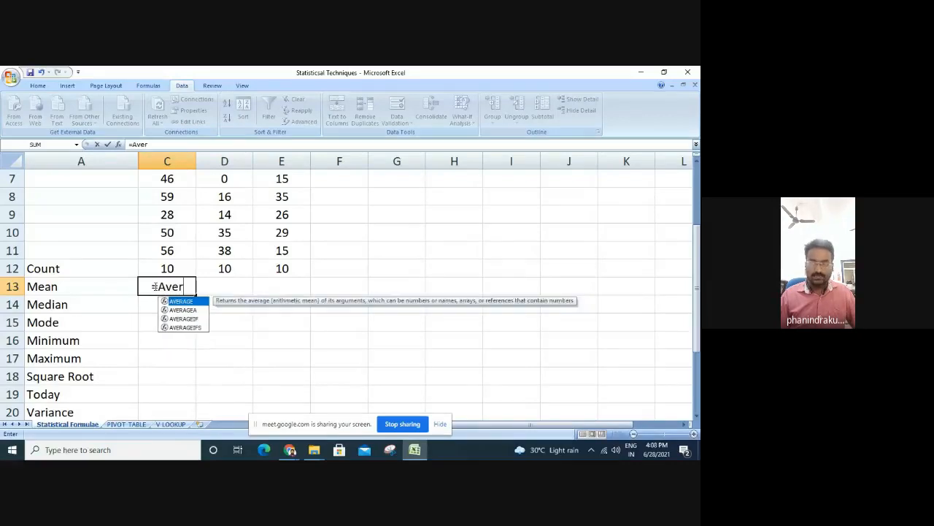
type("age")
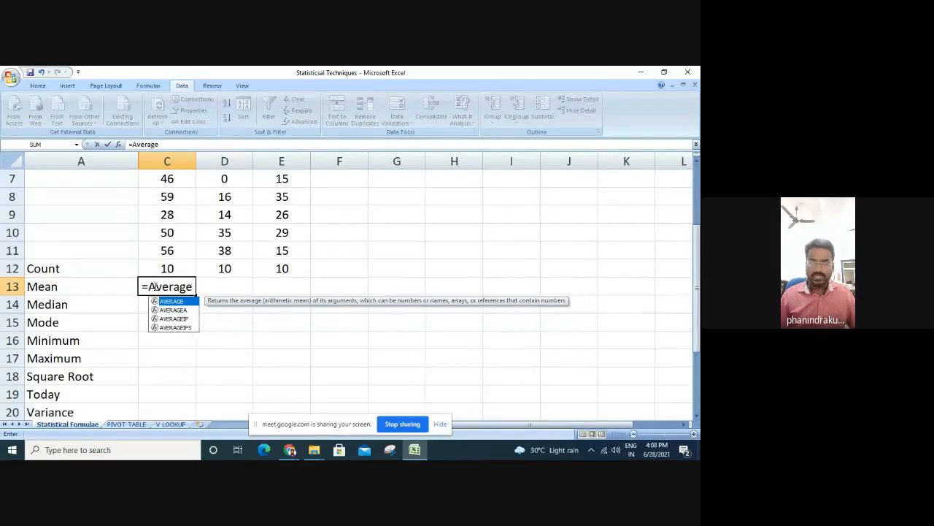
type("(")
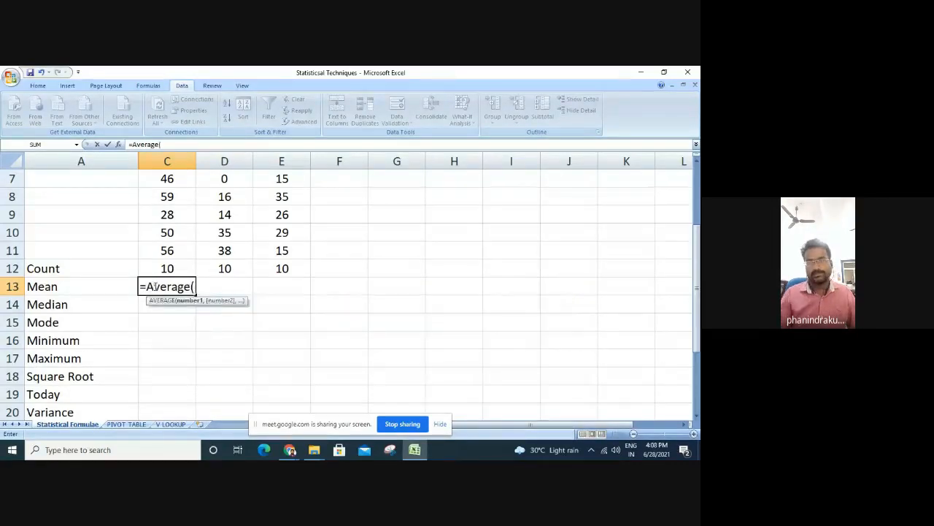
left_click(179, 251)
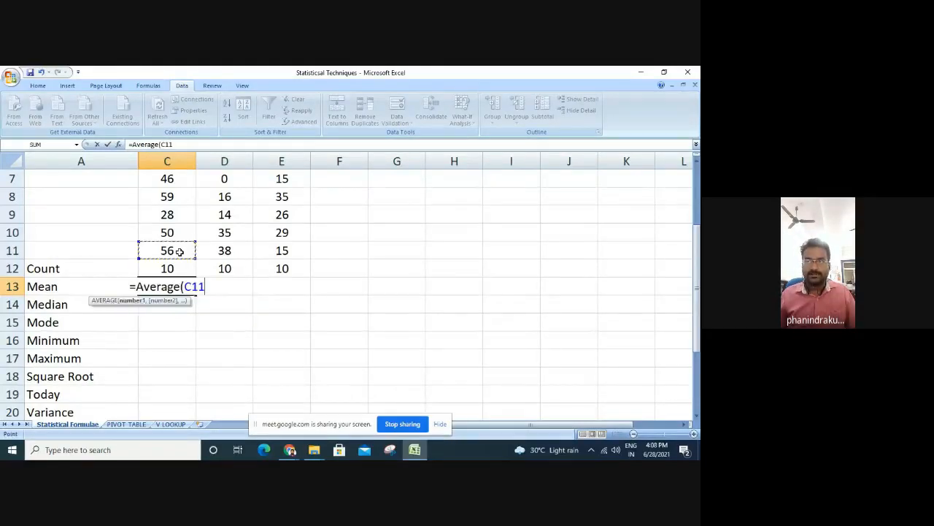
left_click_drag(179, 251, 180, 194)
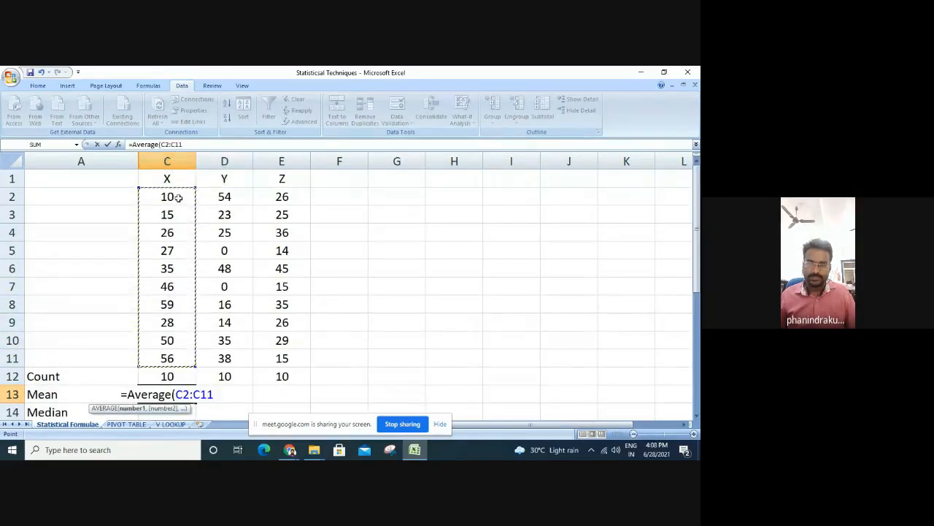
type(")")
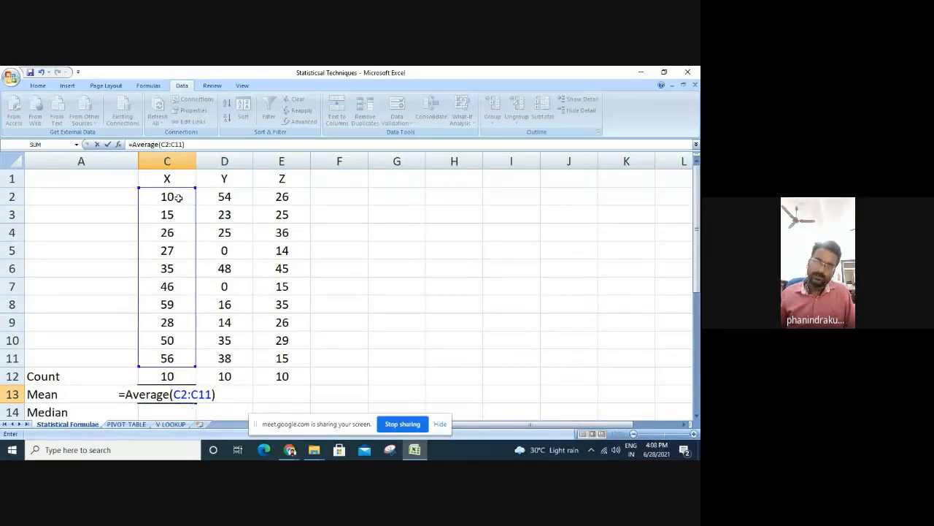
key("Return")
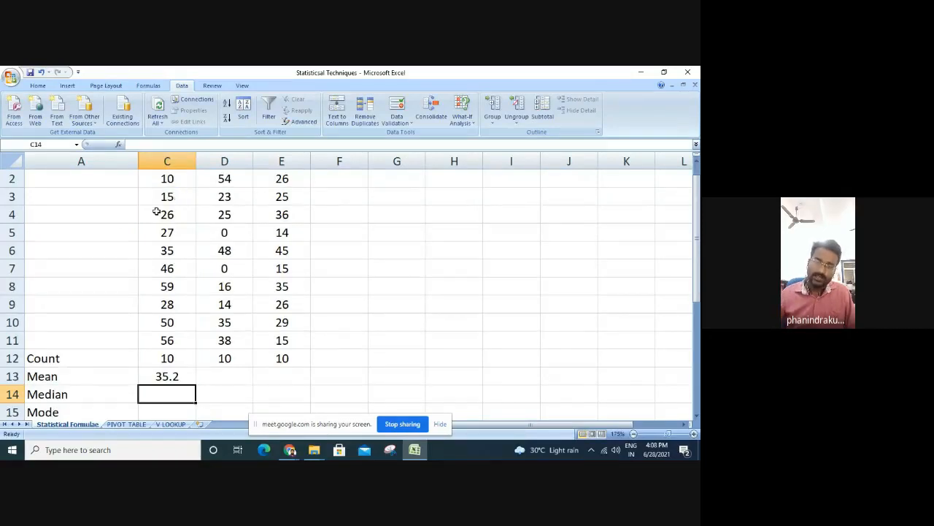
left_click(321, 376)
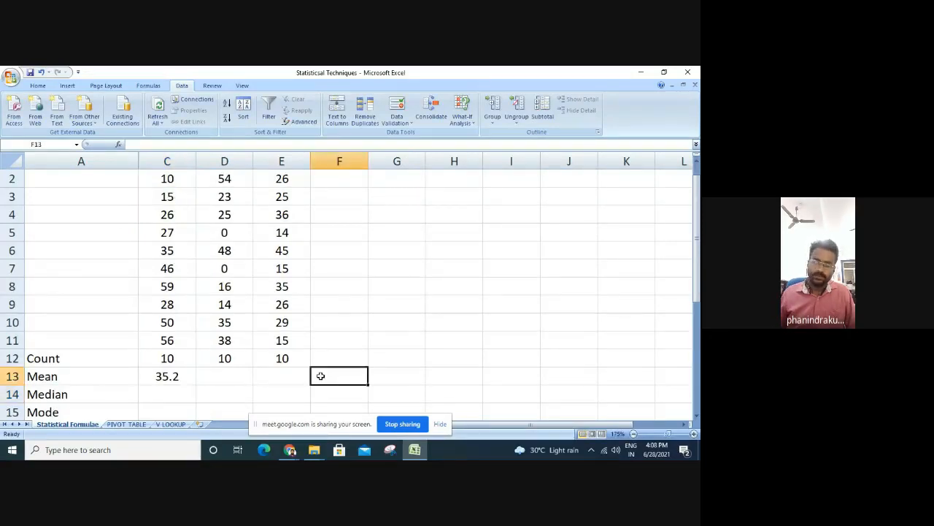
Try entering the mean definition =Total / No. of in F13, and clear the cell again
type("=")
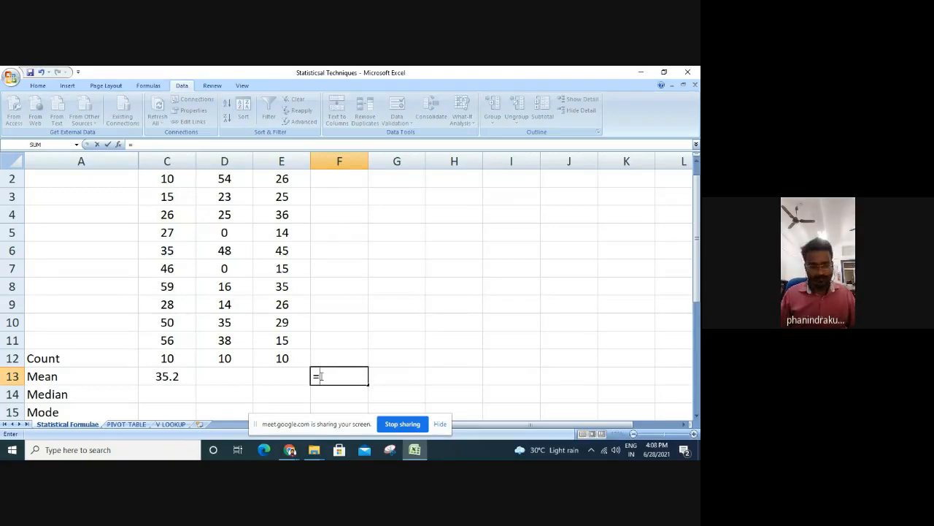
type("Total")
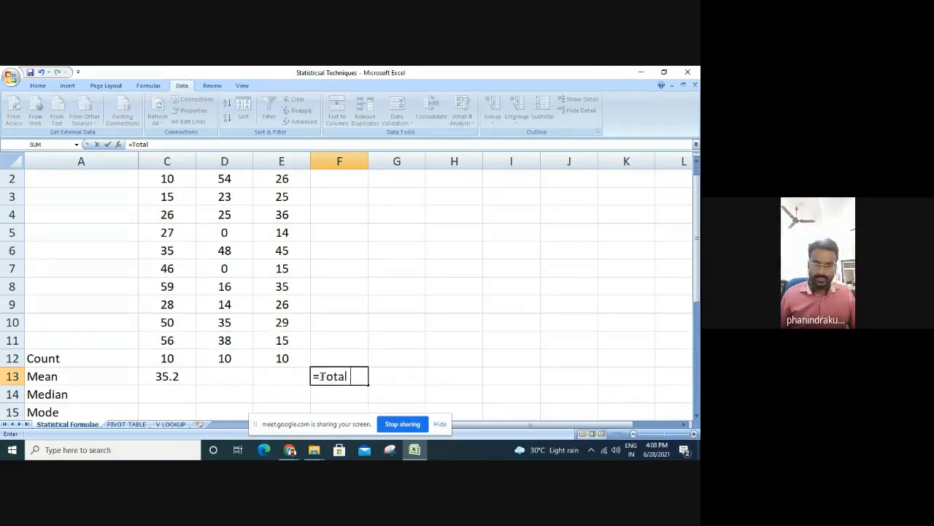
type(" / ")
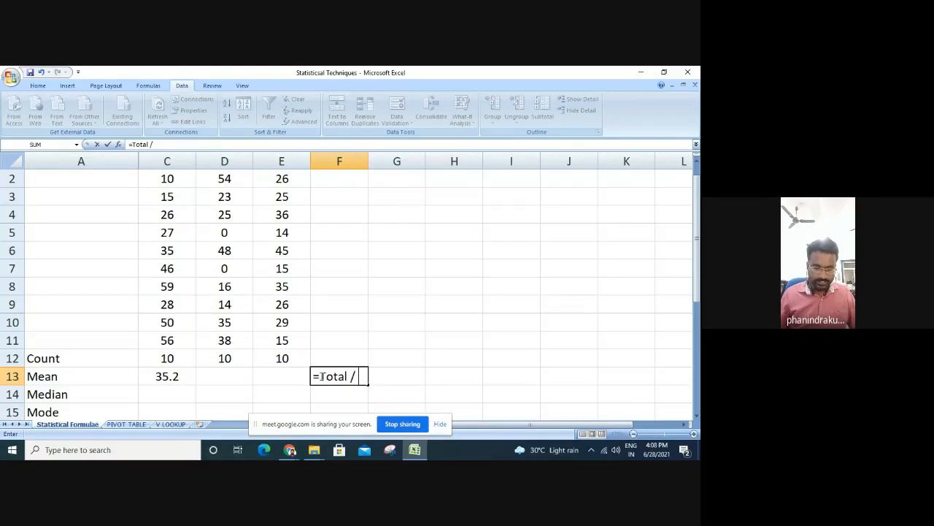
type("No. of")
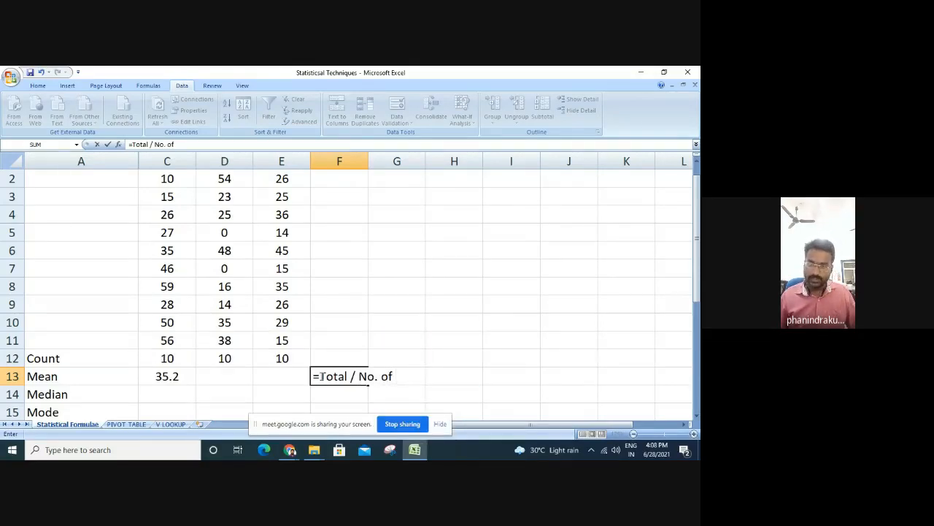
key("Tab")
left_click(321, 376)
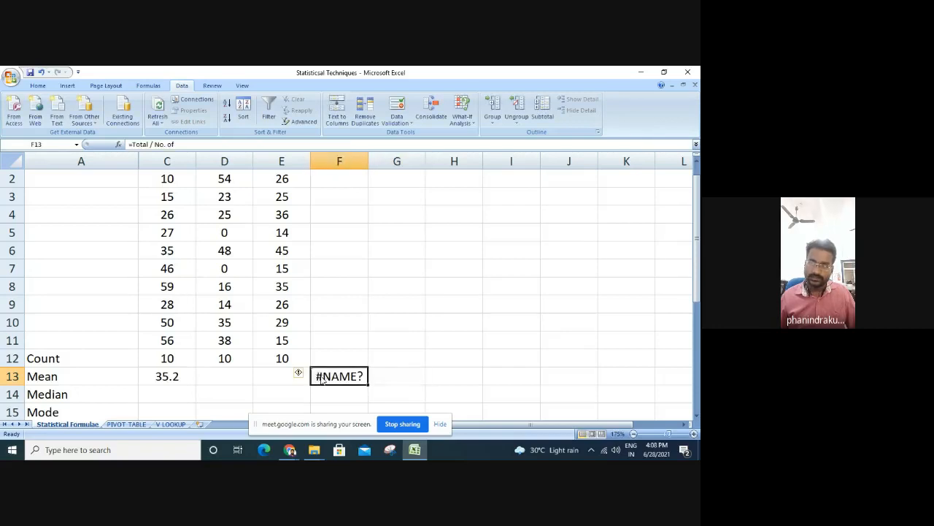
key("Delete")
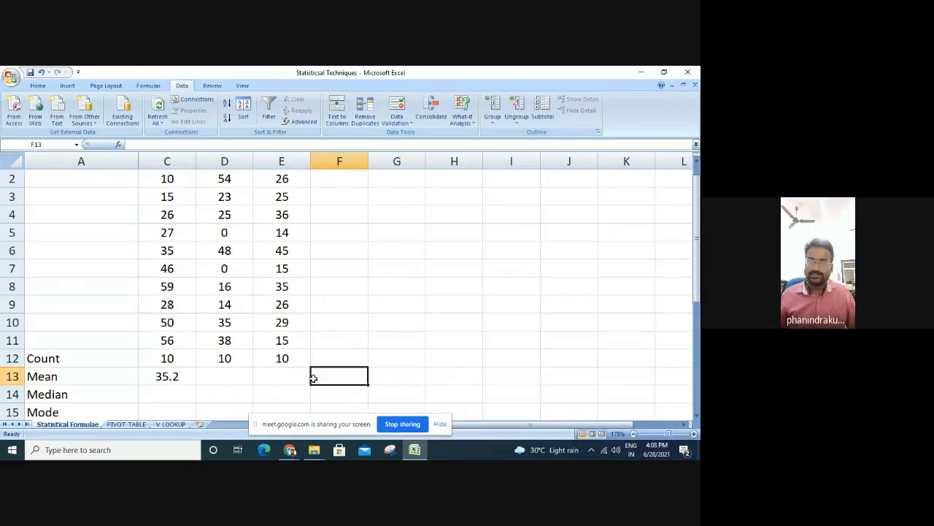
Copy the X values from C2:C11 into G2:G11
scroll(183, 187, "up", 1)
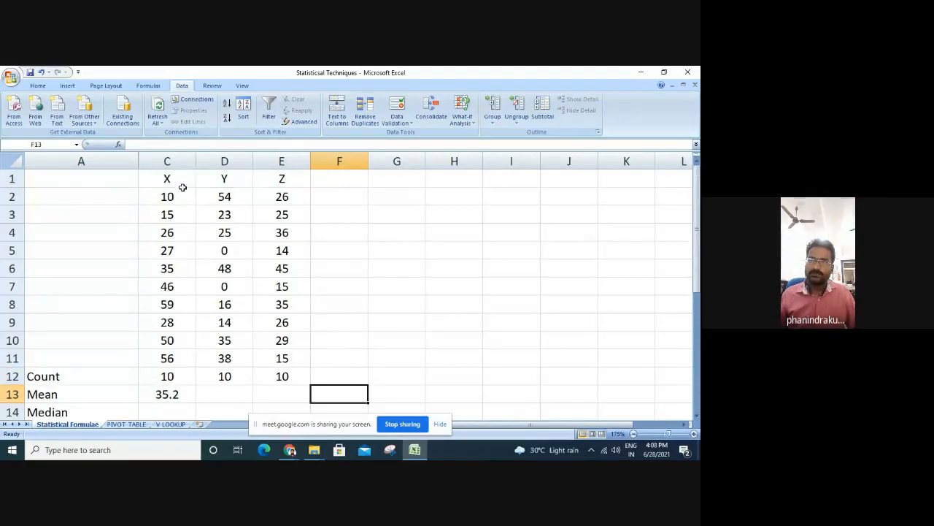
left_click_drag(182, 198, 185, 354)
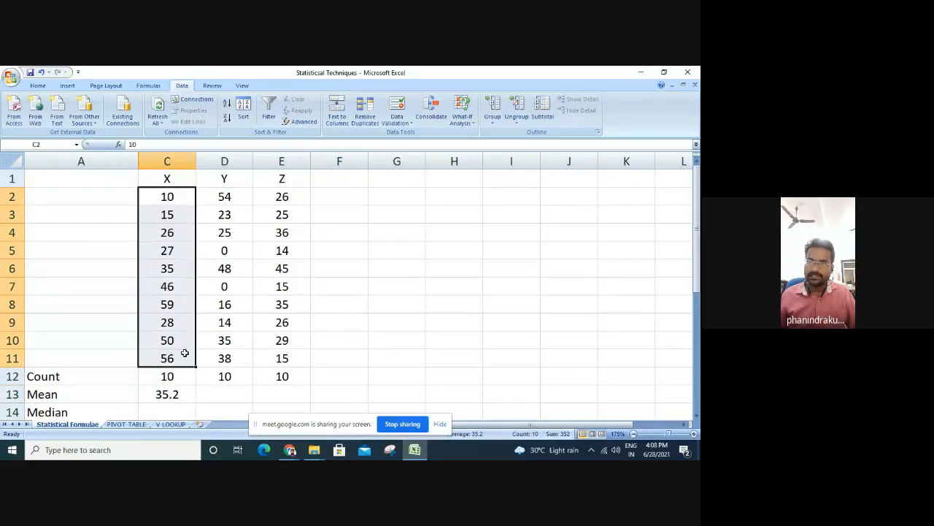
key("ctrl+c")
key("Right")
key("Right")
key("Right")
key("Right")
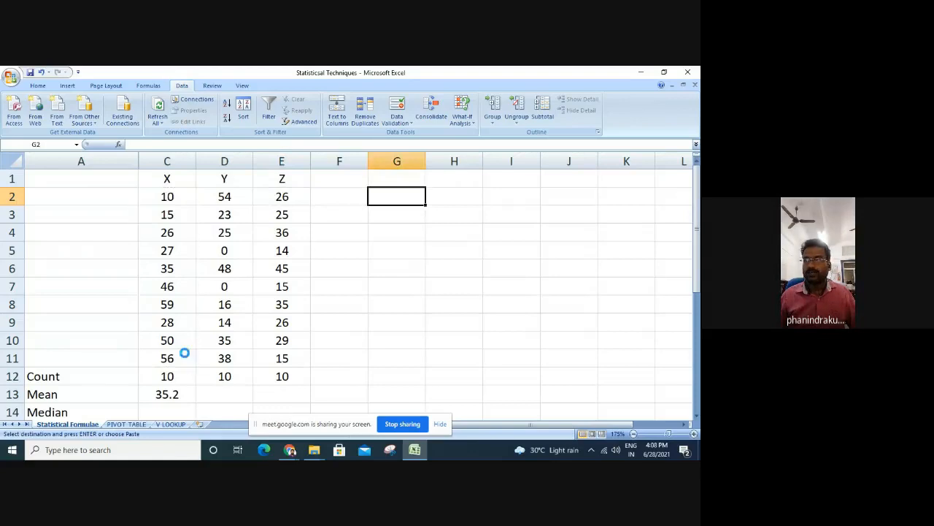
key("ctrl+v")
Sum the copied X values in G12 with the formula =SUM(G2:G11)
key("Down")
key("Down")
key("Down")
key("Down")
key("Down")
key("Down")
key("Down")
key("Down")
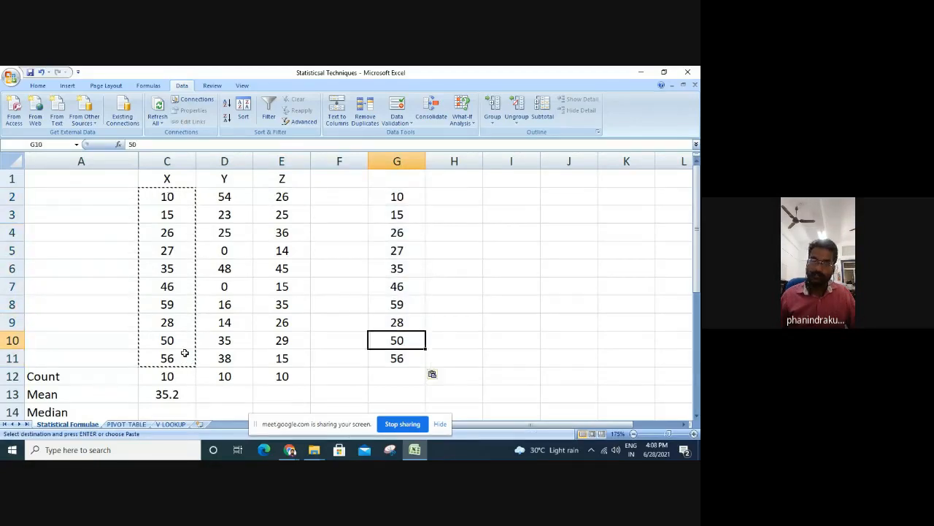
key("Down")
key("Down")
type("=")
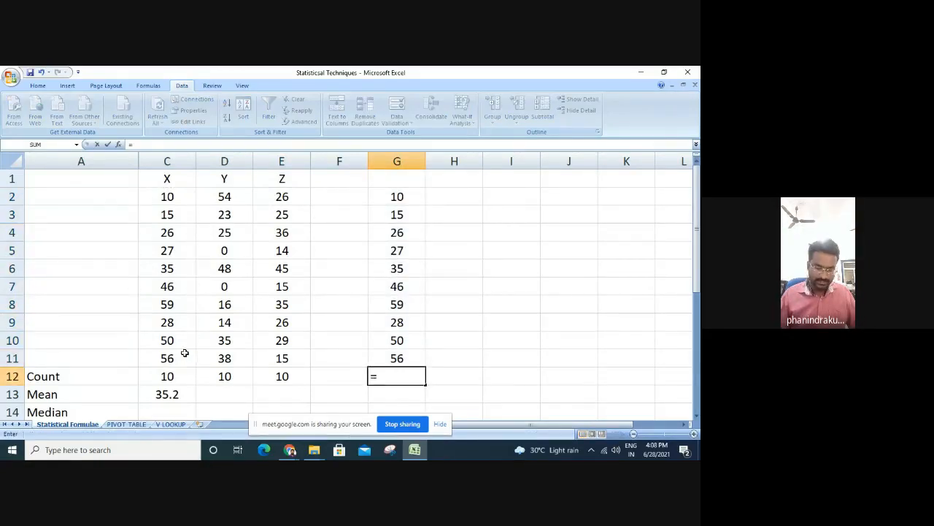
type("Sum")
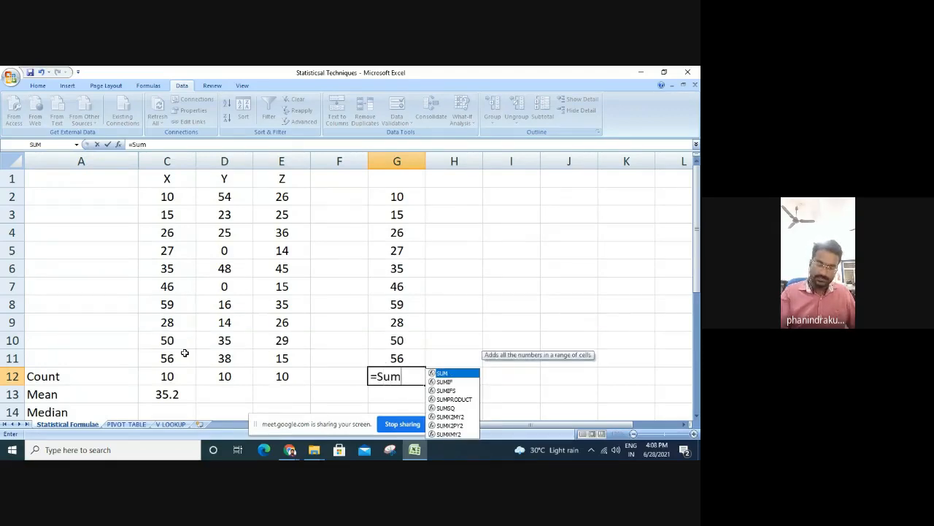
type("(")
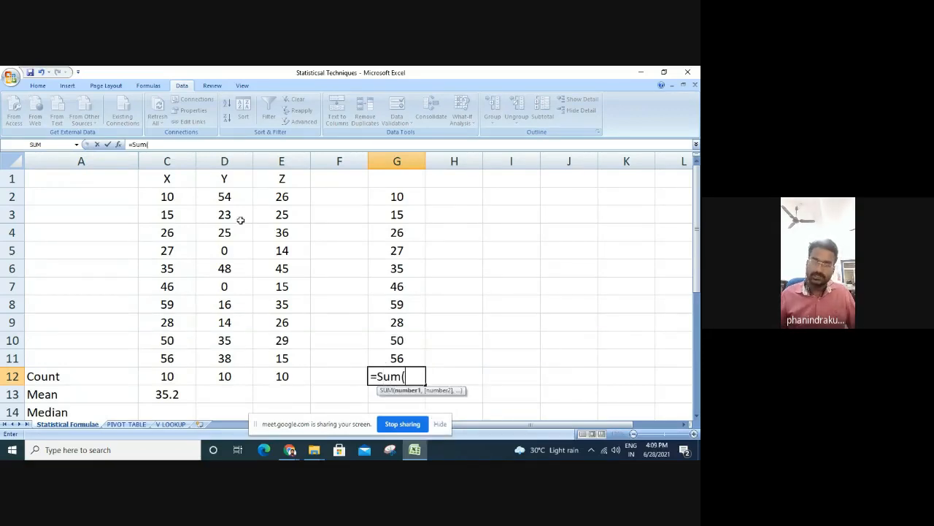
left_click_drag(392, 196, 402, 357)
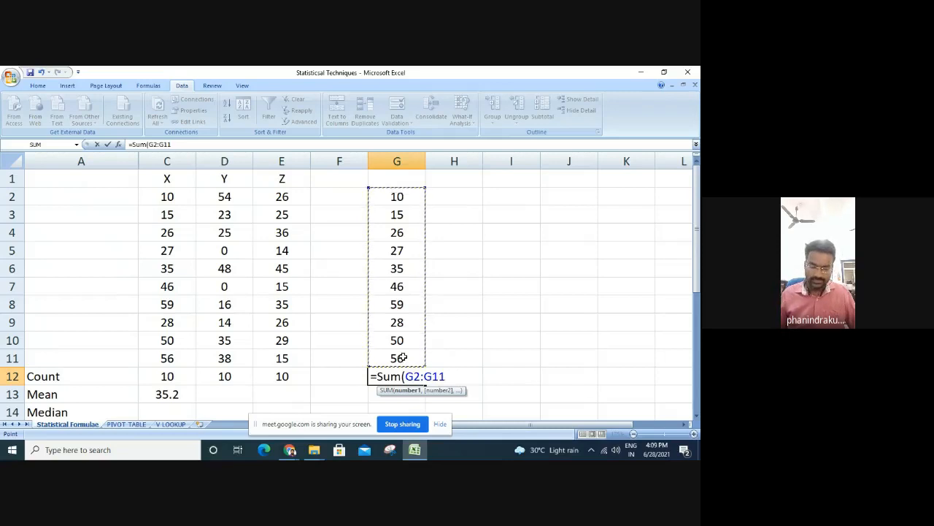
type(")")
key("Return")
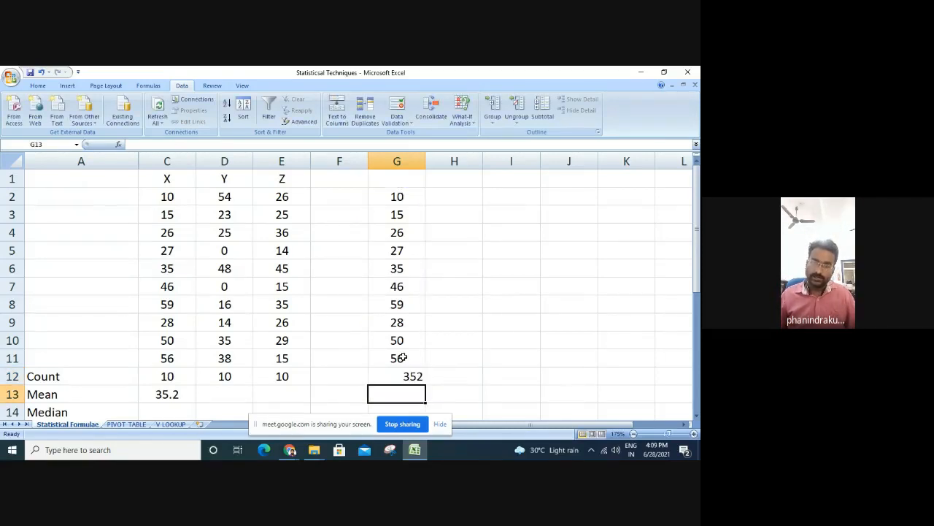
Enter the count of the X values, 10, in G13 directly under the sum
left_click(176, 380)
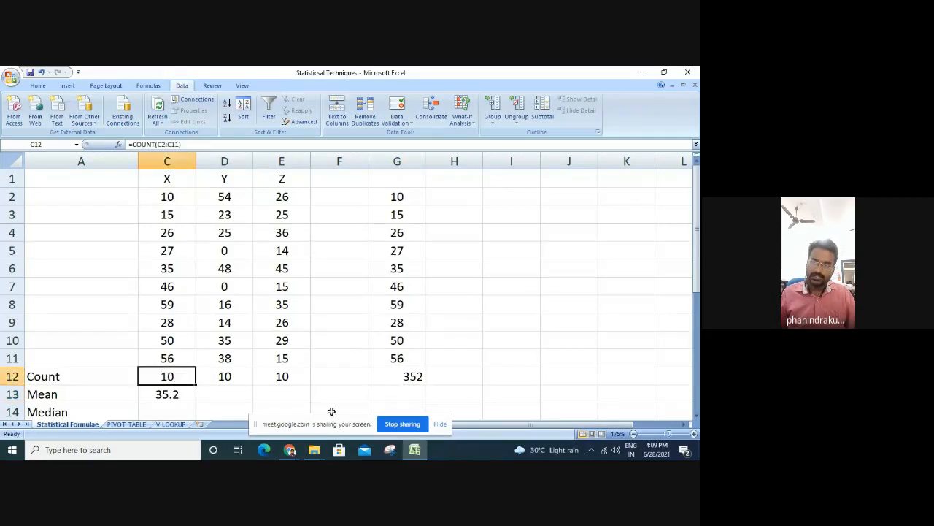
left_click(398, 395)
type("10")
key("Return")
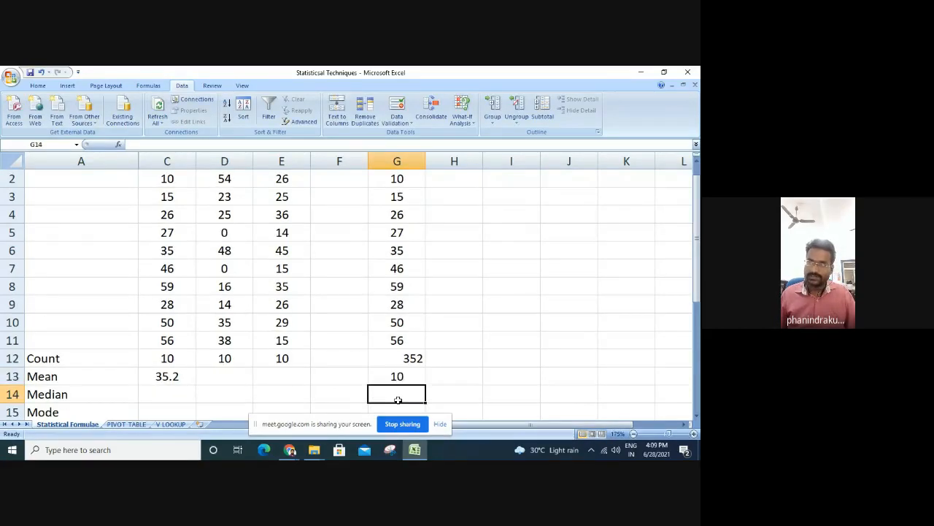
type("35.")
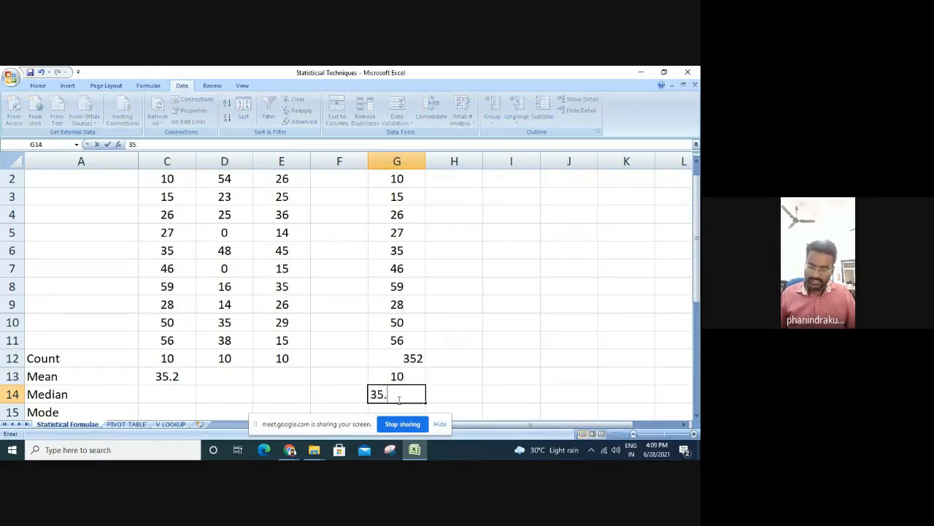
type("2")
key("Return")
key("Up")
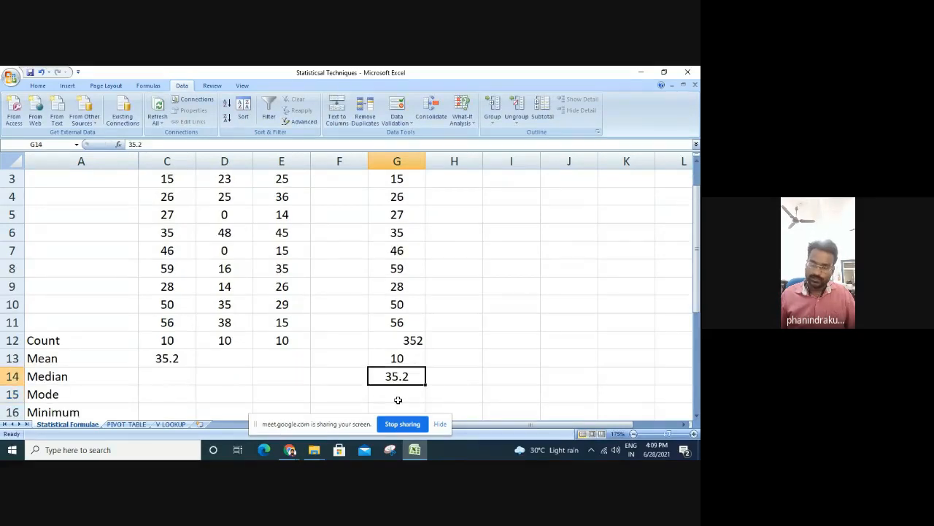
key("Delete")
Calculate the mean manually in G14 by dividing the sum by the count with =G12/G13
type("=")
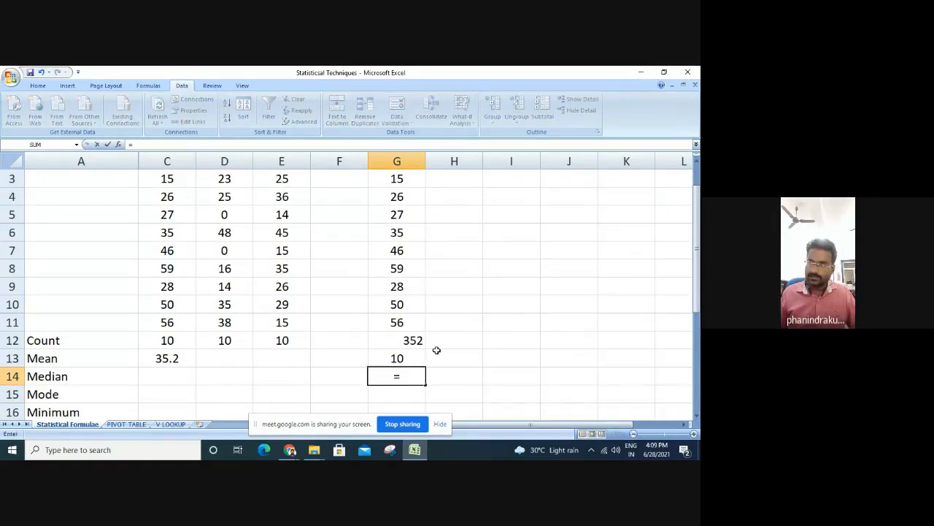
left_click(415, 340)
type("/")
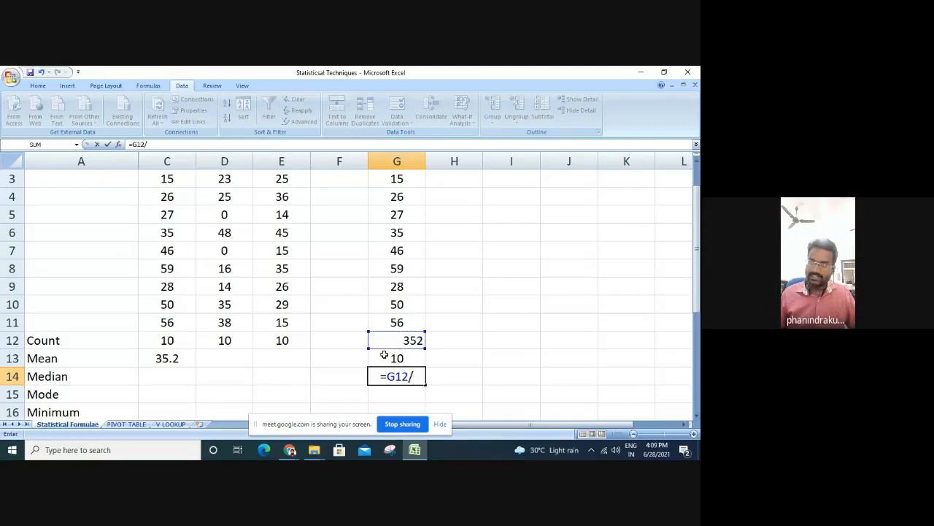
left_click(390, 359)
key("Return")
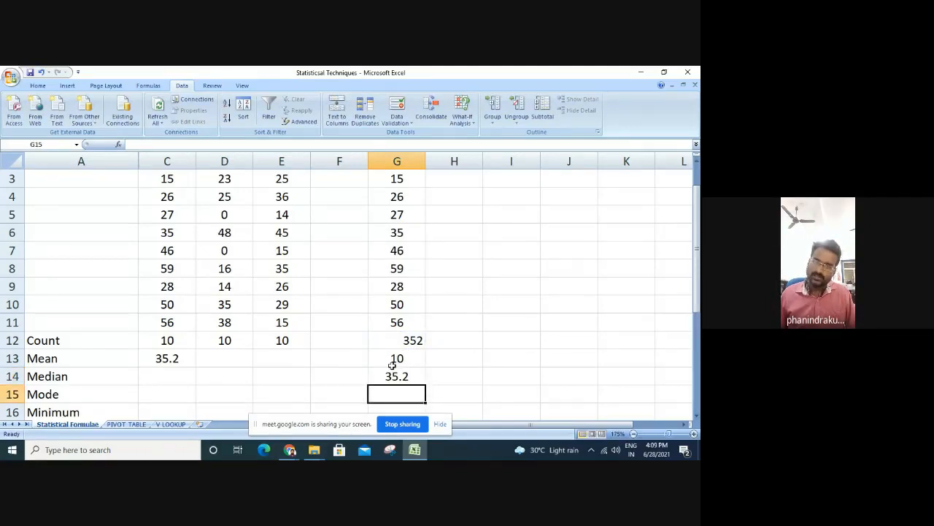
Copy the mean formula from C13 across to D13 and E13 for the Y and Z columns
left_click(159, 359)
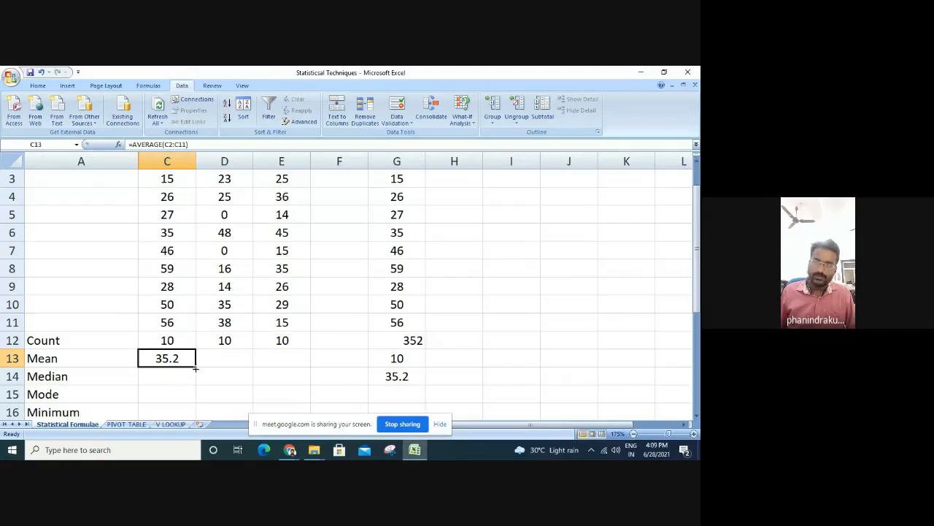
left_click_drag(196, 366, 292, 364)
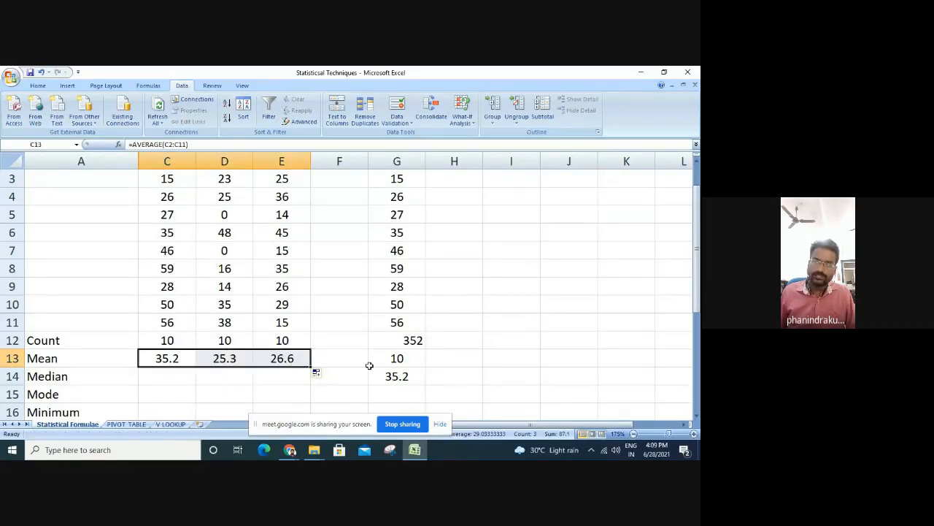
Clear the manual mean calculation in G3:G14, and check the range used by the mean formula in E13
left_click_drag(396, 178, 413, 382)
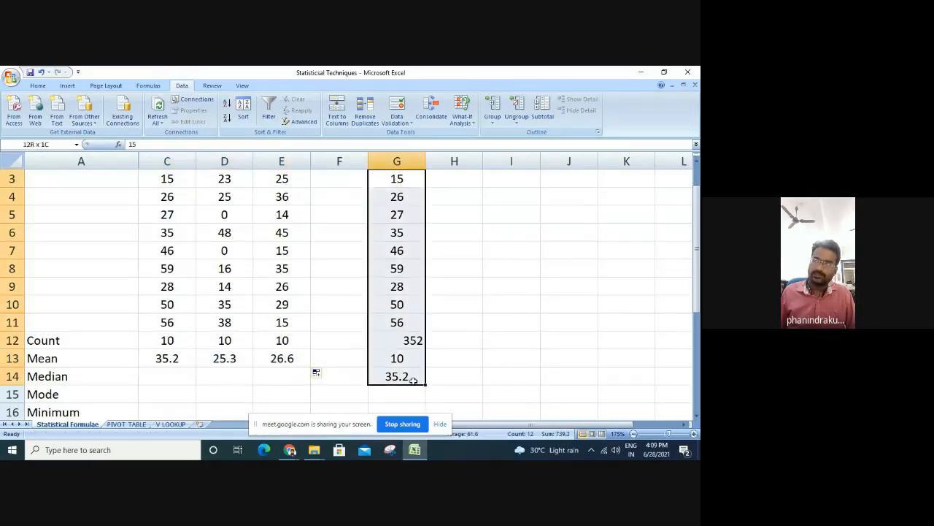
key("Delete")
double_click(284, 359)
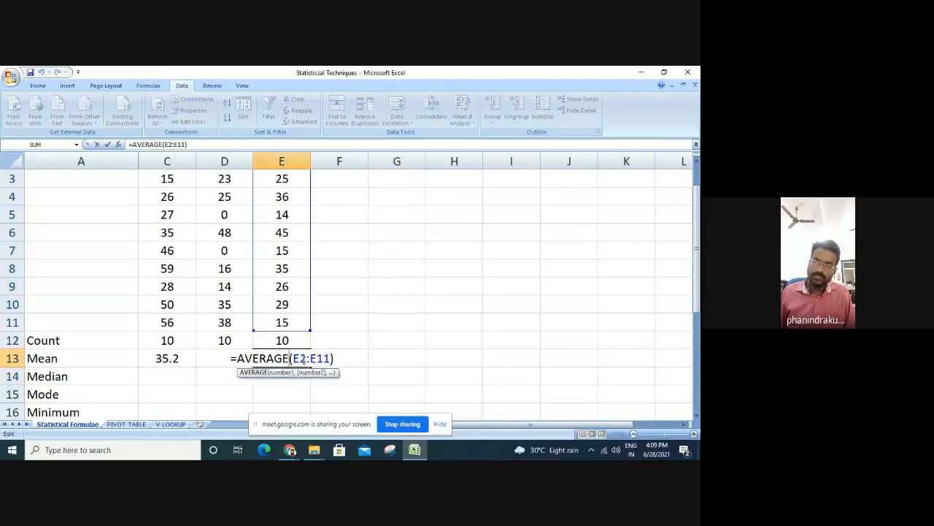
key("Escape")
Calculate the median of the X values in C14 with the formula =MEDIAN(C2:C11)
left_click(192, 377)
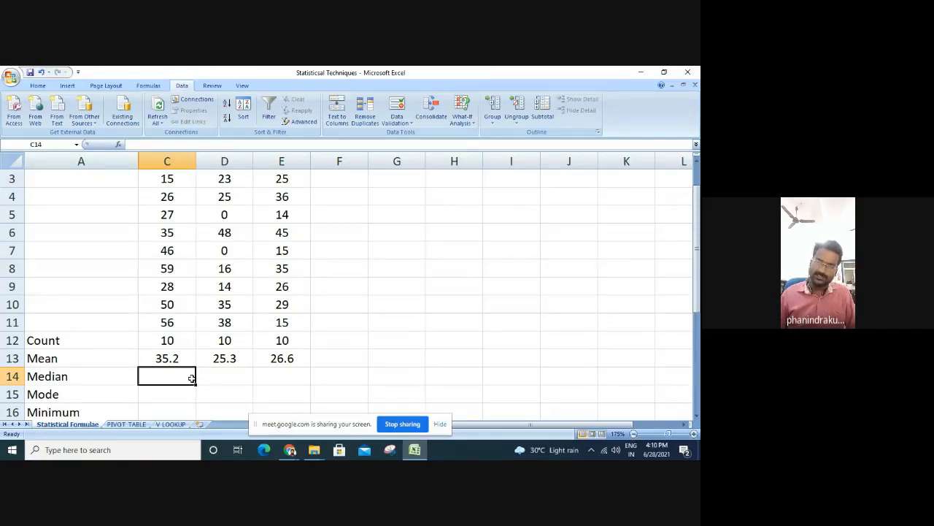
type("=M")
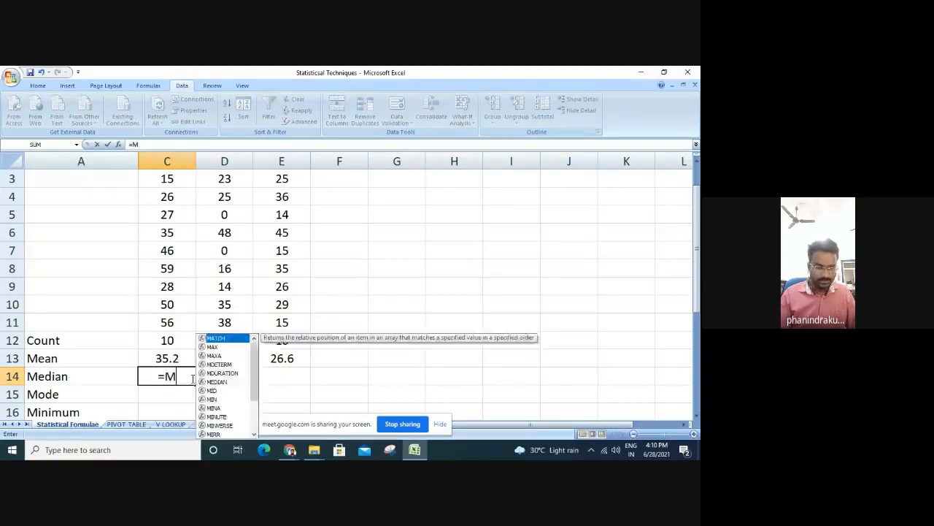
type("edian(")
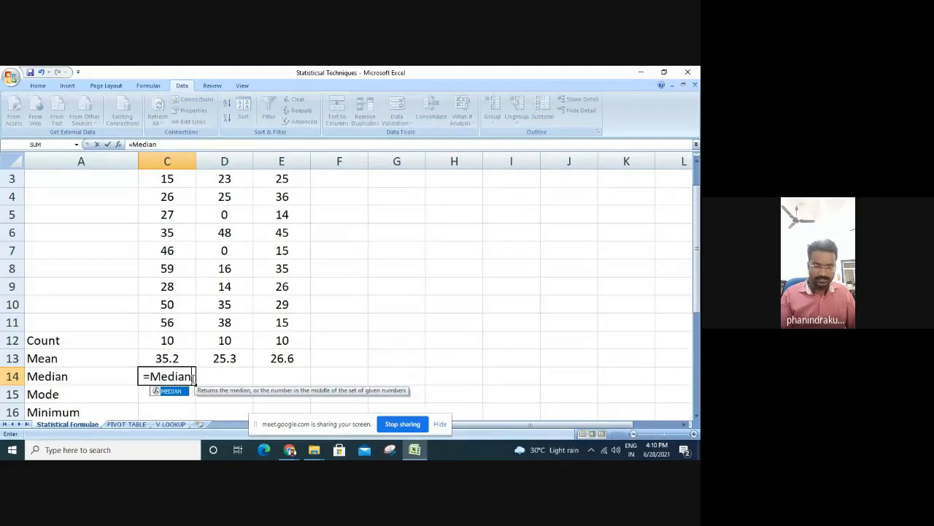
left_click(173, 322)
left_click_drag(173, 322, 173, 197)
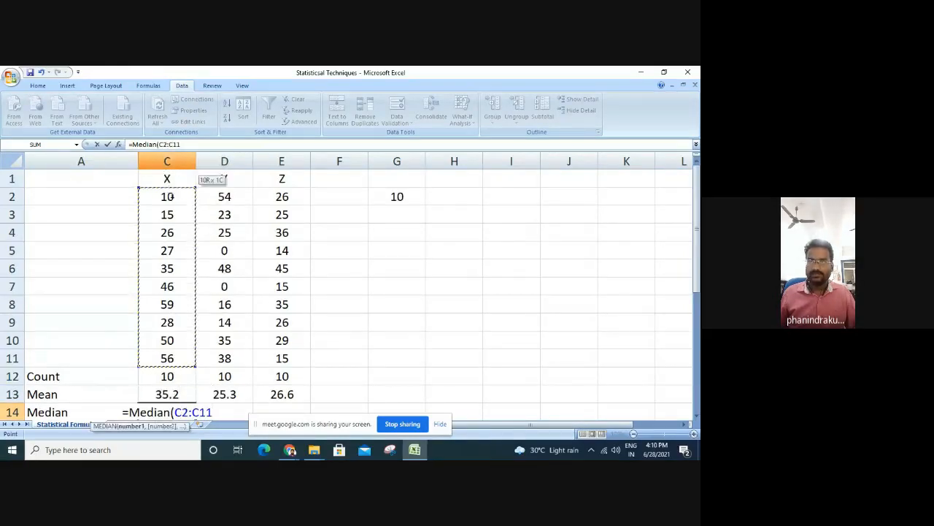
type(")")
key("Return")
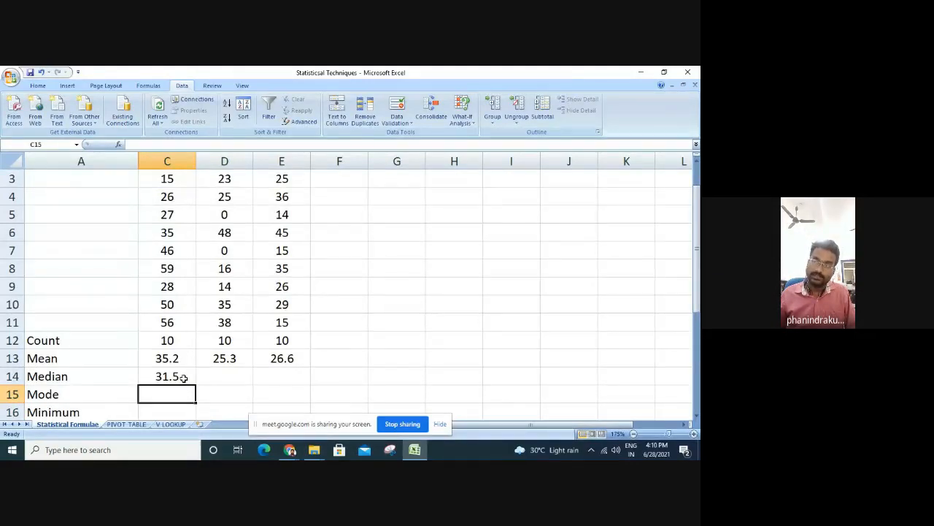
Copy the X values from C2:C11 into H2:H11
scroll(171, 233, "up", 1)
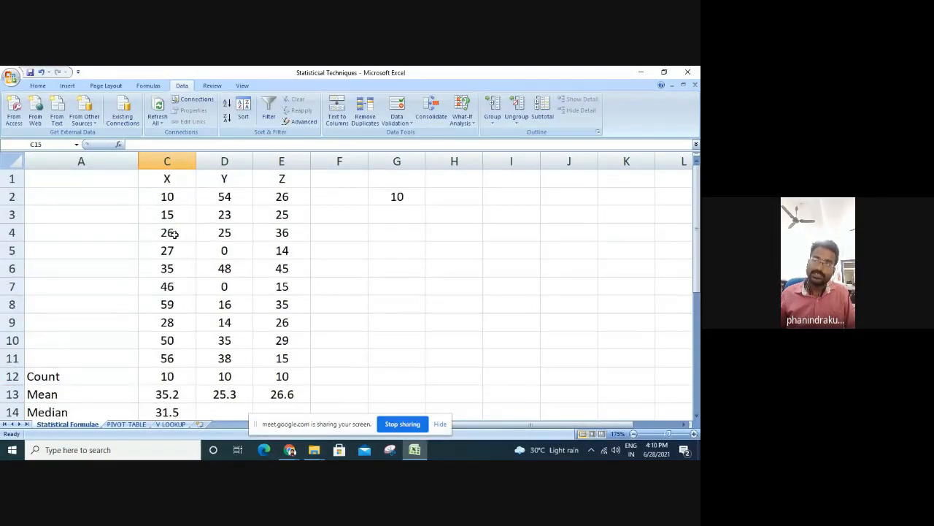
left_click_drag(175, 196, 174, 357)
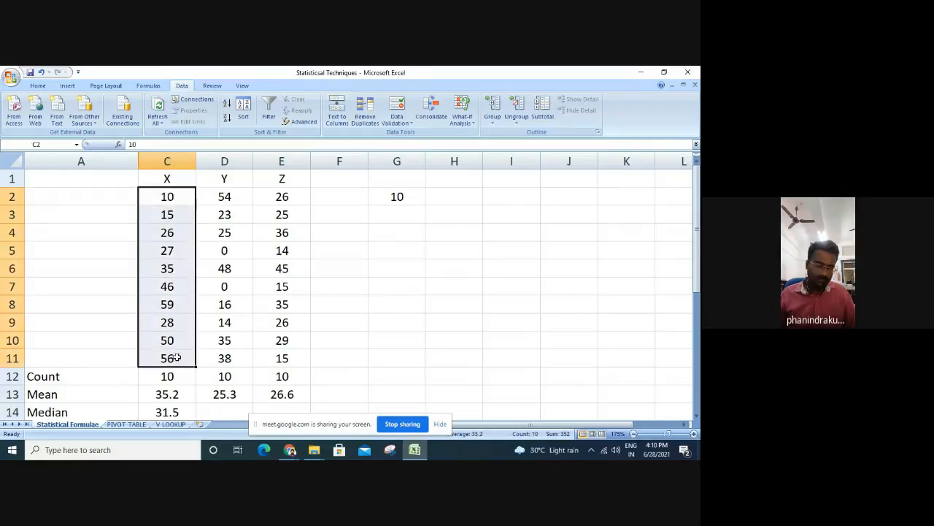
key("ctrl+c")
left_click(461, 193)
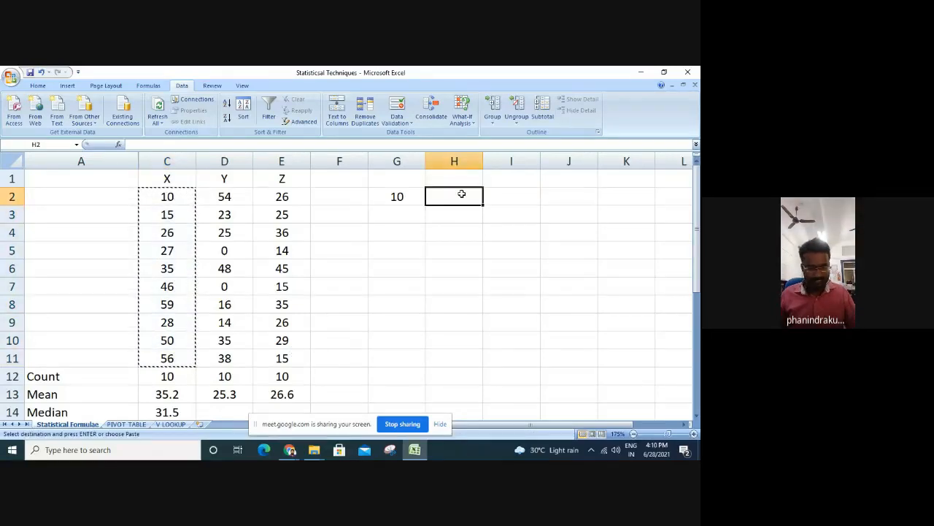
key("ctrl+v")
Sort the copied X values in H2:H11 from smallest to largest, continuing with the current selection only
left_click(462, 193)
left_click_drag(461, 194, 457, 357)
left_click(38, 86)
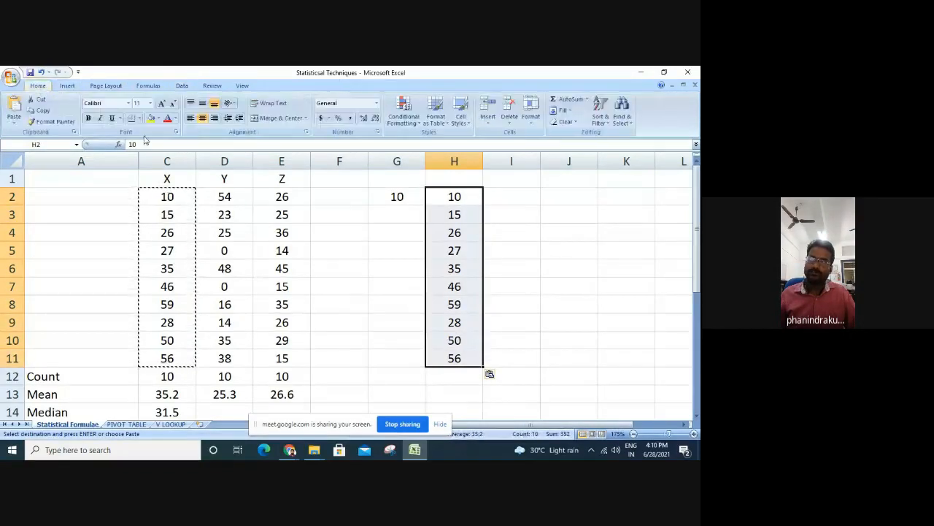
left_click(600, 116)
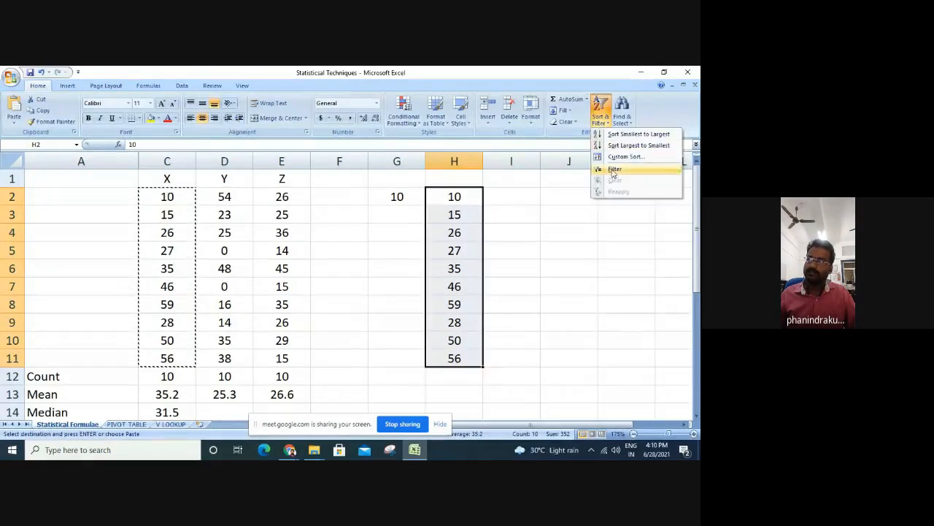
left_click(626, 136)
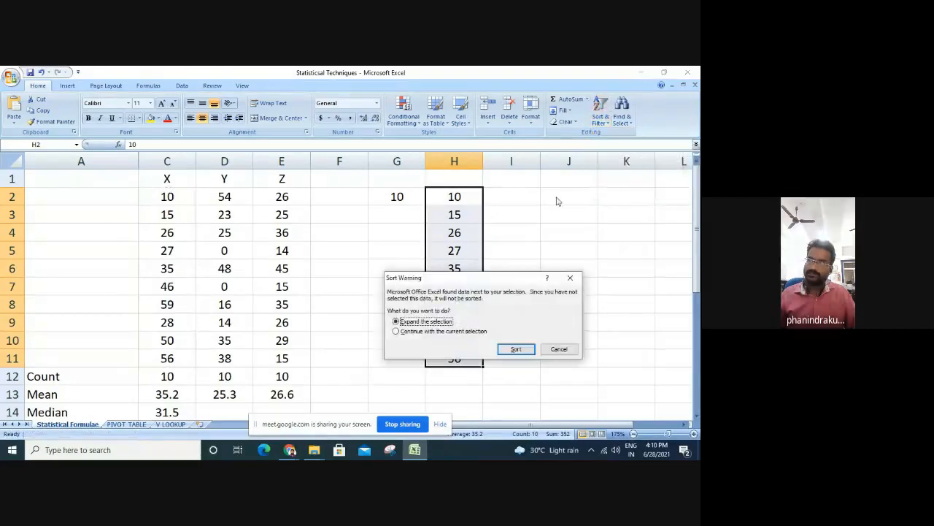
left_click(462, 332)
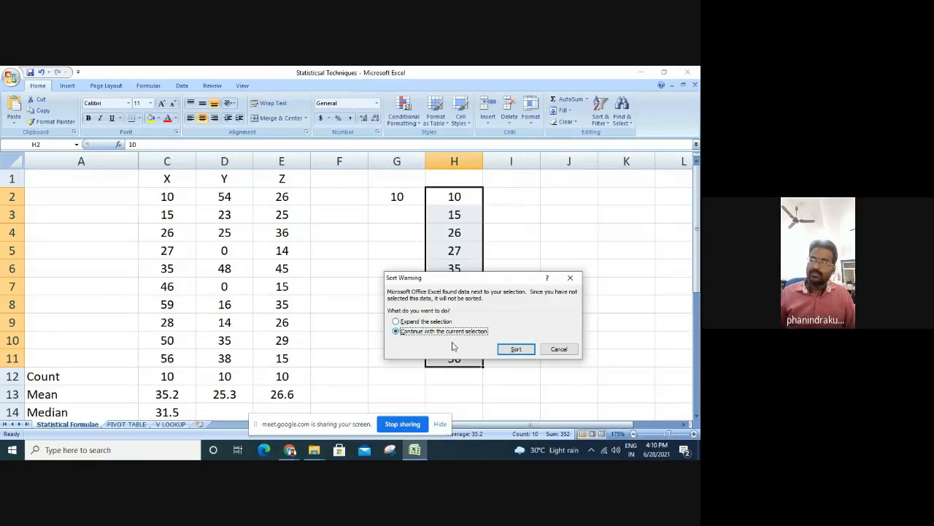
left_click(516, 349)
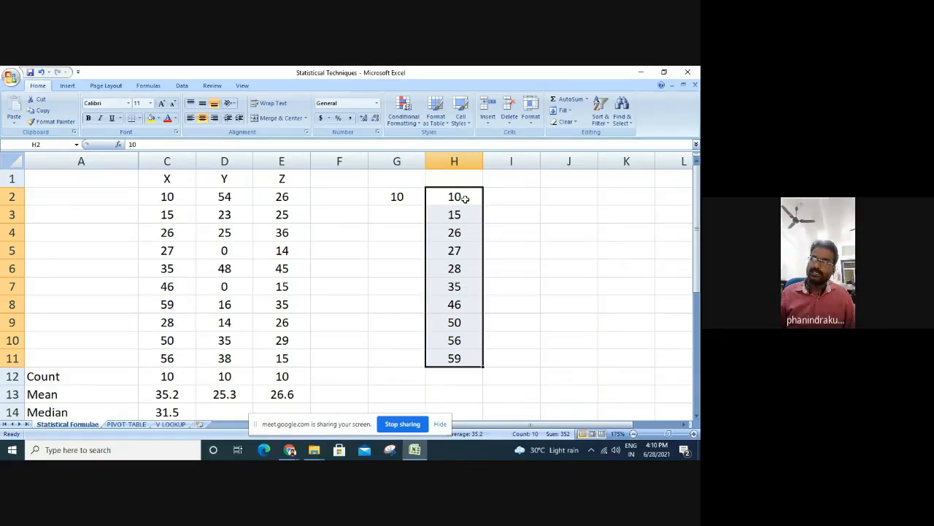
Highlight the four lowest values in H2:H5 and the four highest in H8:H11 with yellow fill
left_click_drag(463, 199, 462, 285)
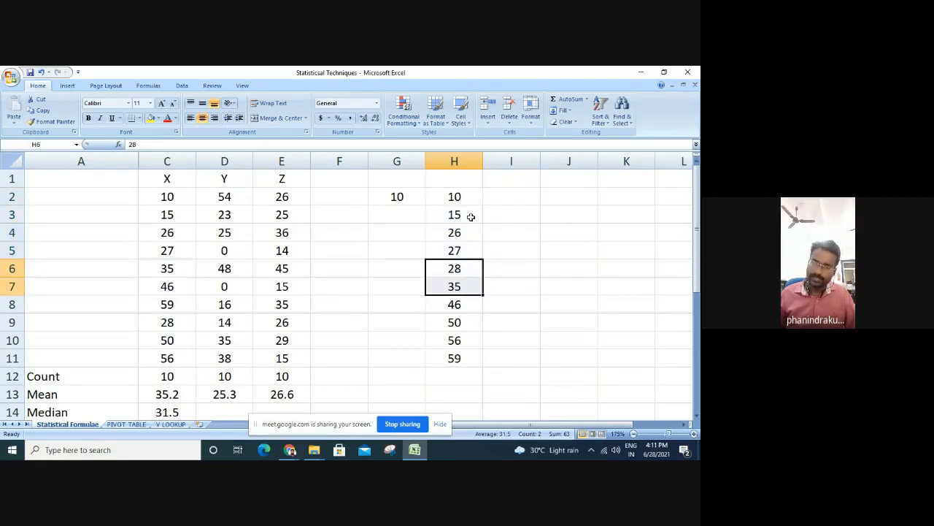
left_click_drag(465, 194, 459, 251)
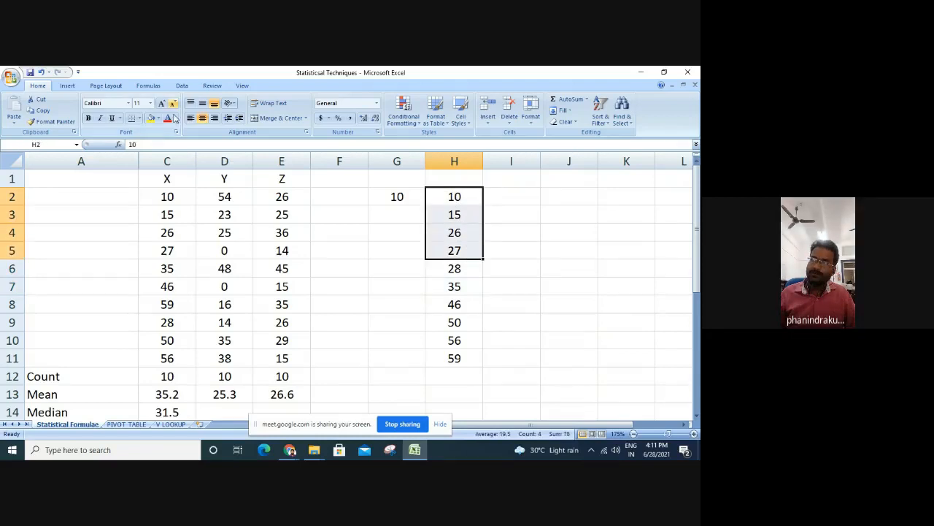
left_click(150, 118)
left_click_drag(454, 299, 453, 357)
left_click(150, 119)
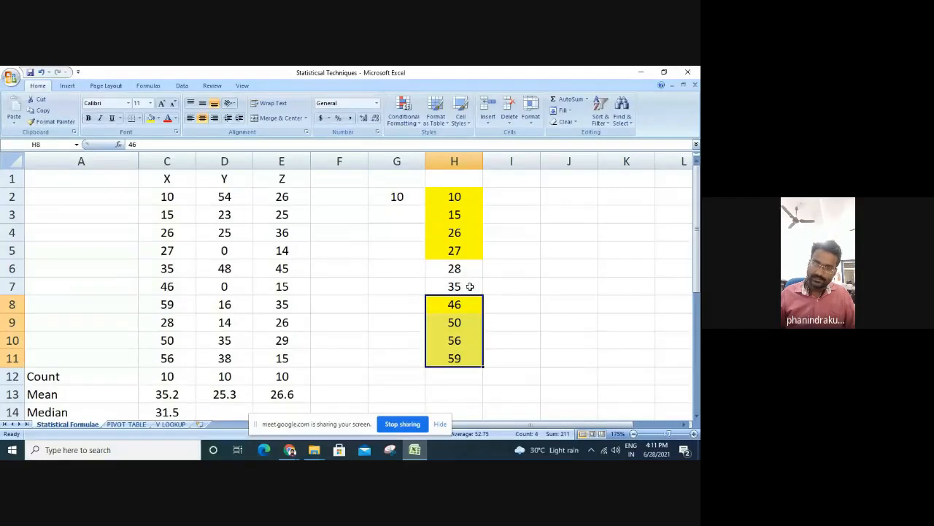
Enter the middle values 28 and 35 in I6:I7 and add them up in I8 with a SUM formula
left_click(514, 271)
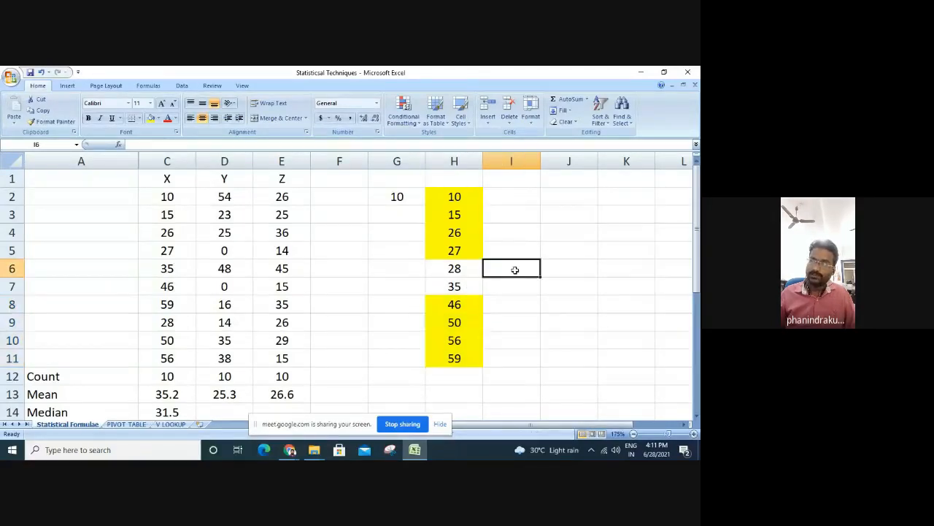
type("28")
key("Return")
type("35")
key("Return")
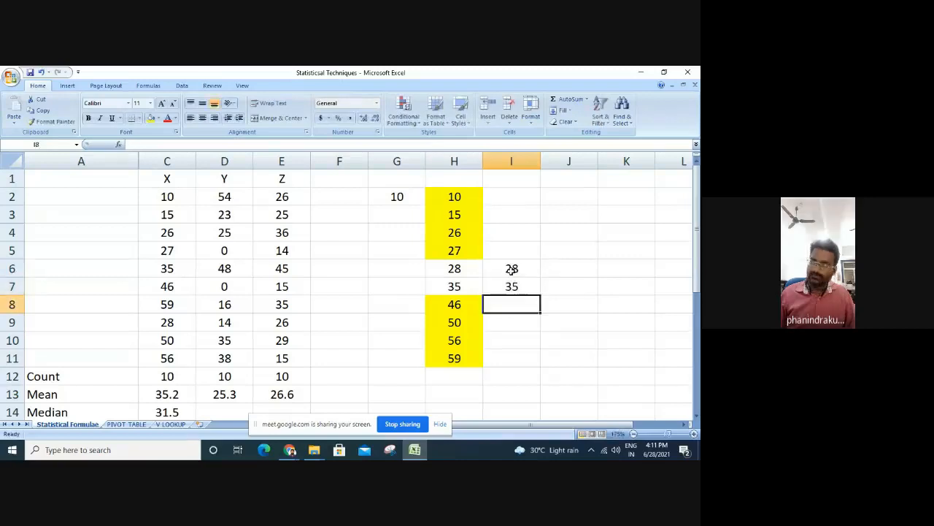
type("=Sum(")
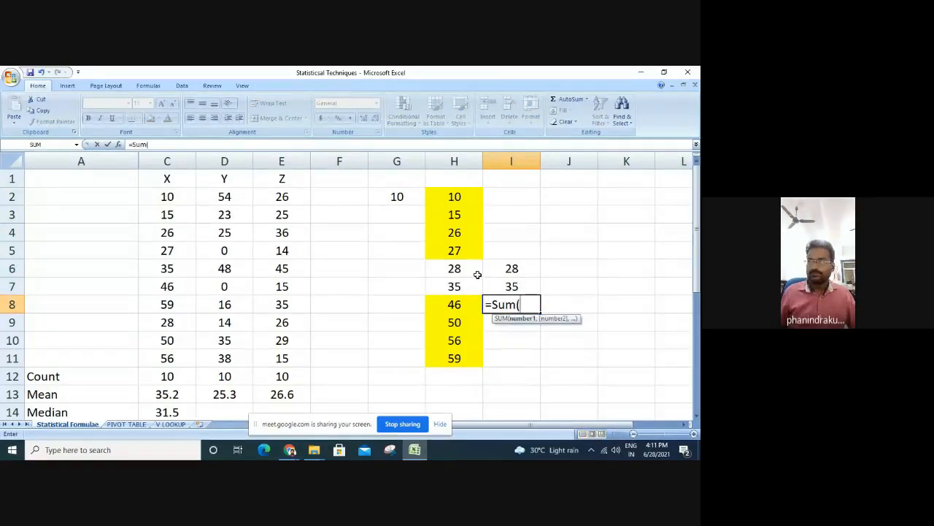
left_click_drag(491, 271, 489, 288)
key("Return")
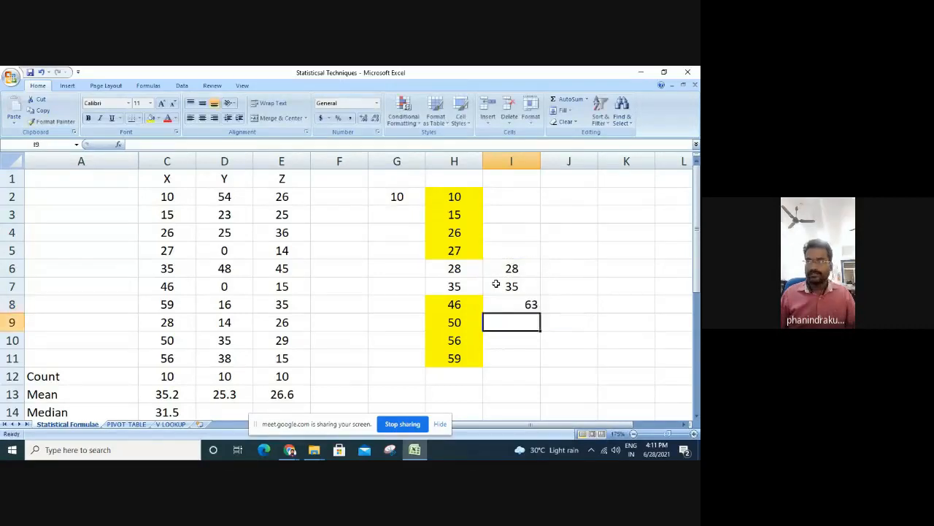
Work out the median manually in J8 by halving 63, the sum of the two middle values
key("Up")
key("Right")
type("=63/")
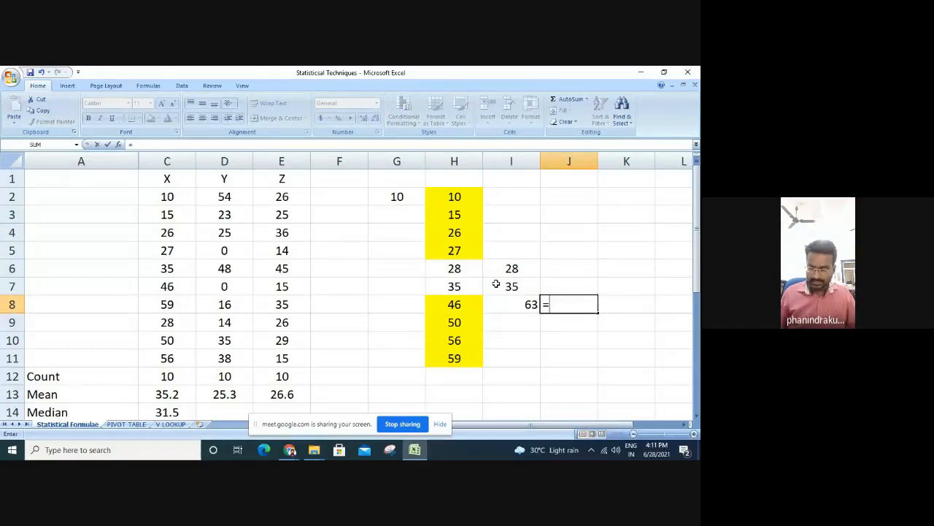
key("Return")
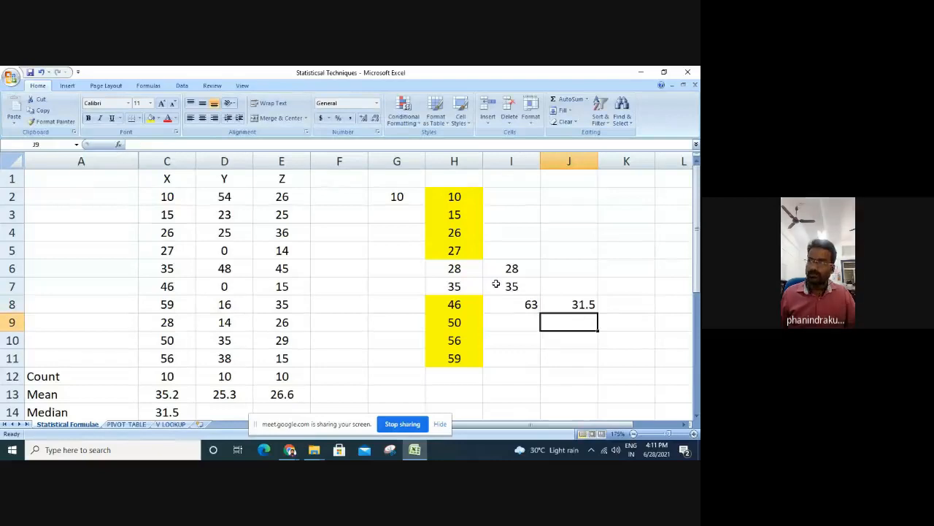
Compare the median formula in C14 with the two middle values in H6:H7
scroll(482, 321, "down", 1)
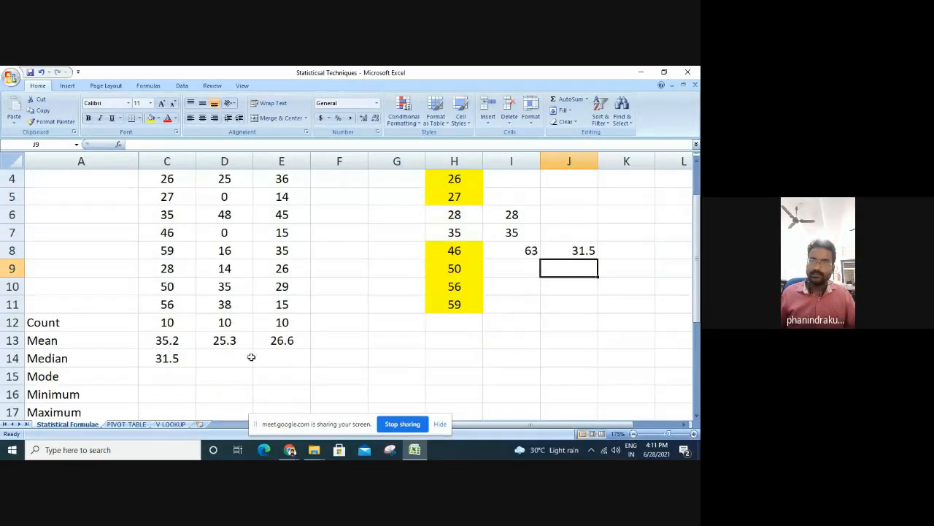
left_click(184, 359)
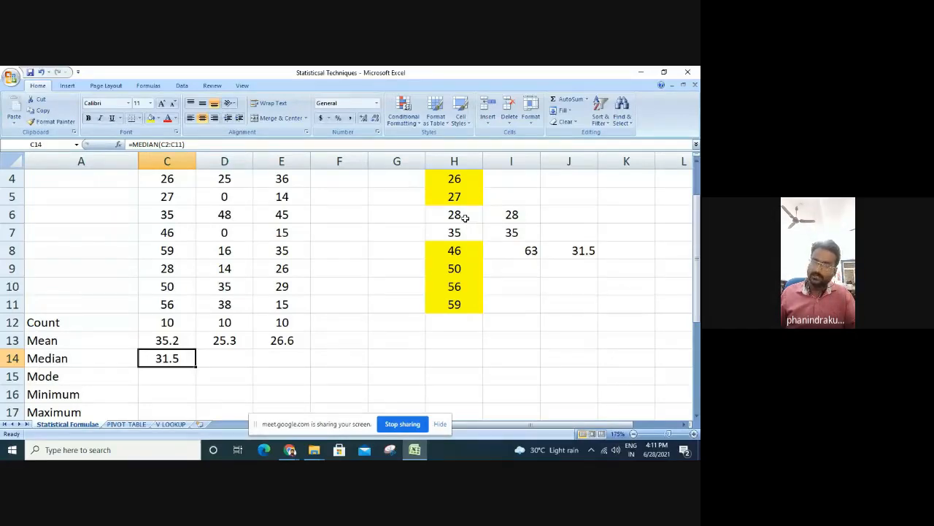
left_click_drag(465, 218, 472, 226)
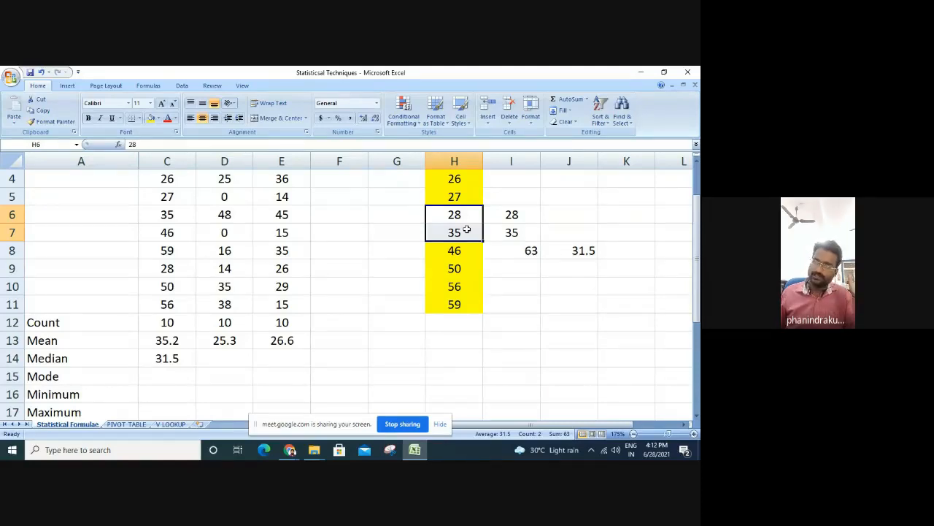
Copy the median formula from C14 across to D14 and E14 for the Y and Z columns
left_click(191, 361)
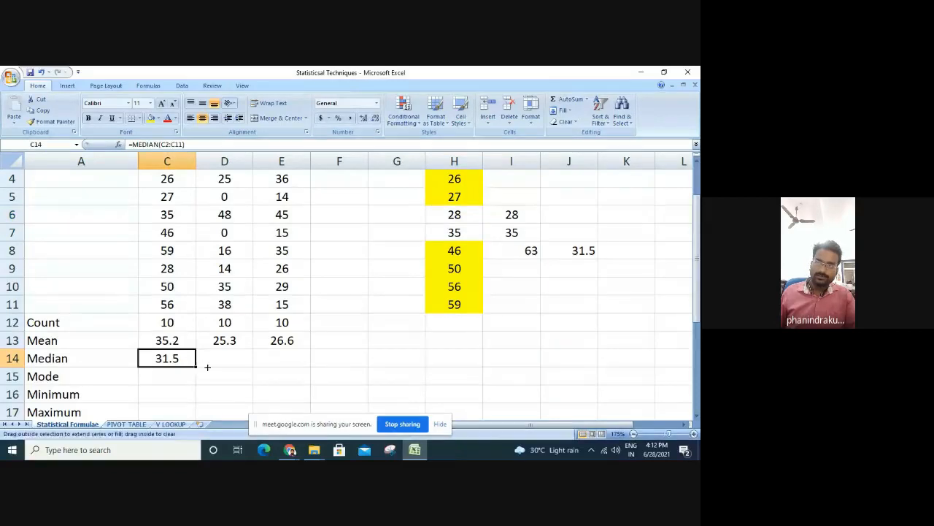
left_click_drag(208, 367, 290, 370)
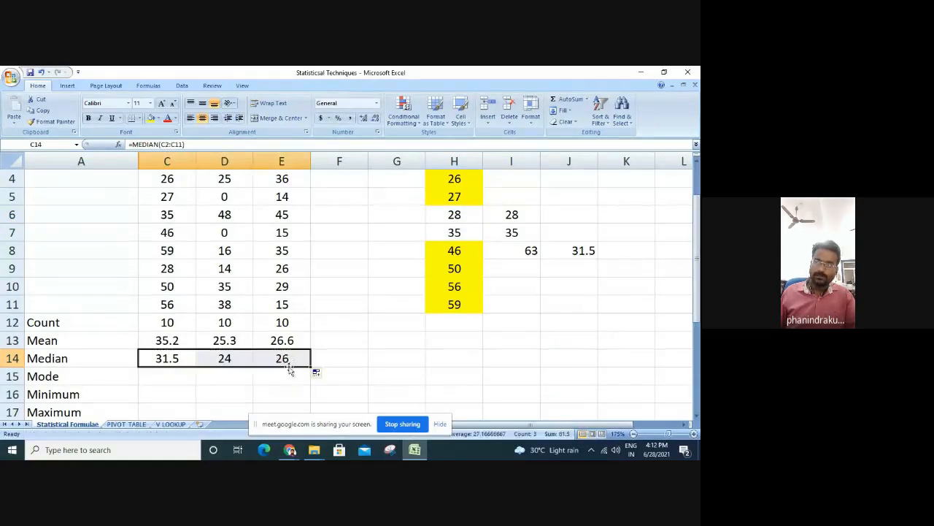
left_click(227, 358)
Try to calculate the mode of the X values in C15 with =MODE(C2:C11), and clear the cell
left_click(173, 375)
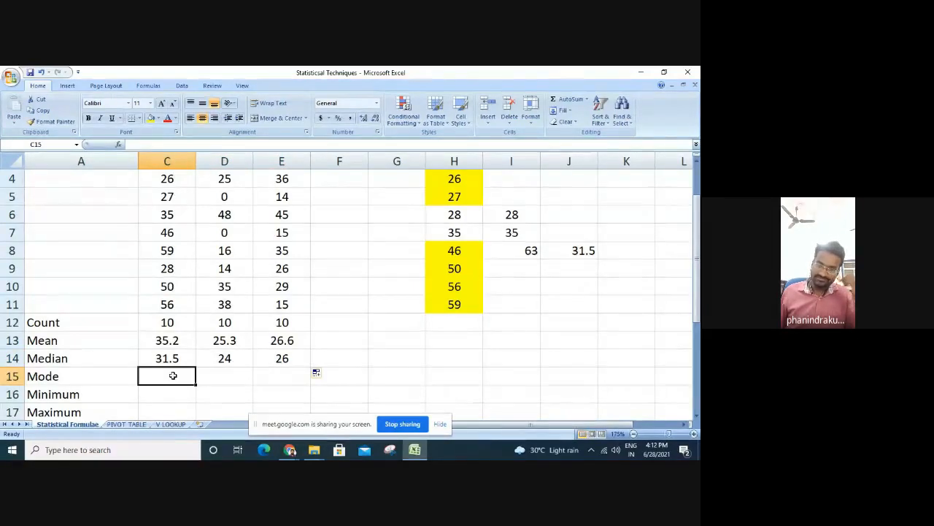
type("=")
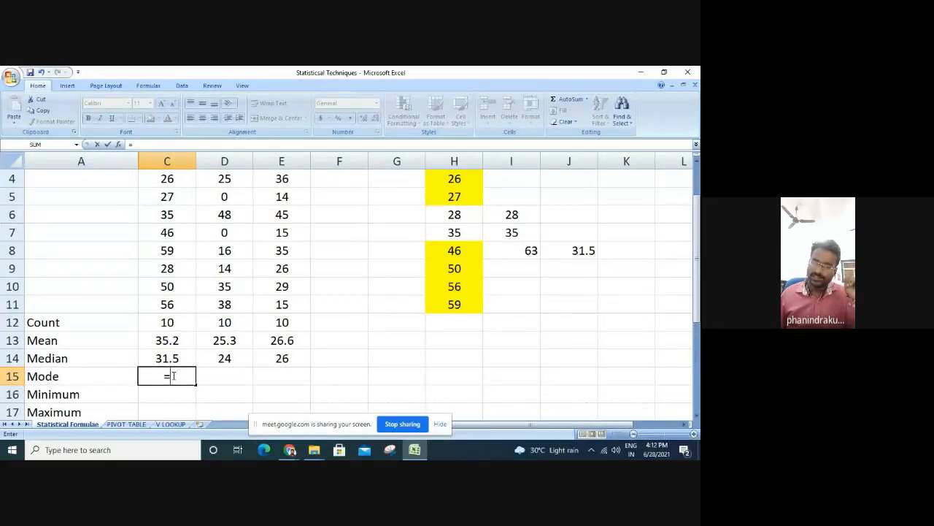
type("Mode")
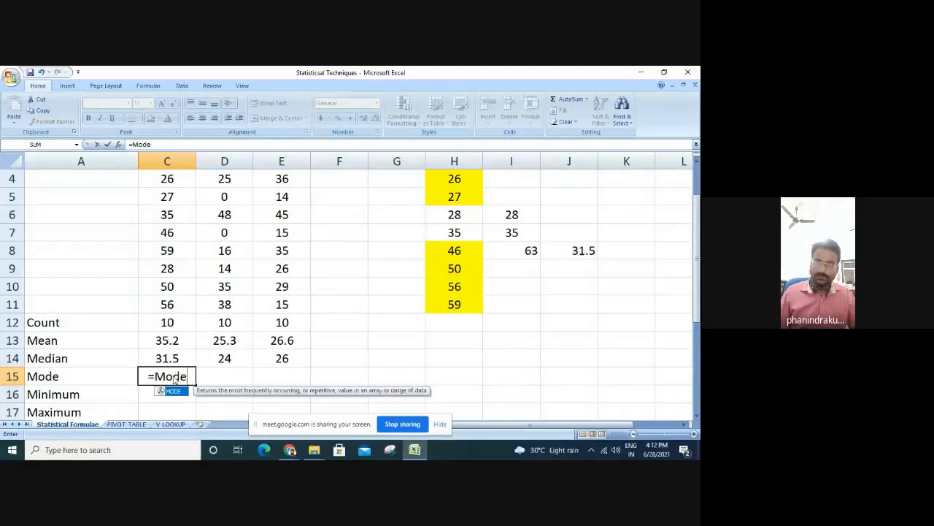
type("(")
scroll(198, 372, "up", 1)
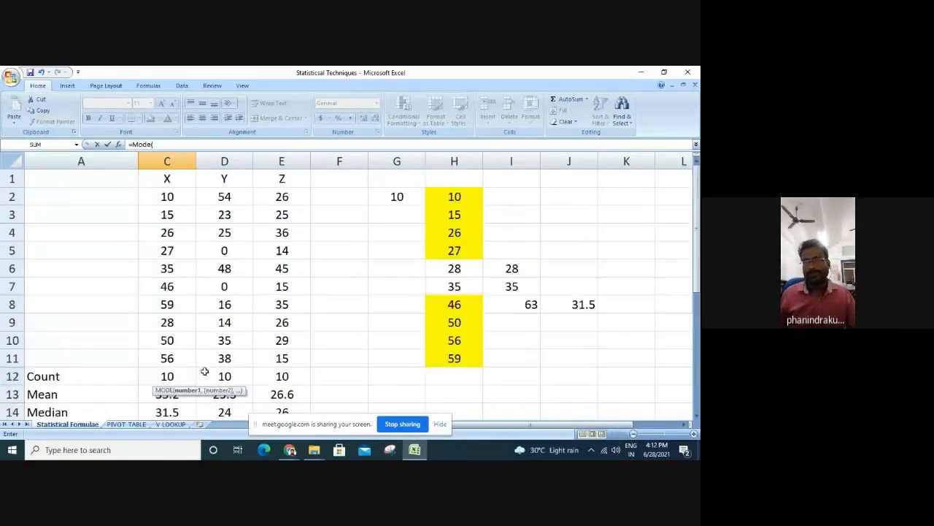
left_click_drag(173, 199, 173, 358)
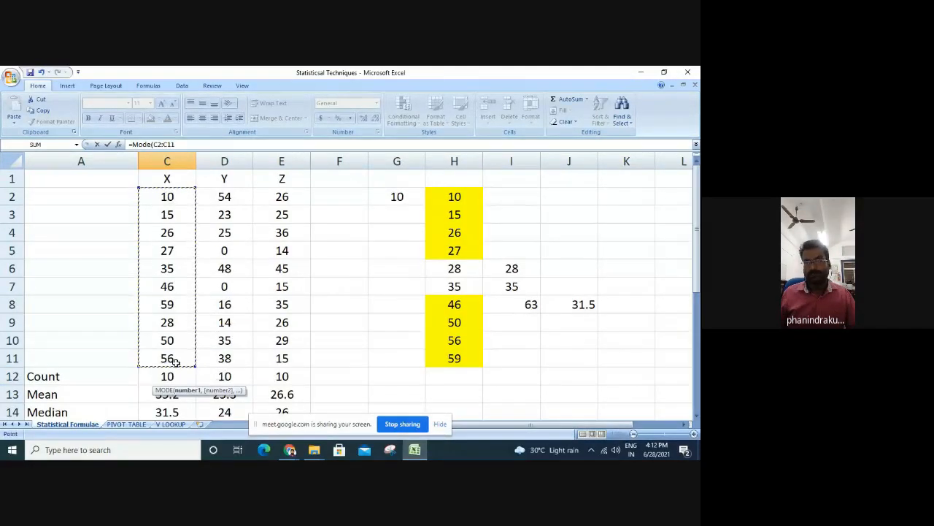
scroll(183, 353, "down", 3)
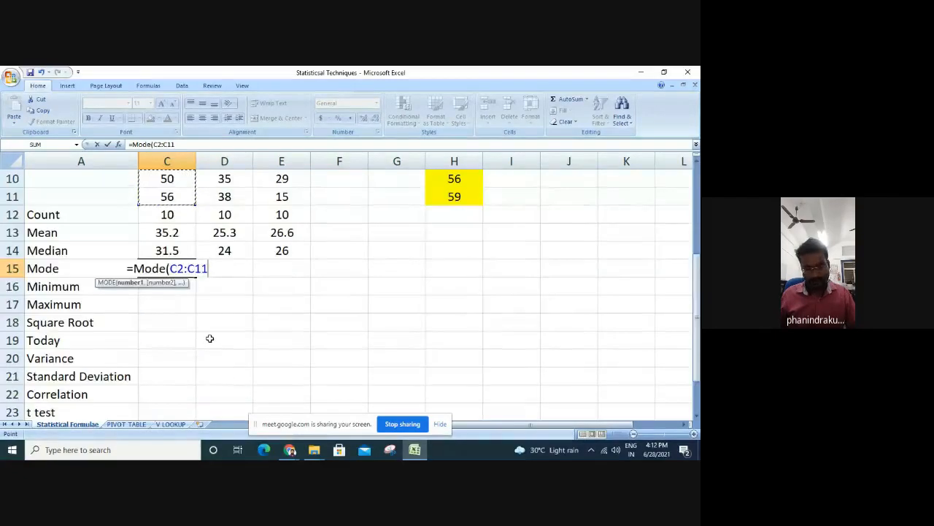
key("Return")
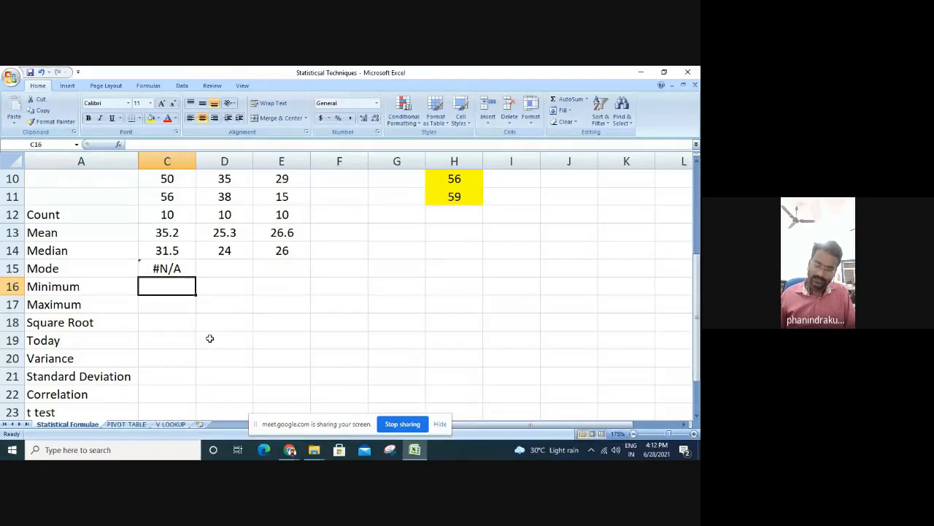
key("Up")
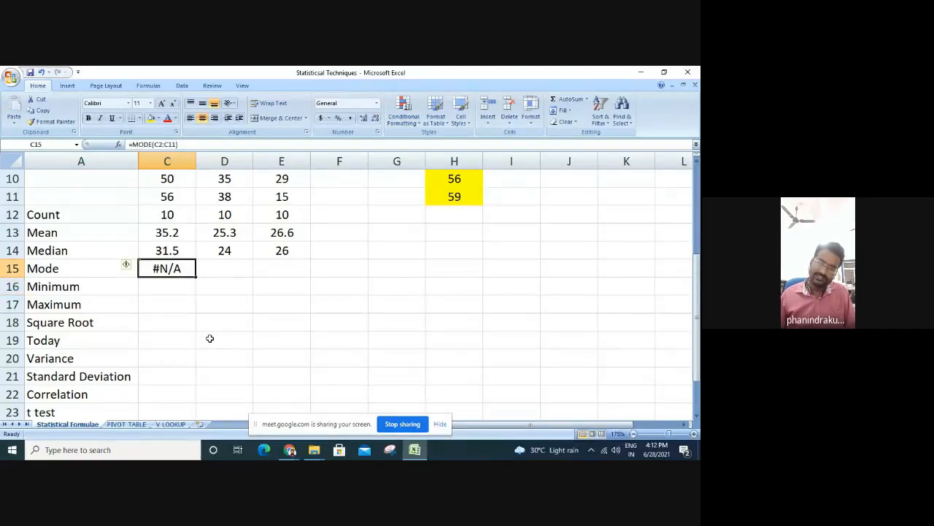
key("Delete")
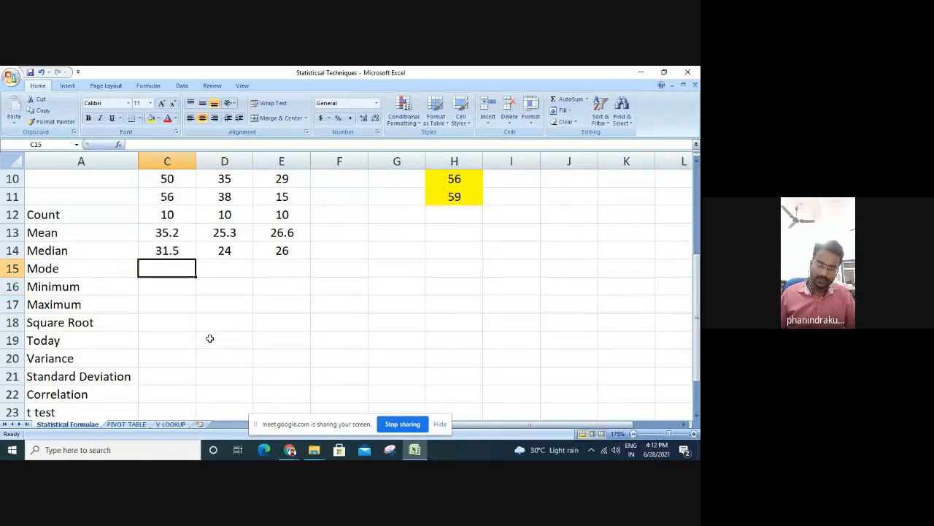
Try a mode formula over both the X and Y columns in C15, =MODE(C3:D11), and clear it
type("=")
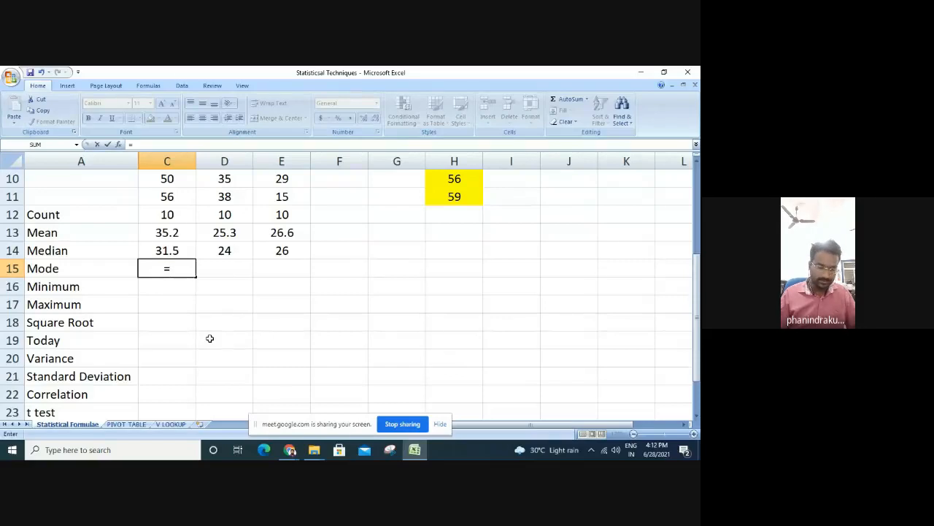
type("Mode(")
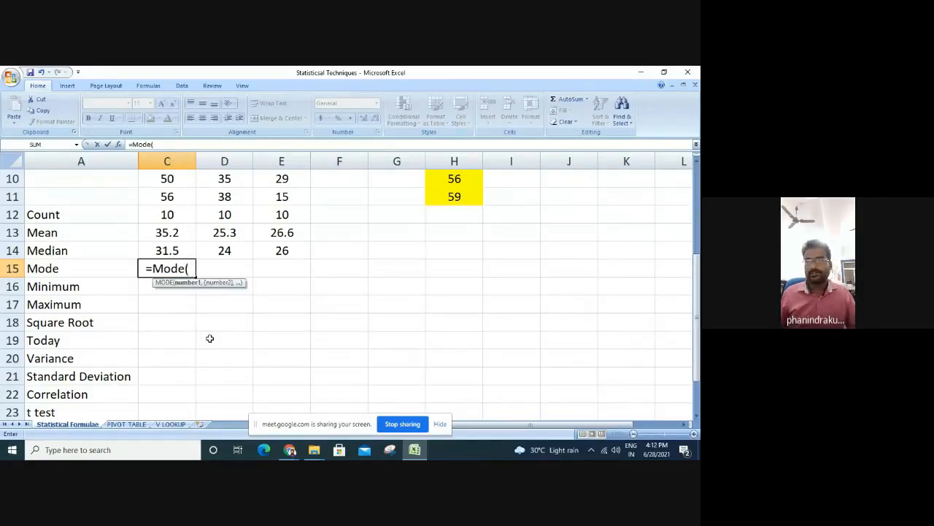
scroll(210, 338, "up", 3)
left_click_drag(167, 214, 221, 357)
scroll(221, 354, "down", 4)
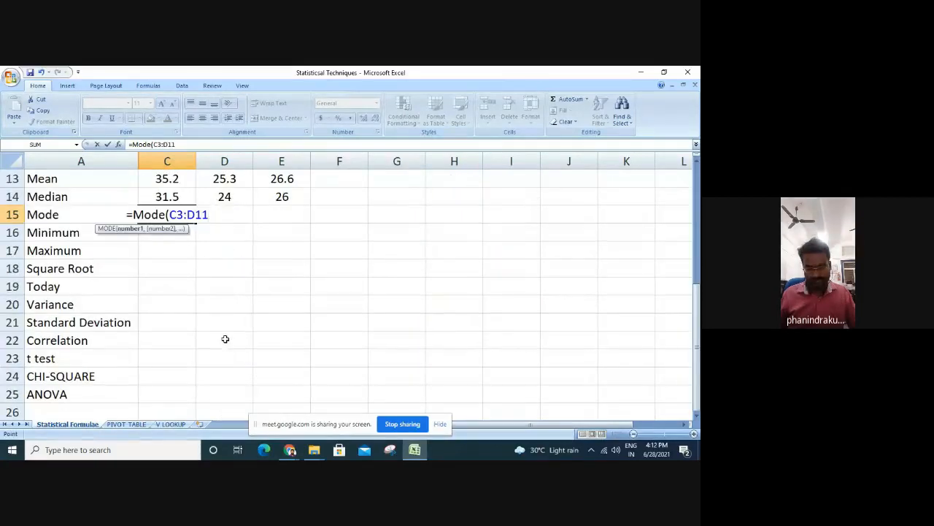
type(")")
key("Return")
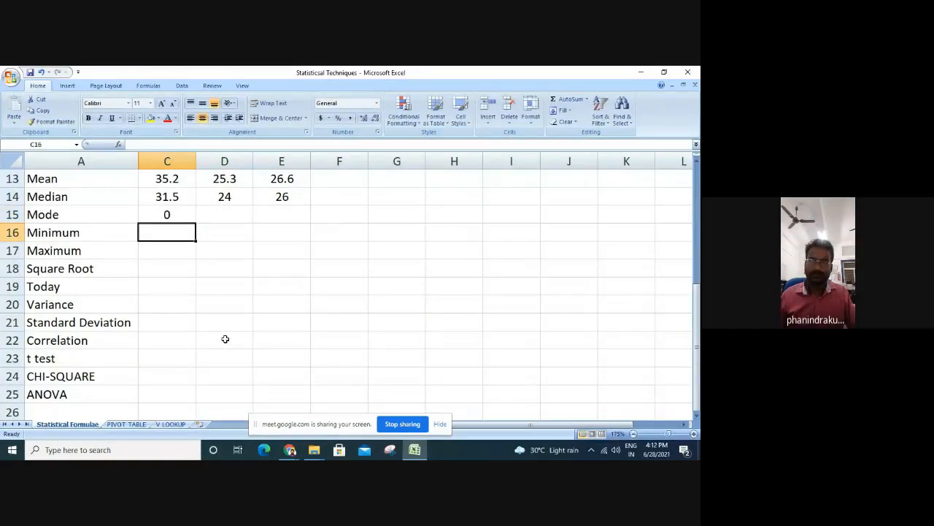
key("Up")
key("Delete")
Calculate the mode across the X and Y values in C15 with =MODE(C2:C11,D2:D11)
type("=")
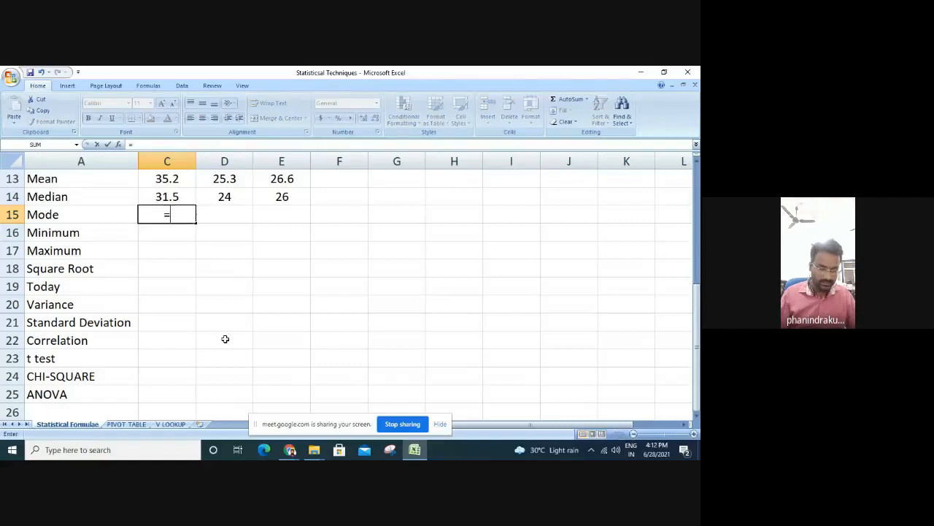
type("MOde(")
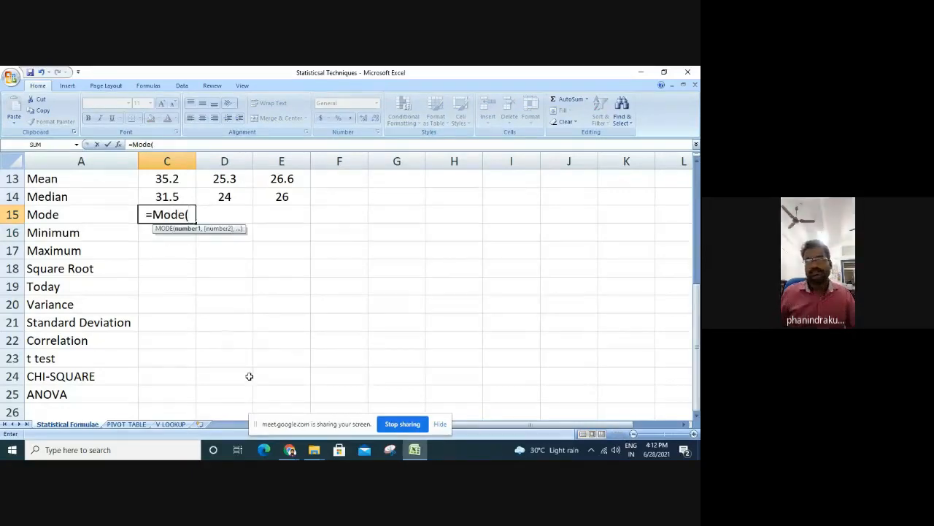
scroll(240, 351, "up", 4)
left_click_drag(169, 196, 167, 355)
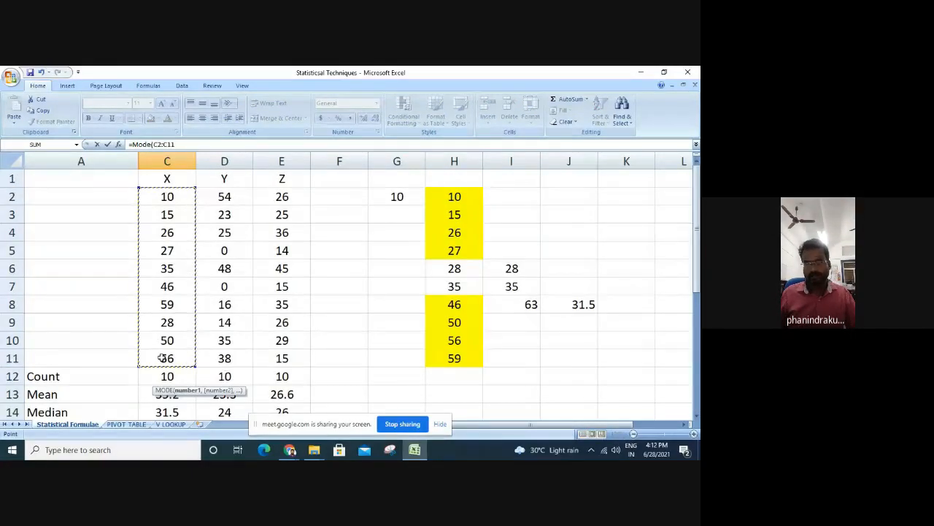
type(",")
left_click_drag(224, 197, 224, 358)
left_click(213, 146)
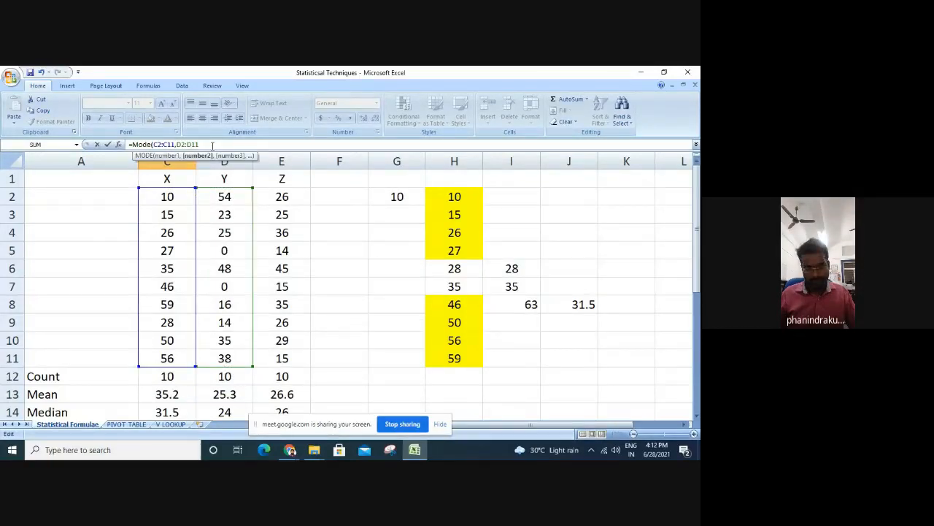
type(")")
key("Return")
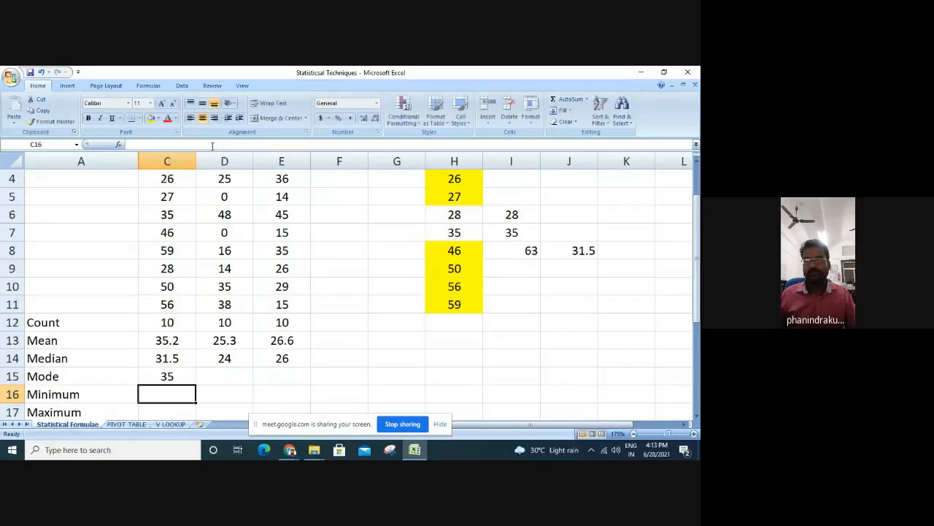
Copy the mode formula from C15 into D15
left_click(178, 376)
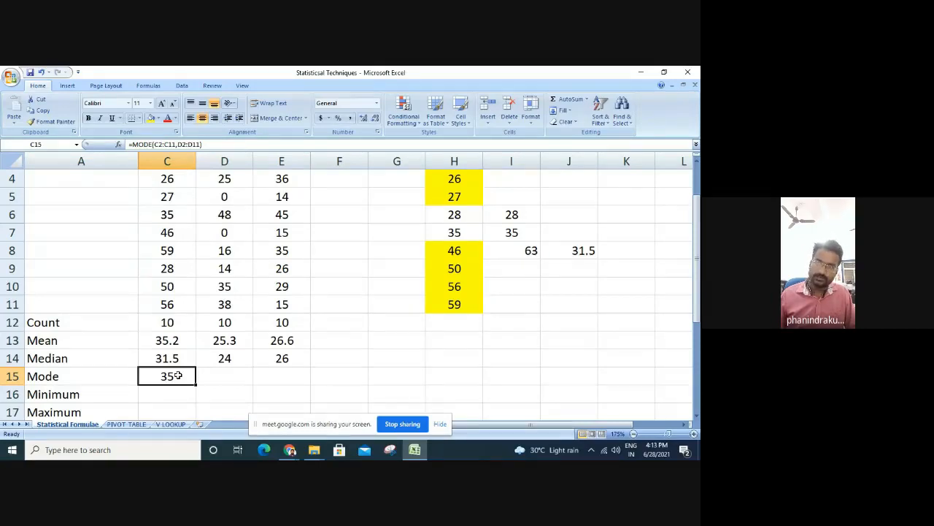
scroll(179, 376, "down", 1)
left_click(212, 327)
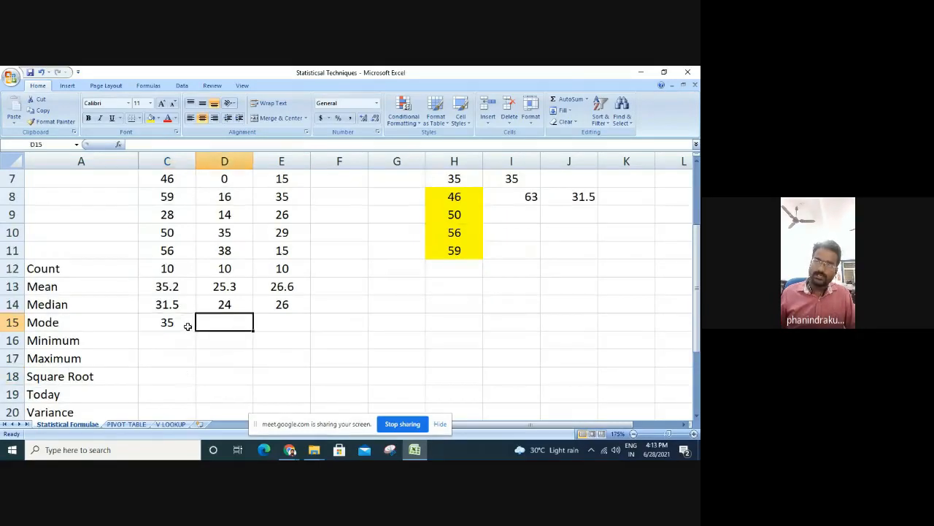
left_click(190, 326)
left_click_drag(194, 330, 225, 325)
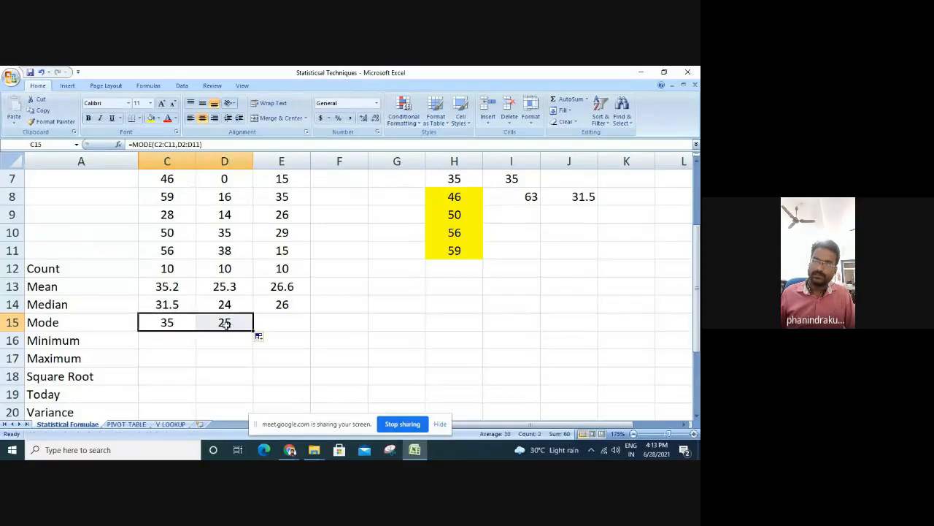
Examine which ranges the mode formula in D15 uses, discarding any edit to it
left_click(224, 322)
double_click(224, 322)
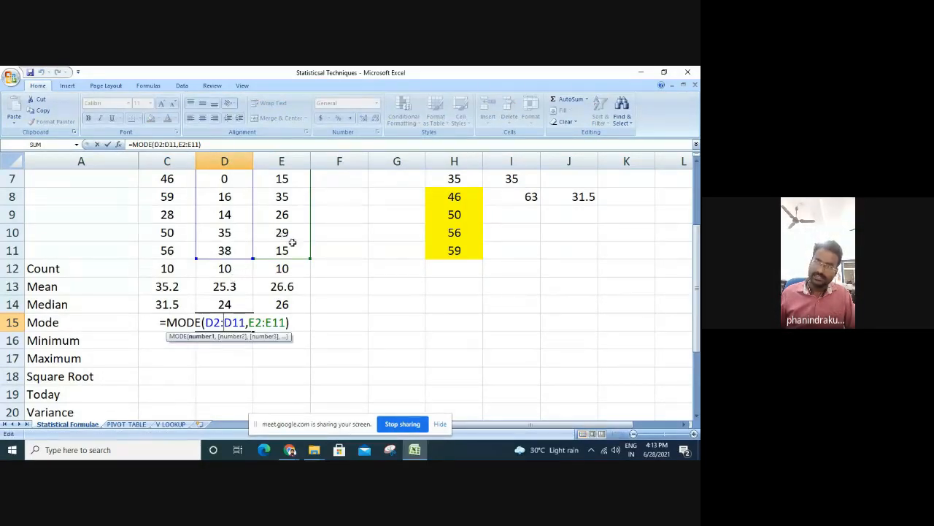
type("`")
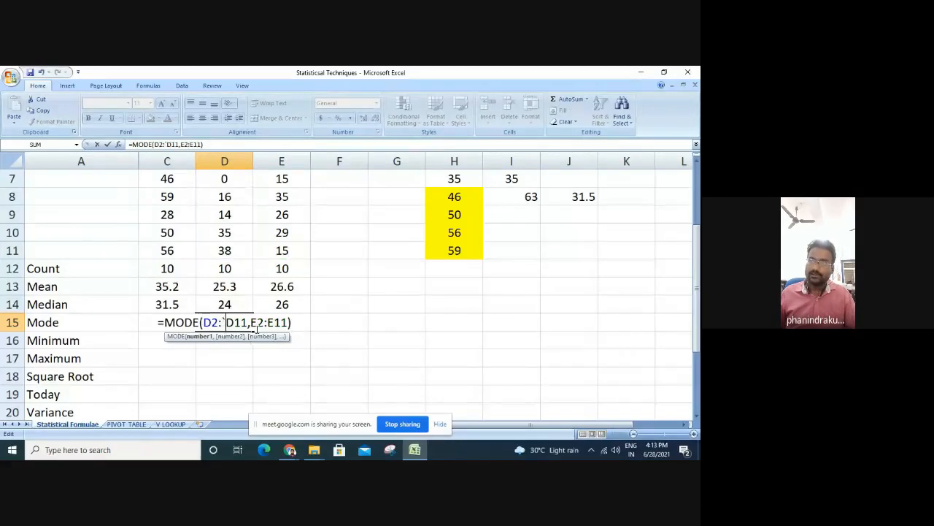
left_click(349, 333)
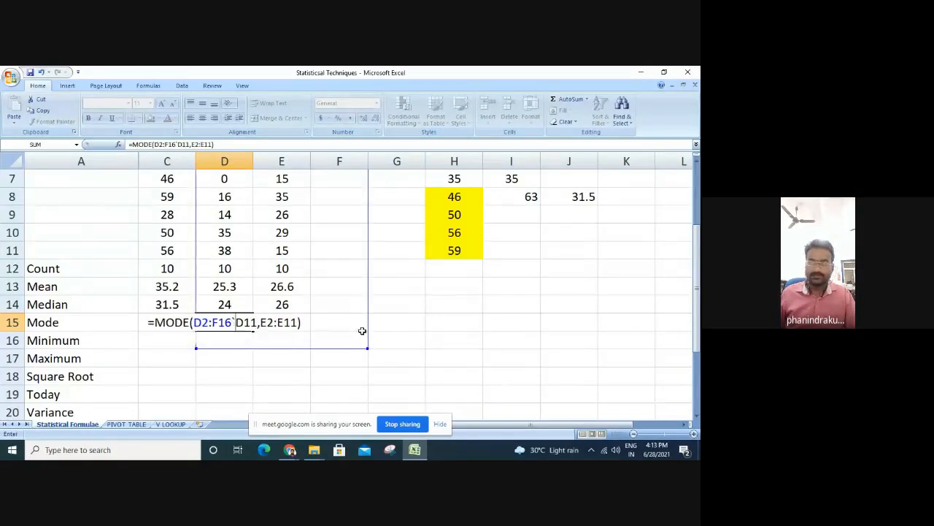
key("Escape")
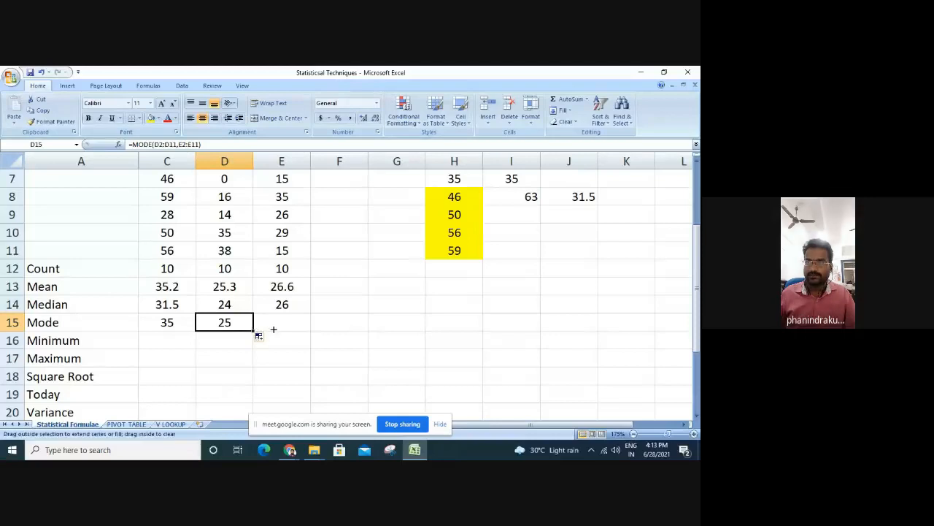
Copy the mode formula from D15 into E15 and check its ranges against the Z data
left_click_drag(274, 329, 314, 334)
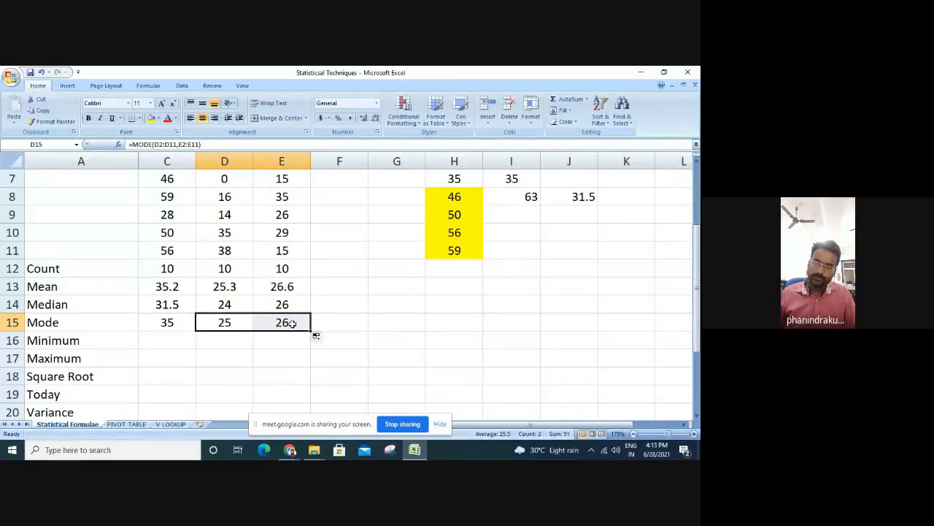
left_click(290, 323)
double_click(292, 323)
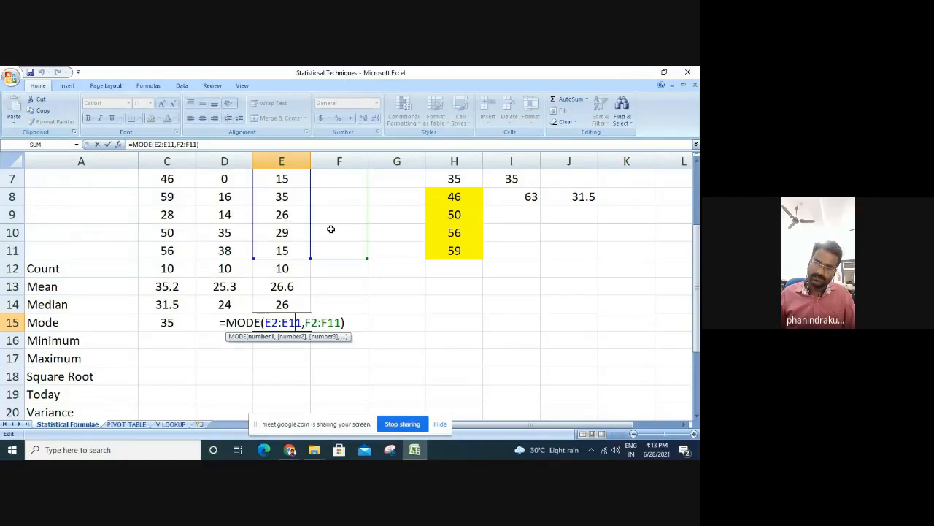
scroll(328, 219, "up", 2)
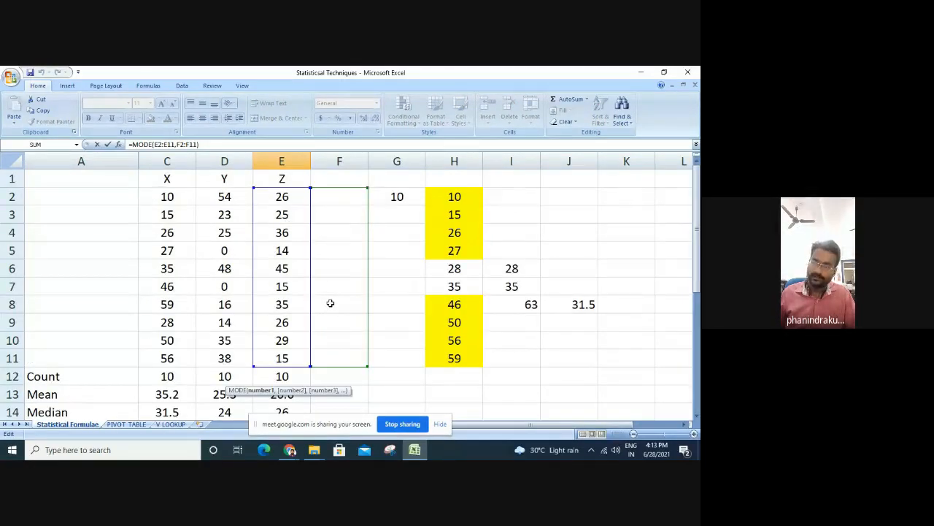
key("ctrl+Return")
scroll(298, 350, "up", 1)
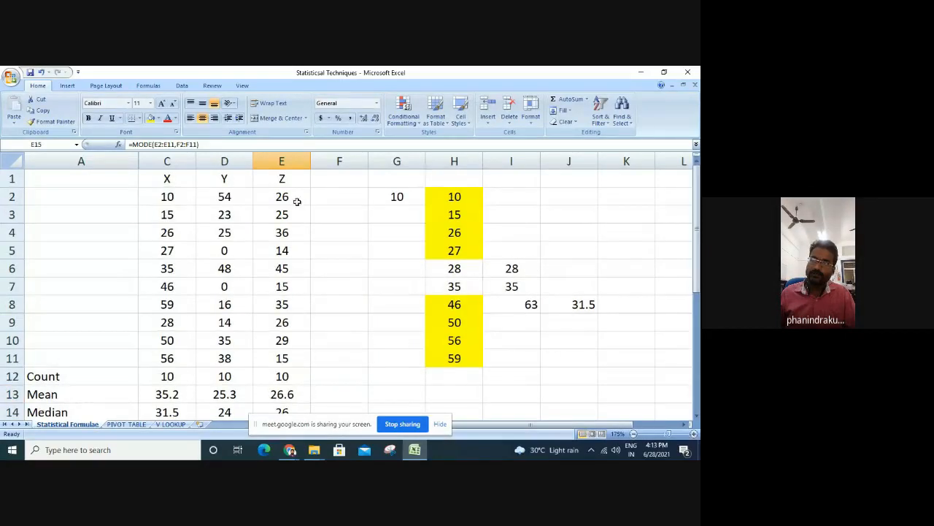
scroll(324, 340, "down", 2)
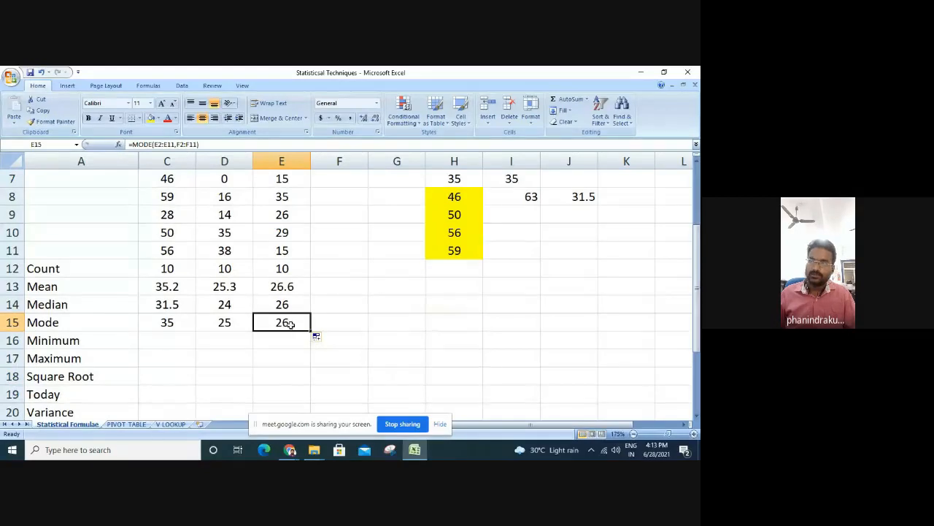
Change the second range of the mode formula in E15 to C2:C11, giving =MODE(E2:E11,C2:C11)
double_click(288, 324)
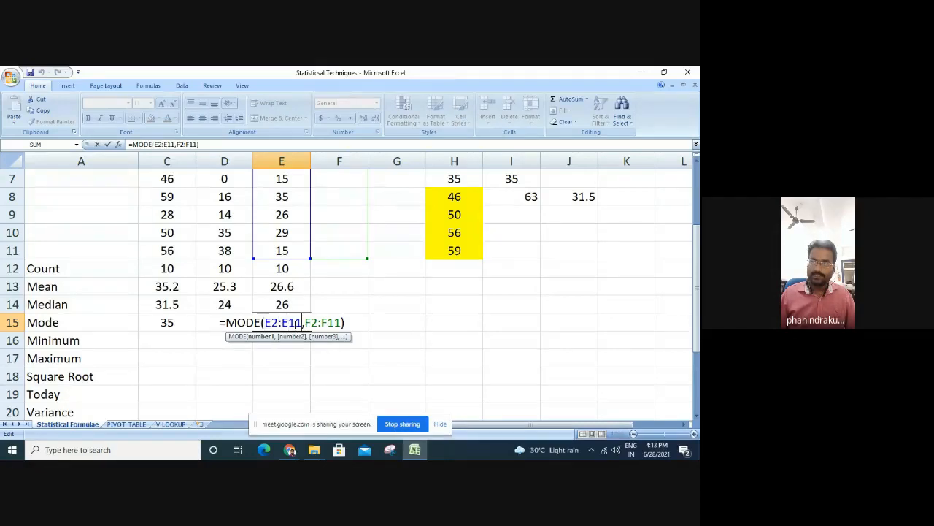
key("Right")
key("Delete")
type("C")
key("Right")
key("Right")
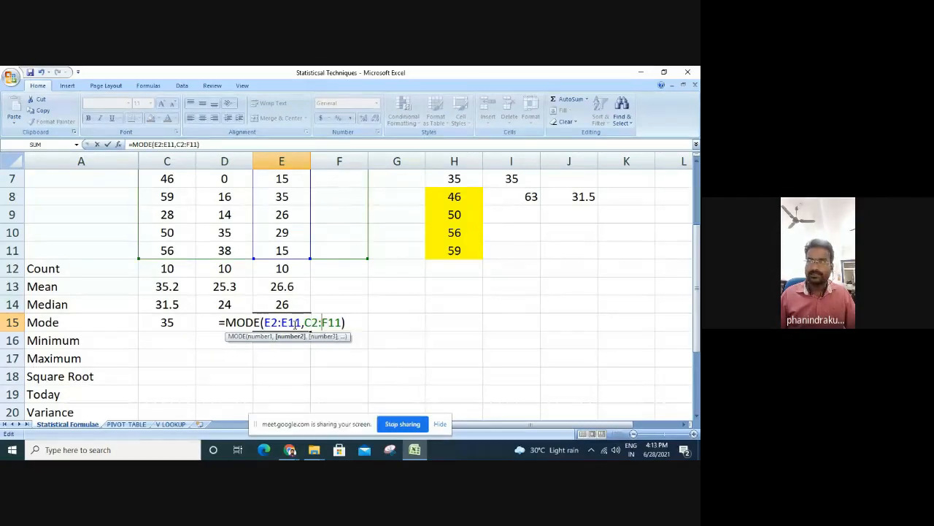
key("Delete")
type("C")
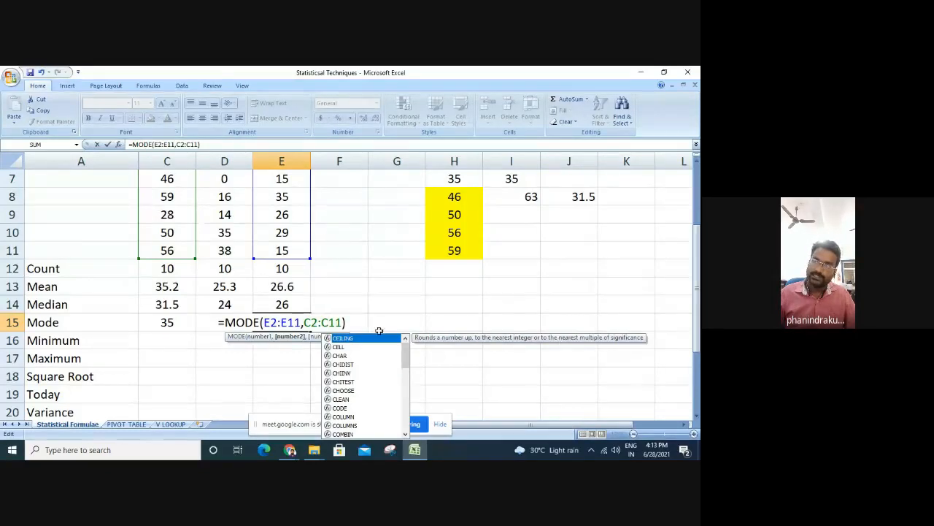
left_click(354, 324)
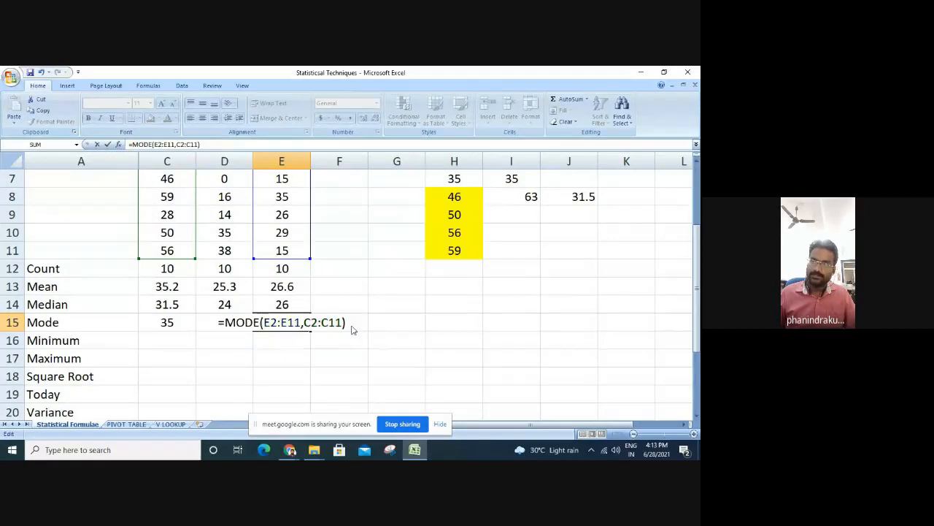
key("Return")
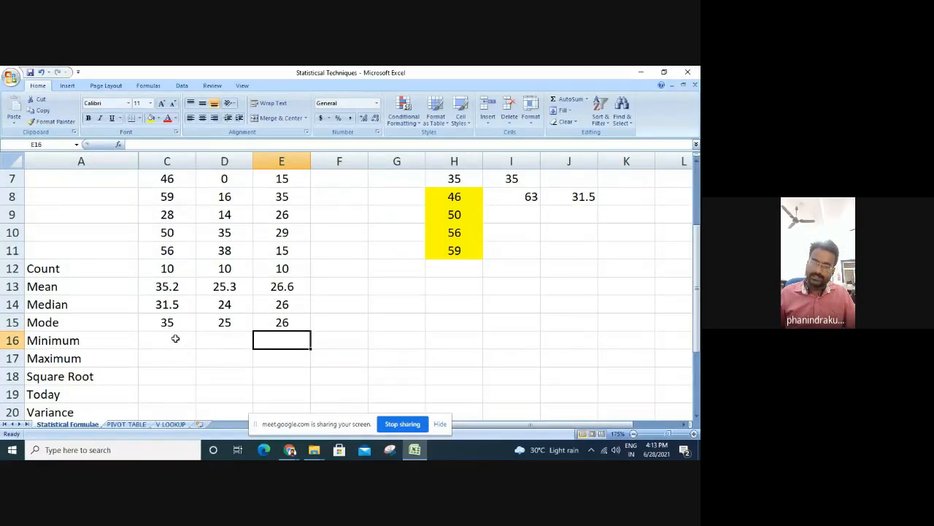
Look at the first and last values of the sorted X list in H2 and H11
left_click(175, 338)
scroll(431, 299, "up", 2)
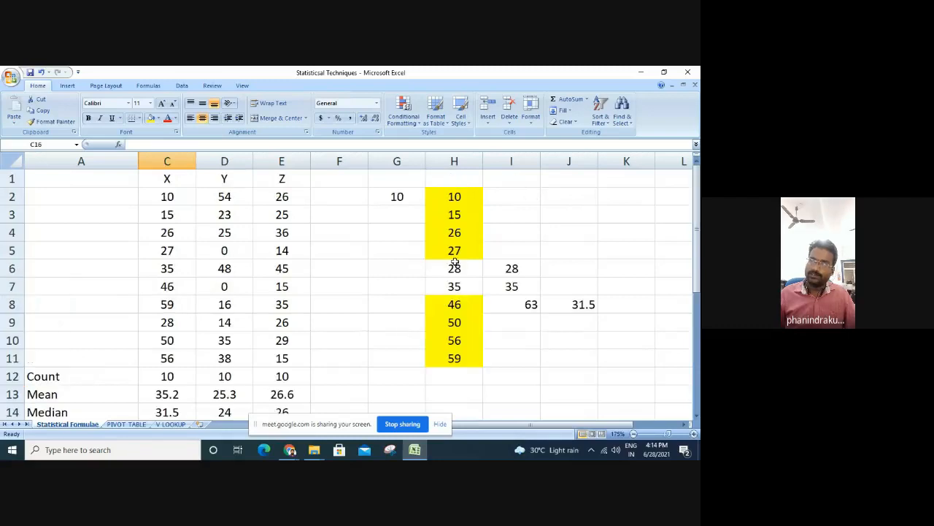
left_click(468, 197)
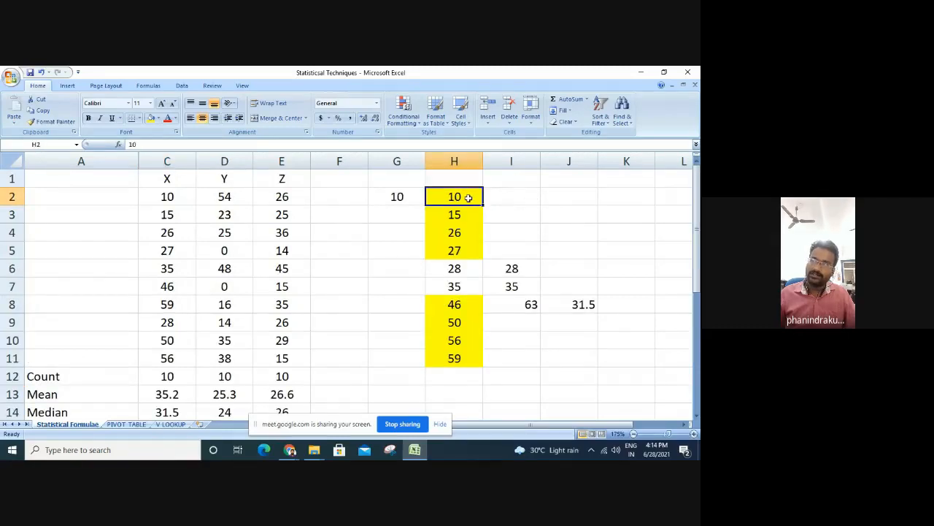
left_click(455, 358)
scroll(328, 378, "down", 3)
Calculate the minimum of the X values in C16 with =MIN(C2:C11)
left_click(176, 294)
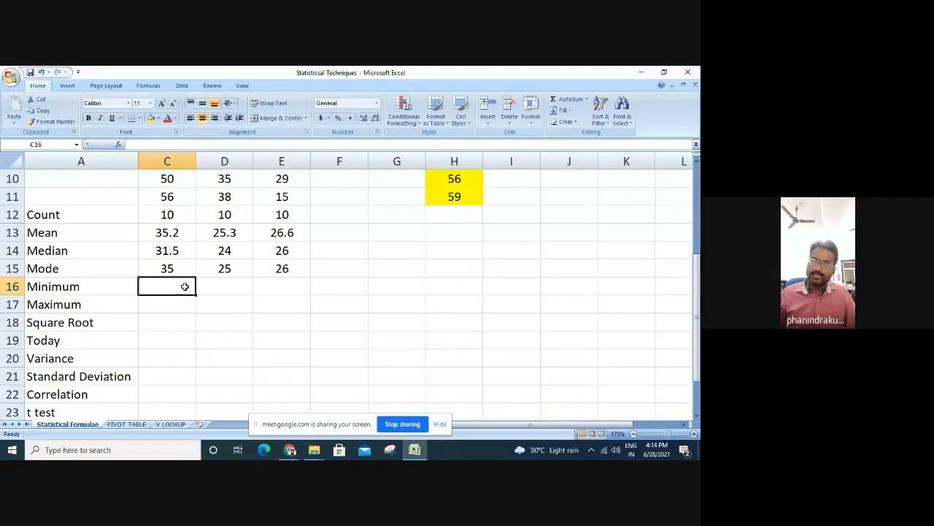
type("=Mimi")
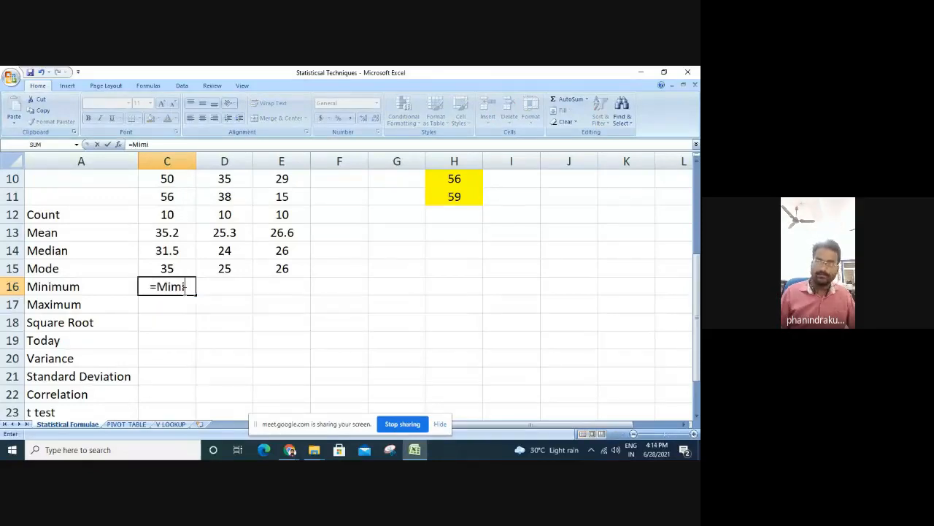
key("BackSpace")
key("BackSpace")
type("nimu")
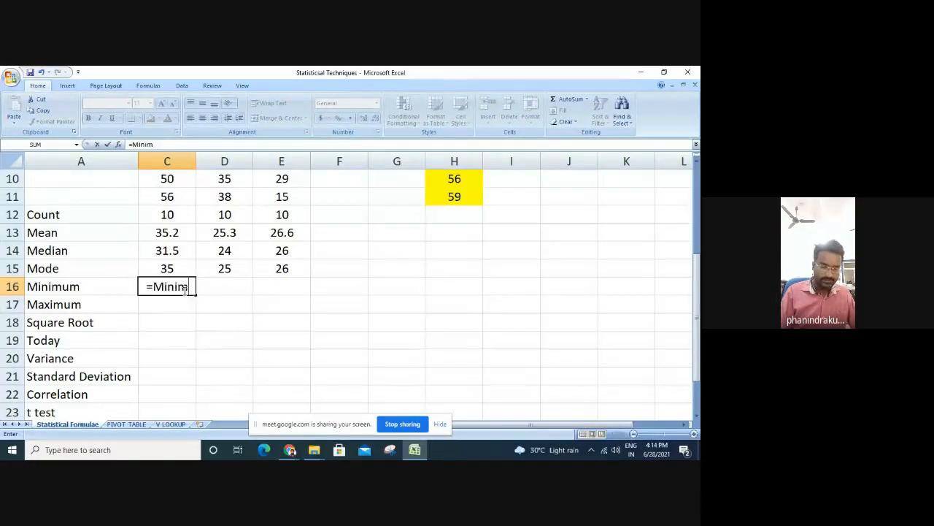
key("BackSpace")
key("BackSpace")
key("BackSpace")
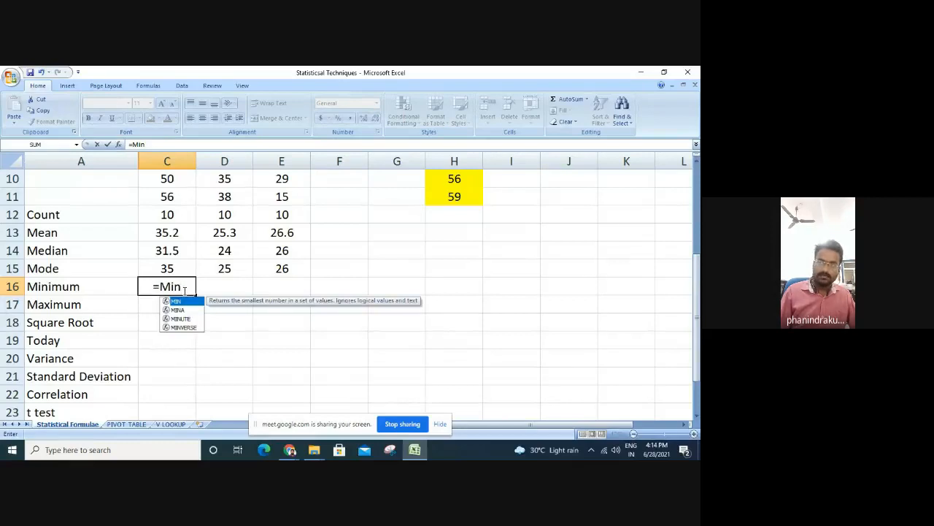
type("(")
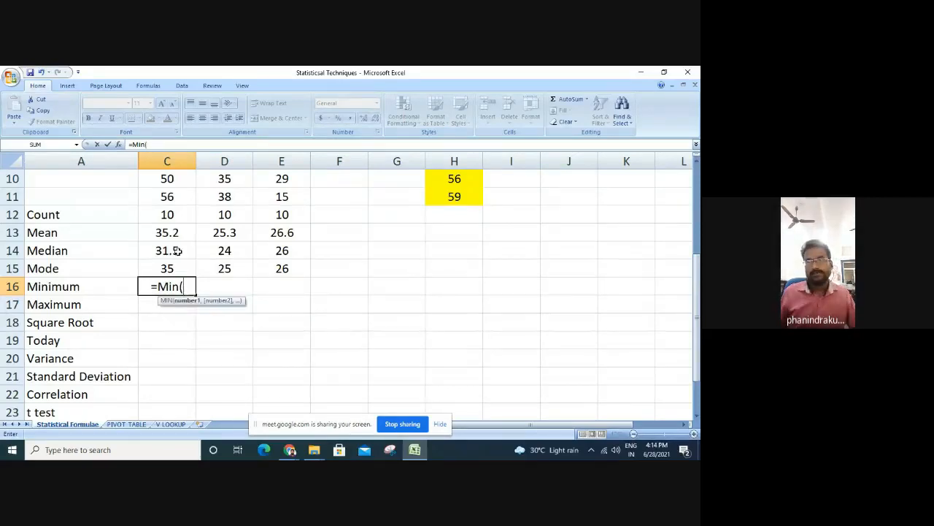
mouse_move(181, 198)
left_mouse_down()
mouse_move(182, 164)
mouse_move(183, 193)
left_mouse_up()
scroll(180, 294, "down", 4)
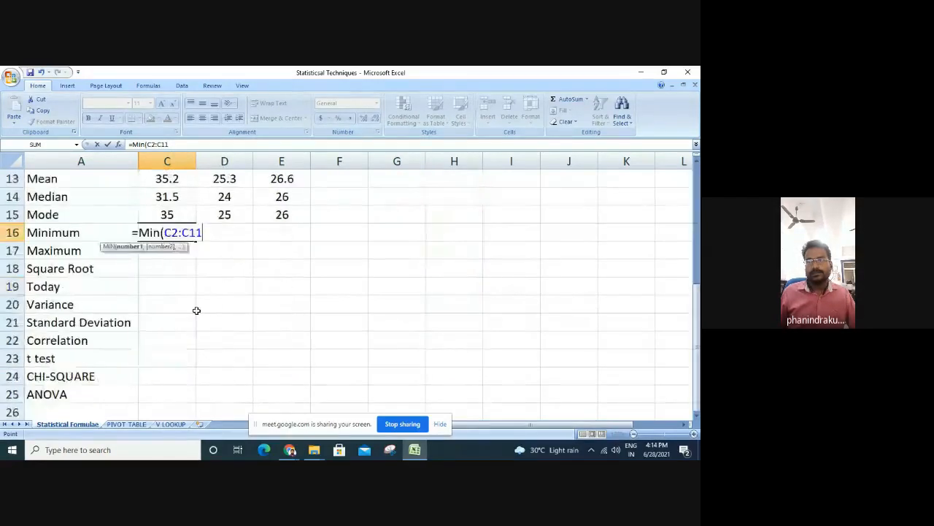
type(")")
key("Return")
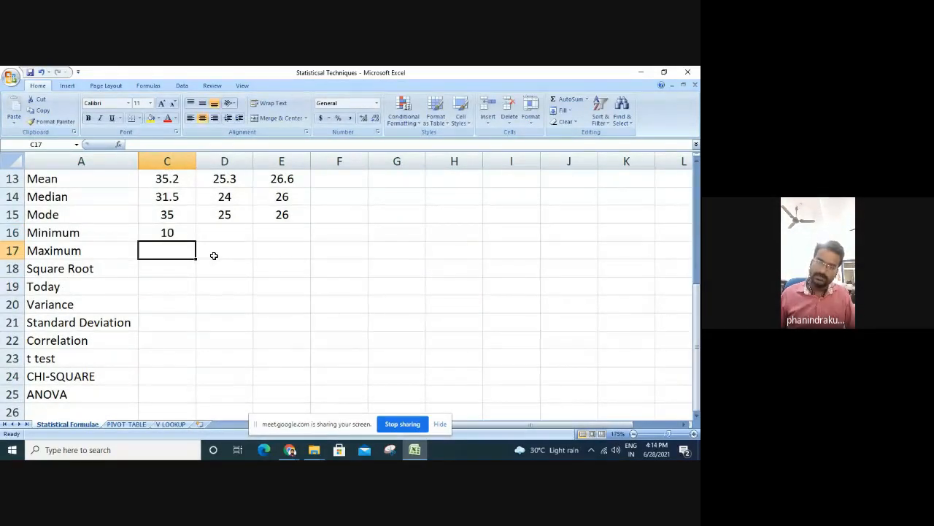
Copy the minimum formula from C16 across to D16 and E16, and check the results against the Y and Z data
left_click(179, 232)
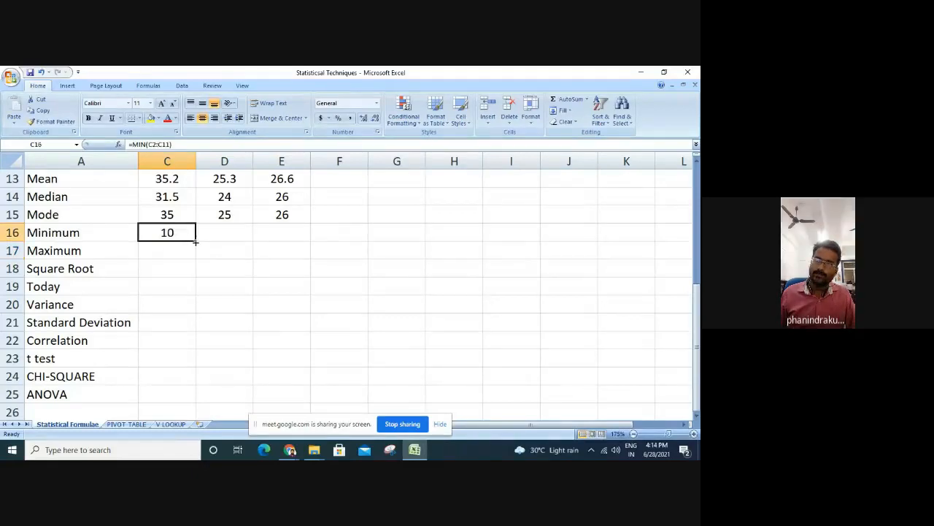
left_click_drag(196, 241, 308, 241)
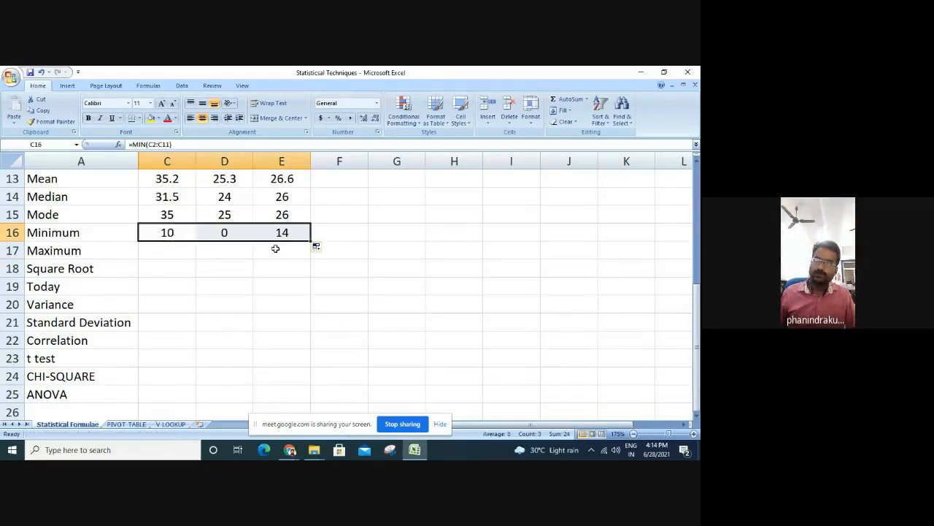
left_click(238, 239)
scroll(238, 243, "up", 4)
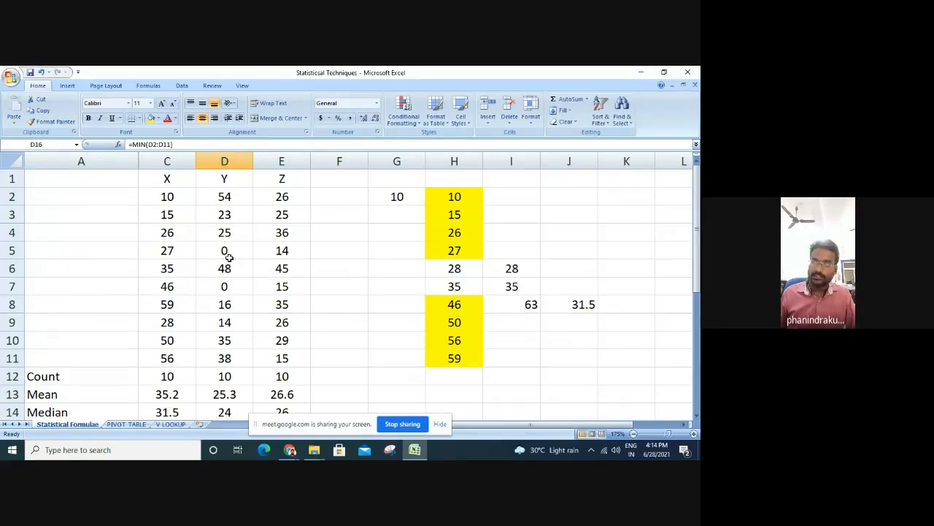
left_click(284, 249)
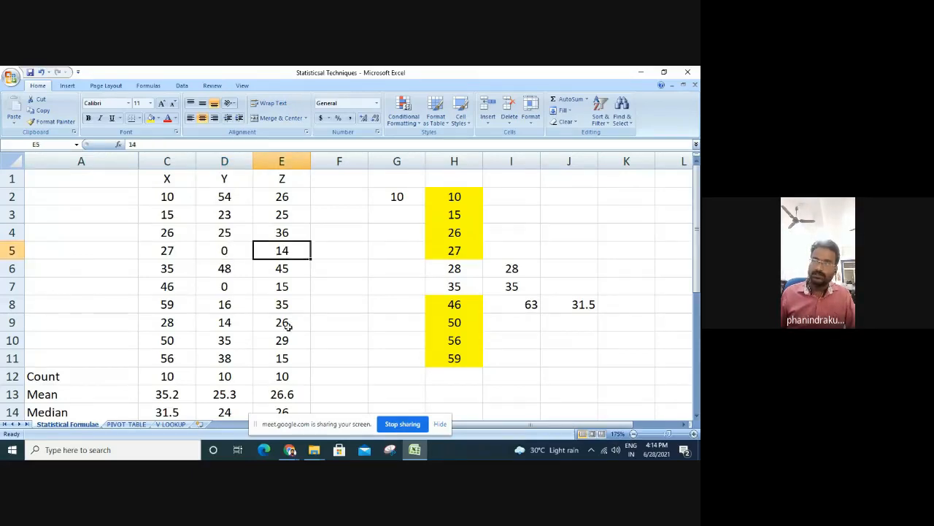
Highlight the whole Count row, row 12, with a yellow fill
scroll(287, 325, "down", 2)
left_click(26, 269)
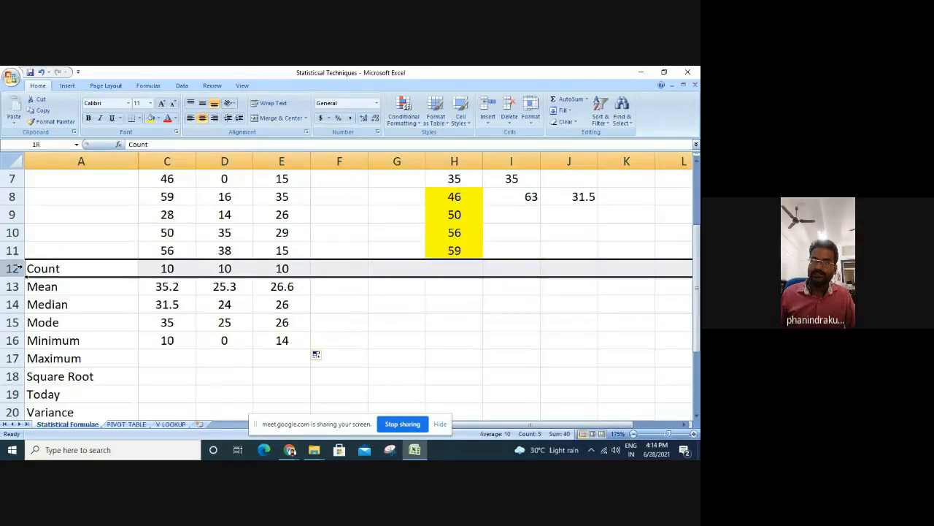
left_click(150, 118)
Compare the Z value in E5 with the calculated Z minimum in E16
scroll(332, 294, "up", 2)
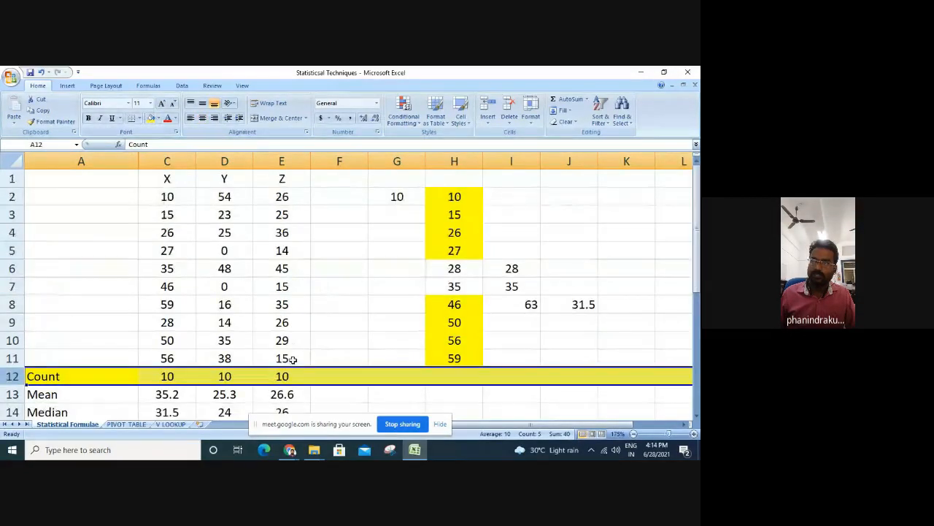
left_click(292, 251)
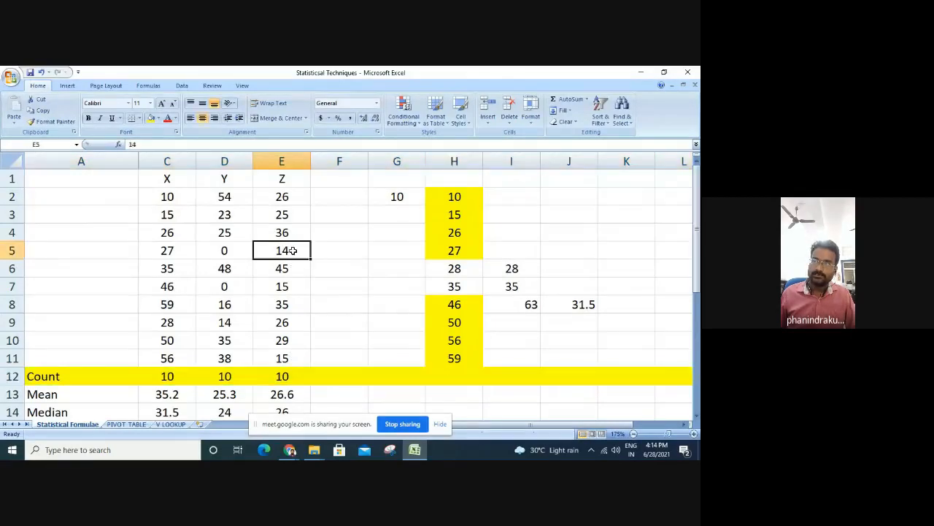
scroll(292, 251, "down", 5)
left_click(293, 181)
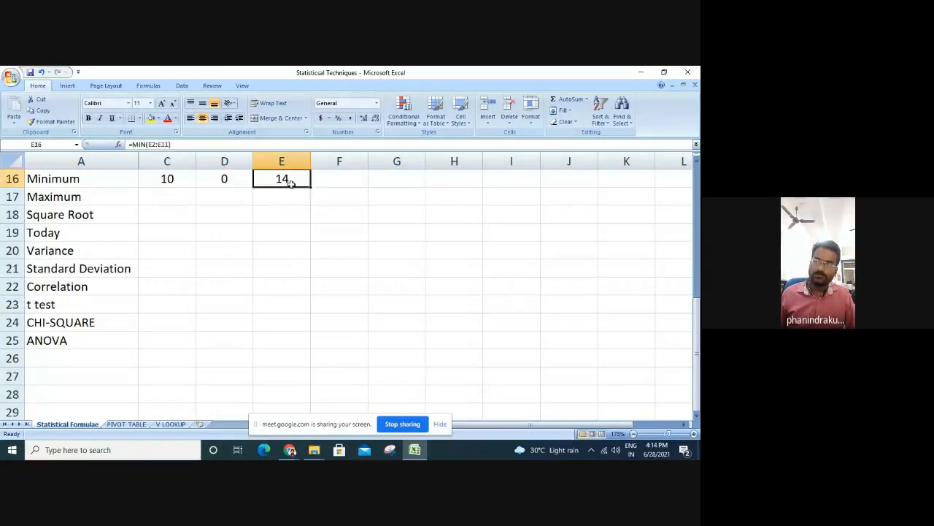
Calculate the maximum of the X values in C17 with =MAX(C2:C11) and compare it with the last sorted value in H11
scroll(219, 215, "up", 2)
left_click(180, 305)
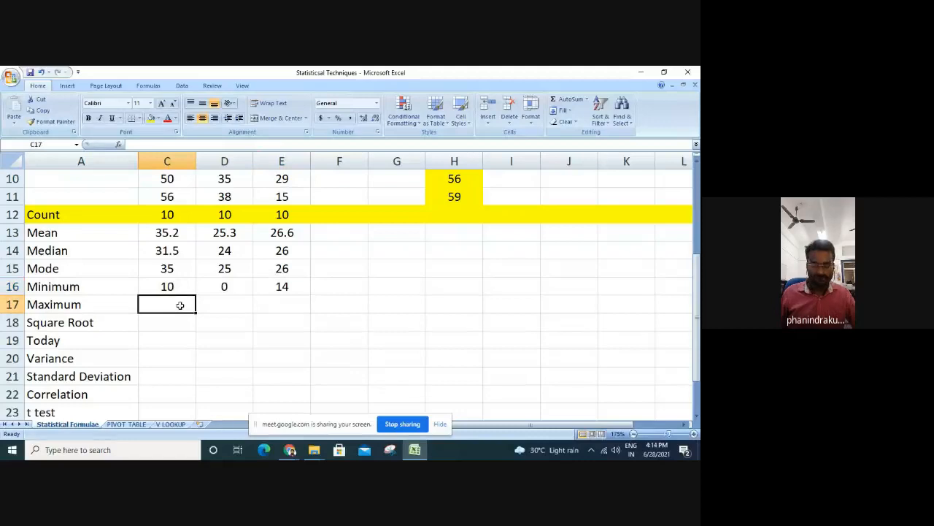
type("=Max")
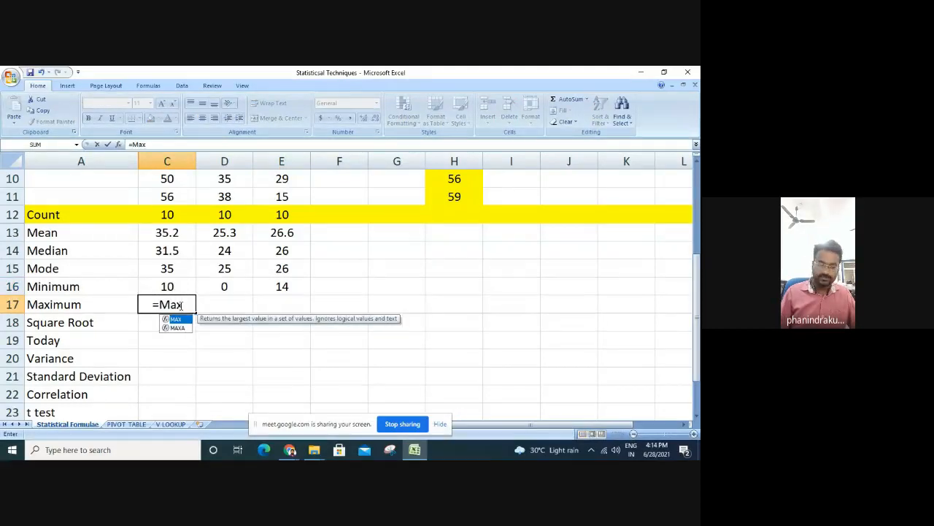
type("(")
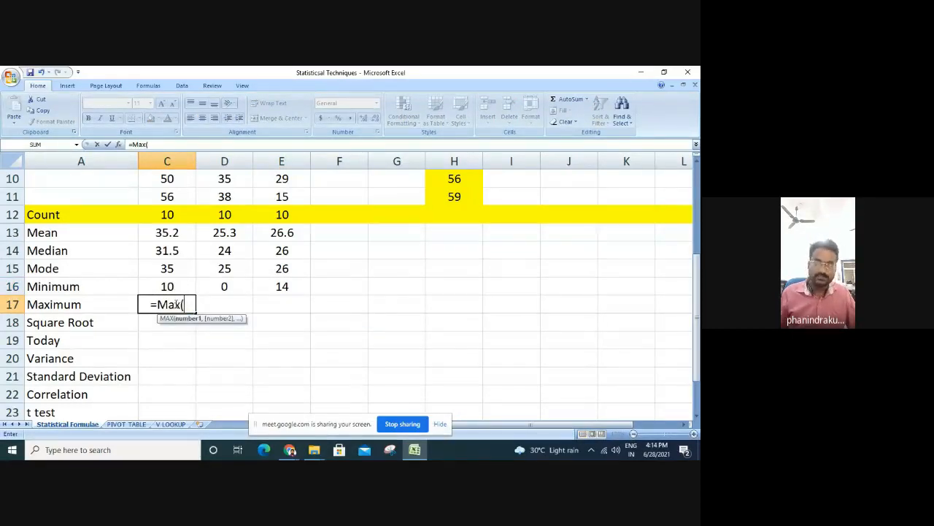
scroll(183, 232, "up", 1)
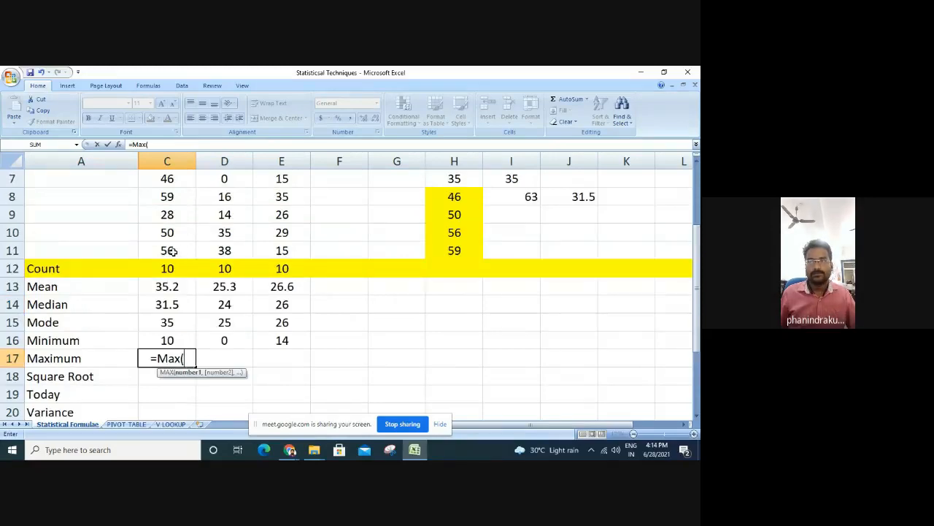
left_click_drag(173, 251, 173, 146)
left_click_drag(168, 196, 168, 357)
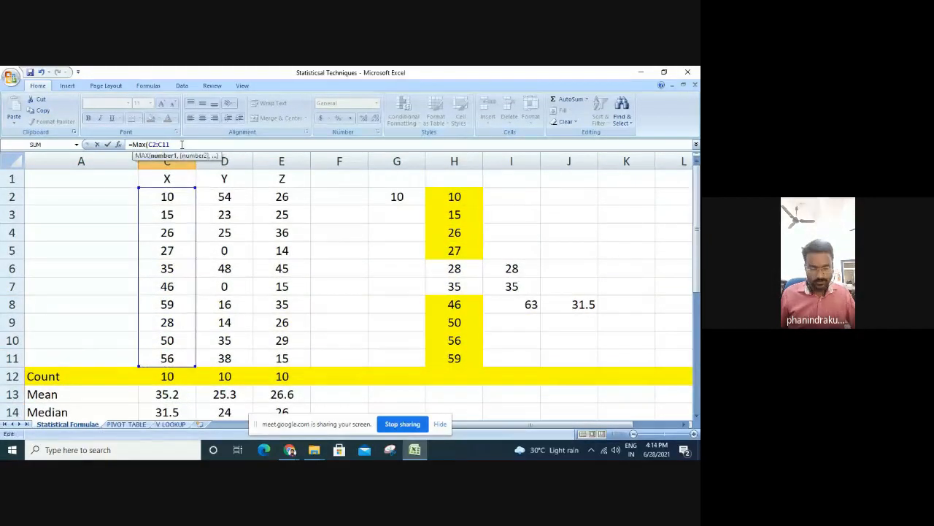
key("Return")
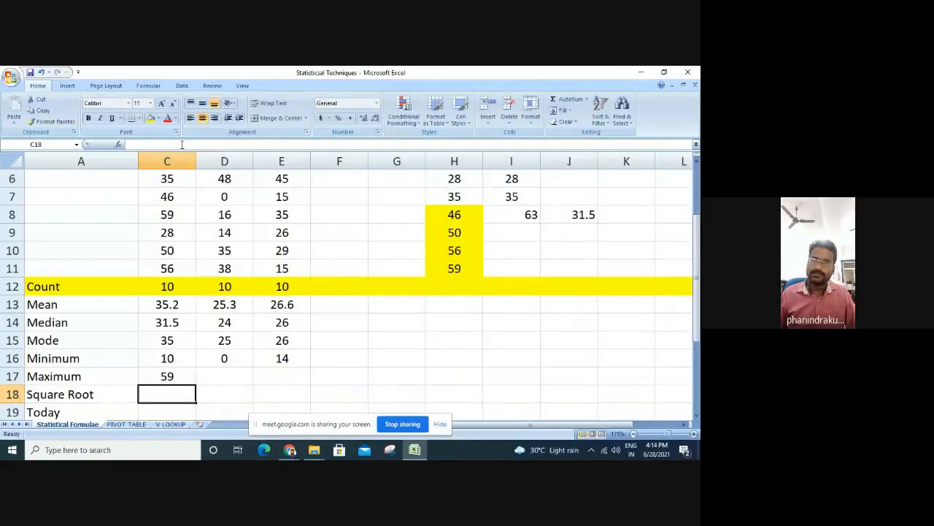
left_click(182, 376)
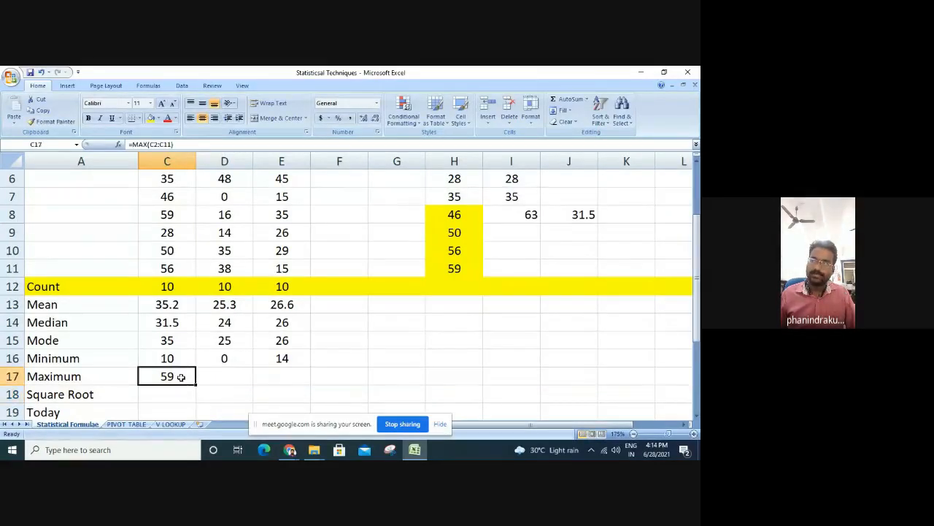
left_click(453, 272)
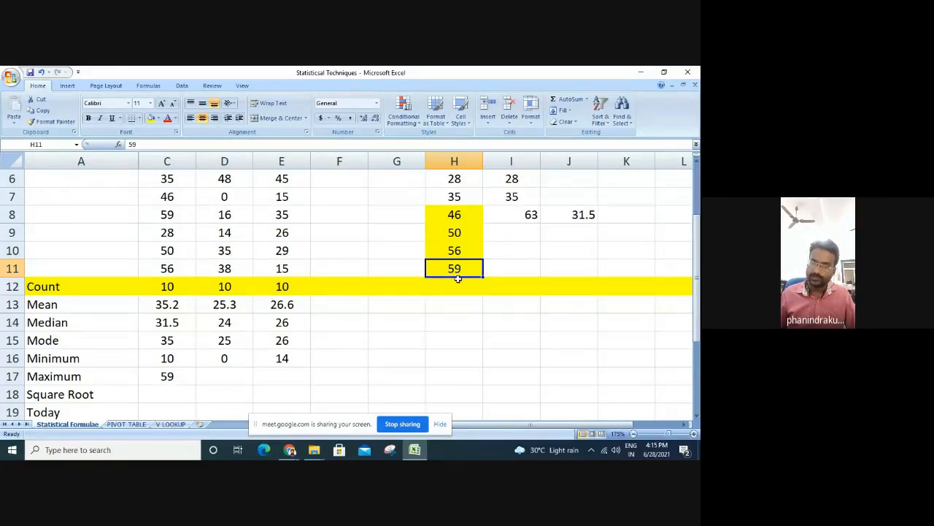
Copy the maximum formula from C17 across to D17 and E17, and check the results against the Y and Z data
left_click(172, 380)
left_click_drag(196, 385, 287, 387)
left_click(229, 379)
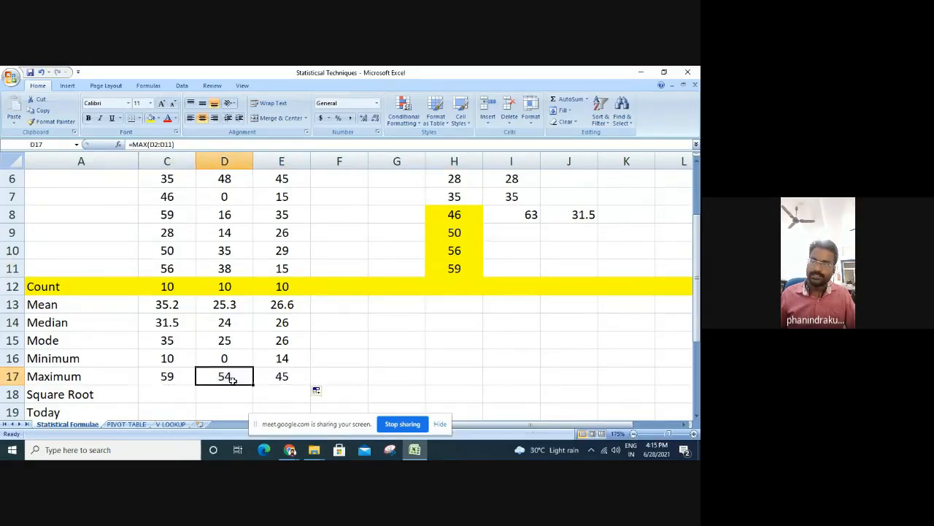
scroll(232, 375, "up", 2)
left_click_drag(217, 196, 232, 355)
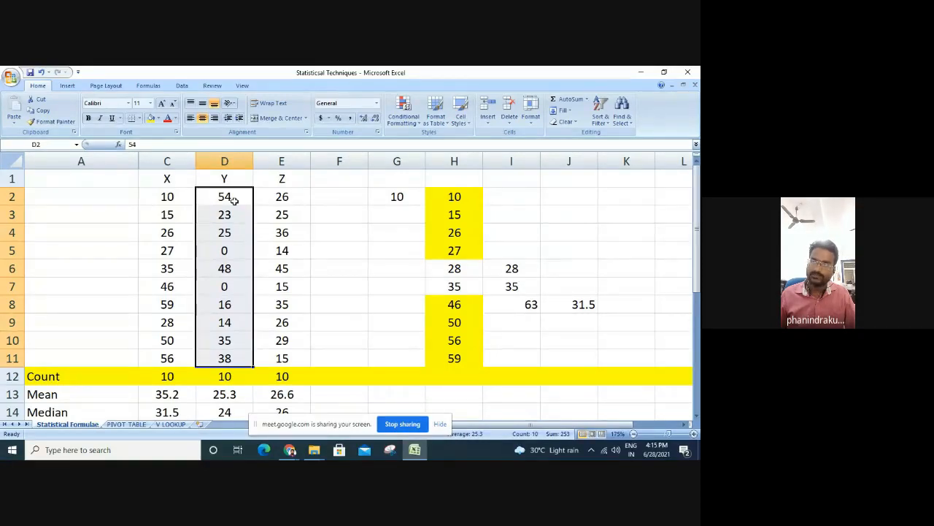
left_click(283, 200)
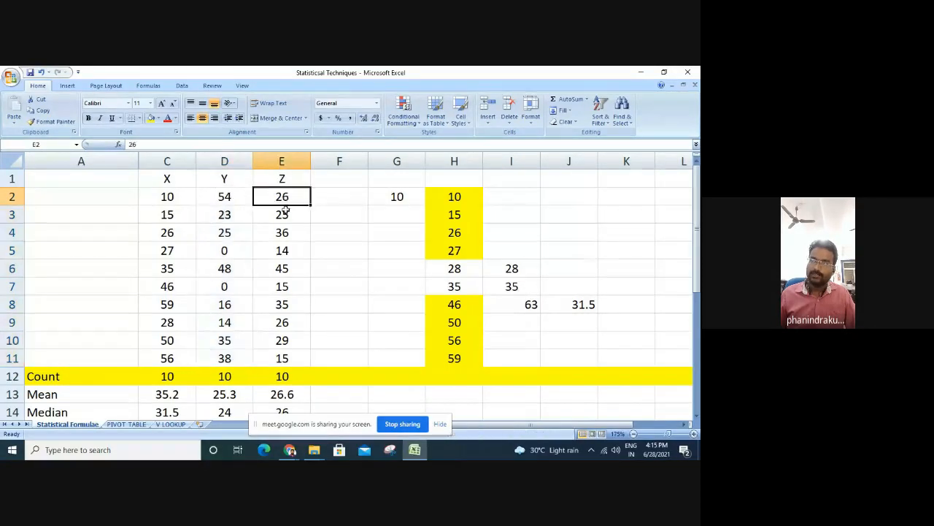
left_click_drag(285, 209, 292, 355)
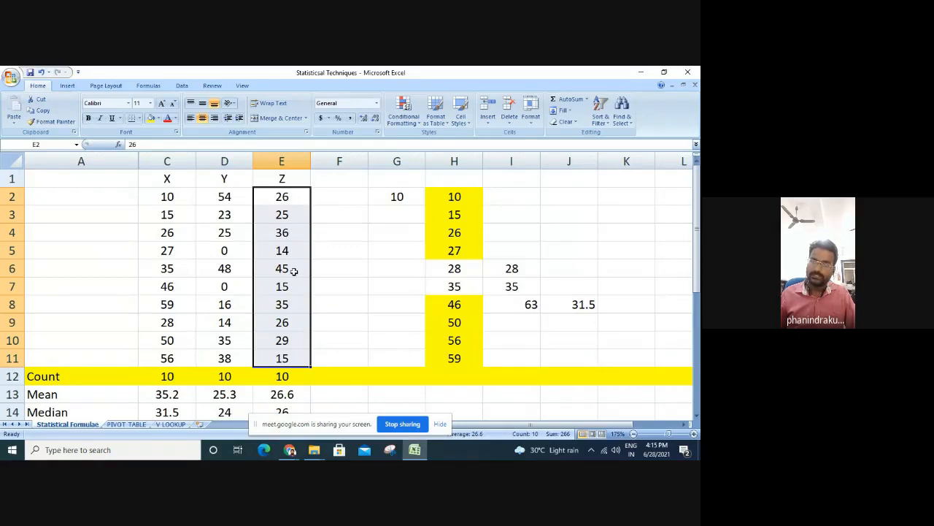
scroll(294, 270, "down", 2)
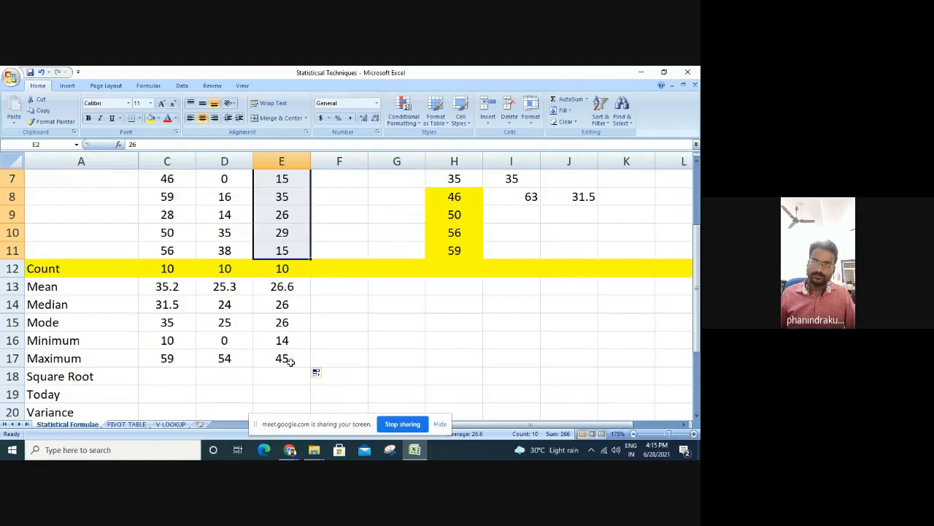
Calculate the square root of the X maximum in C18 with =SQRT(C17)
left_click(187, 378)
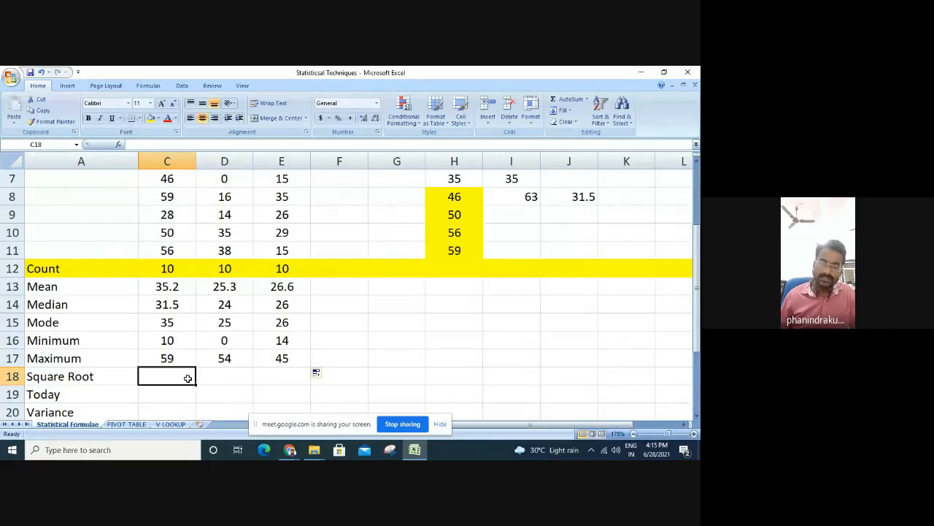
type("=")
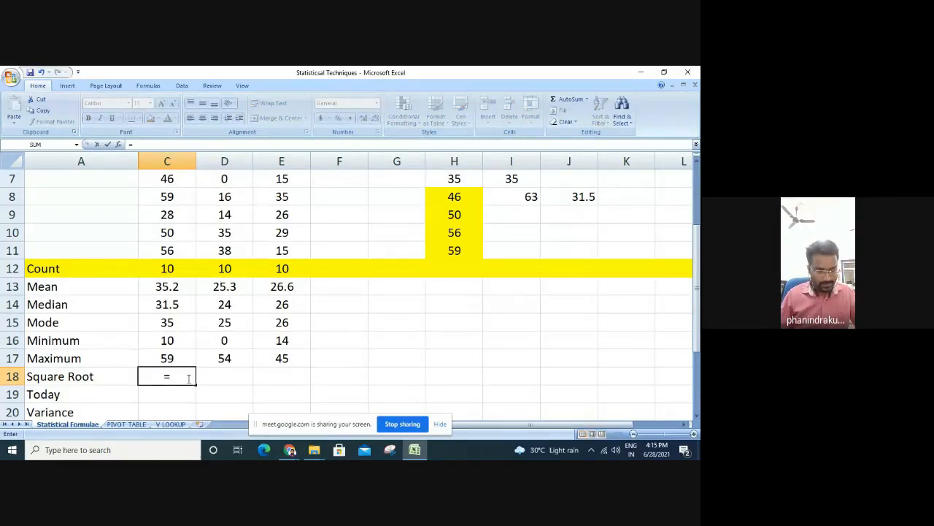
type("Sqrt")
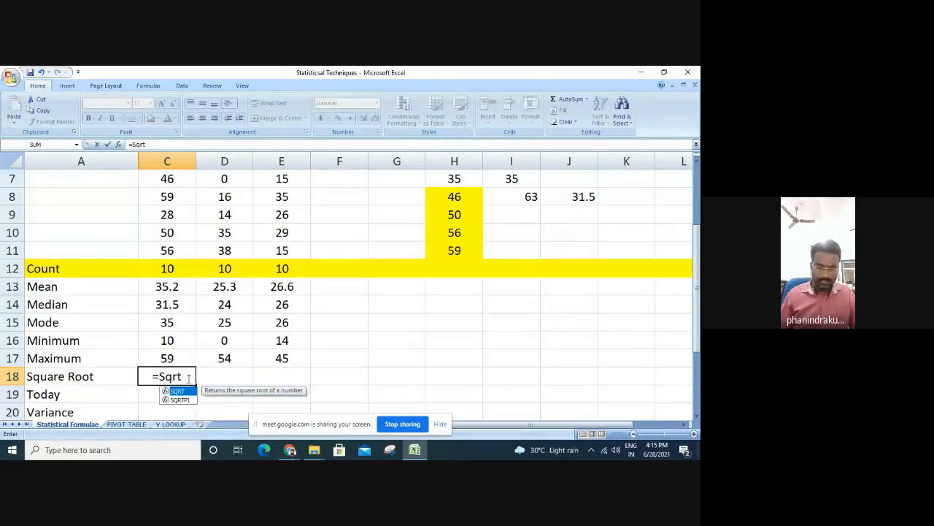
type("(")
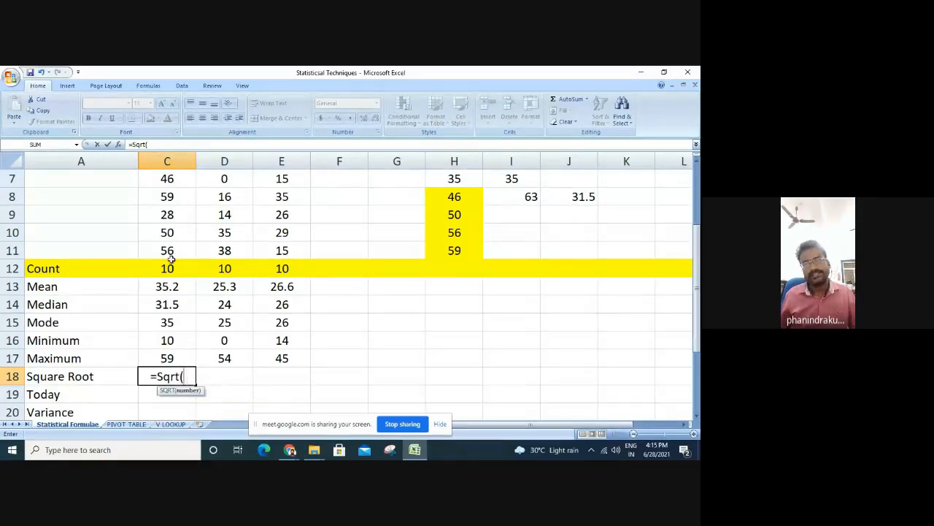
left_click(183, 358)
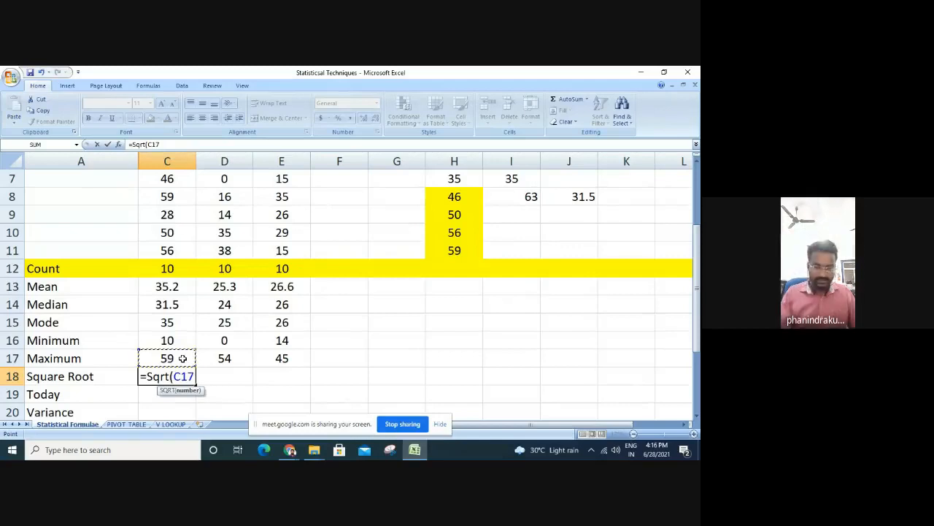
type(")")
key("Return")
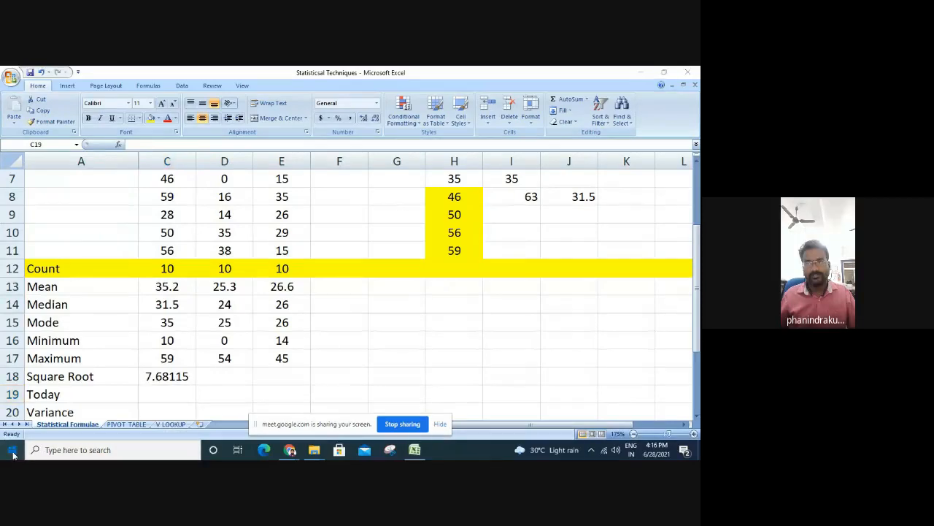
Verify the square root by multiplying 7.68115 by 7.68115 in the Windows Calculator, then close the calculator
left_click(11, 451)
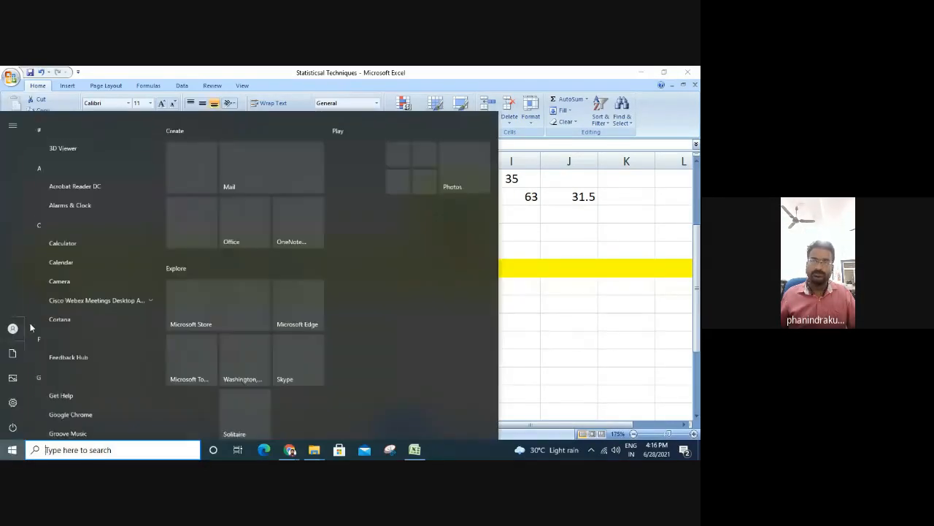
left_click(74, 234)
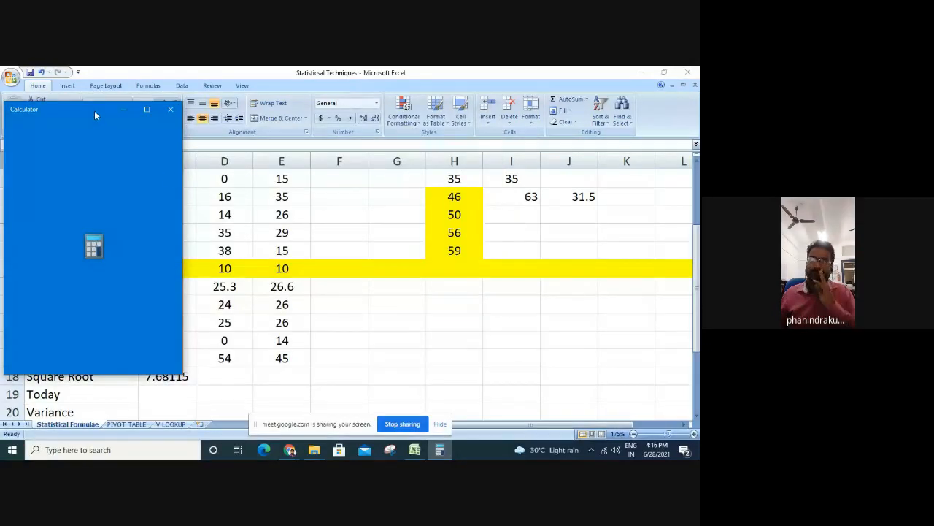
left_click_drag(92, 111, 407, 127)
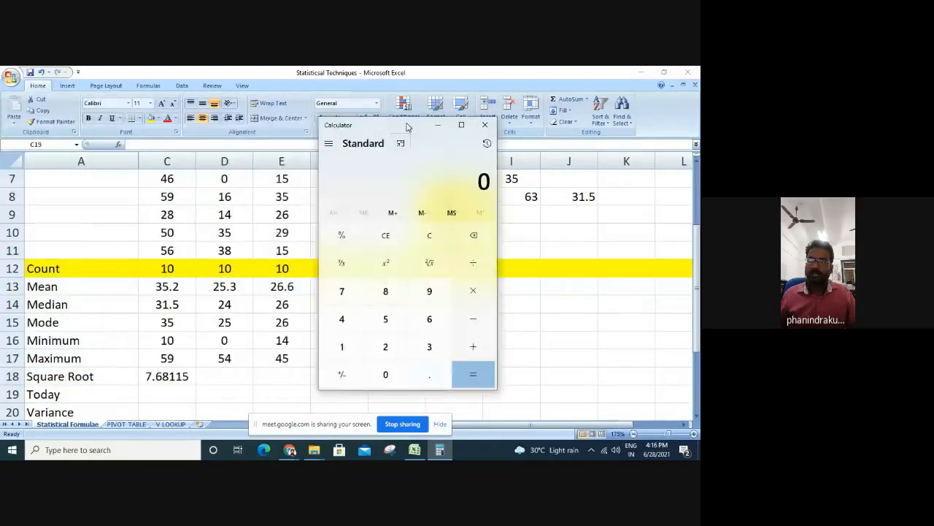
type("7")
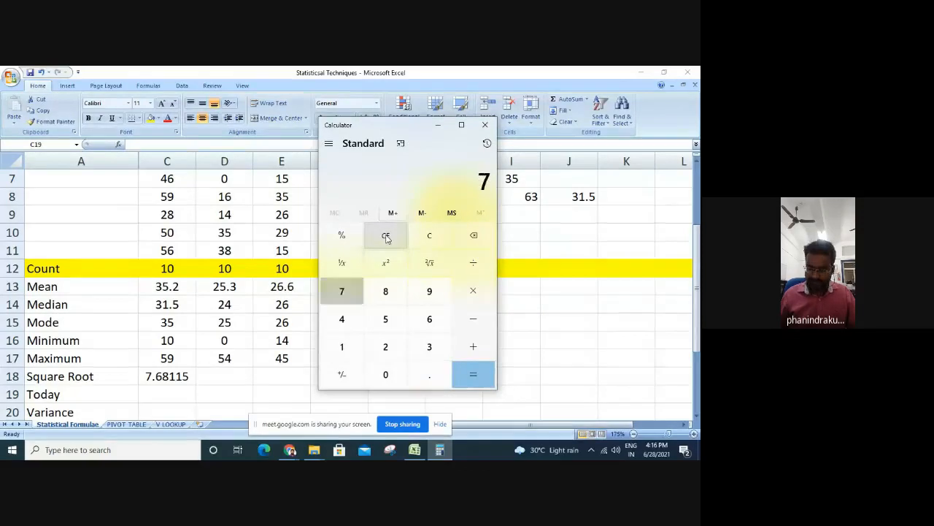
type(".6811")
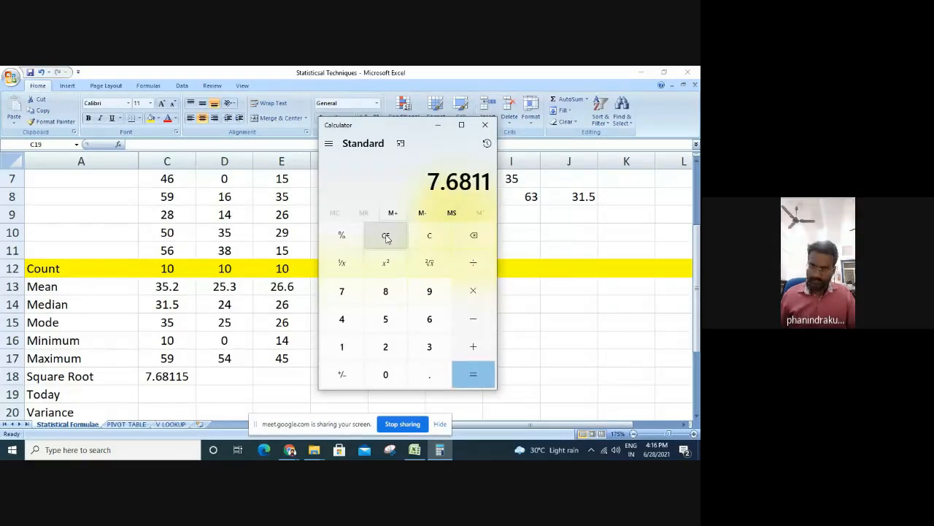
type("5*7.6")
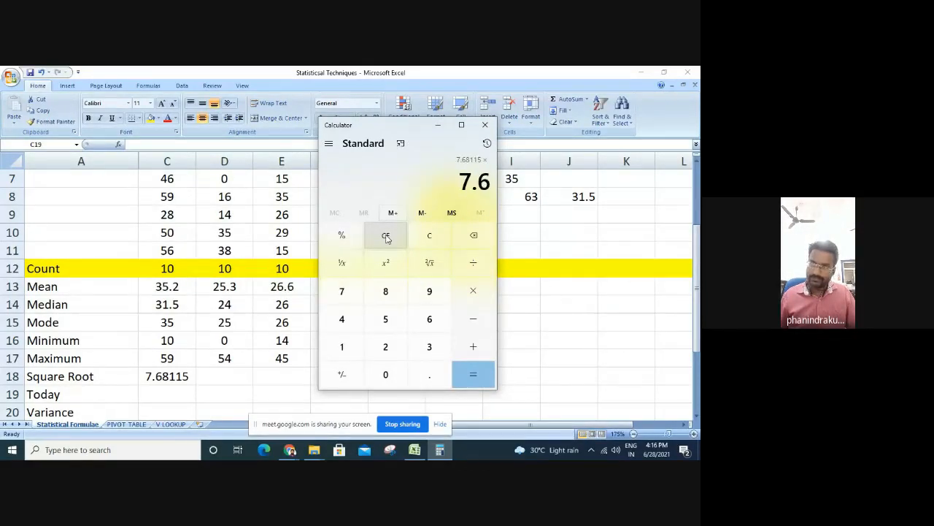
type("8115=")
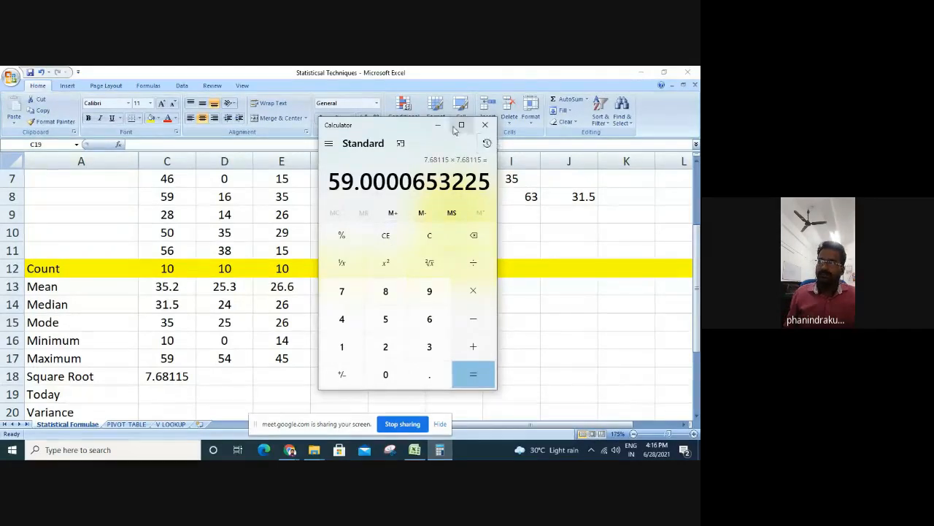
left_click(485, 125)
Calculate the square root of 36 in D18 with =SQRT(36)
left_click(222, 376)
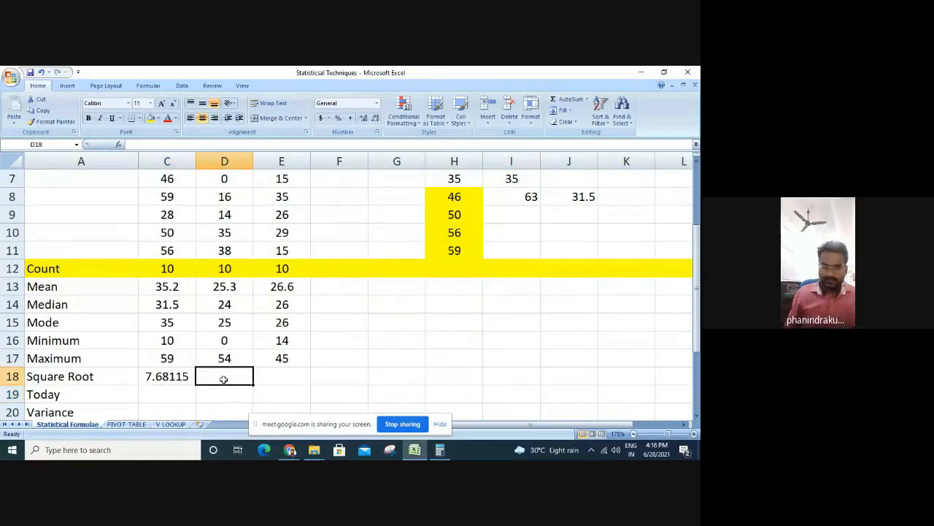
type("=sqr")
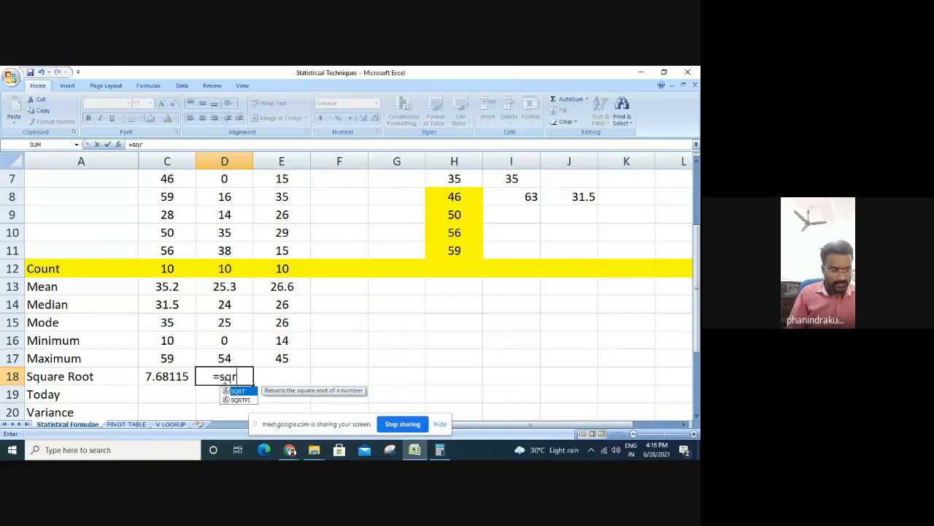
type("t(36")
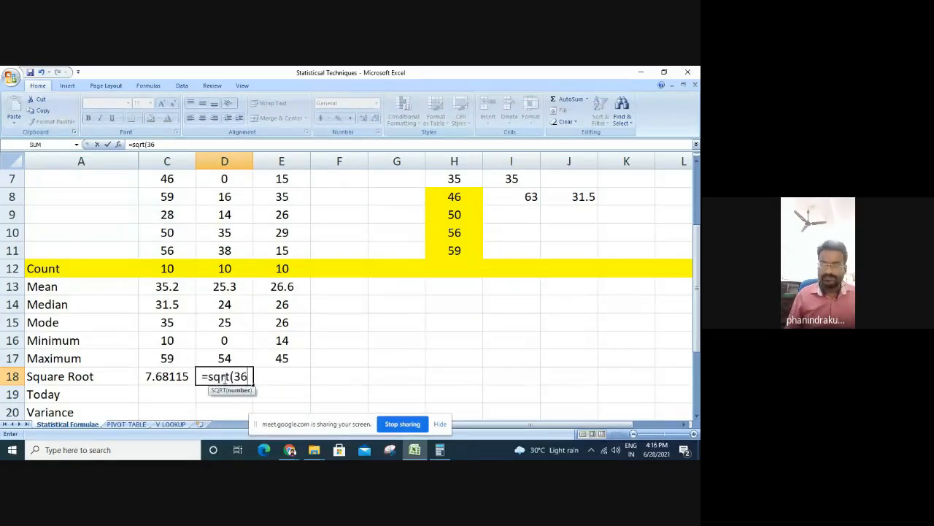
type(")")
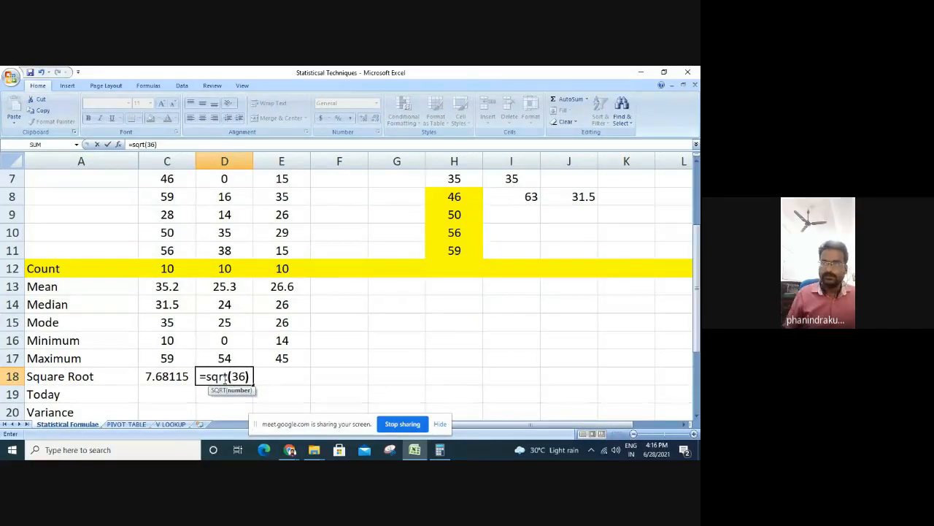
key("Return")
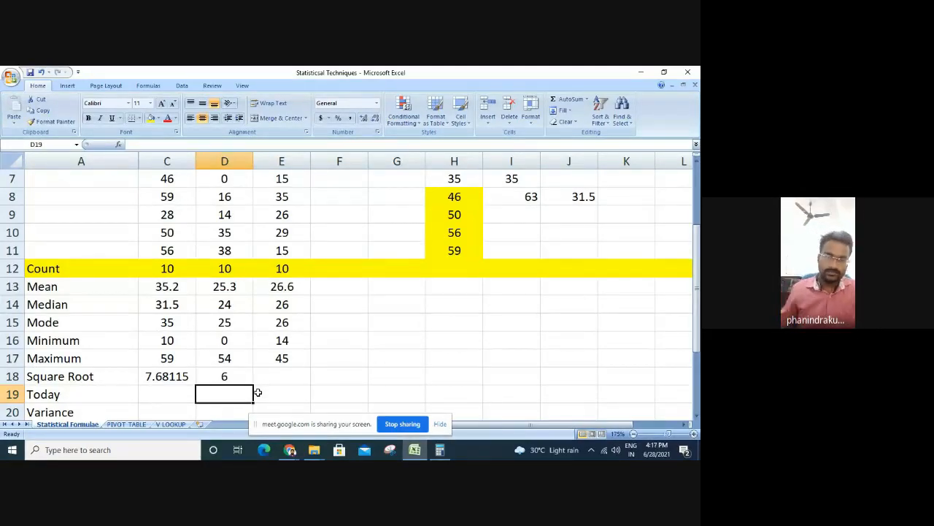
Calculate the square root of 125 in E18 with =SQRT(125)
left_click(291, 374)
type("=sqrt(")
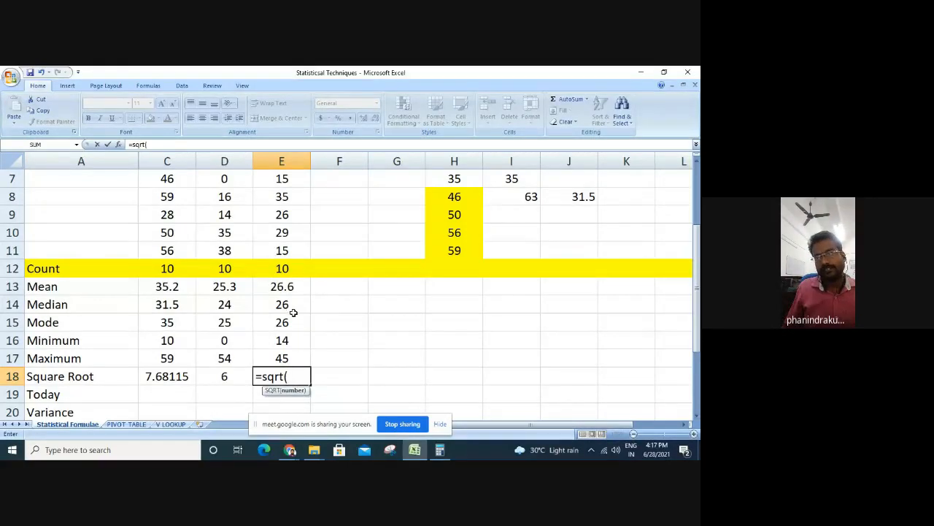
type("125")
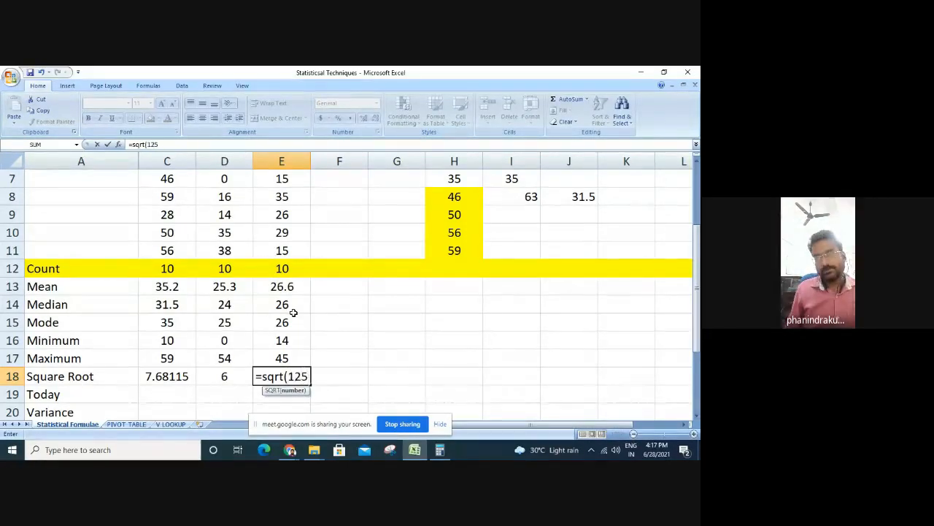
type(")")
key("Return")
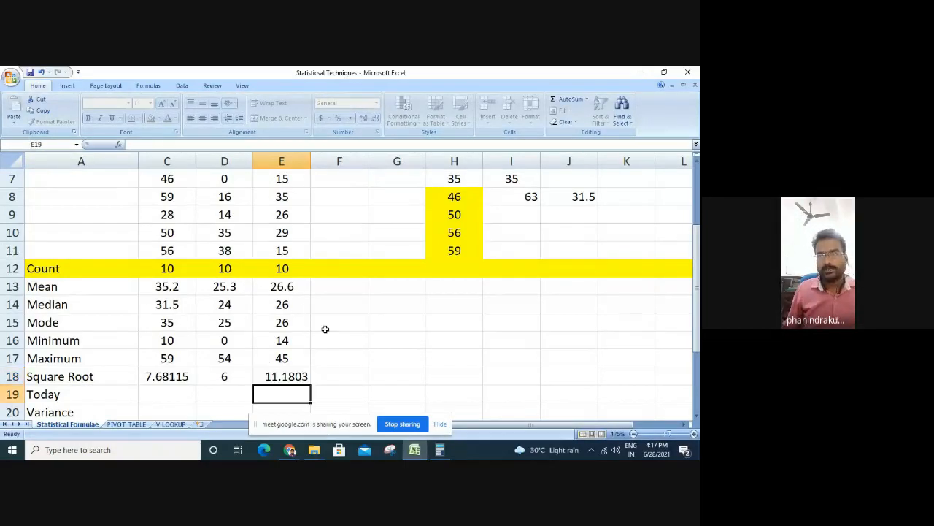
Verify the square root by multiplying 11.1803 by 11.1803 in the Windows Calculator, then minimize the calculator
left_click(439, 450)
left_click(379, 241)
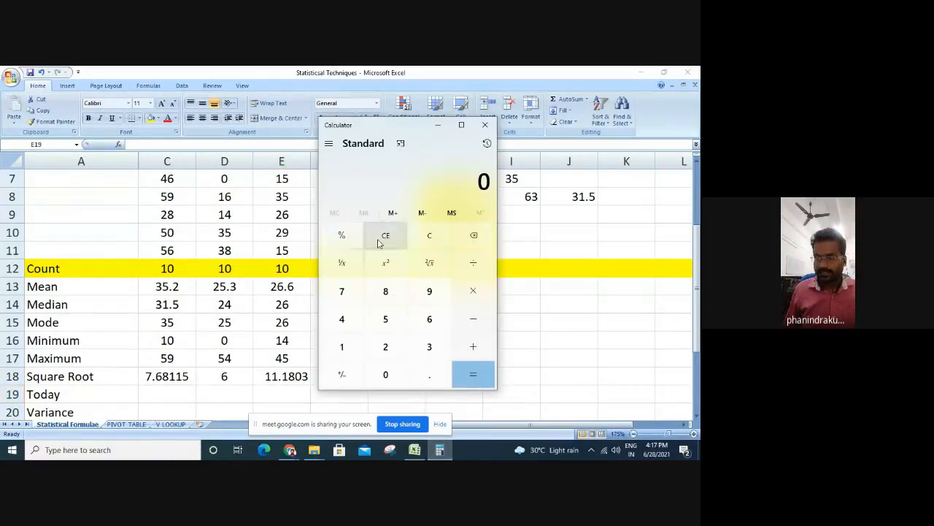
type("11.1803")
key("asterisk")
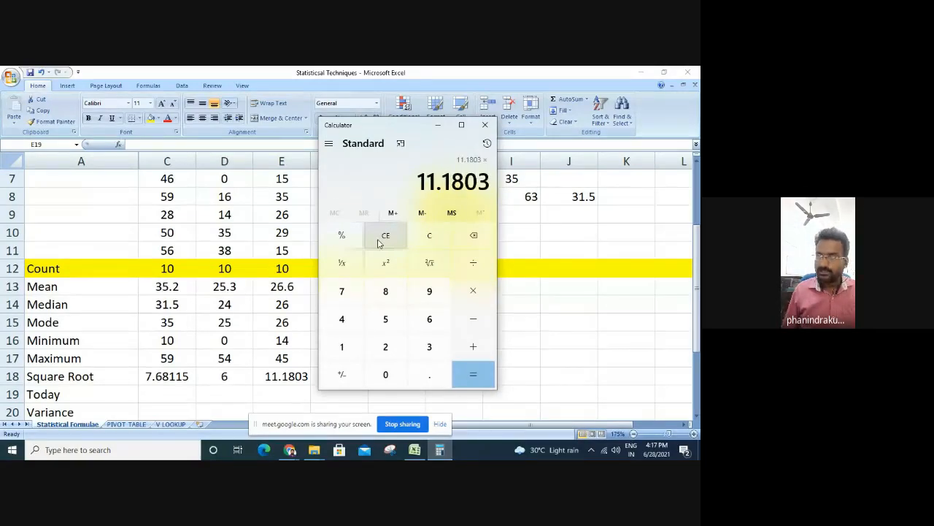
type("11.10803")
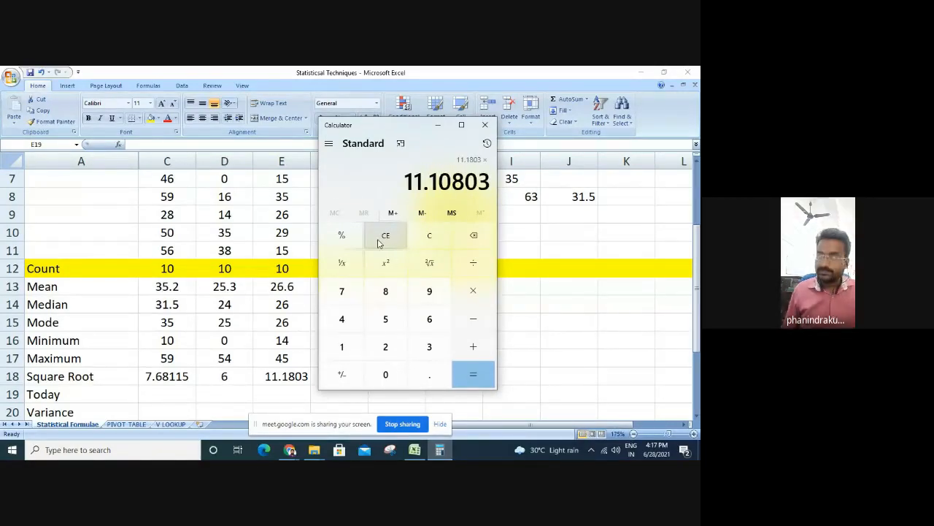
key("BackSpace")
key("BackSpace")
key("BackSpace")
key("BackSpace")
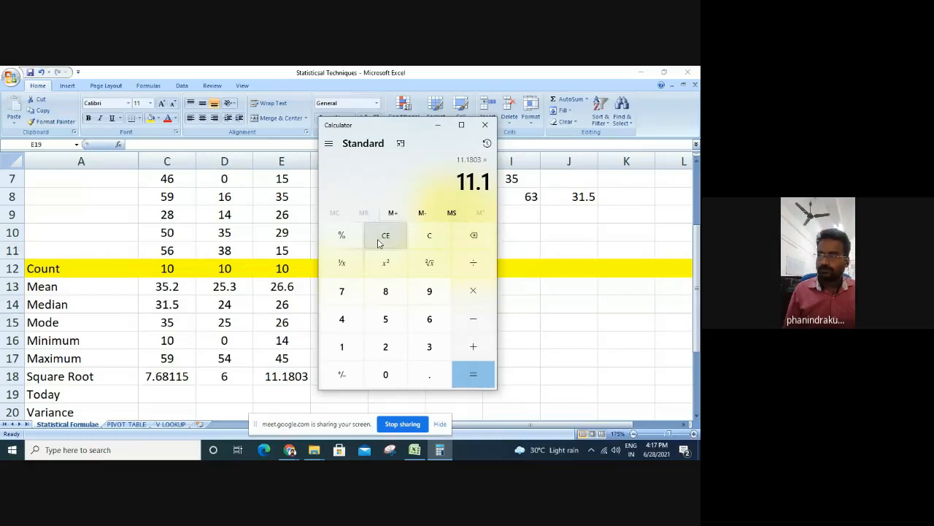
type("803")
key("Return")
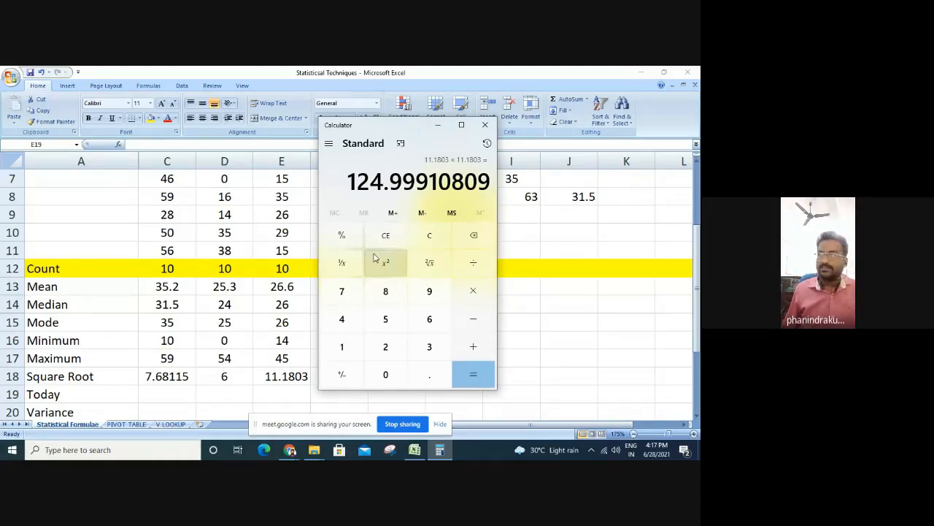
left_click(438, 125)
Insert the current date in C19 of the Today row with =TODAY()
scroll(361, 291, "down", 2)
left_click(181, 288)
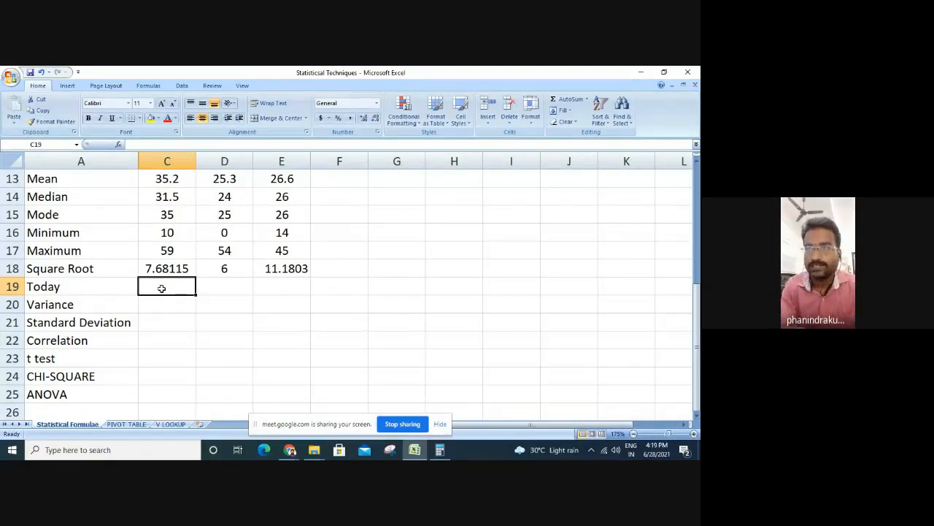
type("=toda")
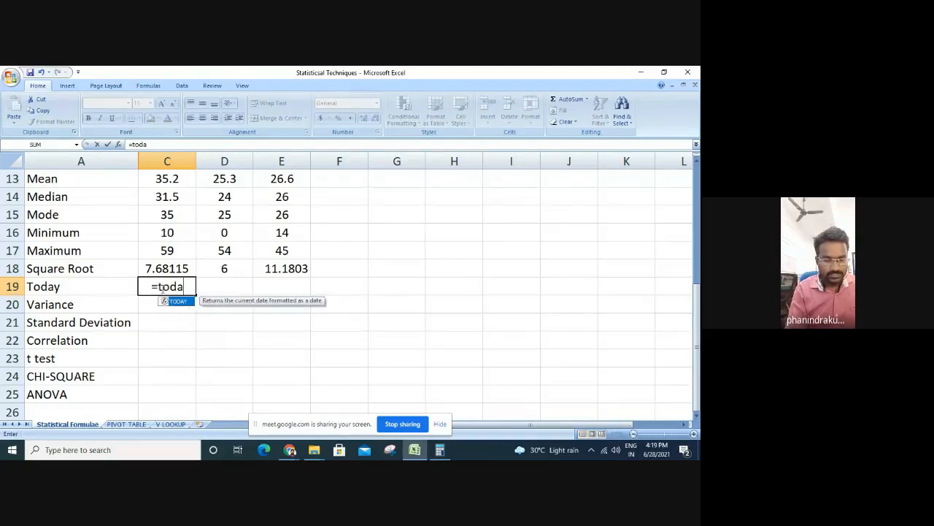
type("y(")
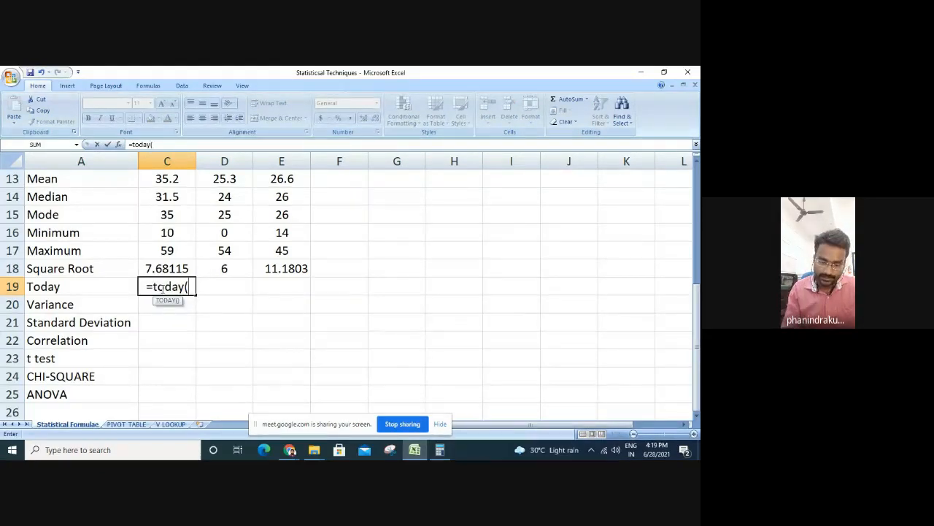
type(")")
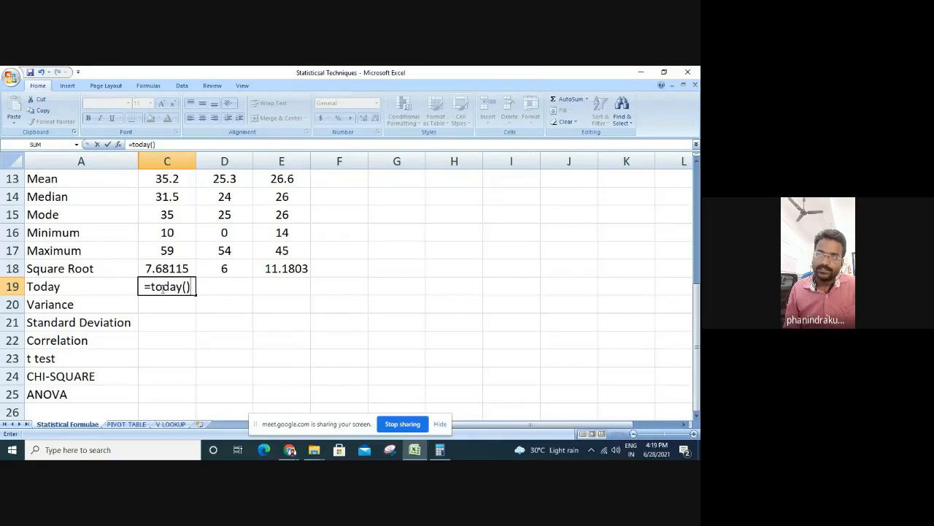
key("Return")
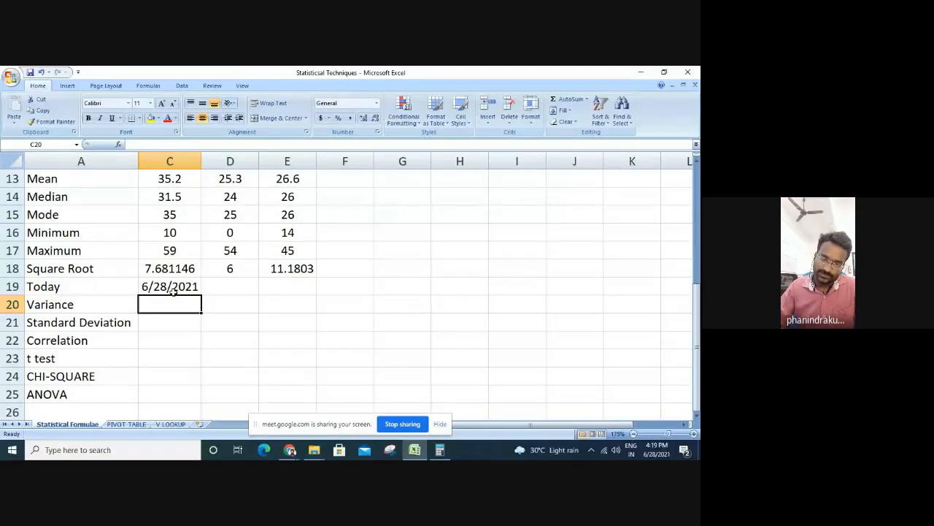
Highlight the t test, CHI-SQUARE and ANOVA labels in A23:A25 with yellow fill
left_click(100, 359)
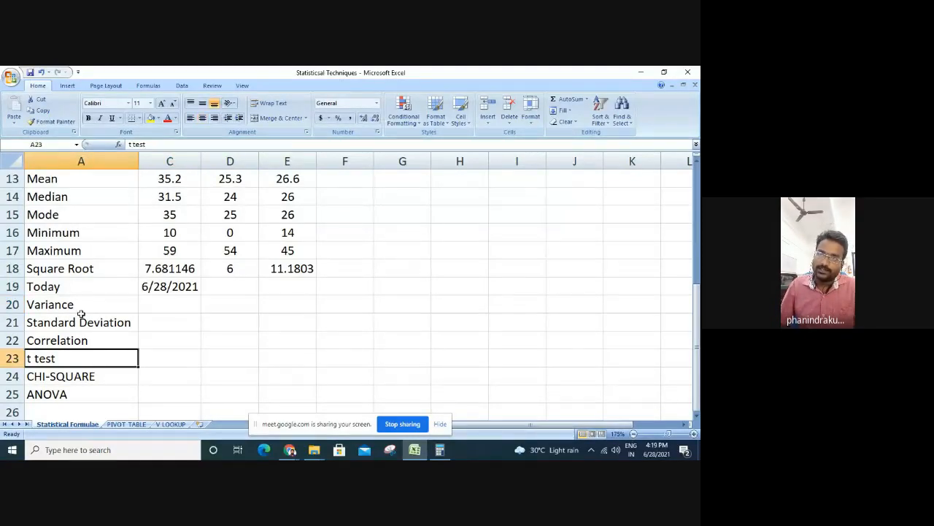
left_click_drag(86, 307, 92, 387)
left_click(89, 363)
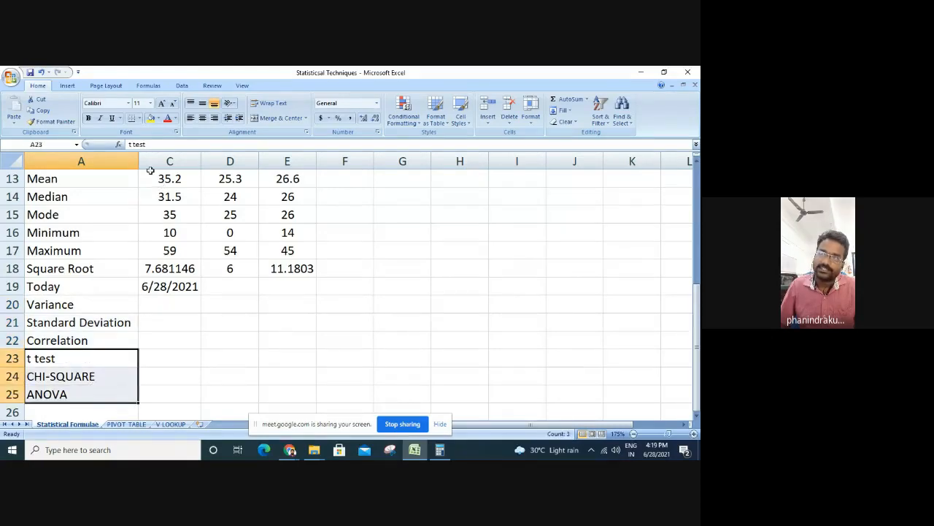
left_click(150, 119)
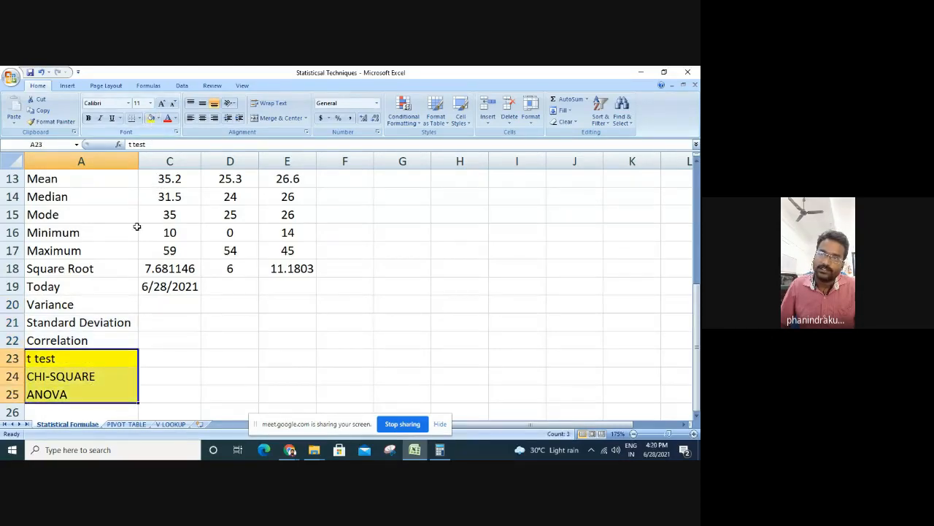
Calculate the variance of the X data in C20 with =VAR(C2:C11)
left_click(151, 306)
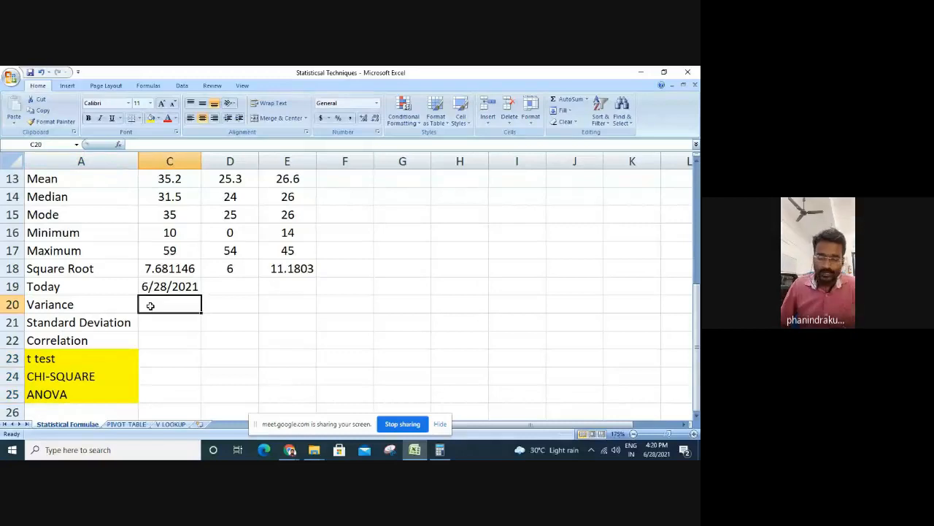
type("=var")
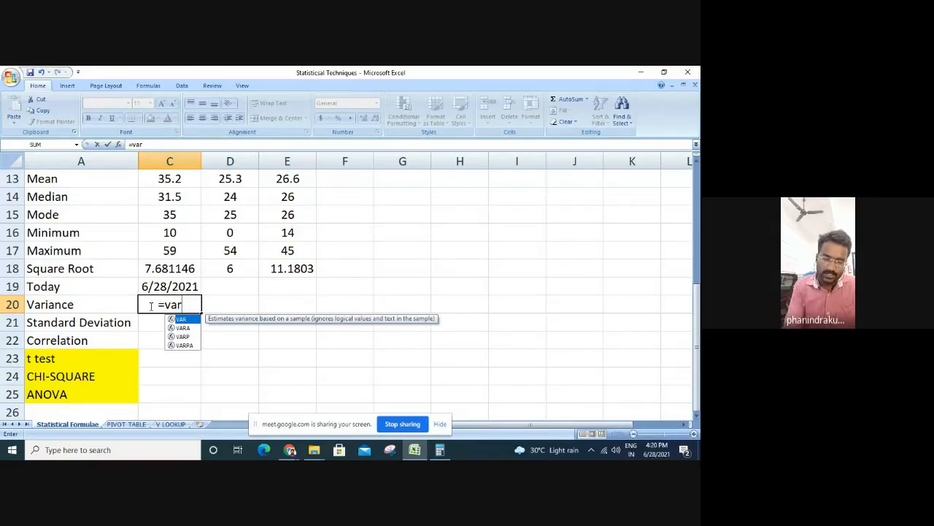
type("(")
scroll(149, 307, "up", 1)
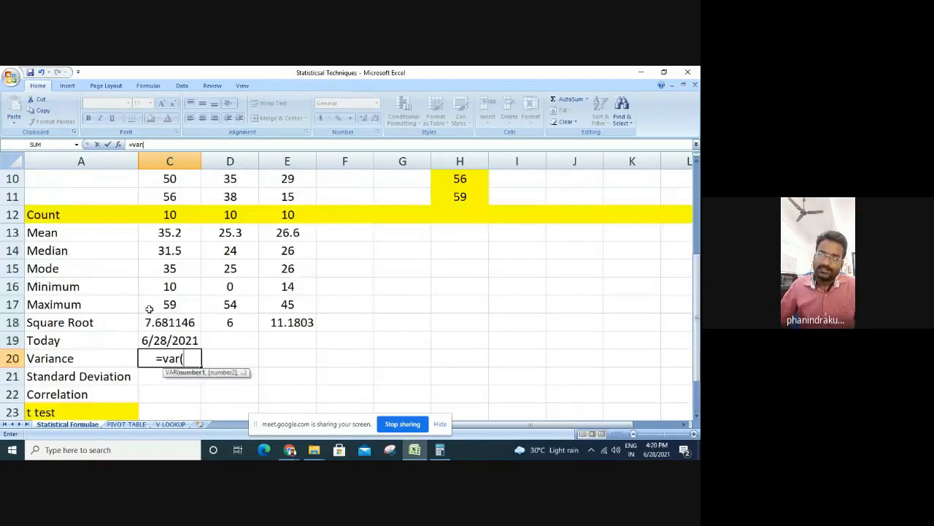
scroll(149, 309, "up", 2)
left_click_drag(149, 309, 172, 190)
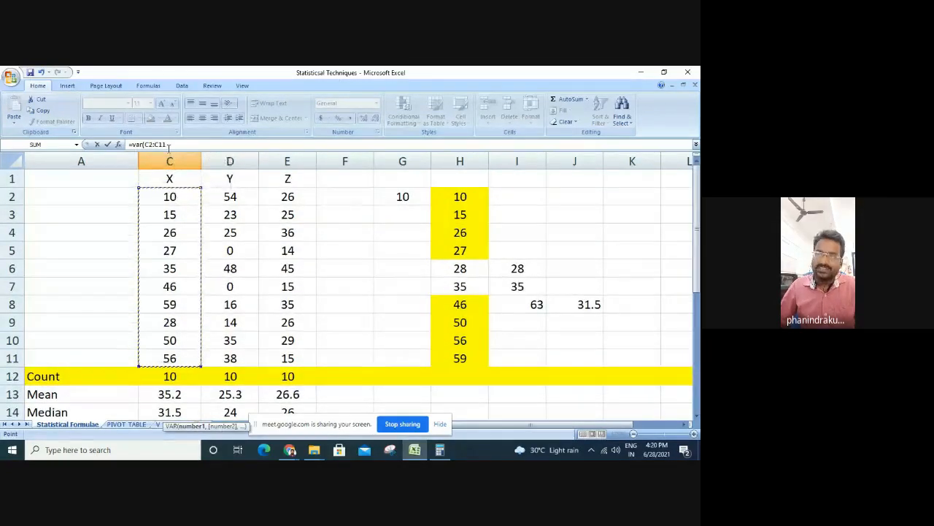
type(")")
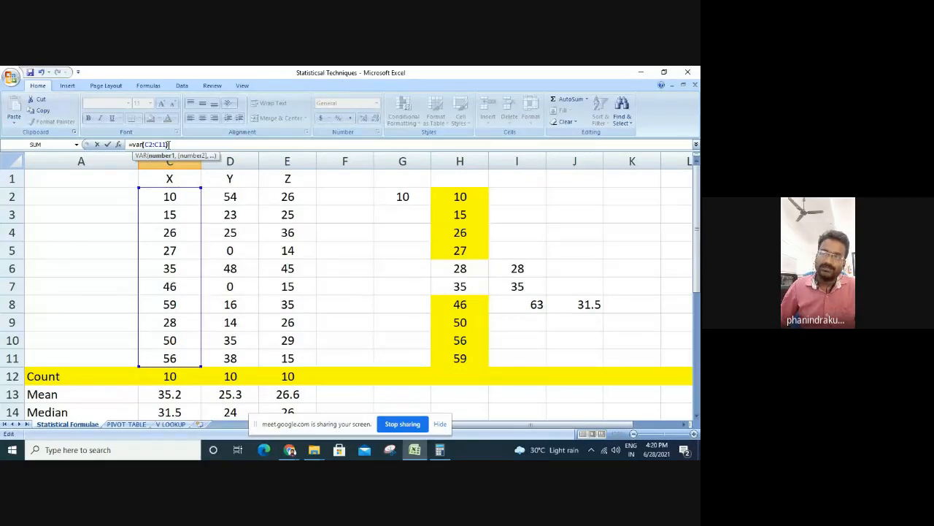
key("Return")
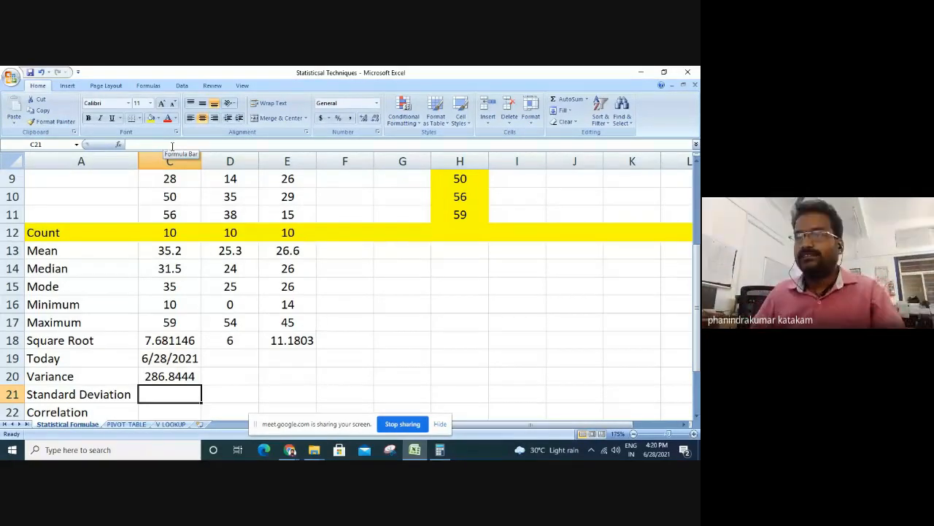
Copy the variance formula from C20 across to D20 and E20
scroll(138, 330, "down", 1)
left_click(188, 321)
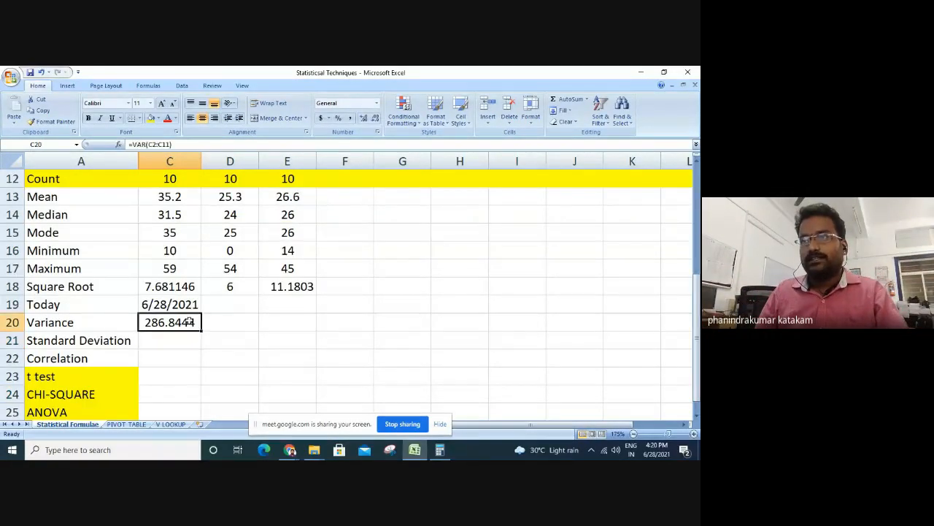
left_click_drag(201, 330, 311, 330)
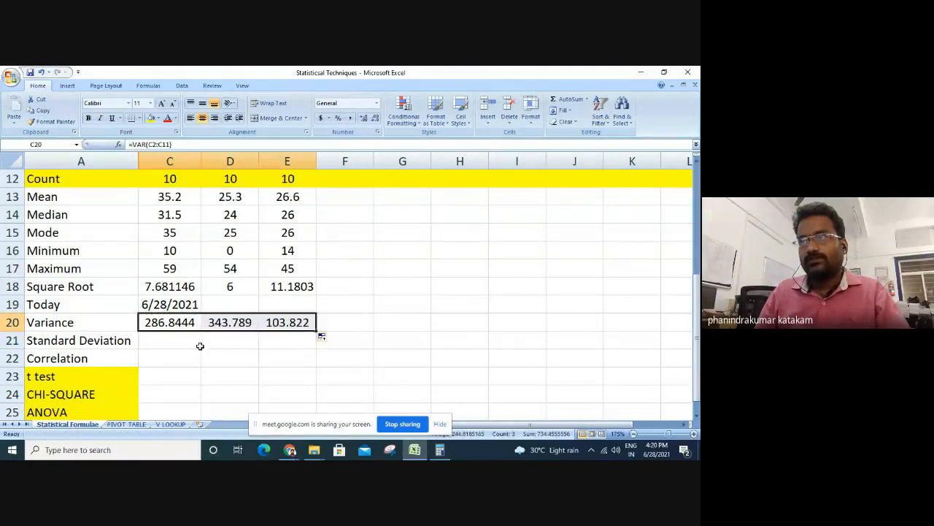
Calculate the standard deviation of the X data in C21 with =STDEV(C2:C11)
left_click(183, 342)
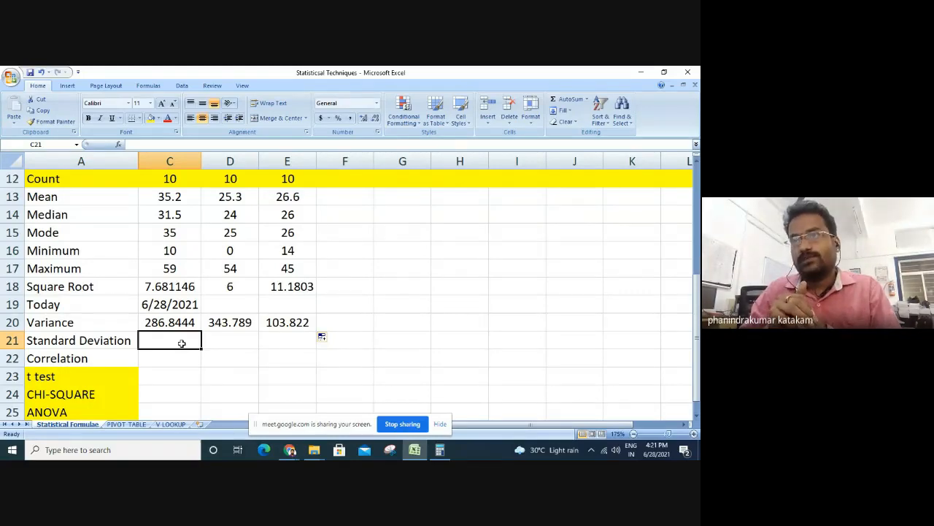
type("=")
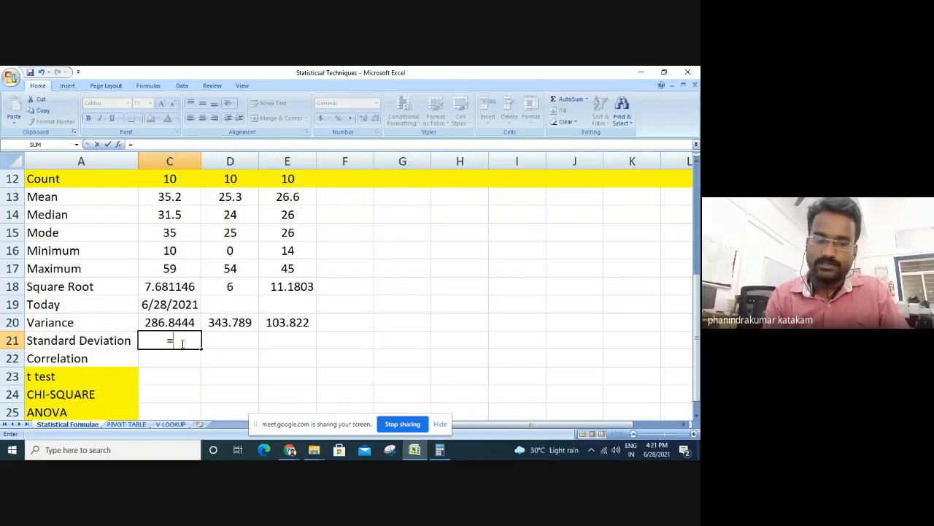
type("s")
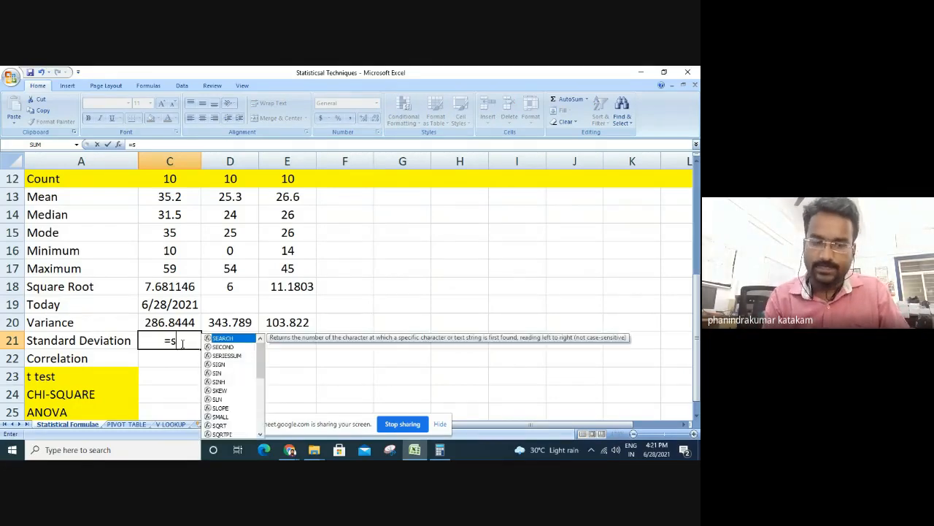
type("tdev")
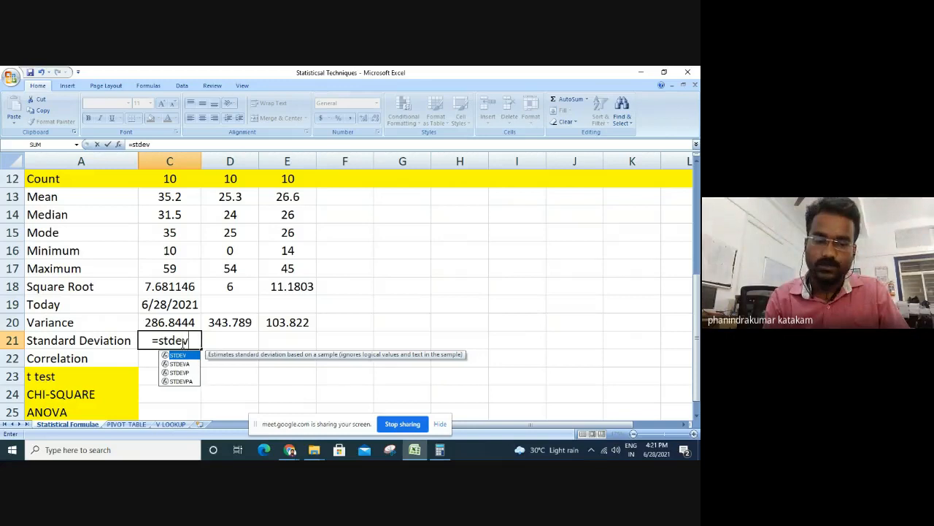
type("(")
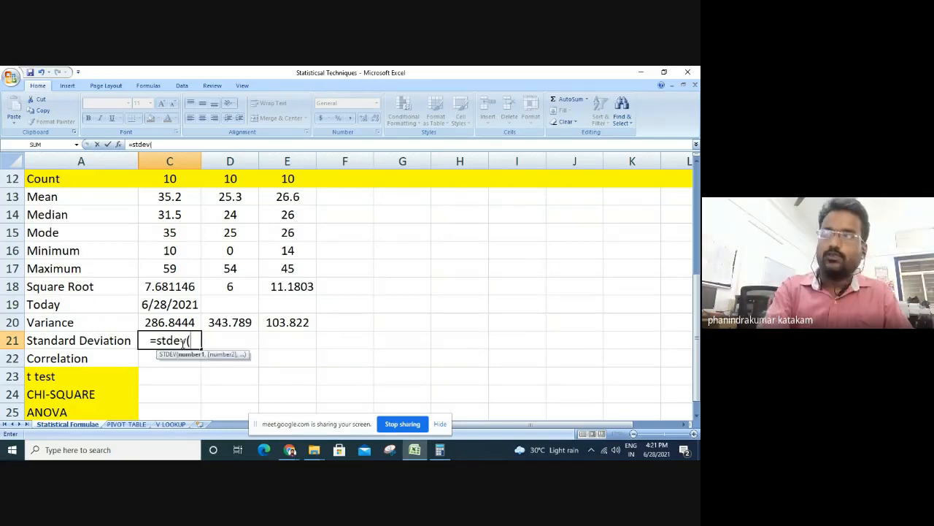
scroll(177, 348, "up", 3)
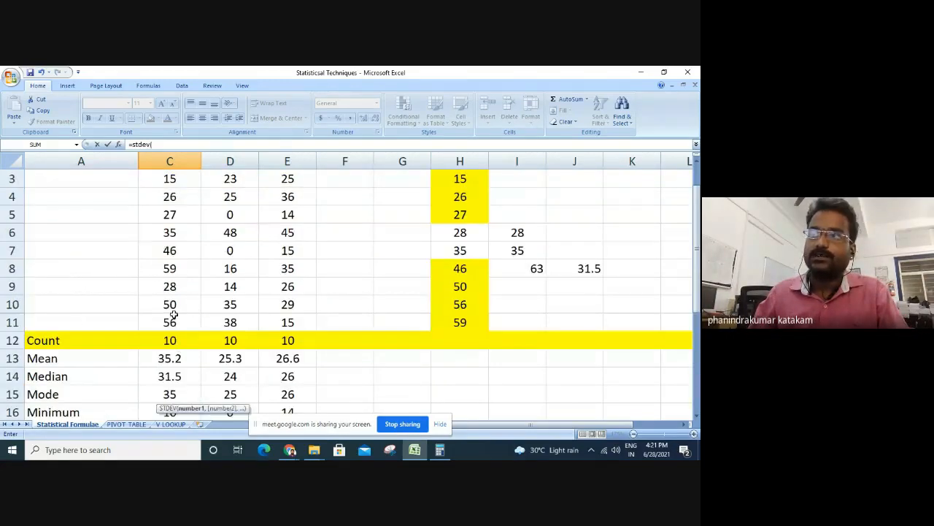
left_click_drag(172, 318, 185, 190)
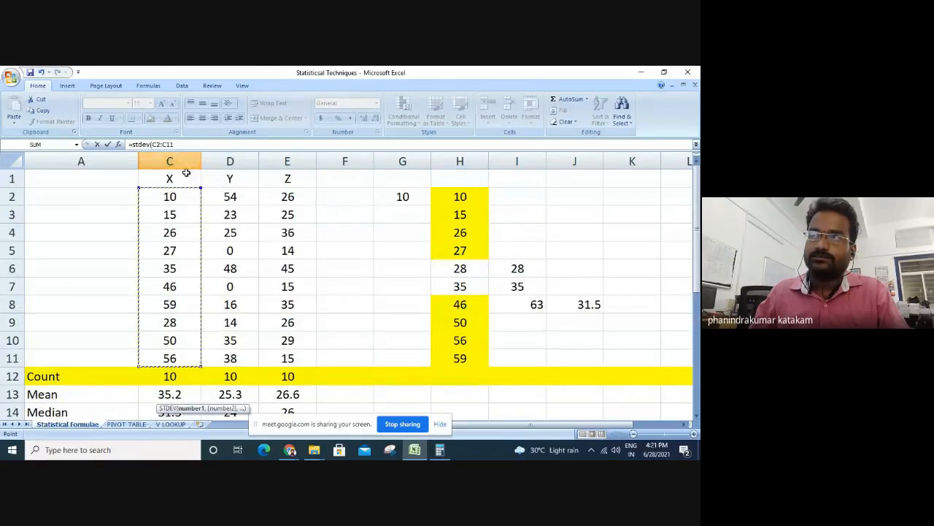
left_click(189, 146)
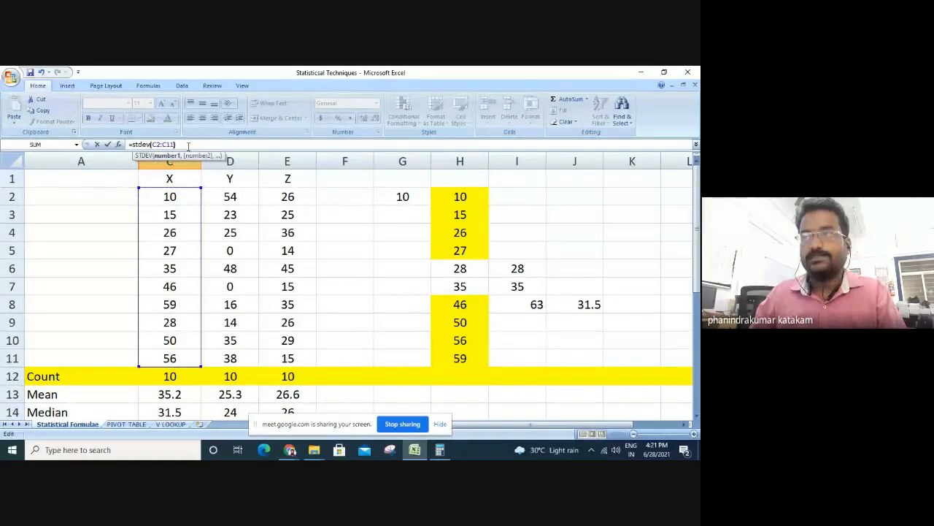
key("Return")
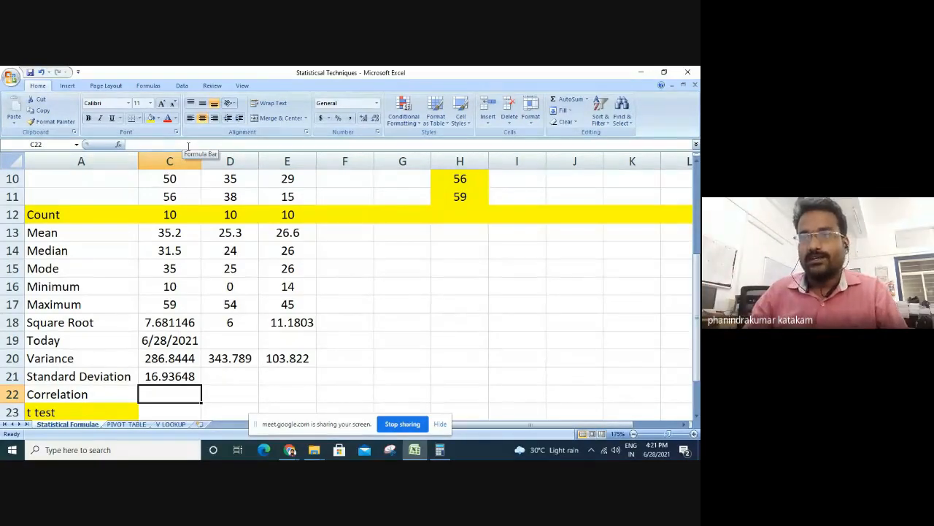
Calculate the standard deviation of the X data in D21 with =STDEVA(C2:C11)
key("Up")
key("Right")
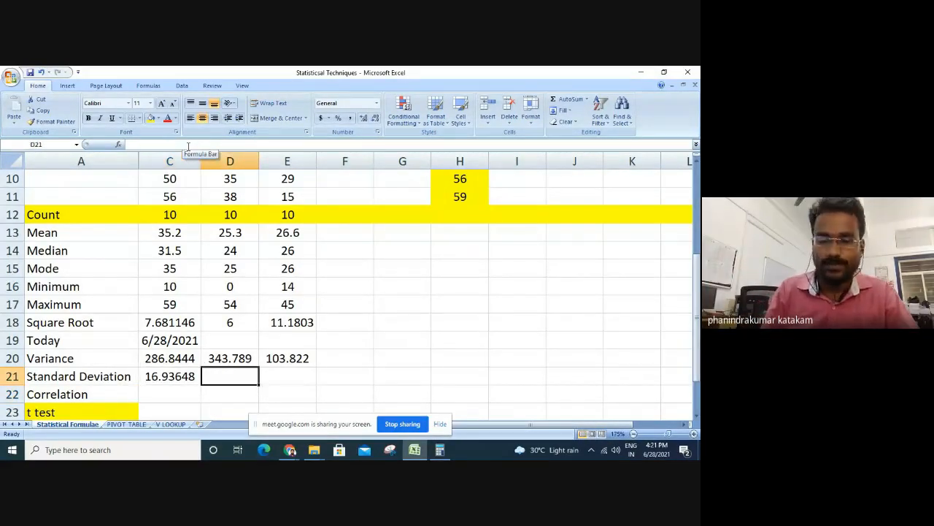
type("=Stdev")
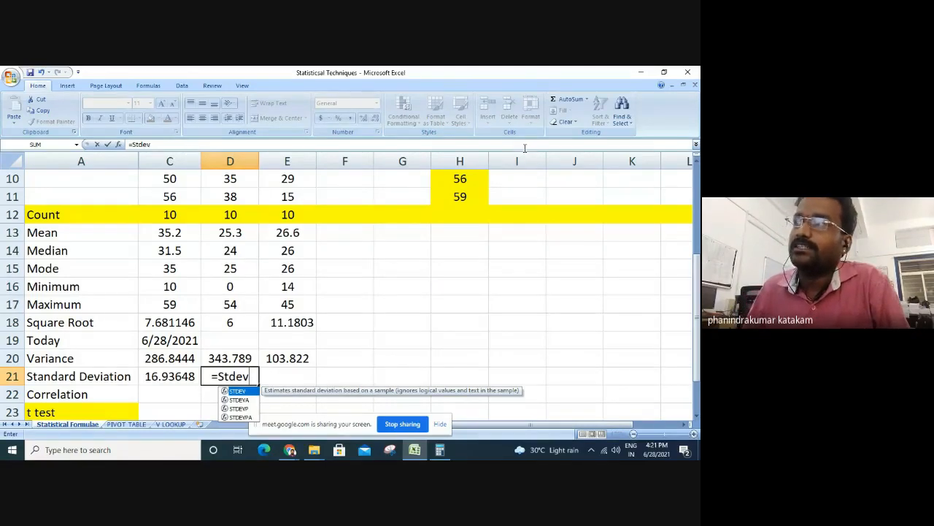
left_click(698, 418)
left_click(697, 418)
left_click(697, 418)
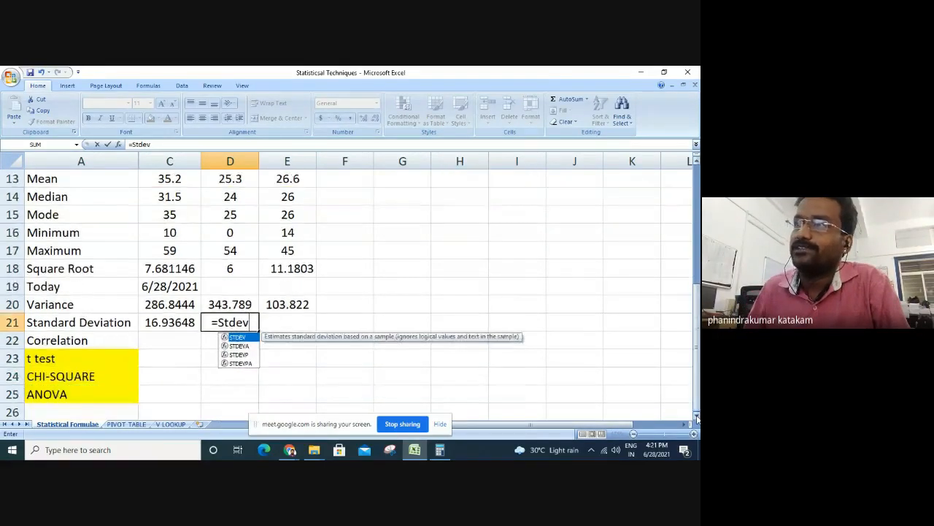
left_click(697, 418)
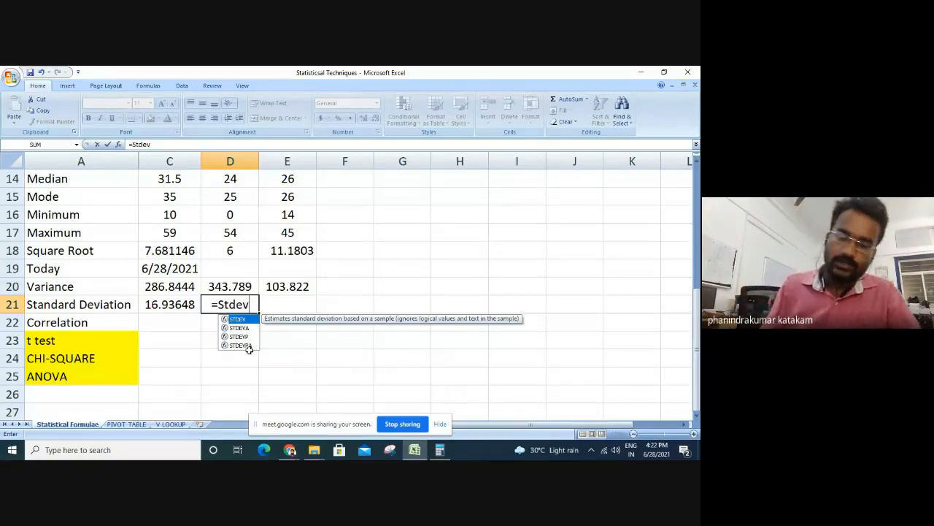
type("a")
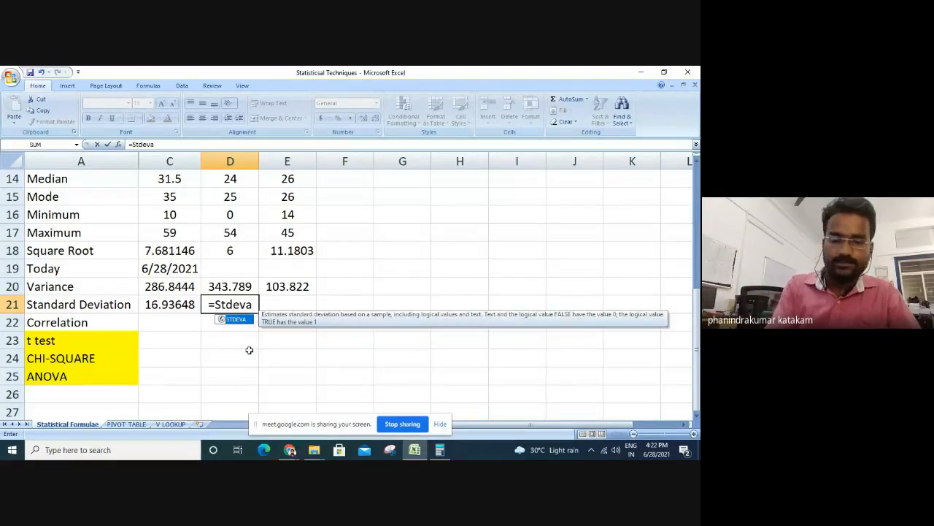
type("(")
scroll(248, 349, "up", 4)
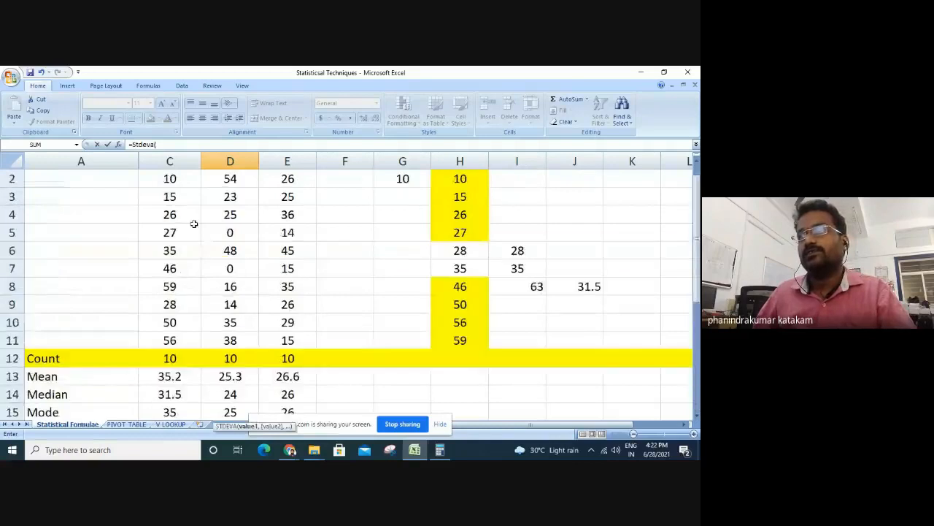
scroll(194, 223, "up", 1)
mouse_move(180, 192)
left_mouse_down()
mouse_move(192, 305)
mouse_move(180, 357)
left_mouse_up()
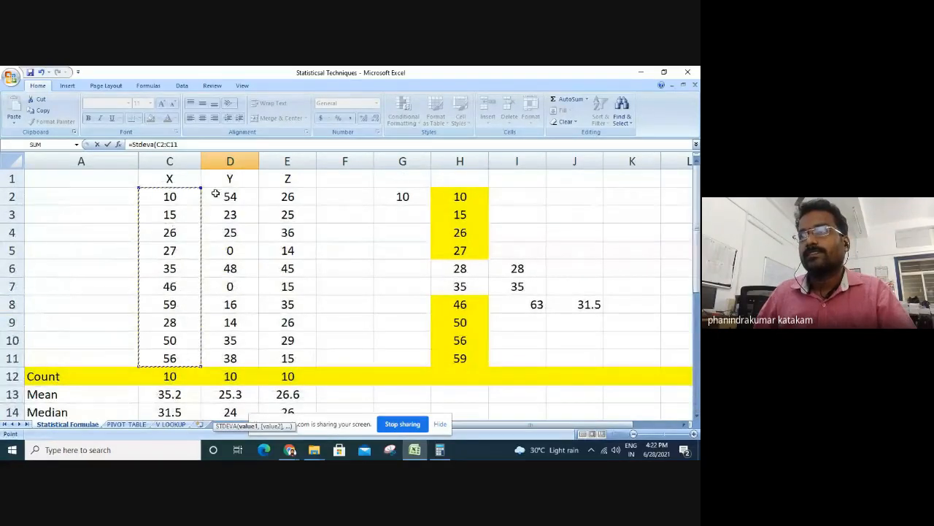
key("Return")
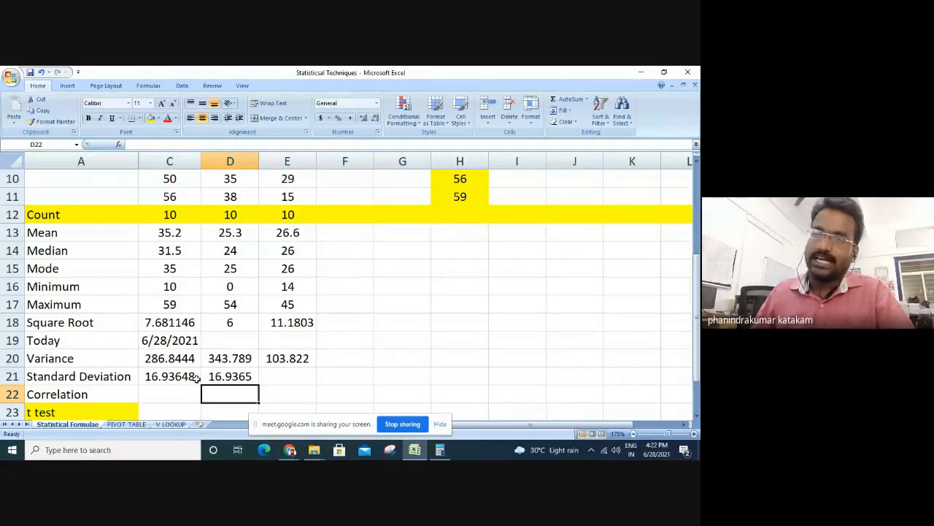
Calculate the combined standard deviation of the Y and Z data in E21 with =STDEV(D2:D11,E2:E11)
left_click(282, 378)
type("=s")
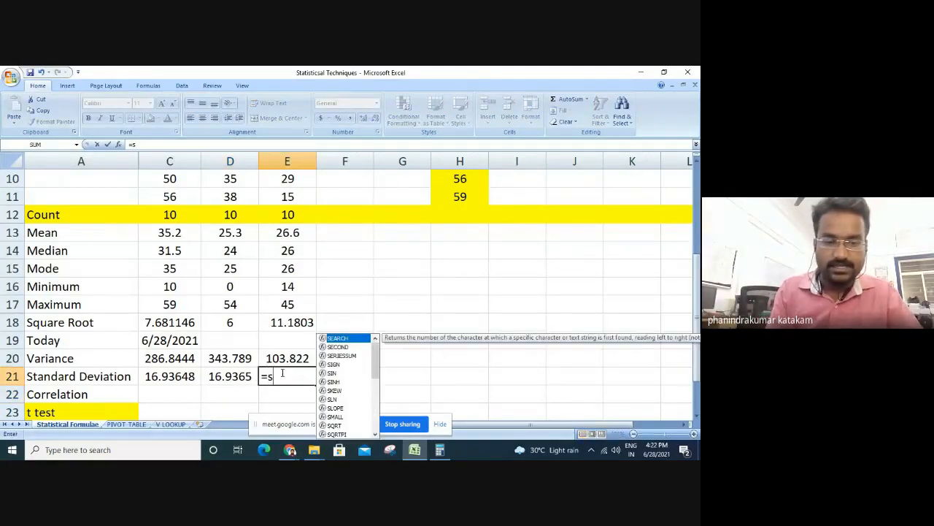
type("tdev")
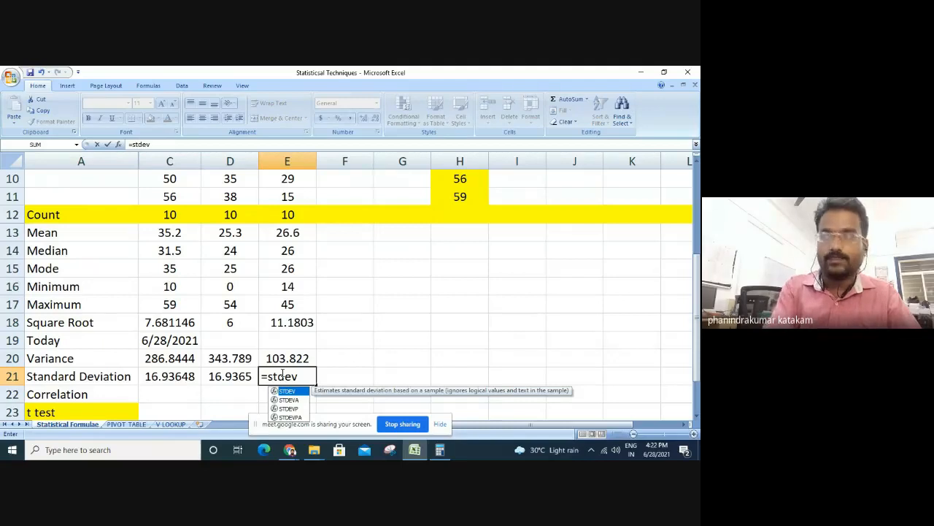
type("(")
scroll(284, 379, "up", 3)
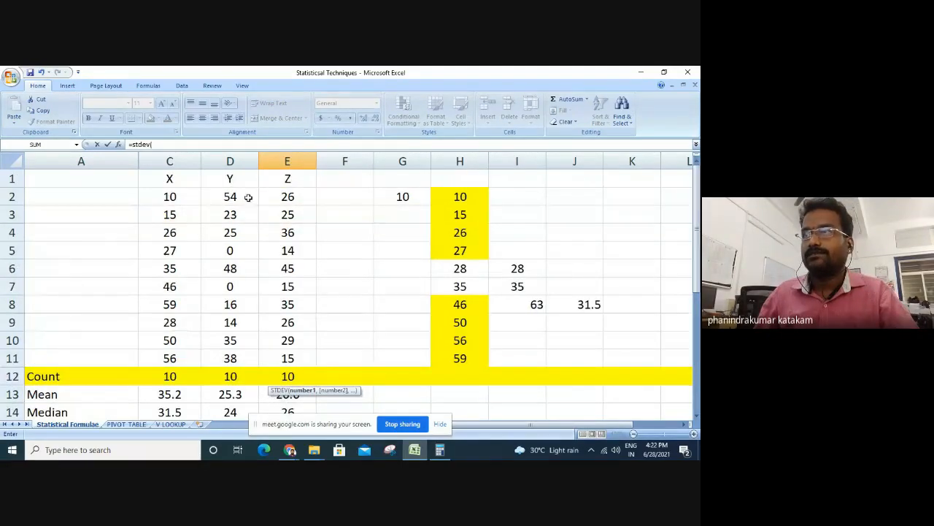
left_click_drag(249, 197, 242, 355)
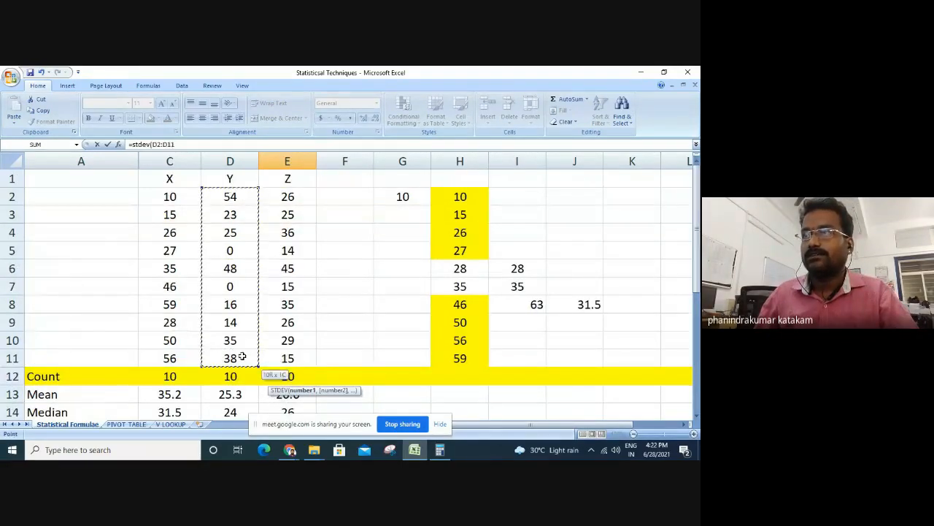
left_click(185, 142)
type(",")
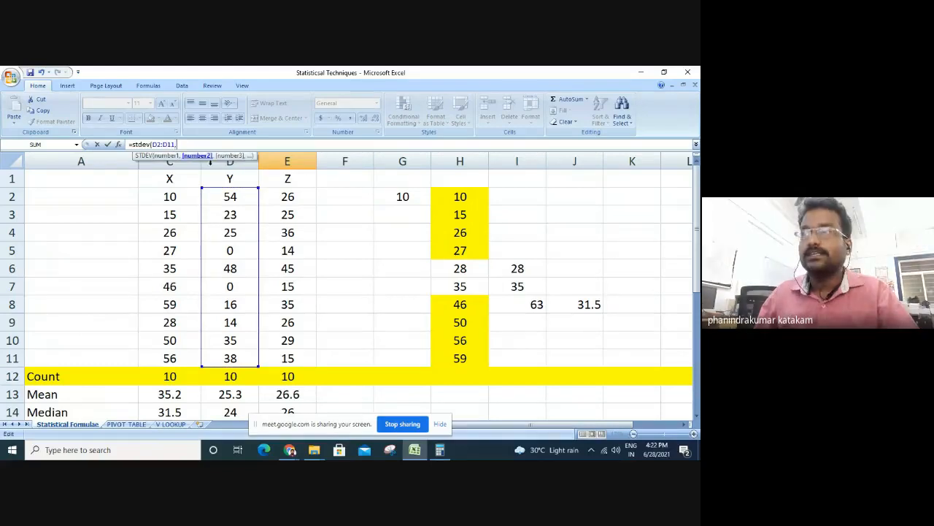
left_click_drag(276, 194, 286, 358)
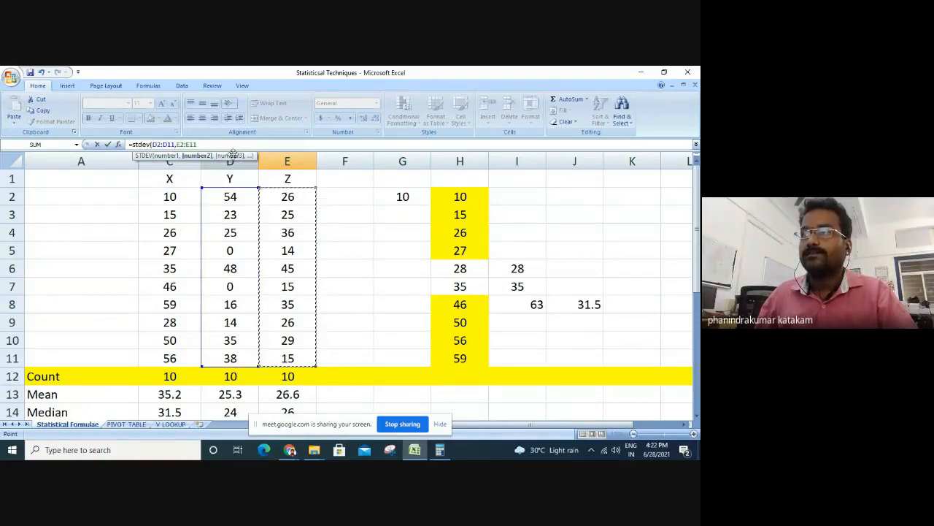
left_click(222, 145)
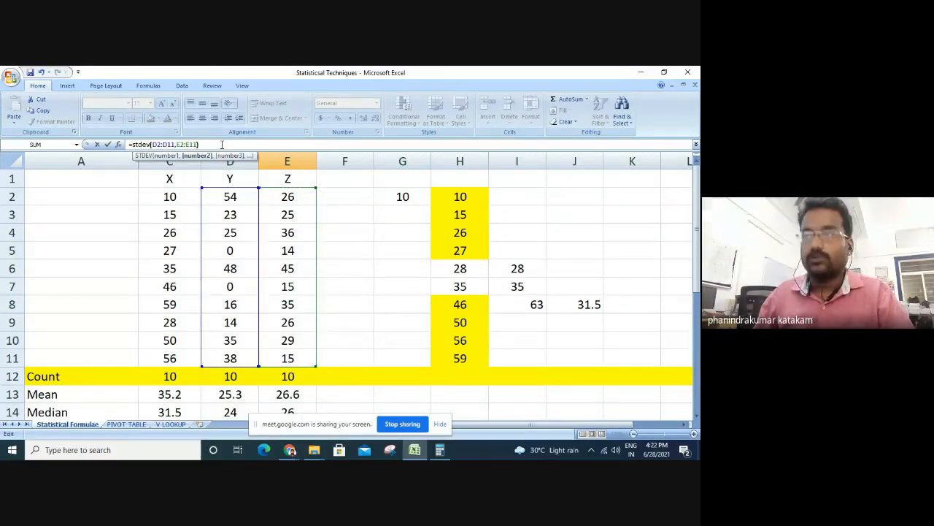
key("Escape")
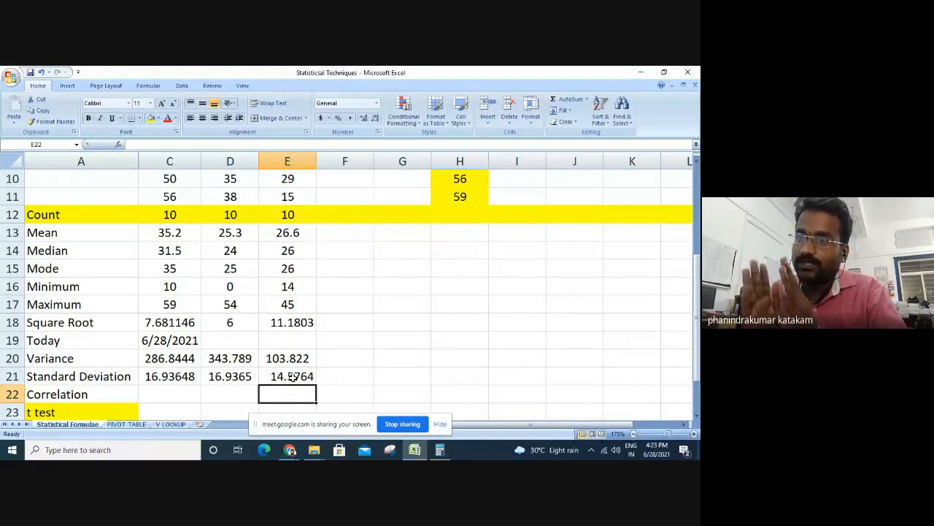
left_click(232, 377)
left_click(188, 379)
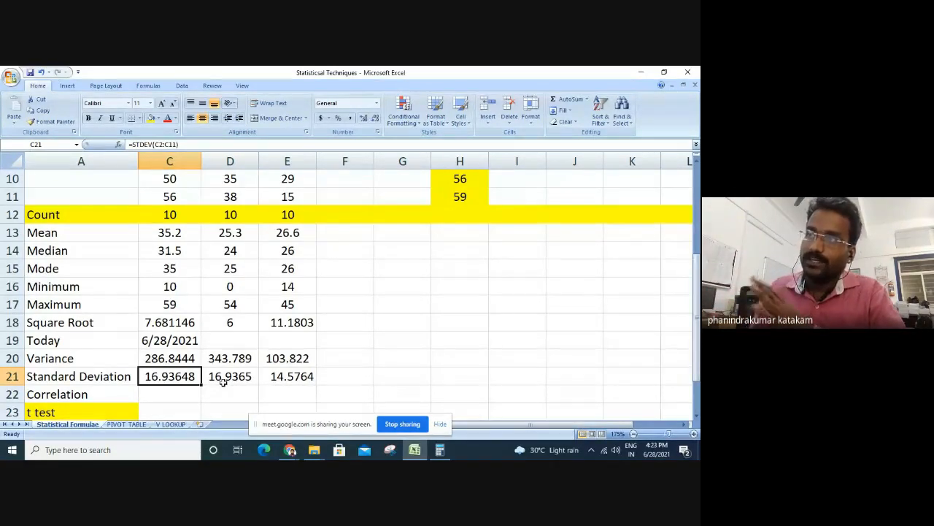
left_click(275, 377)
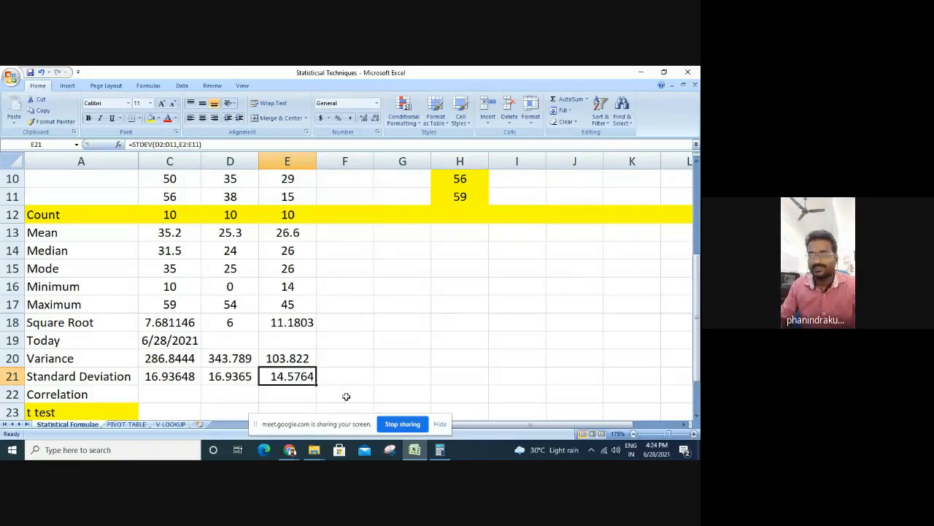
Calculate the correlation between the X and Y data in C22 with =CORREL(C2:C11,D2:D11)
left_click(178, 393)
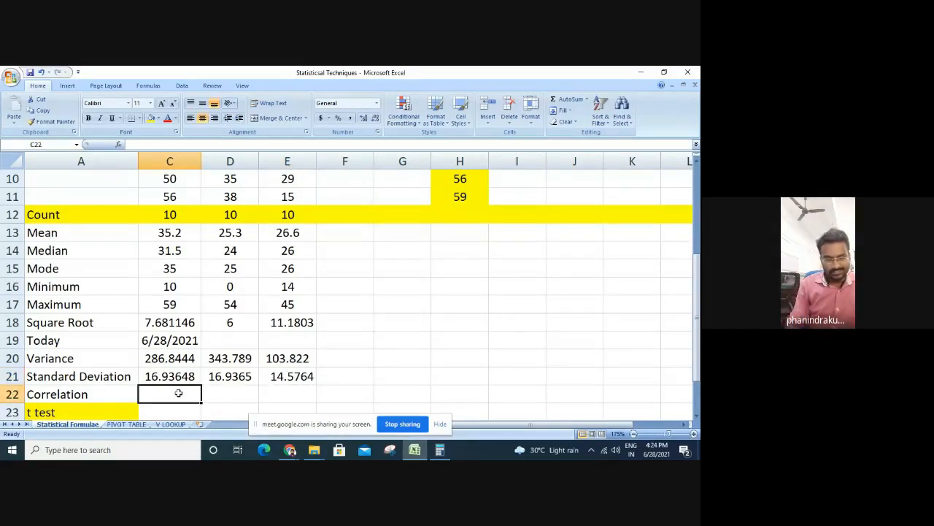
type("=corre")
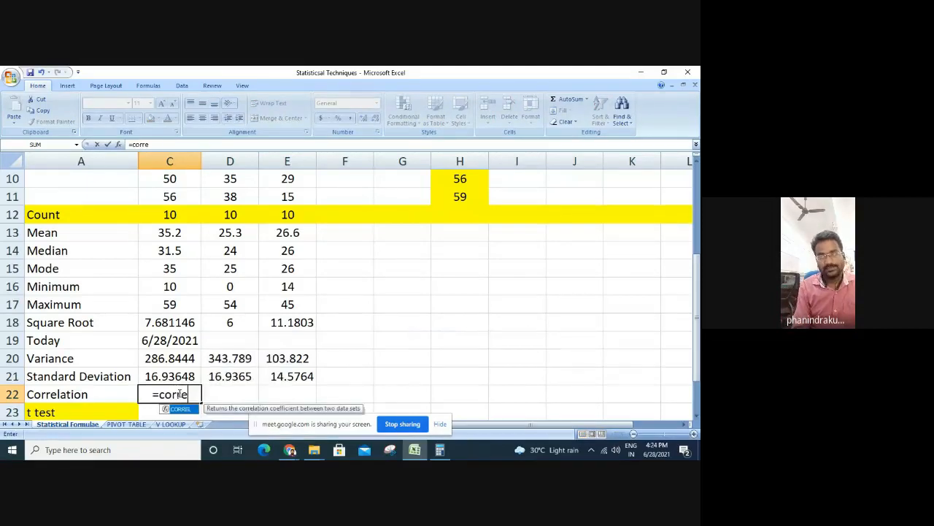
type("l")
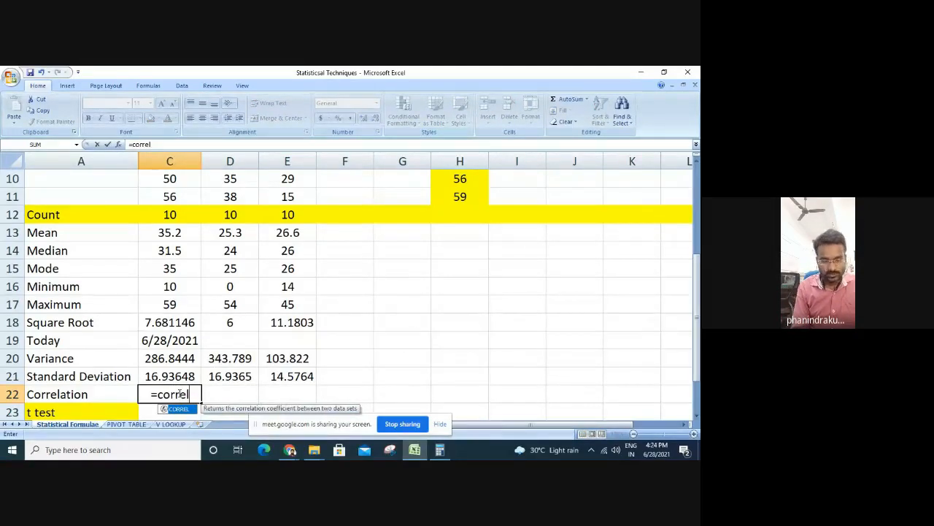
type("(")
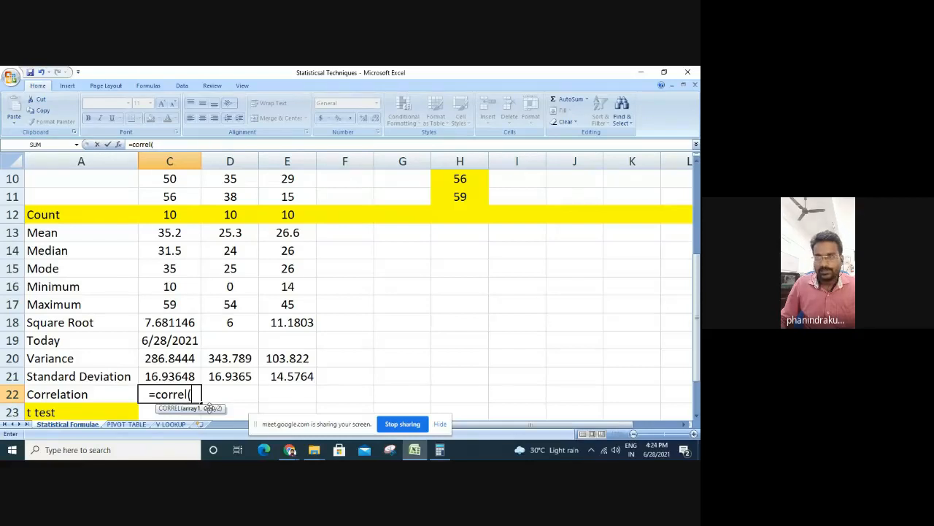
scroll(180, 303, "up", 3)
left_click_drag(179, 195, 188, 353)
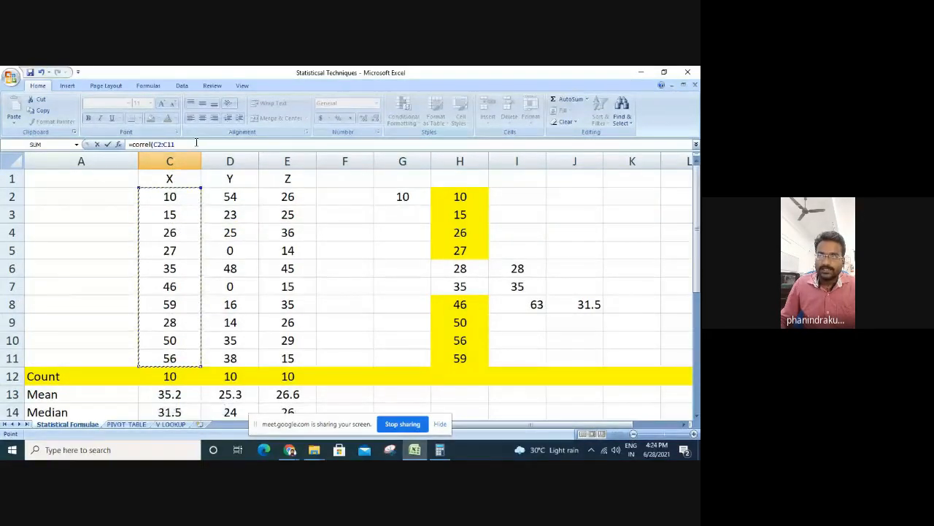
type(",")
left_click_drag(239, 196, 232, 359)
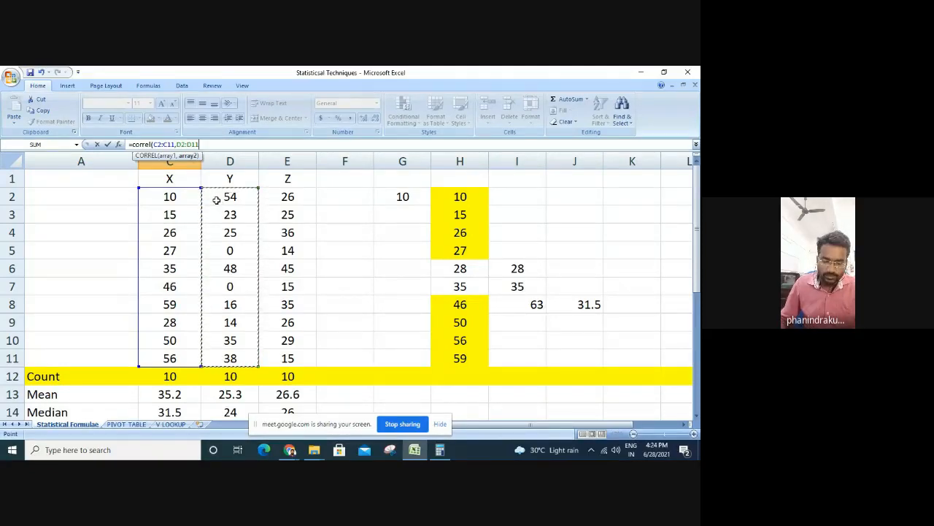
type(")")
key("Return")
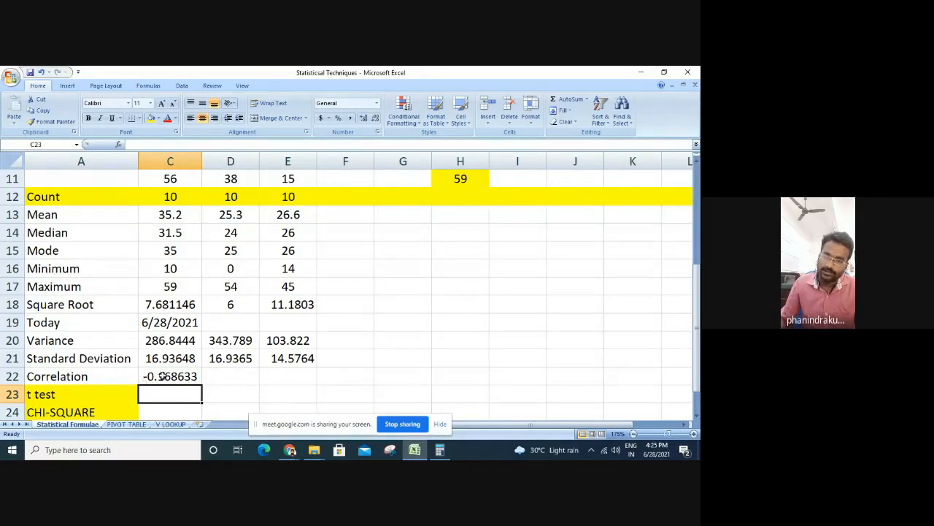
scroll(162, 369, "up", 3)
left_click(179, 252)
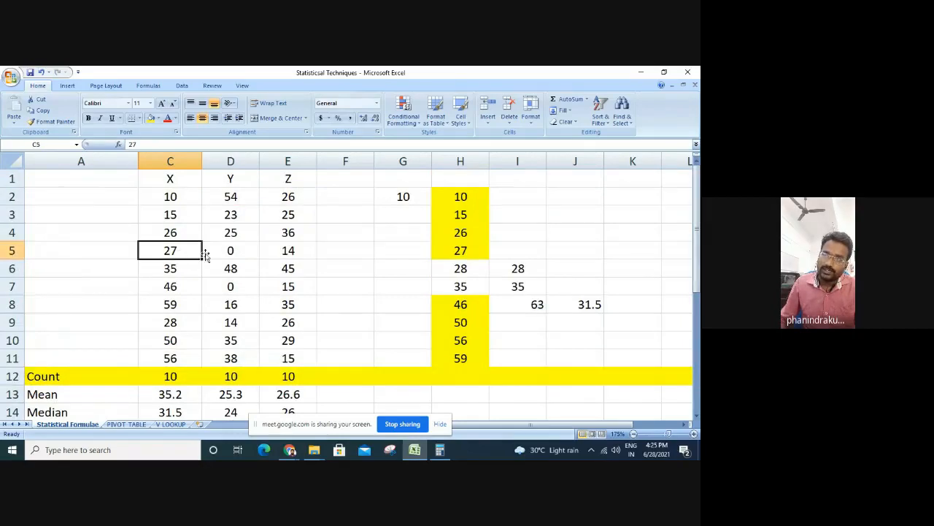
left_click(231, 251)
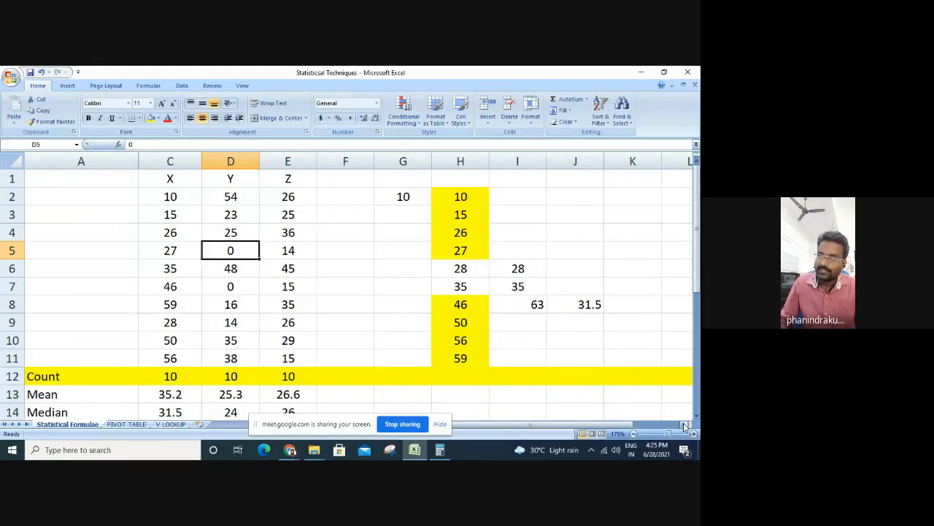
Enter the sample values 10, 11, 12, 13, 14 and 15 down L2:L7
scroll(683, 425, "right", 3)
left_click(523, 204)
type("10")
key("Return")
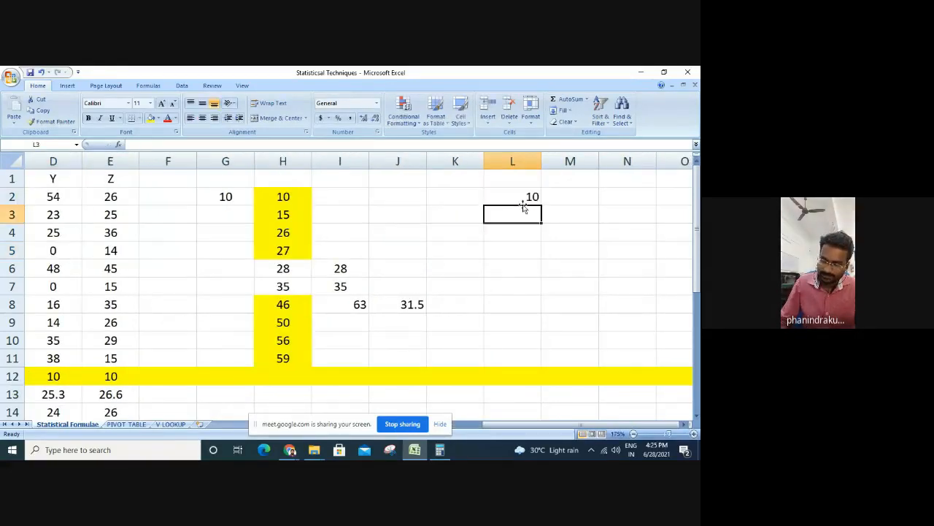
type("11")
key("Return")
type("12")
key("Return")
type("13")
key("Return")
type("14")
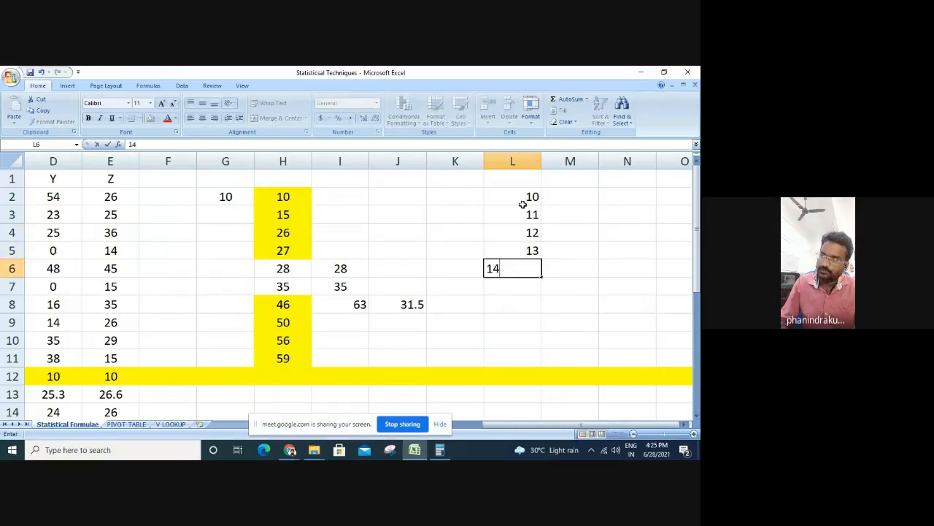
key("Return")
type("15")
key("Return")
Enter the second sample series 11, 12, 13, 14, 15 and 16 down M2:M7
key("Up")
key("Up")
key("Up")
key("Up")
key("Up")
key("Up")
key("Right")
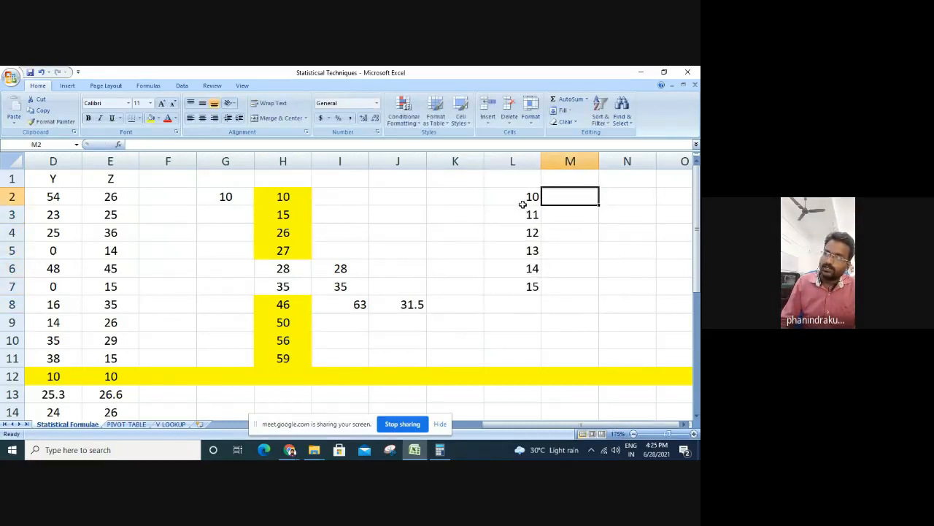
type("11")
key("Return")
type("12")
key("Return")
type("13")
key("Return")
type("14")
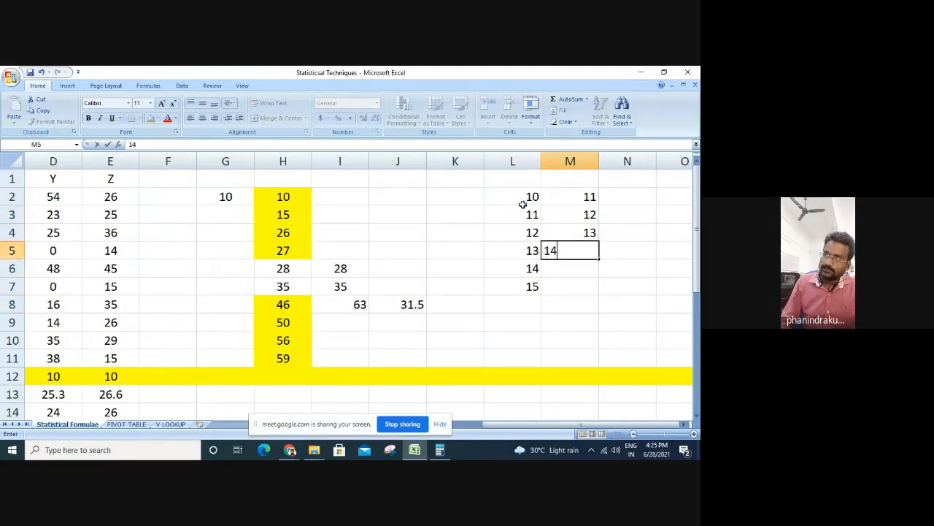
key("Return")
type("15")
key("Return")
type("16")
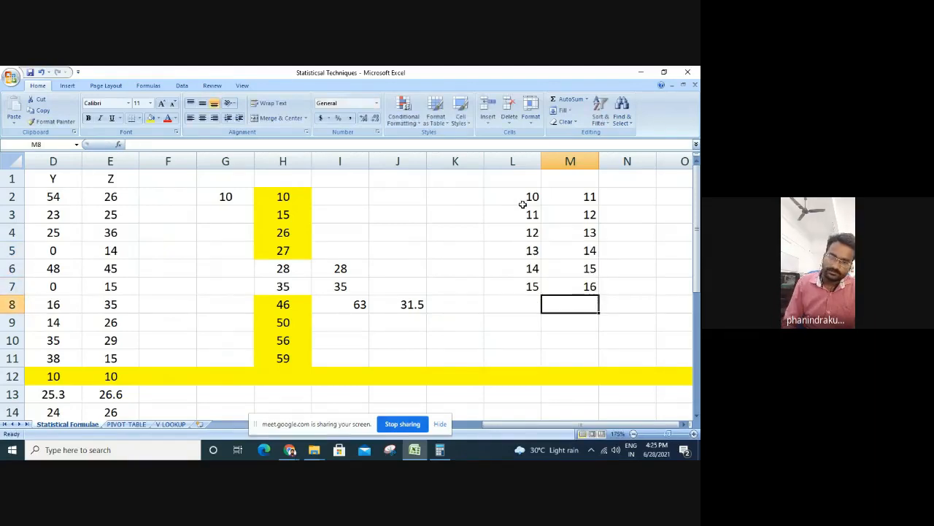
Calculate the correlation between the two sample series in L8 with =CORREL(L2:L7,M2:M7)
key("Left")
type("=cor")
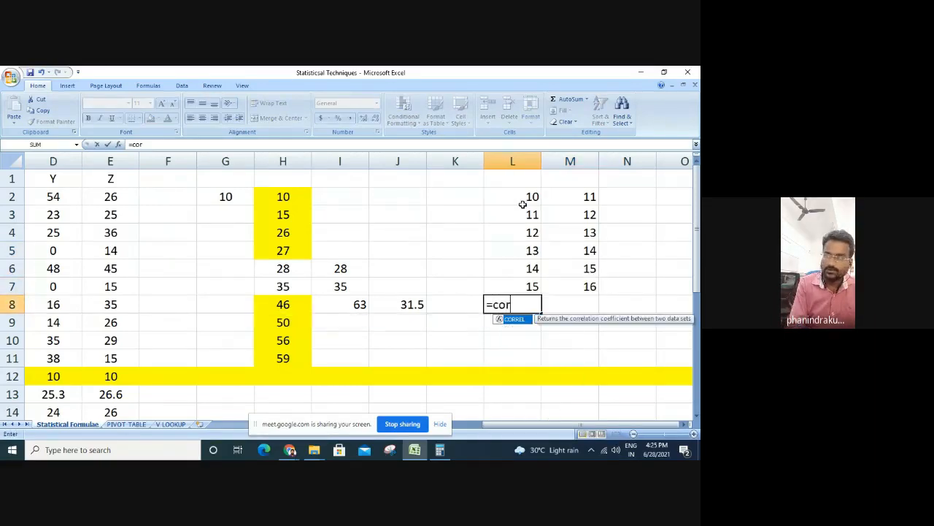
type("rel(")
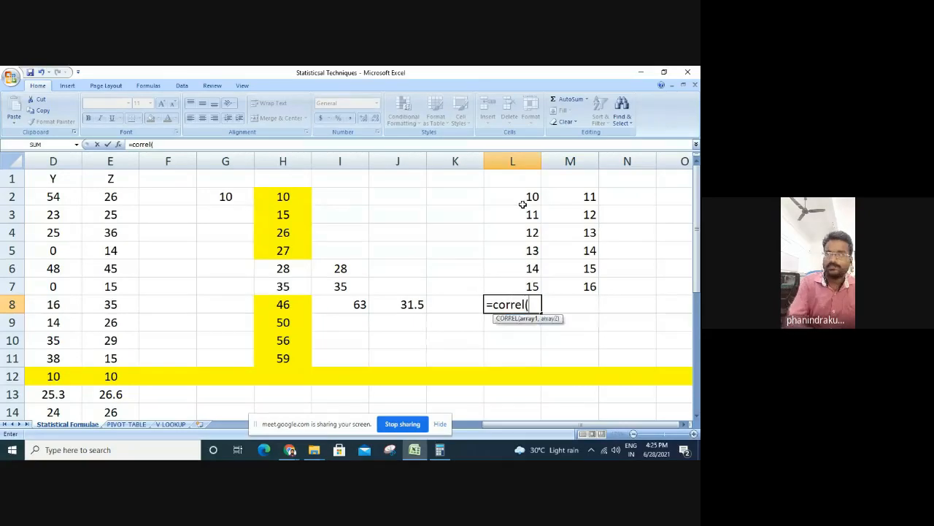
left_click_drag(516, 190, 529, 285)
type(",")
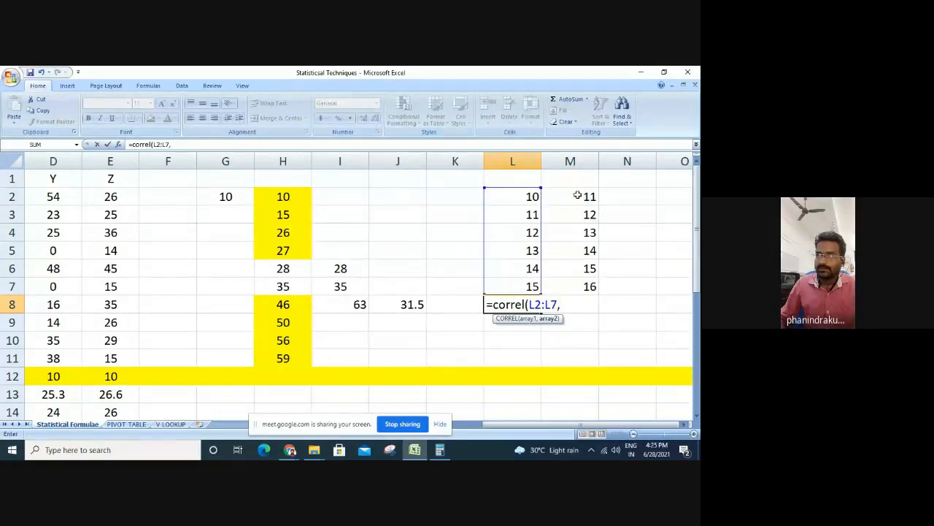
left_click_drag(578, 196, 582, 287)
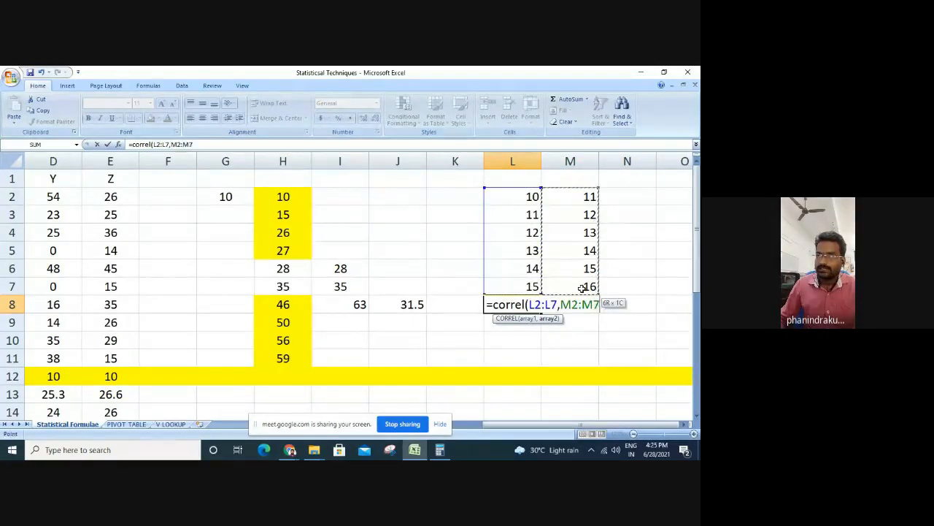
left_click(371, 145)
type(")")
key("Return")
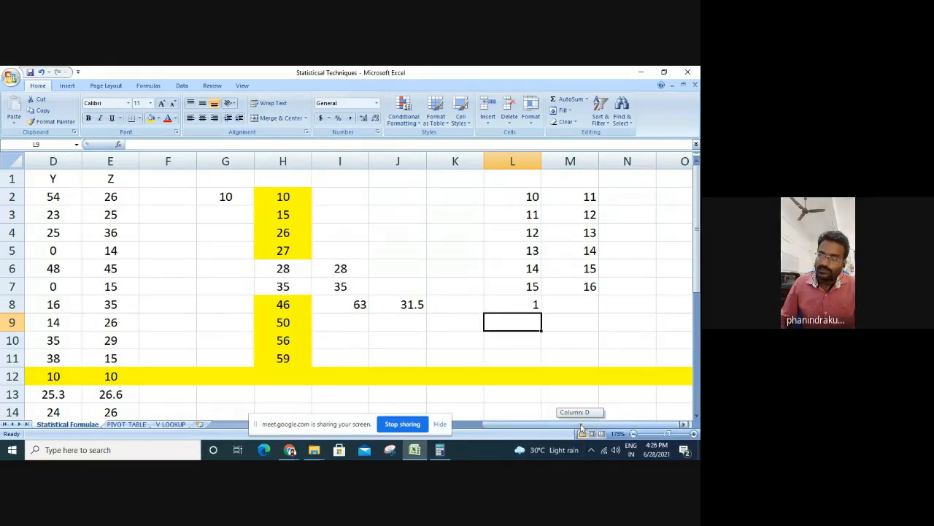
Review the X and Y correlation result in row 22 against the X and Y data columns
scroll(371, 368, "left", 2)
scroll(314, 357, "down", 4)
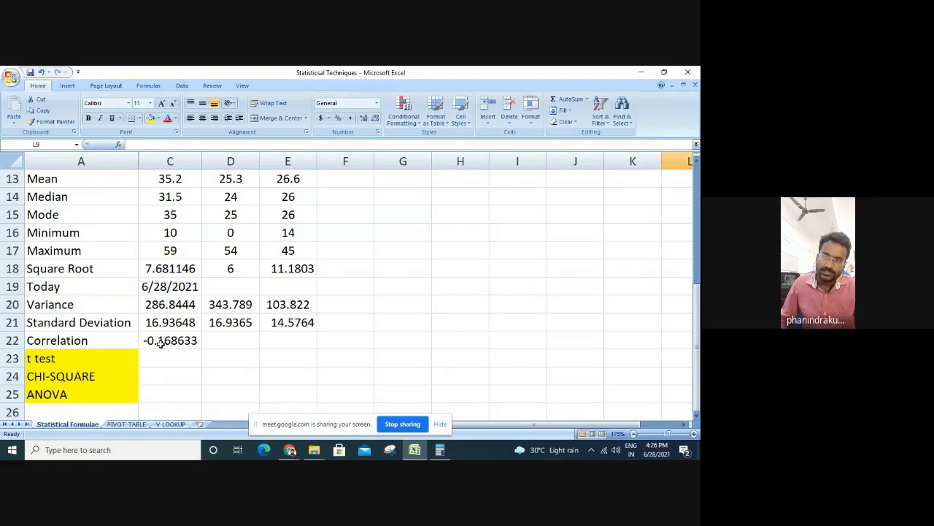
scroll(160, 343, "up", 4)
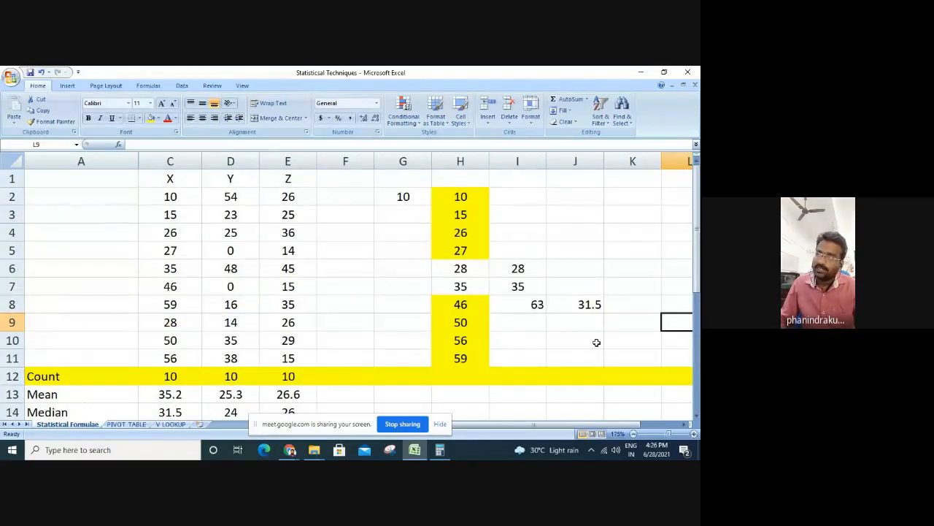
scroll(589, 351, "down", 3)
scroll(589, 352, "down", 1)
scroll(588, 362, "right", 2)
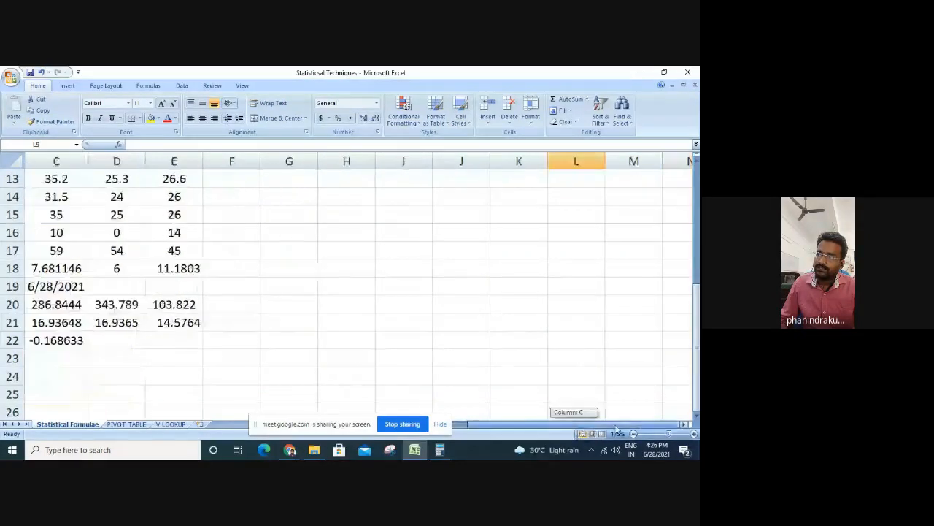
scroll(586, 374, "up", 2)
scroll(585, 374, "up", 2)
Change the second sample series to 15, 14, 15 and 15 in M2:M5
left_click(657, 197)
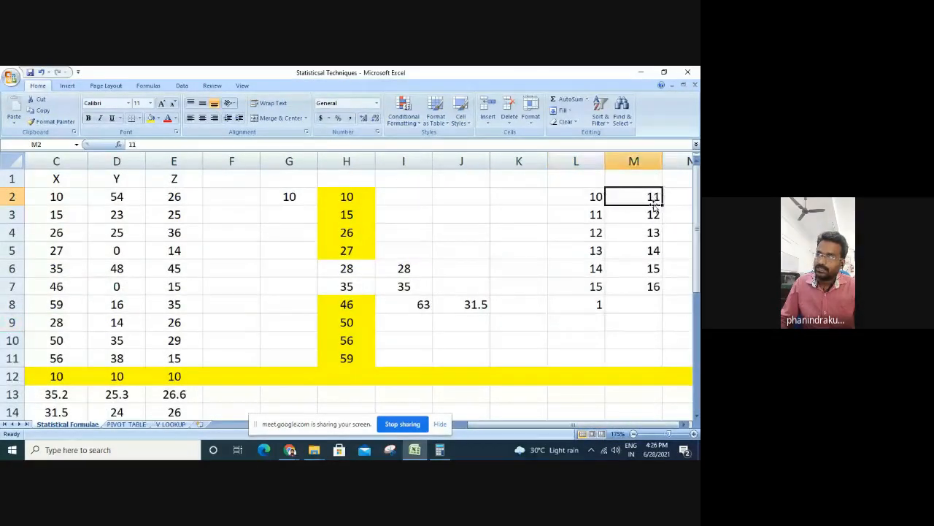
type("15")
key("Return")
type("14")
key("Return")
type("15")
key("Return")
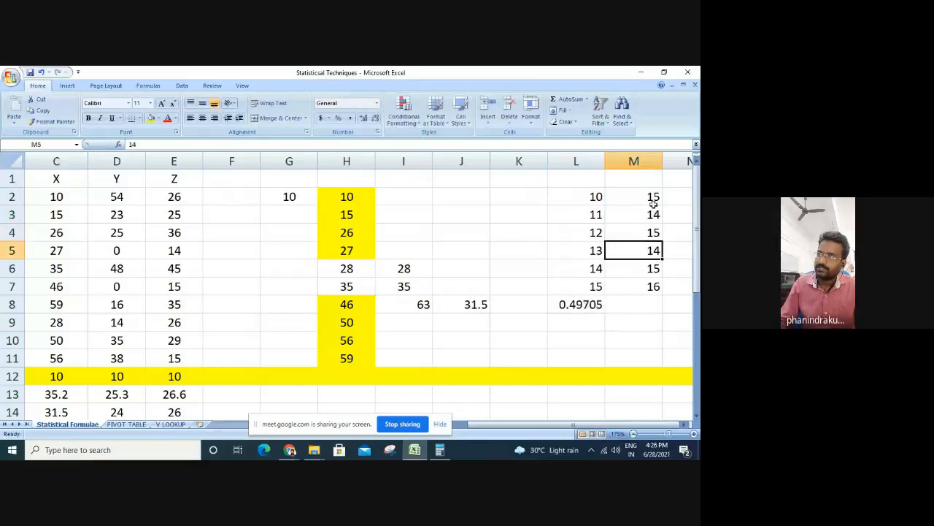
type("15")
key("Return")
key("Return")
key("Return")
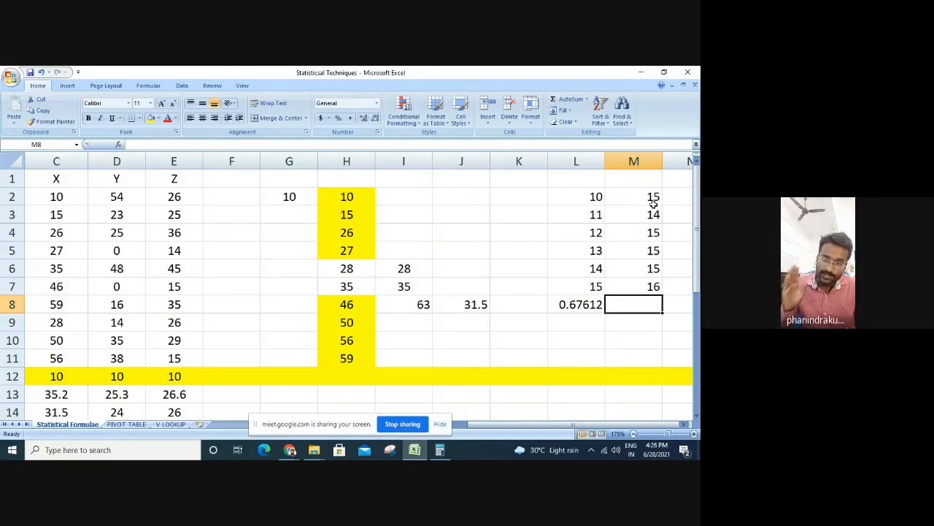
Replace the sample pair in row 3 with 99 in L3 and 101 in M3
left_click(595, 213)
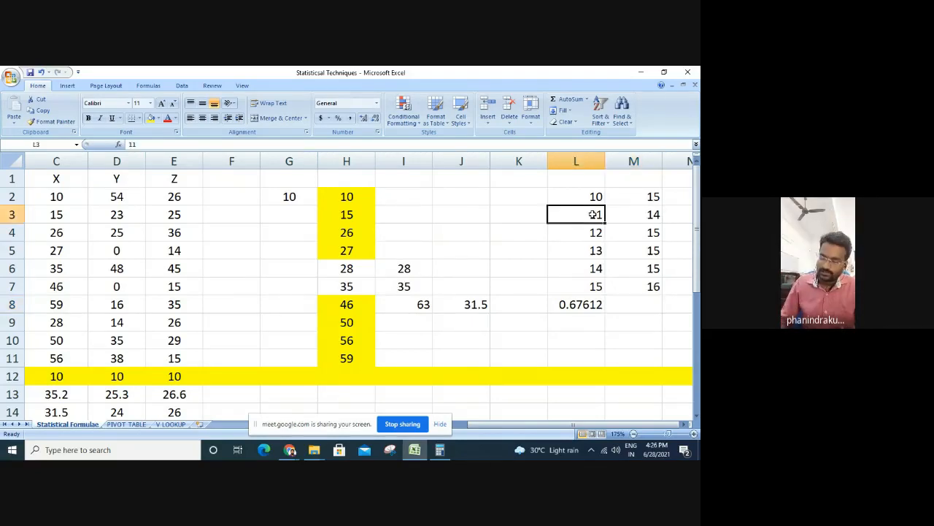
type("99")
key("Return")
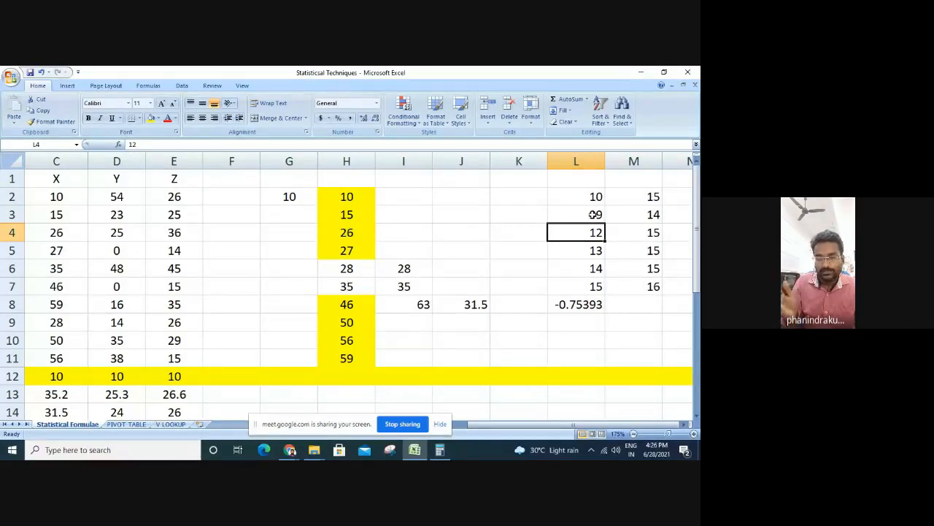
key("Up")
key("Right")
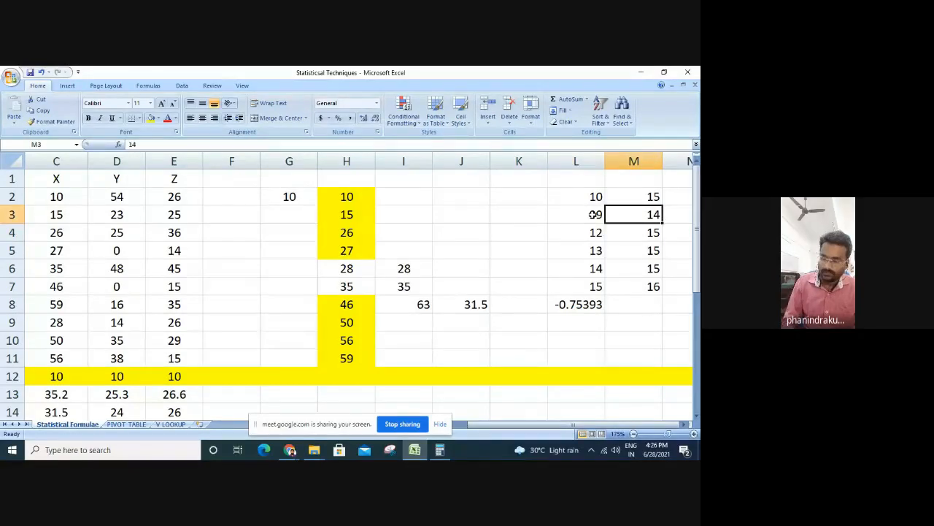
type("101")
key("Return")
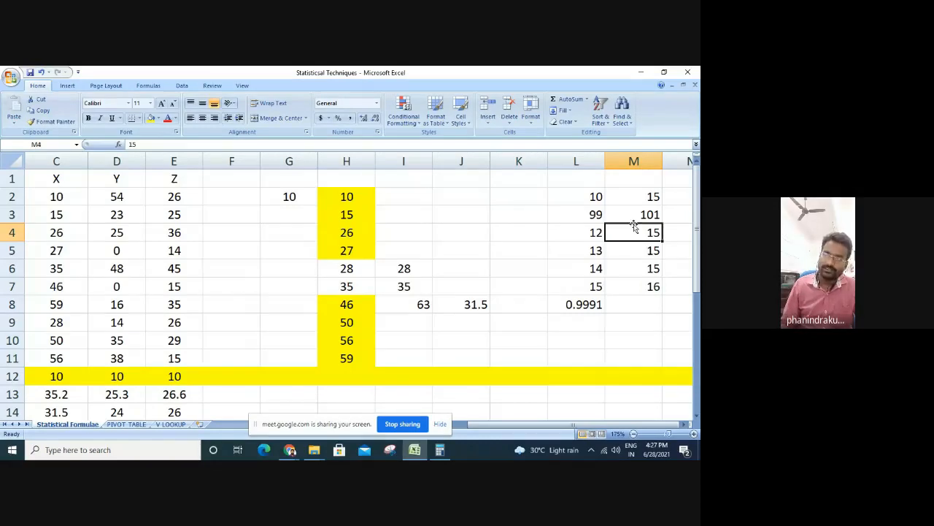
Calculate the correlation between the Y and Z data in D22 with =CORREL(D2:D11,E2:E11)
scroll(592, 406, "down", 2)
left_click_drag(566, 425, 522, 429)
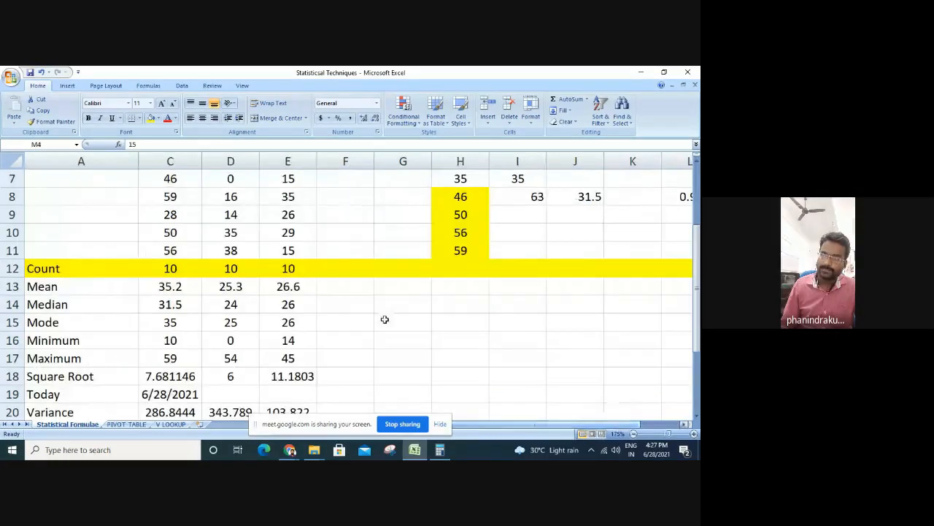
scroll(384, 319, "down", 3)
left_click(189, 286)
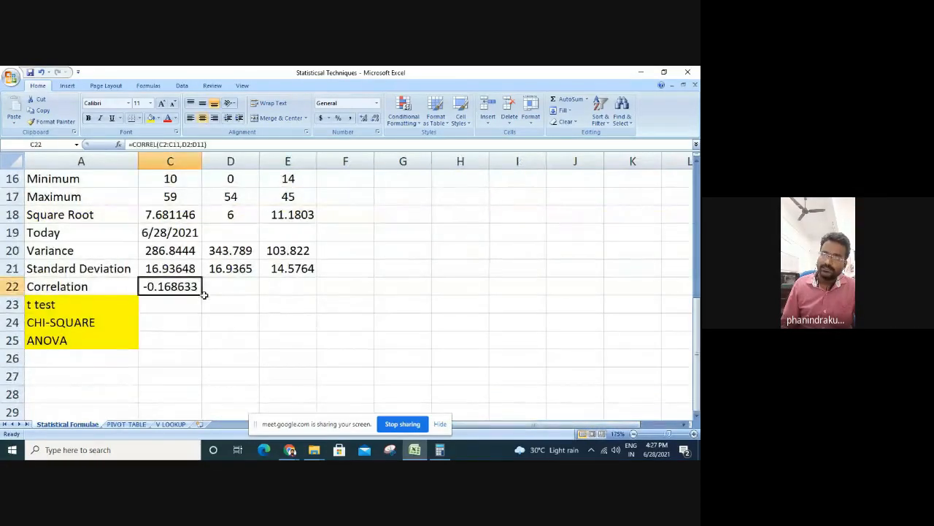
left_click(214, 286)
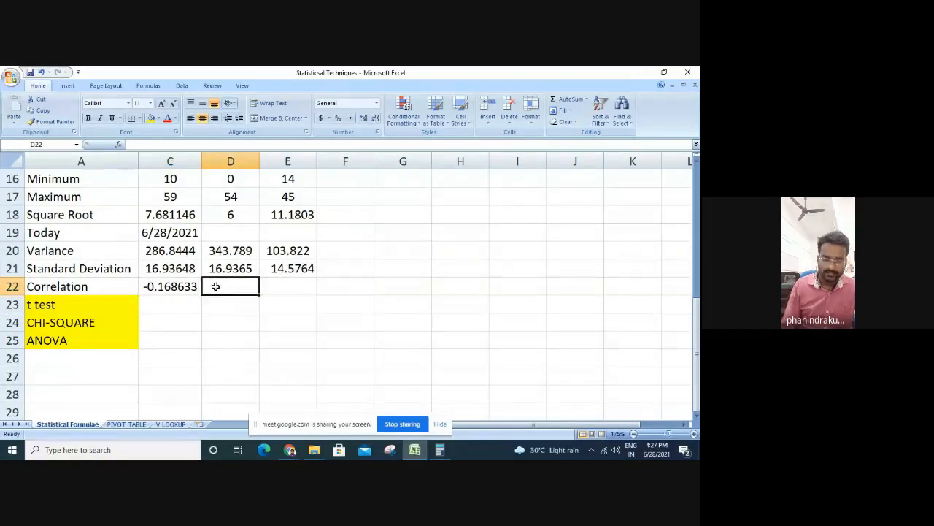
type("=correk")
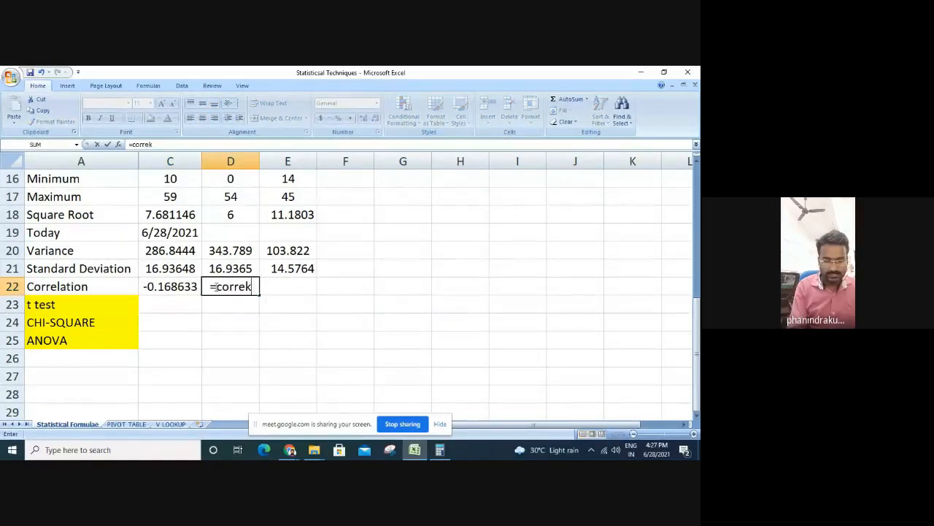
key("BackSpace")
type("l(")
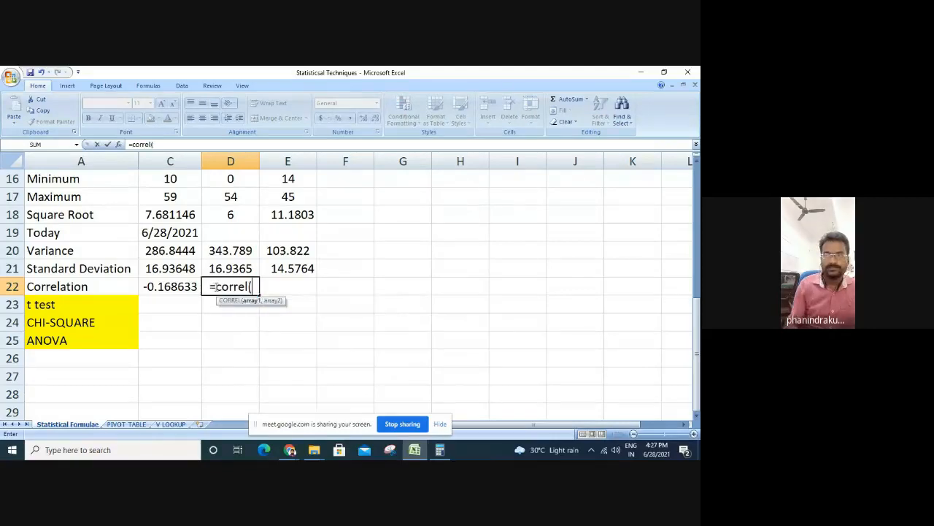
scroll(226, 255, "up", 5)
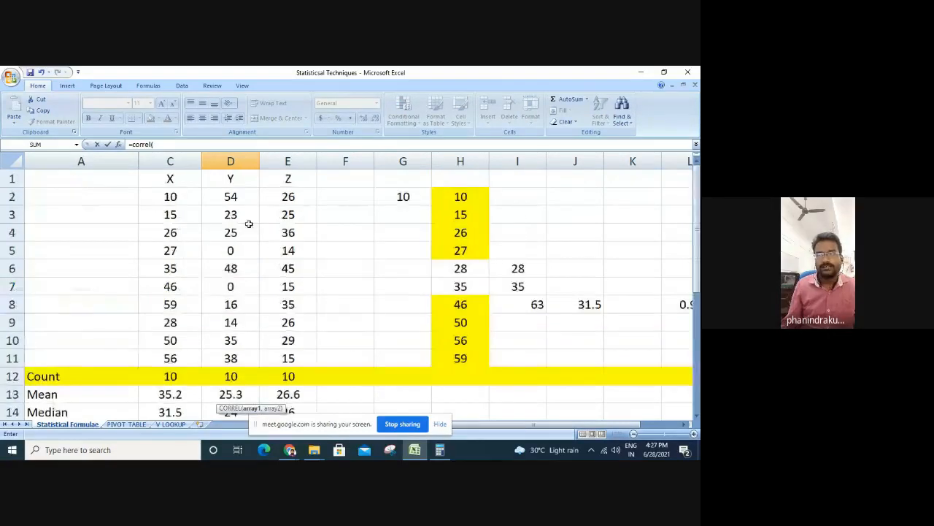
left_click_drag(232, 196, 237, 357)
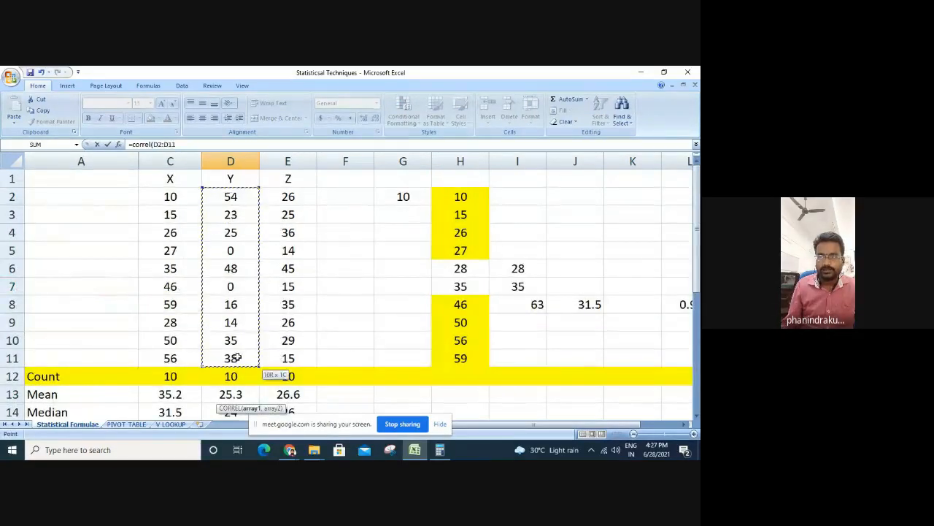
type(",")
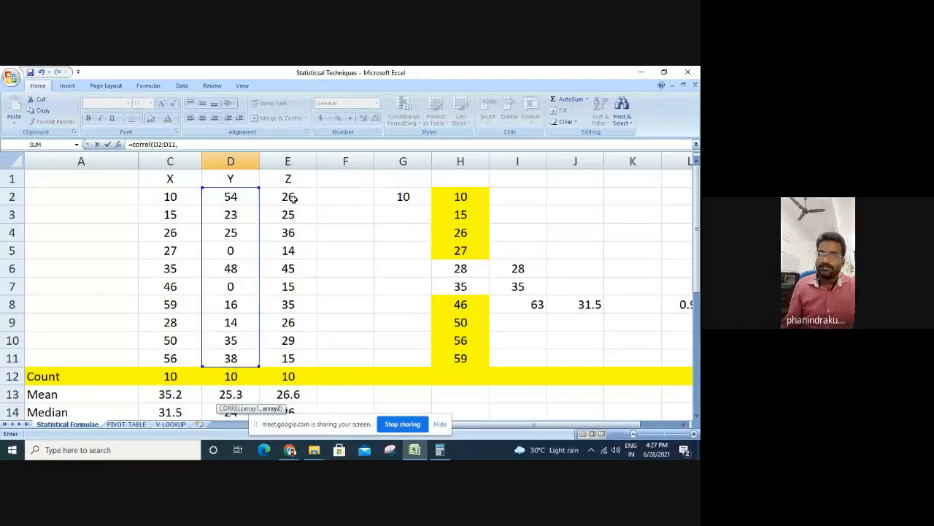
left_click_drag(292, 196, 296, 358)
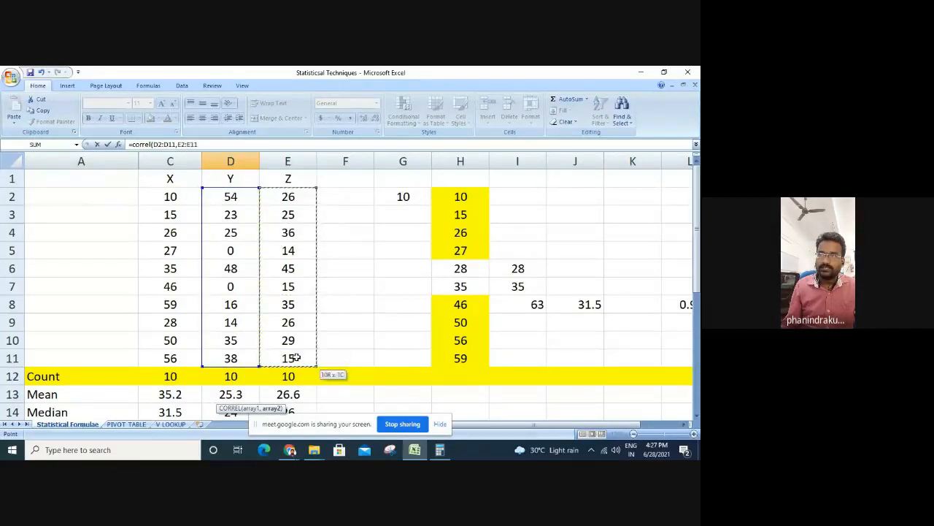
left_click(212, 149)
type(")")
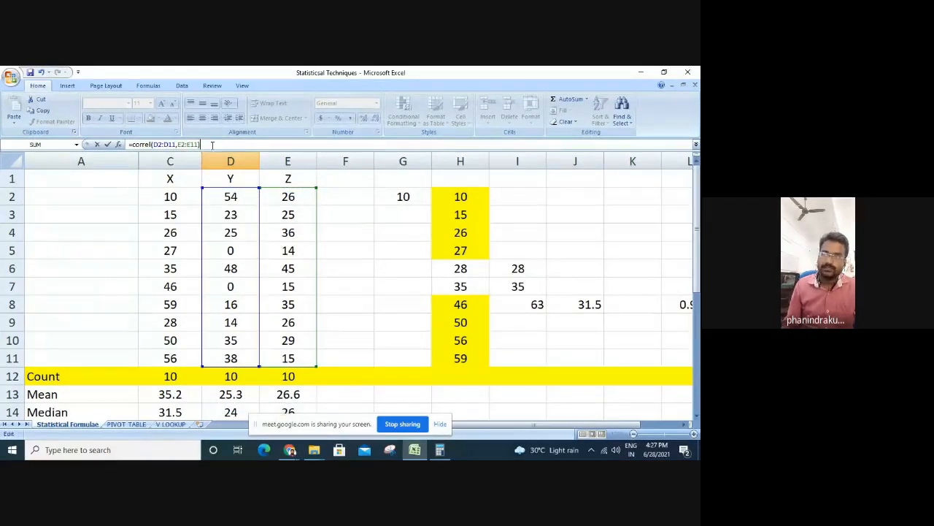
key("Return")
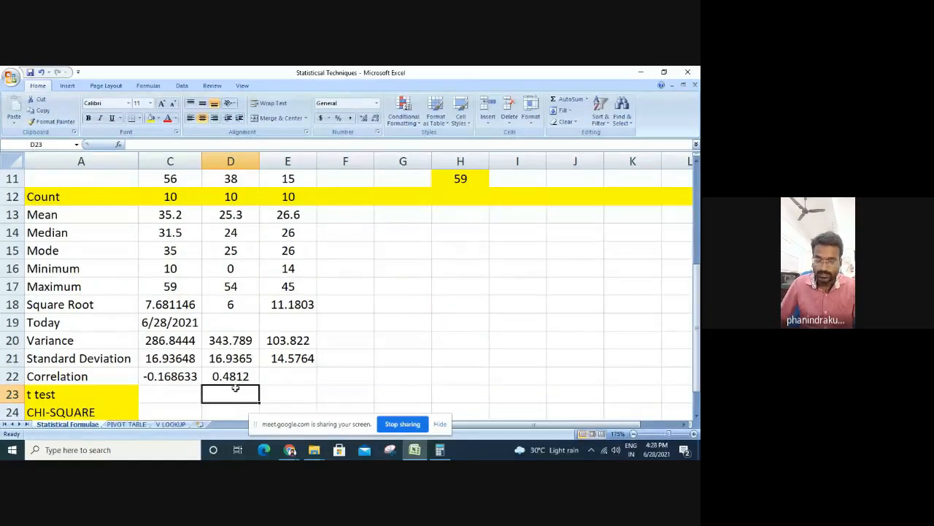
Calculate the correlation between the X and Z data in E22 with =CORREL(C2:C11,E2:E11)
scroll(246, 368, "up", 3)
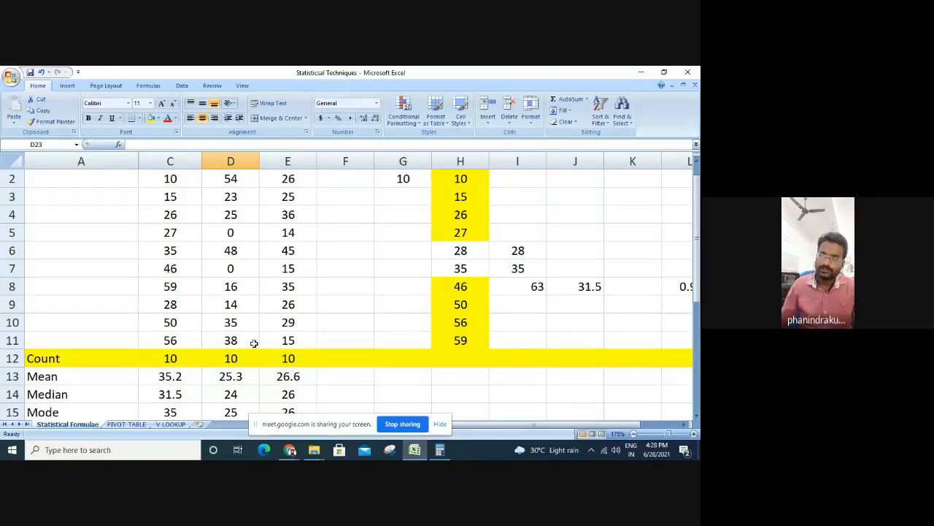
scroll(255, 340, "down", 3)
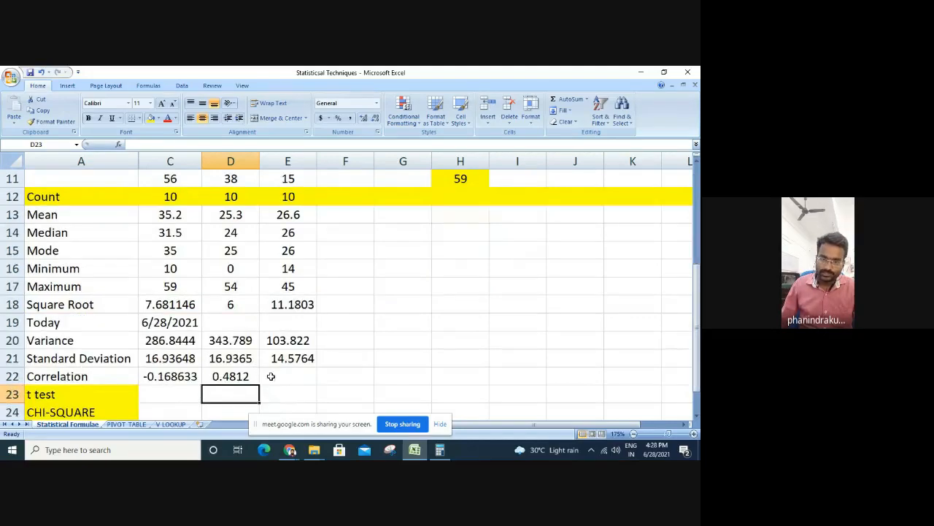
left_click(278, 376)
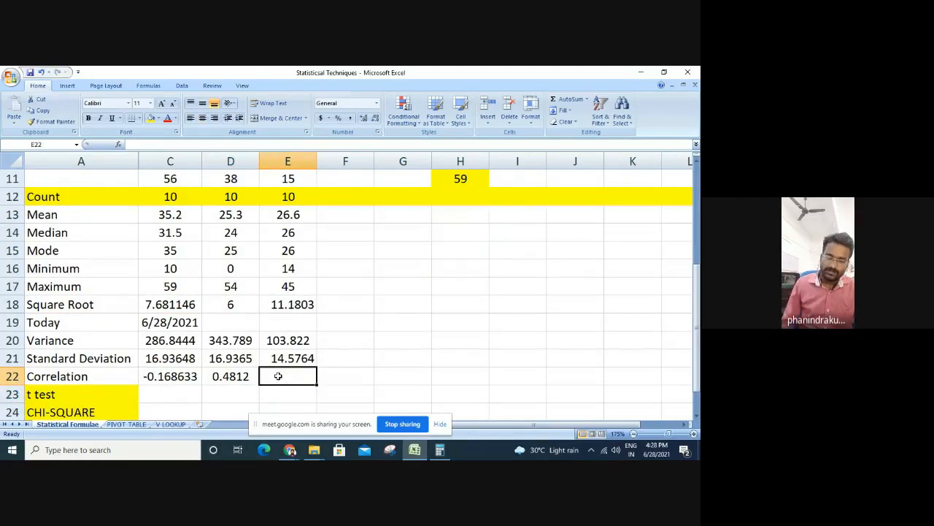
type("=")
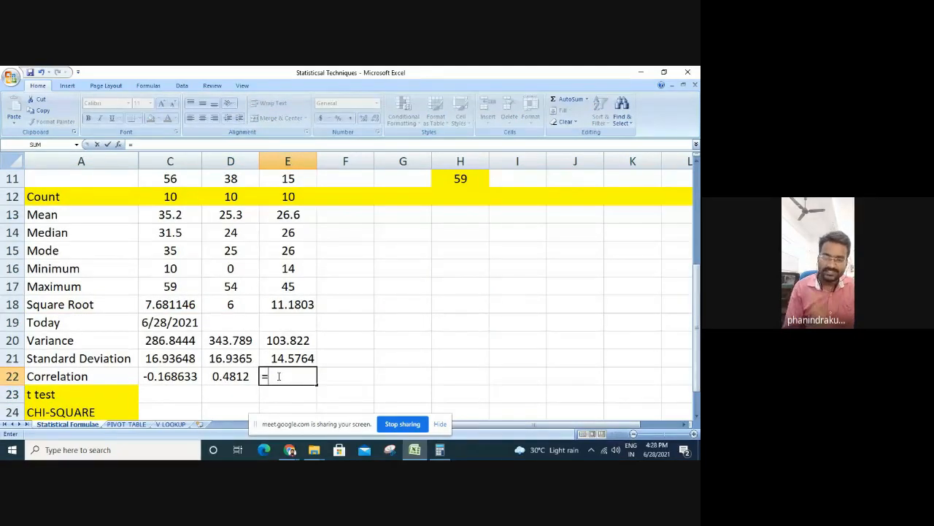
type("co")
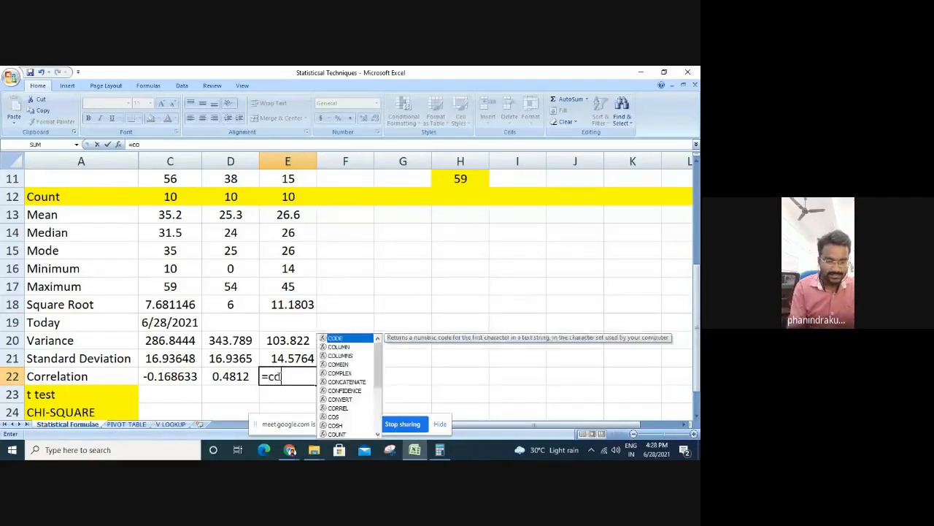
type("rrel(")
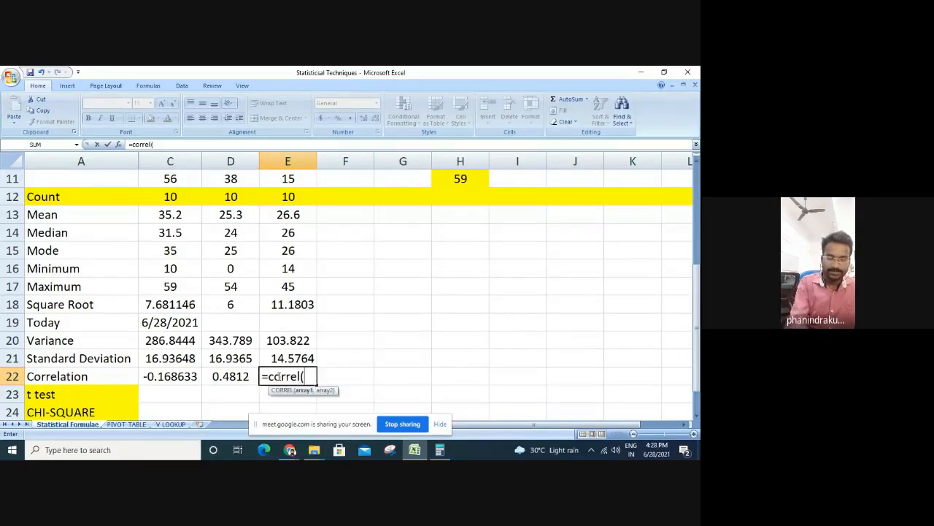
scroll(280, 376, "up", 4)
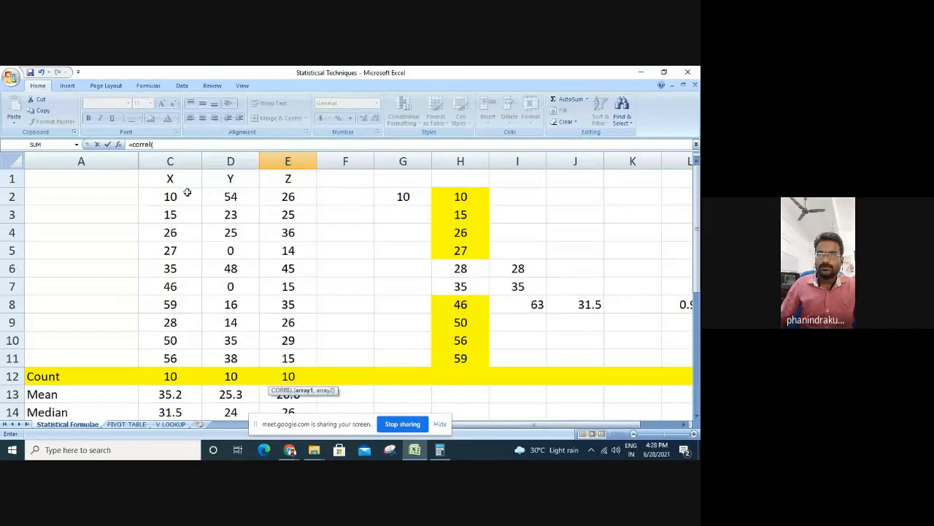
left_click_drag(184, 193, 187, 357)
type(",")
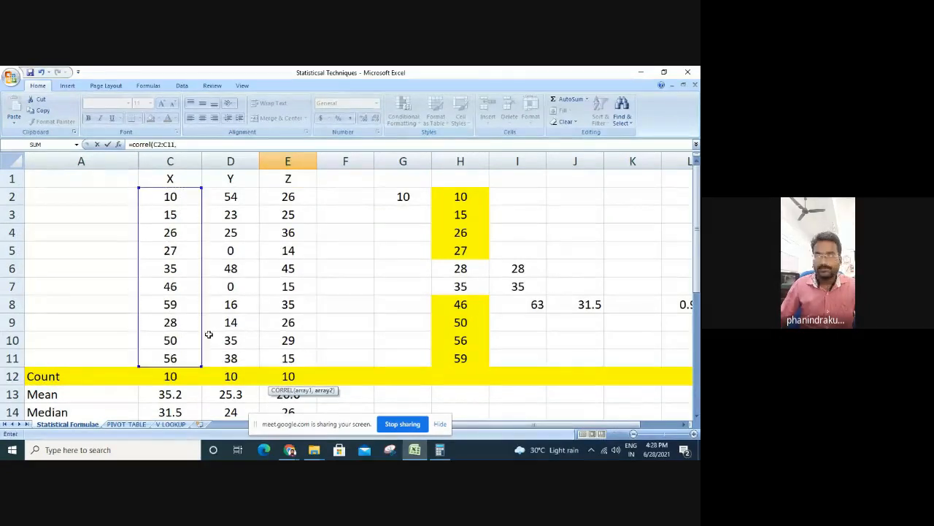
left_click_drag(289, 203, 289, 355)
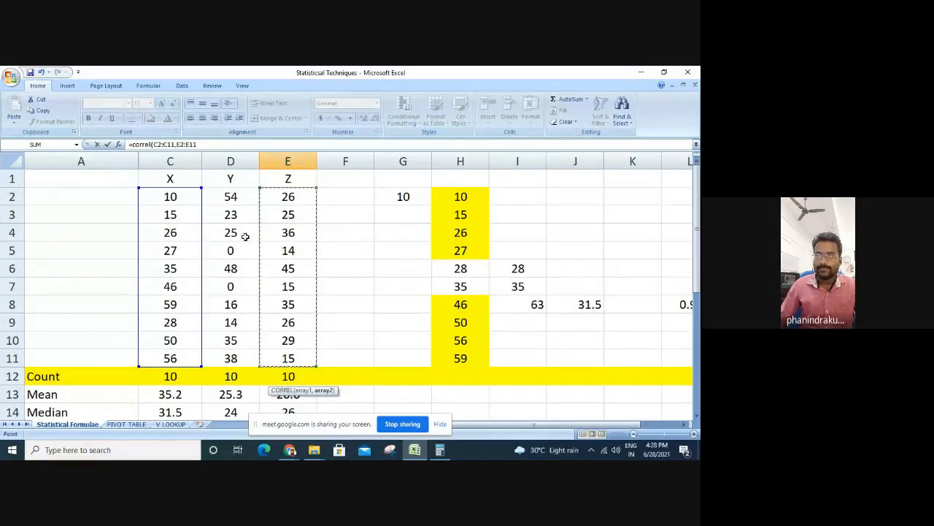
left_click(216, 149)
type(")")
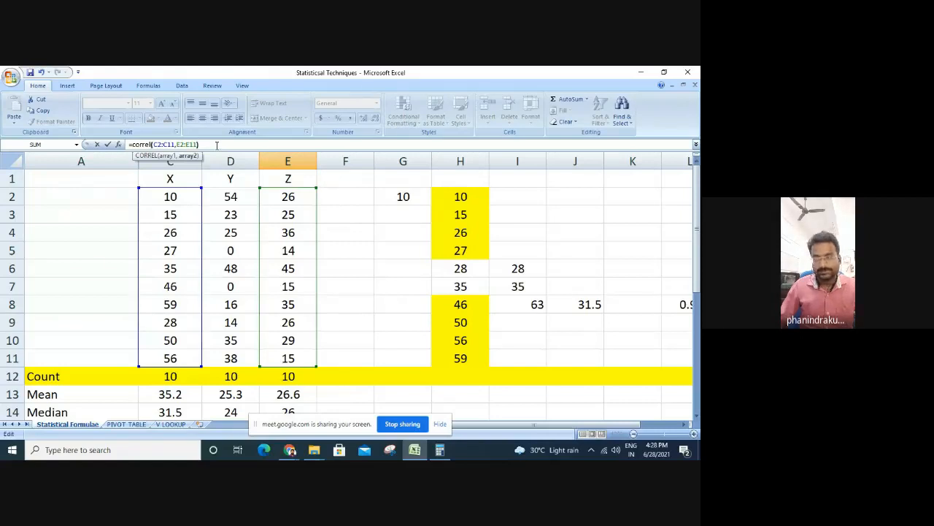
key("Return")
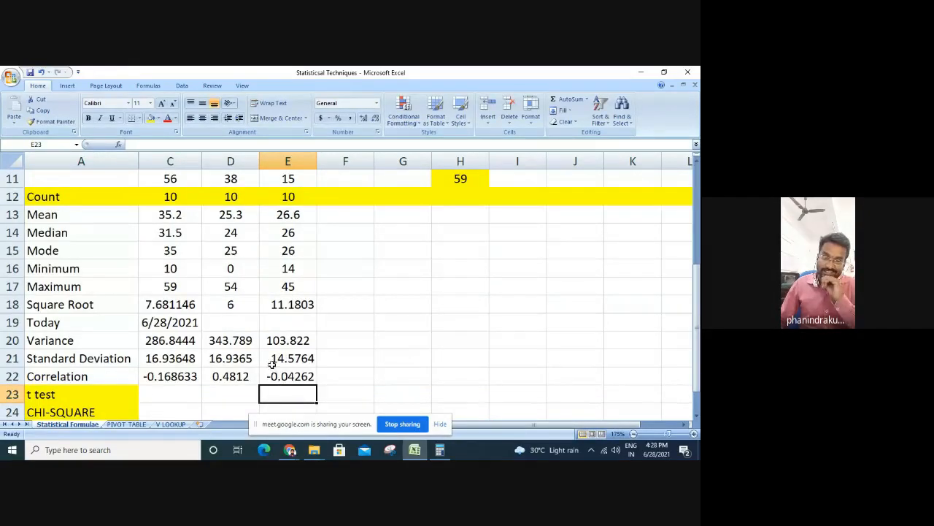
scroll(267, 356, "up", 3)
scroll(256, 345, "up", 1)
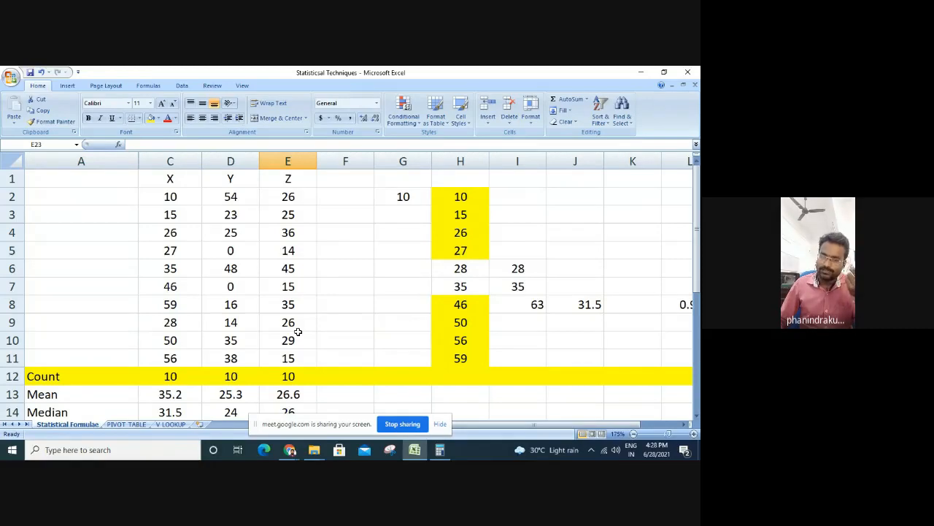
scroll(298, 332, "down", 3)
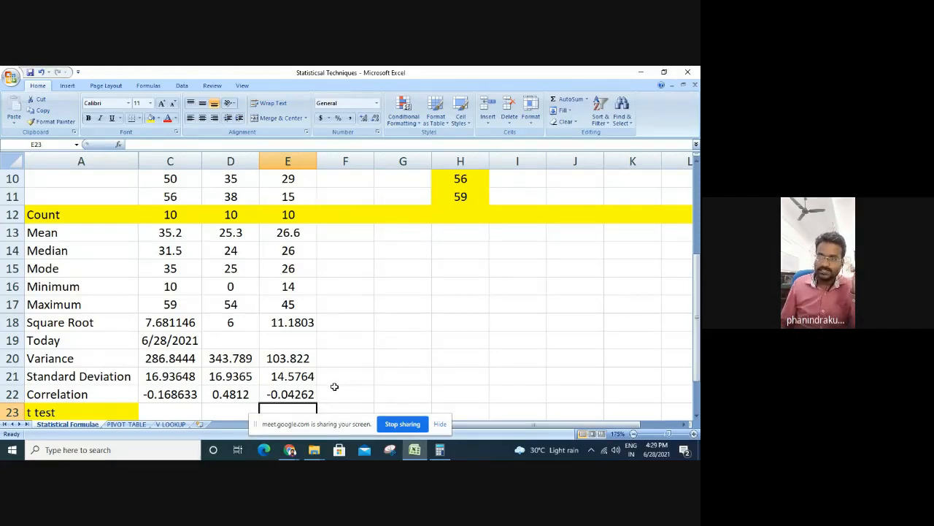
scroll(334, 386, "down", 1)
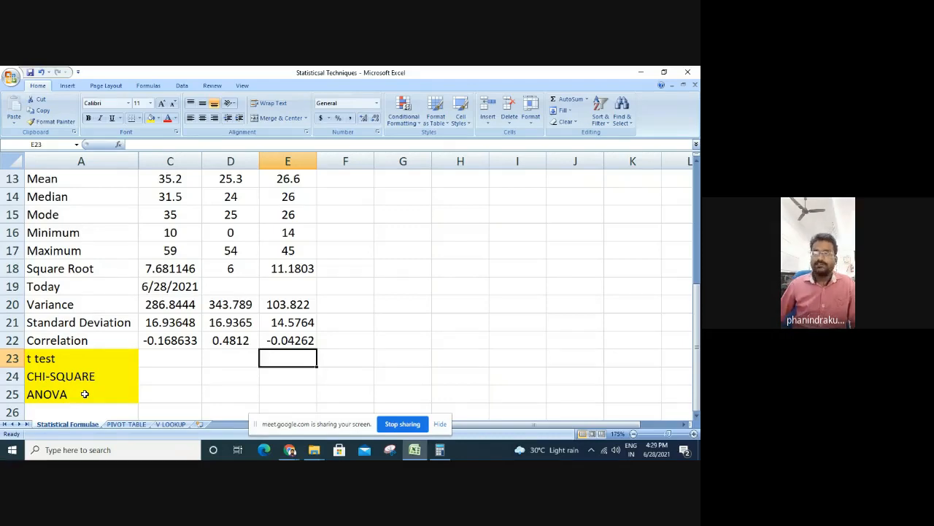
left_click(175, 358)
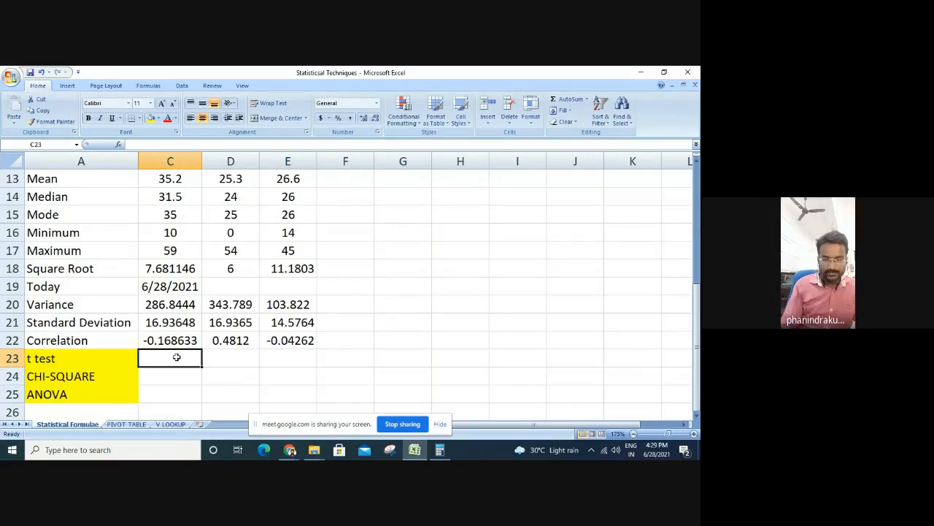
type("=t")
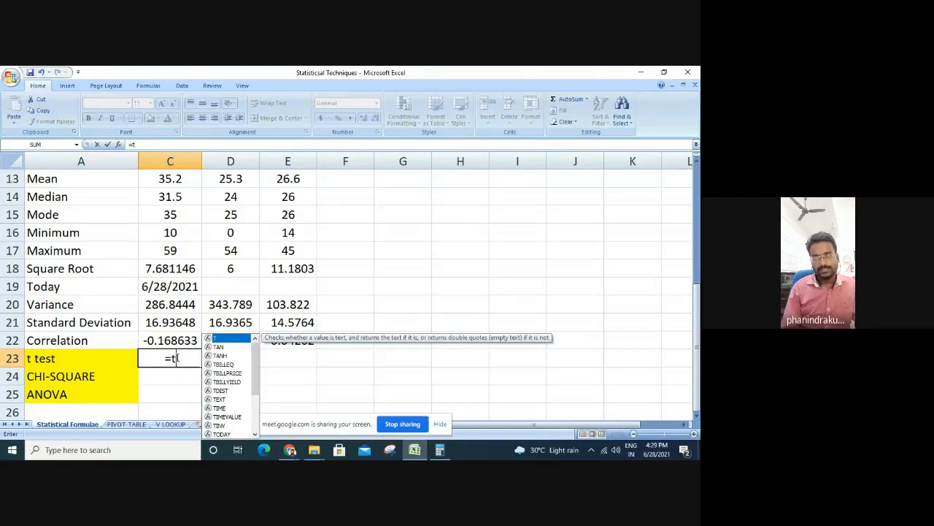
type("test")
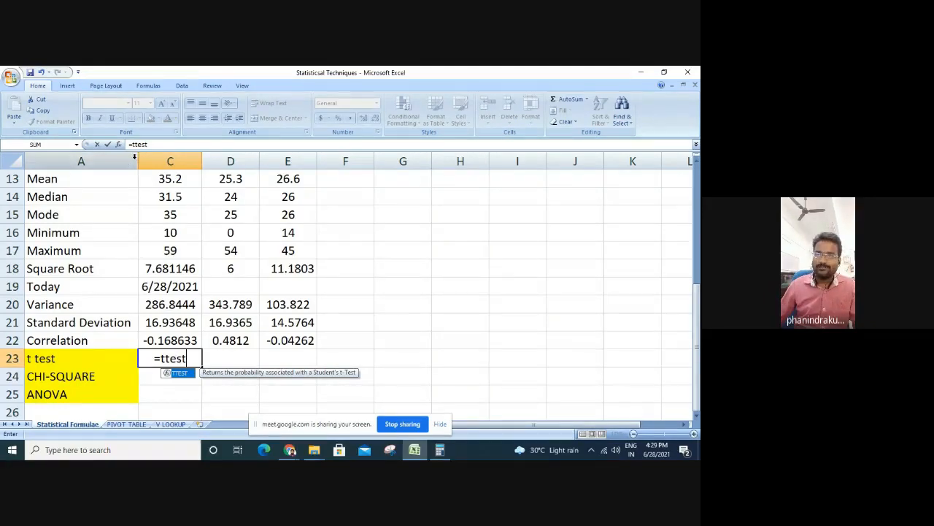
Unhide column B to review its calculated measures down to the t test row, and hide the column again
left_click_drag(138, 156, 141, 161)
right_click(140, 161)
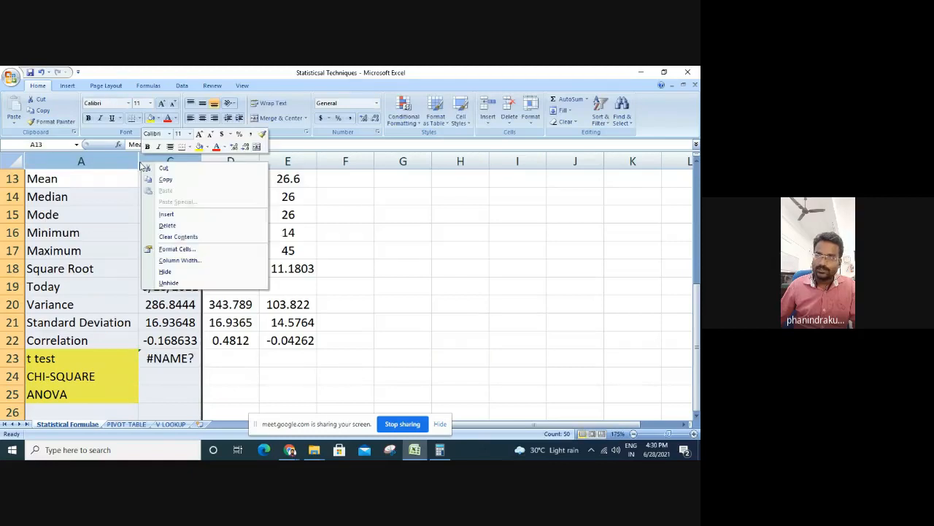
left_click(189, 283)
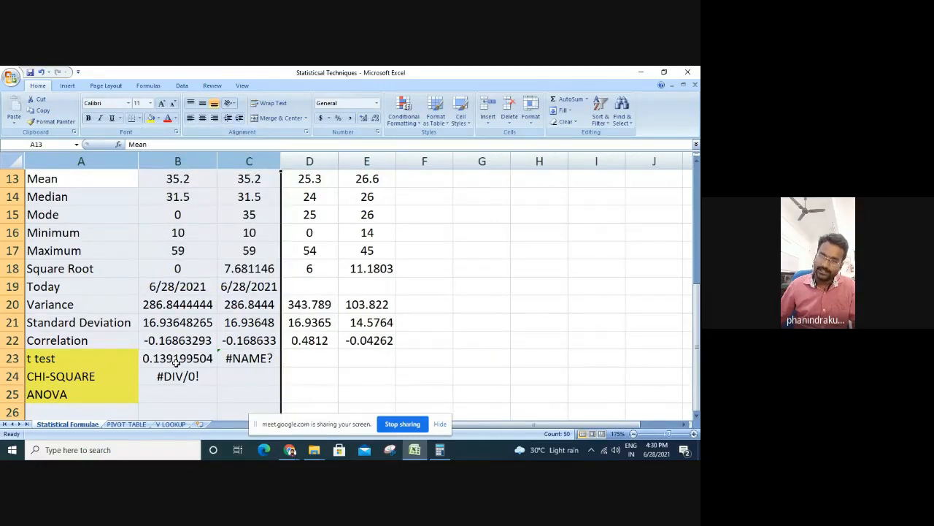
scroll(178, 357, "up", 3)
scroll(178, 338, "down", 2)
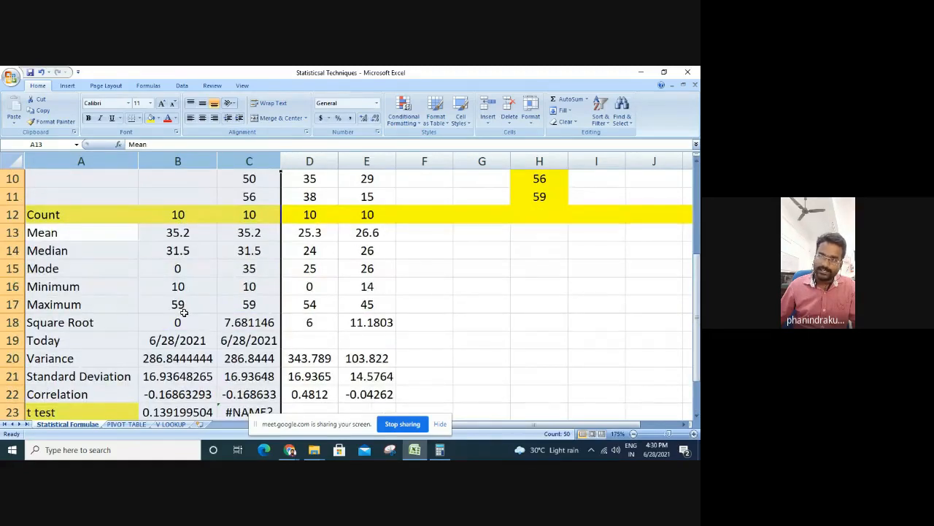
left_click(196, 166)
right_click(196, 165)
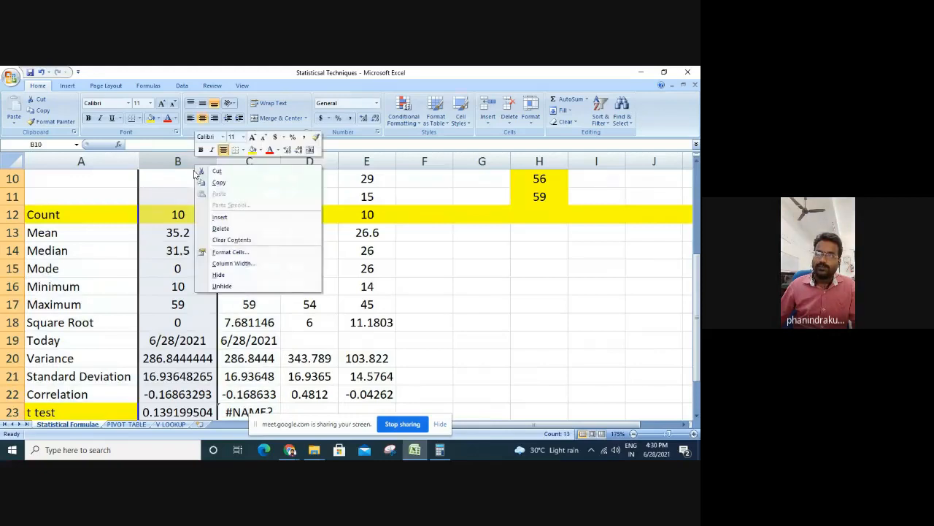
left_click(222, 285)
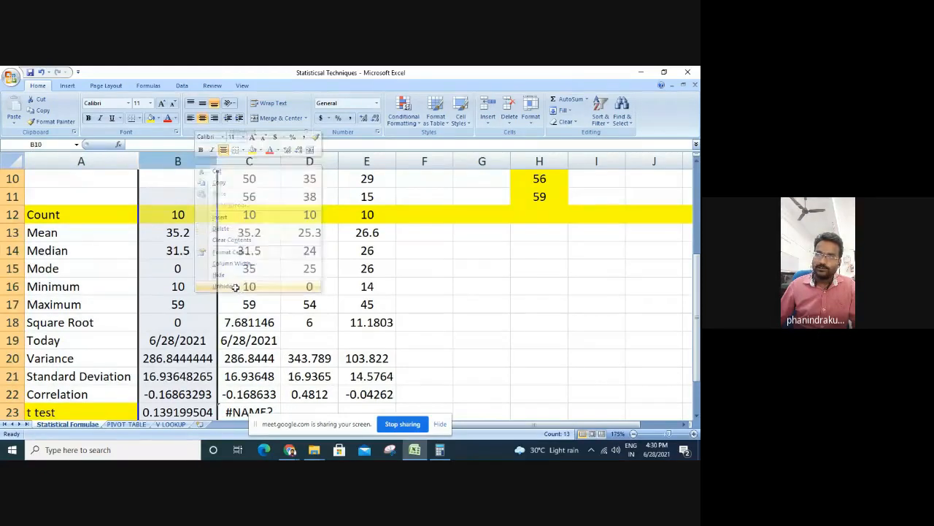
right_click(187, 164)
left_click(239, 274)
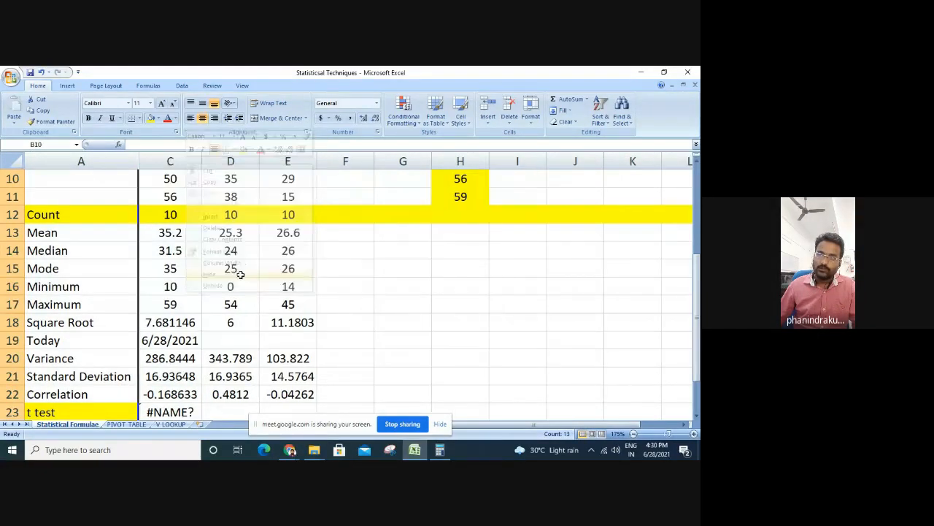
Clear the incomplete entry in C23 and start a TTEST formula there with X data C2:C11 and Y data D2:D11 as the arrays
scroll(170, 290, "down", 1)
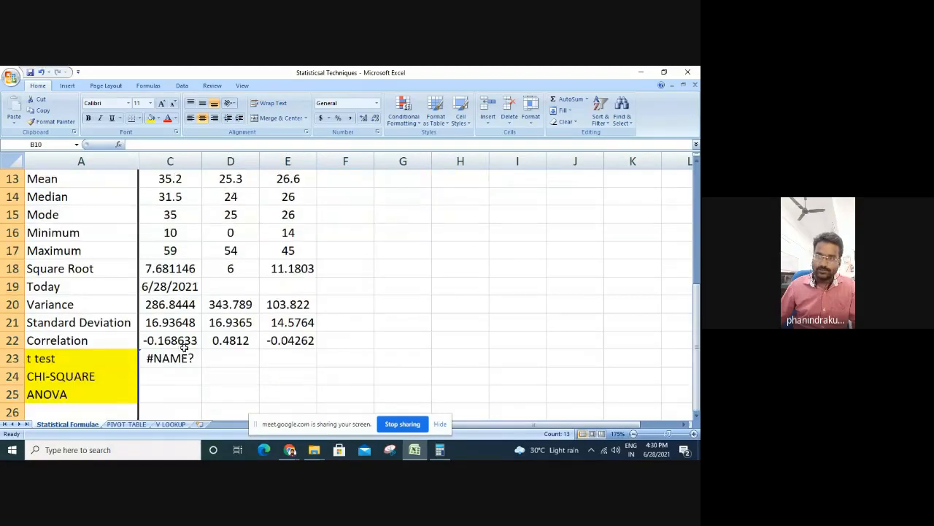
left_click(188, 357)
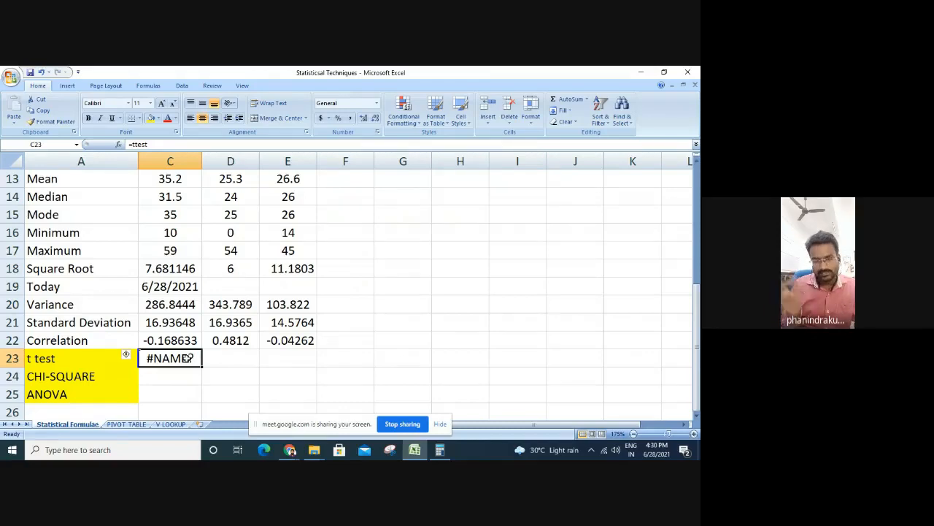
key("Delete")
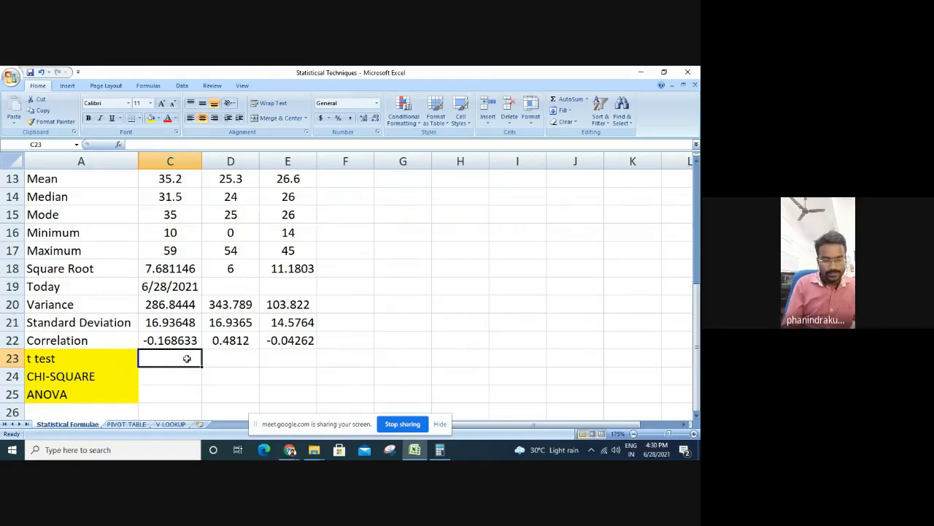
type("=ttest(")
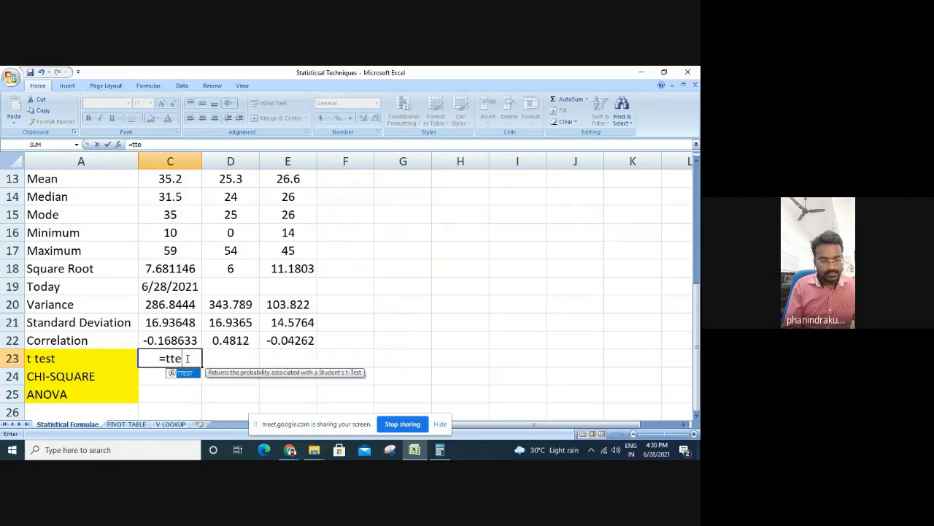
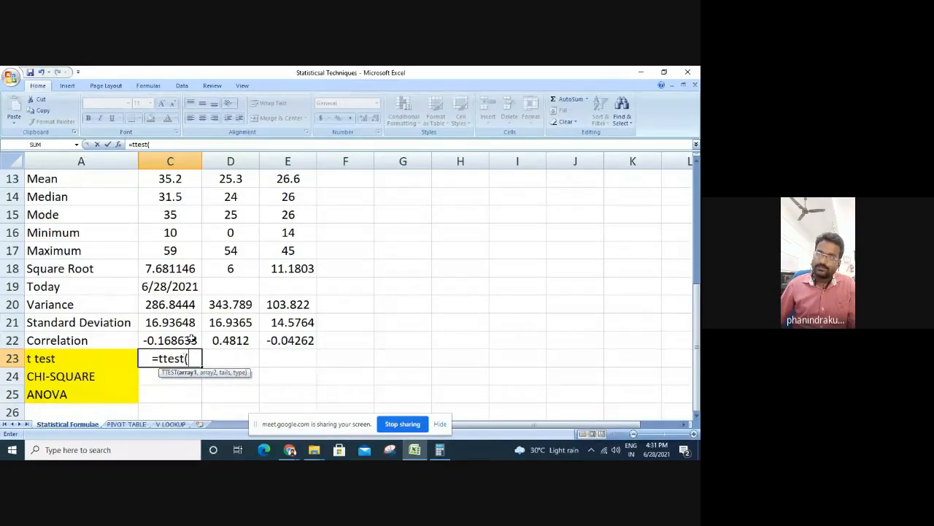
scroll(192, 338, "up", 4)
left_click_drag(192, 196, 192, 358)
left_click(182, 145)
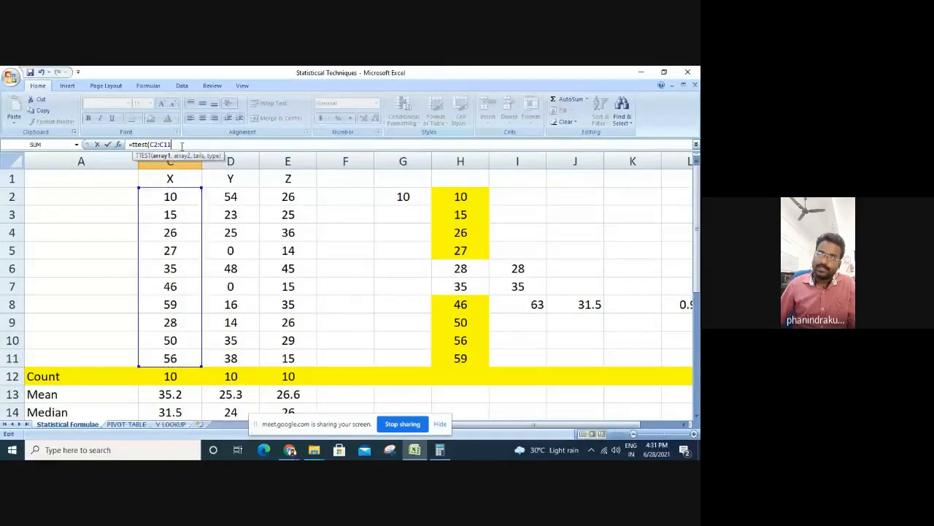
left_click_drag(235, 191, 244, 357)
type(",")
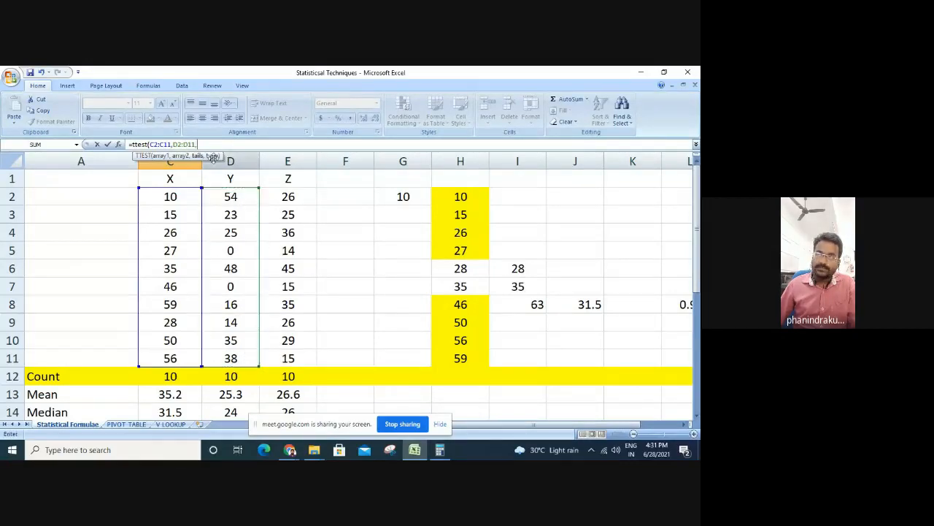
Complete the t test formula in C23 with 1 for tails and 0 for type
type("1")
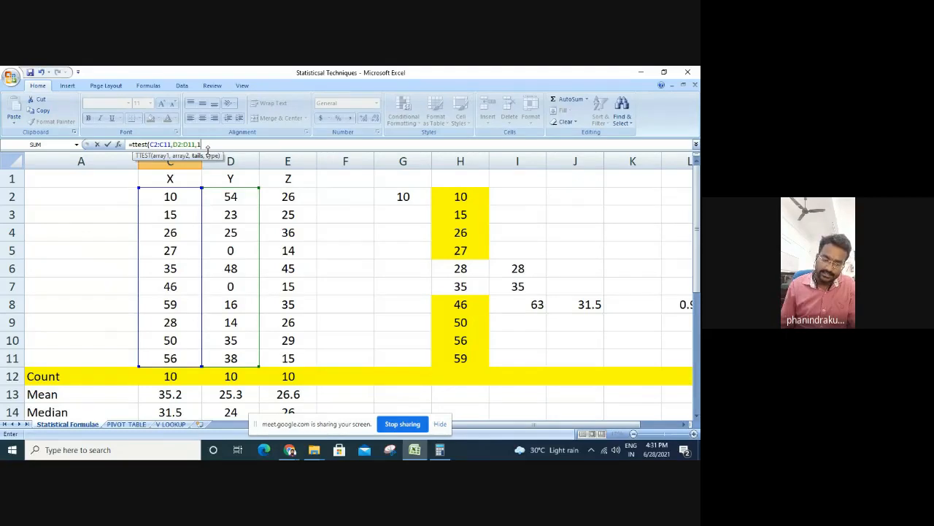
type(",")
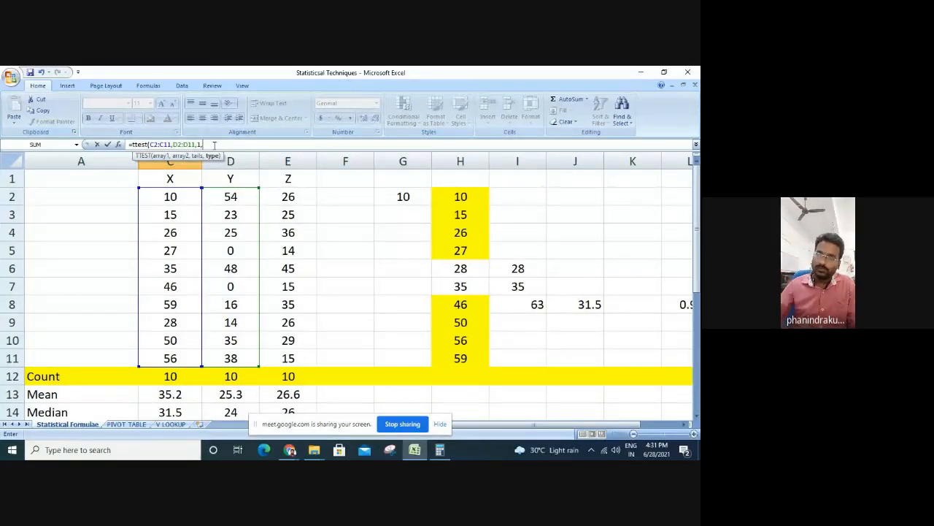
type("1")
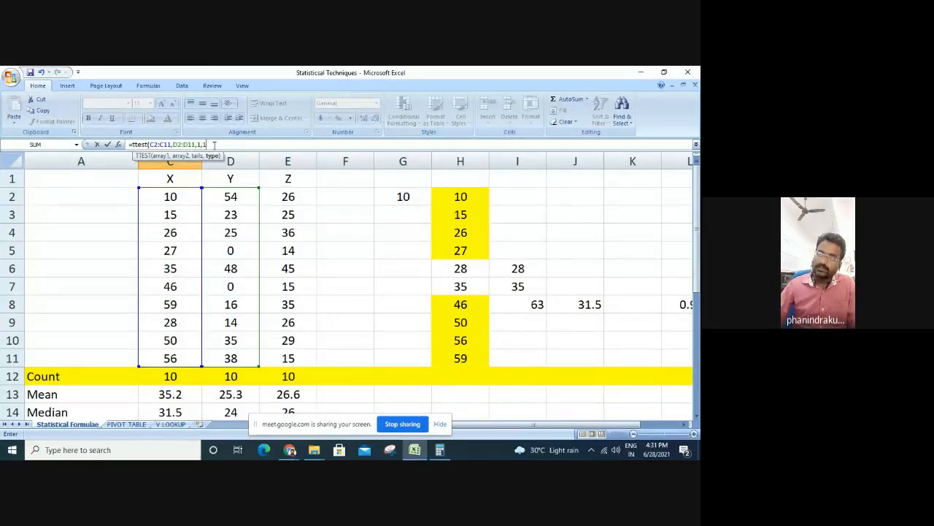
key("BackSpace")
type("0")
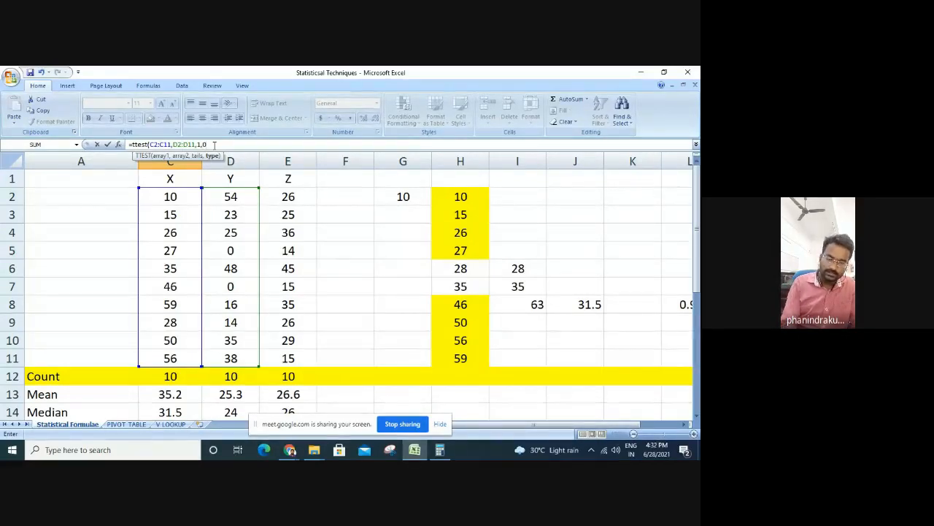
type(")")
key("Return")
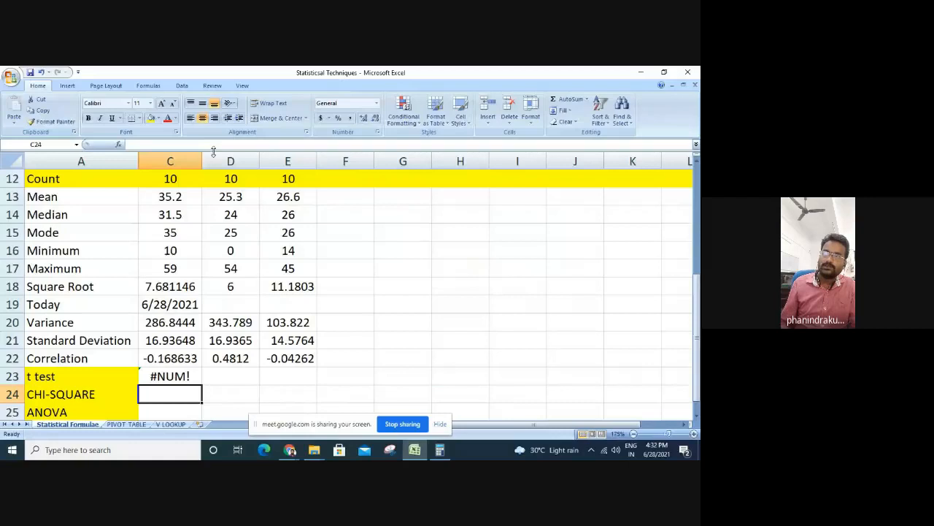
Replace the C23 entry with a t test of the X and Y data, =TTEST(C2:C11,D2:D11,1,1)
left_click(162, 376)
key("Delete")
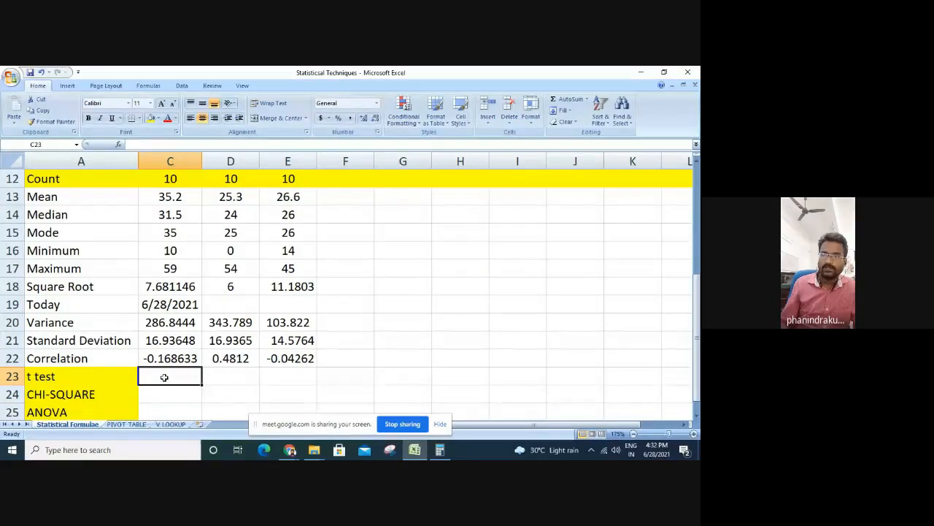
type("=tte")
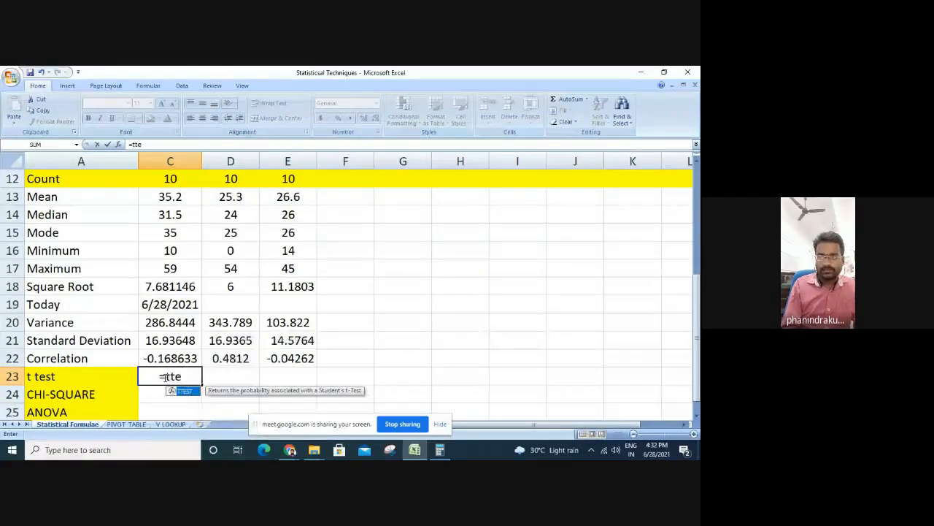
type("st(")
scroll(147, 324, "up", 3)
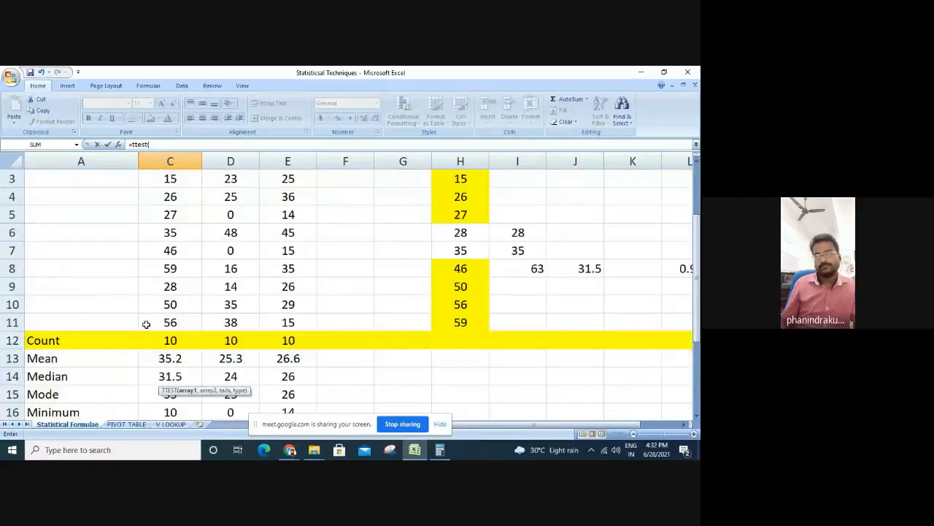
scroll(180, 199, "up", 1)
left_click_drag(175, 197, 188, 356)
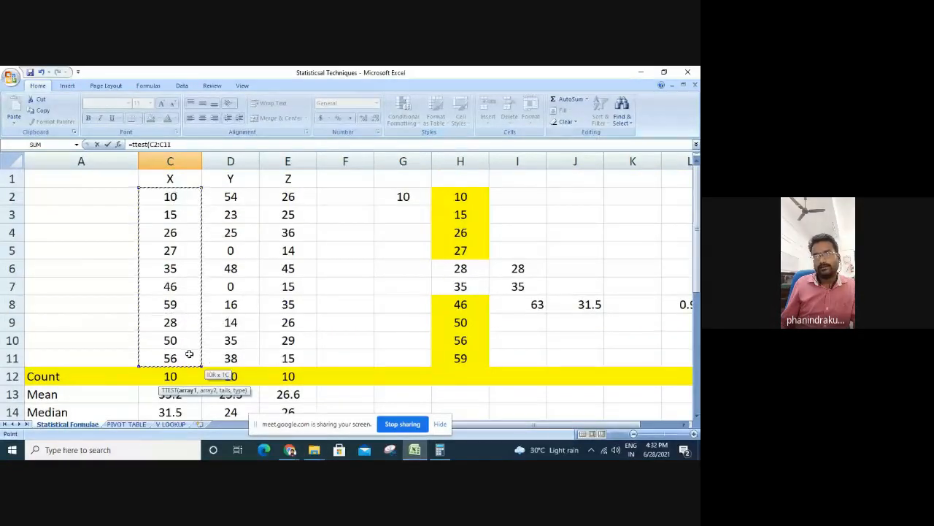
type(",")
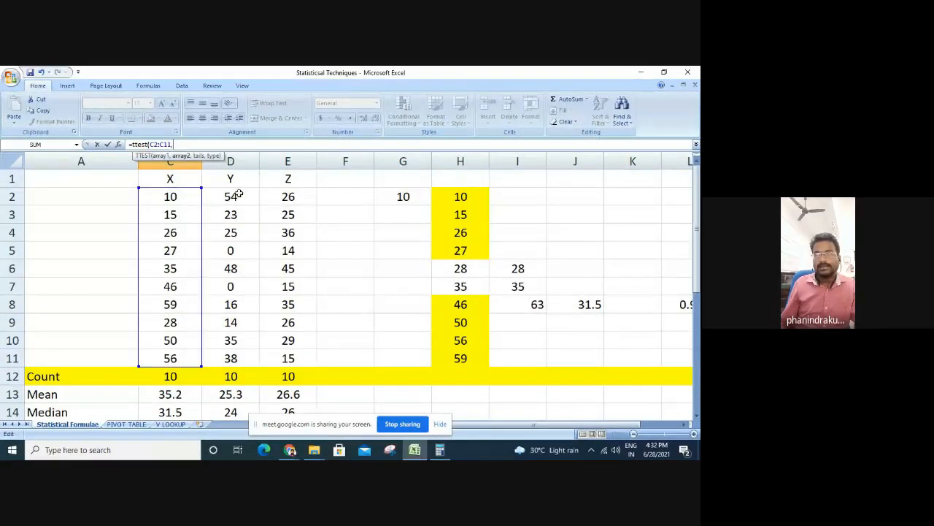
left_click_drag(236, 194, 252, 354)
type(",")
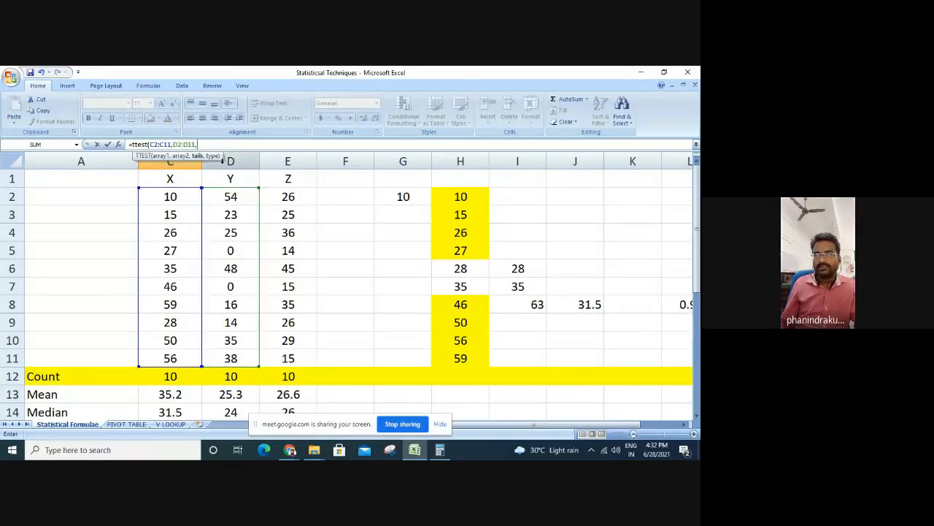
type("1,1")
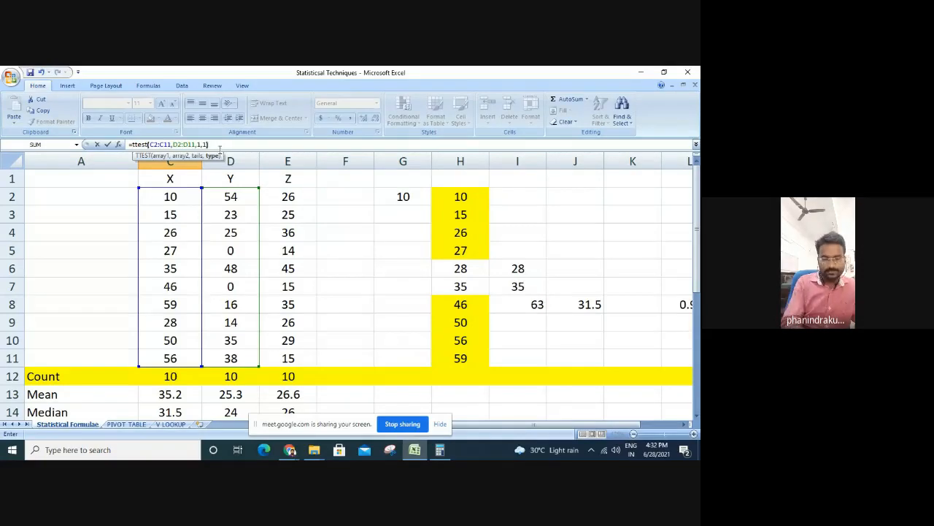
key("Return")
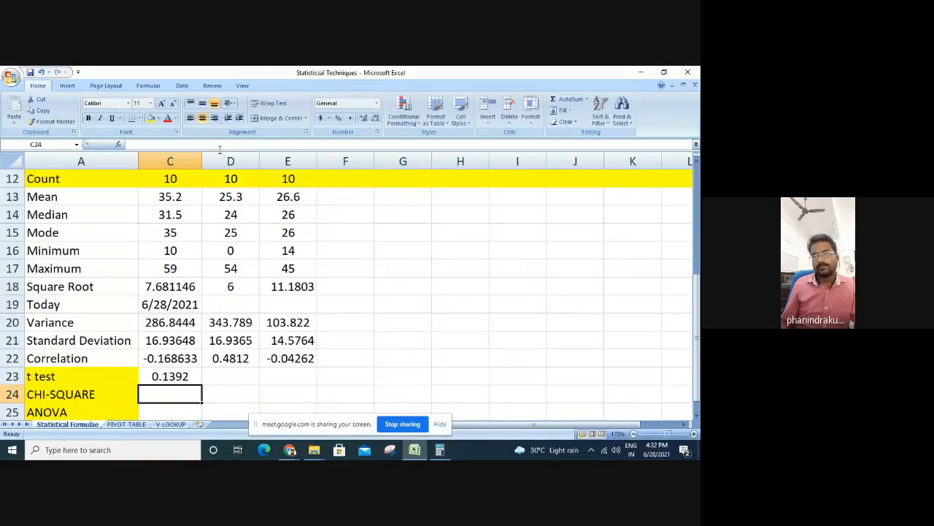
Try the type 2 t test of the X and Y data in C24 with =TTEST(C2:C11,D2:D11,1,2), and clear the cell again
left_click(218, 378)
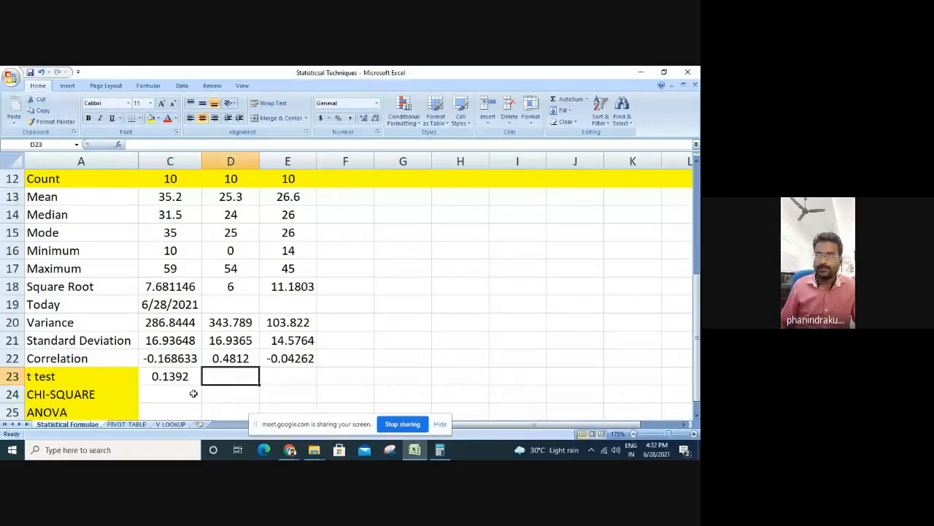
left_click(193, 393)
type("=tte")
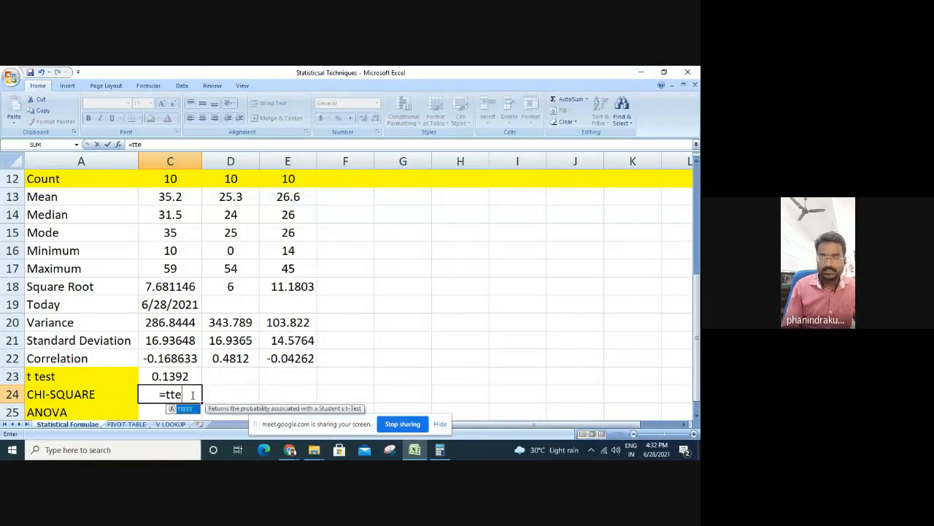
type("st(")
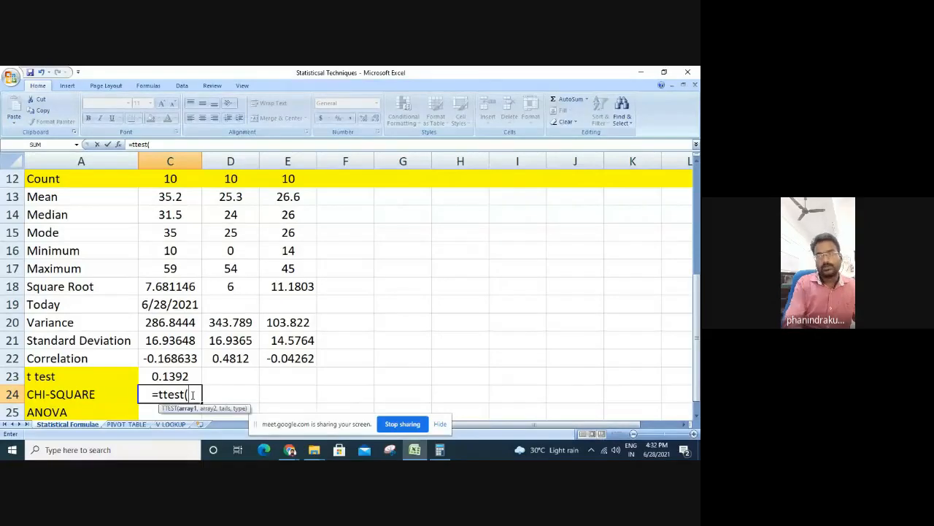
scroll(241, 346, "up", 4)
left_click_drag(179, 195, 192, 354)
type(",")
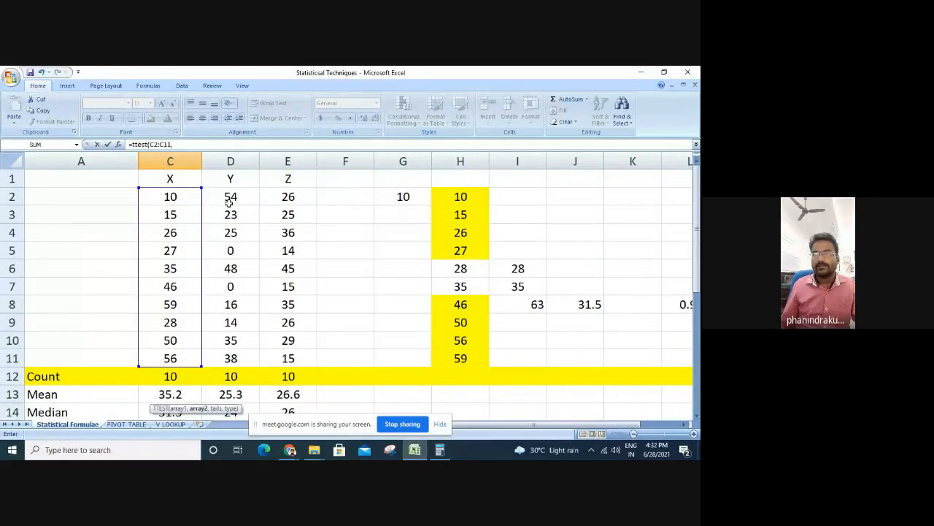
left_click_drag(229, 203, 234, 358)
type(",")
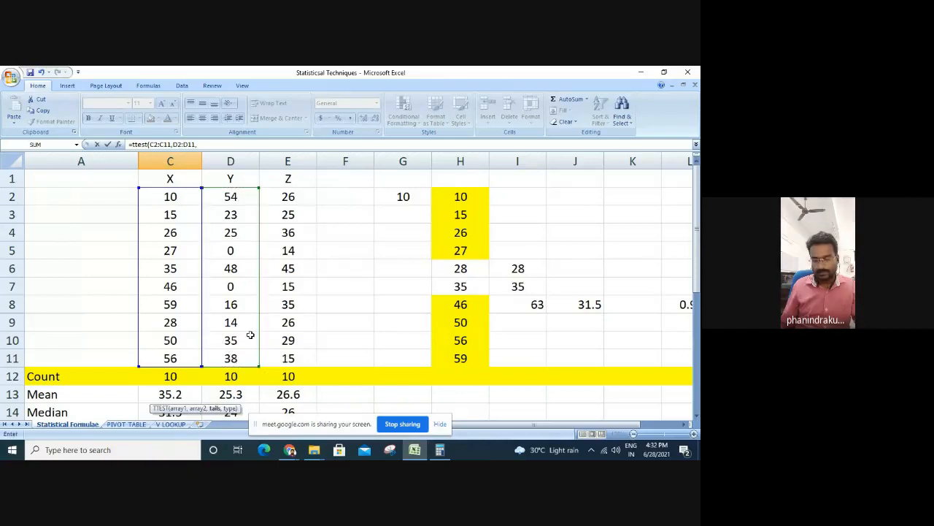
type("1,2")
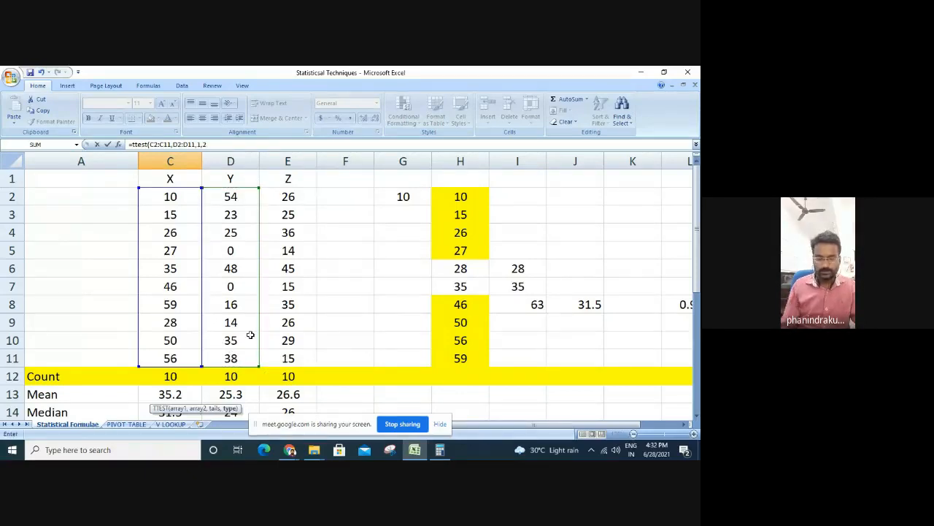
type(")")
key("Return")
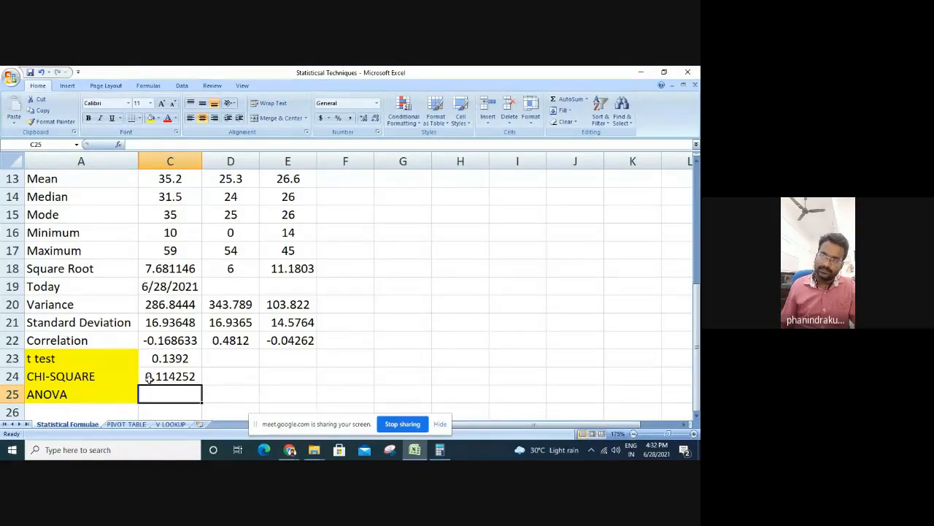
left_click(191, 376)
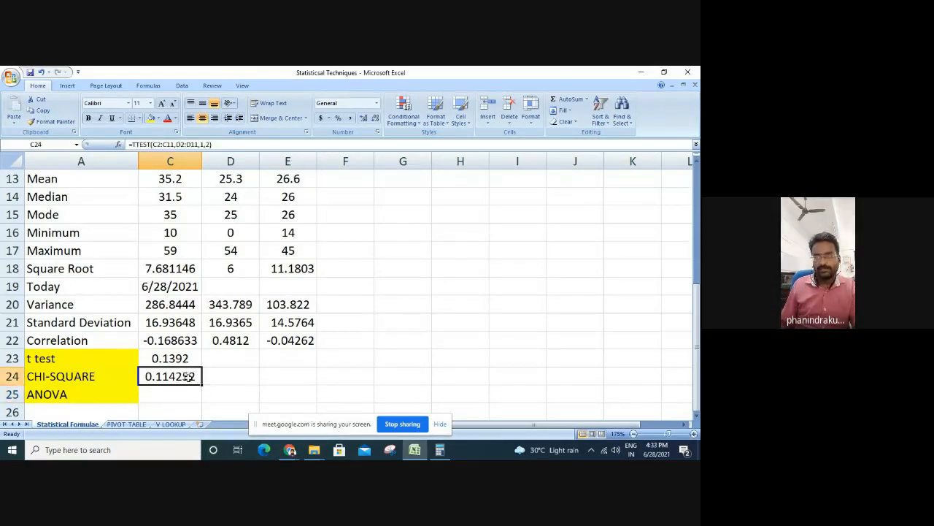
key("Delete")
Copy the t test formula from C23 into D23 and check which data ranges it uses
left_click(199, 365)
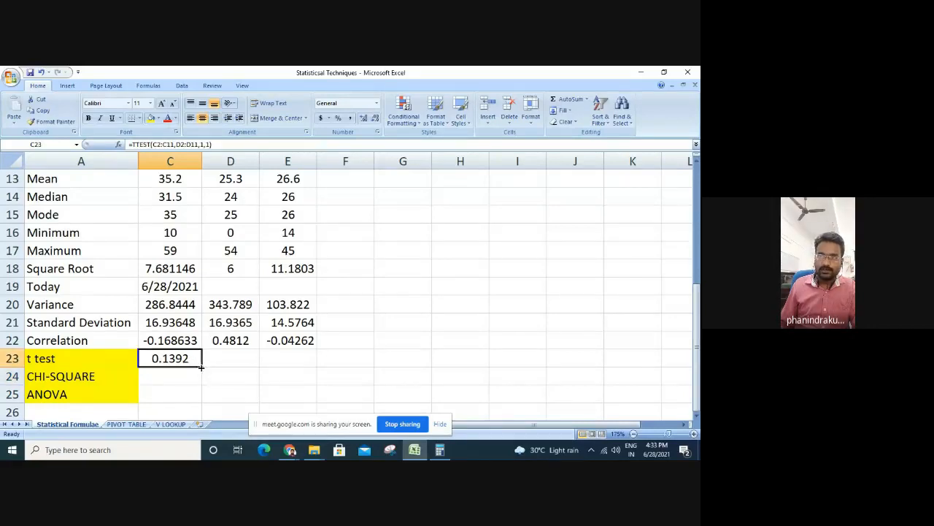
left_click_drag(201, 367, 254, 368)
double_click(234, 356)
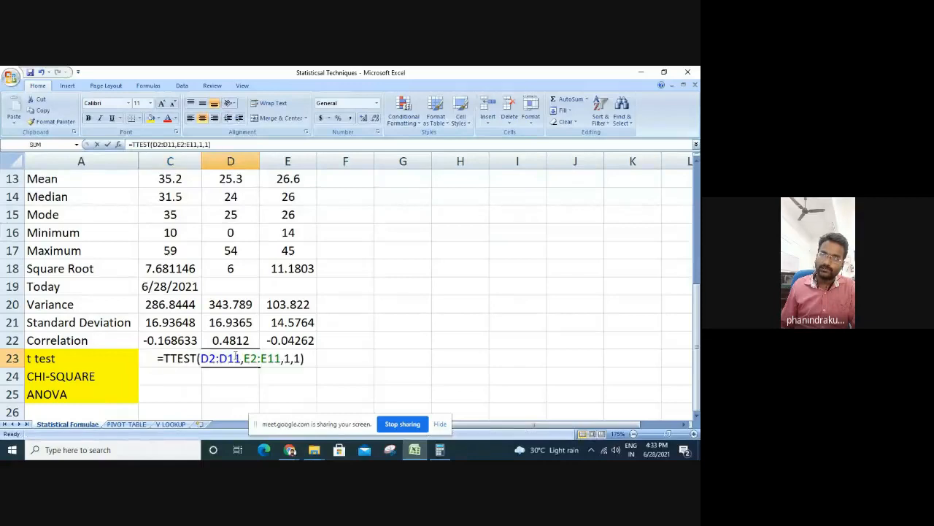
scroll(241, 363, "up", 4)
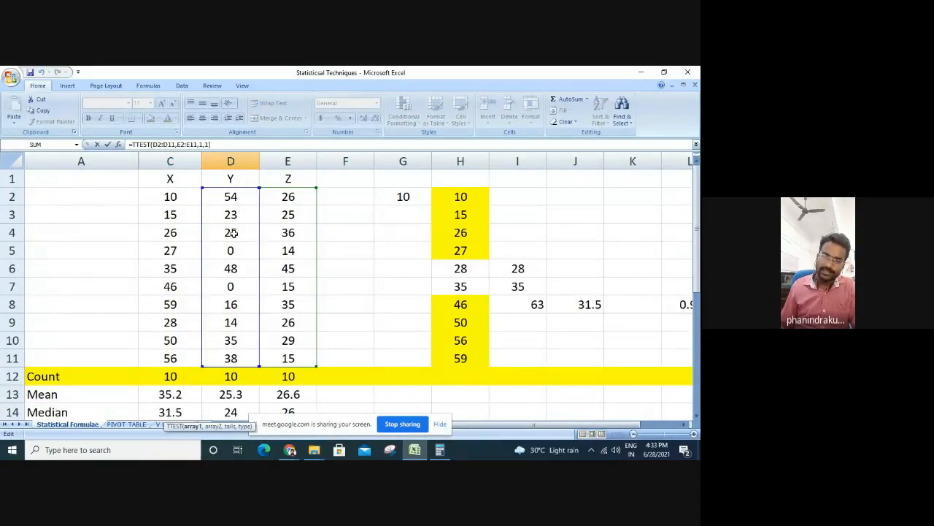
key("Escape")
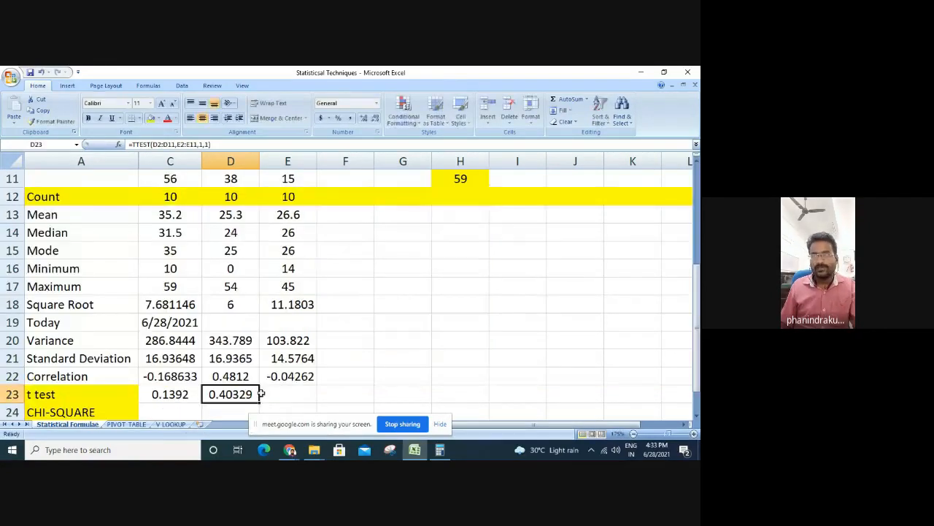
Extend the t test formula from D23 into E23 and look back at the source data columns
left_click_drag(259, 403, 288, 400)
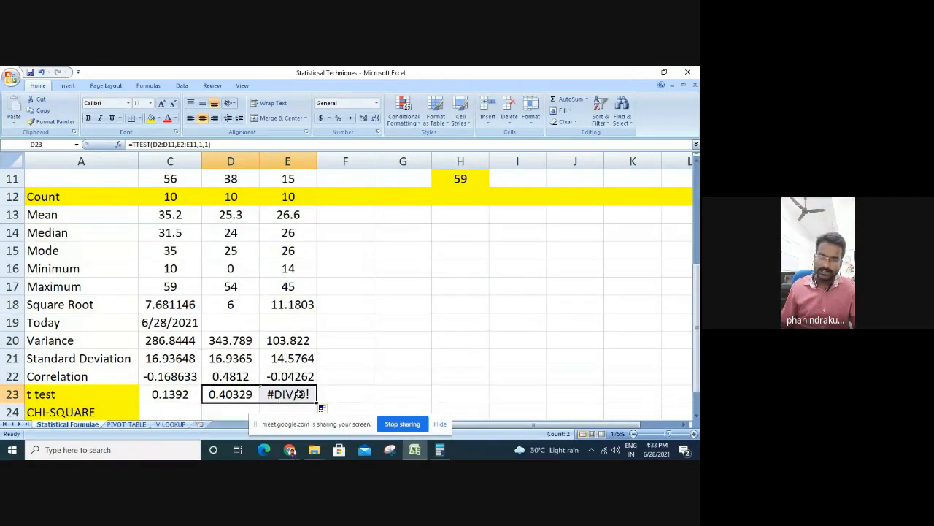
scroll(334, 313, "up", 4)
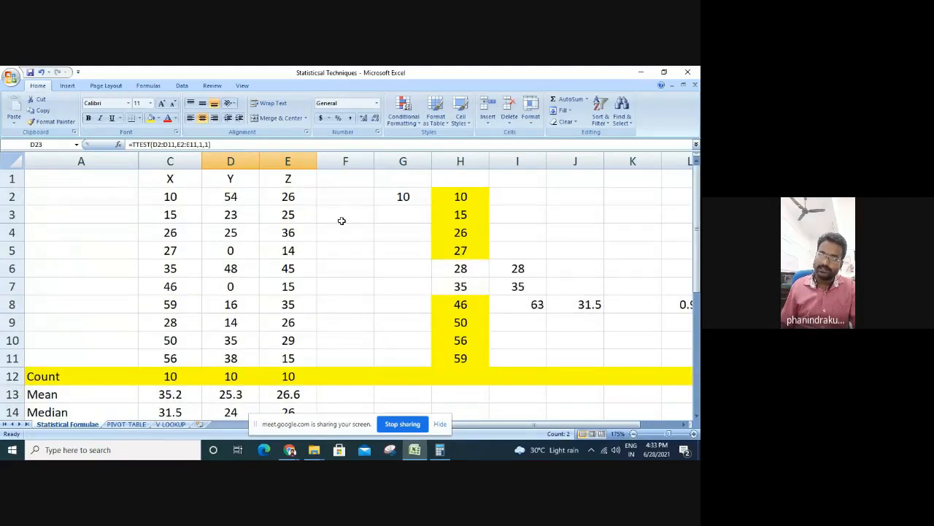
scroll(356, 333, "down", 5)
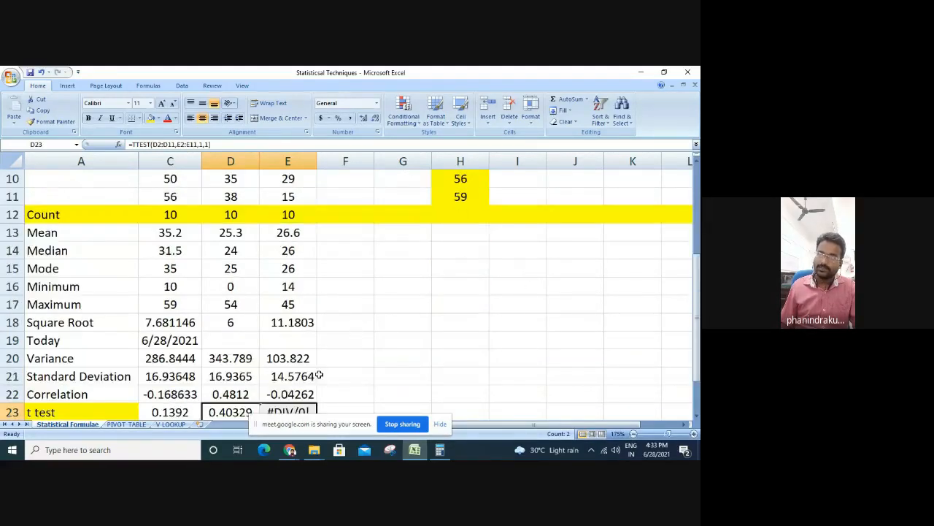
Change the second array of the t test formula in E23 to C2:C11 so it compares the Z and X data
double_click(291, 305)
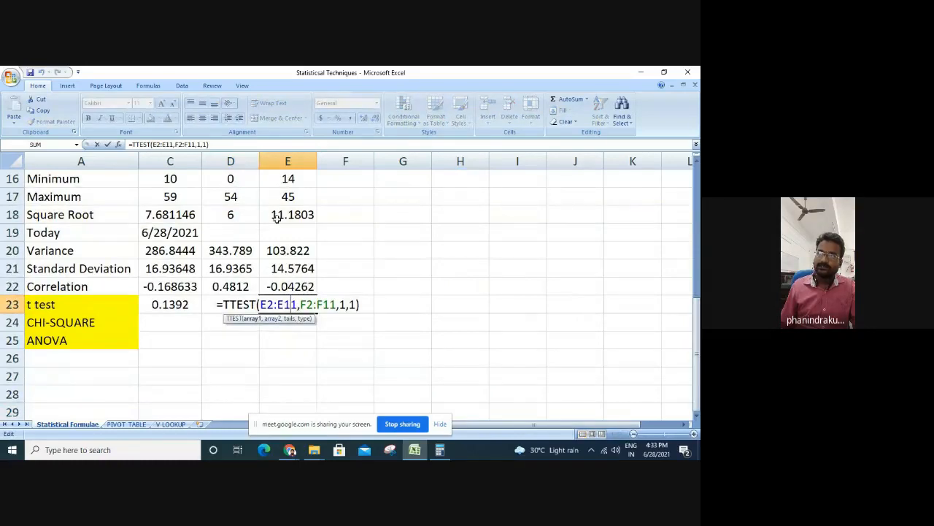
left_click(303, 307)
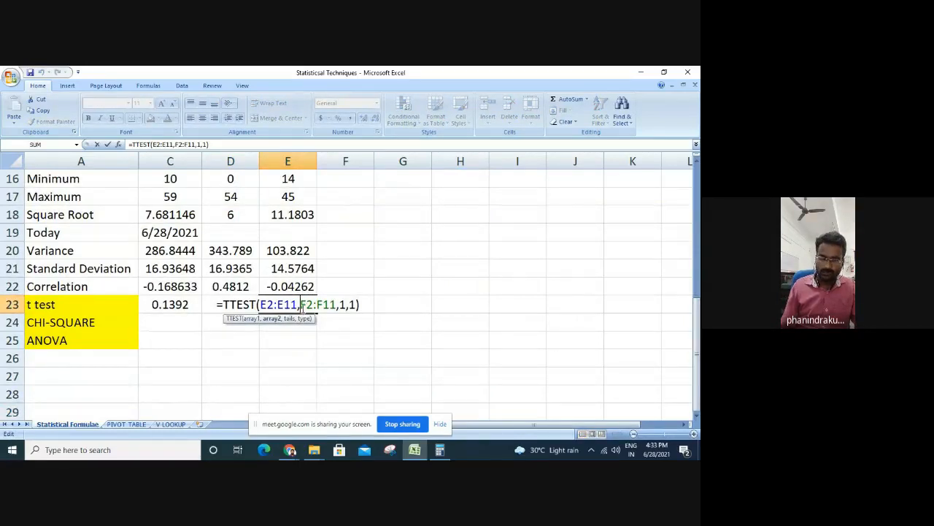
key("Delete")
type("C")
key("Right")
key("Right")
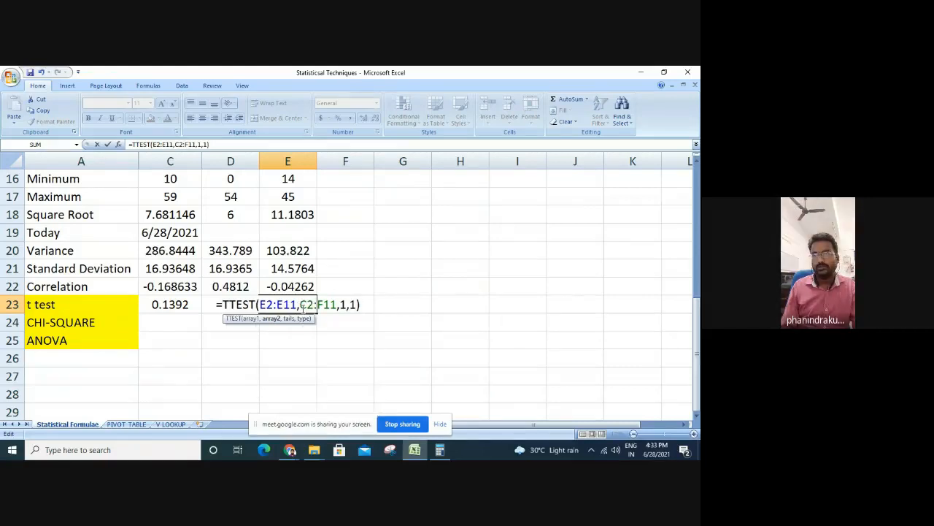
key("Delete")
type("C")
key("Escape")
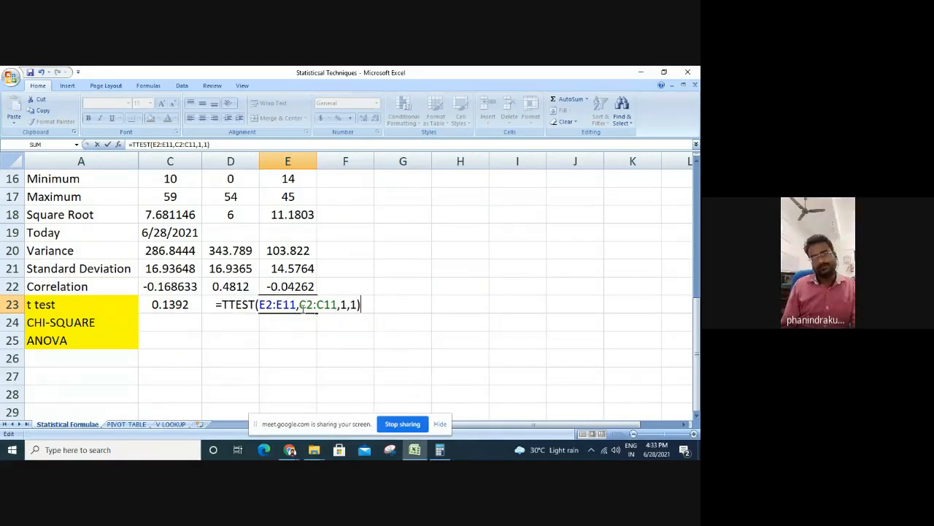
key("Return")
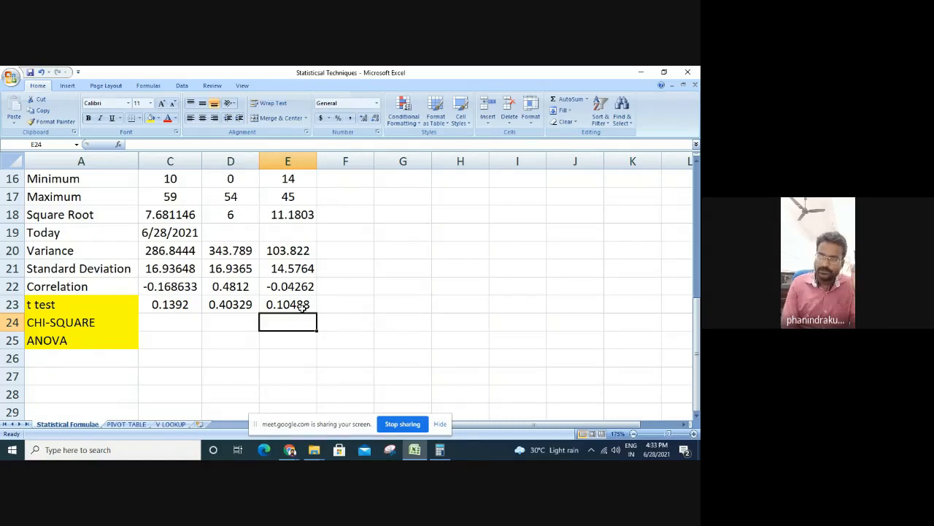
Calculate a two-tailed paired t test of the X and Y data in C24 with =TTEST(C2:C11,D2:D11,2,1)
key("Left")
key("Left")
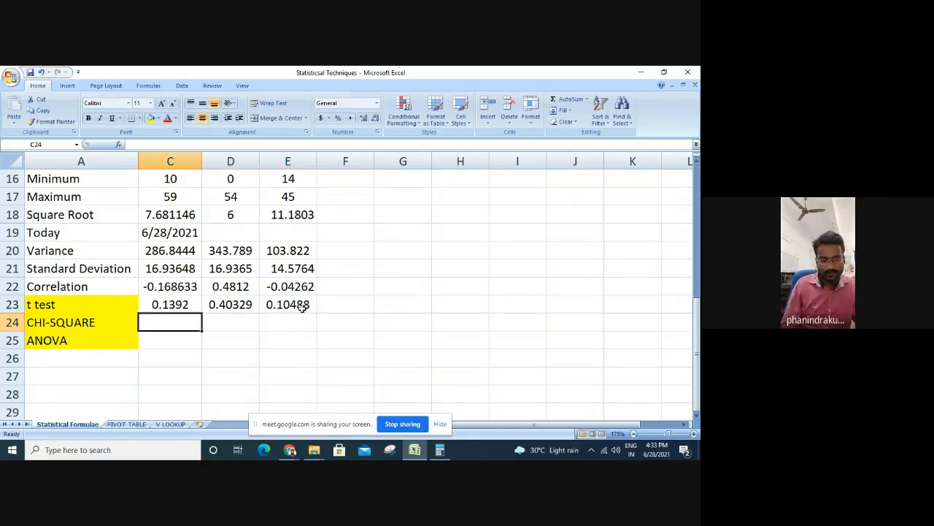
type("=ttes")
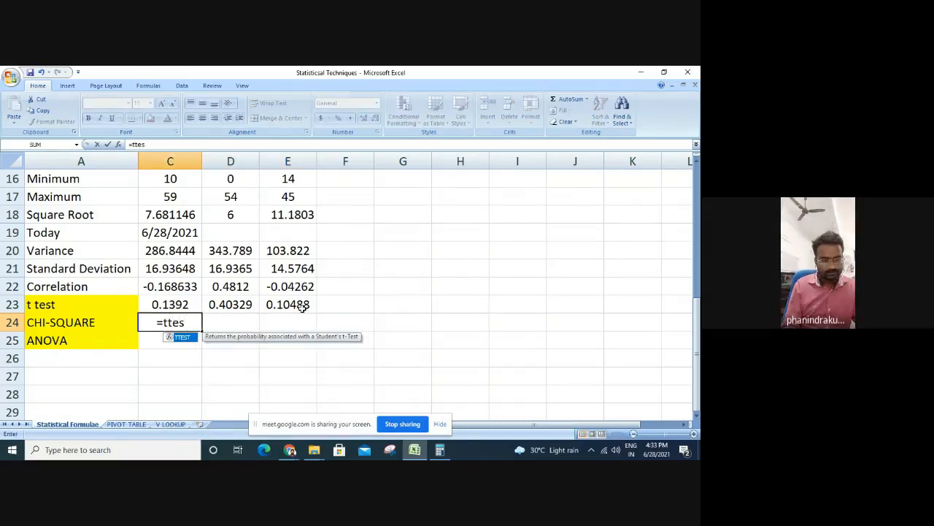
type("t(")
scroll(302, 306, "up", 5)
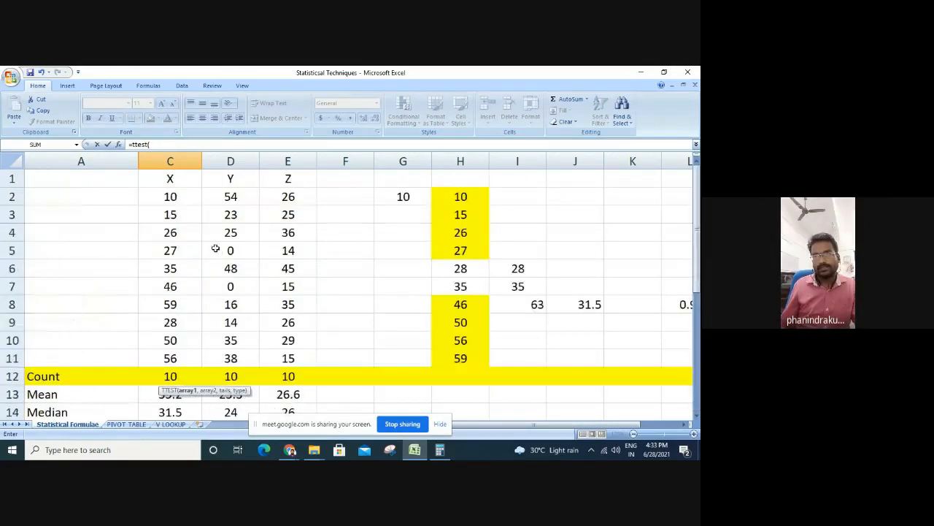
left_click_drag(181, 196, 185, 355)
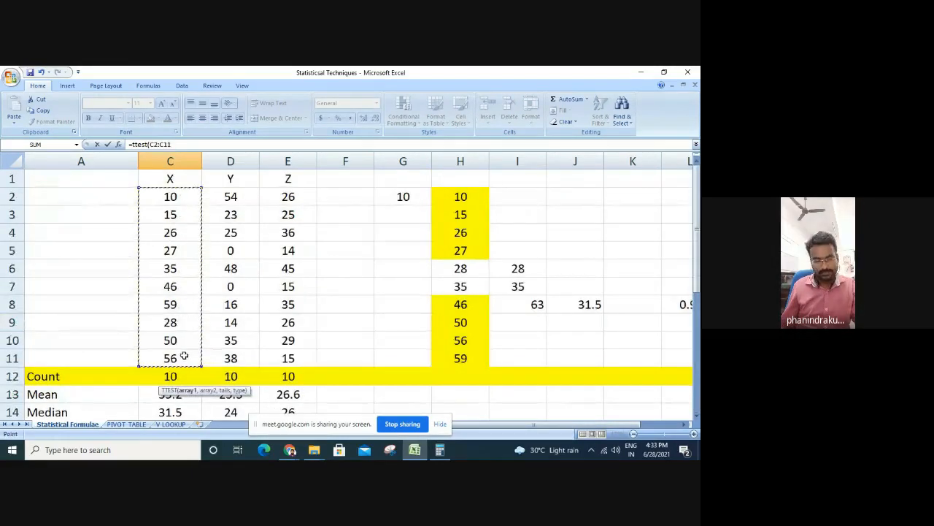
type(",")
left_click_drag(231, 198, 235, 358)
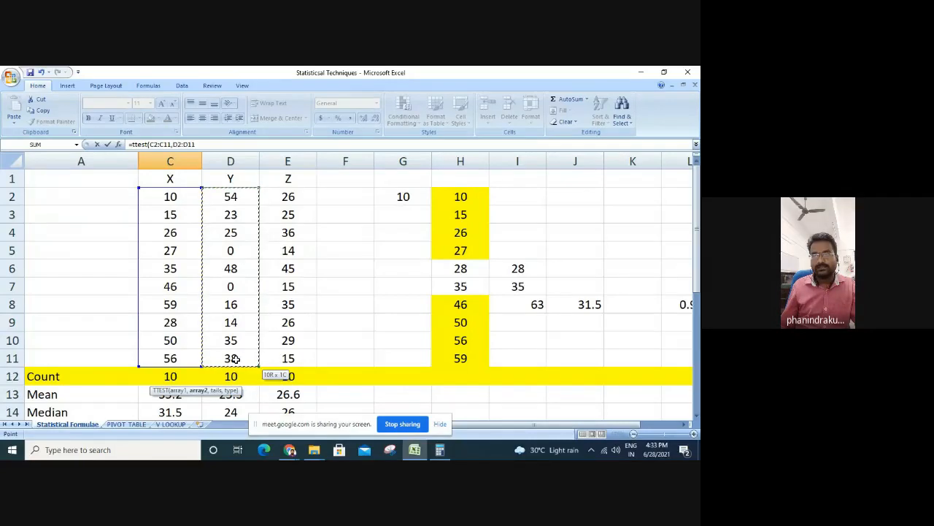
type(",2,1")
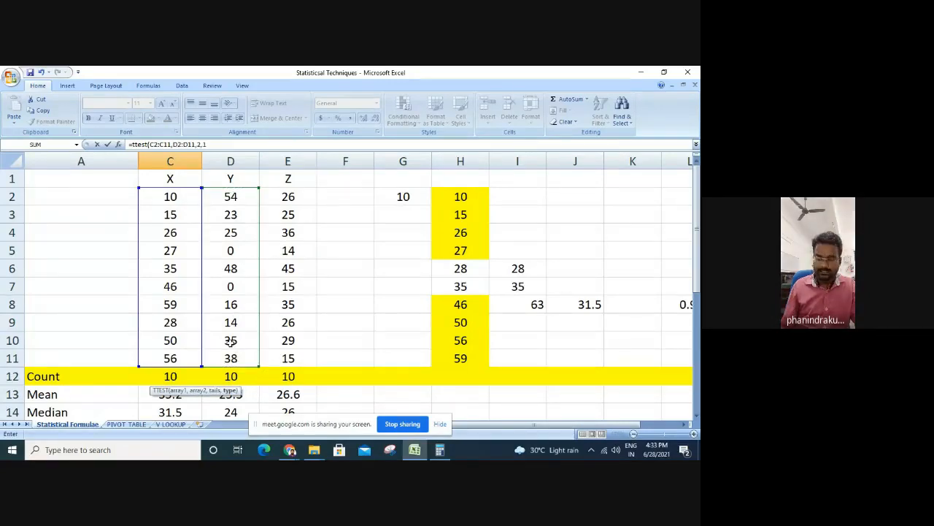
key("Return")
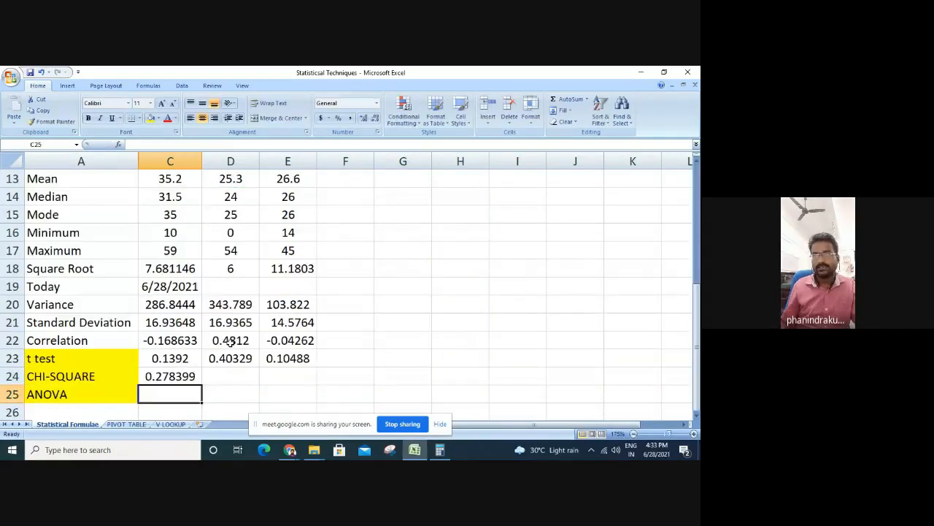
Replace the t test formula in C24 with a chi-square test of the X and Y data, =CHITEST(C2:C11,D2:D11)
left_click(156, 380)
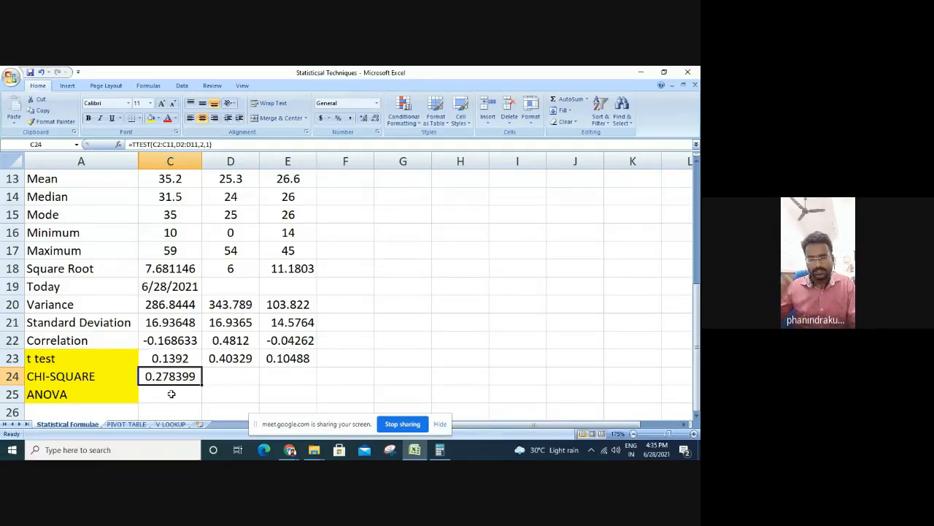
key("Delete")
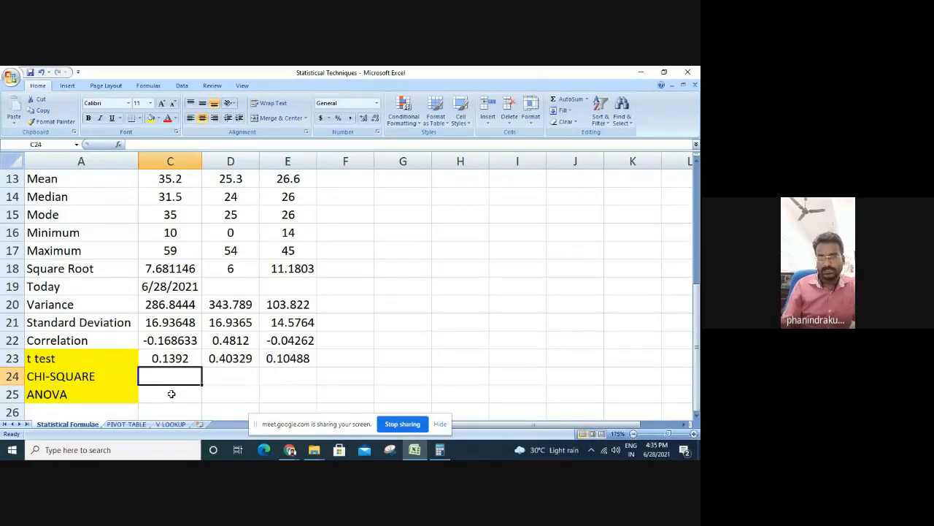
type("=chi")
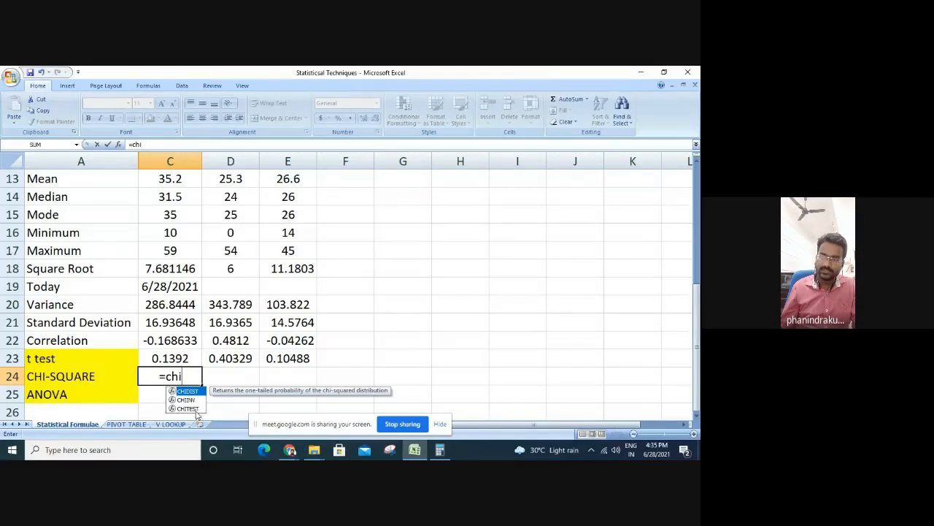
type("test")
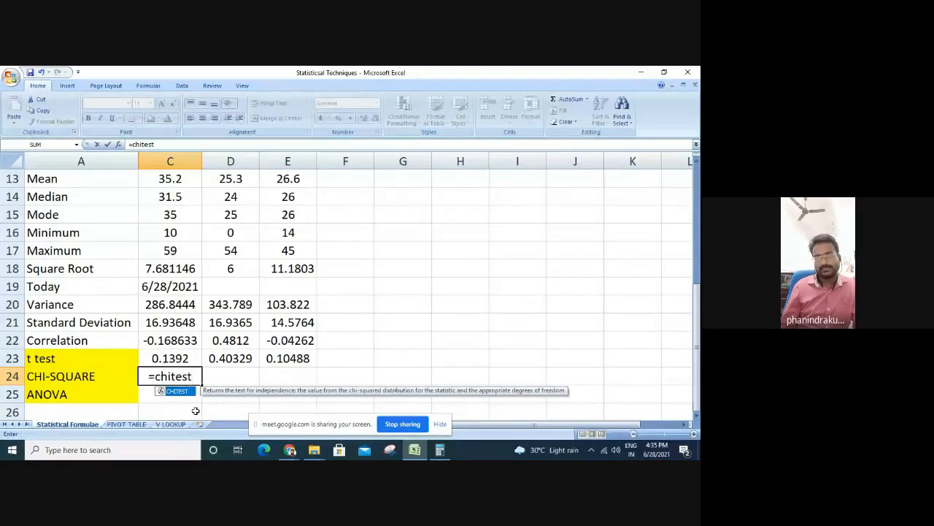
type("(")
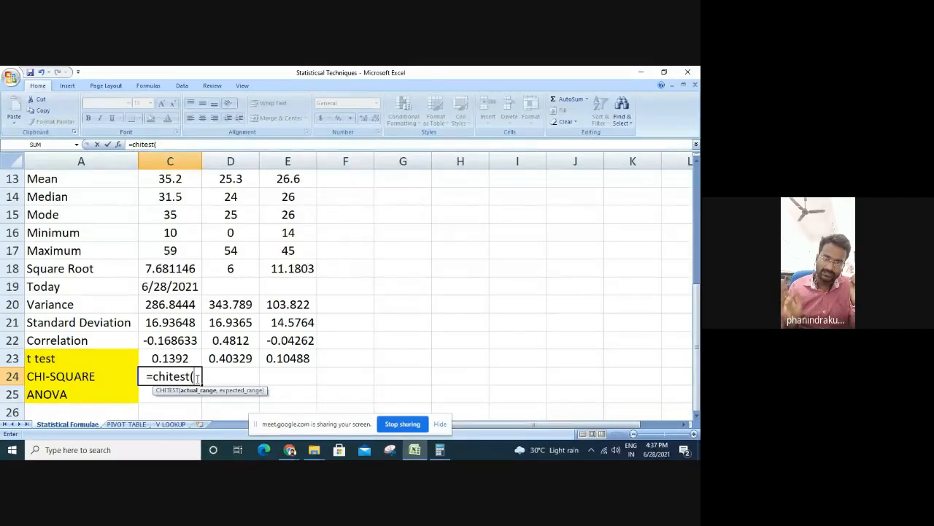
scroll(195, 376, "up", 4)
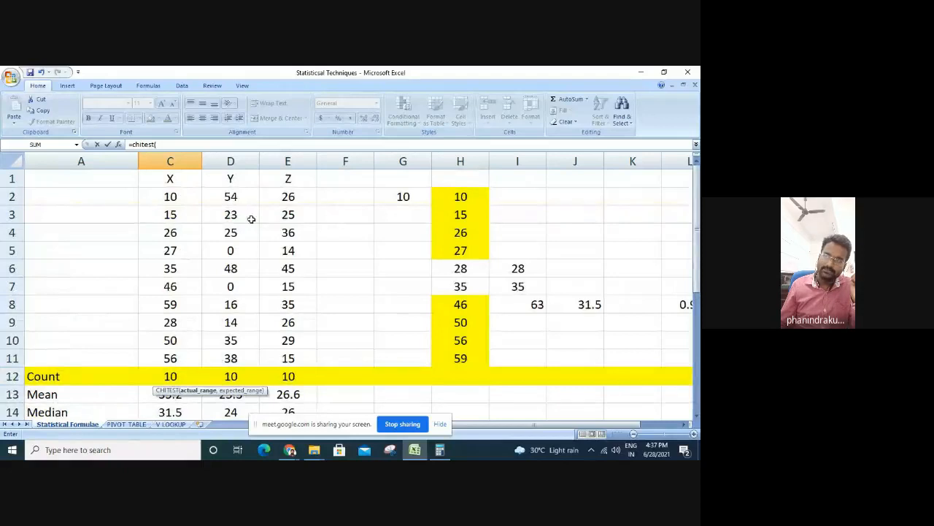
scroll(228, 289, "down", 5)
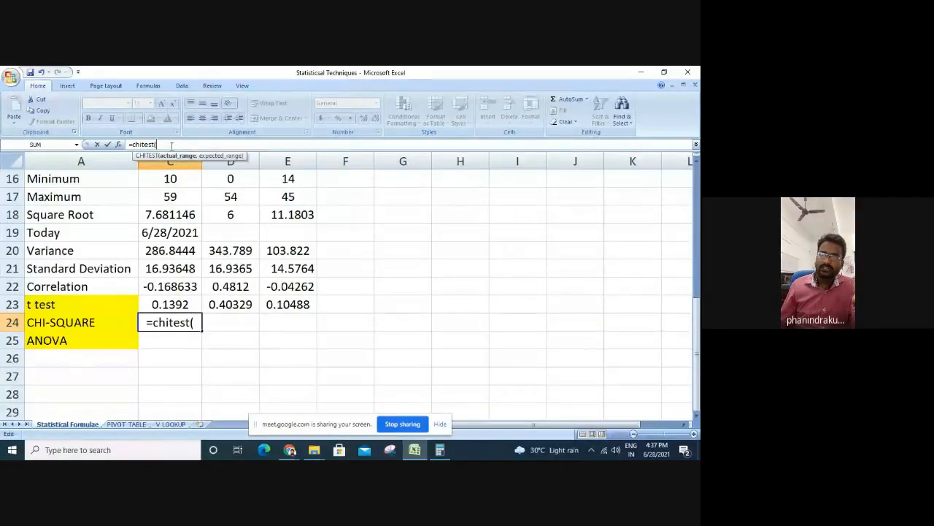
scroll(184, 202, "up", 3)
scroll(184, 202, "up", 2)
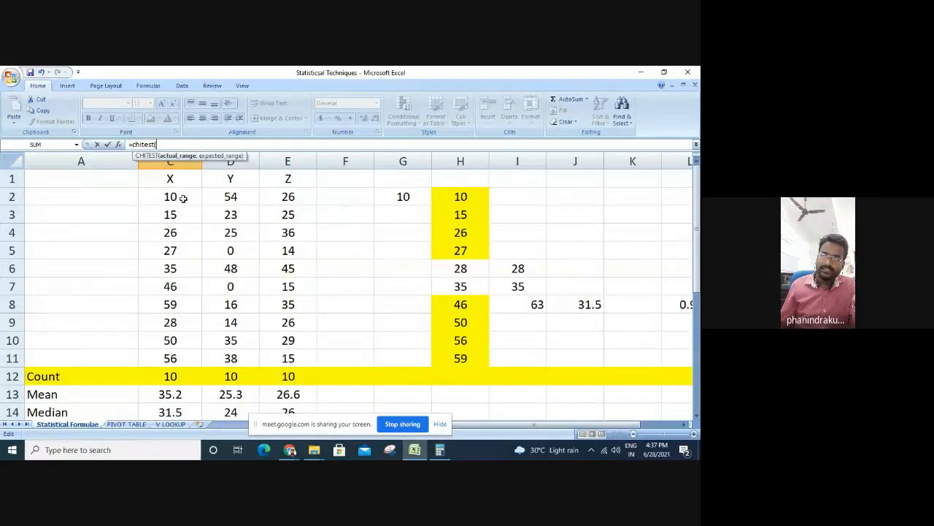
left_click_drag(184, 202, 192, 354)
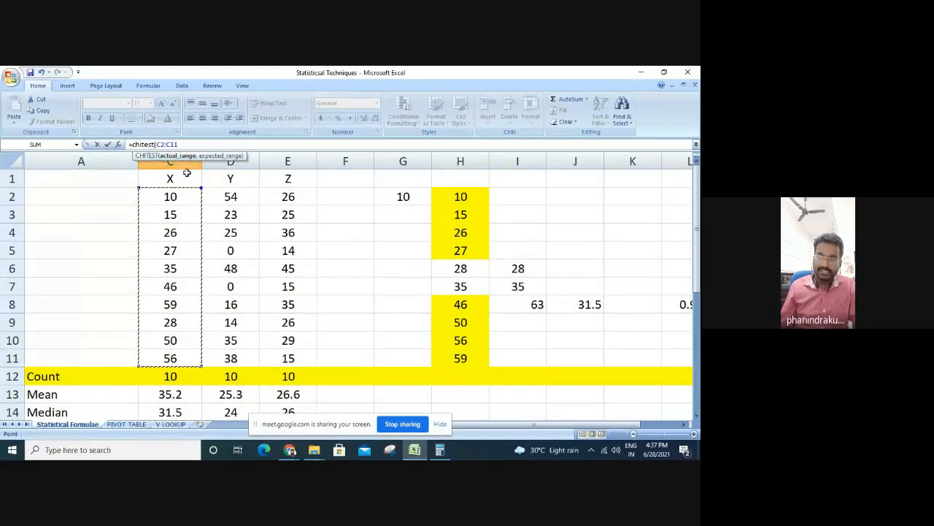
type(",")
left_click_drag(211, 198, 238, 357)
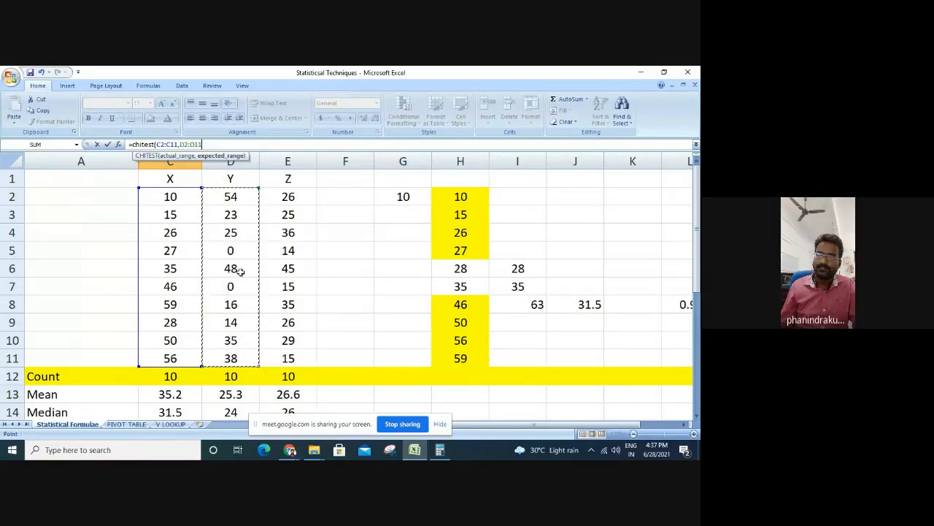
left_click(223, 146)
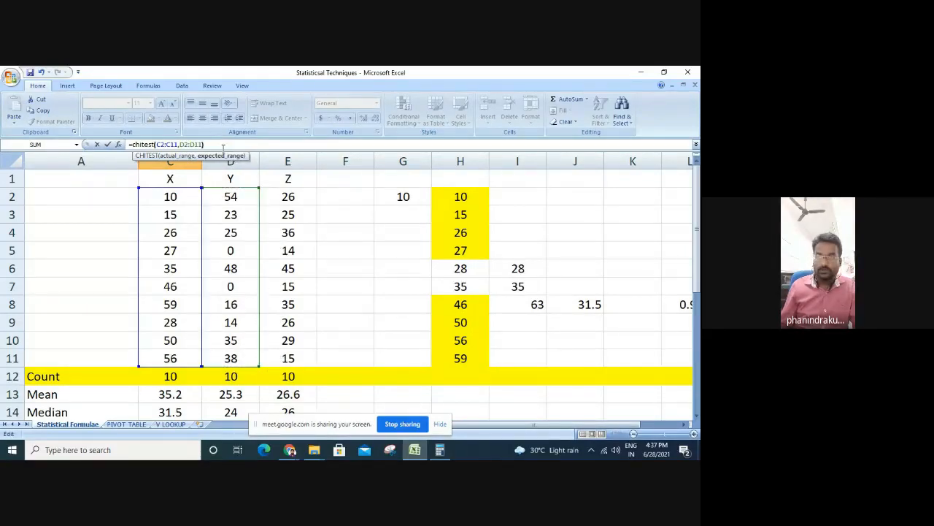
key("Return")
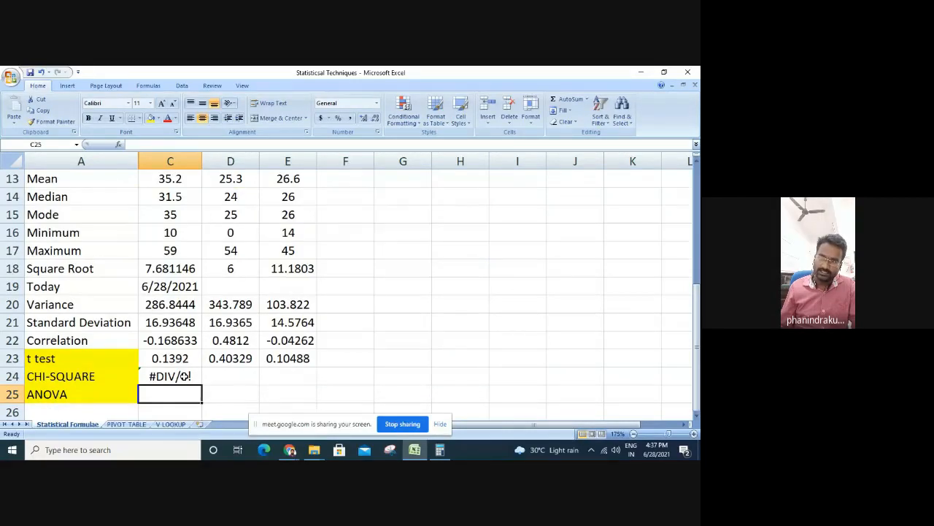
Clear the formula from C24 and look back over the source data columns
left_click(185, 376)
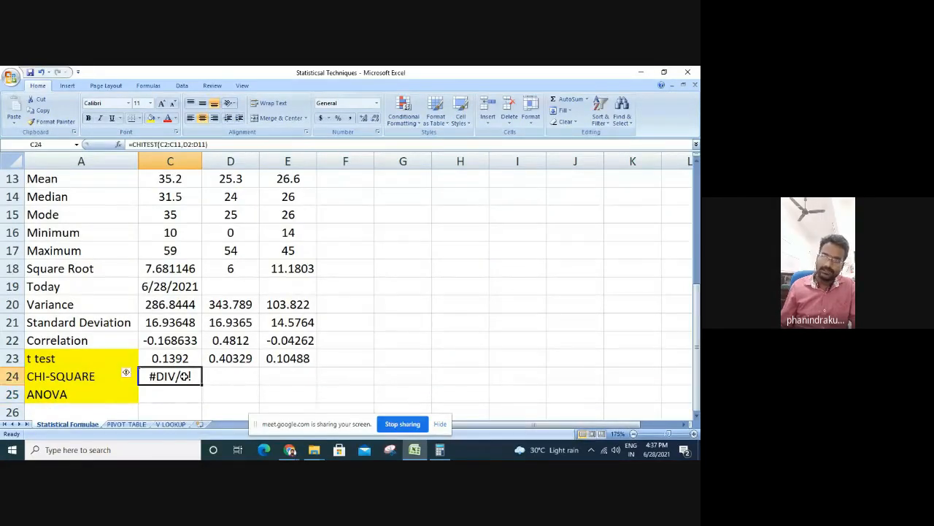
key("Delete")
scroll(403, 332, "up", 3)
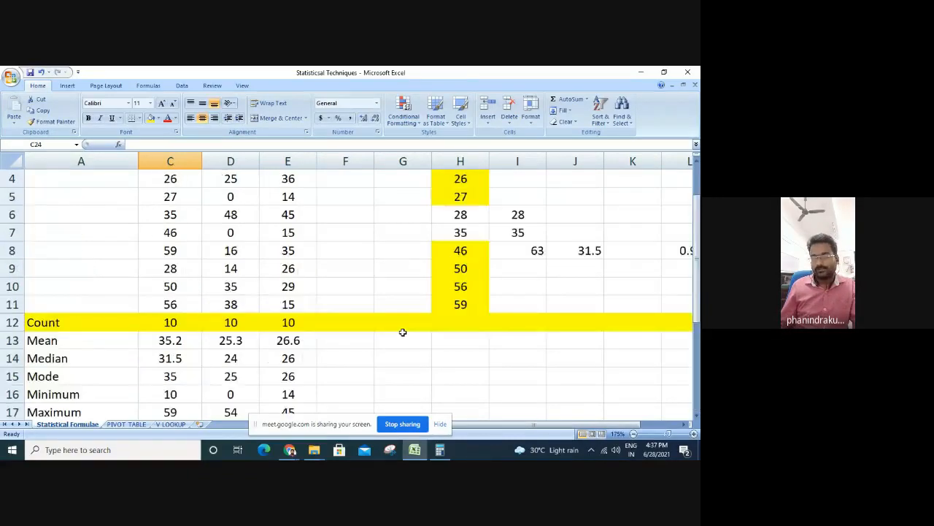
scroll(402, 332, "up", 1)
scroll(408, 332, "down", 5)
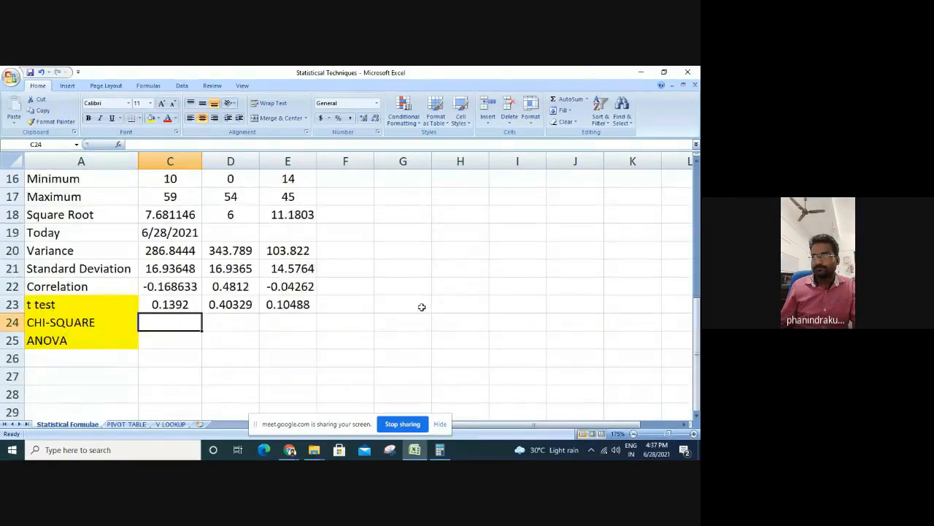
scroll(409, 299, "down", 1)
Enter the sample values 10, 12, 14, 15, 17, 15 and 18 down cells G25 to G31
left_click(389, 290)
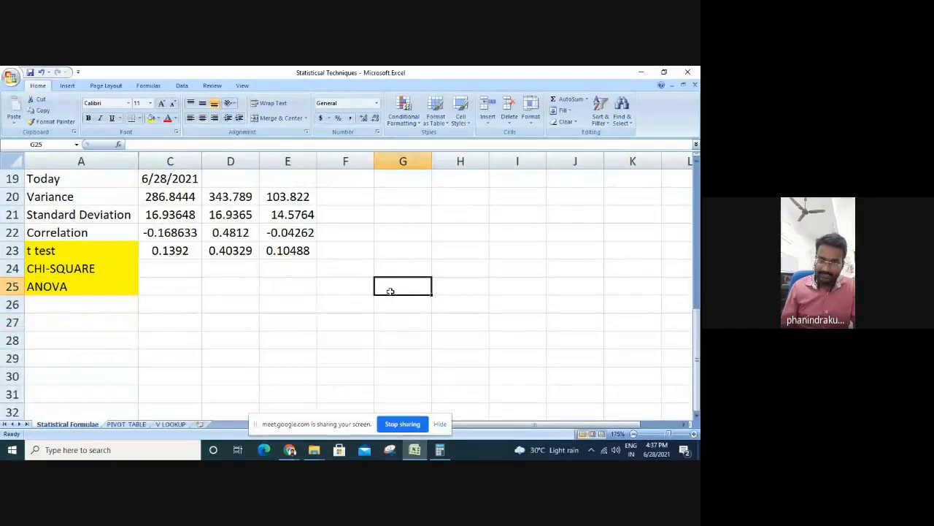
type("10")
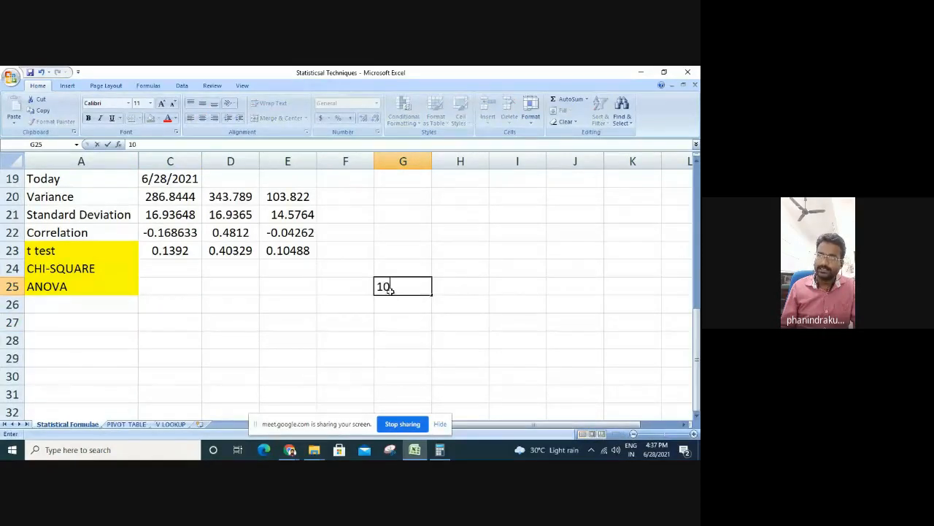
key("Return")
type("12")
key("Return")
type("14")
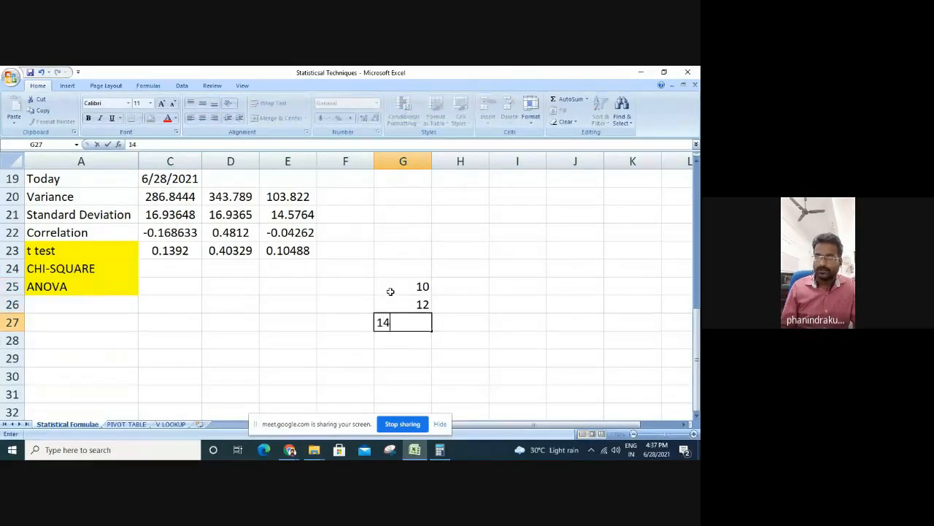
key("Return")
type("15")
key("Return")
type("17")
key("Return")
type("15")
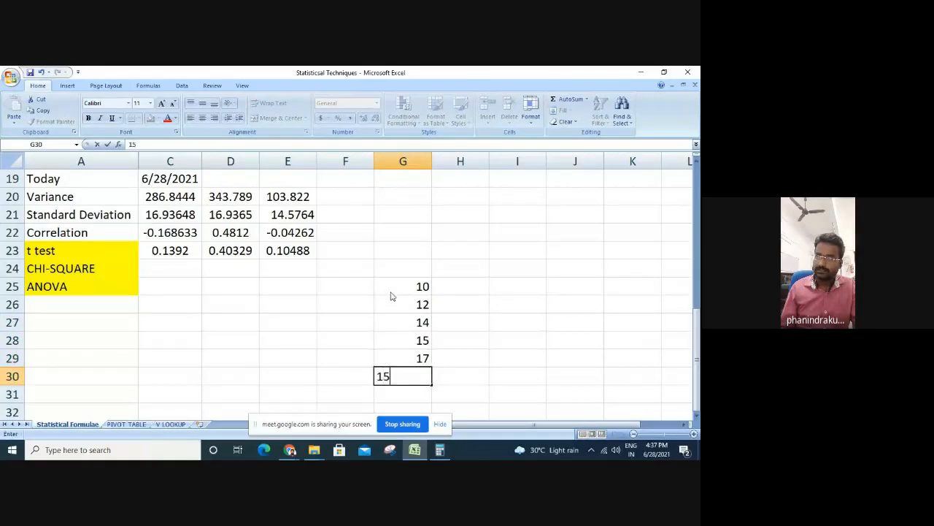
key("Return")
type("18")
key("Return")
Fill cells H25 to H31 beside the sample values with 10 in every row
key("Up")
key("Up")
key("Up")
key("Up")
key("Up")
key("Up")
key("Up")
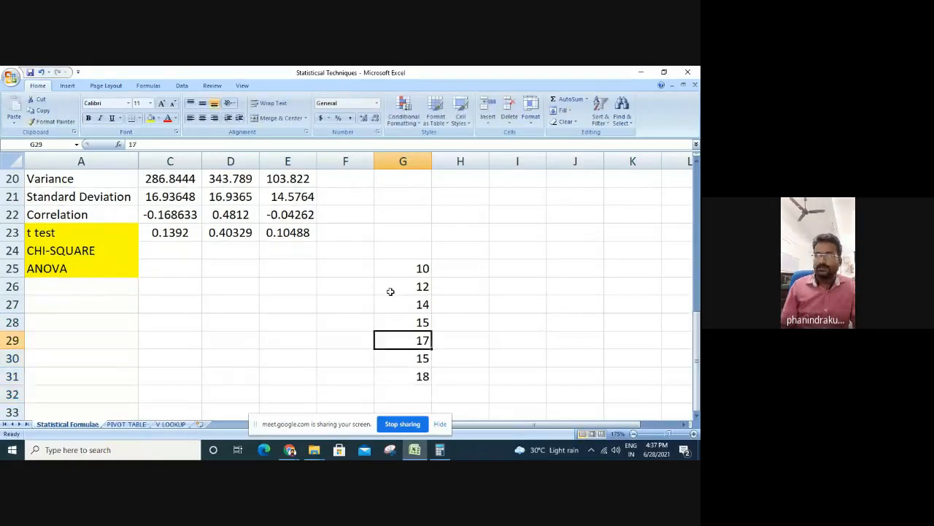
key("Right")
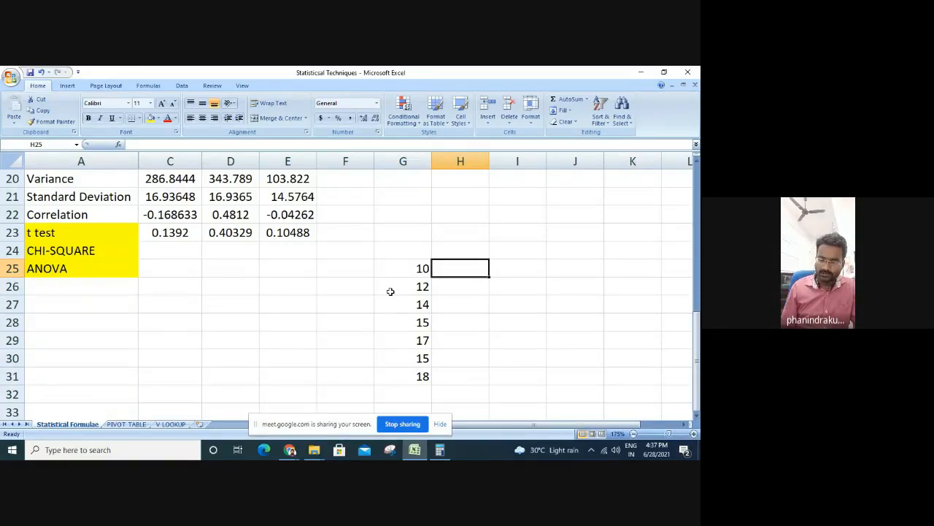
type("10")
key("Return")
type("10")
key("Return")
type("10")
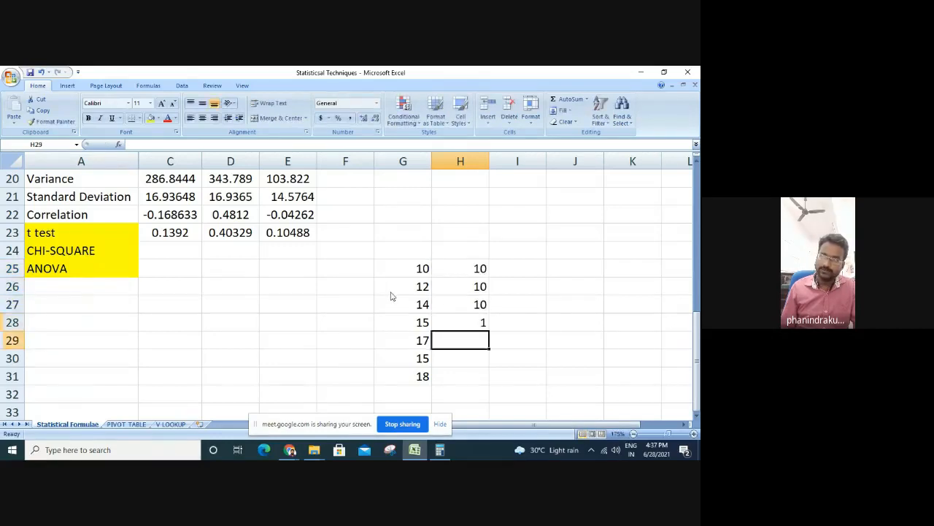
type(" 10 0 1")
key("Up")
key("Up")
type("10")
key("Return")
type("10")
key("Return")
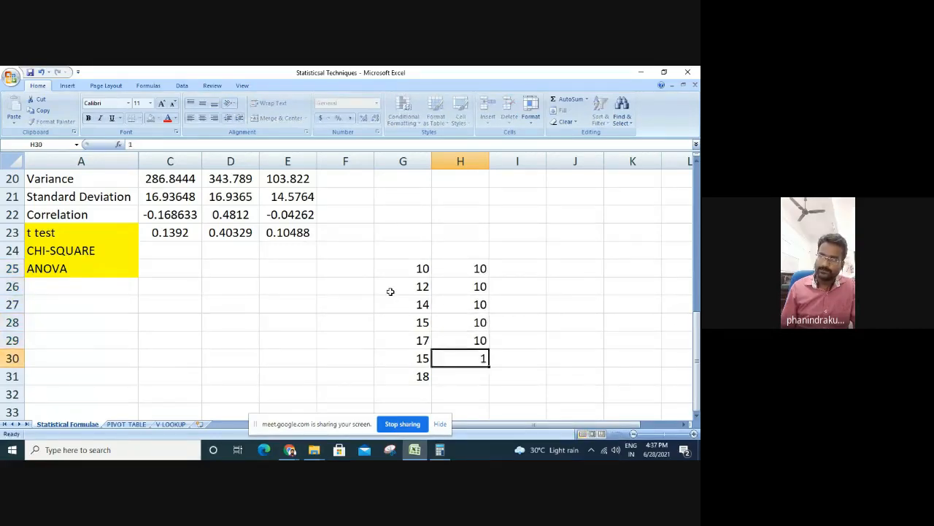
type("10")
key("Return")
type("10")
key("Return")
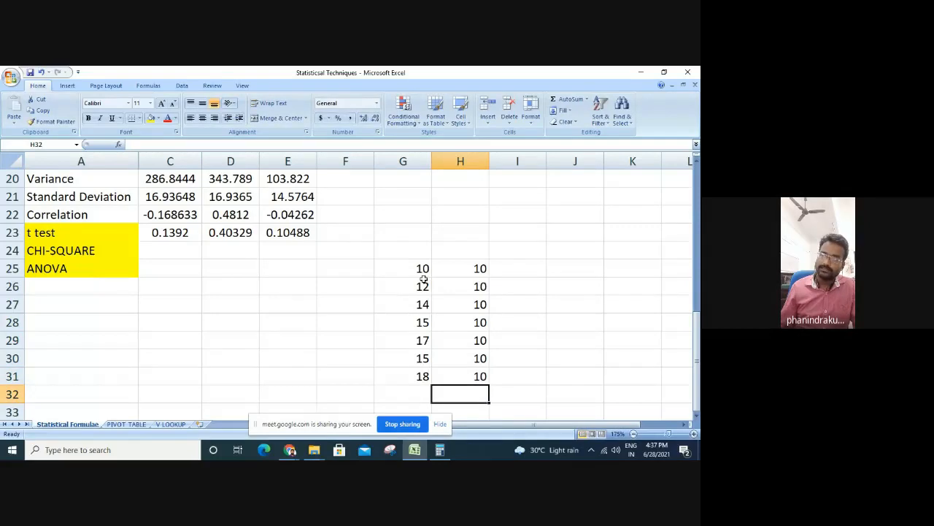
Compare the two sample columns and start a CHIDIST formula in G32 with G25:H31 as its first argument
left_click_drag(465, 269, 472, 376)
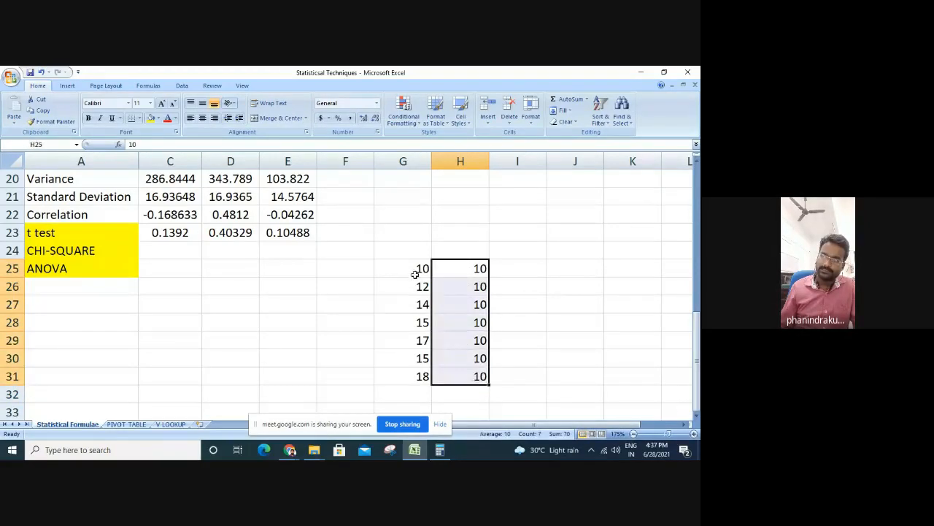
left_click_drag(421, 268, 421, 374)
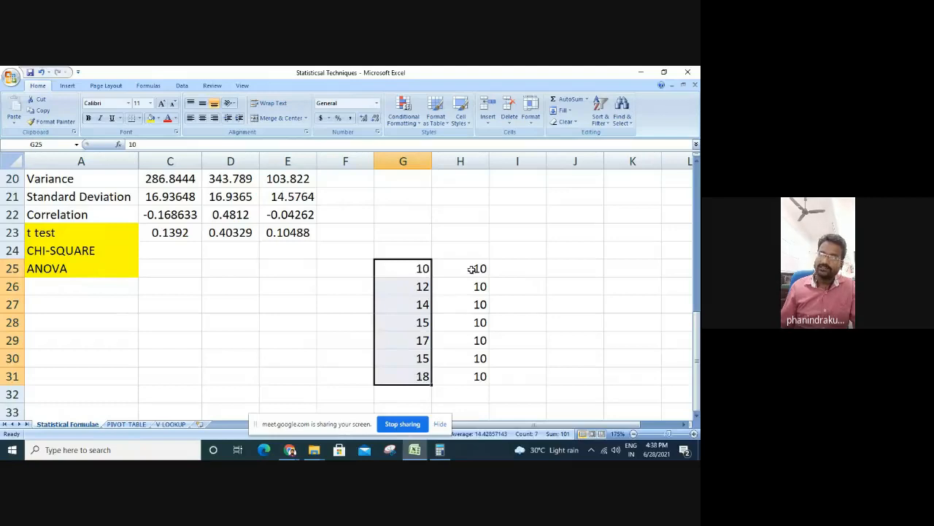
left_click_drag(475, 268, 482, 376)
left_click(428, 394)
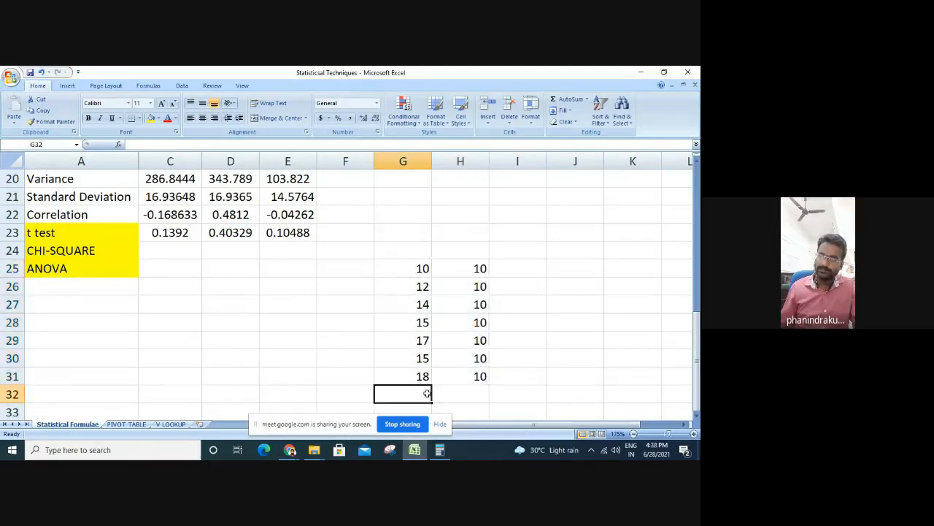
type("=chidist(")
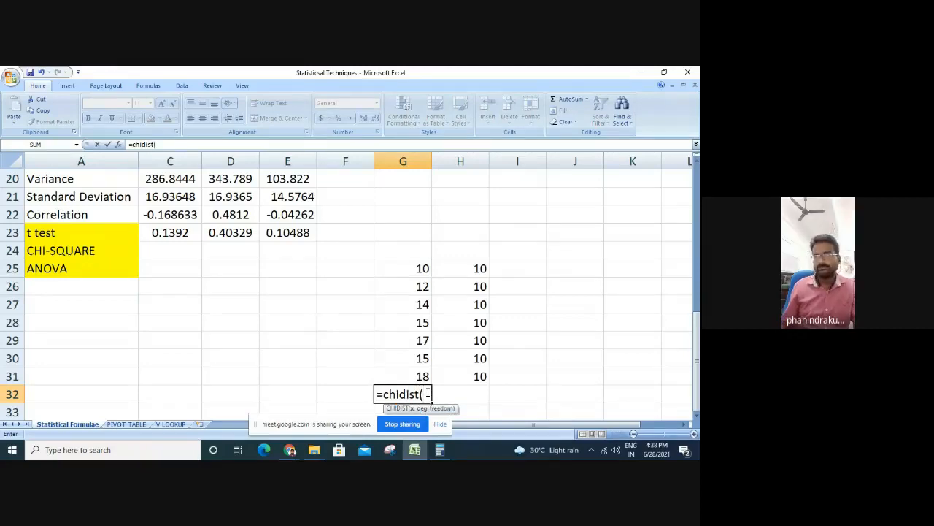
key("BackSpace")
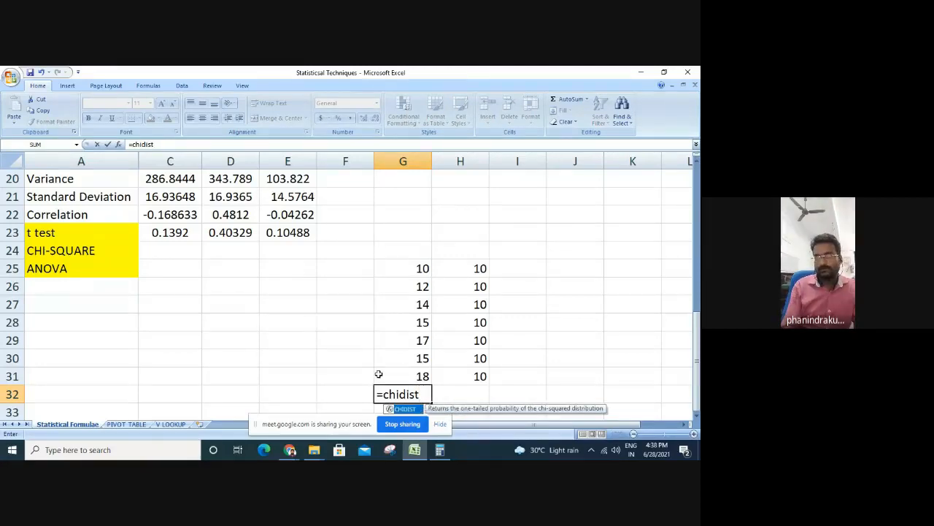
type("(")
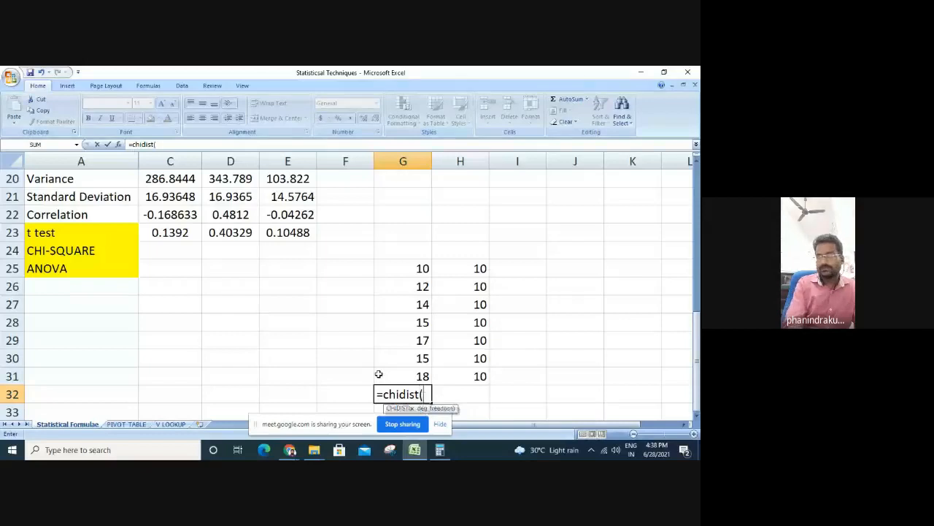
left_click(419, 270)
left_click_drag(419, 270, 461, 374)
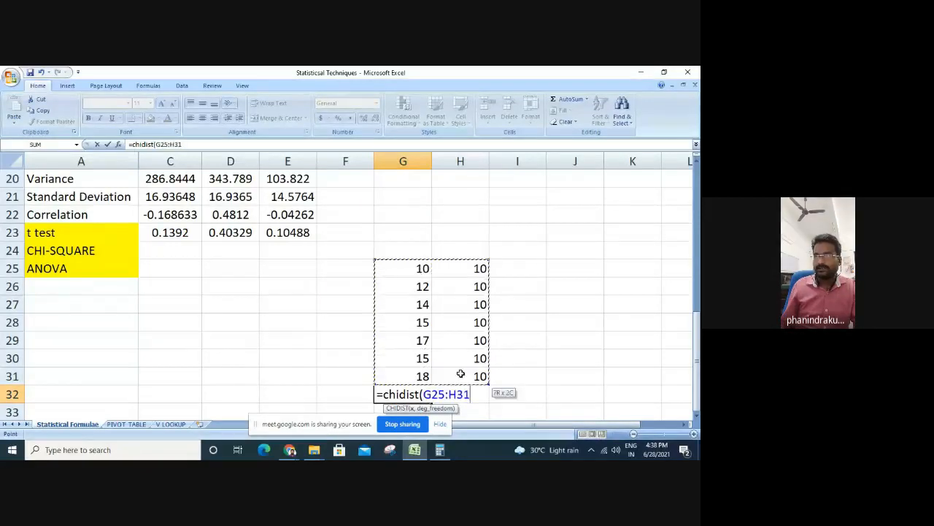
type(",")
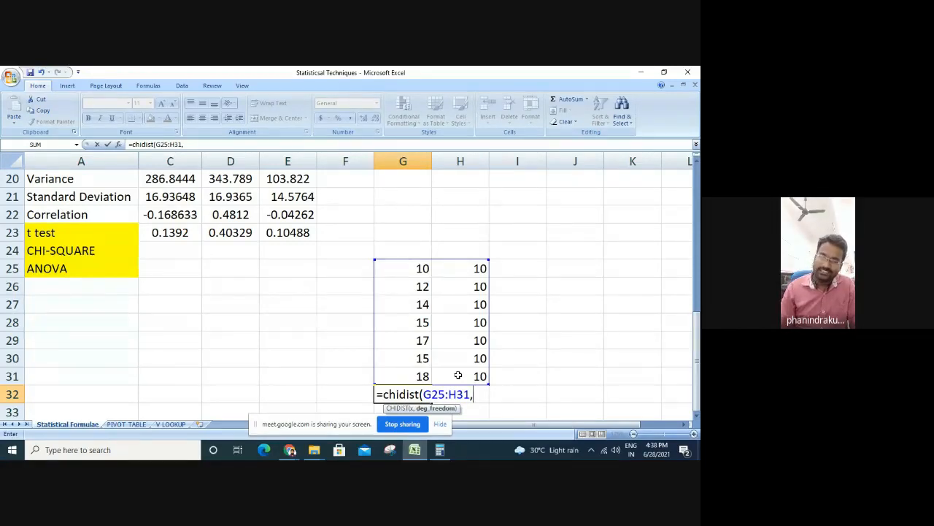
Strip the unfinished CHIDIST formula in G32 back to "=chi", removing the rest of the function name and the G25:H31 range
left_click(400, 394)
key("Delete")
key("Delete")
key("Delete")
key("Delete")
key("Delete")
key("Delete")
key("Delete")
key("Delete")
key("Delete")
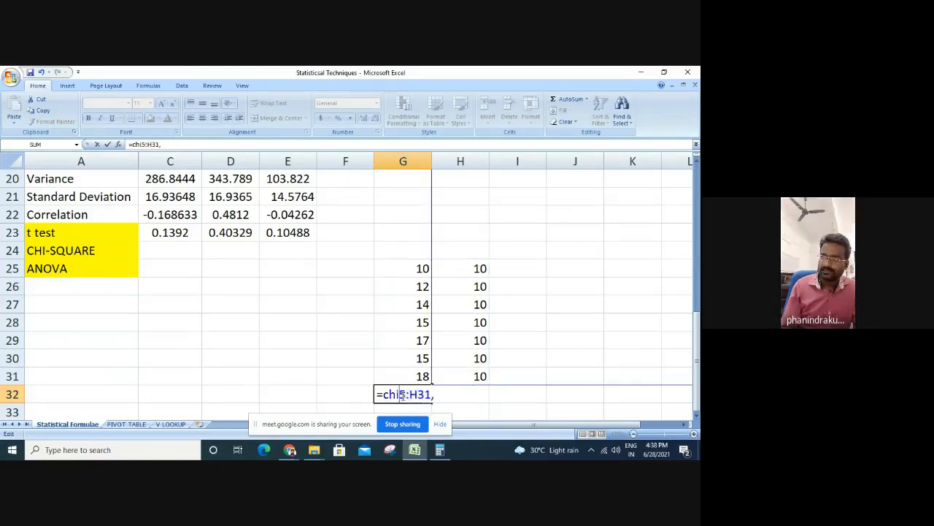
key("Delete")
key("Delete")
key("Delete")
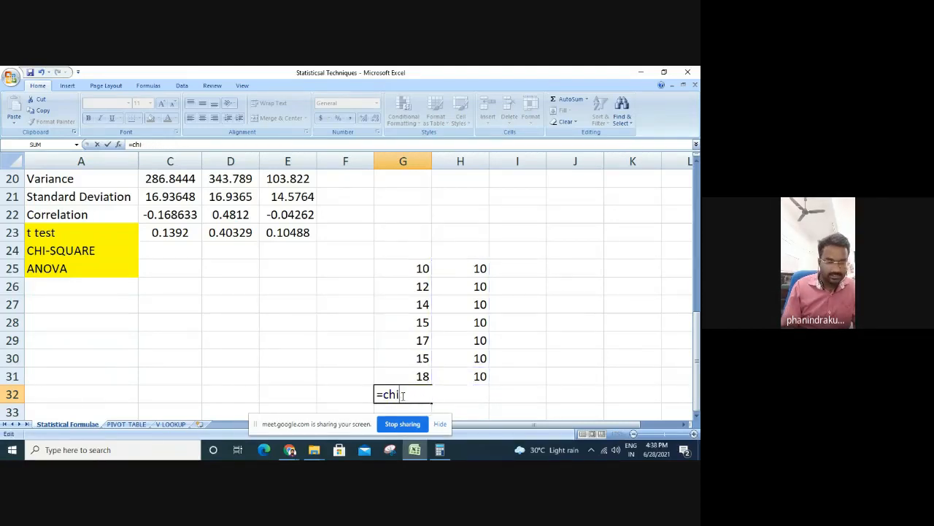
Complete the formula in G32 as CHITEST with G25:G31 as the actual range and H25:H31 as the expected range
type("t")
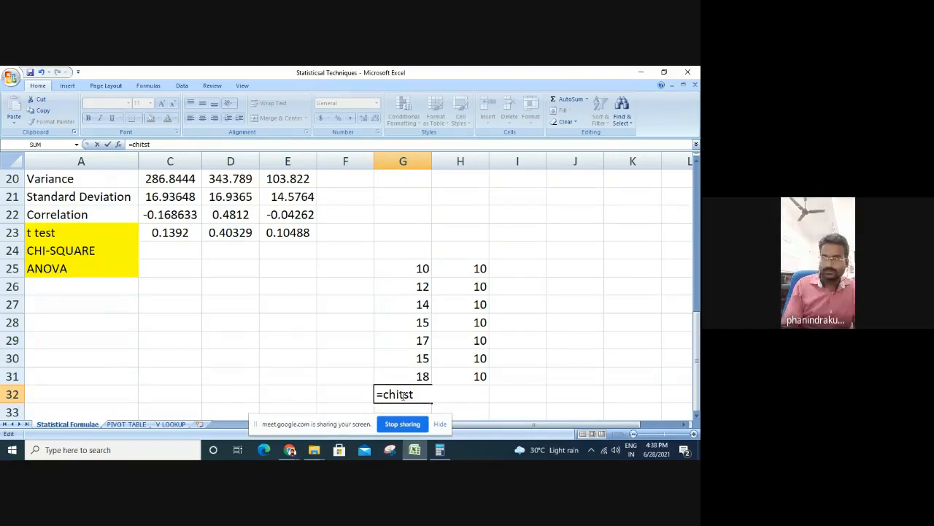
type("est(")
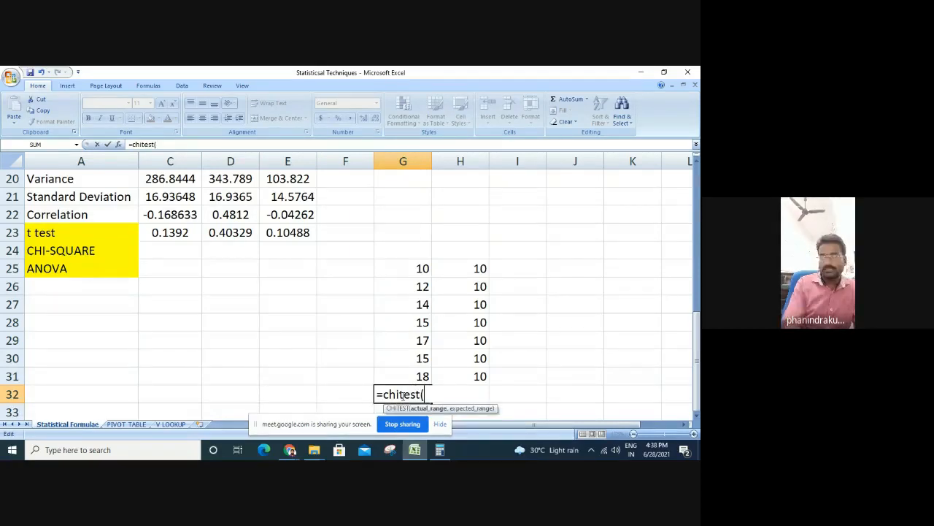
left_click_drag(403, 267, 406, 371)
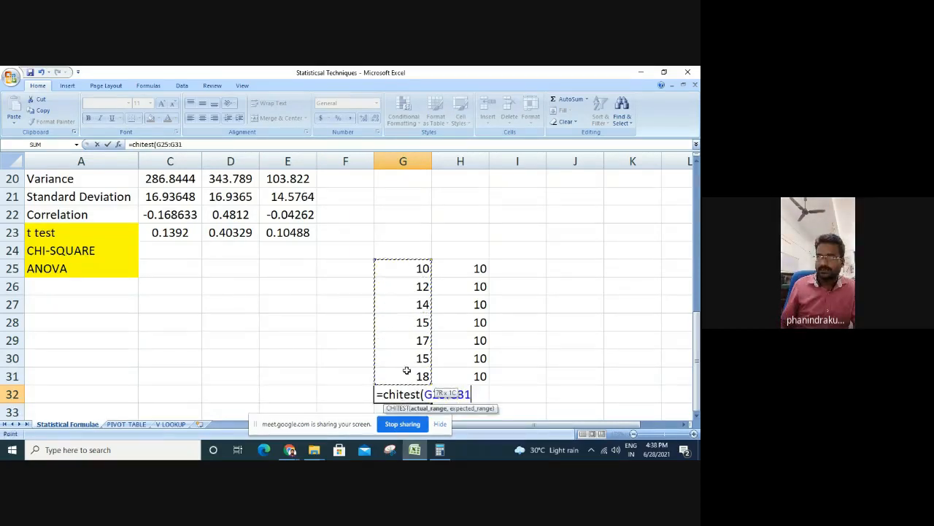
type(",")
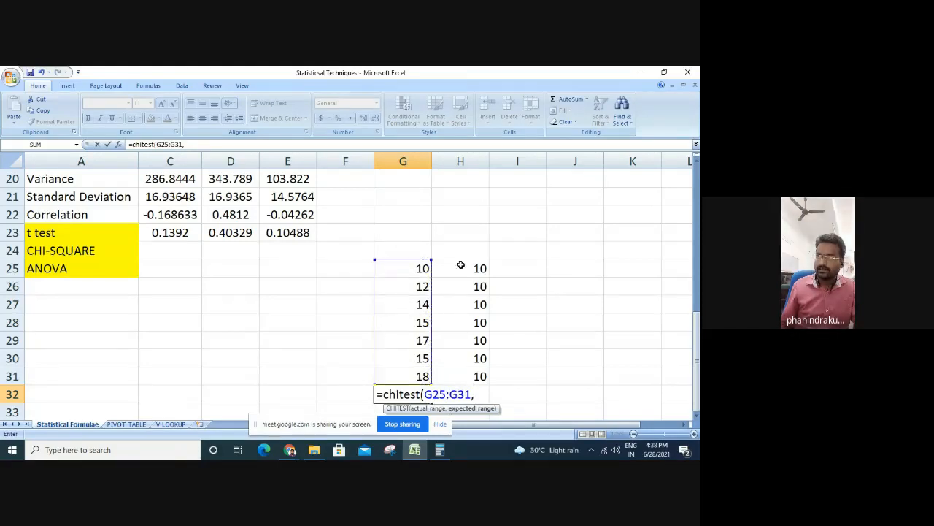
left_click_drag(460, 265, 460, 374)
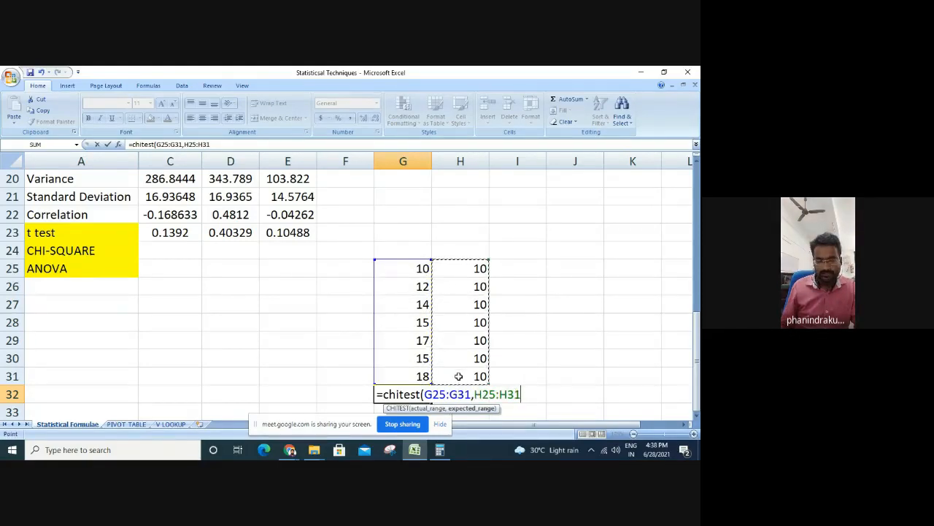
key("Return")
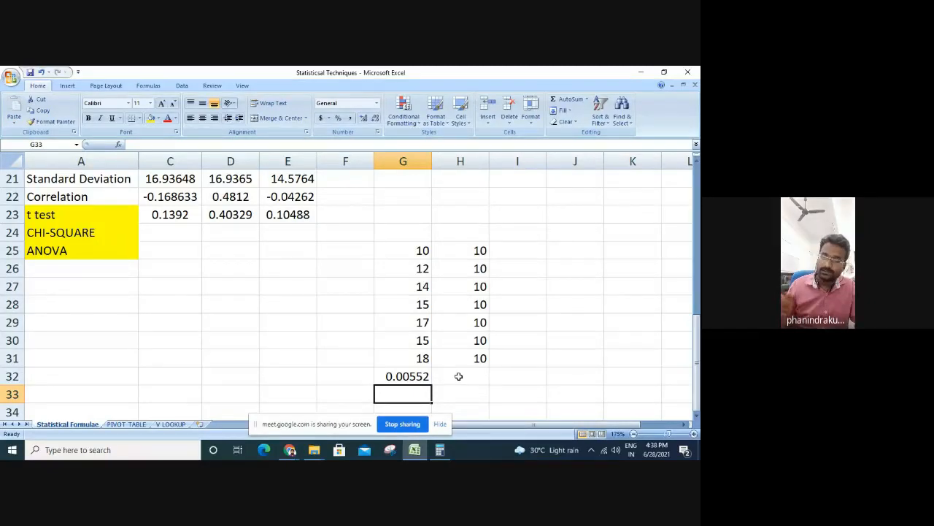
Copy the sample values in G25:G31 to J25:J31
left_click_drag(478, 250, 484, 358)
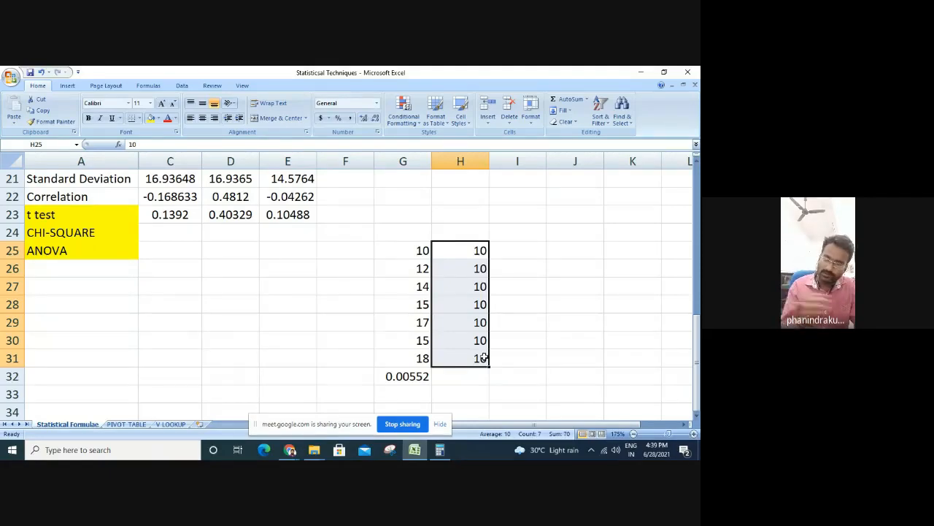
key("Right")
key("Right")
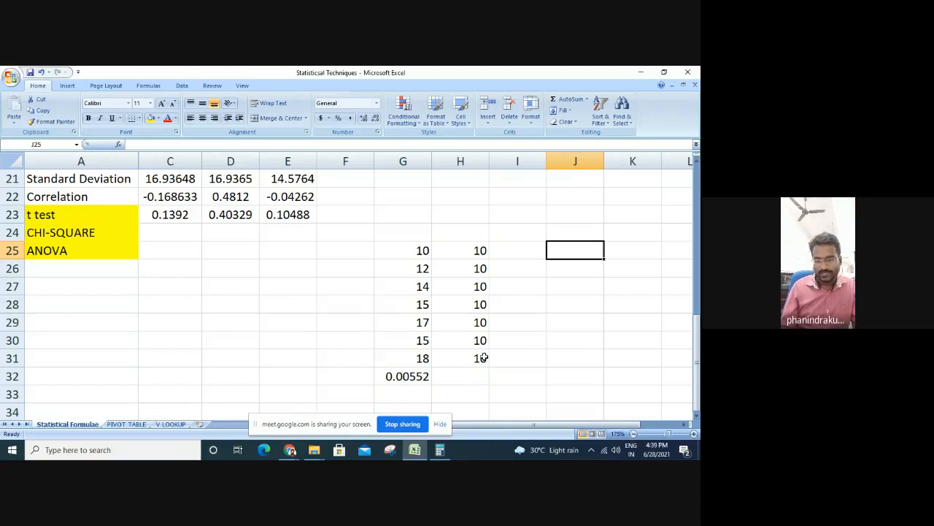
key("Left")
key("Left")
key("Left")
key("shift+Down")
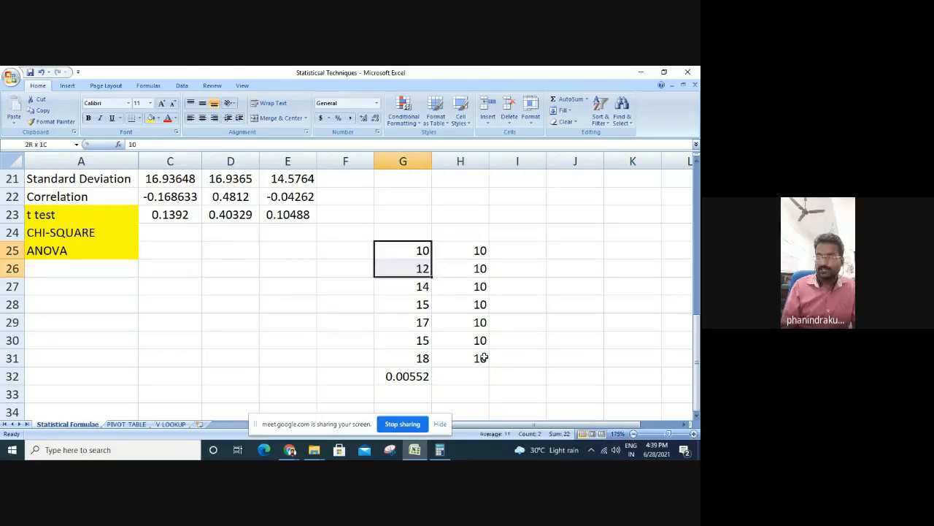
key("shift+Down")
key("shift+Down")
key("shift+Down")
key("shift+Down")
key("shift+Down")
key("ctrl+c")
key("Right")
key("Right")
key("Right")
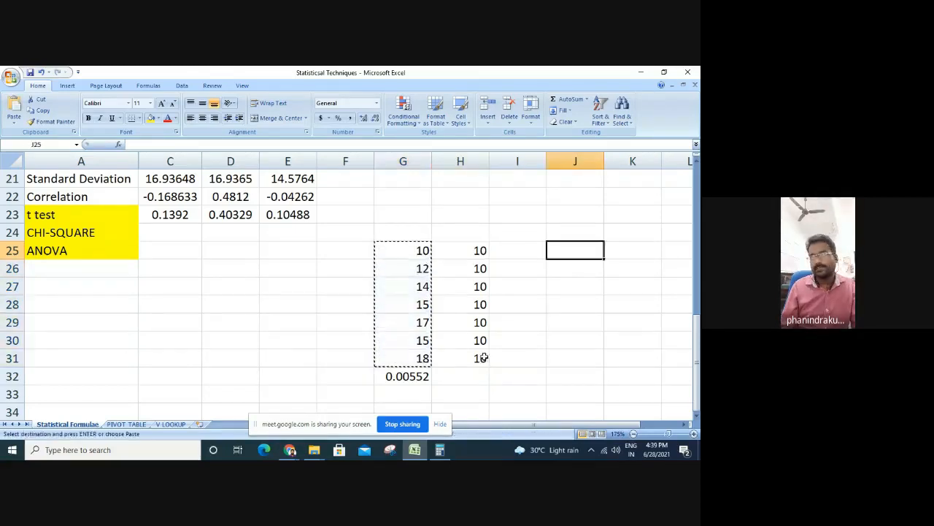
key("ctrl+v")
Try a CHIDIST formula in J32 using the range J25:J31 with 6 degrees of freedom
key("Down")
key("Down")
key("Down")
key("Down")
key("Down")
key("Down")
key("Down")
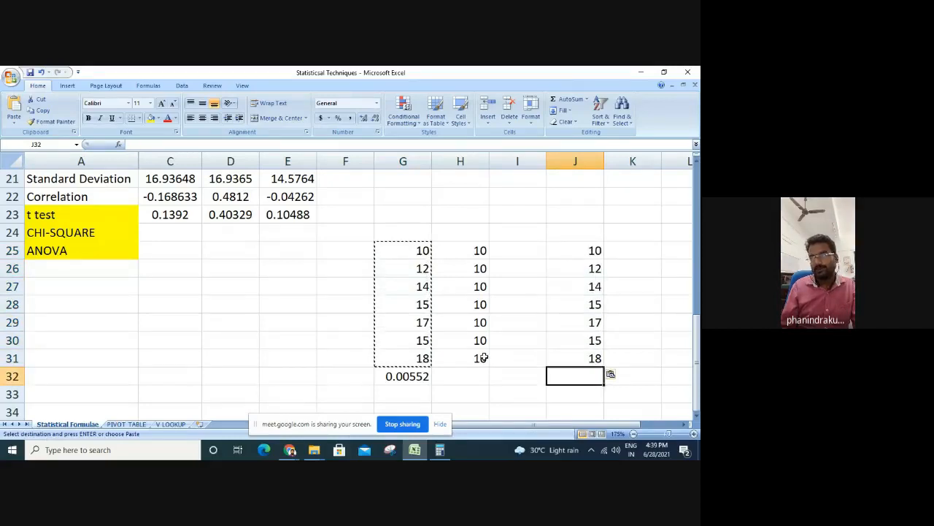
type("=chidi")
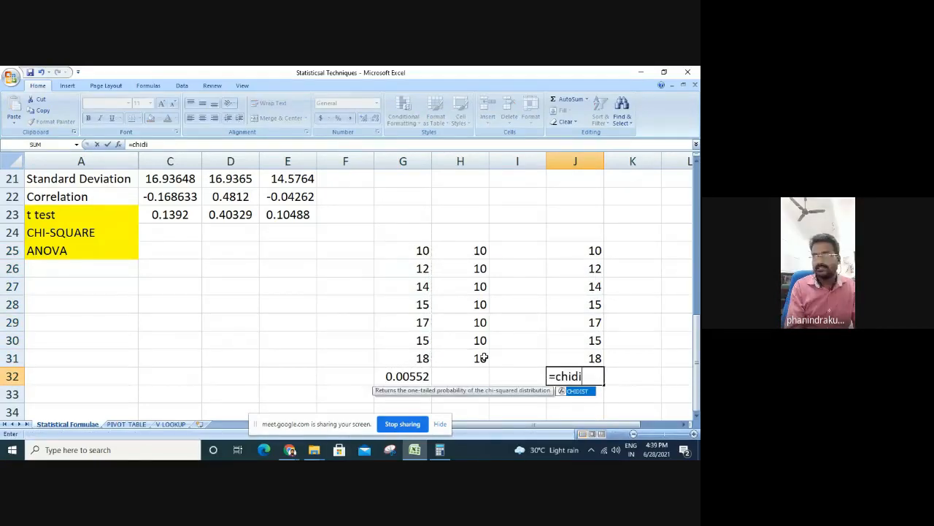
type("st(")
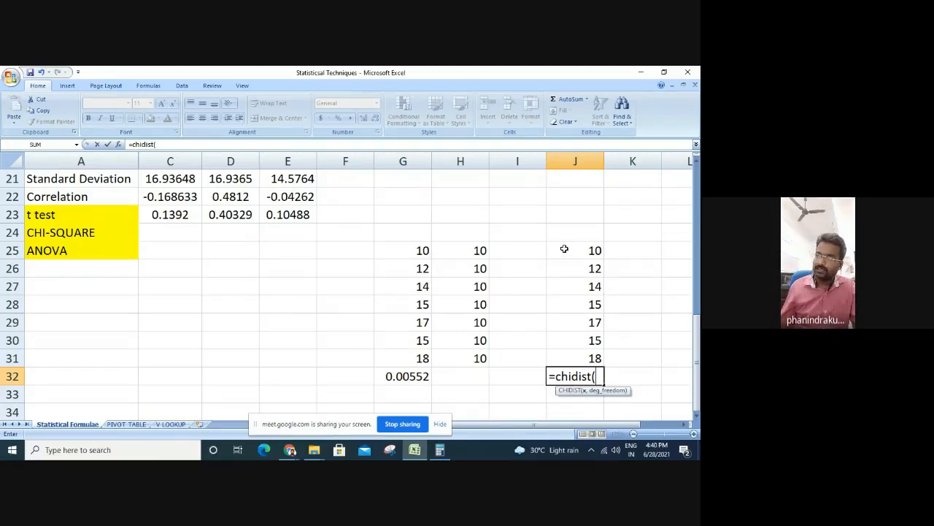
left_click_drag(563, 248, 563, 350)
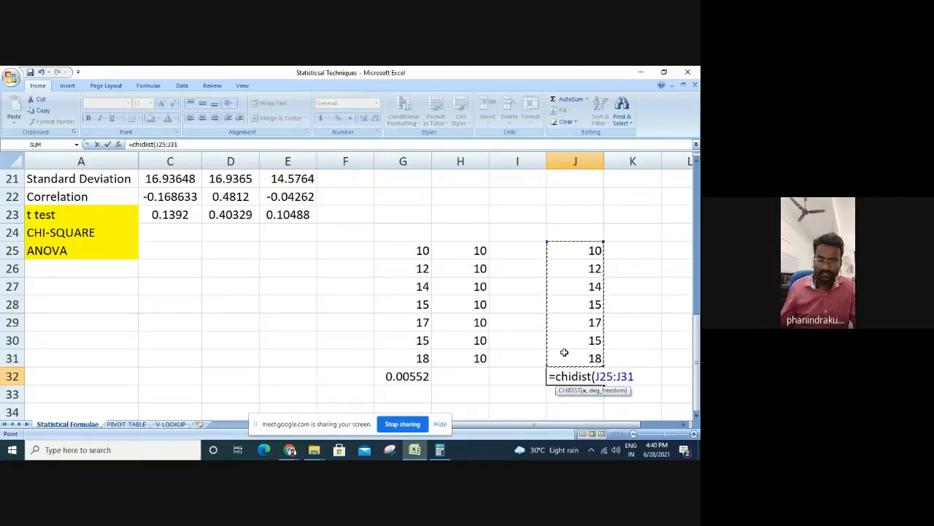
type(",")
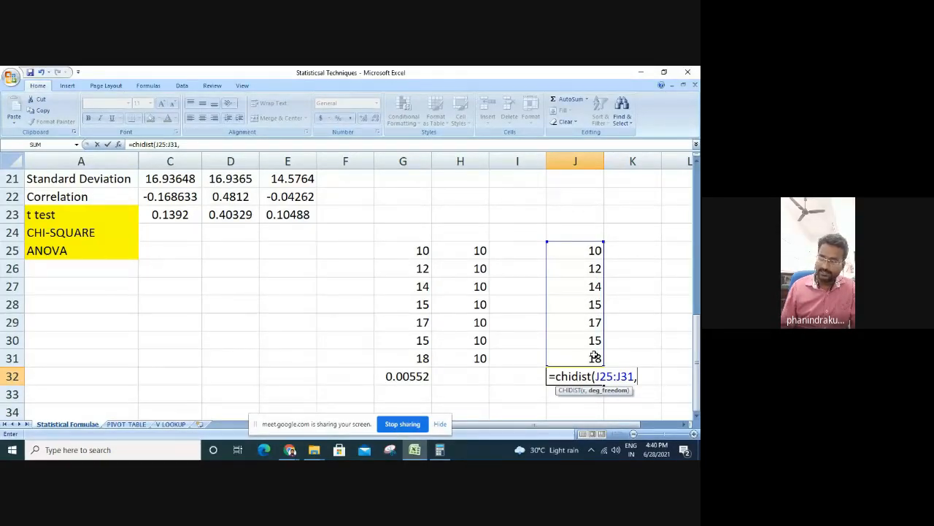
type("6)")
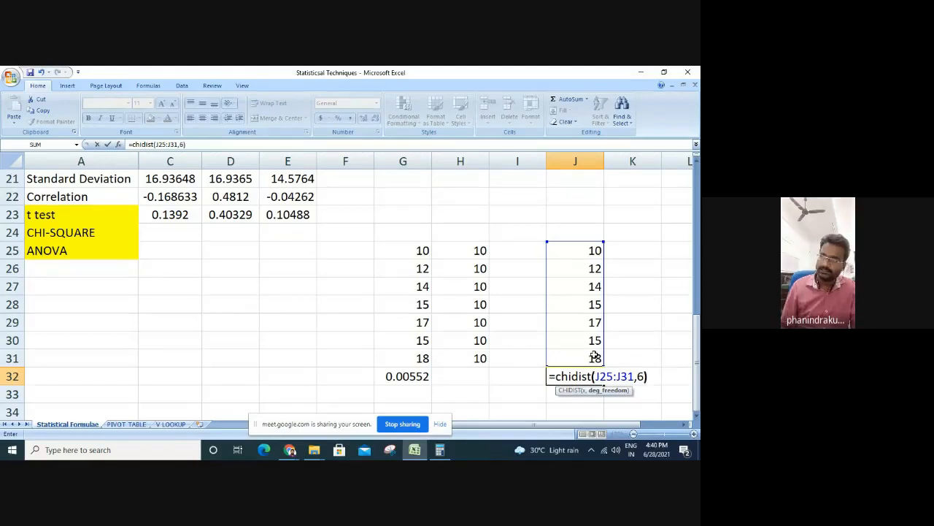
key("Return")
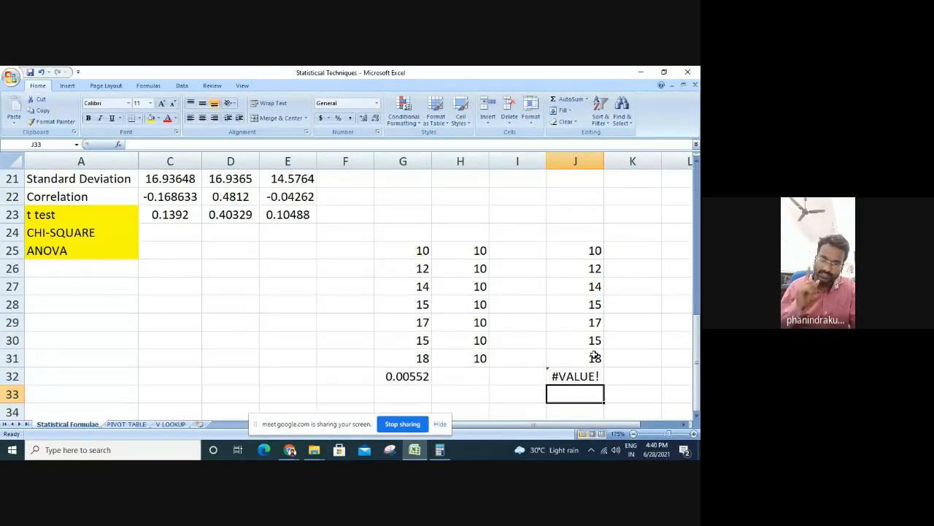
Replace the formula in J32 with CHIDIST using only cell J31 and 6 degrees of freedom
key("Up")
key("Delete")
type("=")
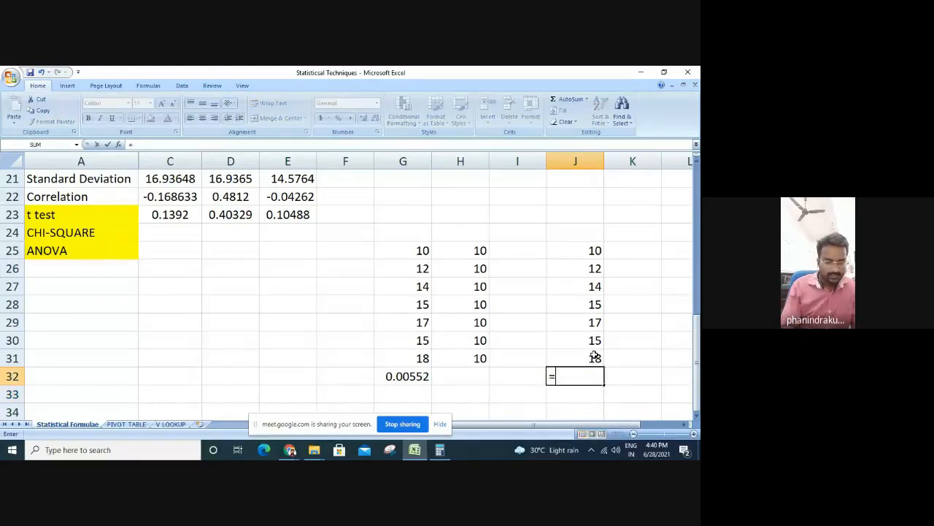
type("chidis")
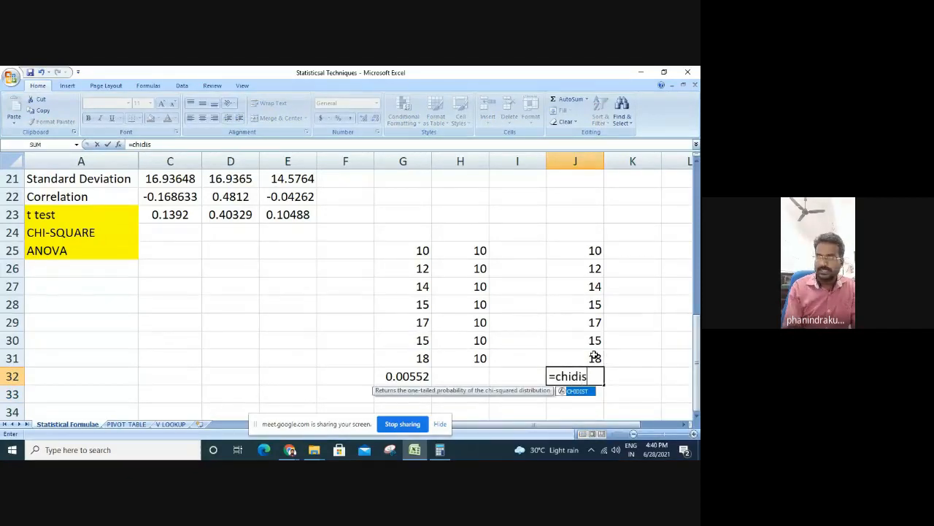
type("t(")
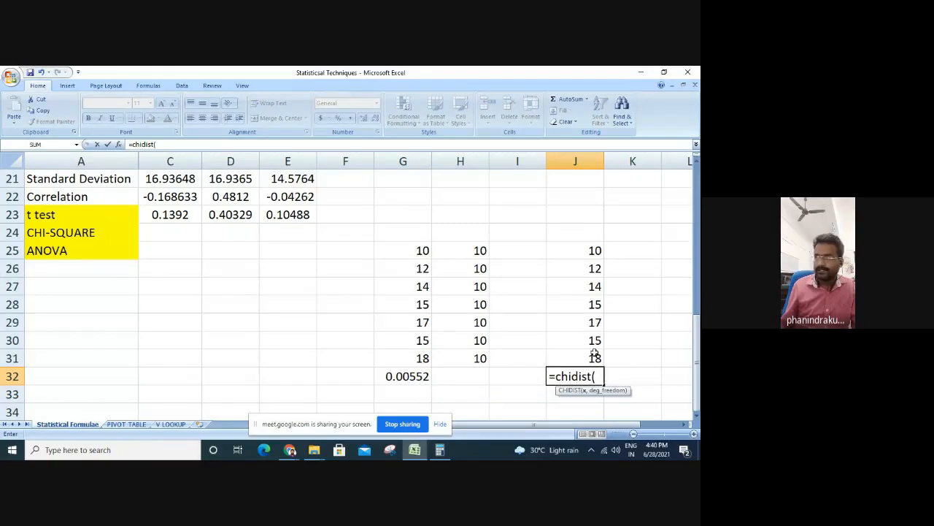
left_click(595, 357)
type(",")
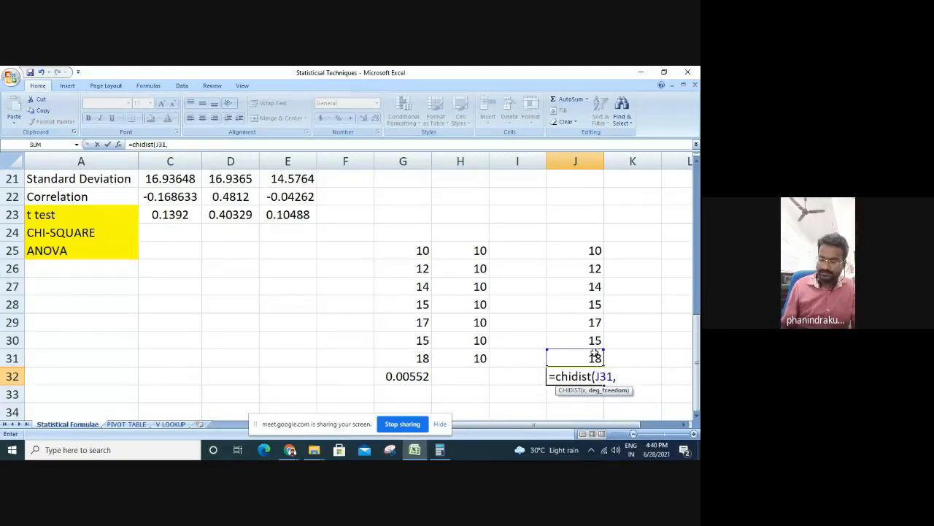
type("6)")
key("Return")
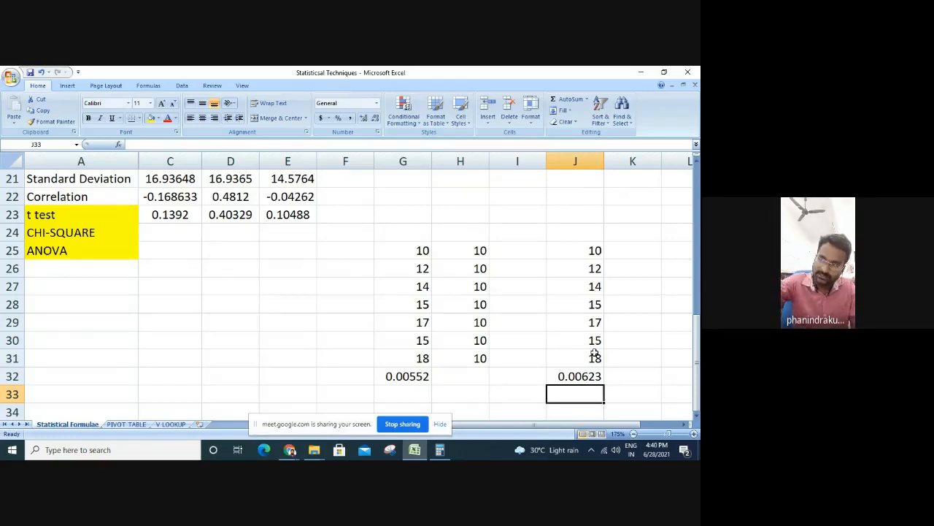
Compare the CHITEST formula in G32 with the CHIDIST formula and its arguments in J32
left_click(400, 376)
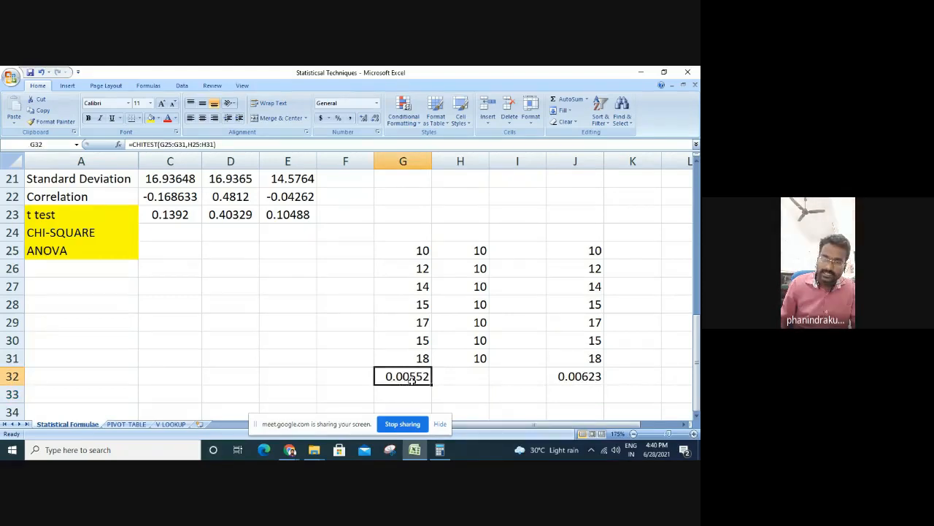
left_click(577, 376)
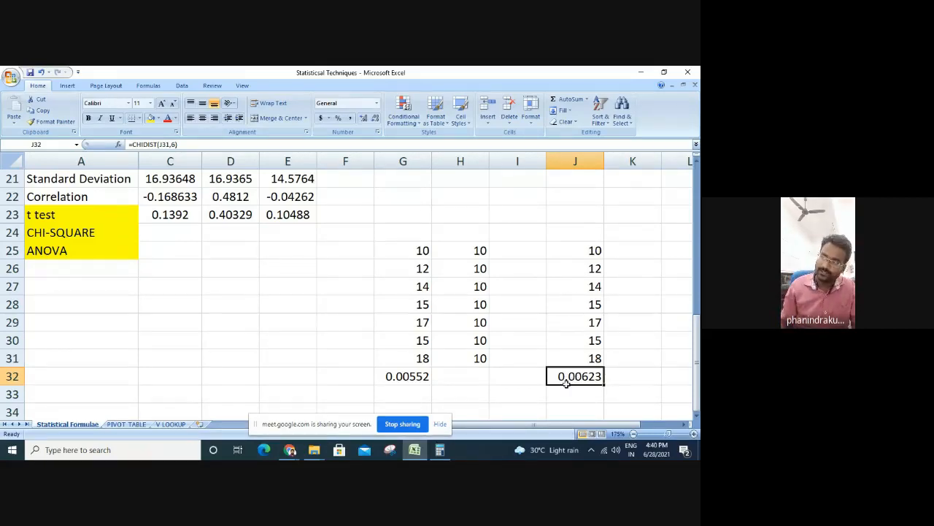
double_click(570, 377)
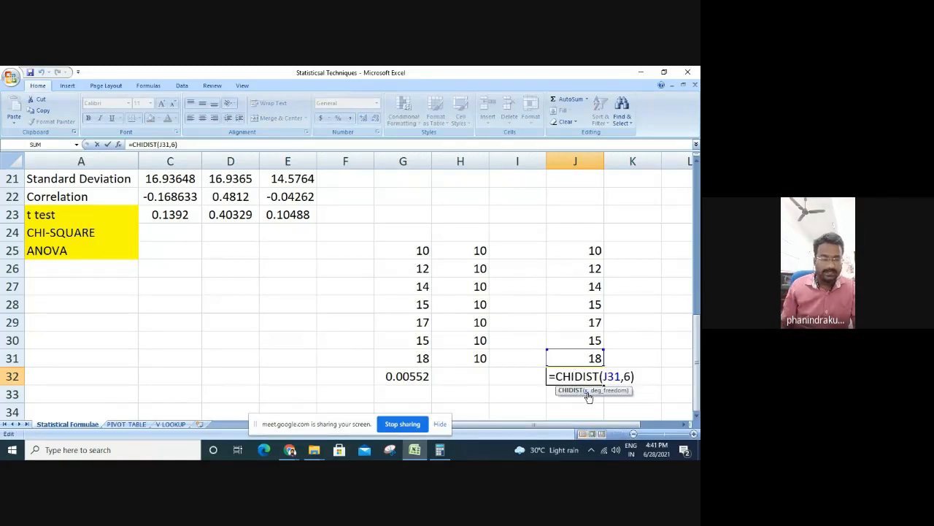
key("Return")
Enter the degrees-of-freedom expression (r-1)X(C-1) as a text note in I33
left_click(530, 392)
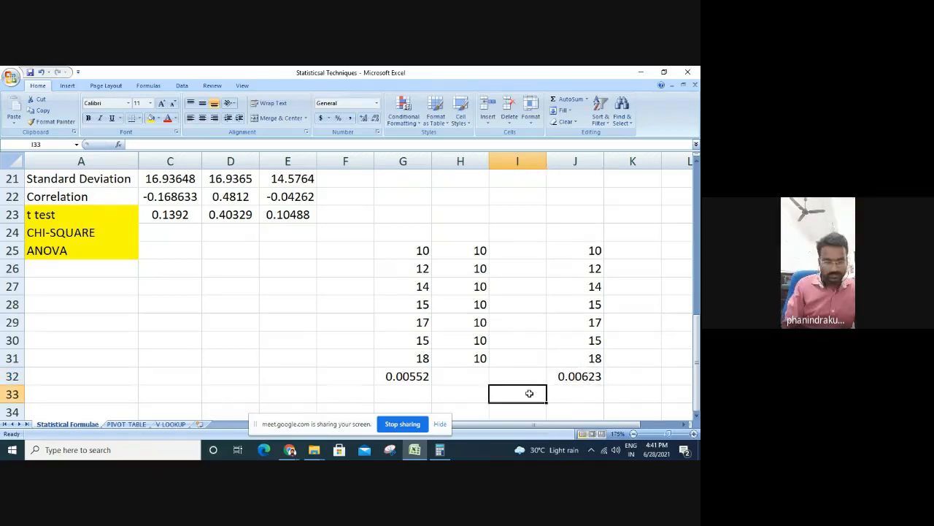
type("(r-")
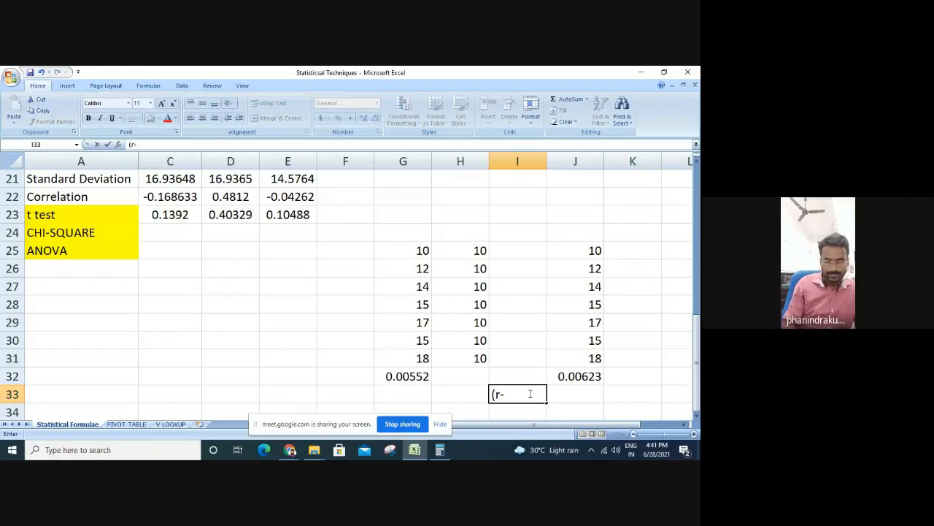
type("1)X")
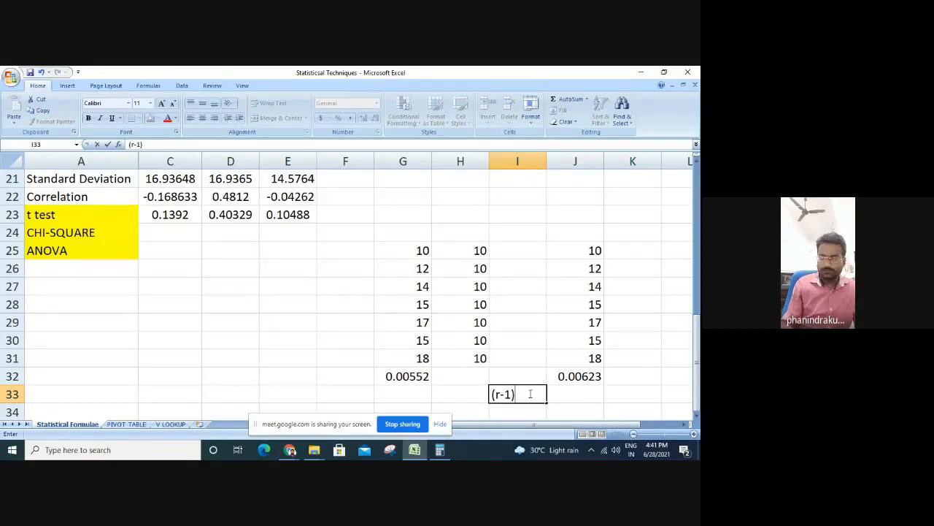
type("(C-1)")
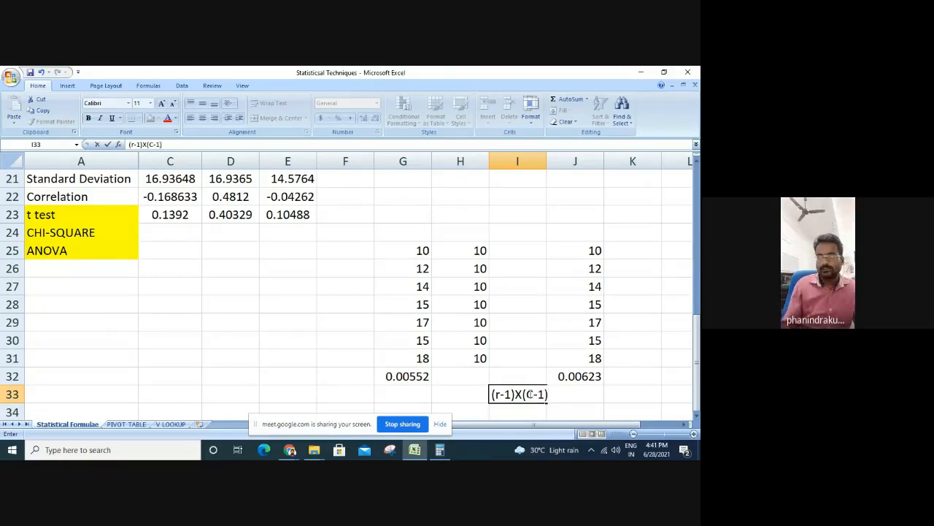
key("Left")
key("Left")
key("Right")
key("Right")
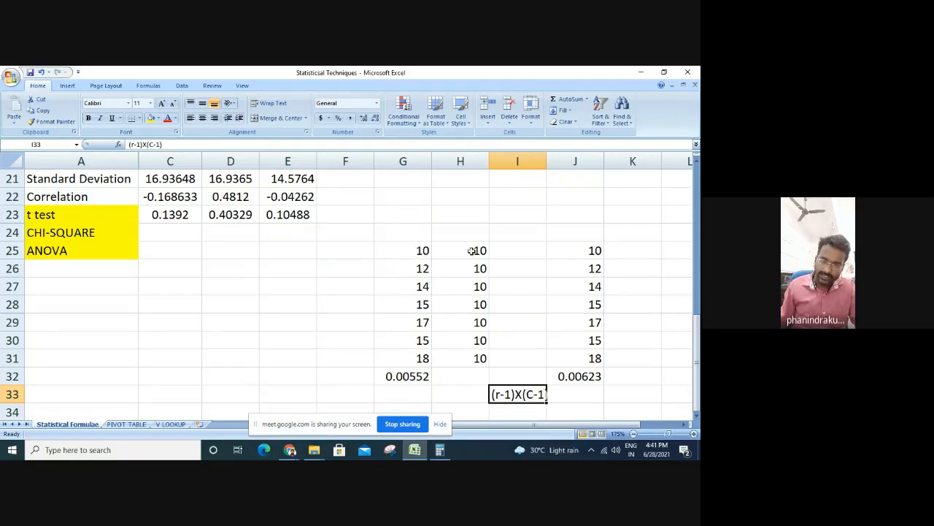
Clear the sample numbers, results and degrees-of-freedom note in cells G25 to J33
left_click_drag(581, 250, 588, 358)
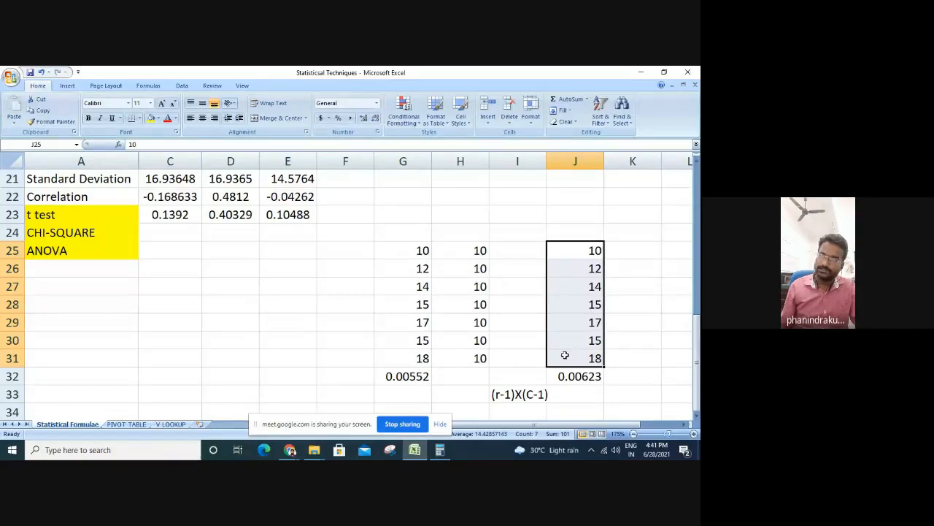
left_click_drag(428, 255, 568, 387)
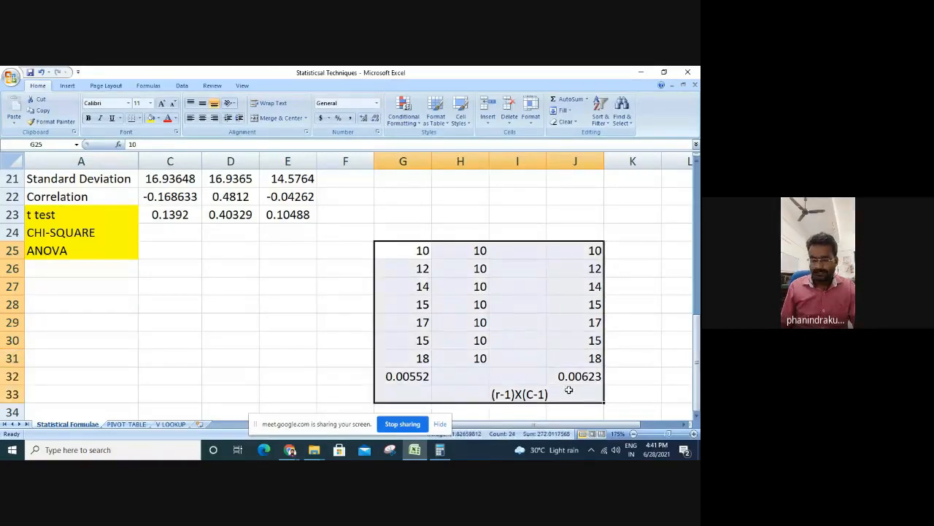
key("Delete")
Enter the function names CHIDIST in cell F24 and CHITEST in G24, on the CHI-SQUARE row
left_click(189, 232)
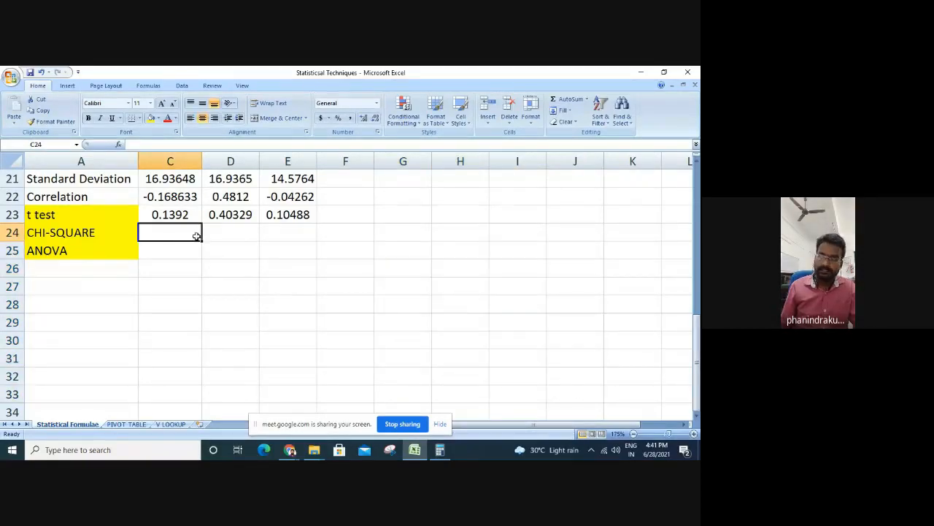
left_click(327, 232)
type("CHIDIST")
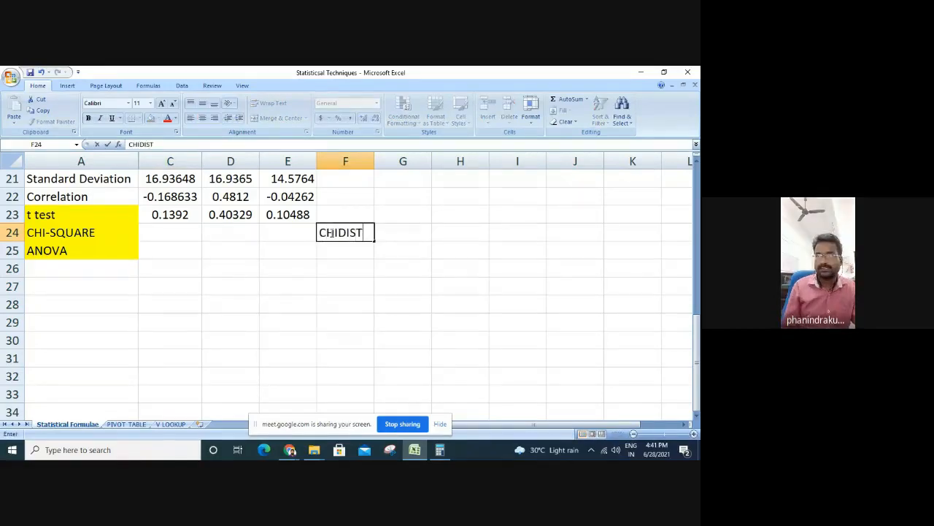
key("Tab")
type("C")
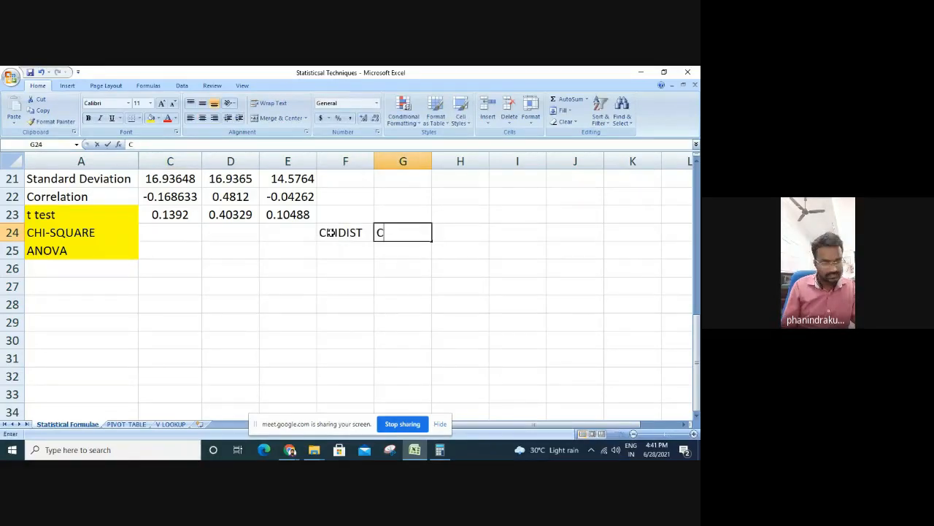
type("HITEST")
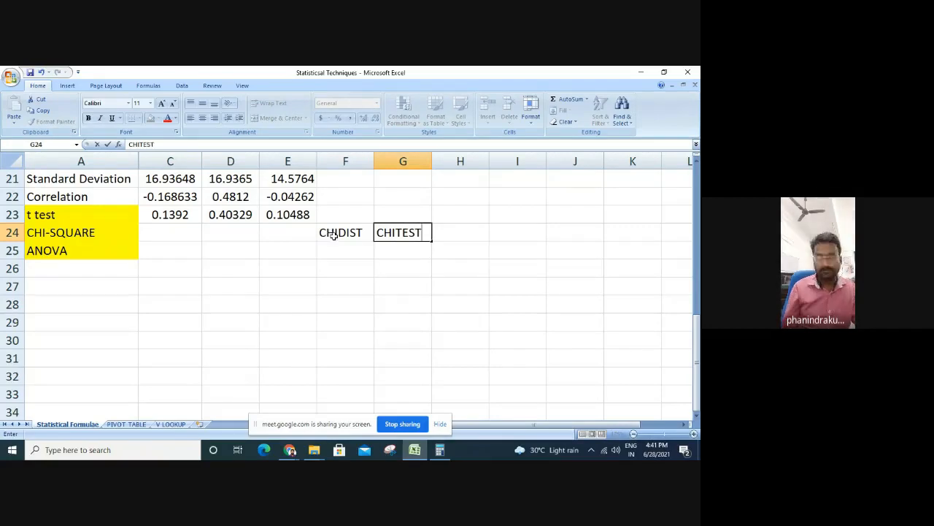
key("Return")
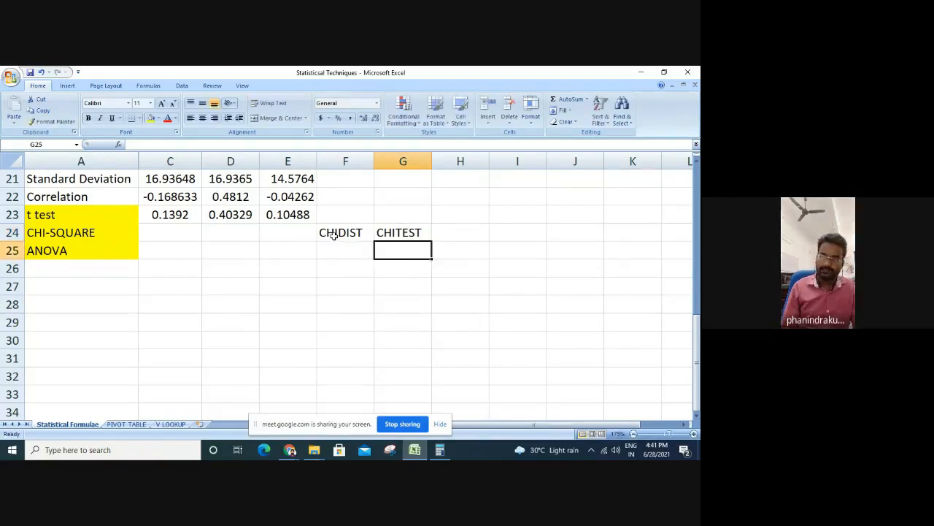
Try to enter an Anova function formula in cell C25 beside the ANOVA label
key("Left")
key("Left")
key("Left")
key("Left")
type("=")
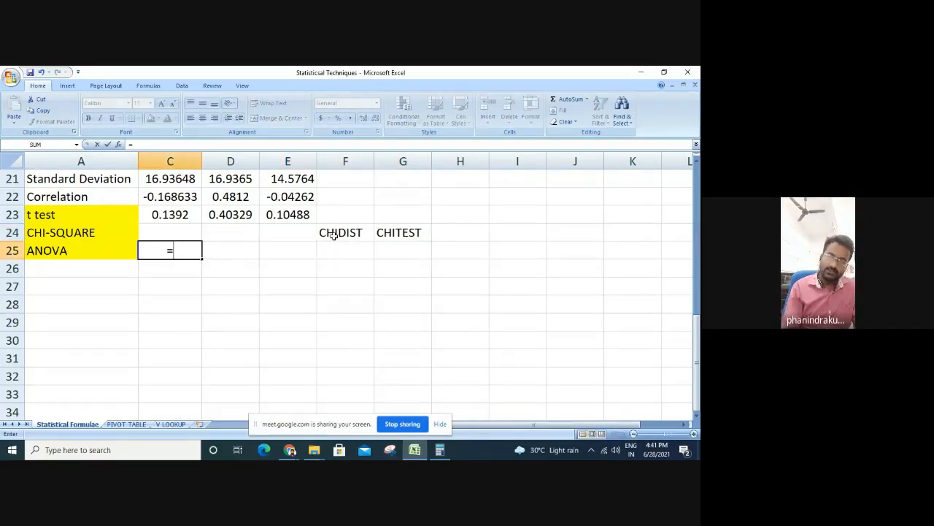
type("Anova")
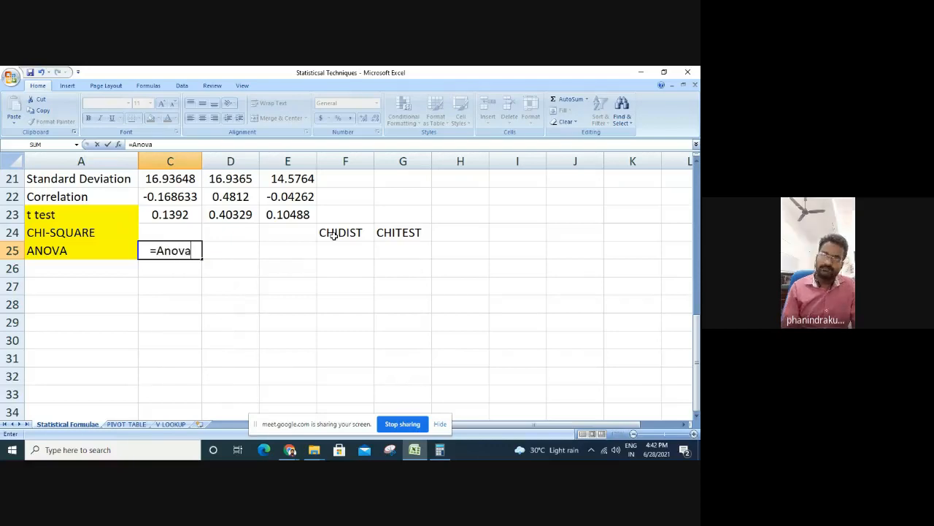
key("BackSpace")
key("BackSpace")
key("BackSpace")
key("BackSpace")
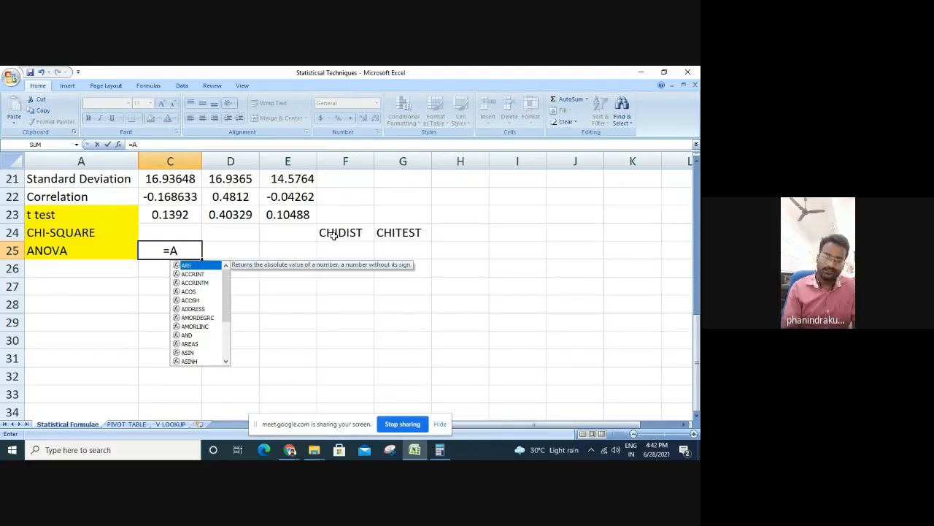
type("no")
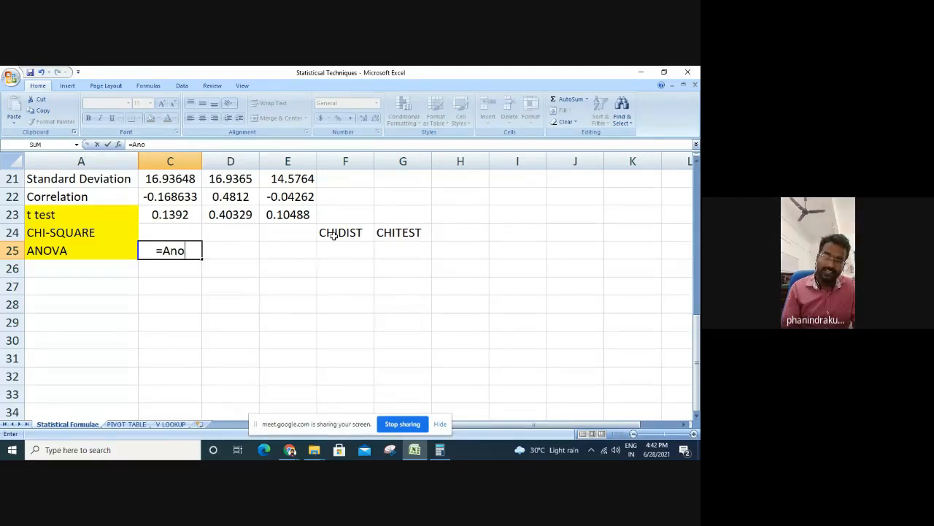
key("BackSpace")
key("BackSpace")
key("BackSpace")
key("BackSpace")
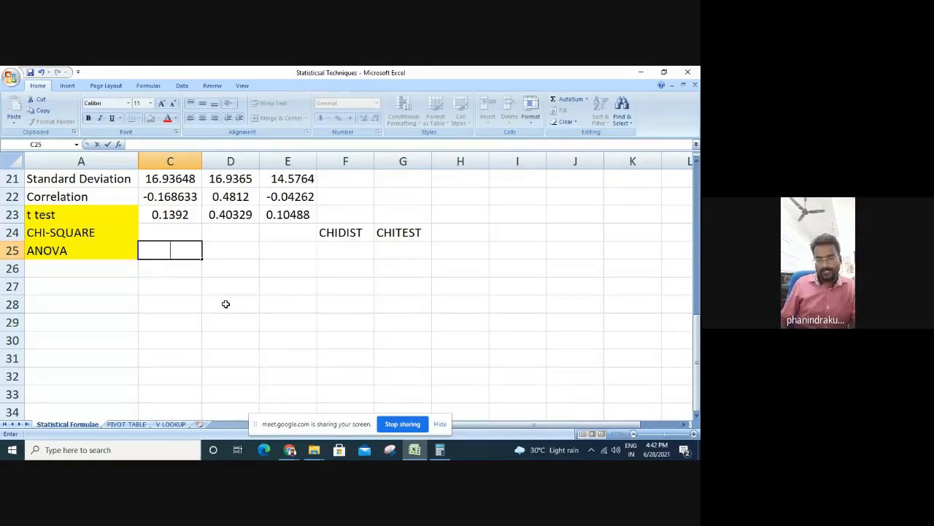
left_click(193, 298)
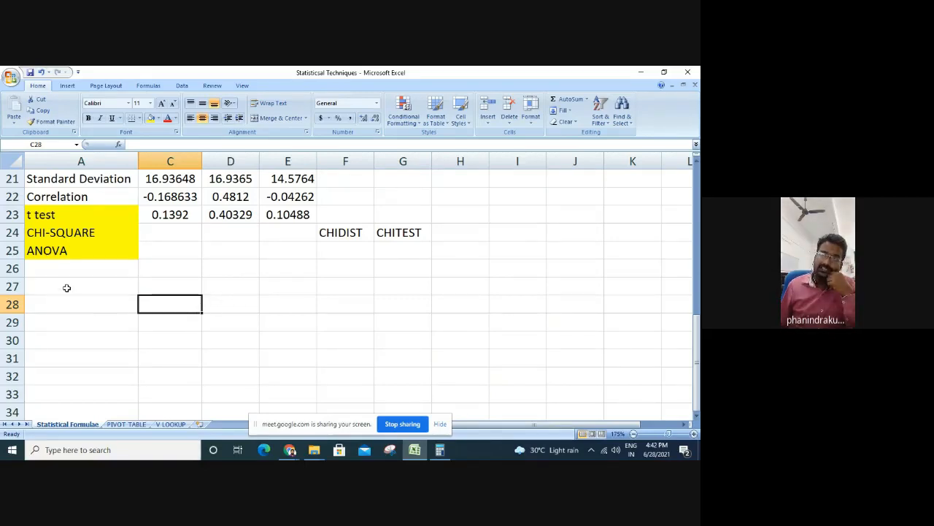
Try to activate the Analysis ToolPak by selecting it in the list of inactive add-ins and confirming the options
left_click(11, 75)
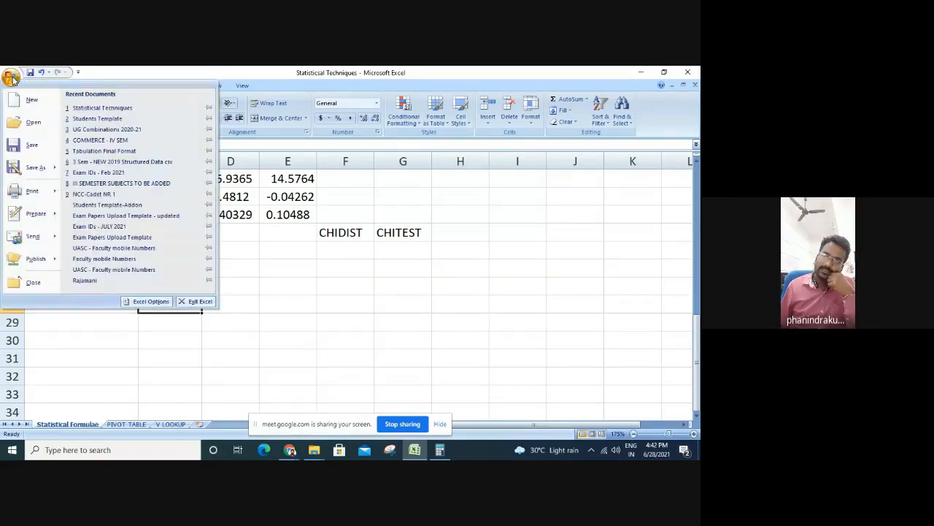
left_click(145, 305)
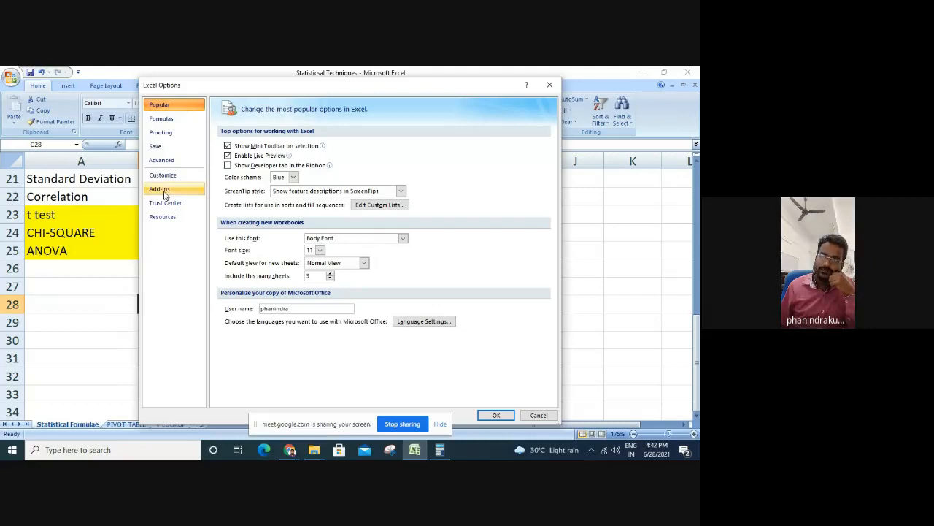
left_click(165, 194)
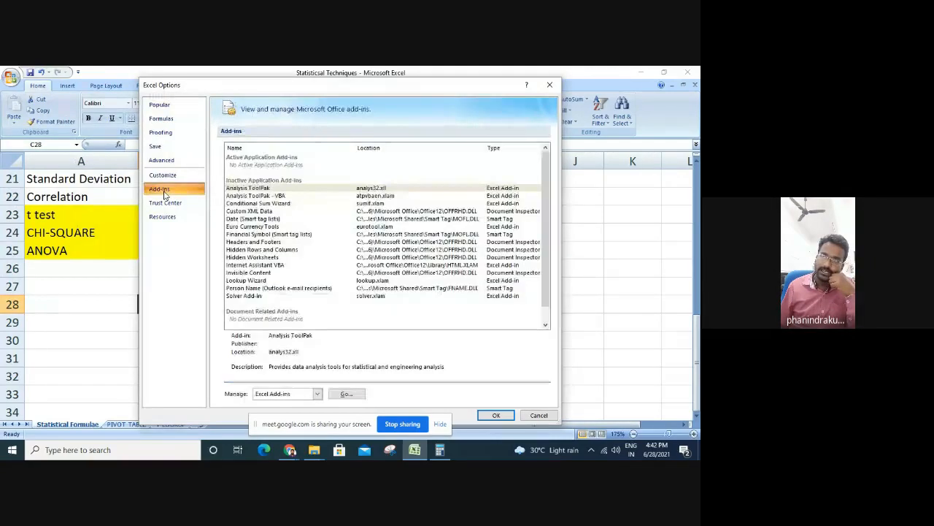
left_click(247, 189)
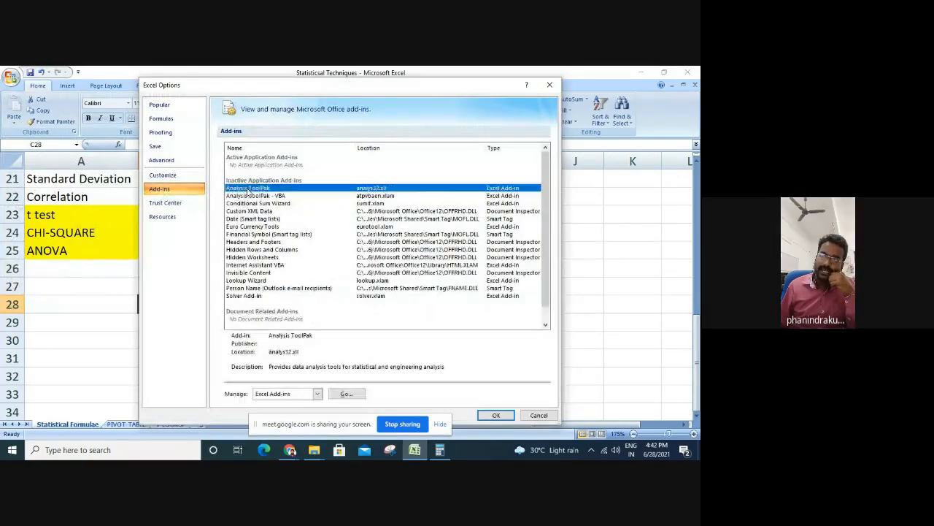
left_click(249, 196)
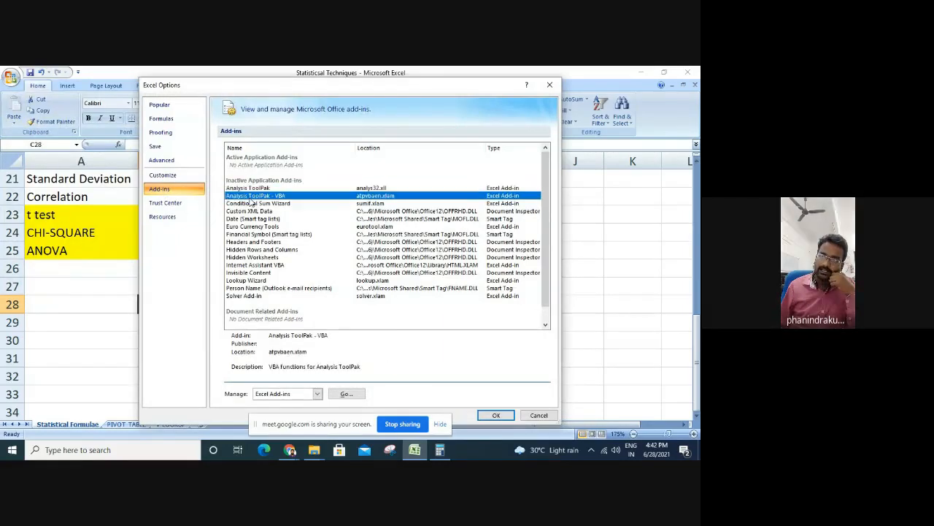
left_click(249, 190)
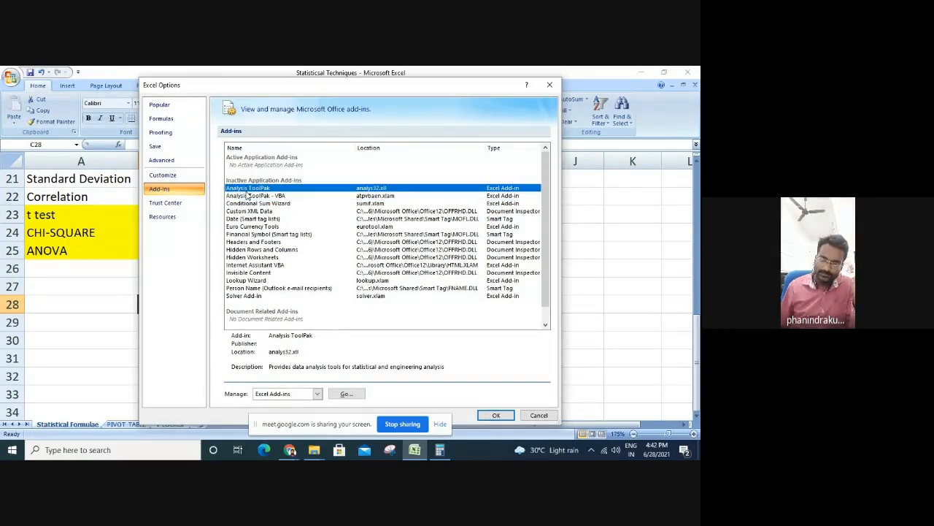
left_click(496, 415)
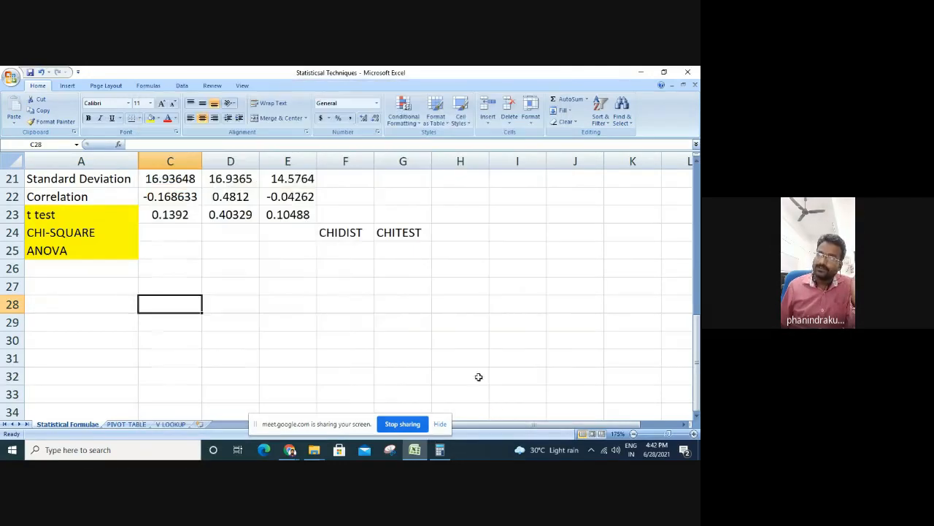
left_click(182, 85)
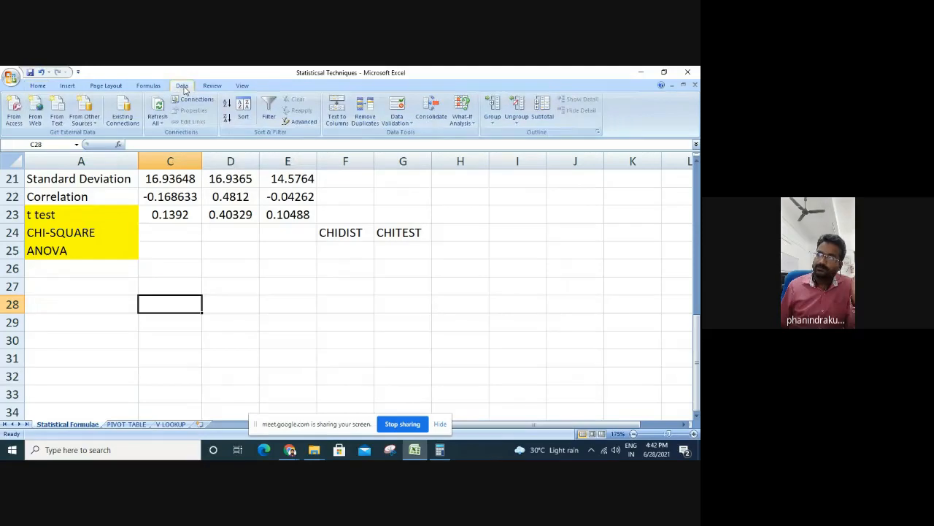
Enable the Analysis ToolPak through the Excel add-ins manager and agree to install the missing feature
left_click(10, 76)
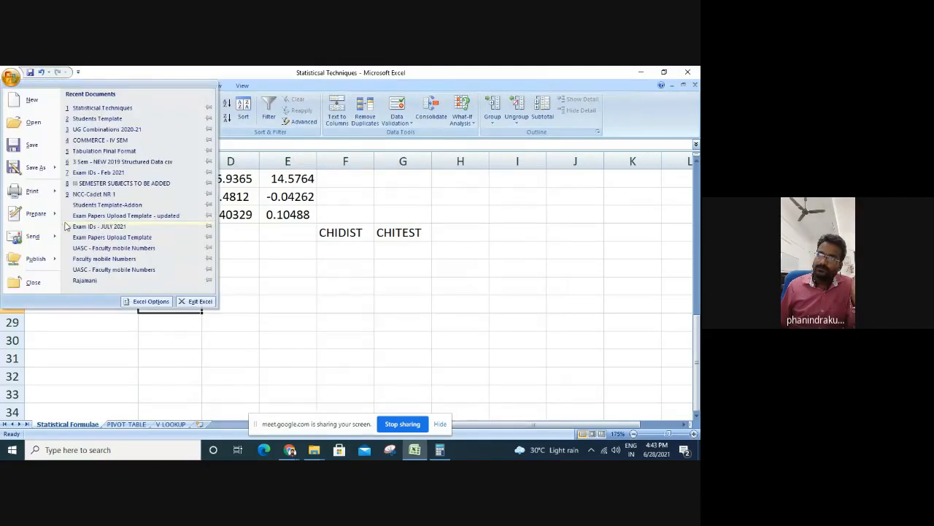
left_click(151, 301)
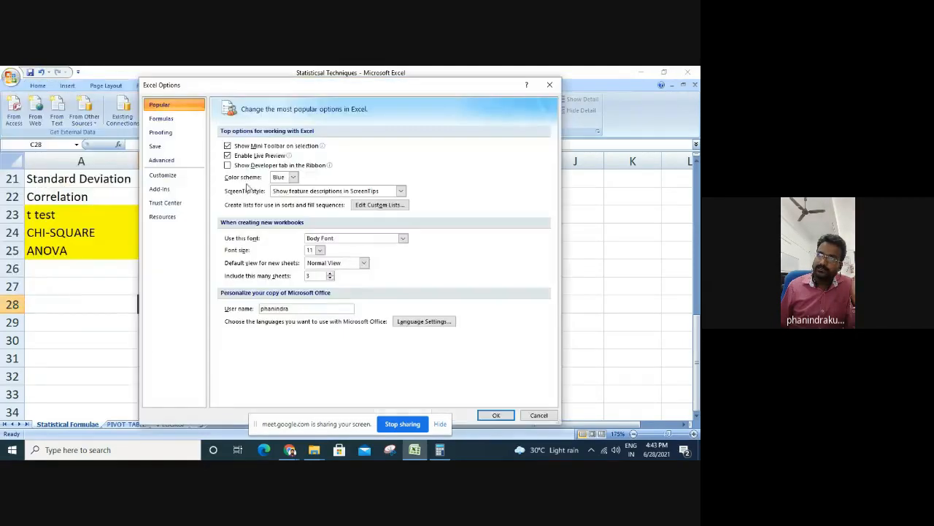
left_click(165, 195)
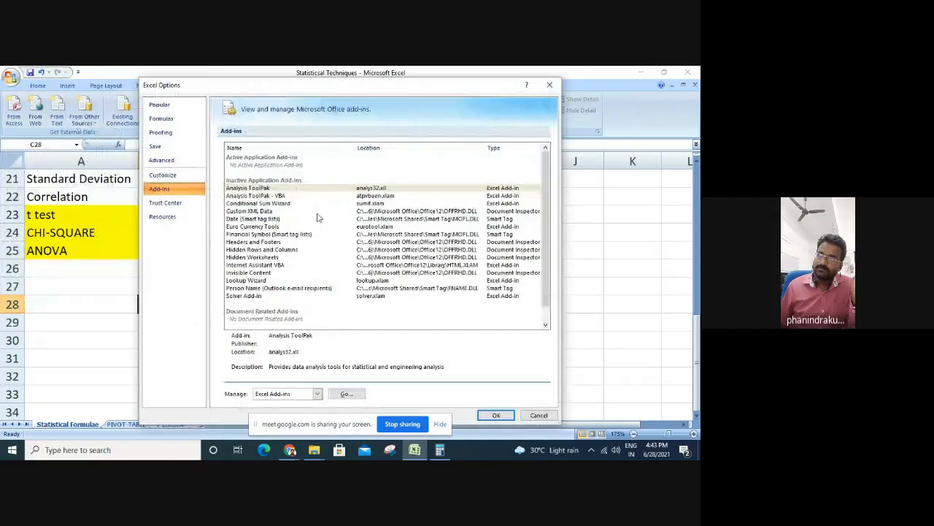
left_click(243, 189)
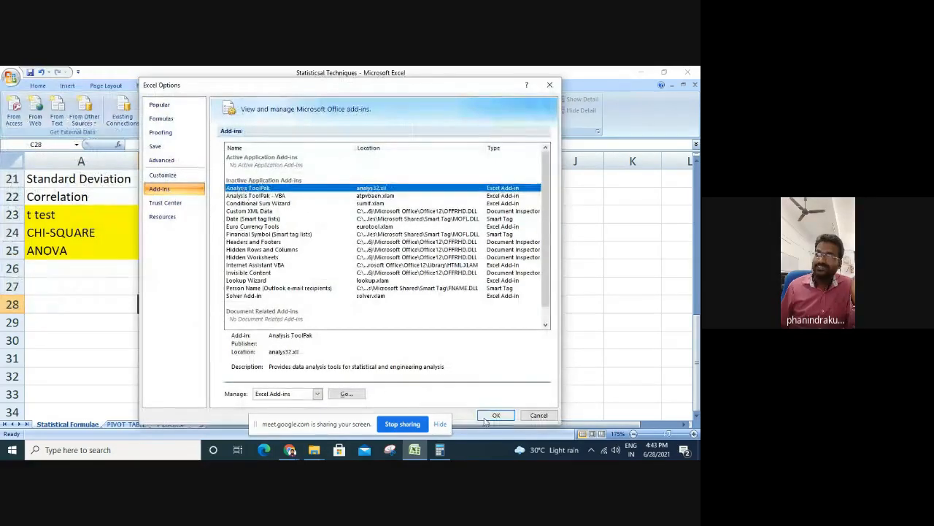
left_click(343, 393)
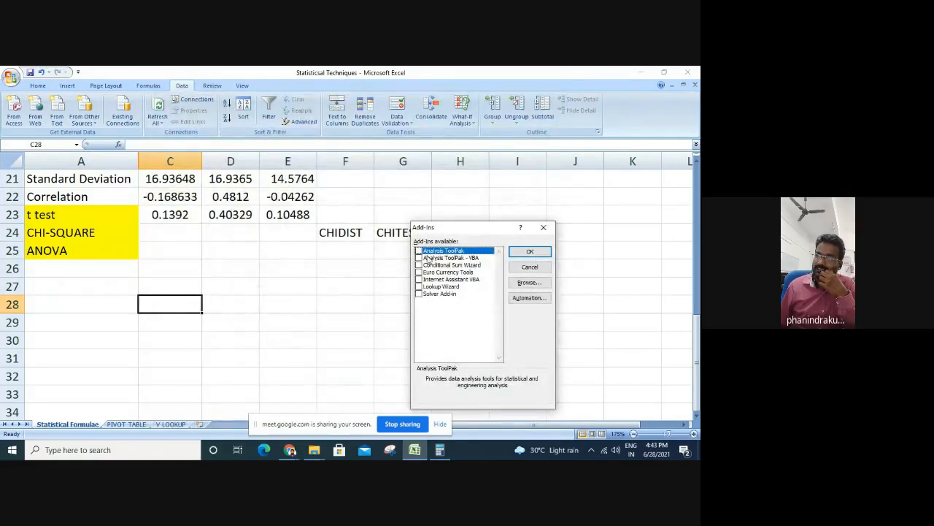
left_click(419, 252)
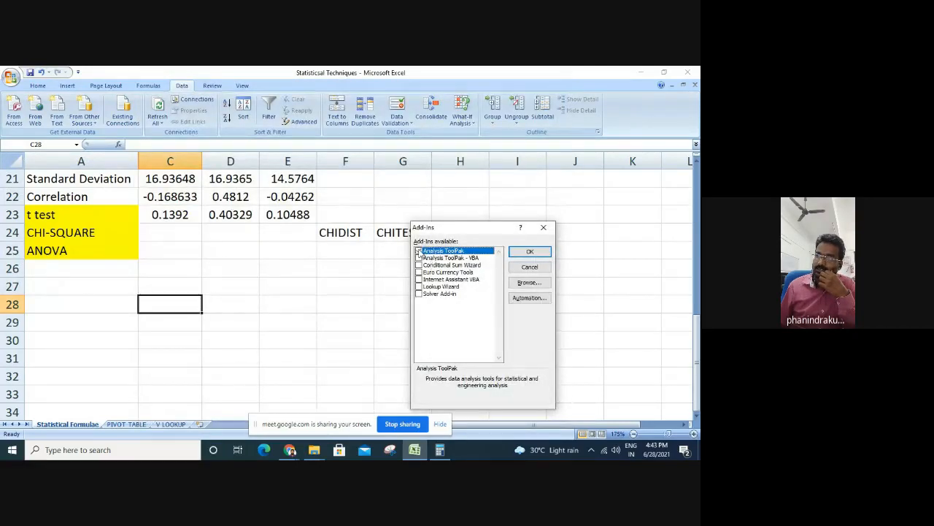
left_click(529, 252)
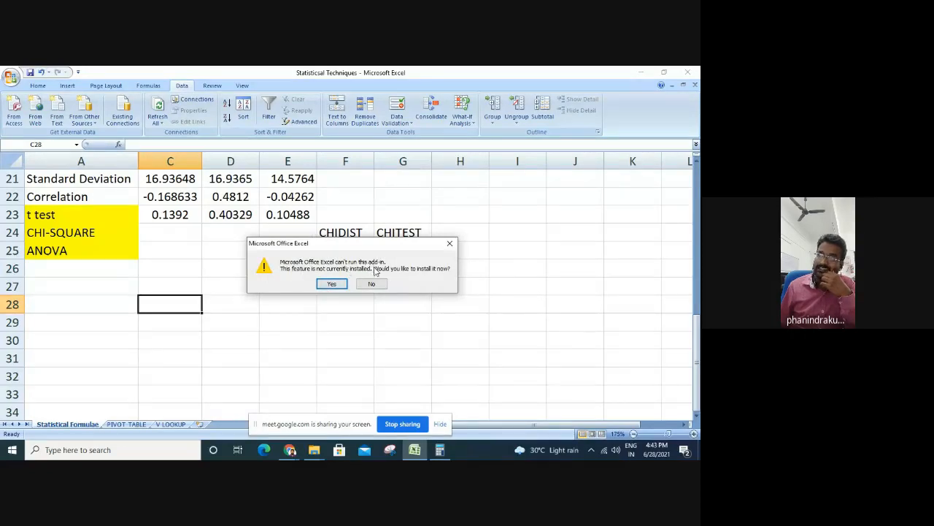
left_click(332, 286)
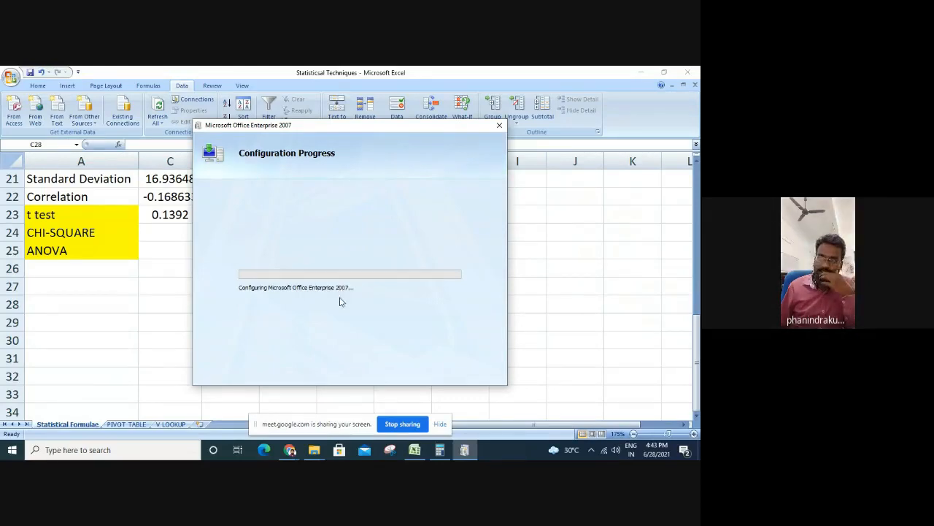
left_click_drag(435, 129, 650, 159)
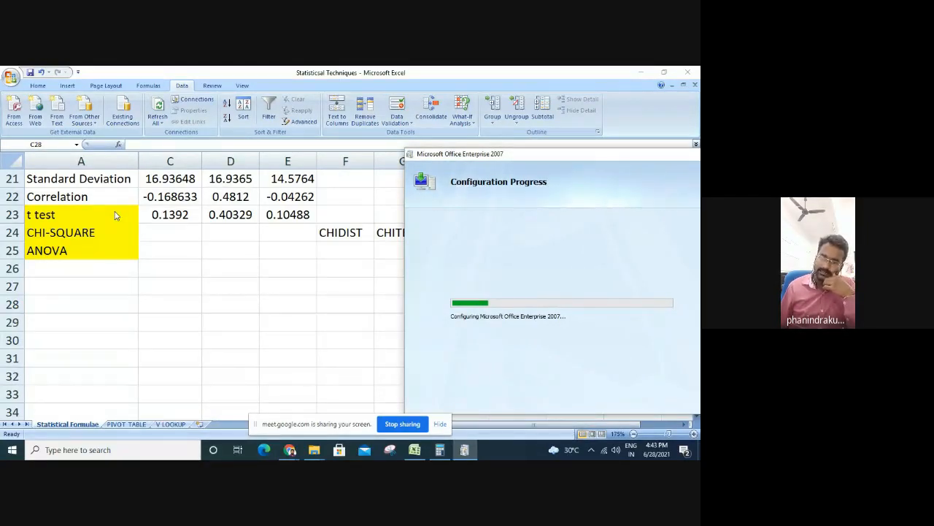
left_click(12, 82)
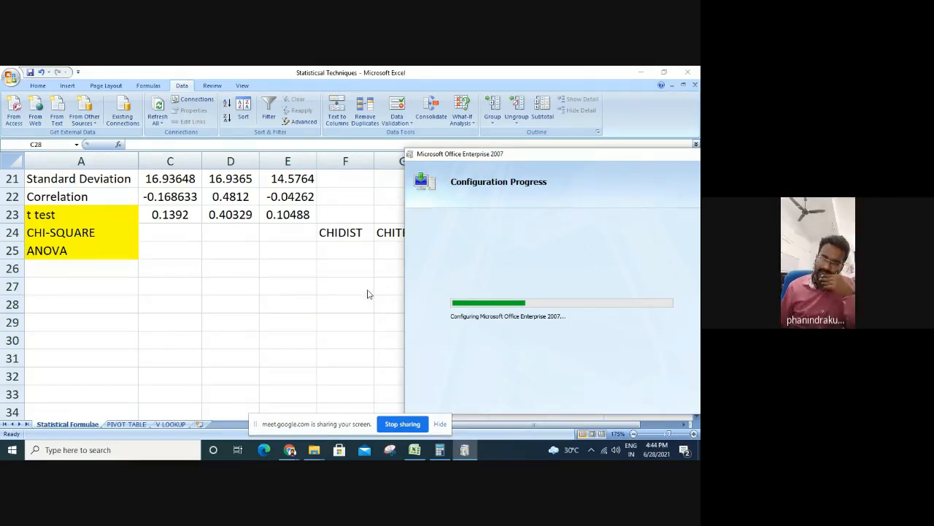
left_click_drag(592, 159, 522, 149)
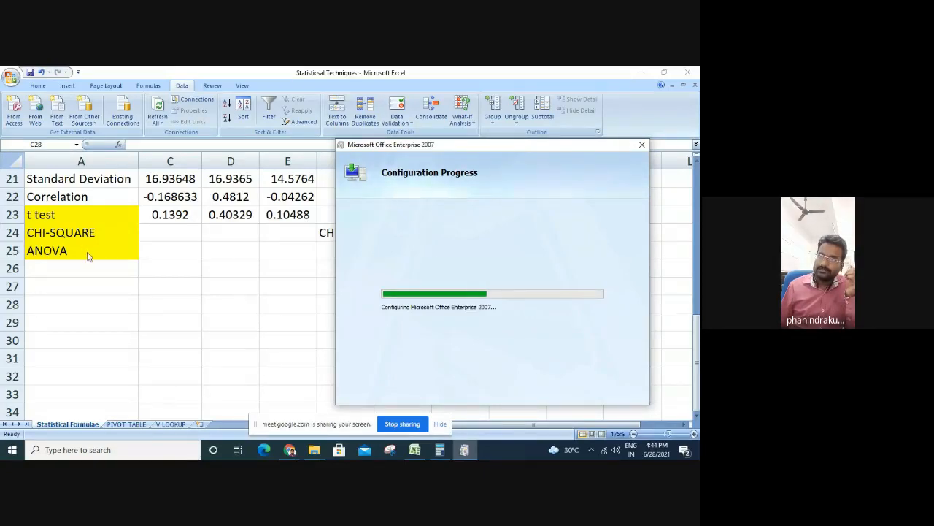
Look through the available data analysis tools and open t-Test: Paired Two Sample for Means
scroll(174, 314, "up", 3)
scroll(174, 314, "up", 1)
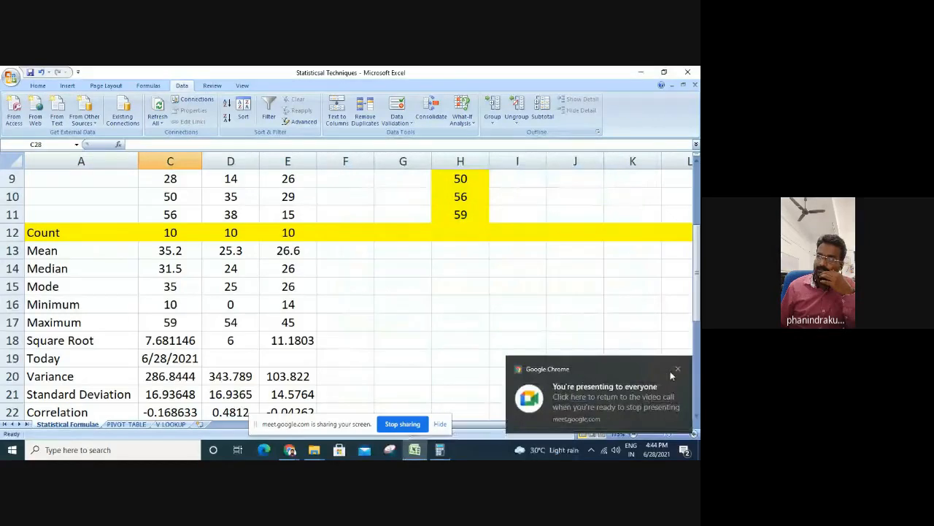
left_click(676, 370)
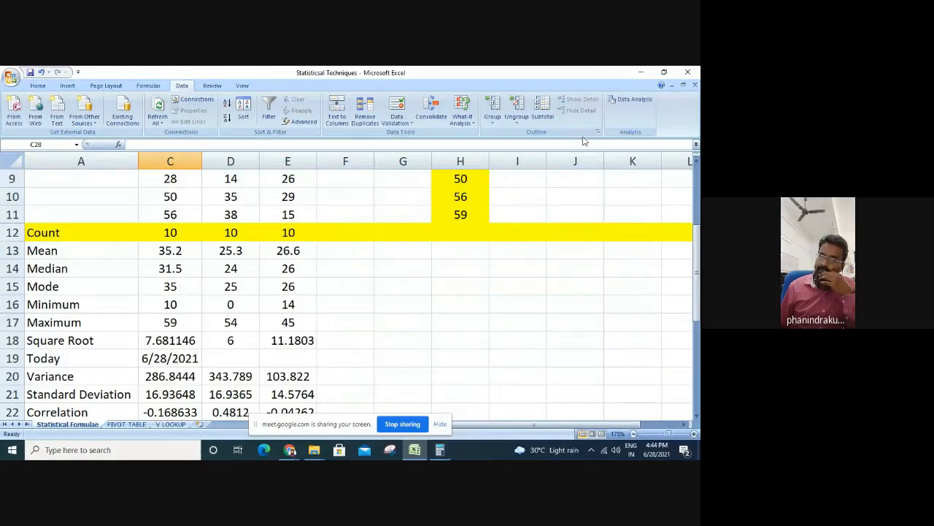
left_click(636, 103)
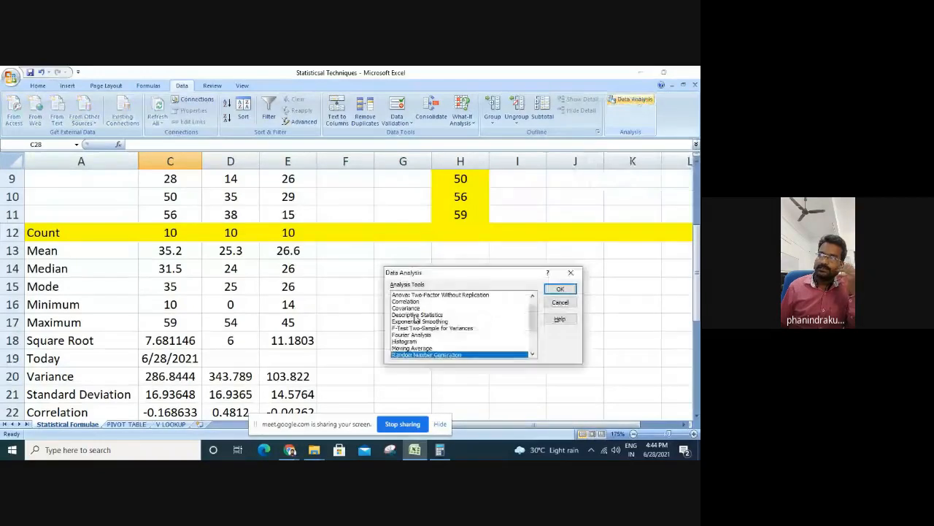
left_click_drag(533, 320, 533, 308)
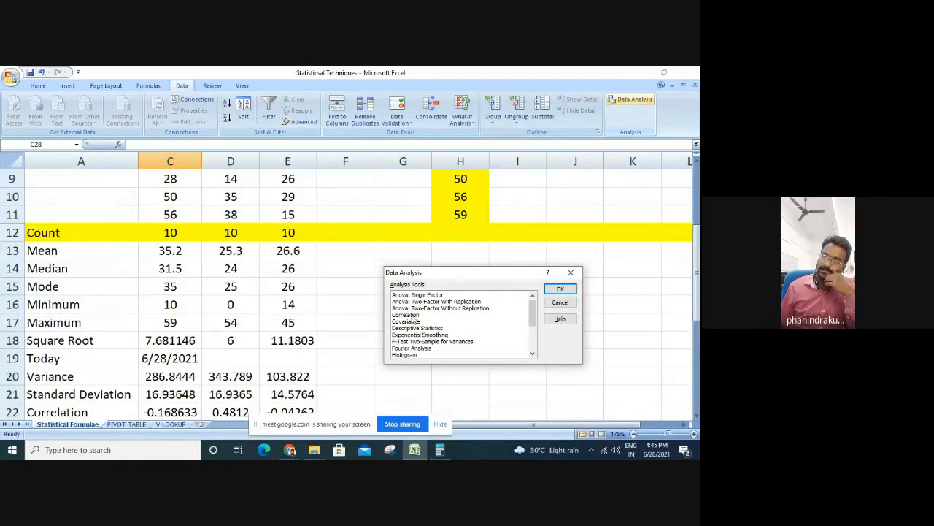
left_click_drag(534, 314, 534, 350)
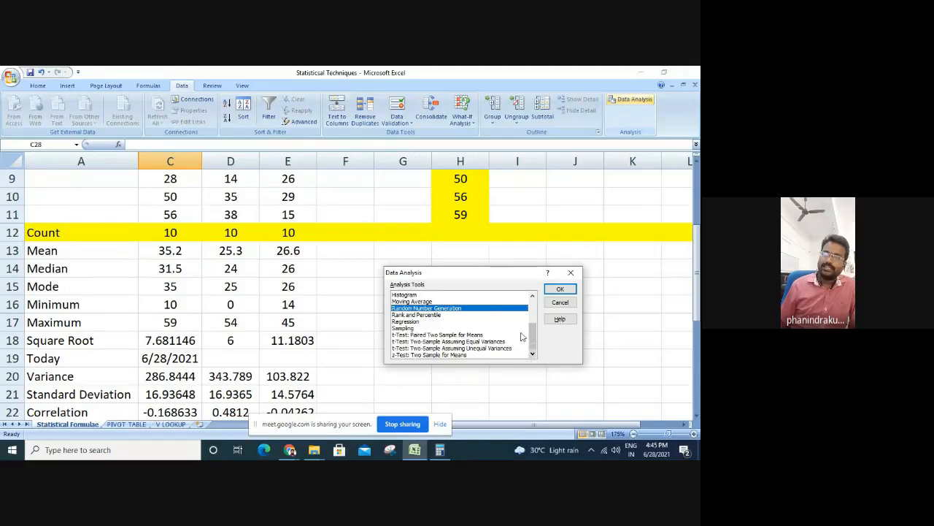
left_click_drag(534, 343, 534, 349)
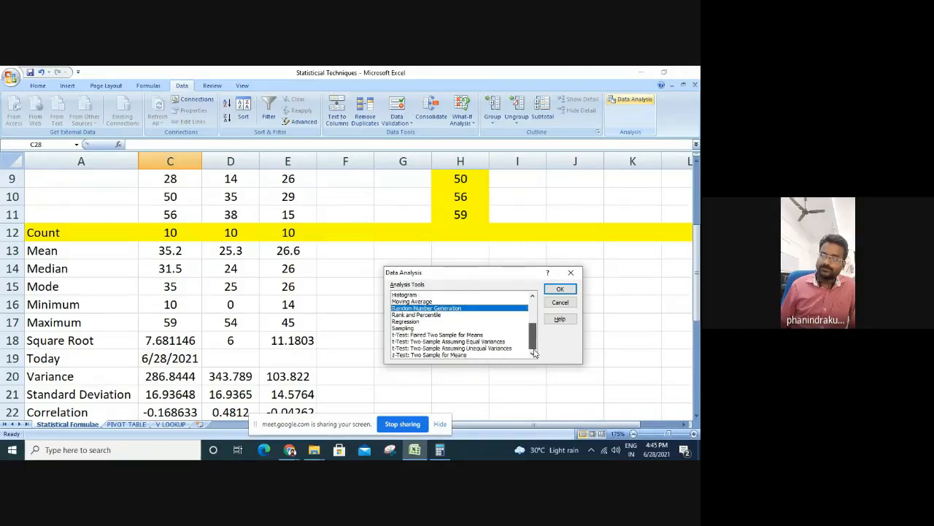
left_click(451, 335)
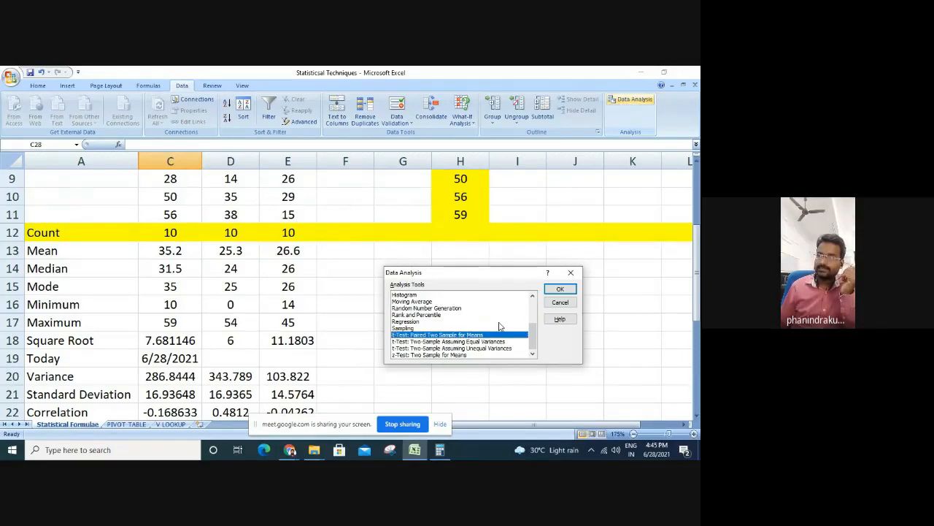
left_click(560, 288)
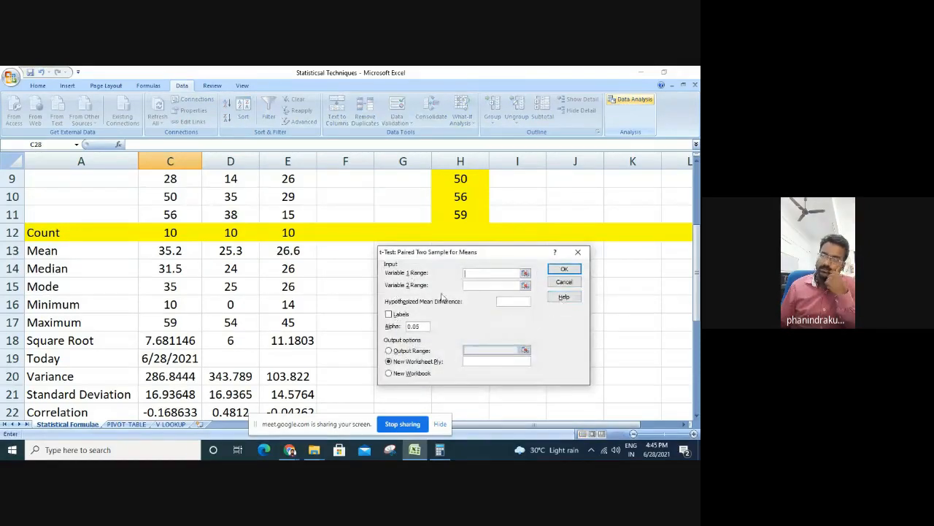
Set the paired t-test's Variable 1 Range to C2:C11 and its Variable 2 Range to D2:D11
left_click(525, 273)
scroll(252, 233, "up", 3)
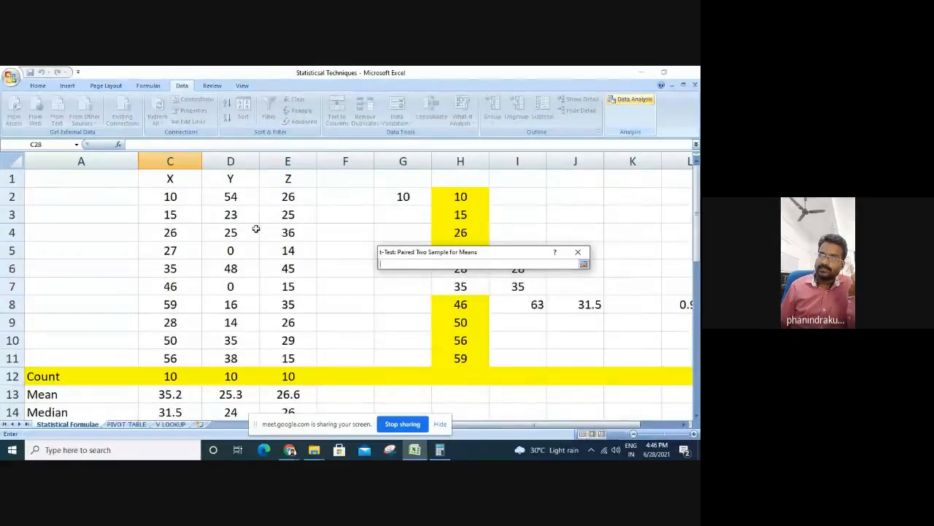
left_click_drag(179, 200, 188, 358)
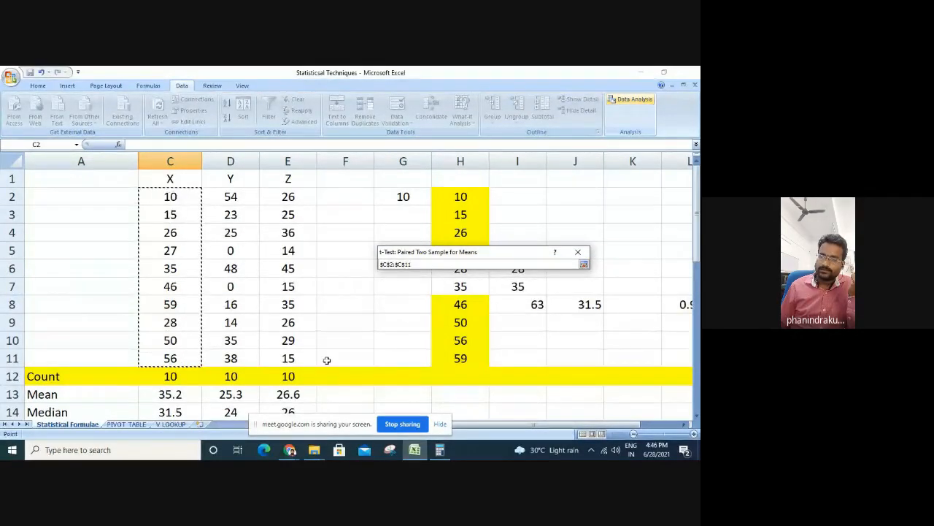
left_click(583, 264)
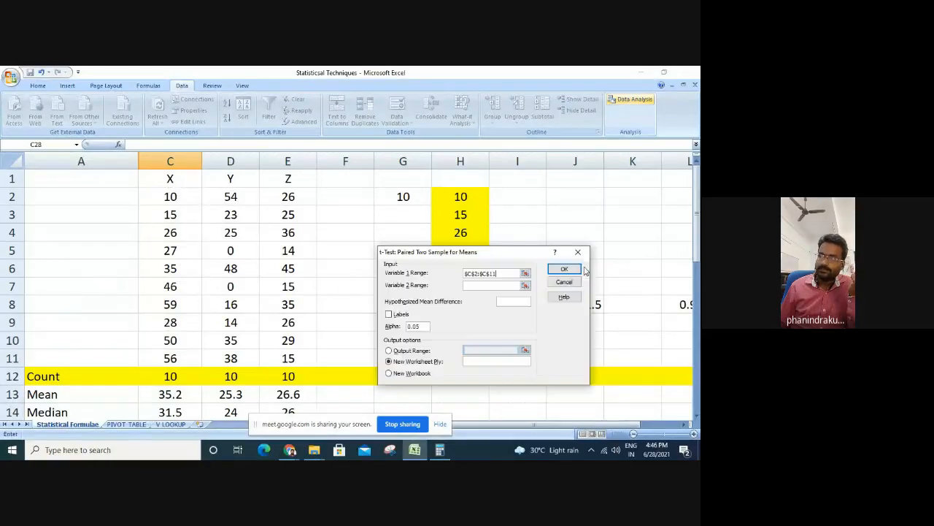
left_click(526, 285)
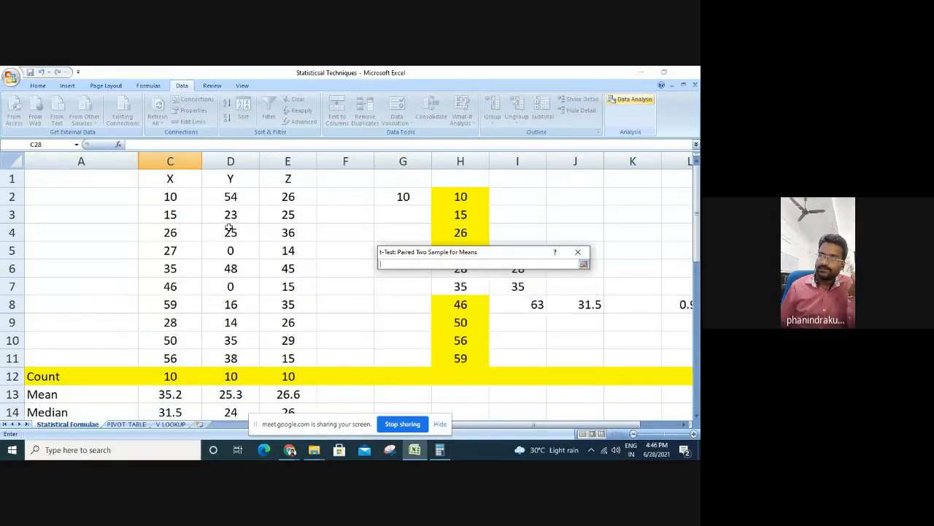
left_click_drag(243, 198, 252, 360)
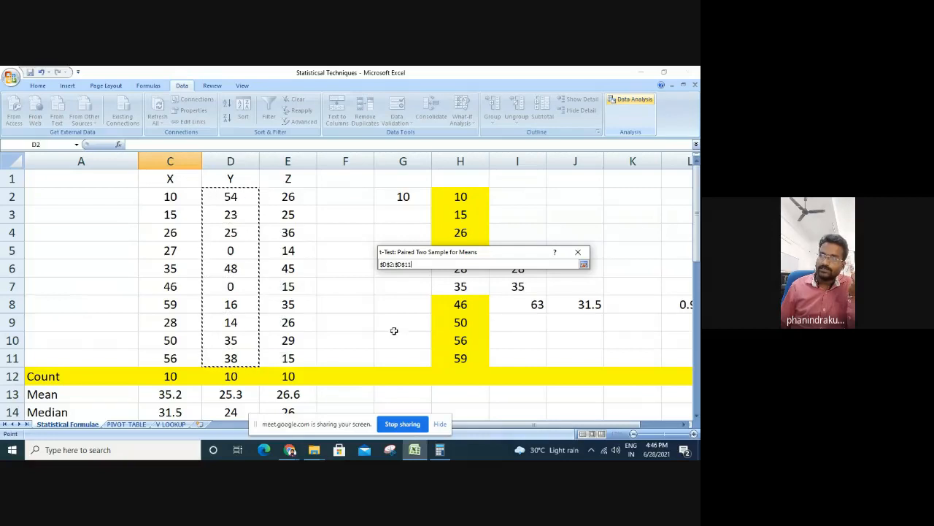
left_click(583, 264)
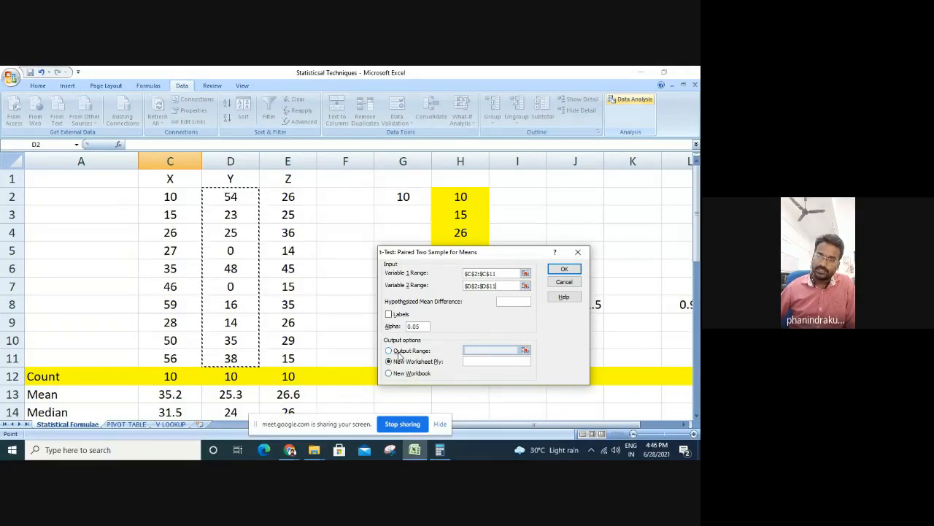
Direct the t-test output to cell H23 of the current sheet and run the test
left_click(400, 354)
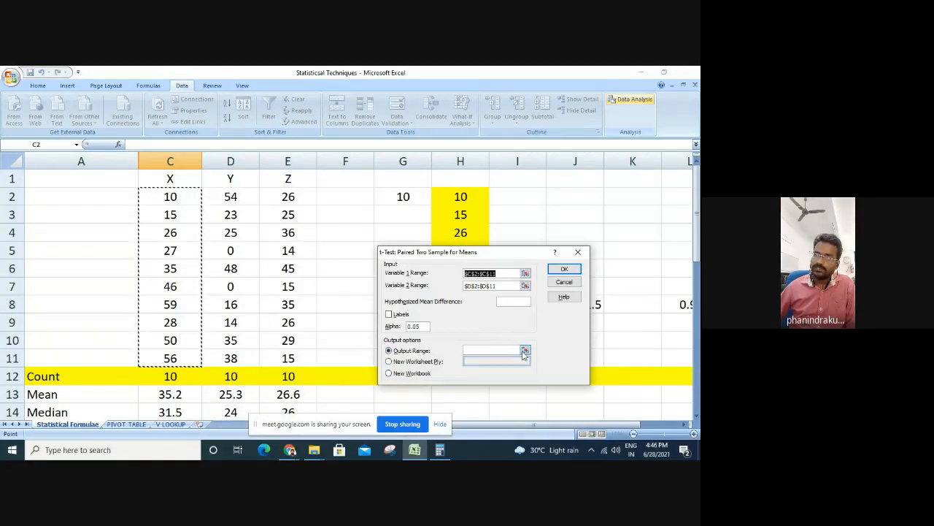
left_click(525, 351)
scroll(469, 355, "down", 5)
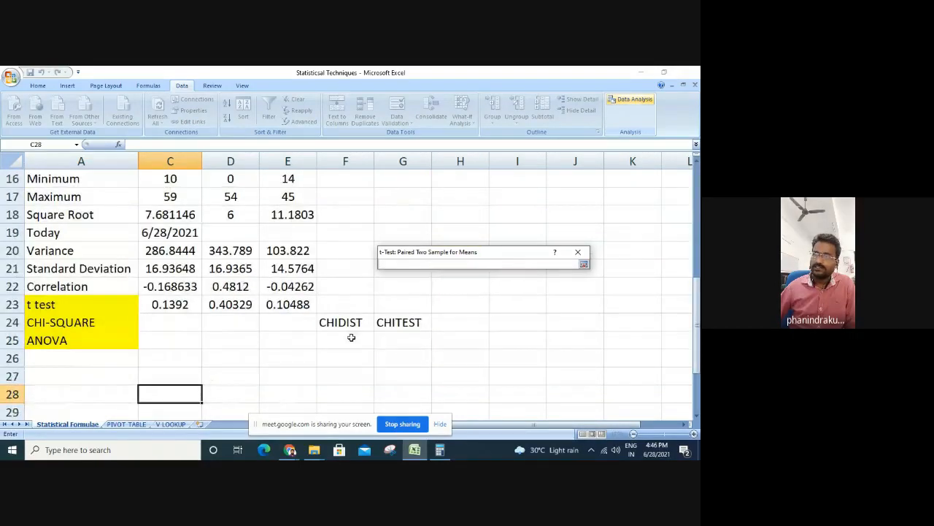
left_click(460, 305)
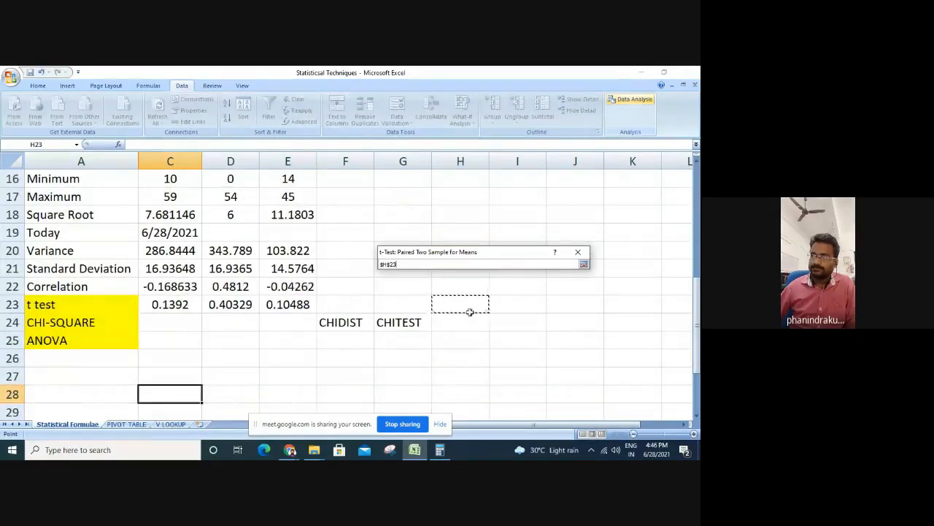
left_click(584, 265)
left_click(564, 271)
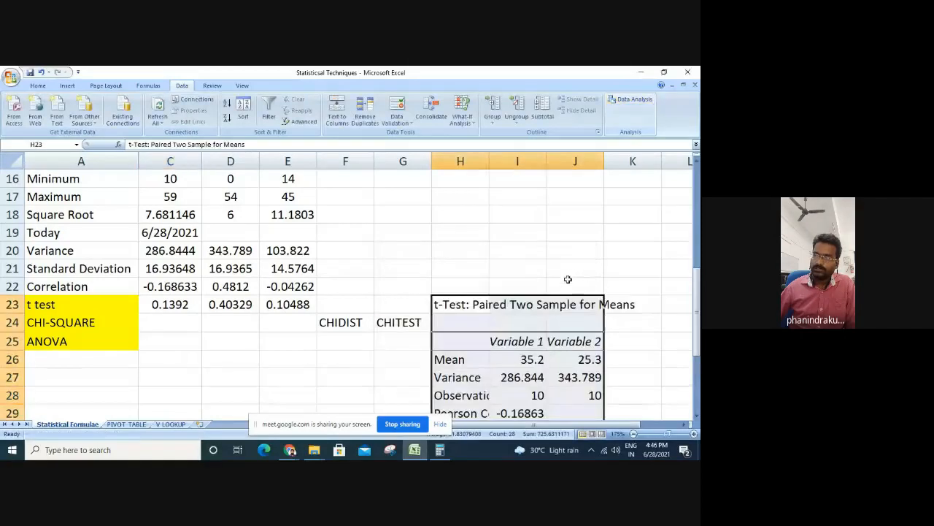
Auto-fit the widths of columns I and J to the t-test values
left_click(542, 160)
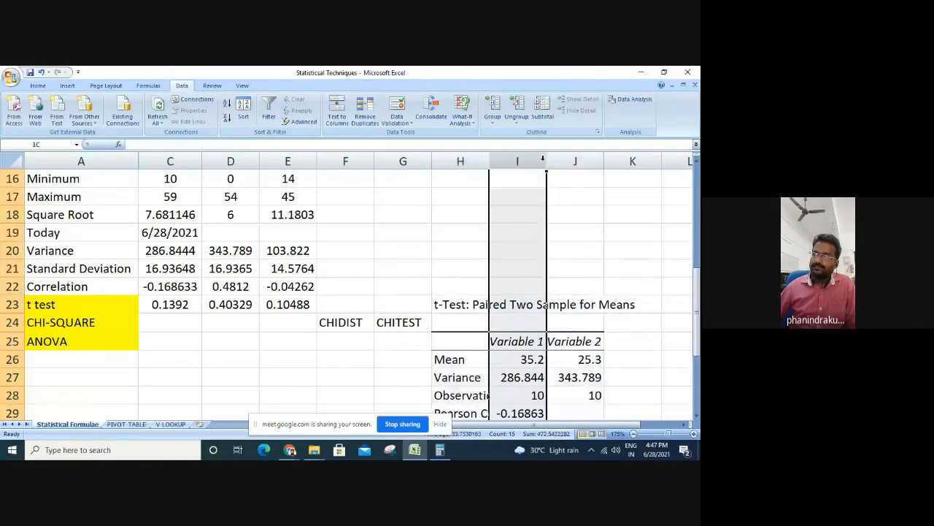
double_click(545, 160)
double_click(630, 160)
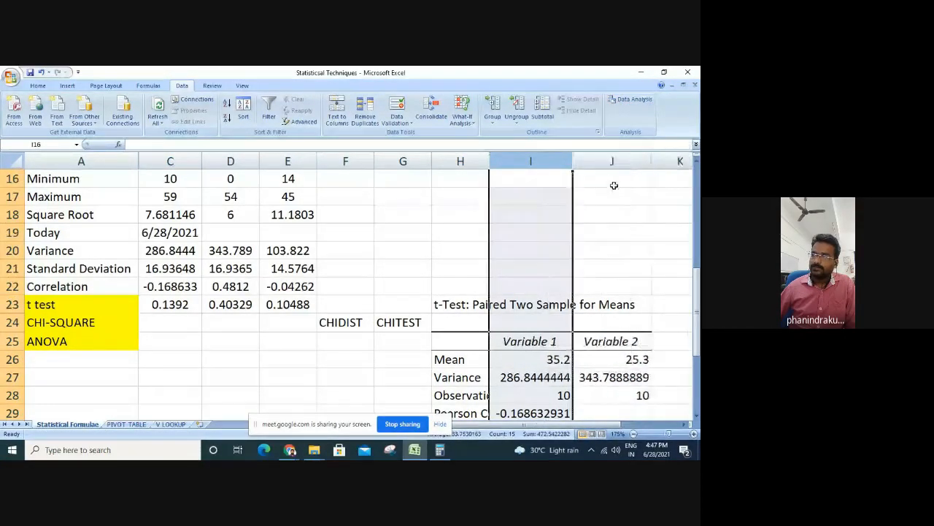
Clear the contents of cells G1:J12 beside the X, Y and Z data
scroll(521, 305, "down", 1)
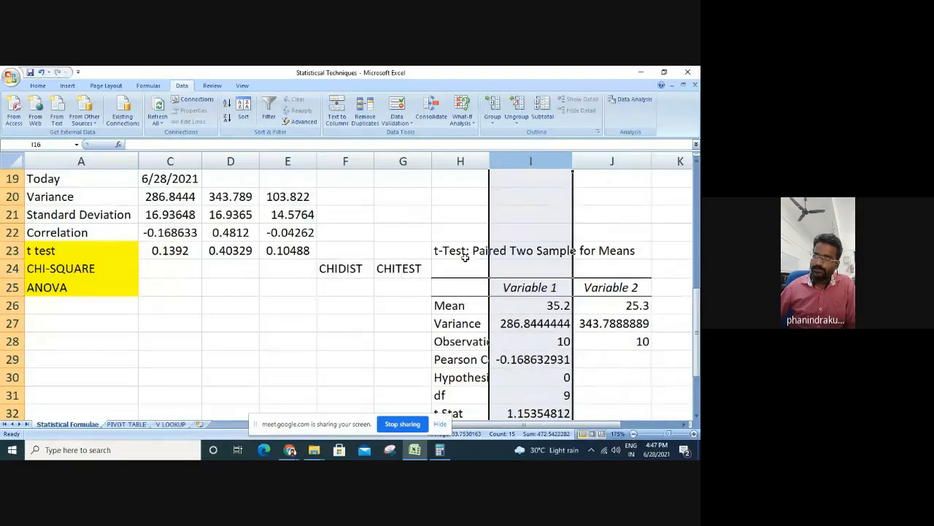
scroll(465, 257, "up", 6)
left_click_drag(407, 182, 617, 379)
Move the whole t-test output table from H23 to G2 and auto-fit column G to its labels
scroll(515, 358, "down", 6)
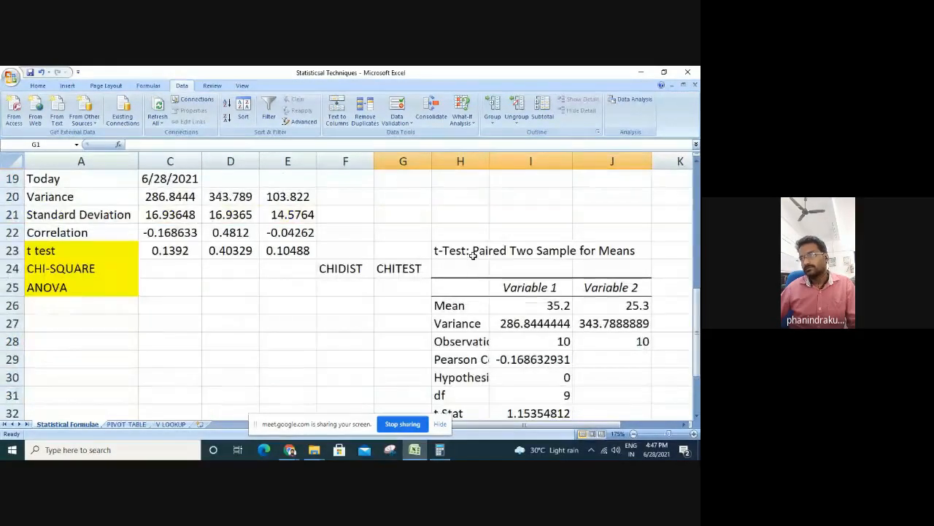
left_click_drag(473, 254, 620, 361)
key("ctrl+c")
scroll(509, 334, "up", 8)
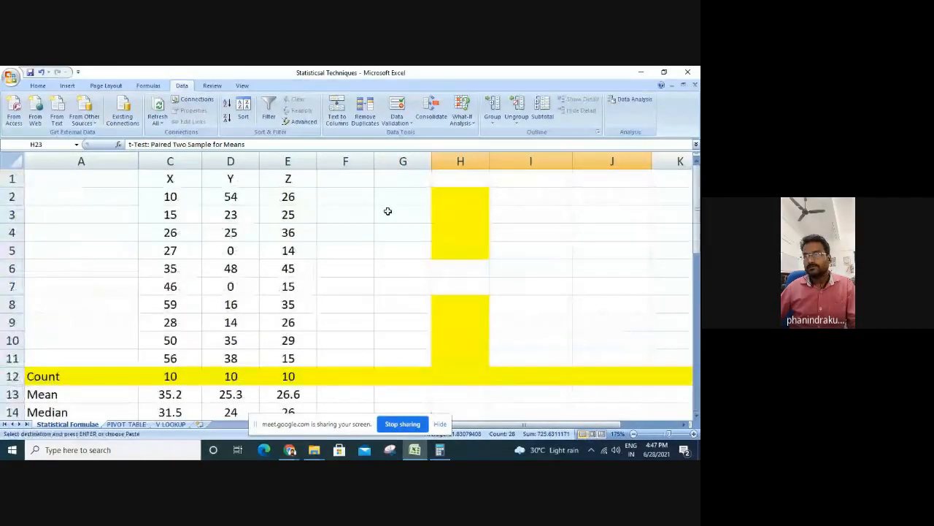
left_click(382, 194)
key("Return")
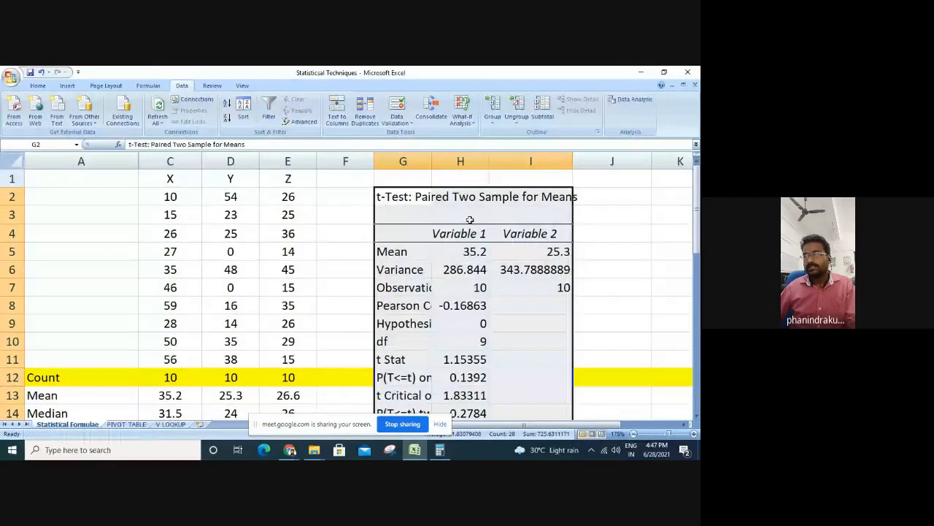
double_click(431, 161)
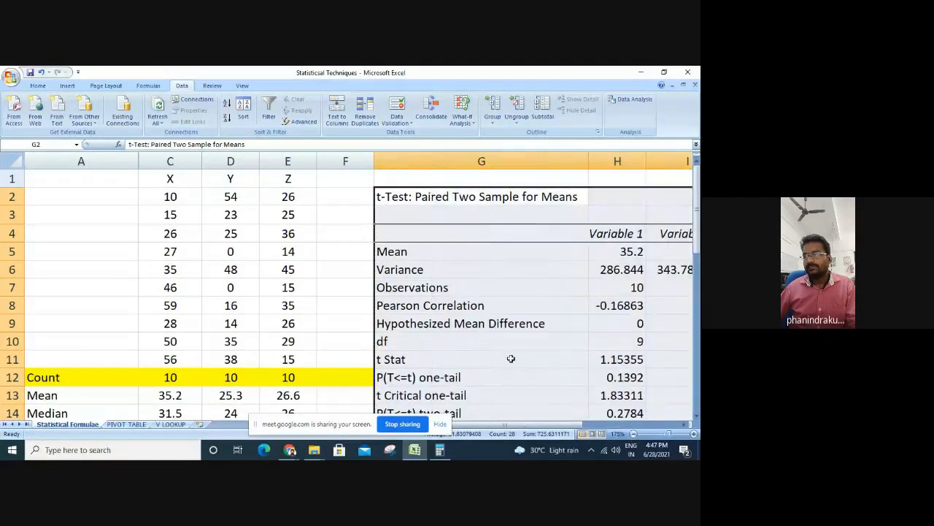
Examine the t-test output table and compare its variances with the Variance row values in C20 and D20
left_click_drag(517, 426, 544, 423)
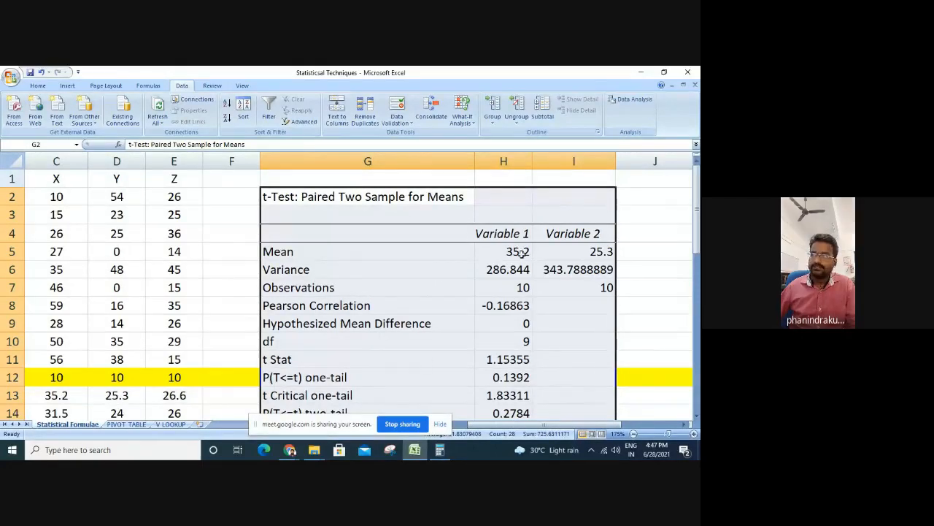
scroll(69, 393, "down", 2)
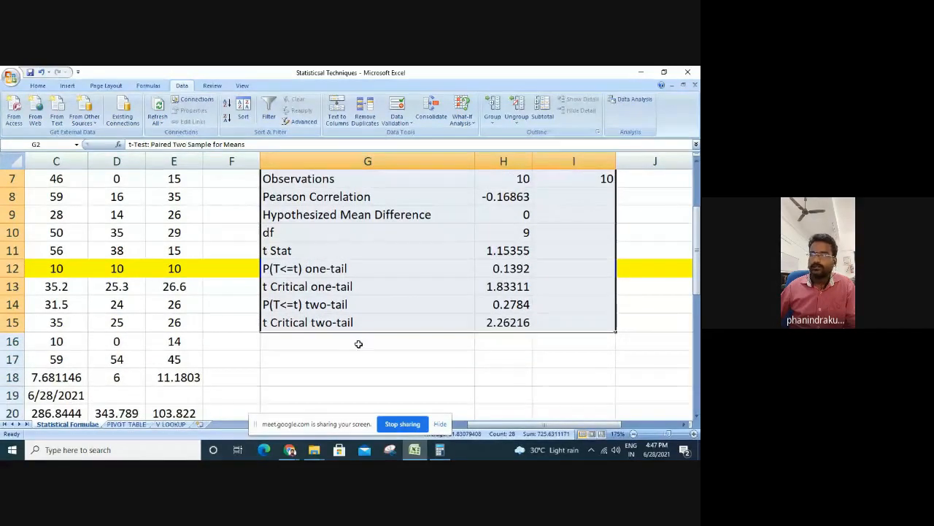
scroll(358, 340, "up", 2)
scroll(493, 276, "down", 2)
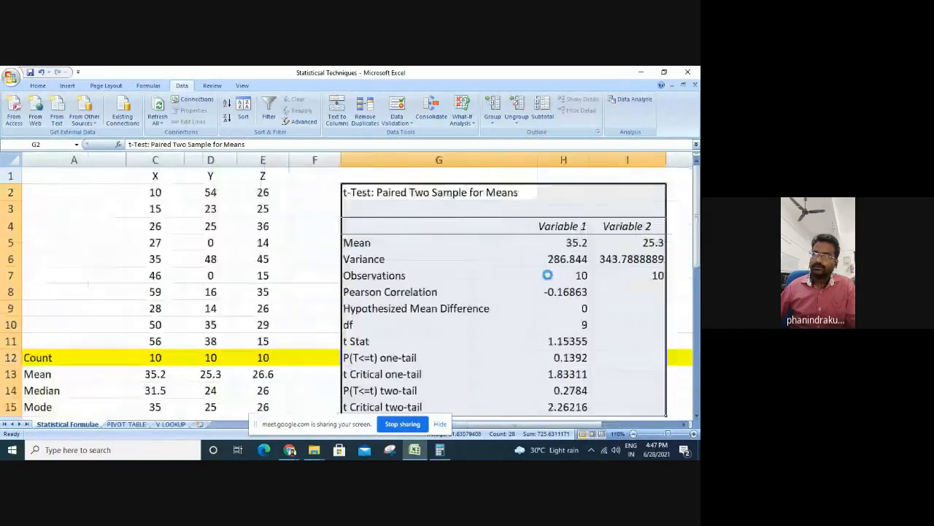
scroll(194, 367, "down", 3)
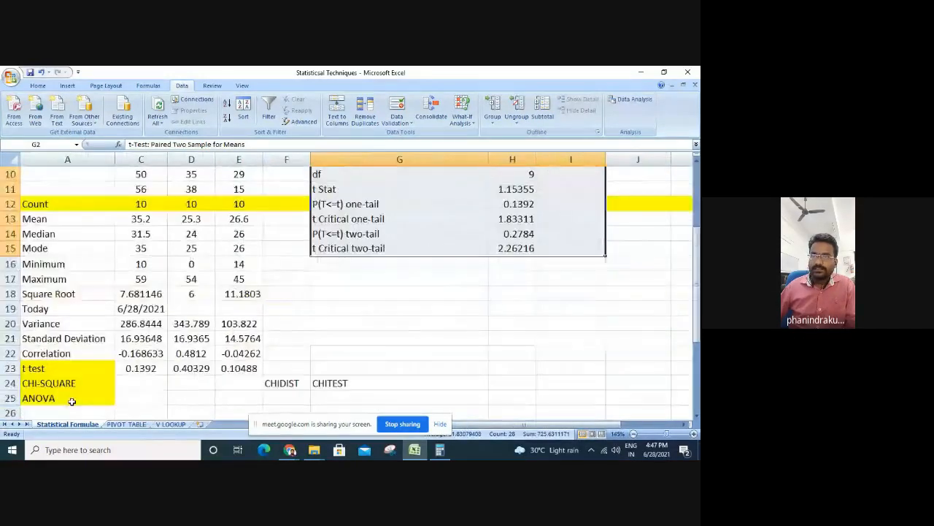
left_click_drag(138, 324, 191, 323)
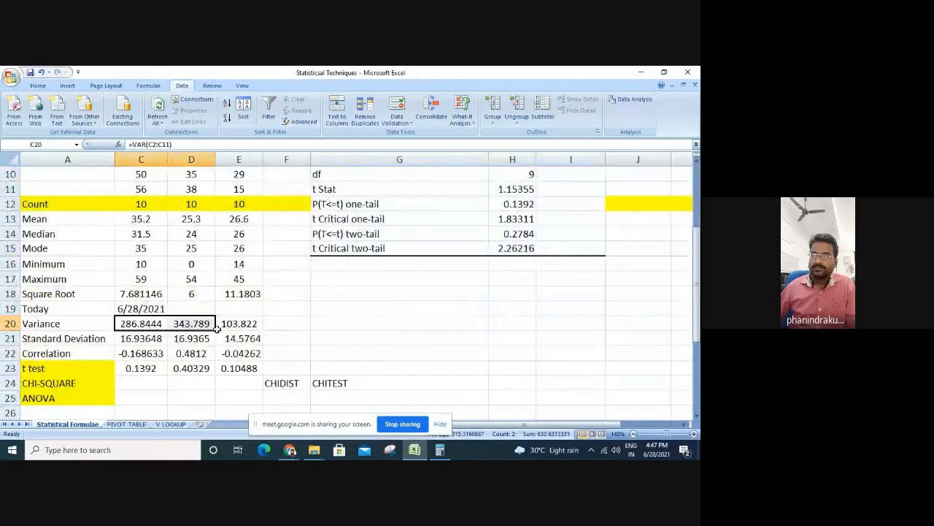
scroll(503, 206, "up", 1)
scroll(503, 206, "up", 1)
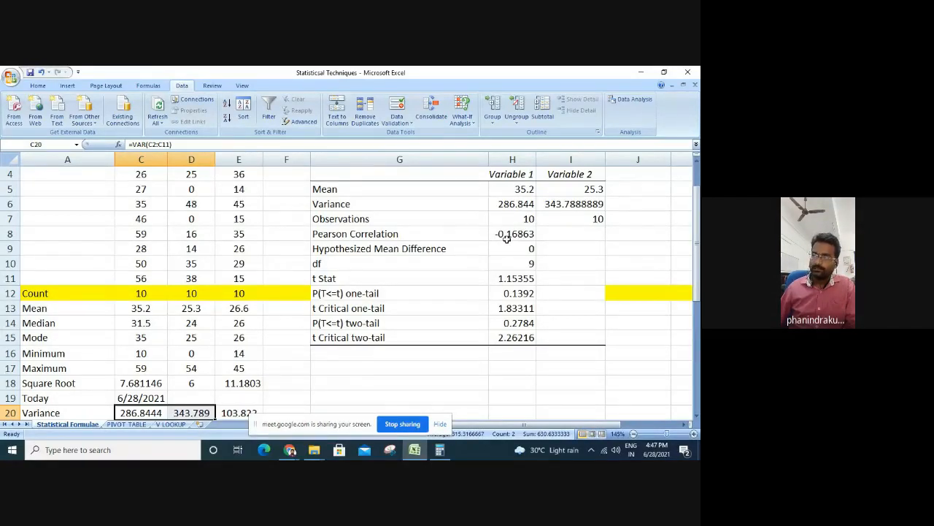
Compare the table's Pearson Correlation with the correlation in C22, and review the df and t Stat rows
scroll(506, 239, "down", 1)
left_click(130, 402)
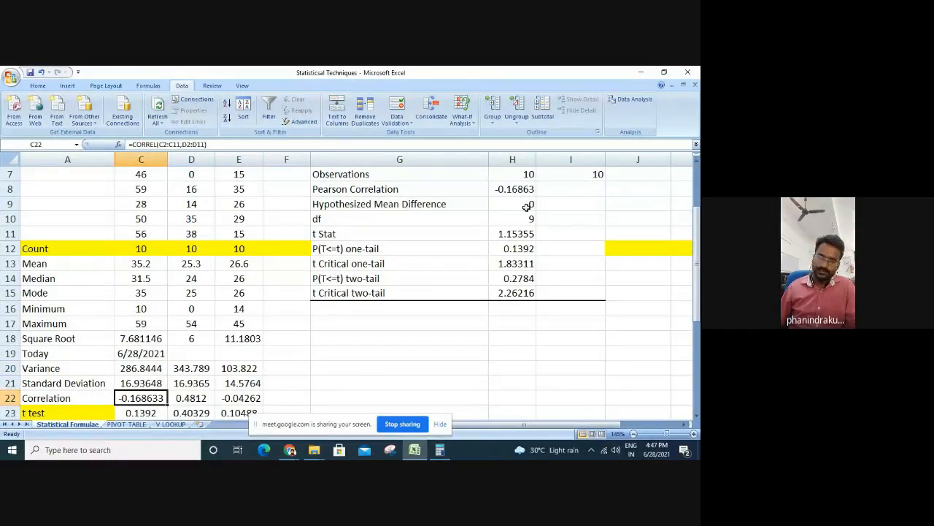
left_click(375, 221)
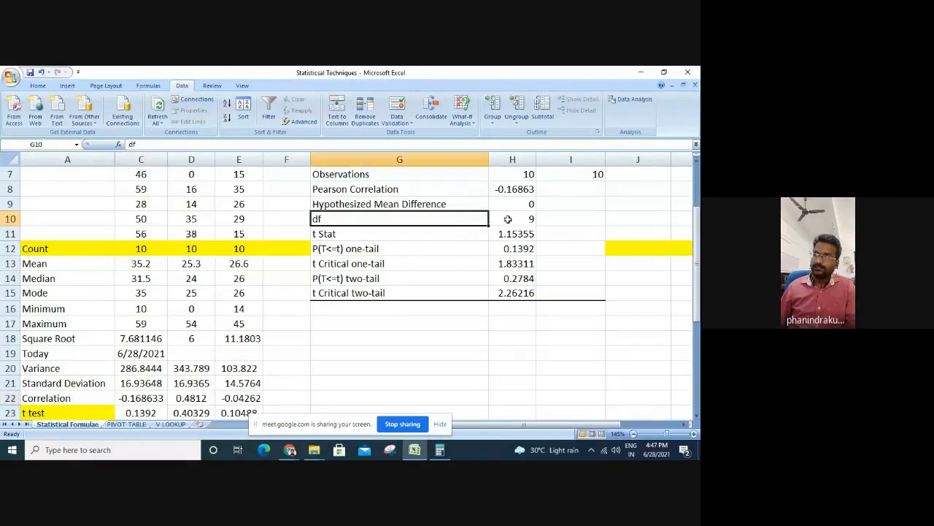
left_click(511, 218)
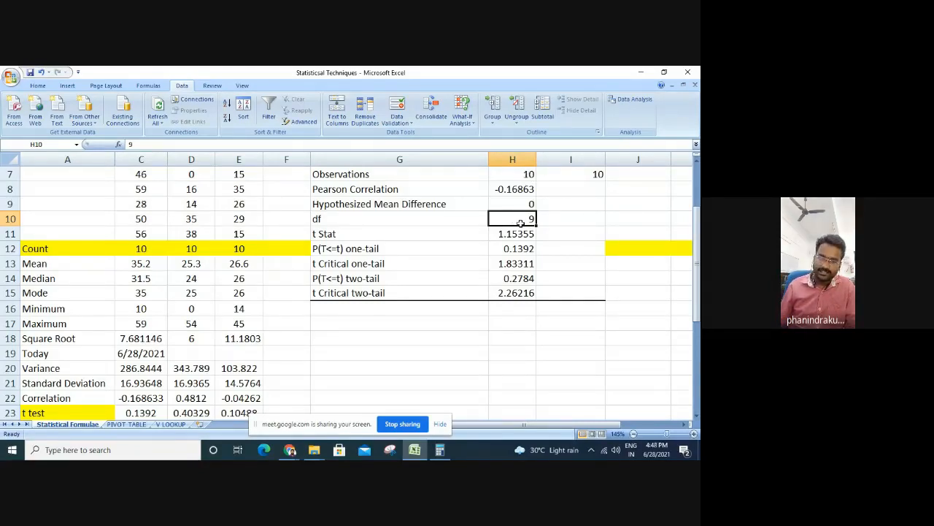
left_click(353, 234)
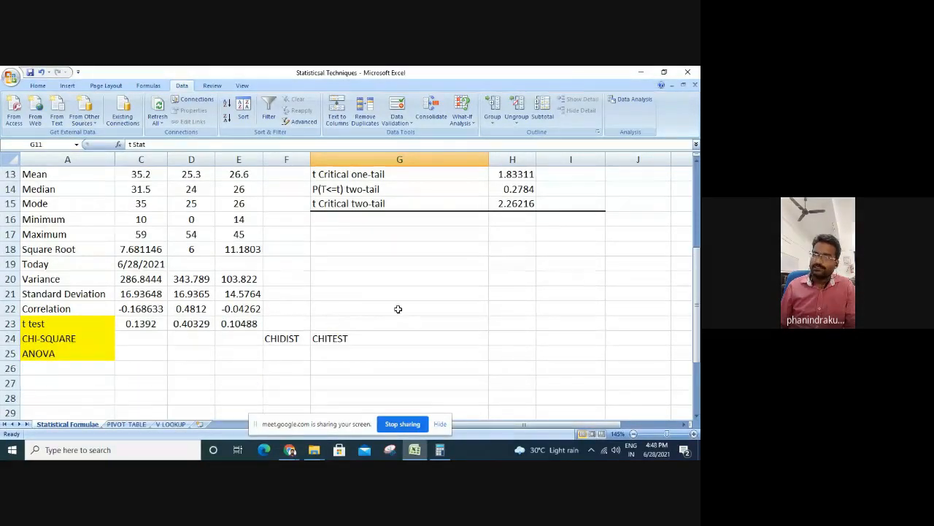
Review the one-tail and two-tail t Critical and P(T<=t) rows of the t-test output table
scroll(398, 309, "up", 1)
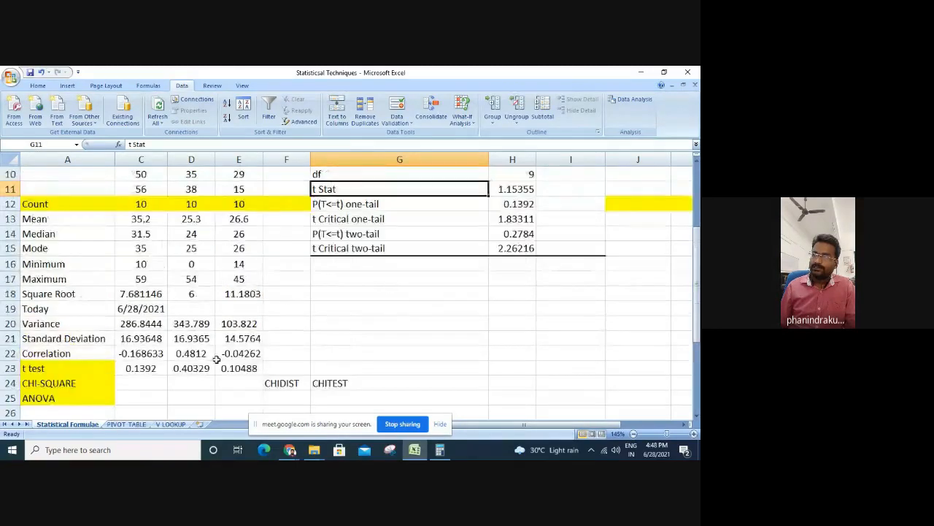
left_click(349, 220)
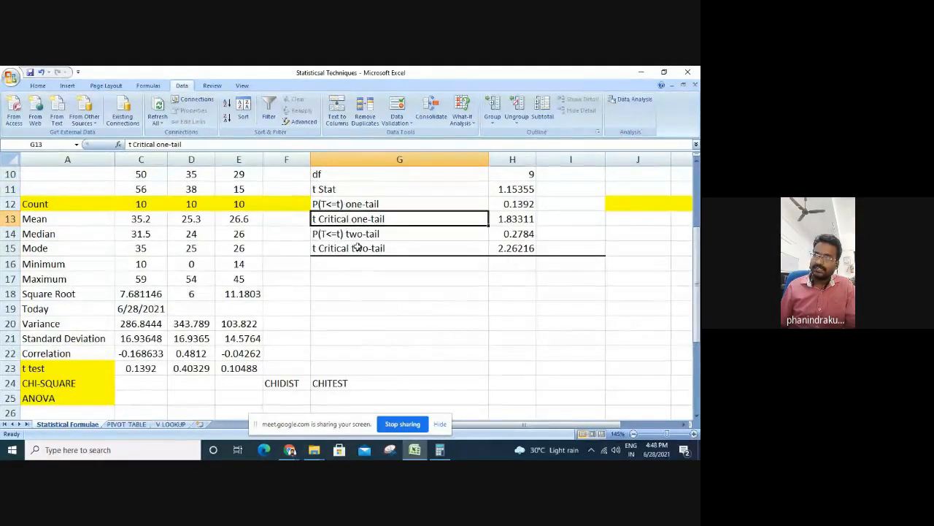
left_click(357, 249)
left_click(365, 221)
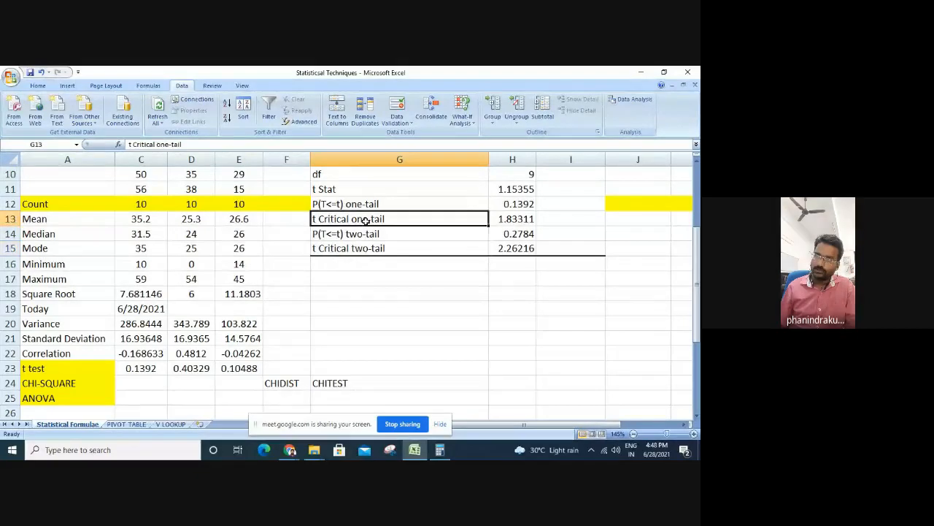
left_click(368, 252)
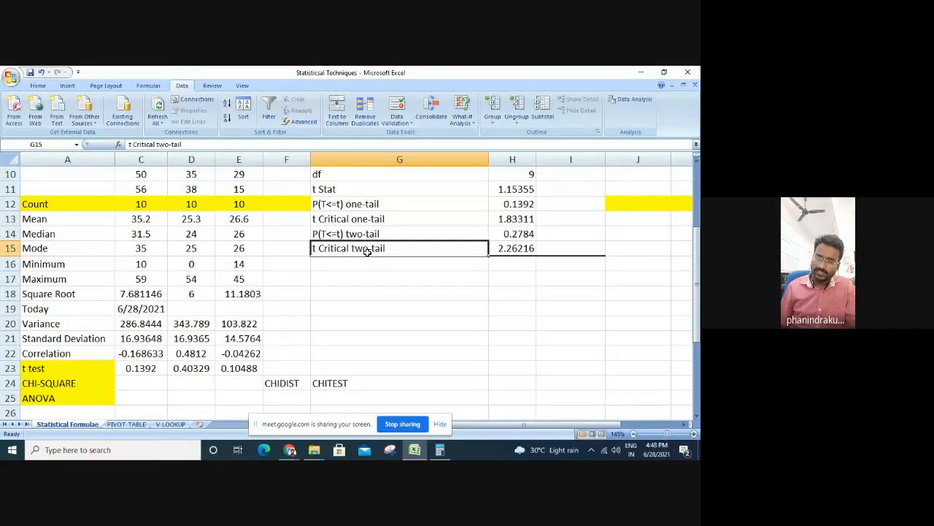
left_click(509, 249)
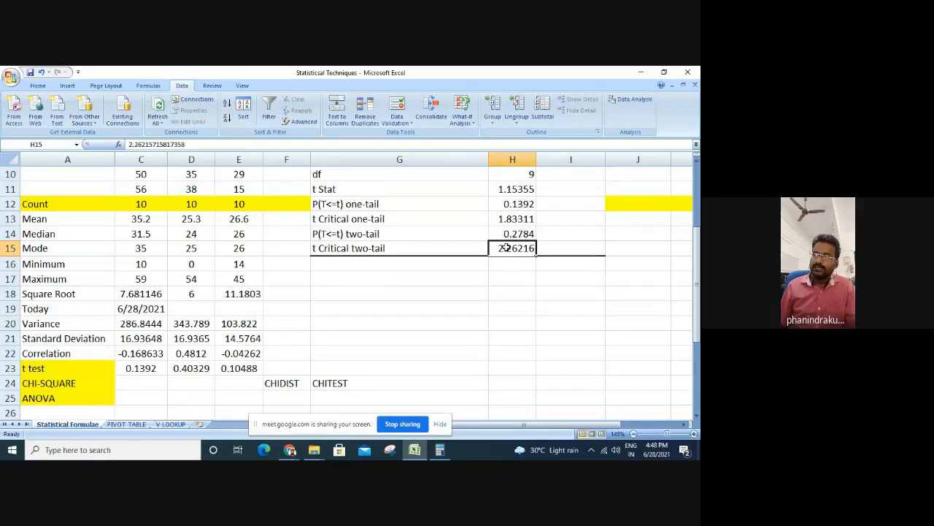
scroll(506, 248, "up", 1)
left_click_drag(363, 250, 502, 249)
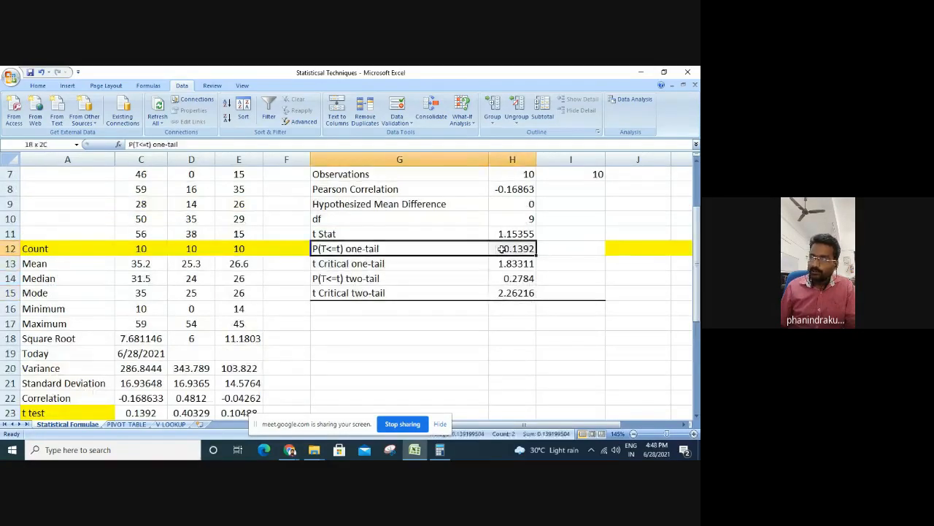
left_click_drag(429, 278, 494, 278)
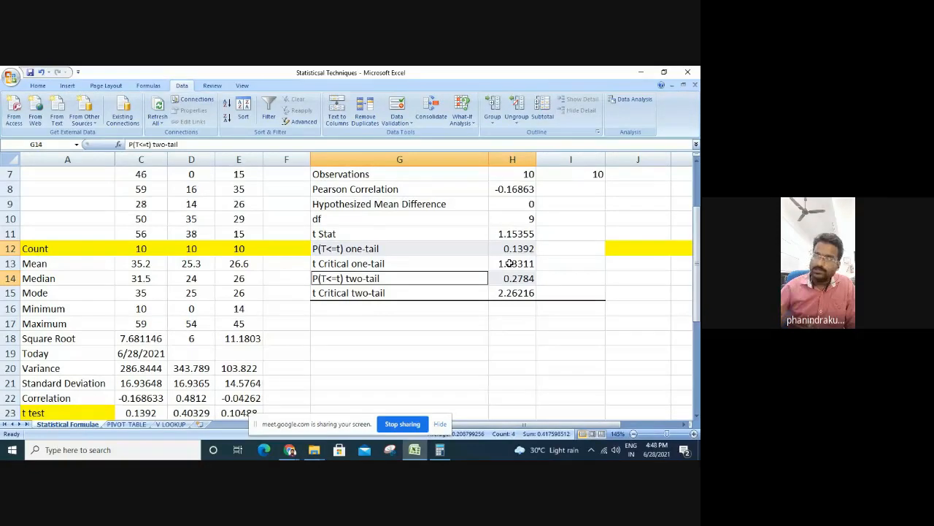
Compare the t Stat value in H11 with the one-tail and two-tail critical values in H13 and H15
left_click(520, 234)
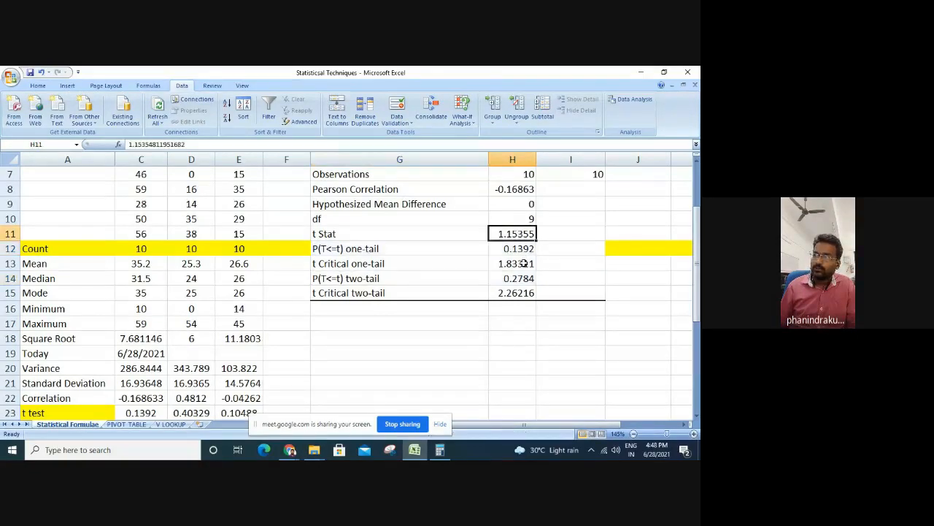
left_click(524, 263, "ctrl")
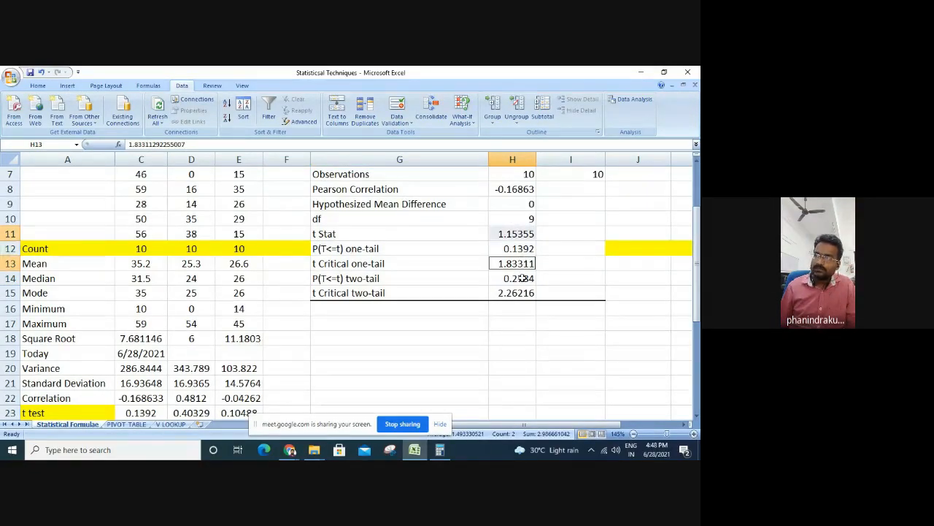
left_click(522, 292)
left_click(520, 235, "ctrl")
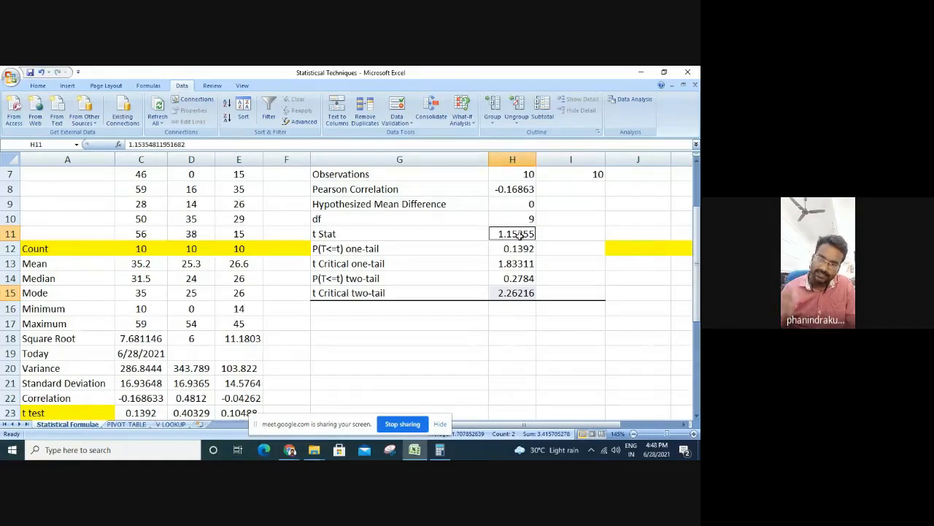
Fill the t Stat, t Critical one-tail and t Critical two-tail rows of the output table (G:H, rows 11, 13 and 15) with yellow
left_click(336, 234)
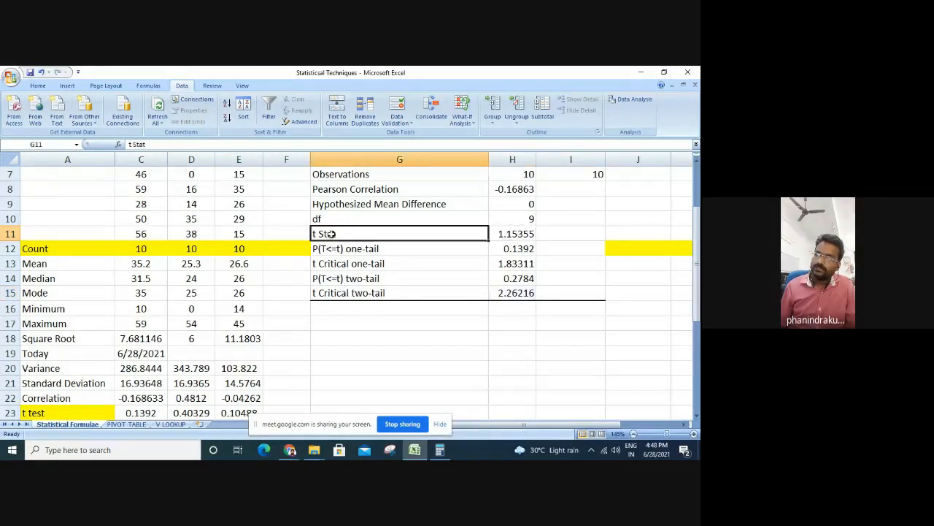
left_click_drag(448, 235, 513, 235)
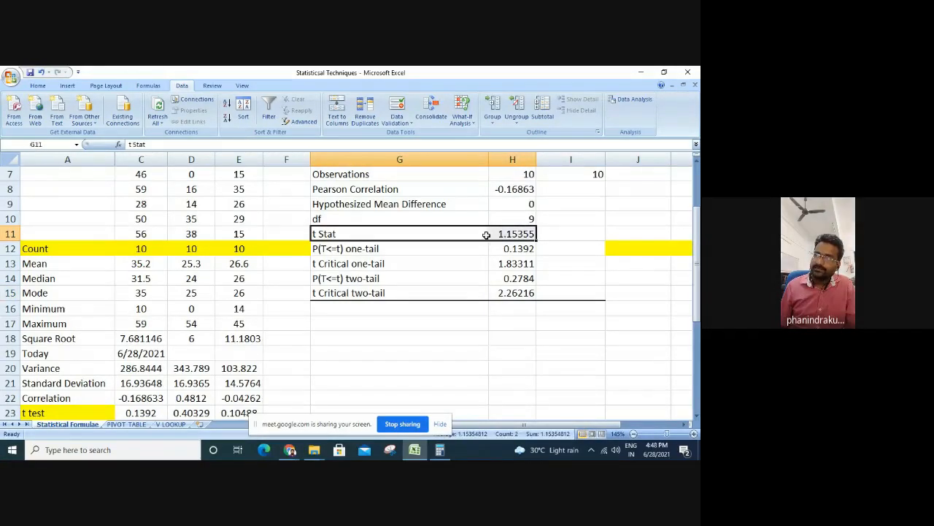
left_click(37, 85)
left_click(150, 118)
left_click(333, 263)
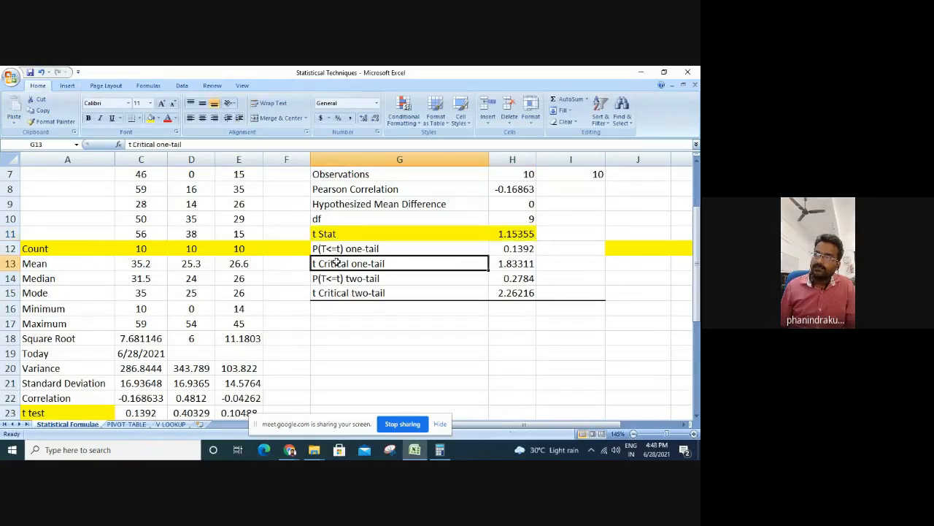
left_click_drag(479, 264, 512, 263)
left_click(151, 119)
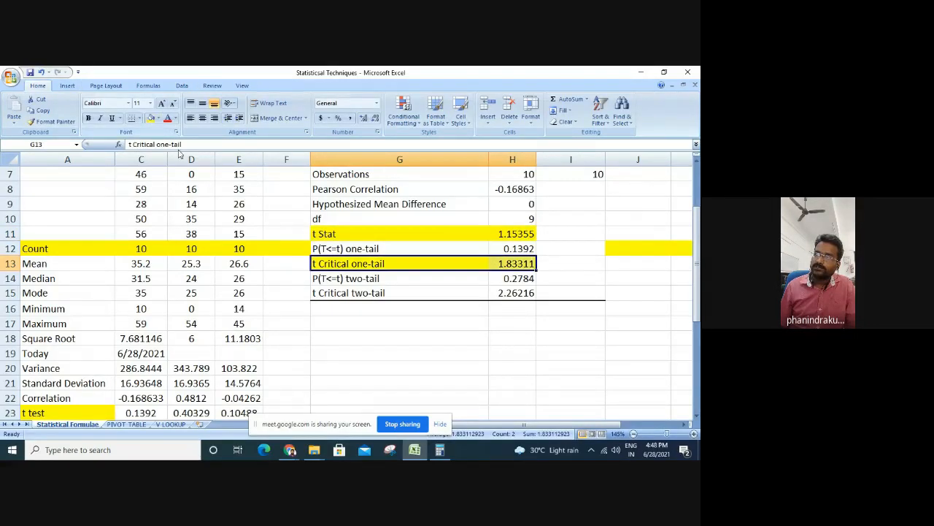
left_click_drag(359, 295, 504, 293)
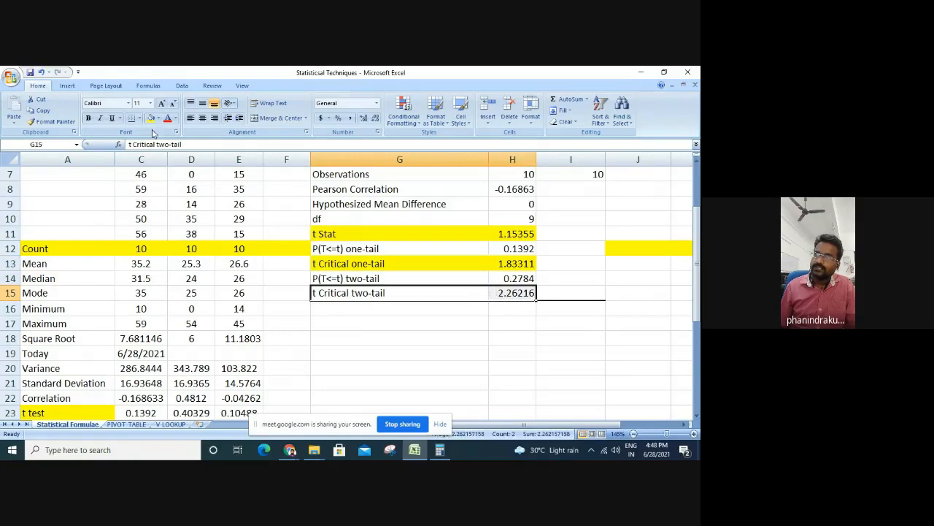
left_click(151, 120)
Fill the P(T<=t) one-tail and two-tail rows, G12:H12 and G14:H14, with red
scroll(246, 263, "up", 2)
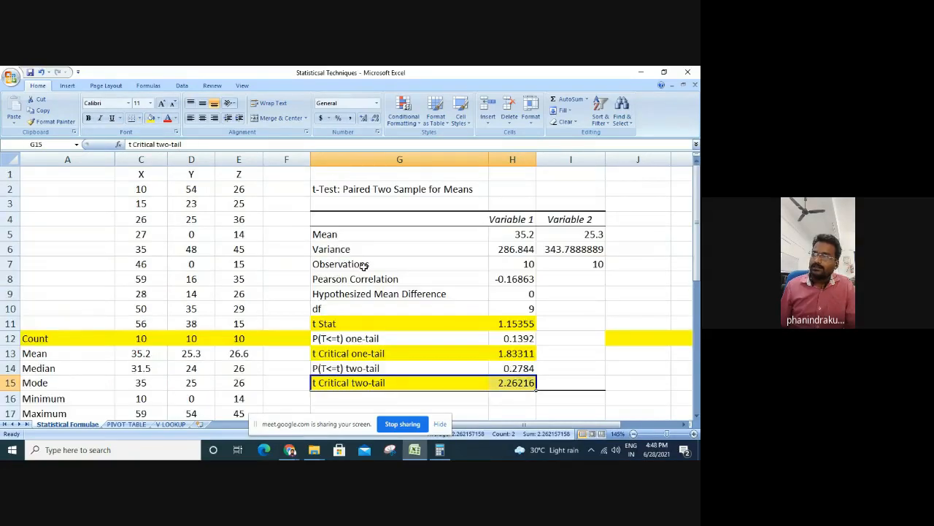
scroll(379, 335, "down", 1)
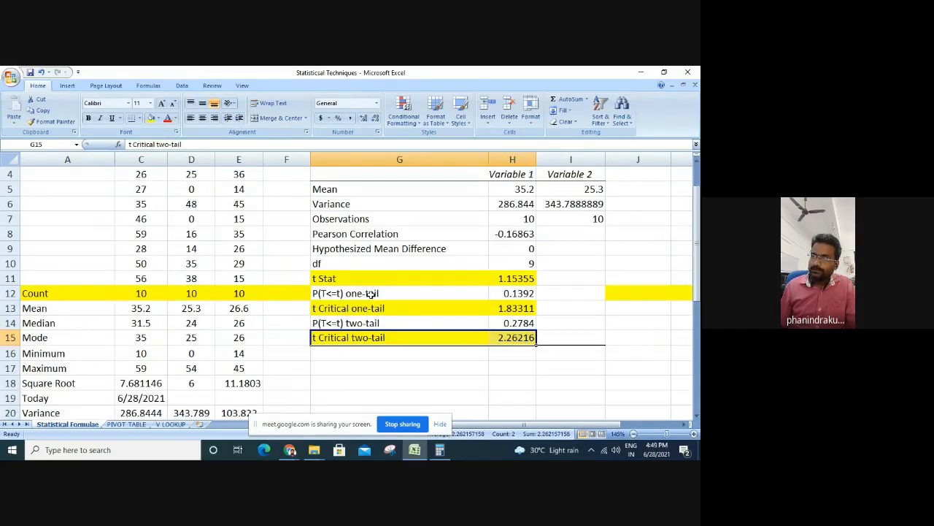
left_click(517, 293)
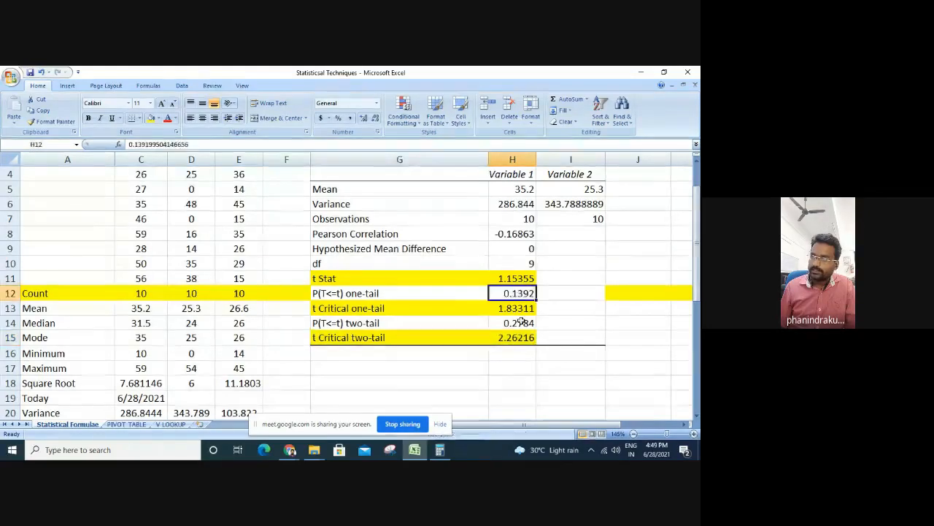
left_click(521, 321)
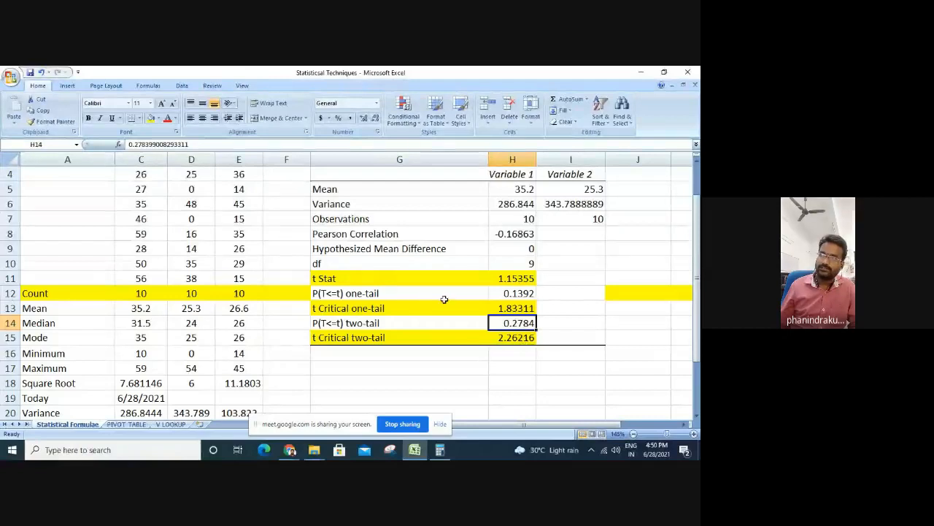
left_click_drag(438, 295, 537, 295)
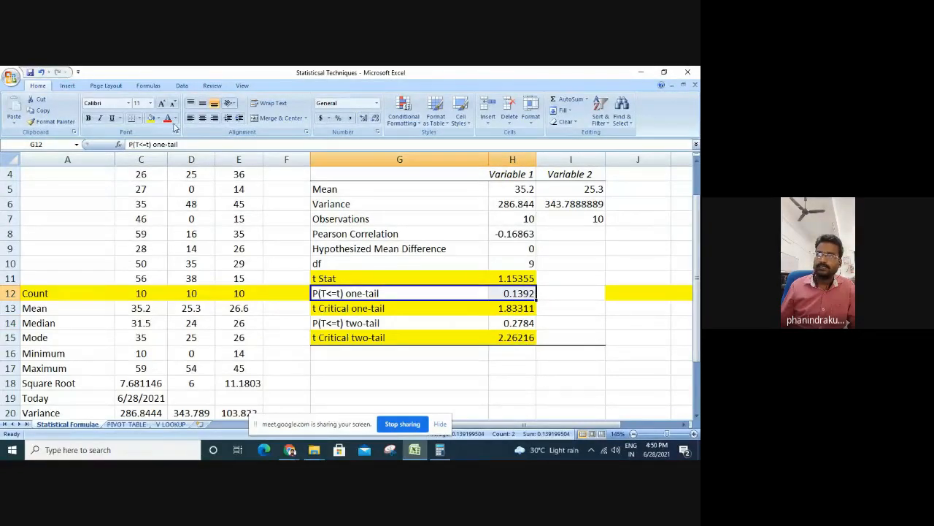
left_click(156, 118)
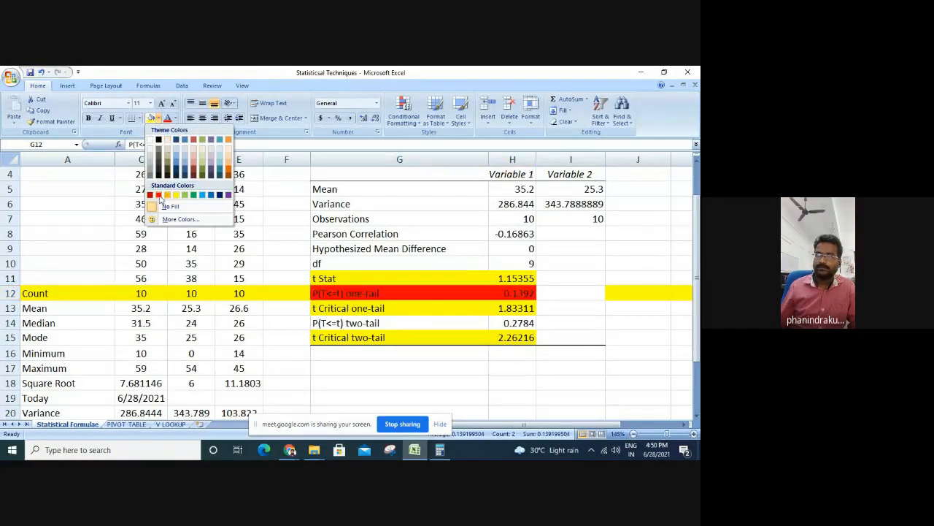
left_click(158, 194)
left_click_drag(385, 322, 511, 323)
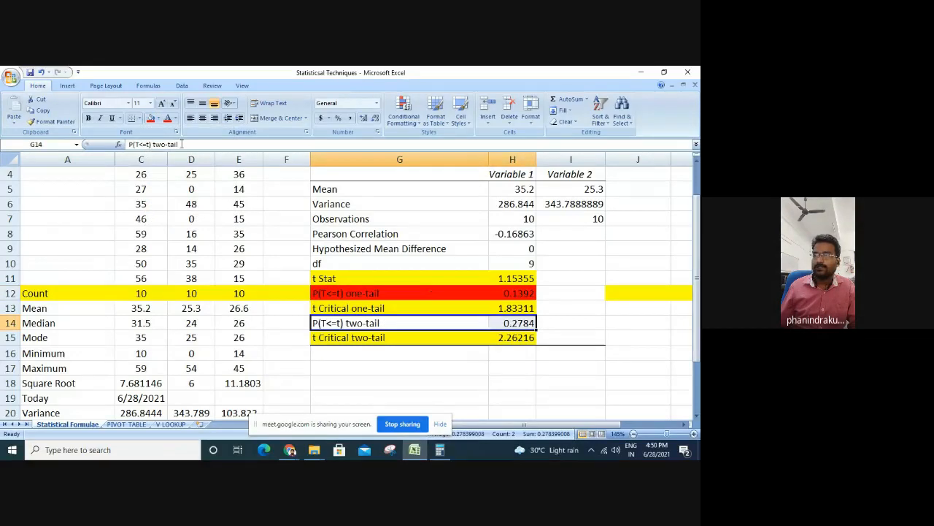
left_click(151, 118)
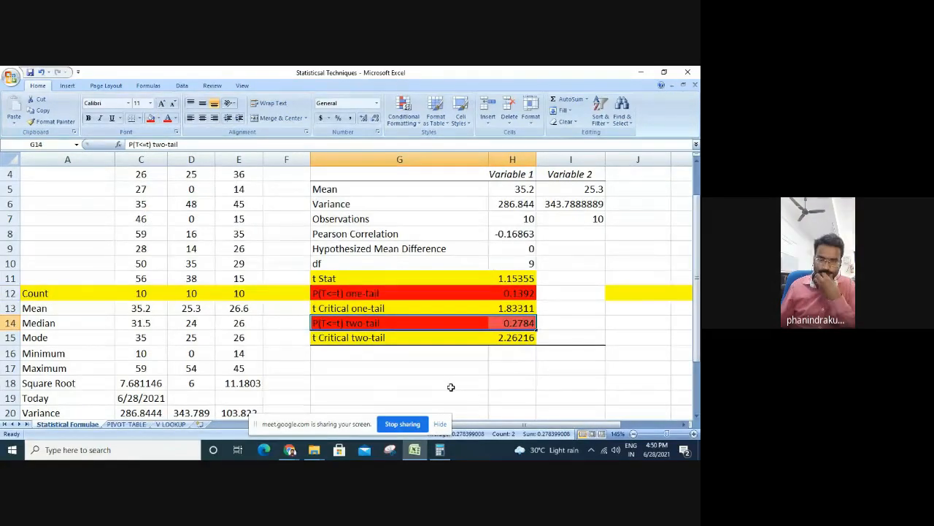
Open the t-Test: Paired Two Sample for Means tool from the Data Analysis tools
scroll(452, 387, "up", 1)
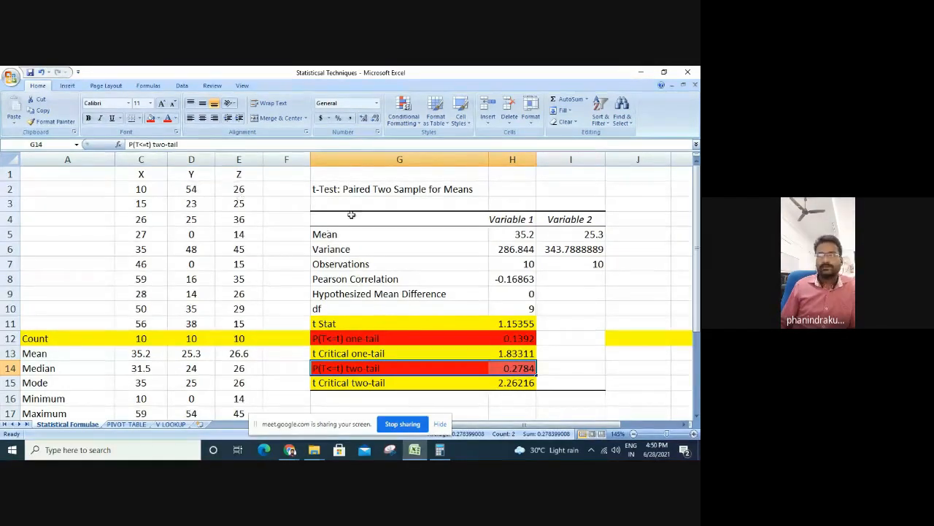
scroll(358, 285, "down", 1)
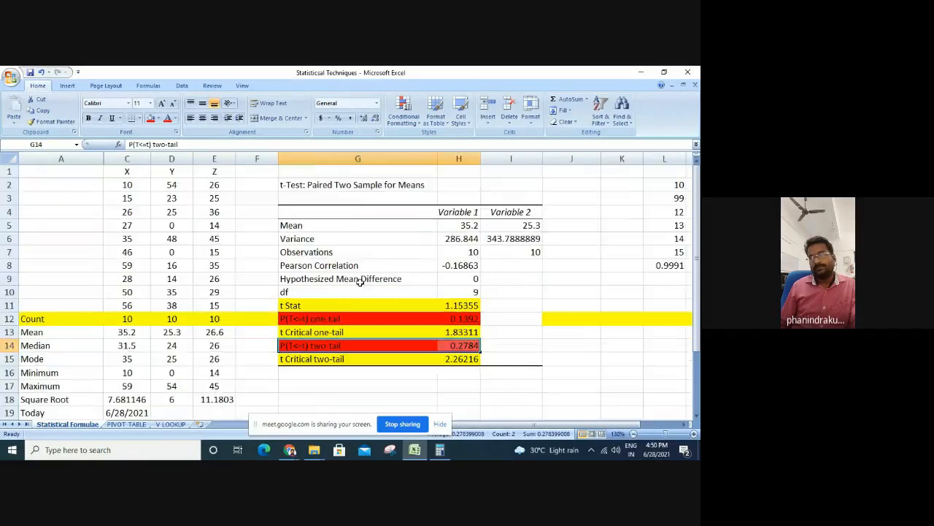
left_click(313, 381)
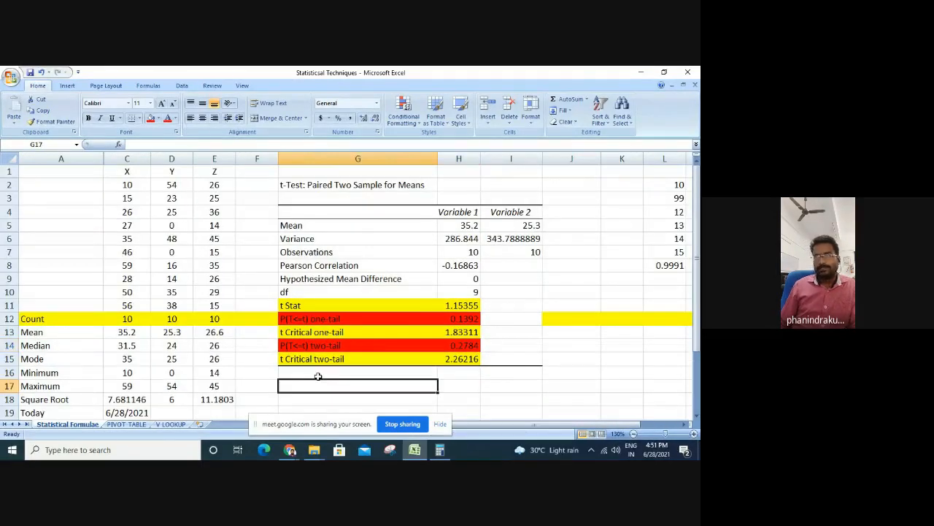
left_click(182, 86)
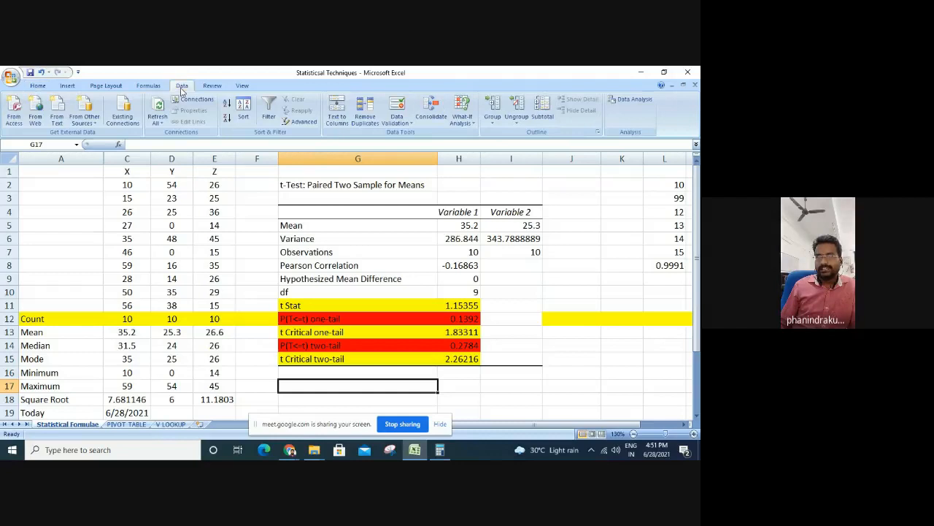
left_click(633, 101)
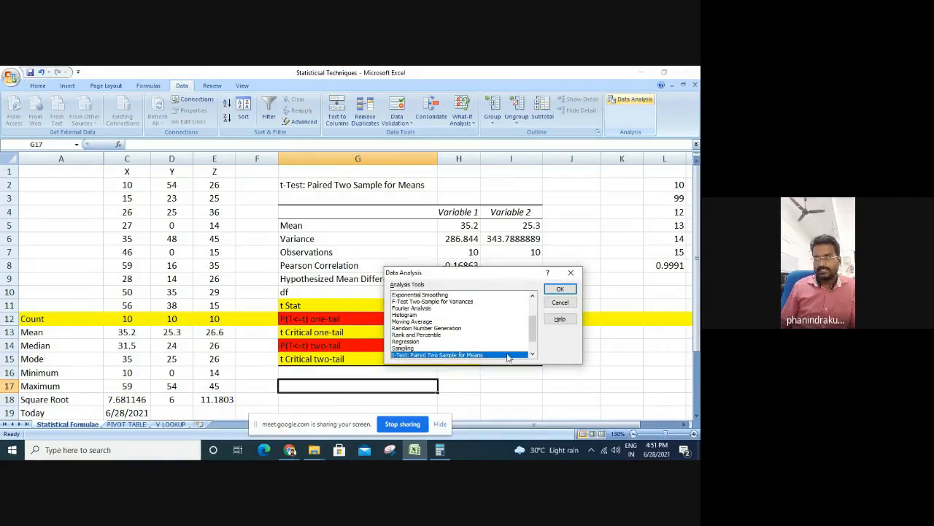
left_click(534, 354)
left_click(534, 354)
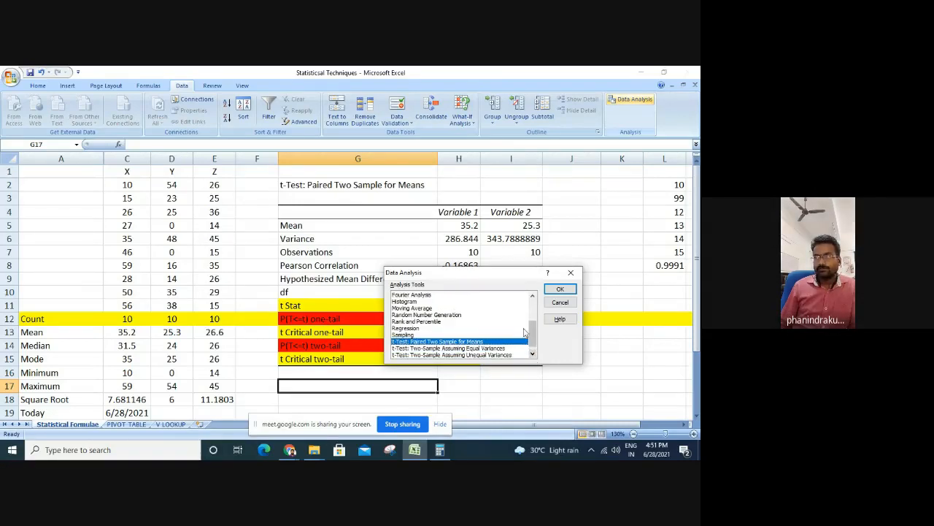
left_click(560, 290)
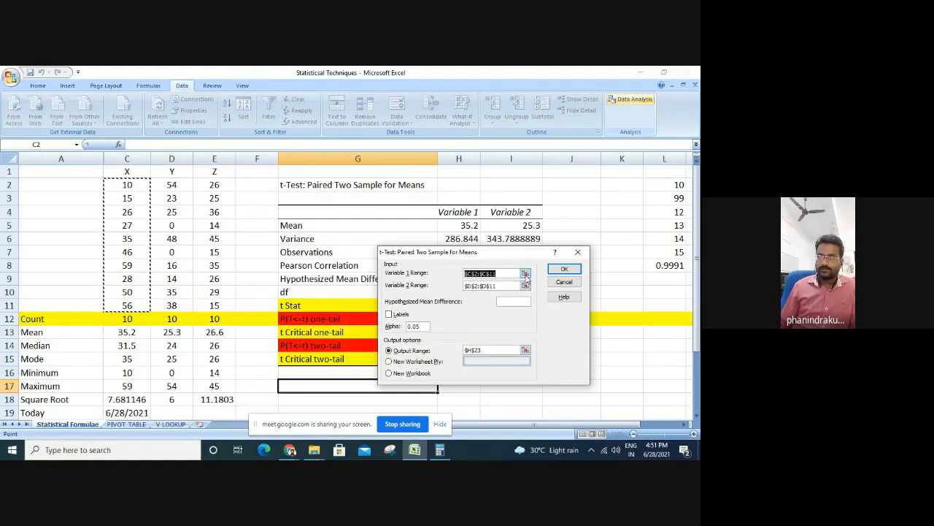
Set the paired t-test's Variable 1 range to D2:D11 and its Variable 2 range to E2:E11
left_click(525, 273)
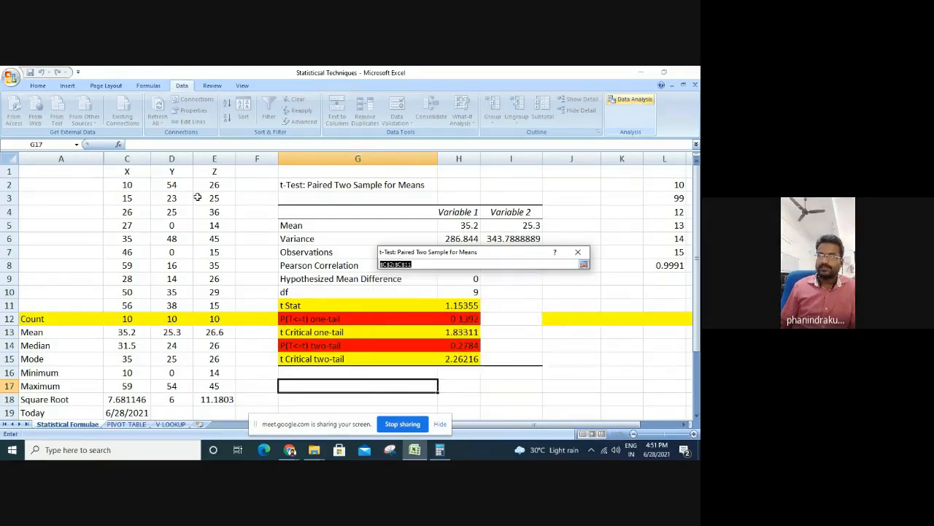
left_click_drag(182, 185, 182, 303)
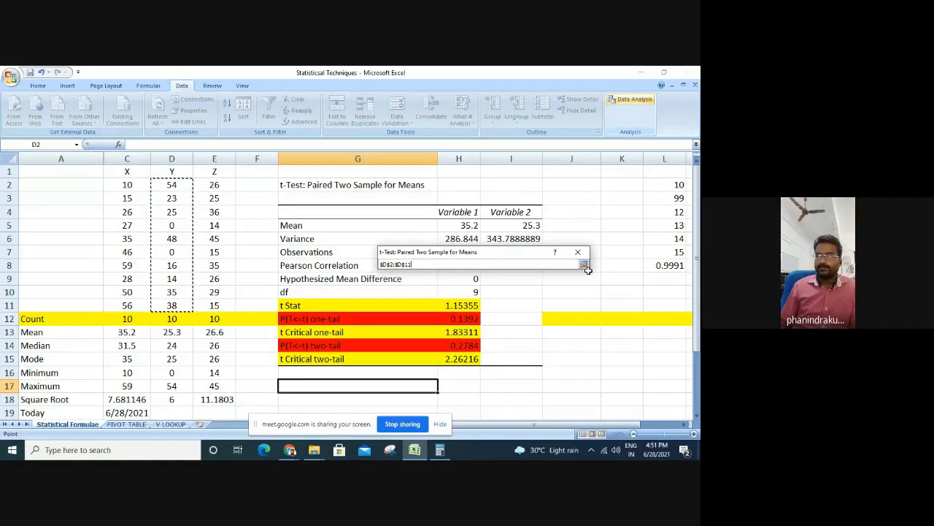
left_click(583, 264)
left_click(525, 285)
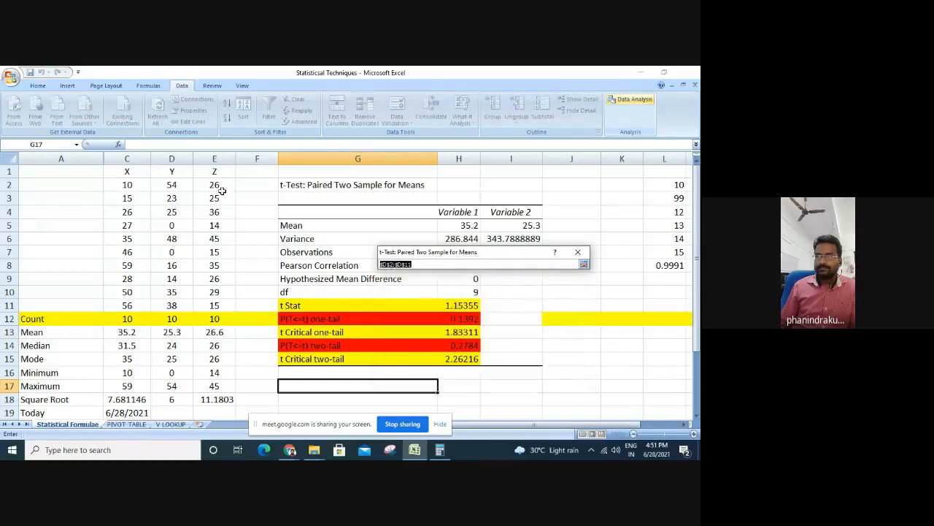
left_click_drag(219, 186, 228, 304)
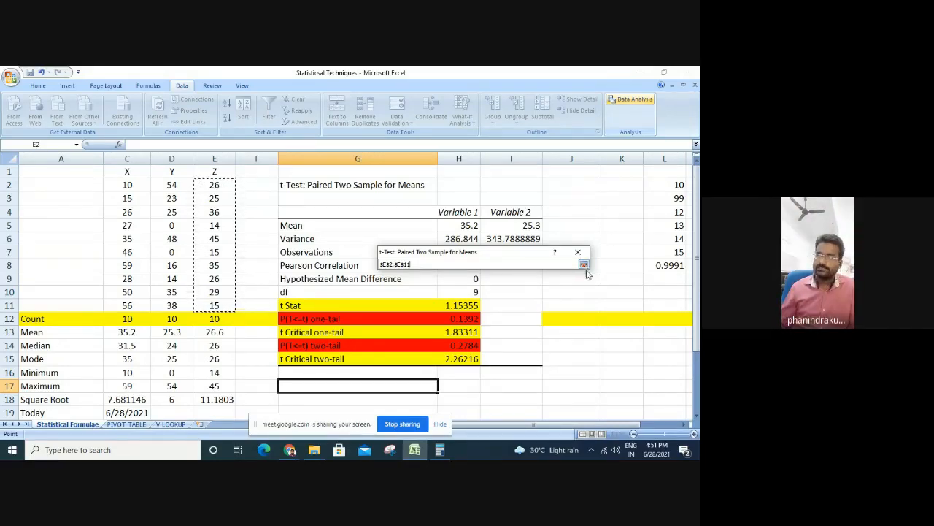
left_click(584, 265)
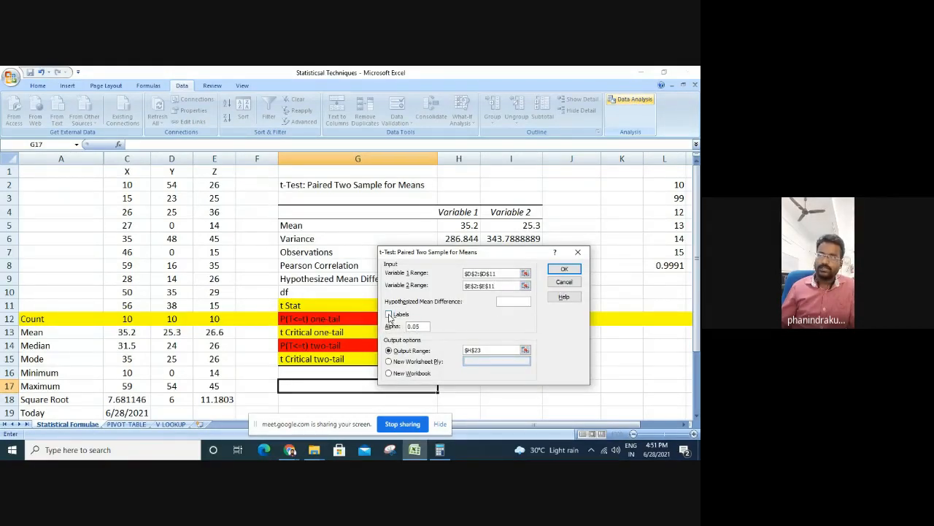
Enable Labels, set the output range to G17, and run the paired t-test, accepting the overwrite of existing data
left_click(389, 315)
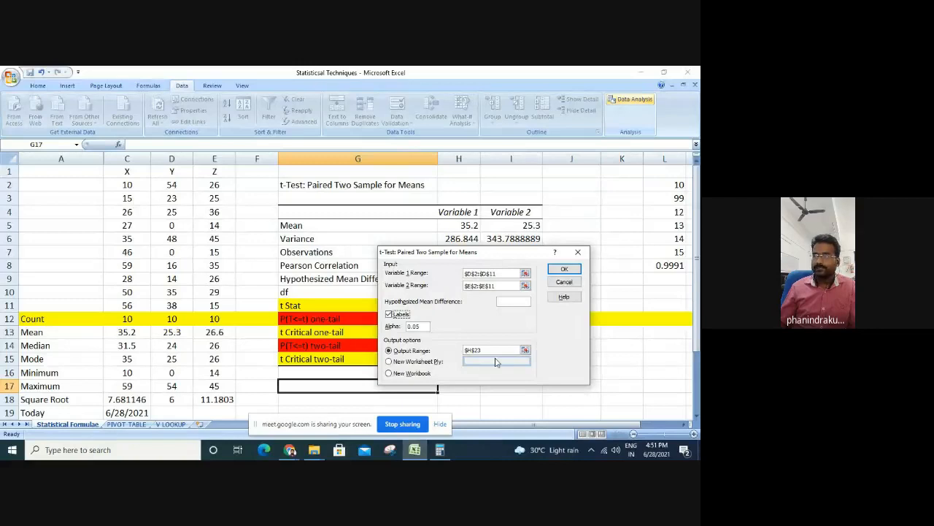
left_click(525, 350)
left_click(383, 332)
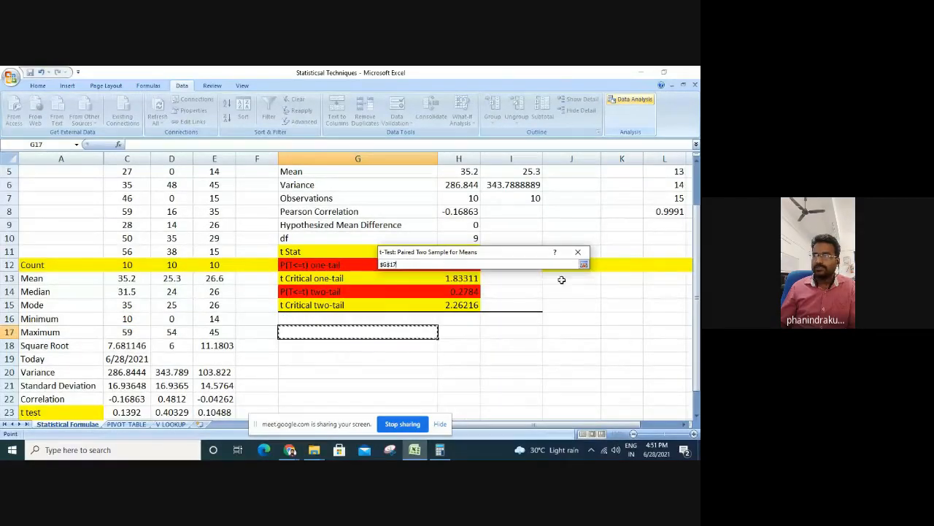
left_click(584, 264)
left_click(571, 268)
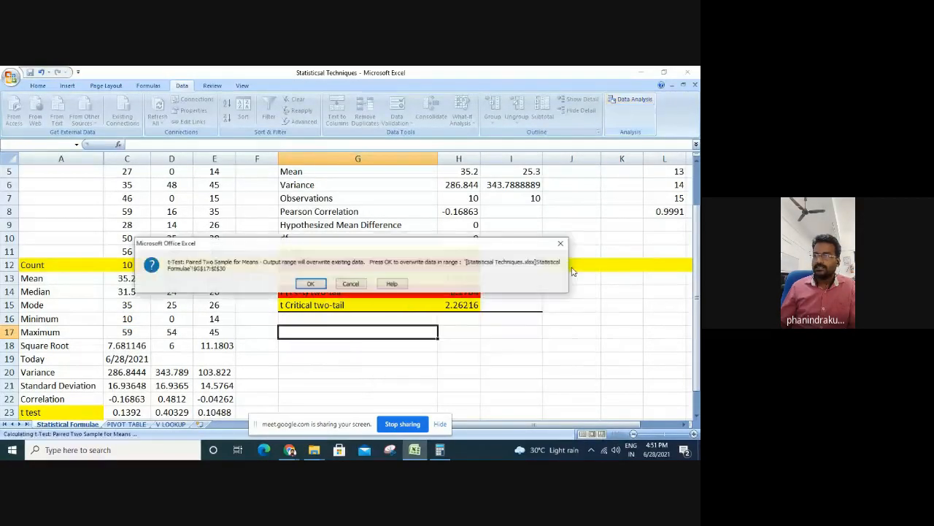
left_click(312, 284)
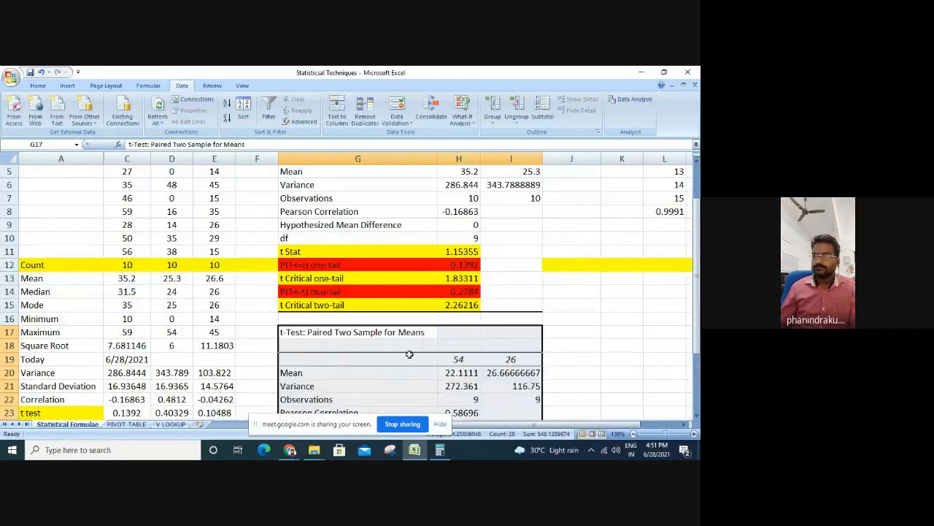
Check the headings of the new t-test output and clear the whole second table, including its title in G17
scroll(409, 354, "down", 1)
left_click(461, 319)
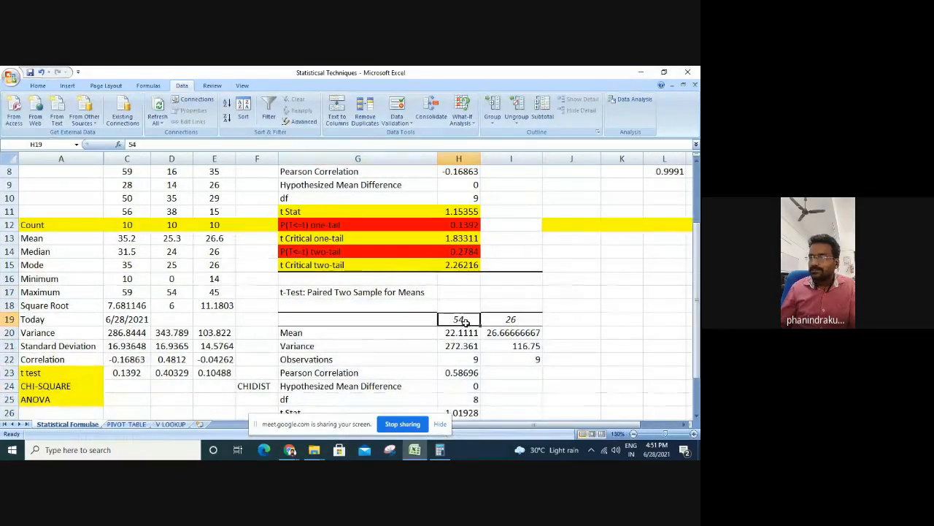
scroll(464, 321, "down", 2)
scroll(468, 307, "up", 1)
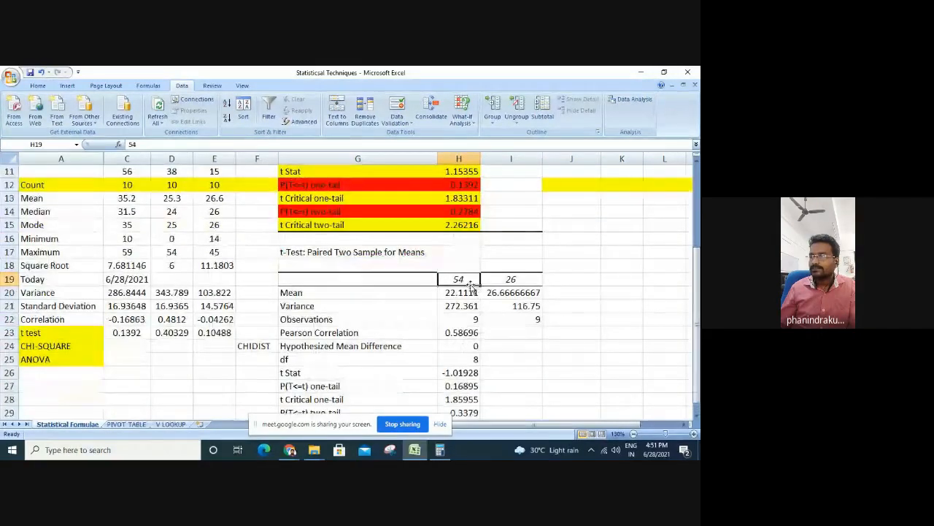
scroll(471, 285, "up", 4)
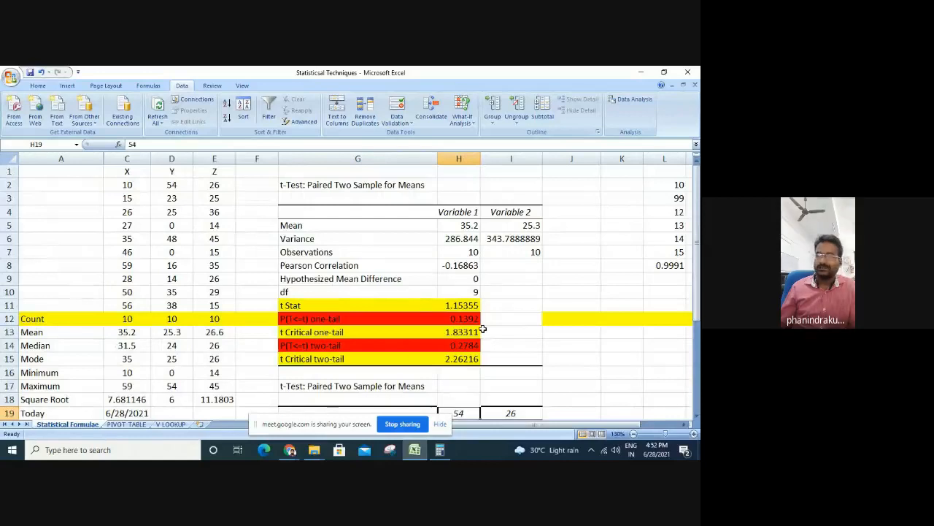
scroll(478, 328, "down", 2)
key("ctrl+z")
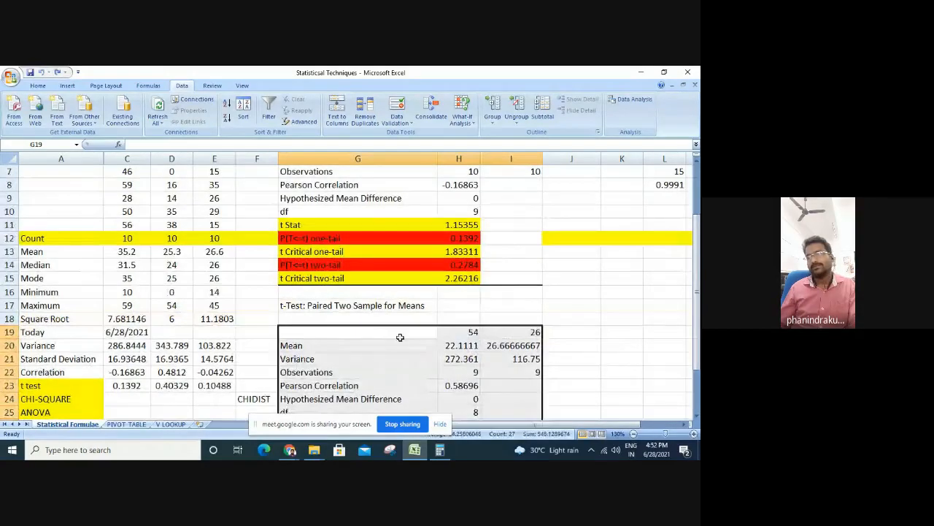
key("Delete")
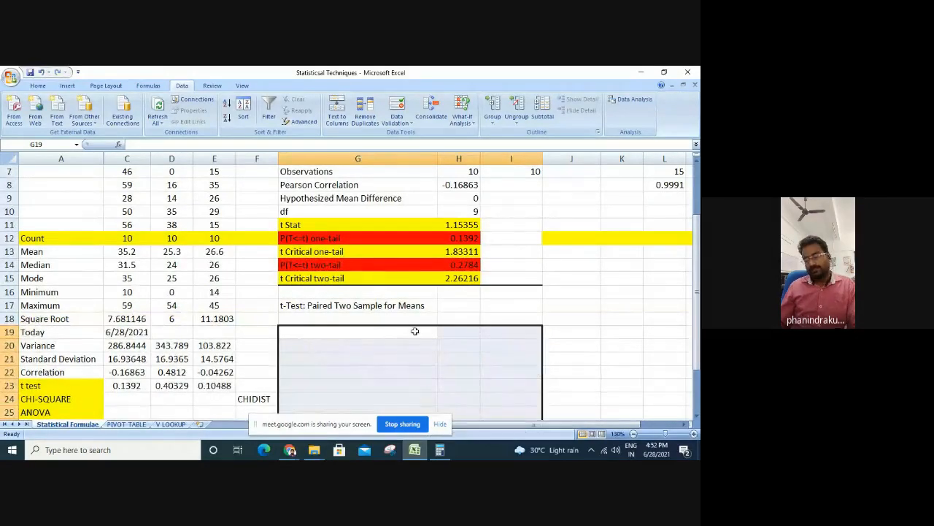
left_click(390, 309)
key("Delete")
scroll(330, 253, "up", 2)
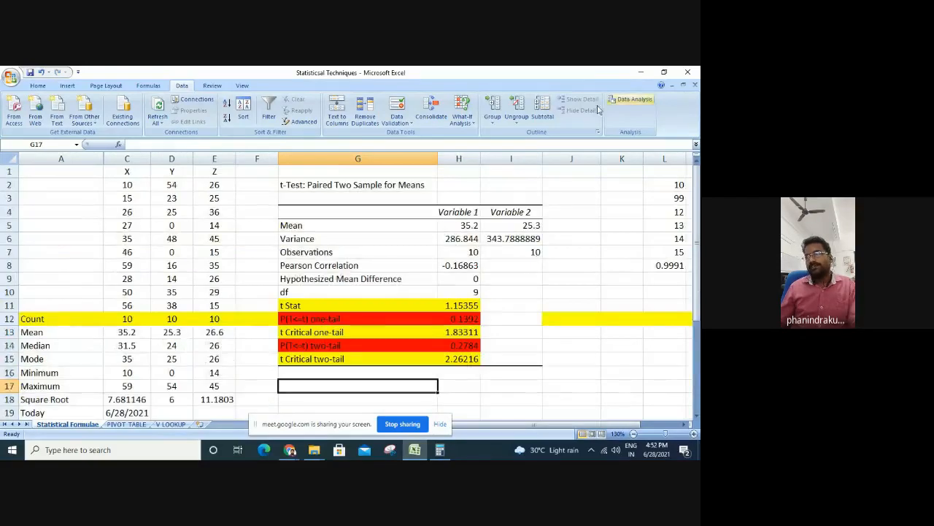
Rerun the paired two-sample t-test with D1:D11 as the Variable 1 range and E1:E11 as the Variable 2 range
left_click(631, 99)
left_click(561, 290)
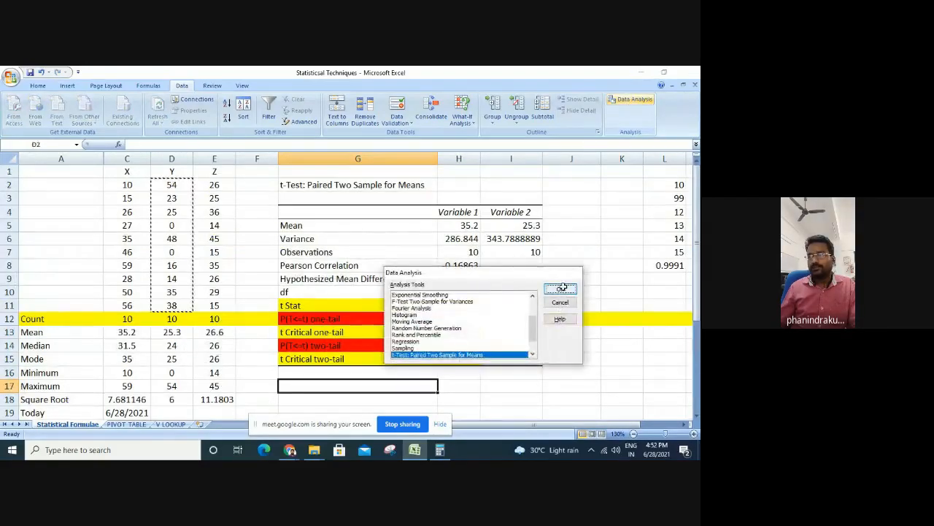
left_click(185, 186)
left_click_drag(183, 170, 188, 305)
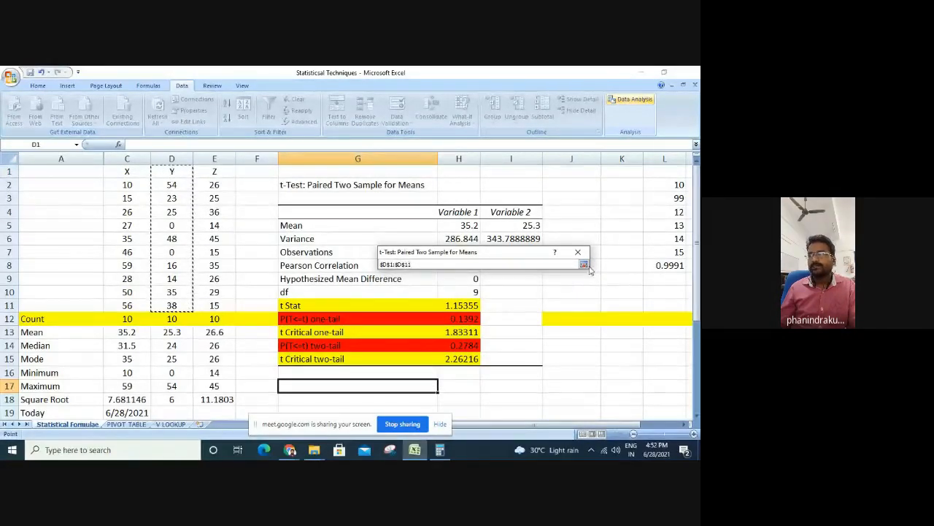
left_click(584, 264)
left_click(526, 286)
left_click(526, 285)
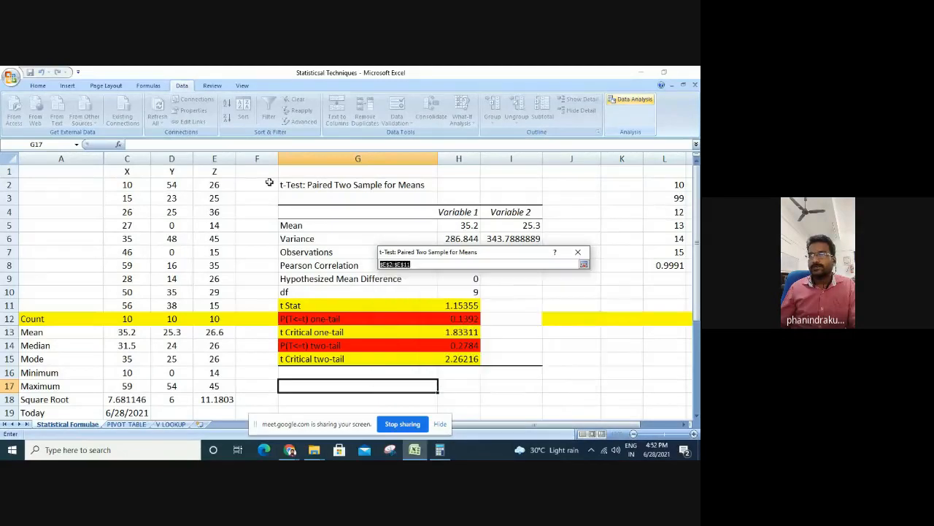
left_click_drag(225, 172, 216, 307)
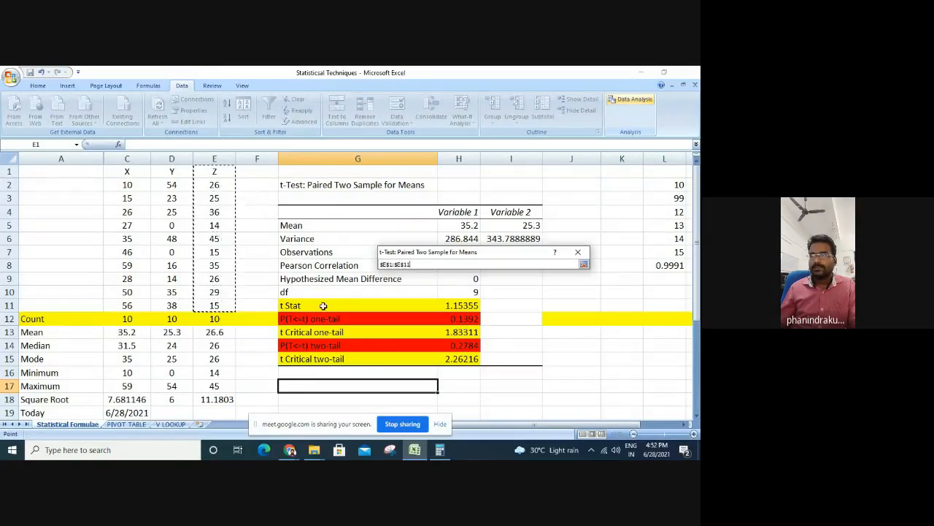
left_click(584, 263)
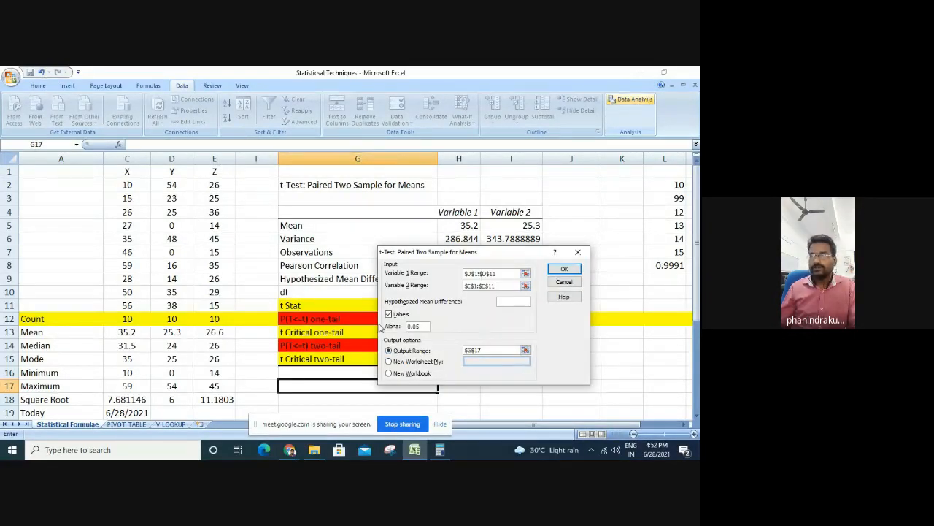
left_click(564, 269)
Examine the Y and Z t-test results and compare them with the first t-test table and the worksheet's t test row
scroll(457, 374, "down", 2)
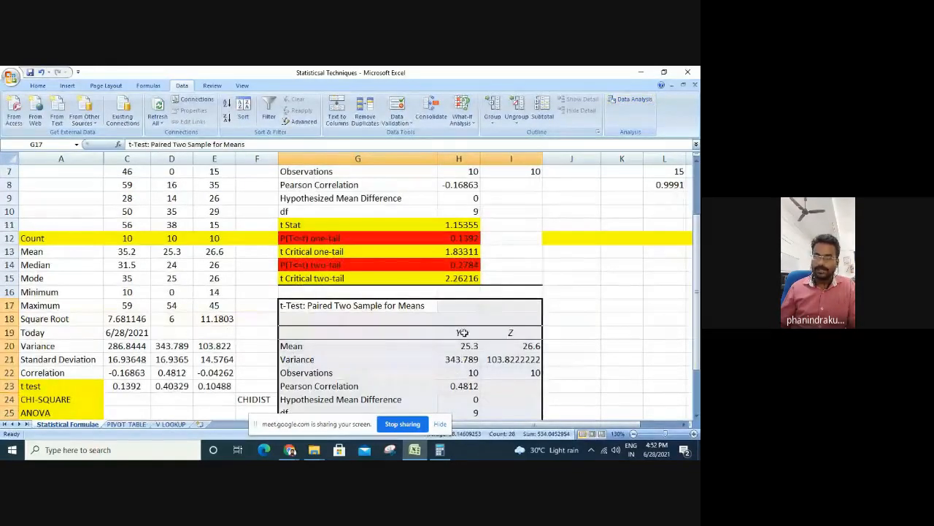
scroll(510, 331, "down", 2)
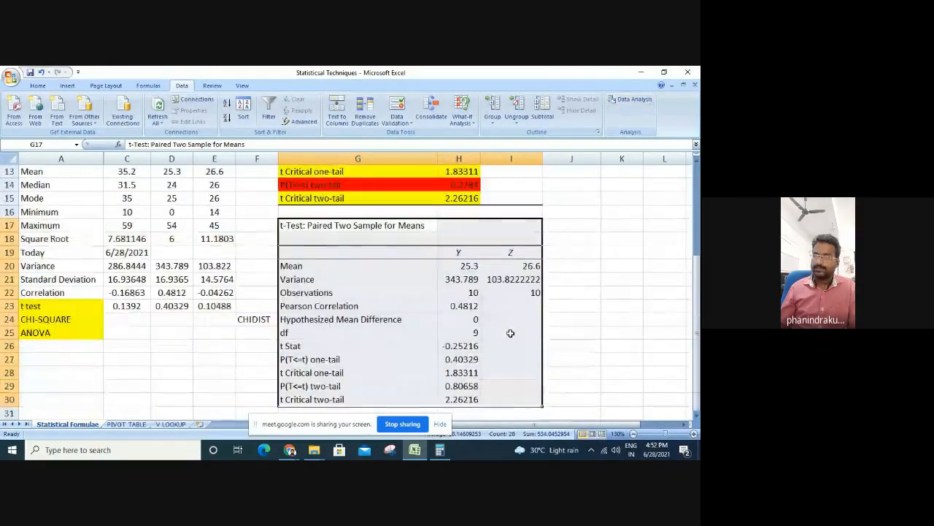
left_click_drag(348, 306, 456, 400)
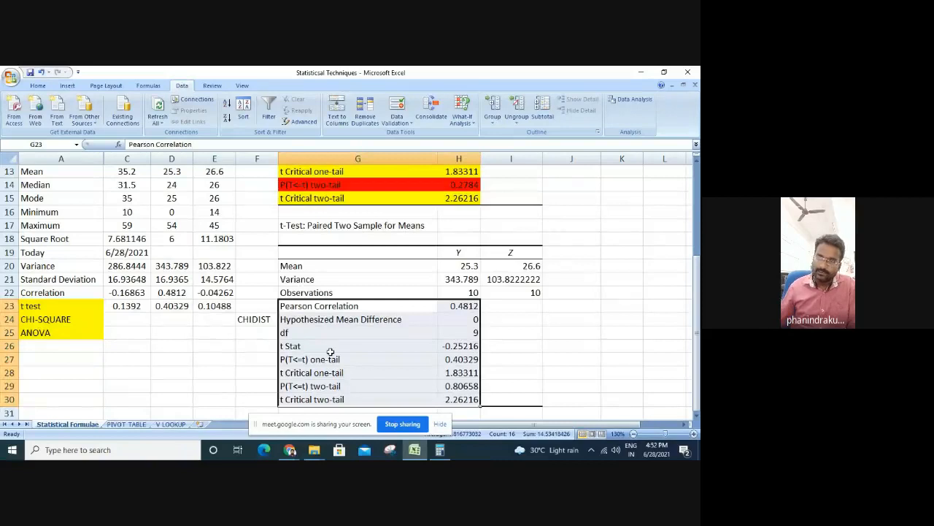
left_click(217, 355)
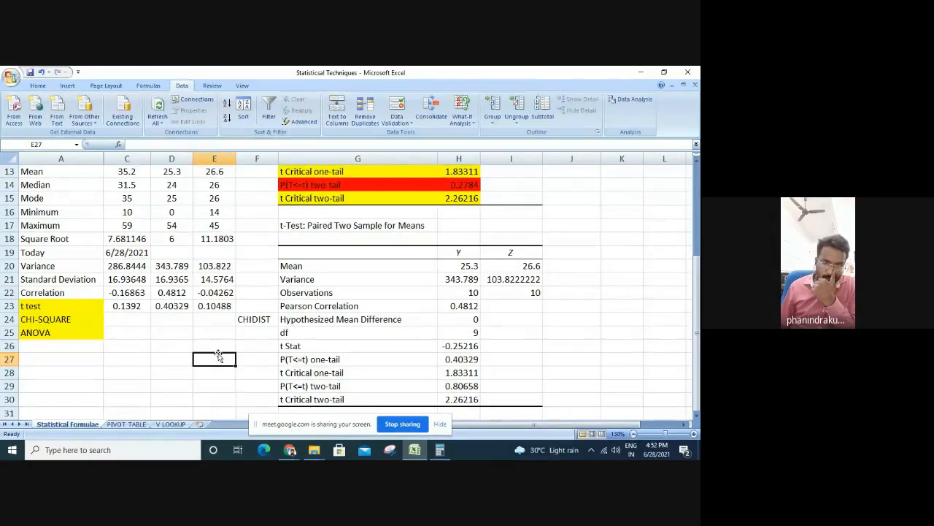
scroll(133, 355, "up", 2)
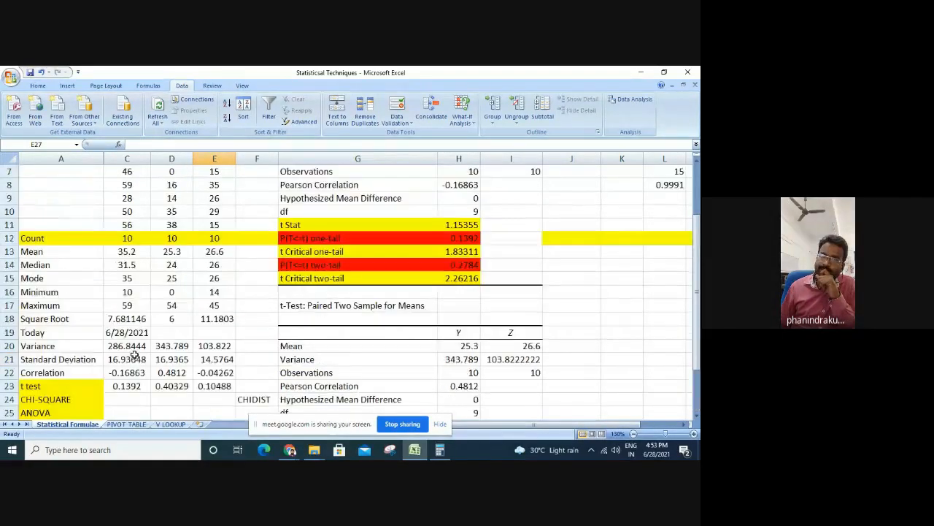
scroll(134, 355, "up", 2)
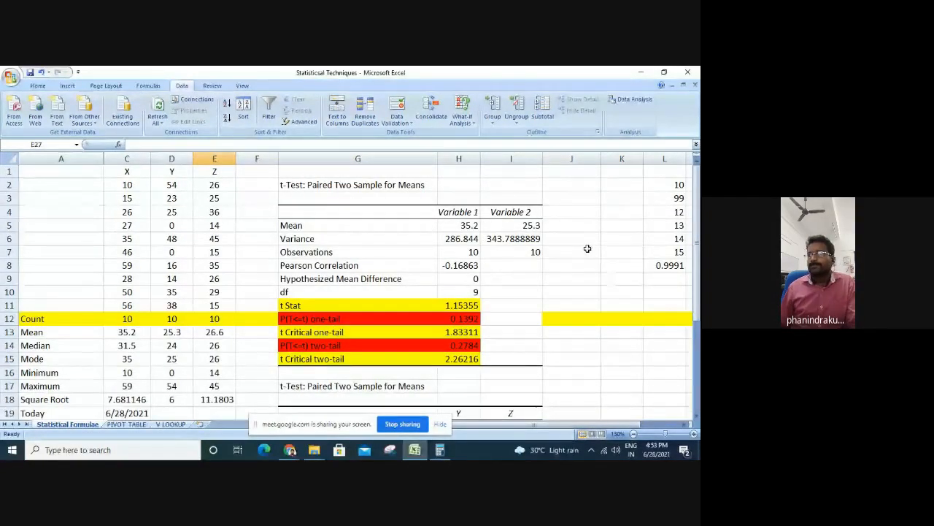
scroll(497, 290, "down", 4)
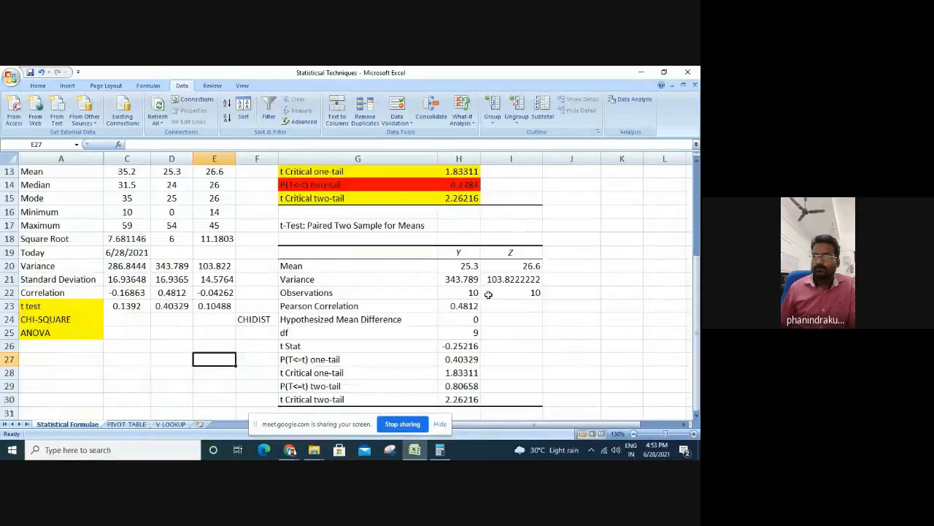
scroll(496, 290, "up", 4)
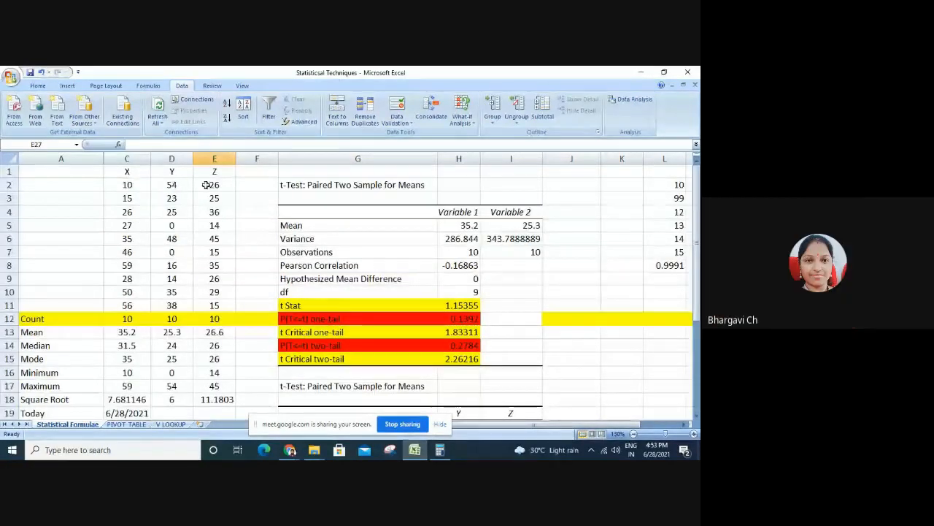
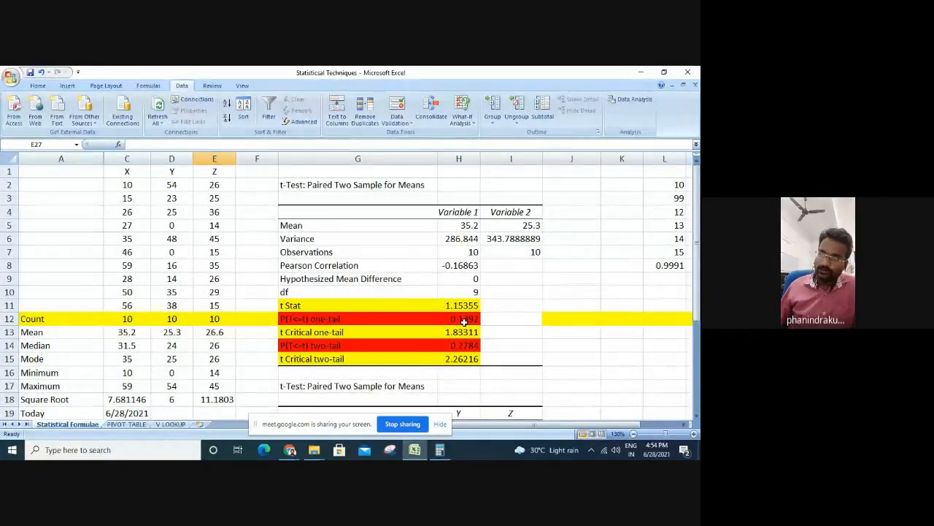
scroll(461, 324, "down", 3)
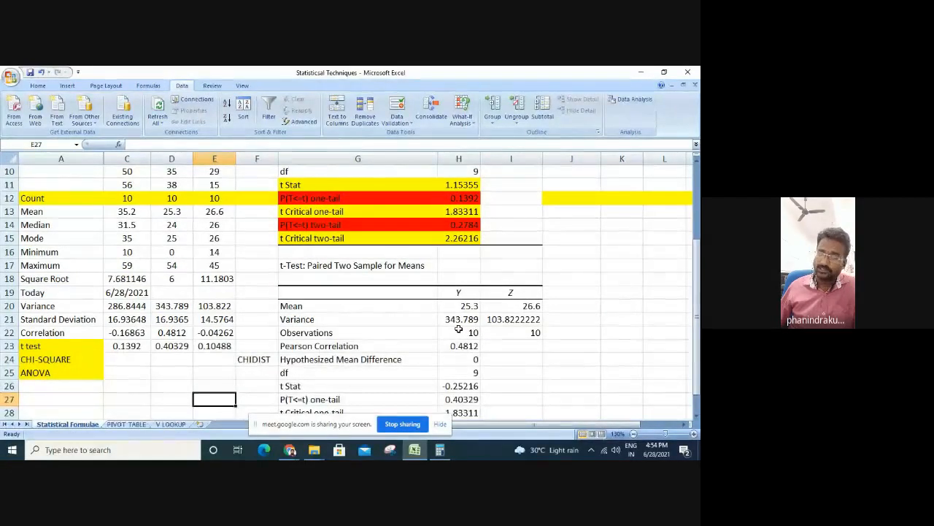
scroll(459, 329, "down", 2)
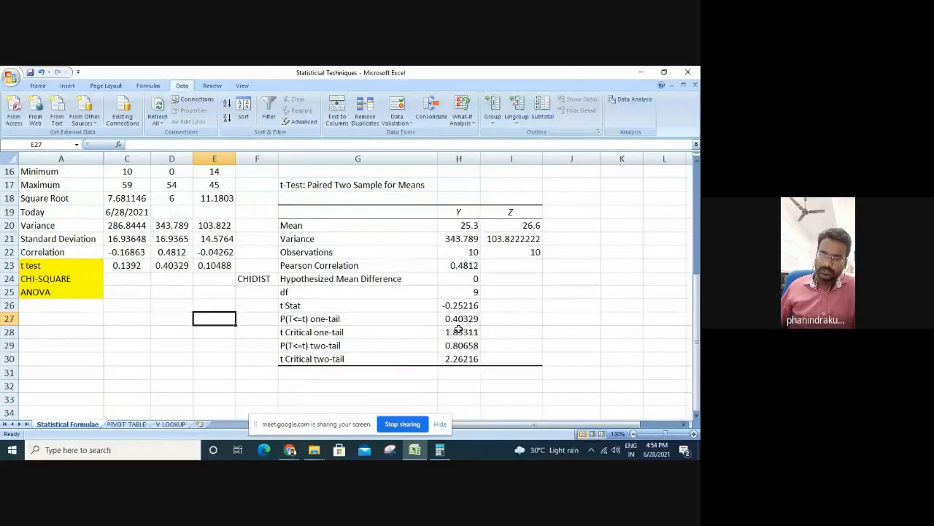
Start an Anova: Two-Factor With Replication analysis from the data analysis tools
left_click(135, 290)
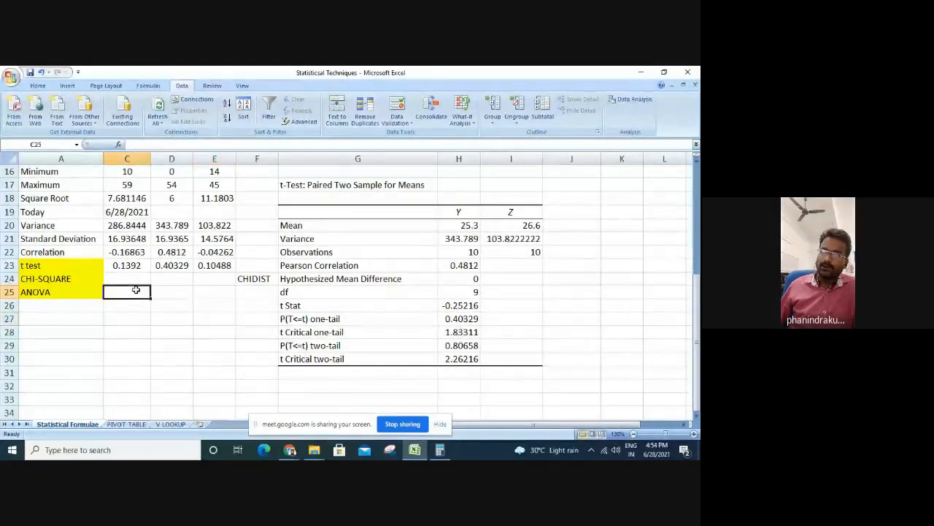
scroll(136, 290, "up", 5)
left_click(615, 107)
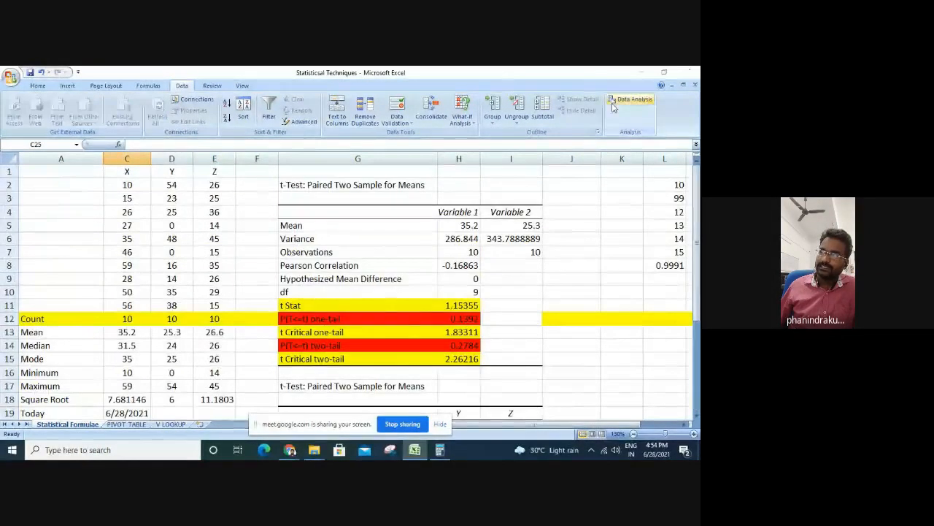
scroll(448, 349, "down", 1)
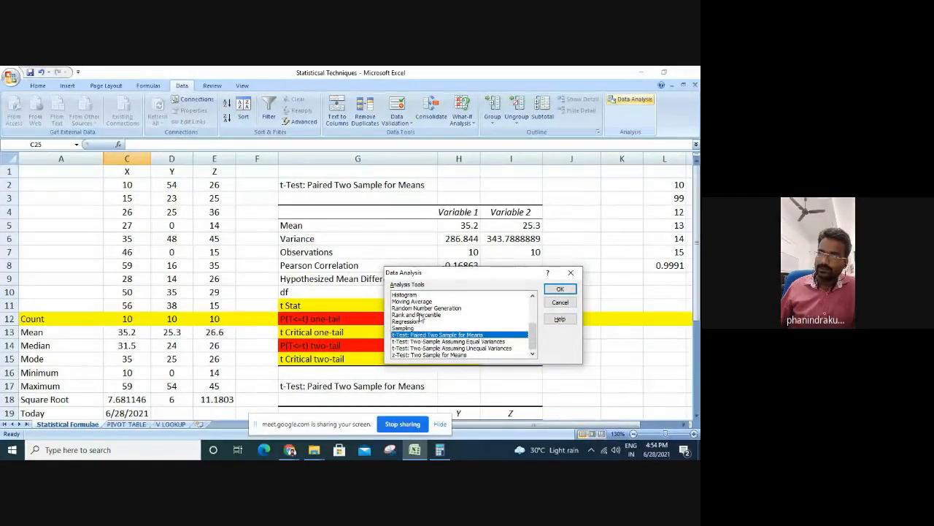
left_click(533, 297)
left_click(533, 296)
left_click(533, 297)
left_click(533, 297)
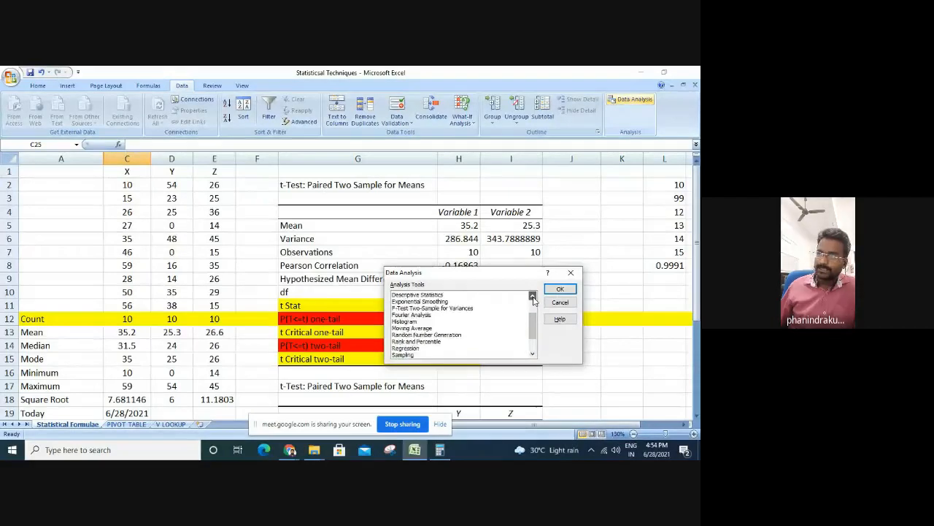
left_click(533, 296)
left_click(533, 296)
left_click(533, 296)
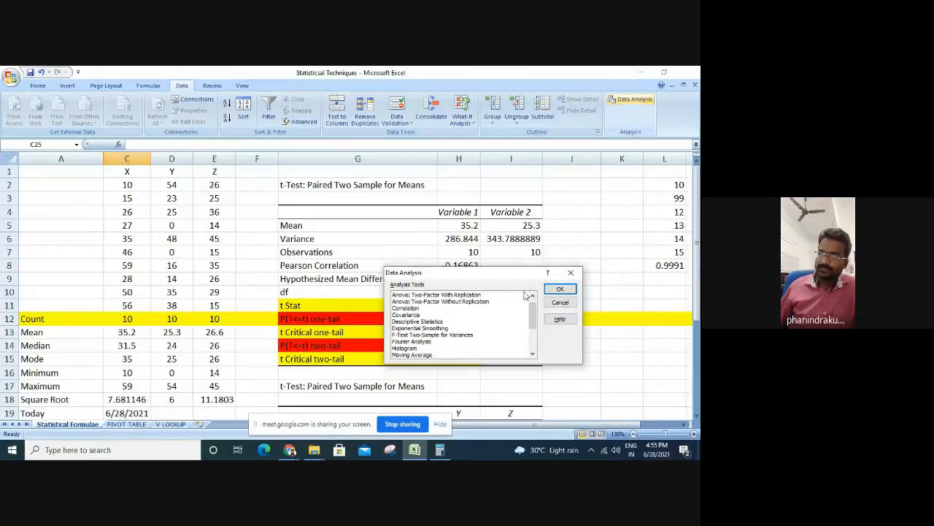
left_click(533, 297)
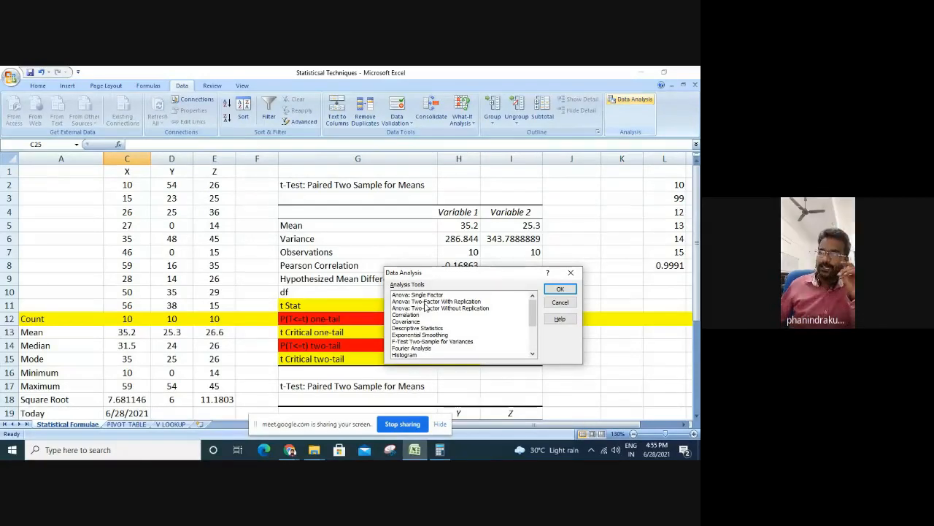
left_click(425, 302)
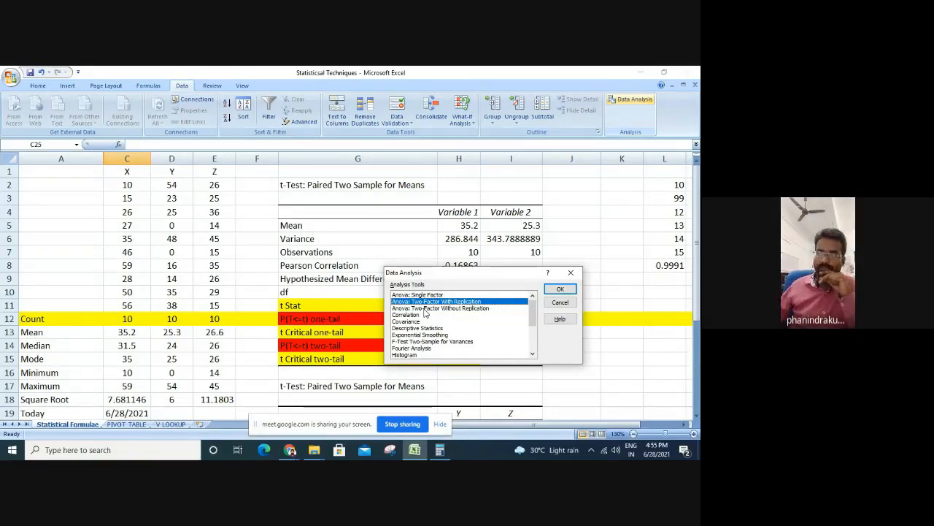
left_click(559, 290)
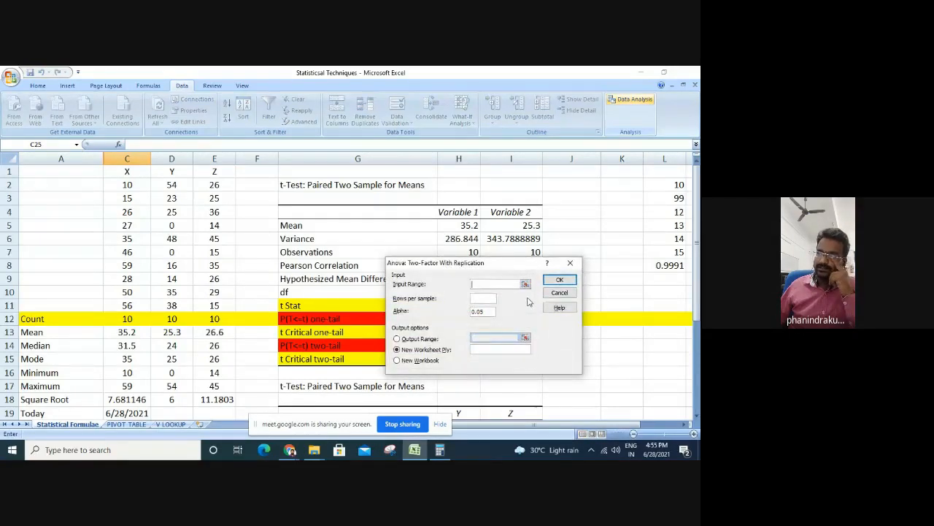
Set the ANOVA input range to C2:C11 and its output range to G33 on the current sheet
left_click(526, 285)
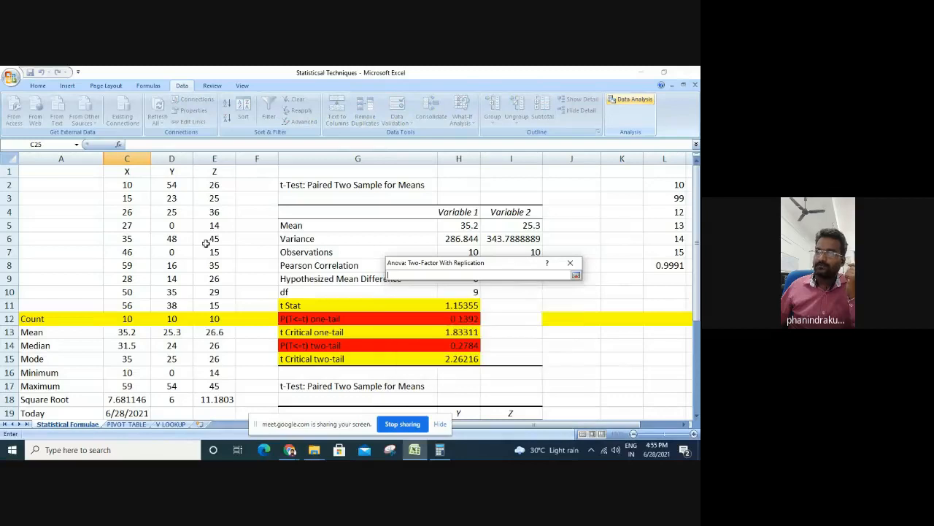
left_click_drag(132, 184, 142, 300)
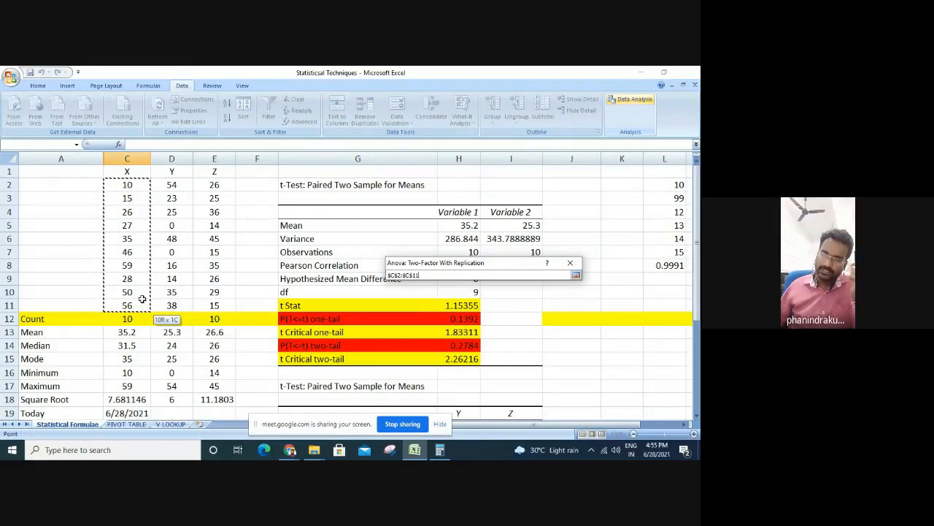
left_click(576, 274)
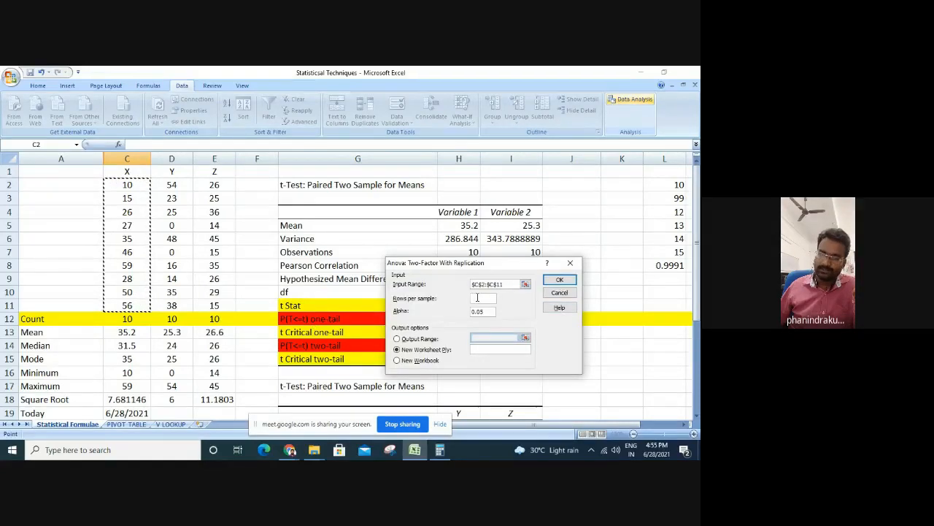
left_click(398, 340)
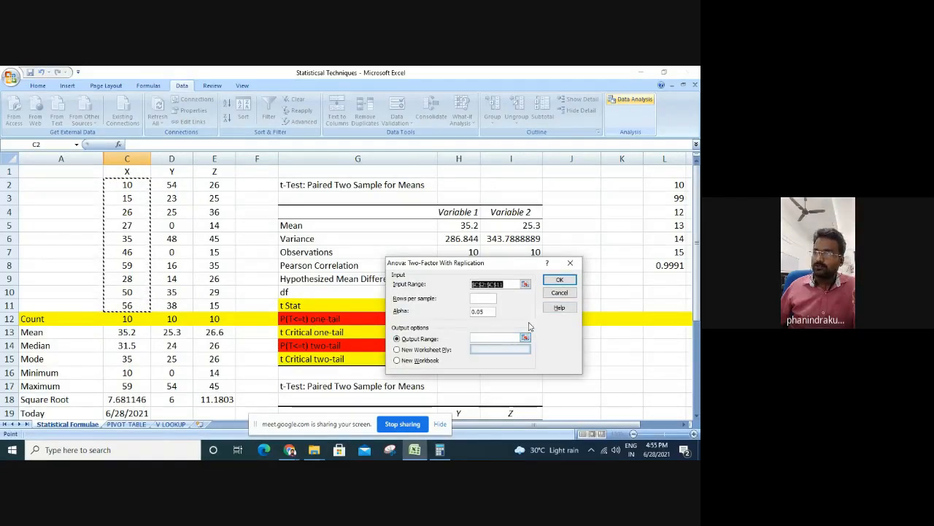
left_click(524, 336)
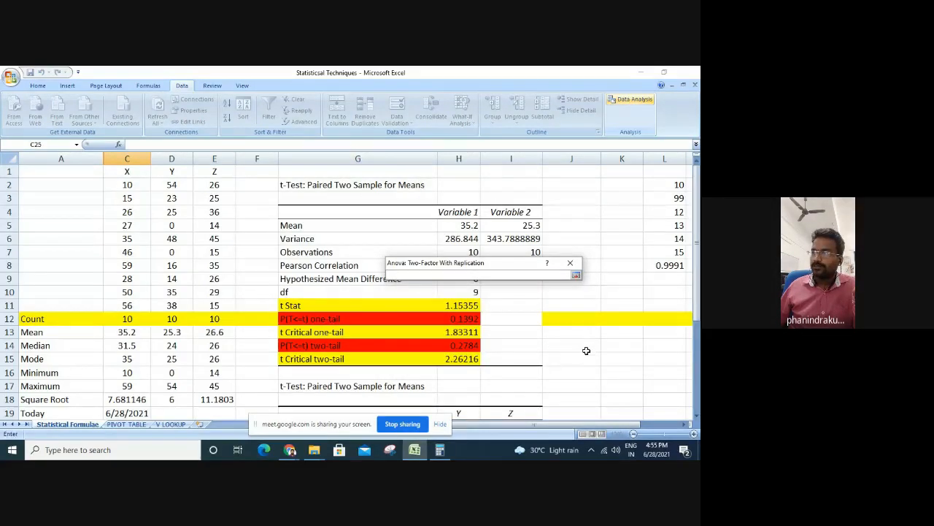
scroll(584, 344, "down", 3)
scroll(242, 363, "down", 7)
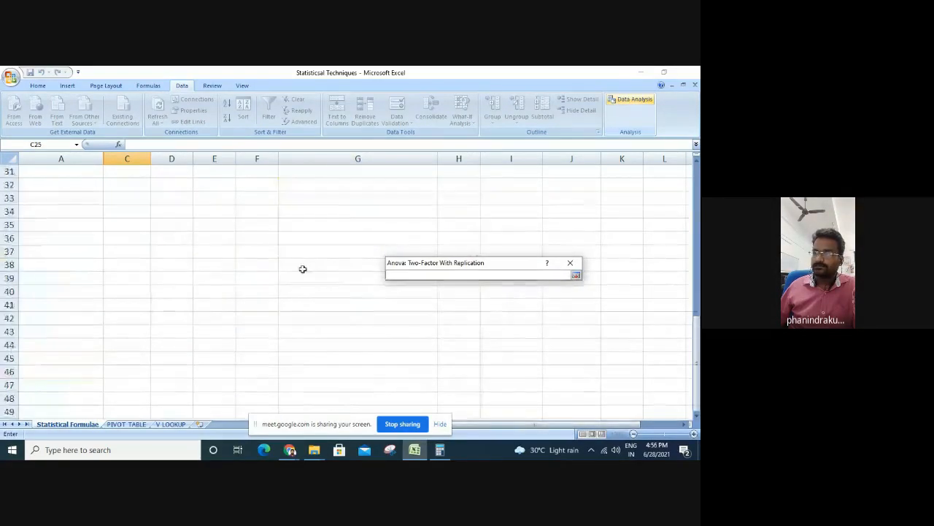
scroll(305, 249, "up", 1)
left_click(306, 237)
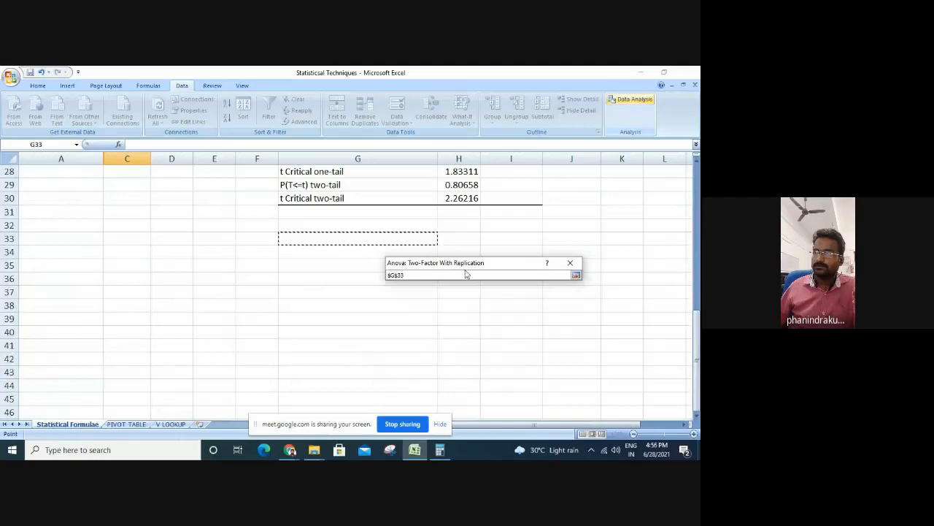
left_click(576, 274)
Try to run the two-factor ANOVA with the rows per sample left blank
left_click(561, 280)
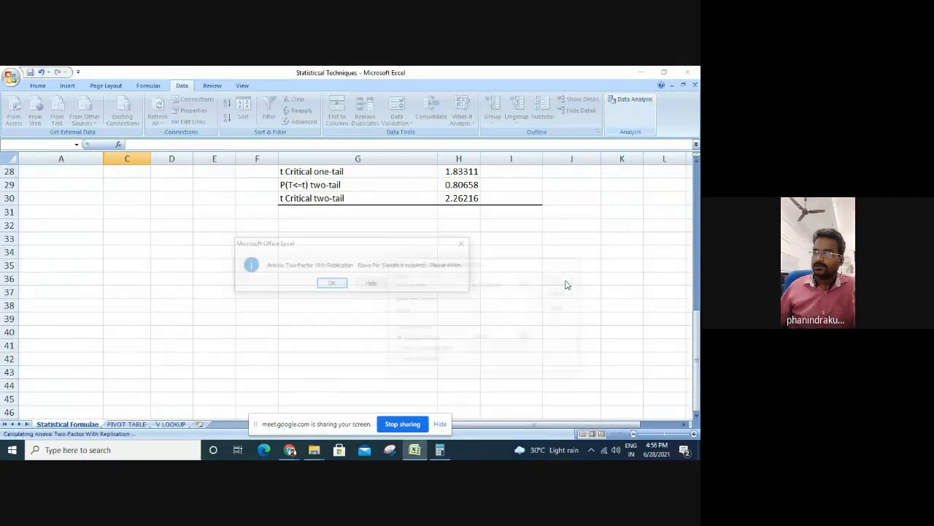
left_click(331, 284)
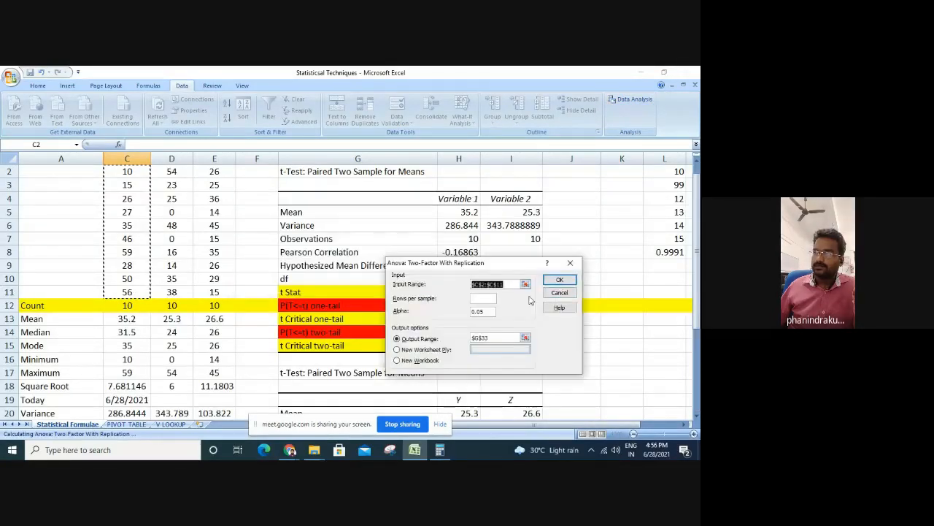
left_click(560, 280)
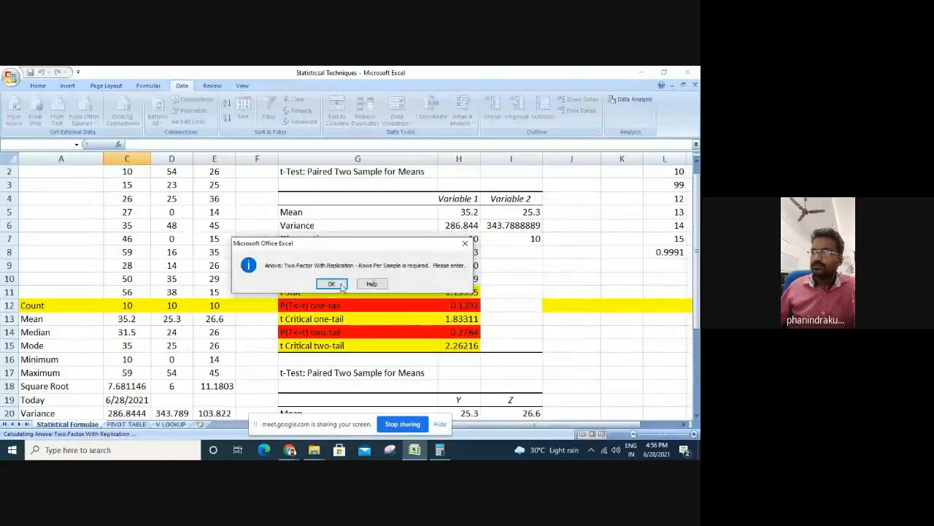
left_click(332, 284)
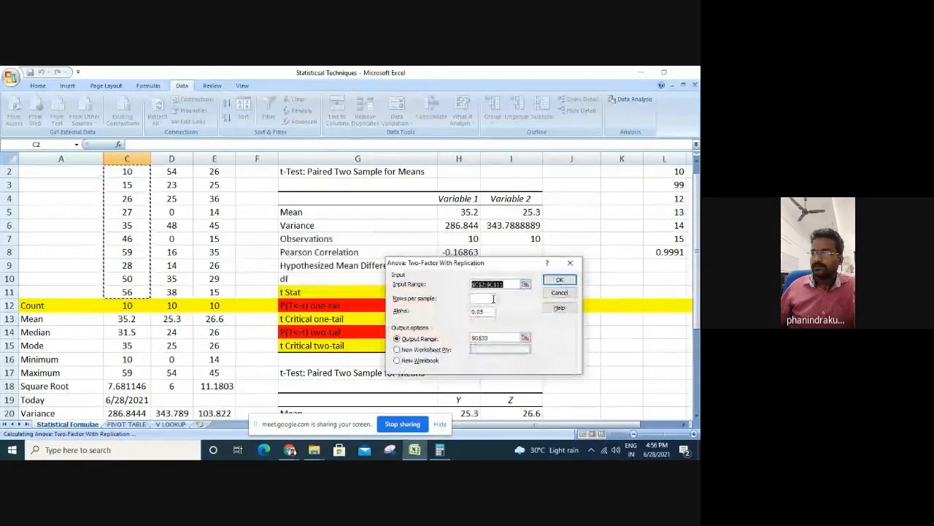
Set the rows per sample to 10, try to run the ANOVA on C2:C11, and cancel the analysis settings
scroll(160, 294, "up", 1)
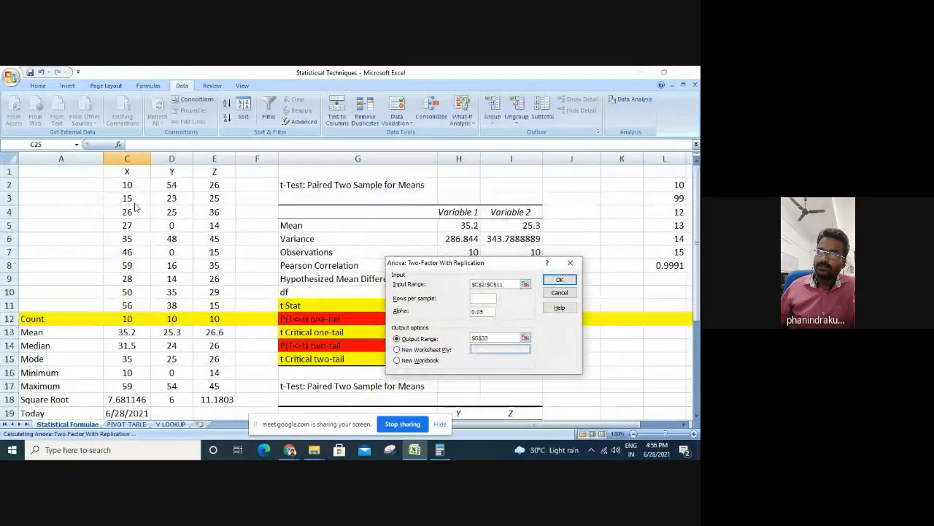
type("10")
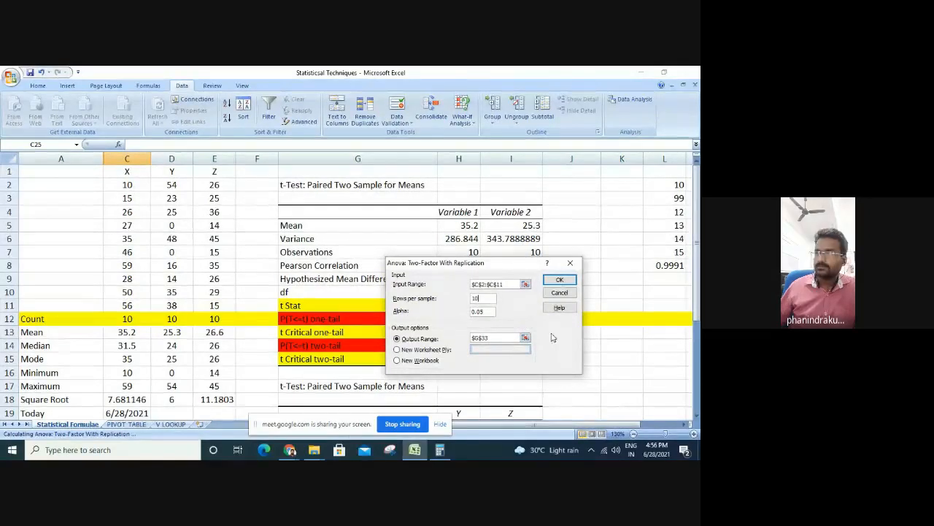
left_click(561, 280)
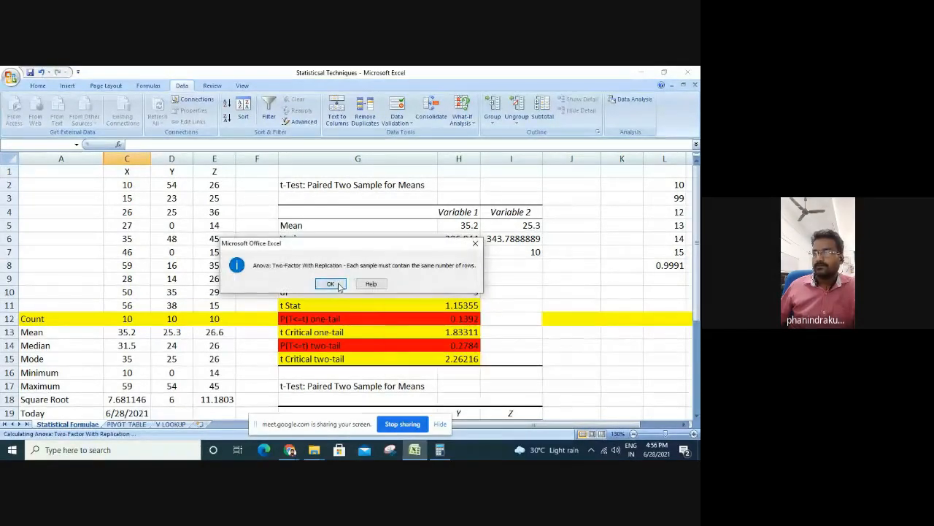
left_click(340, 286)
left_click(559, 294)
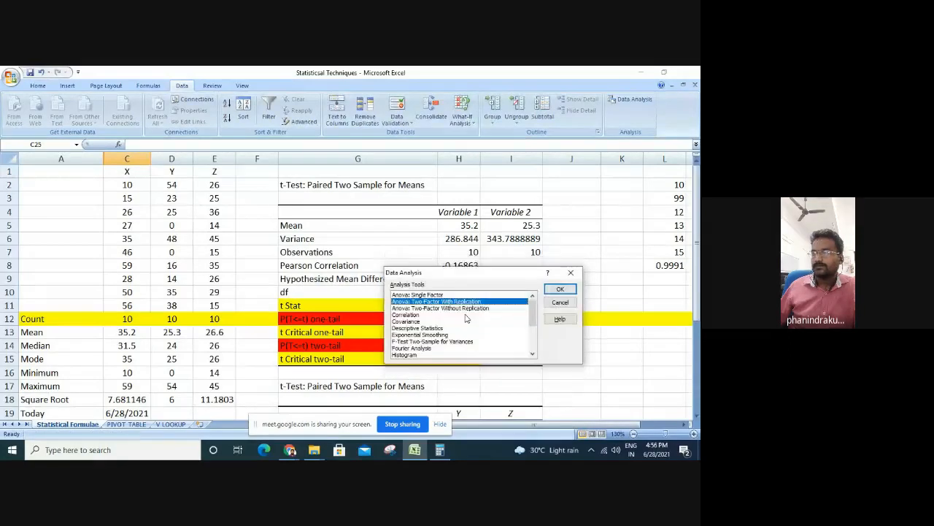
Reopen the two-factor ANOVA with replication, set the input range to C2:D11, and try to run it with 10 rows per sample
left_click(560, 290)
left_click_drag(127, 185, 174, 305)
left_click(484, 300)
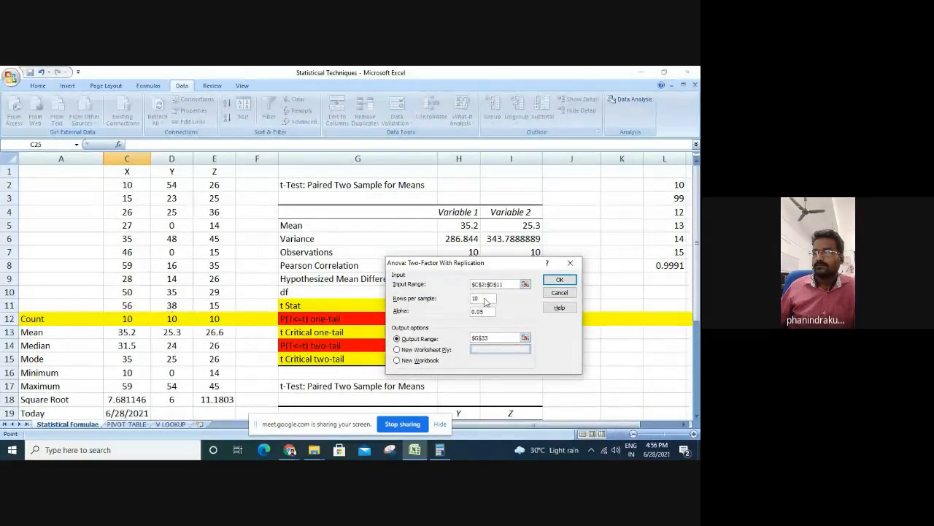
left_click(559, 279)
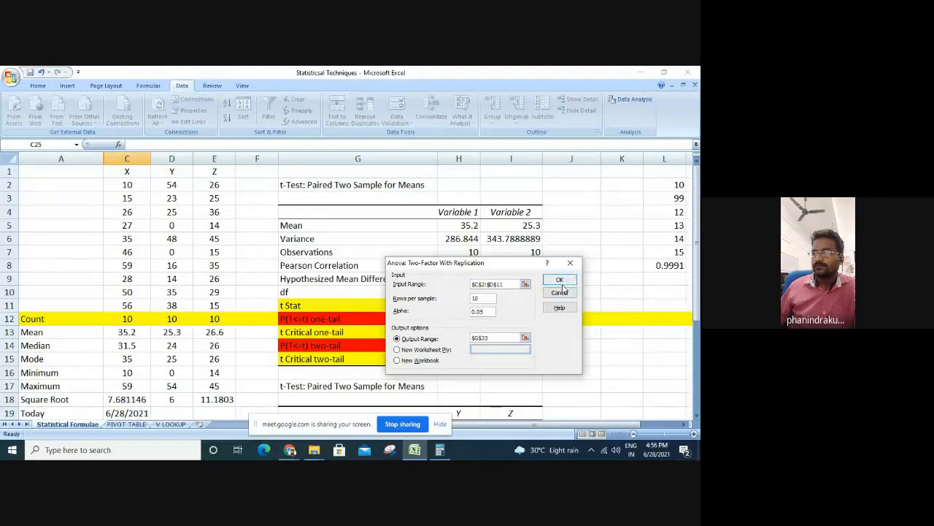
left_click(339, 284)
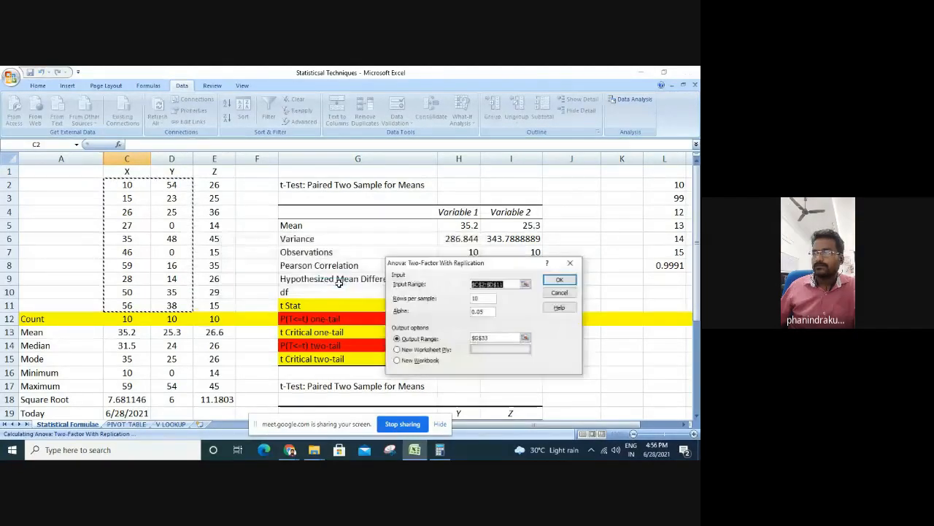
left_click(556, 280)
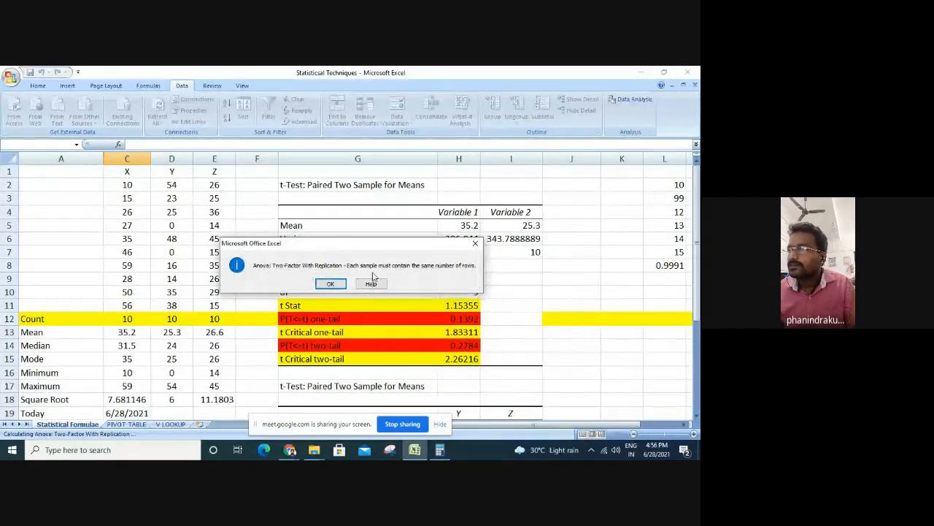
left_click(331, 284)
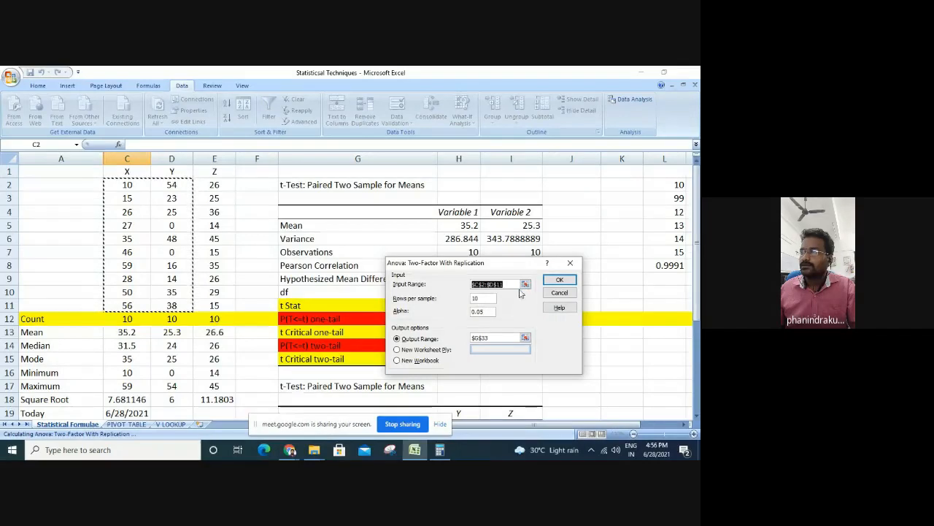
Change the ANOVA input range back to C2:C11, try to run it again, and abandon the analysis
left_click(526, 284)
left_click_drag(137, 184, 140, 305)
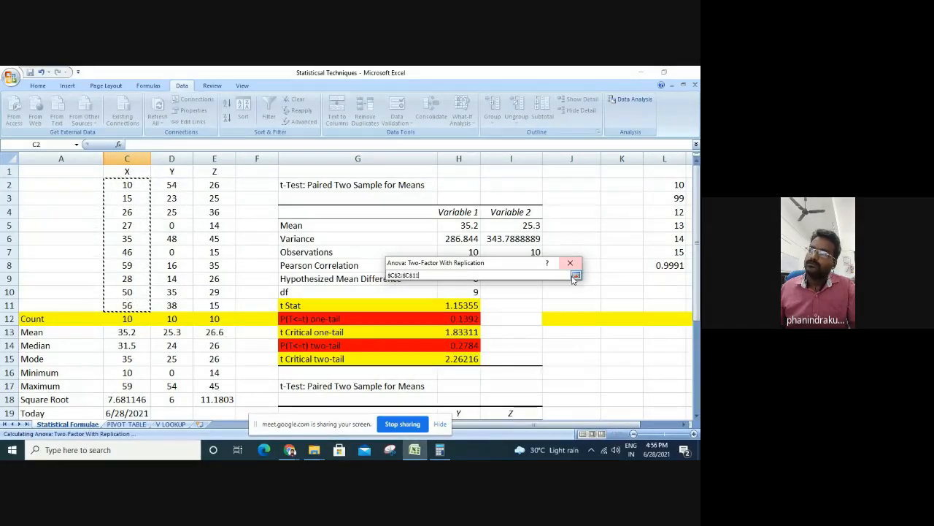
left_click(575, 275)
left_click(561, 283)
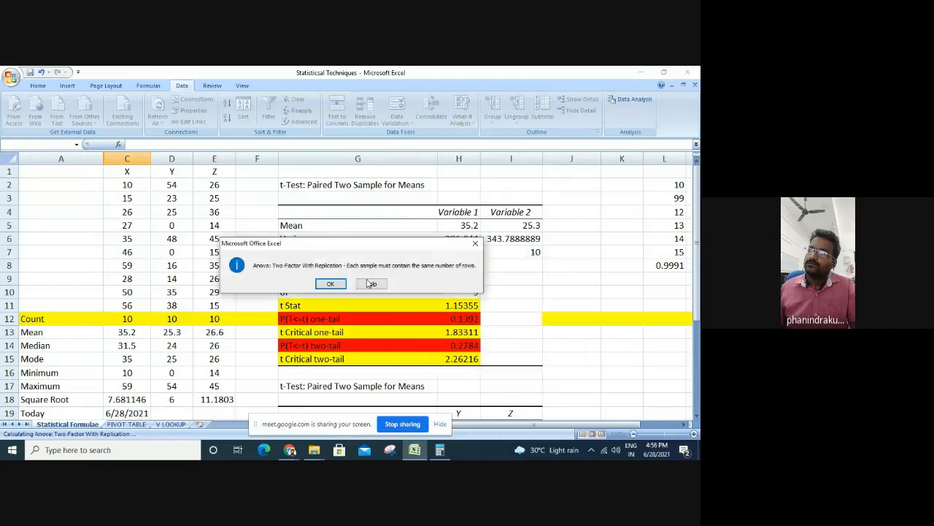
left_click(475, 244)
key("Escape")
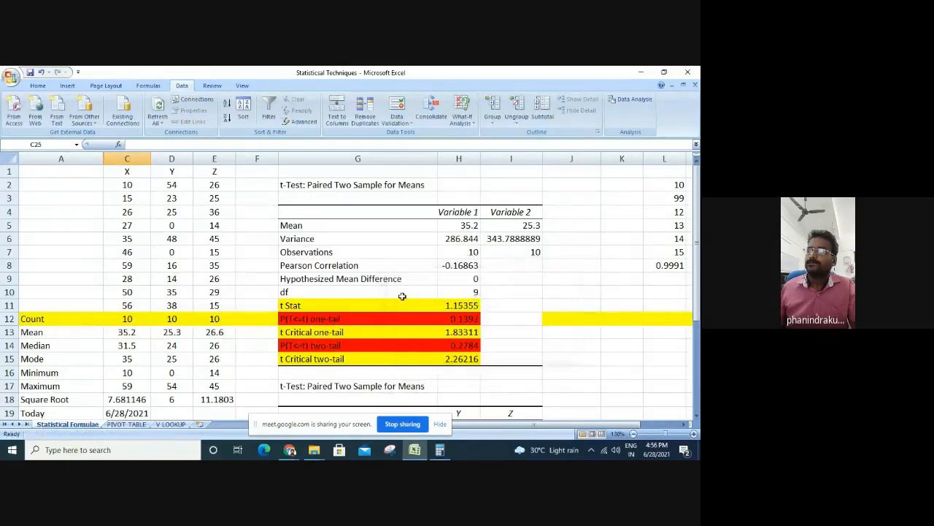
Copy the X, Y and Z data with headings from C1:E11 into a new worksheet starting at A1
left_click(129, 184)
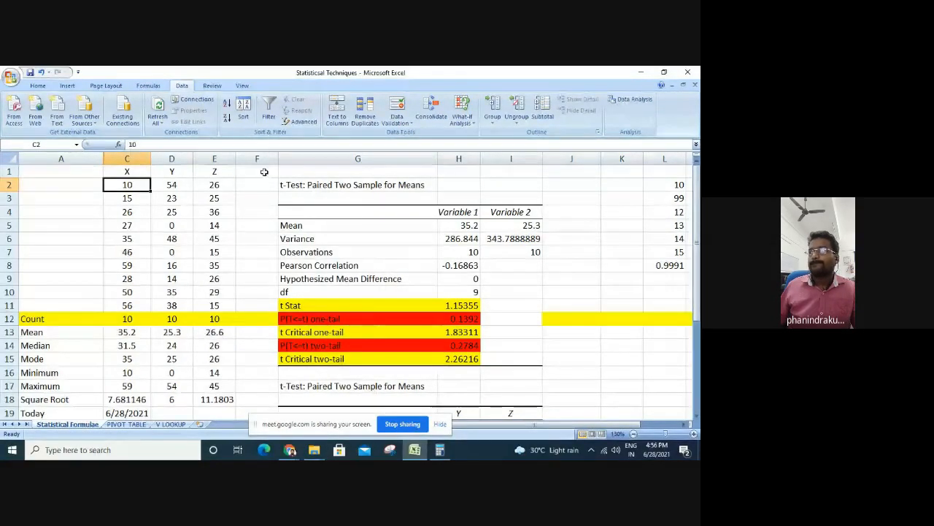
left_click_drag(133, 172, 200, 303)
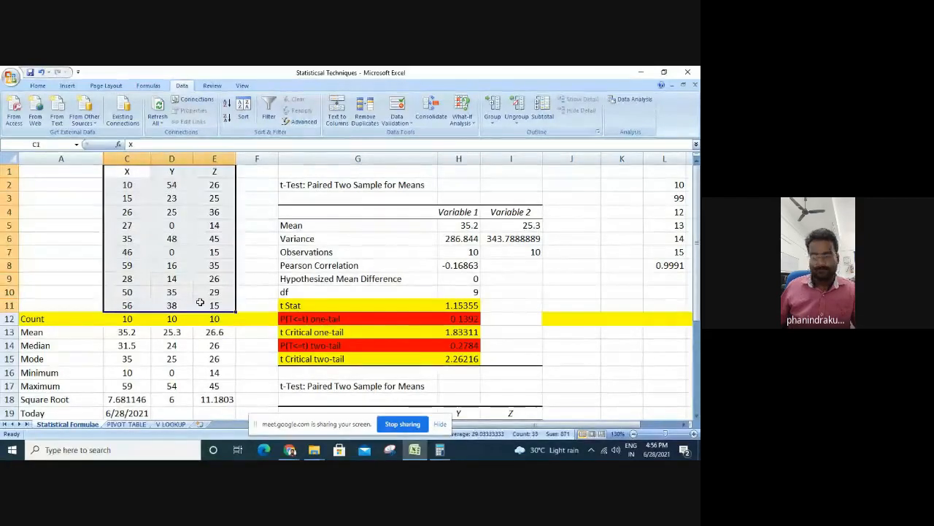
key("ctrl+c")
left_click(199, 424)
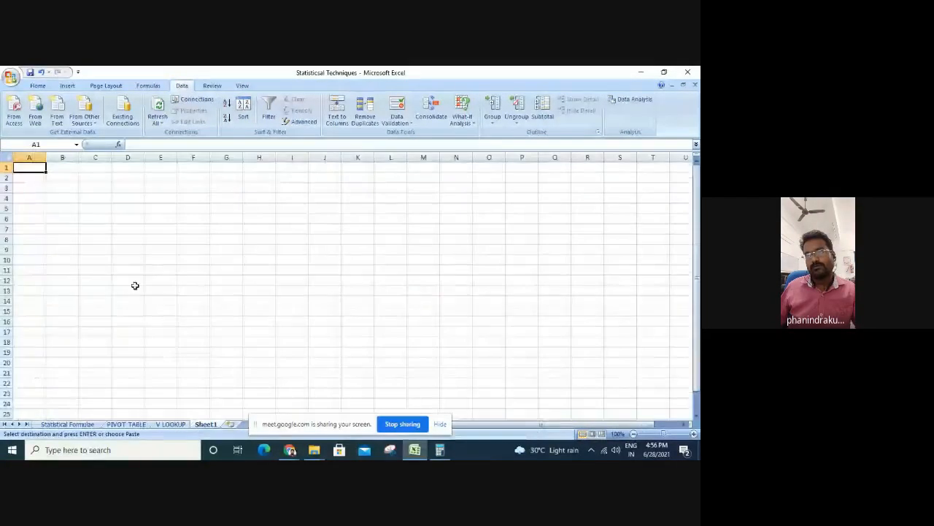
key("ctrl+v")
left_click(38, 169)
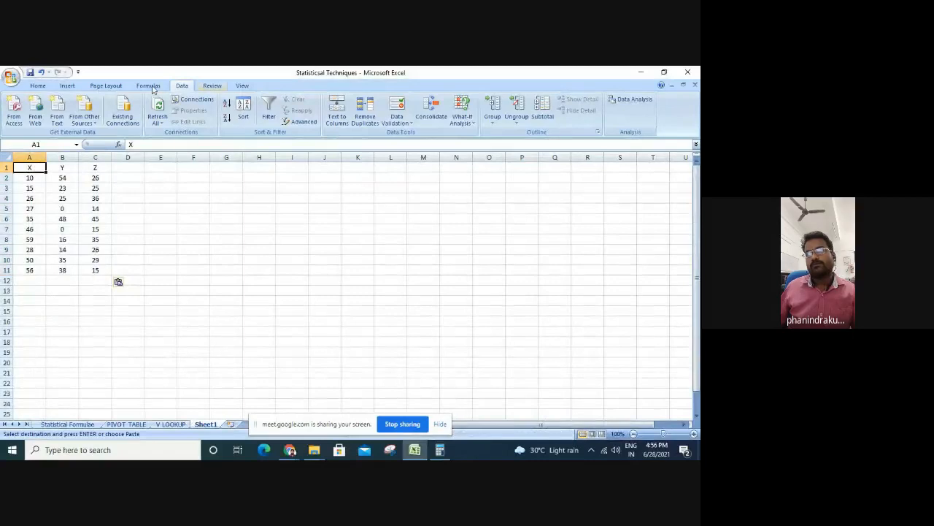
Start a single-factor ANOVA grouped by columns, with input range A2:A11 and no labels
left_click(632, 99)
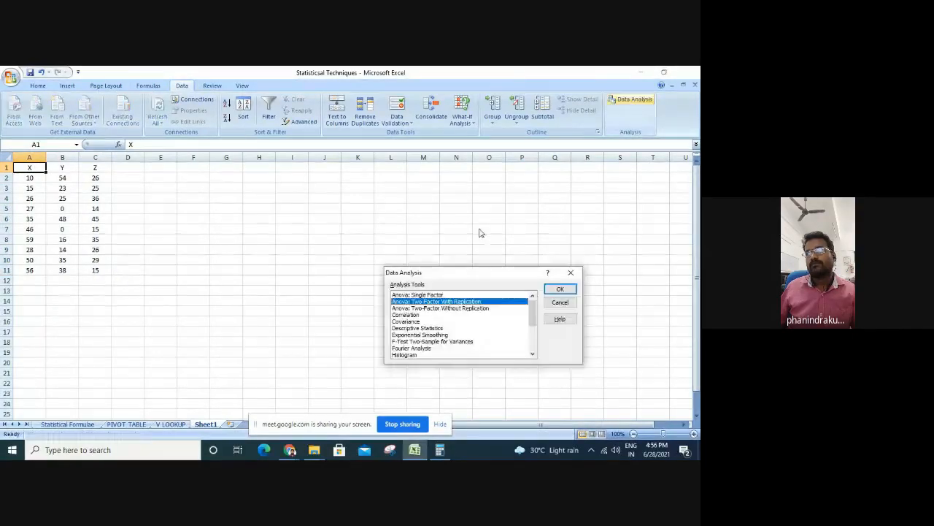
left_click(438, 294)
left_click(560, 289)
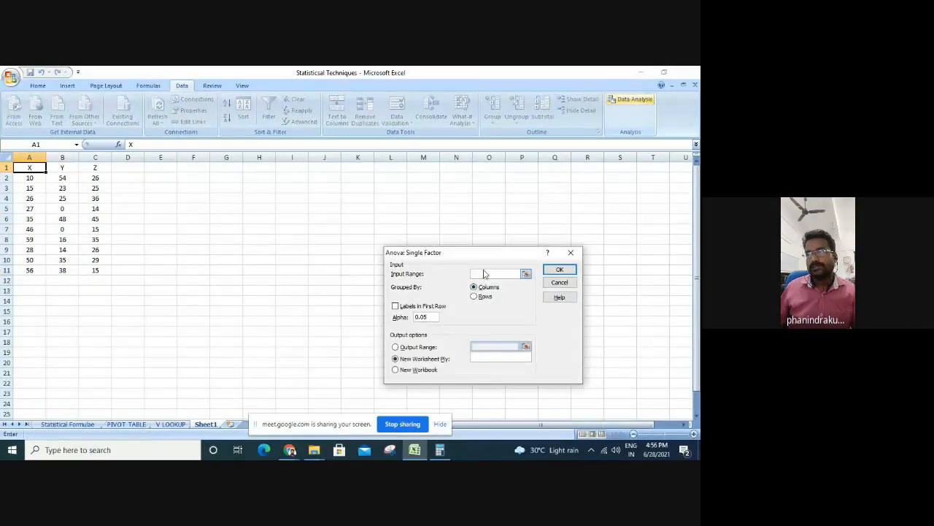
left_click(526, 274)
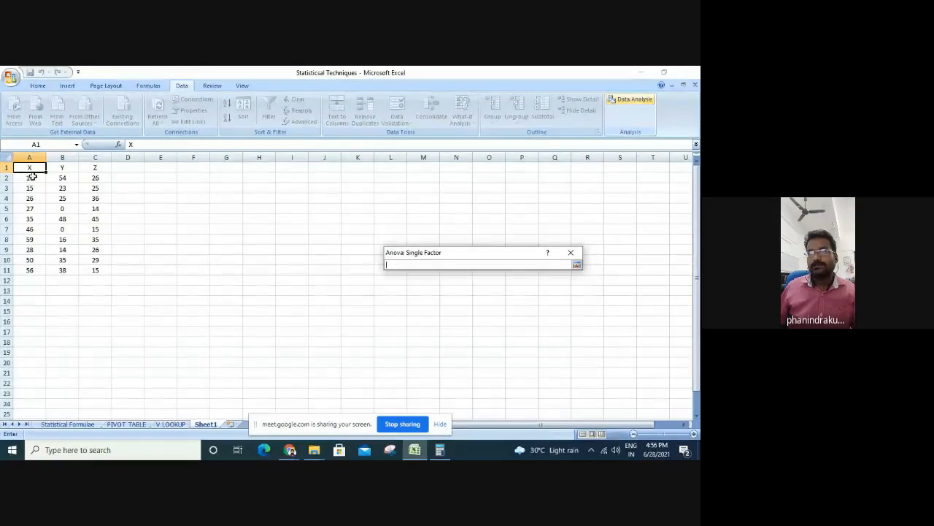
left_click_drag(32, 177, 29, 268)
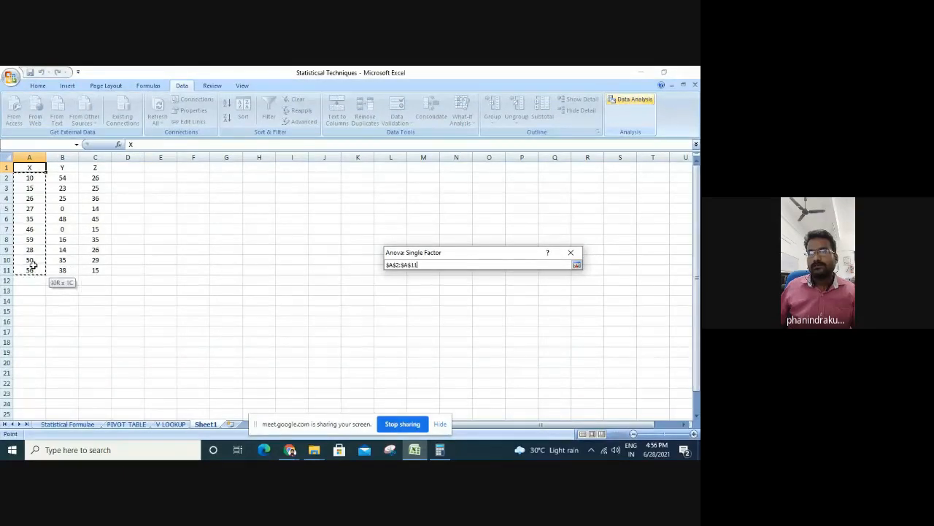
left_click(576, 265)
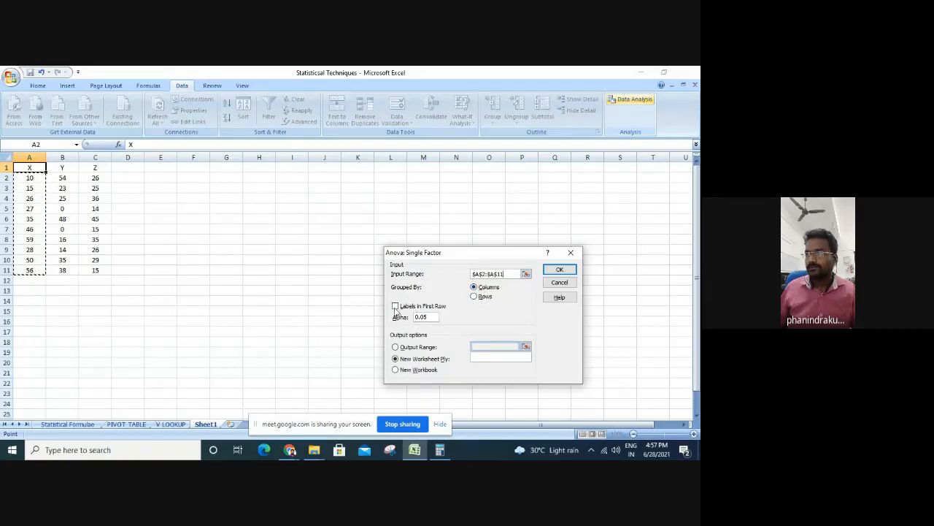
left_click(395, 308)
left_click(395, 308)
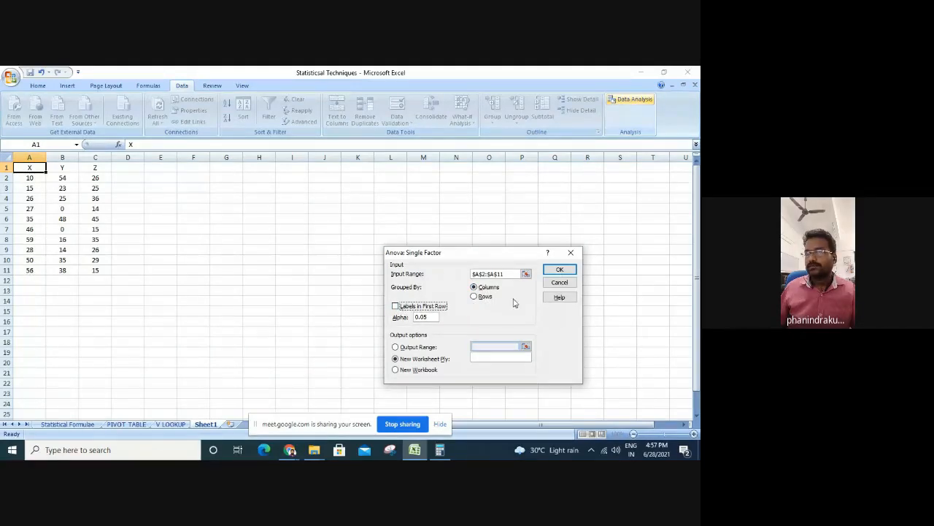
Set the ANOVA output range to E2, try to run the column-grouped analysis, and cancel the settings
left_click(421, 349)
left_click(523, 345)
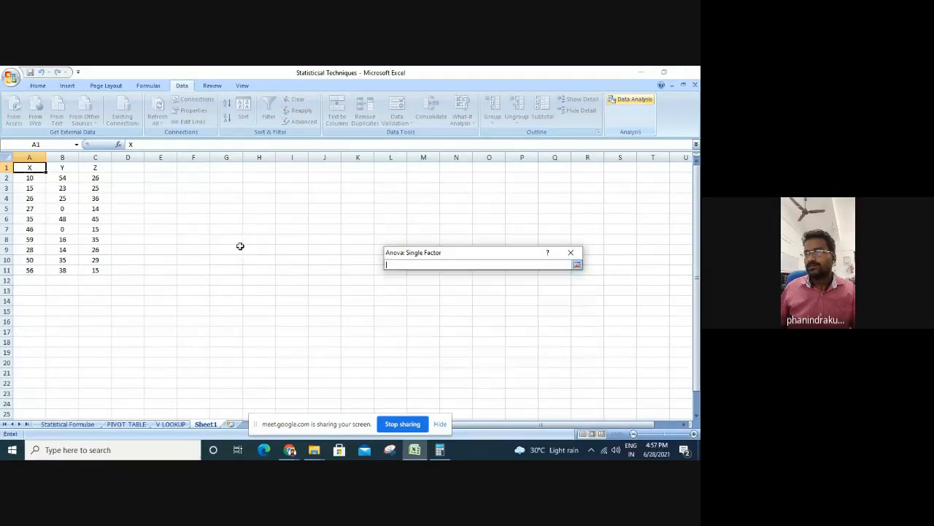
left_click(150, 181)
left_click(576, 264)
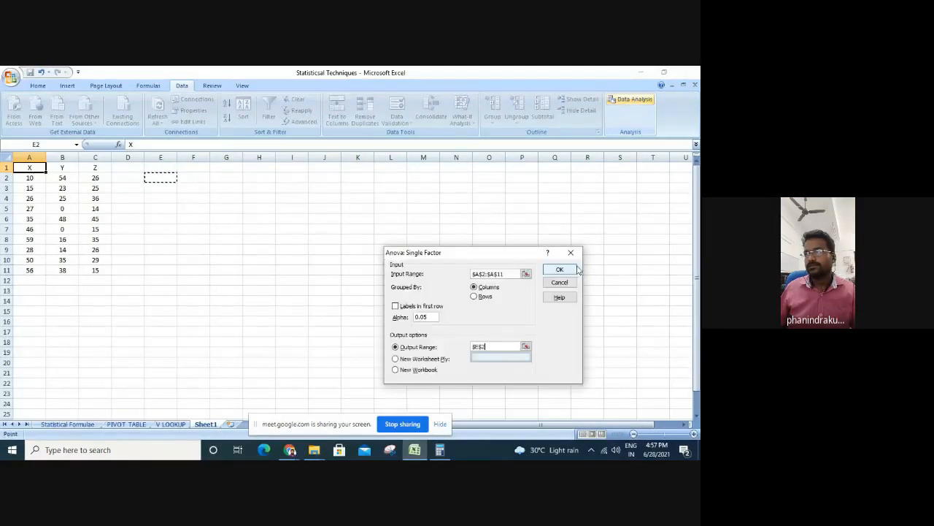
left_click(561, 270)
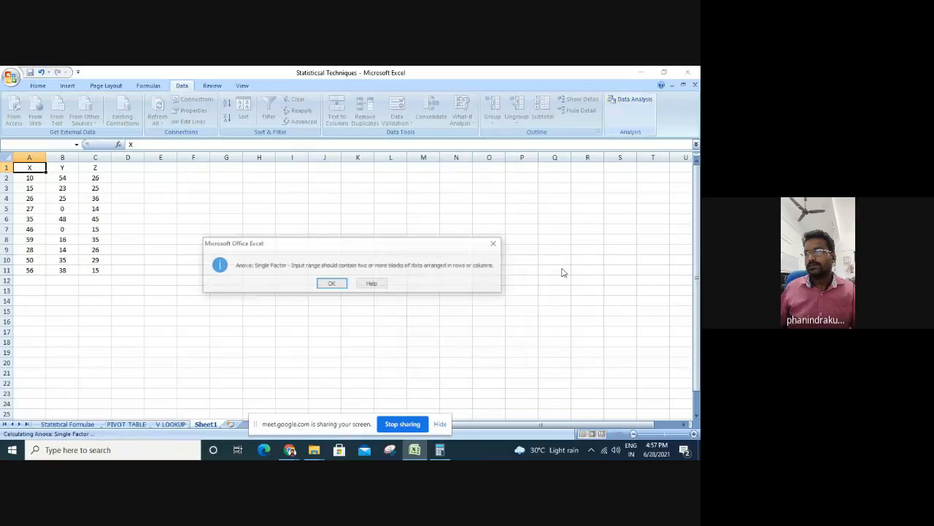
left_click(332, 284)
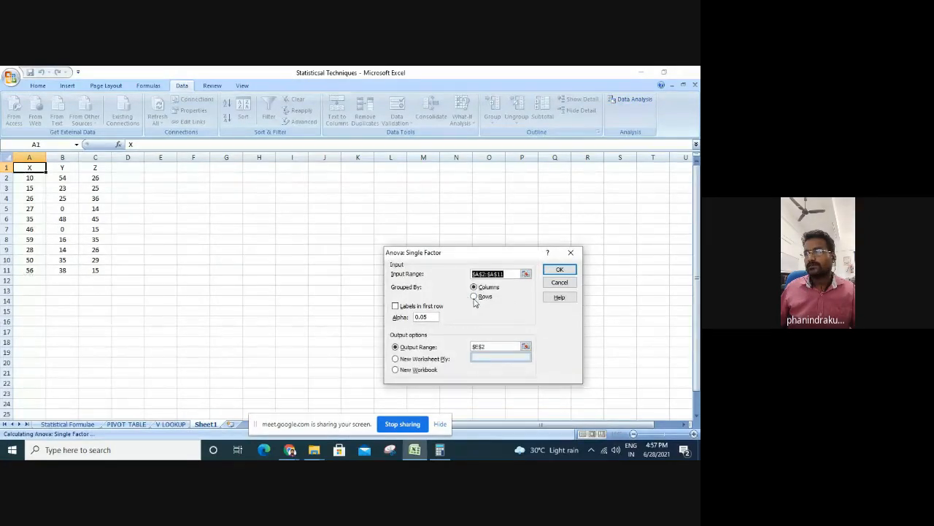
left_click(525, 274)
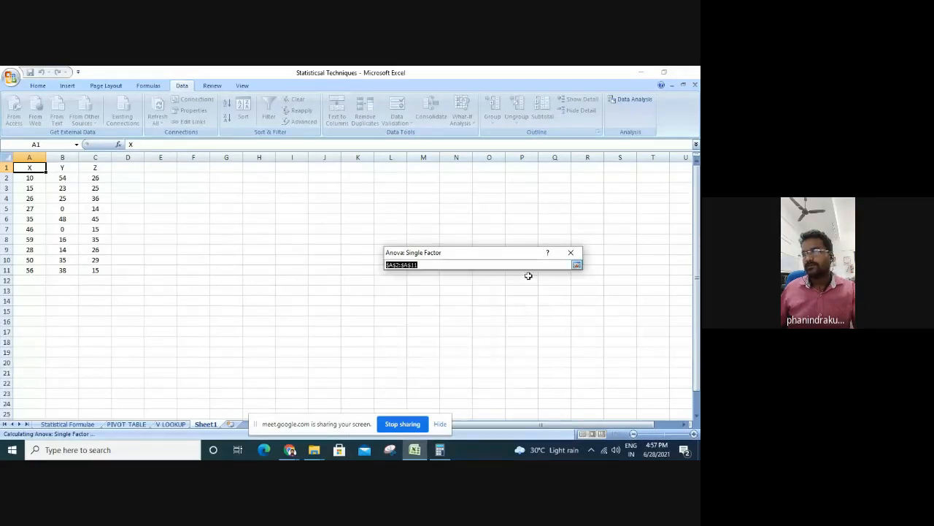
left_click(577, 264)
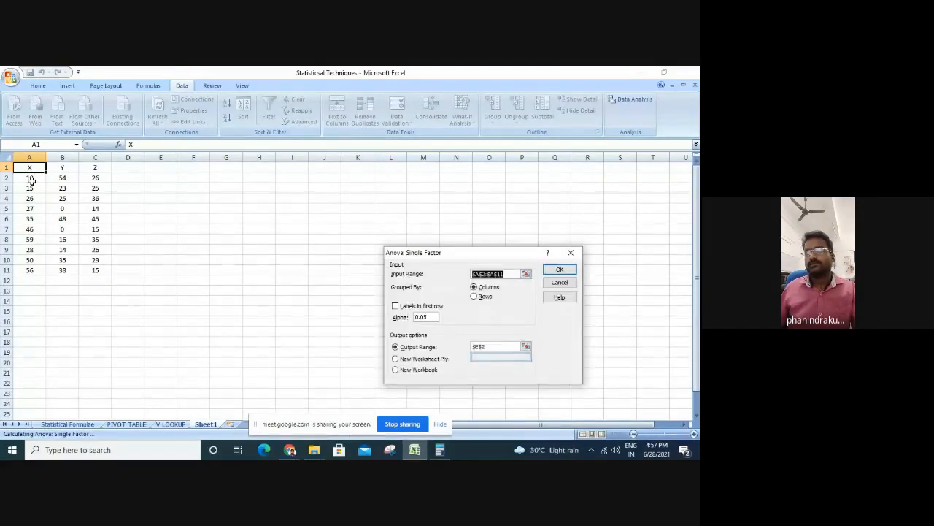
key("Escape")
key("Escape")
Reopen the single-factor ANOVA and use the X values in A2:A11 as the input range
left_click_drag(24, 178, 42, 269)
left_click(631, 100)
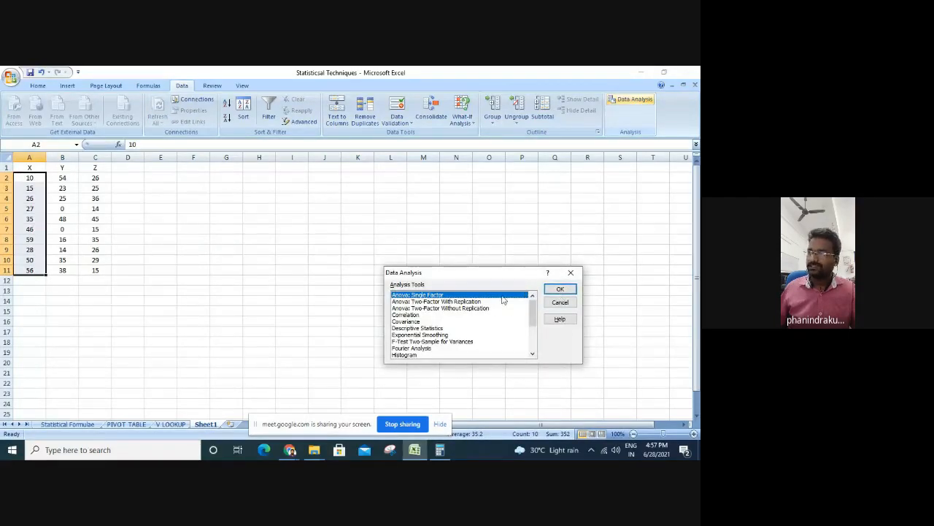
left_click(560, 289)
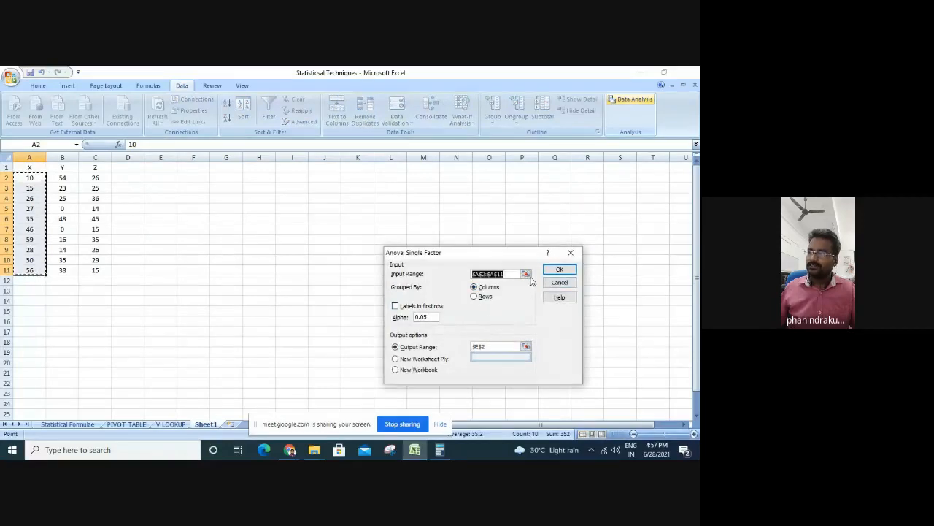
left_click(526, 273)
left_click_drag(30, 178, 32, 272)
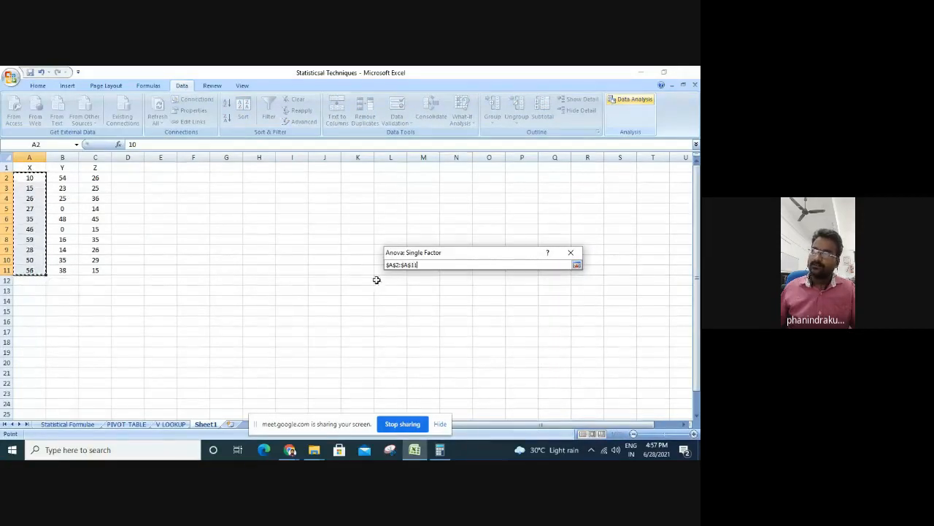
key("Return")
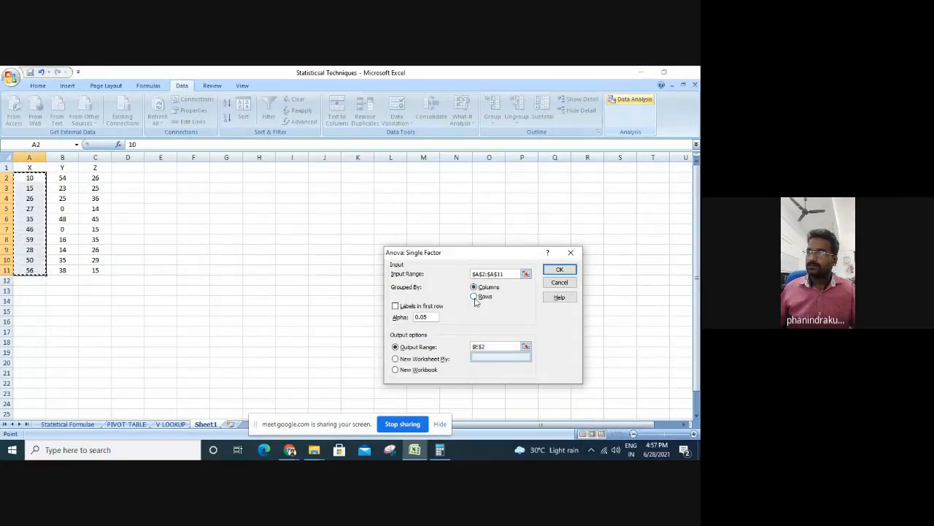
Run the ANOVA grouped by rows with its output at E2, and fit column E to its contents
left_click(475, 296)
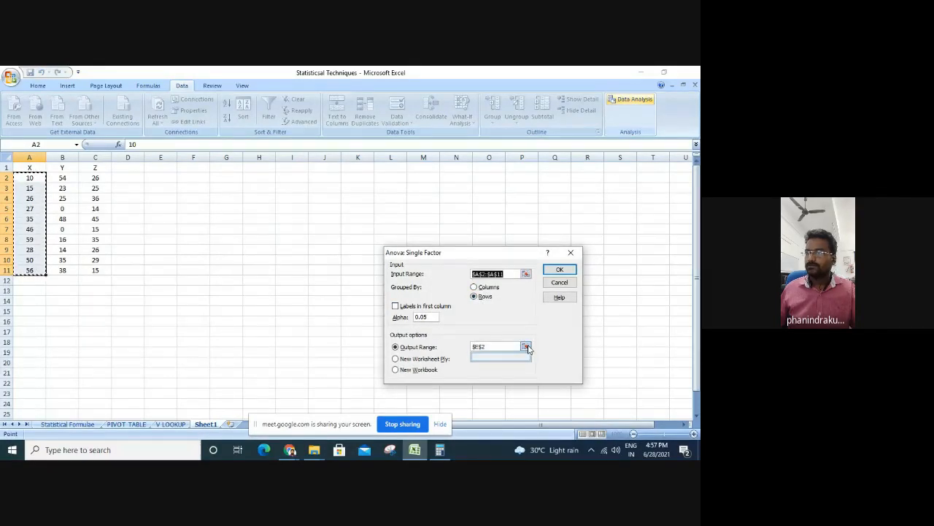
left_click(526, 346)
left_click(149, 179)
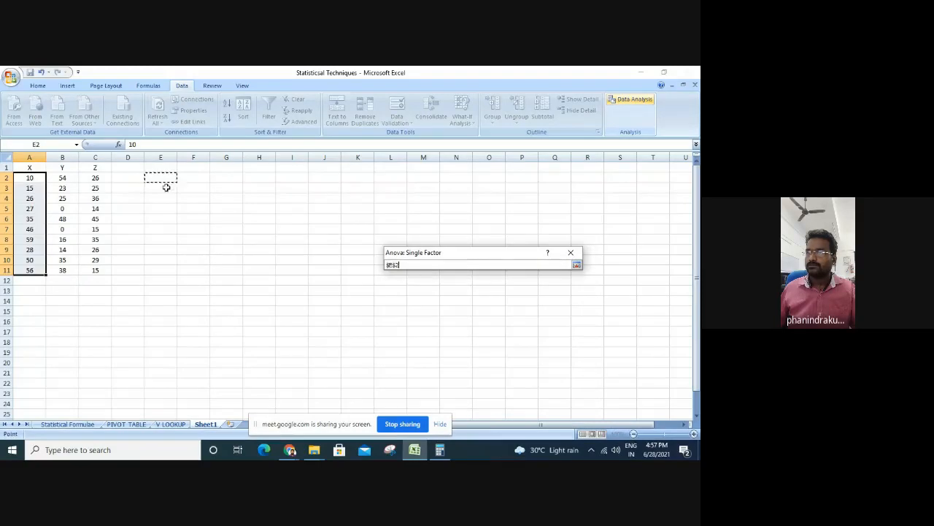
key("Return")
left_click(568, 270)
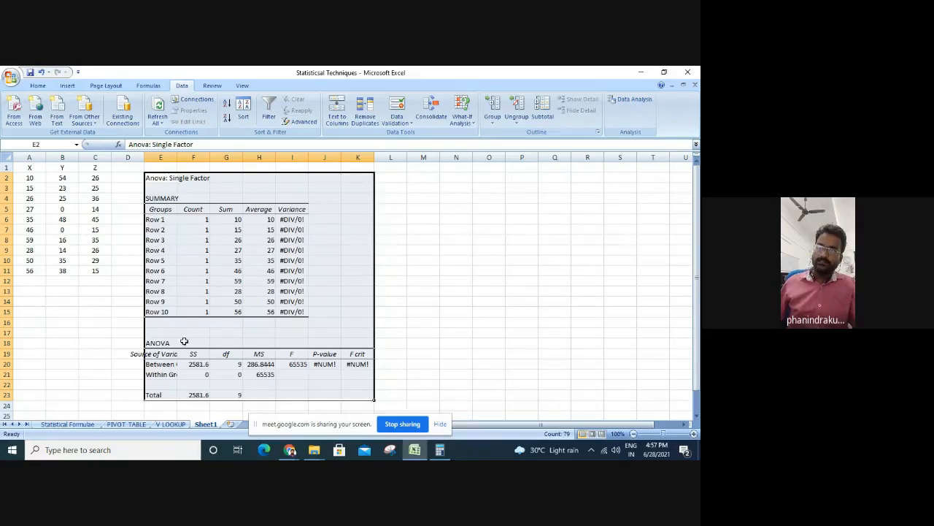
double_click(176, 157)
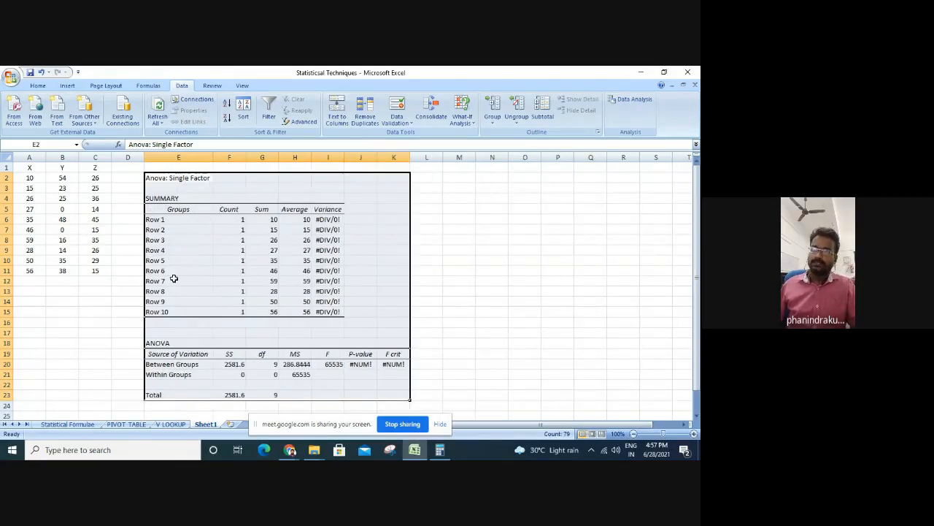
Examine the ANOVA output: the between and within groups rows, SS, df, MS and F columns, and the summary's count and average
left_click(169, 364)
left_click(175, 376)
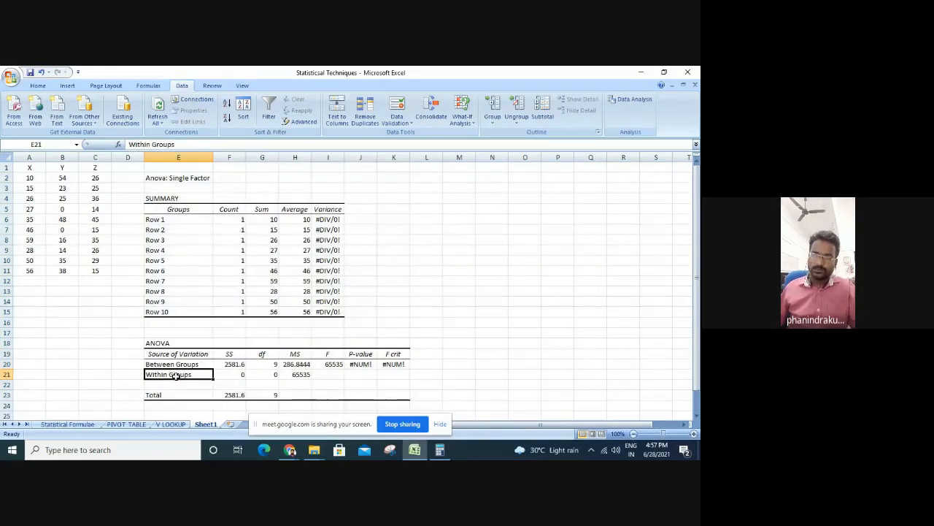
left_click(238, 355)
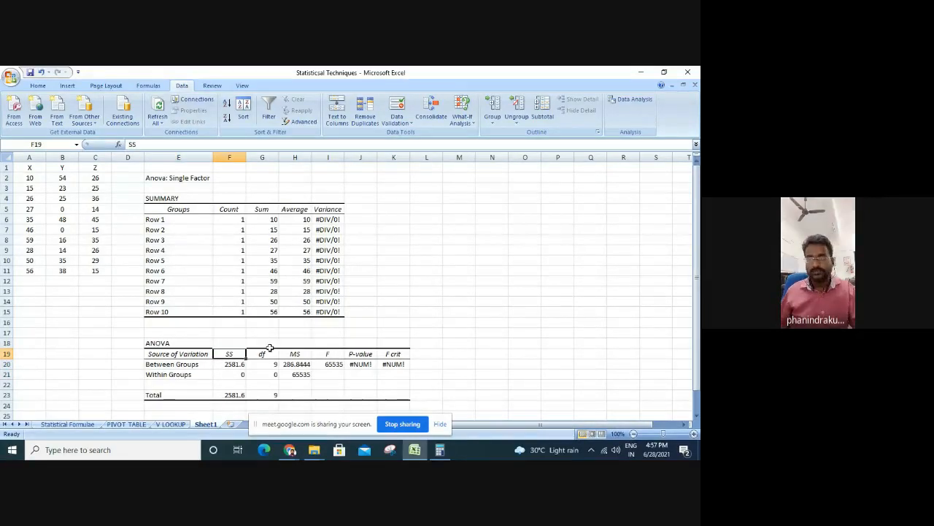
left_click(269, 353)
left_click(298, 354)
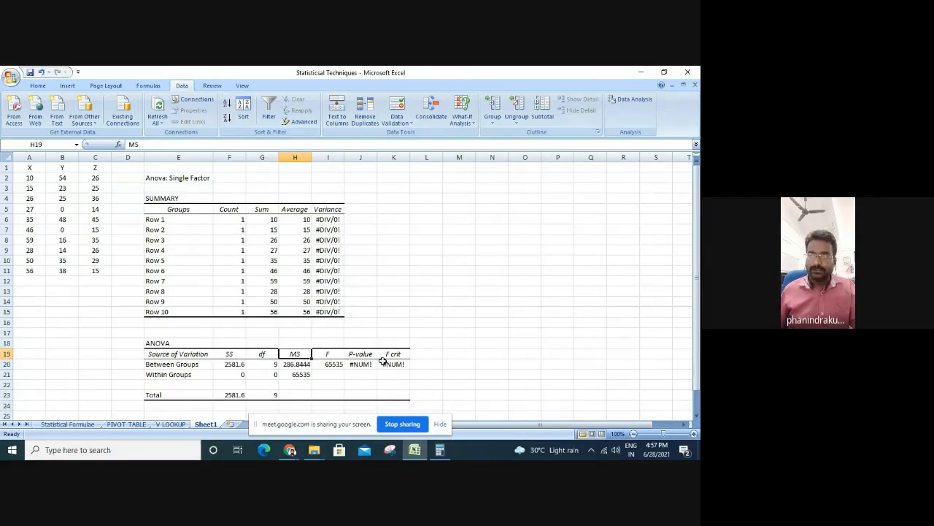
left_click(327, 353)
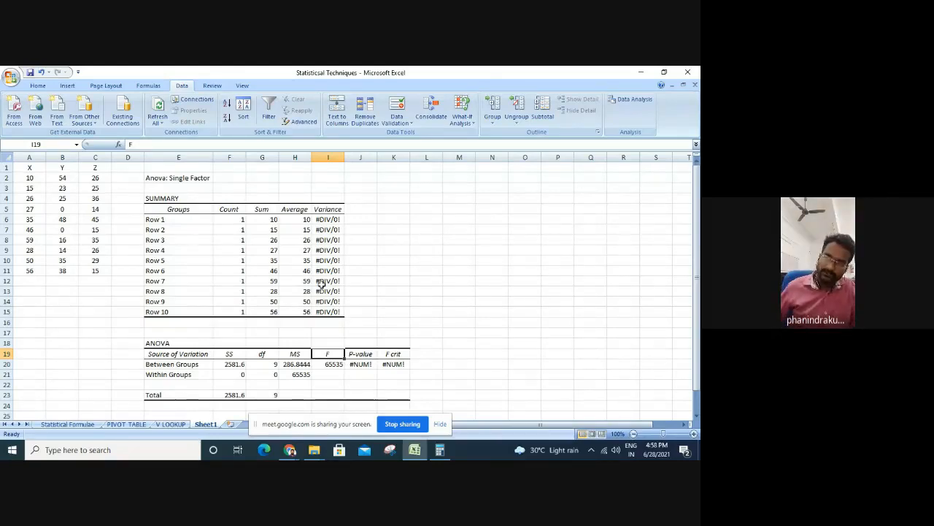
left_click(336, 364)
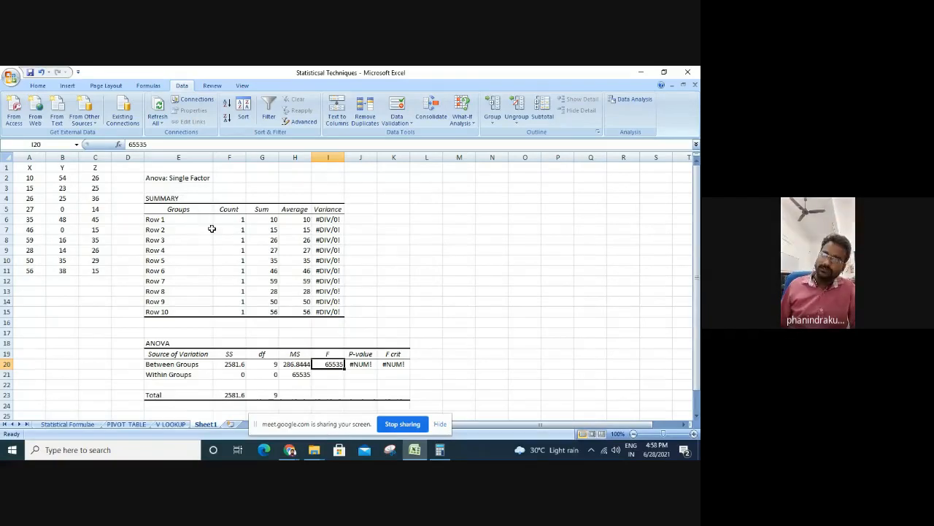
left_click(237, 220)
left_click(283, 219)
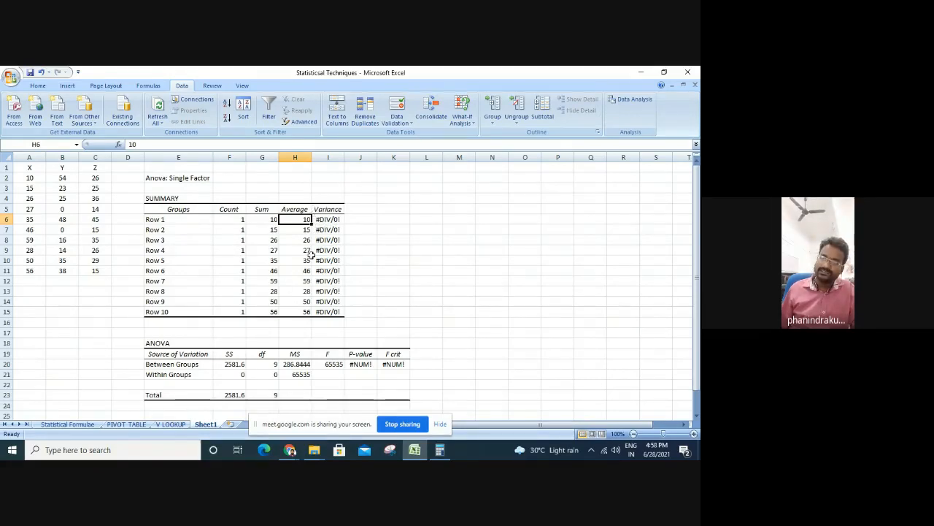
left_click(452, 191)
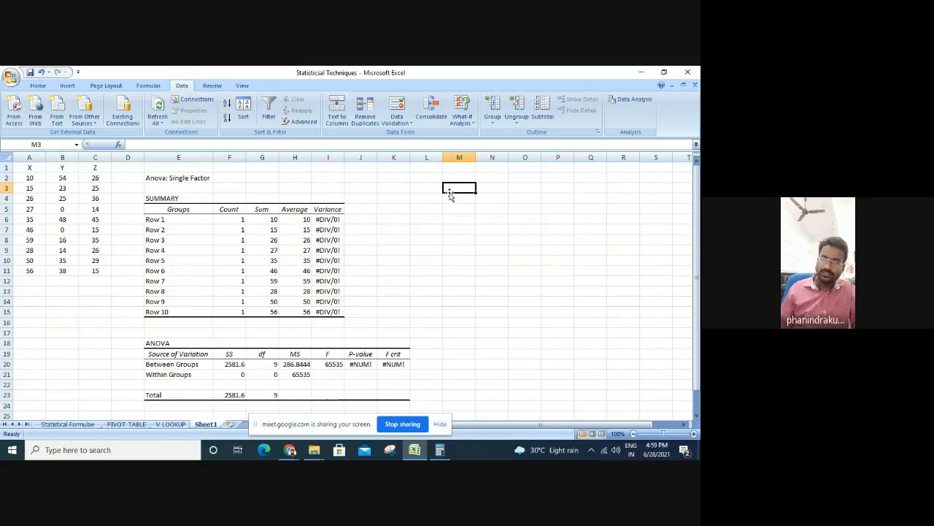
left_click(427, 218)
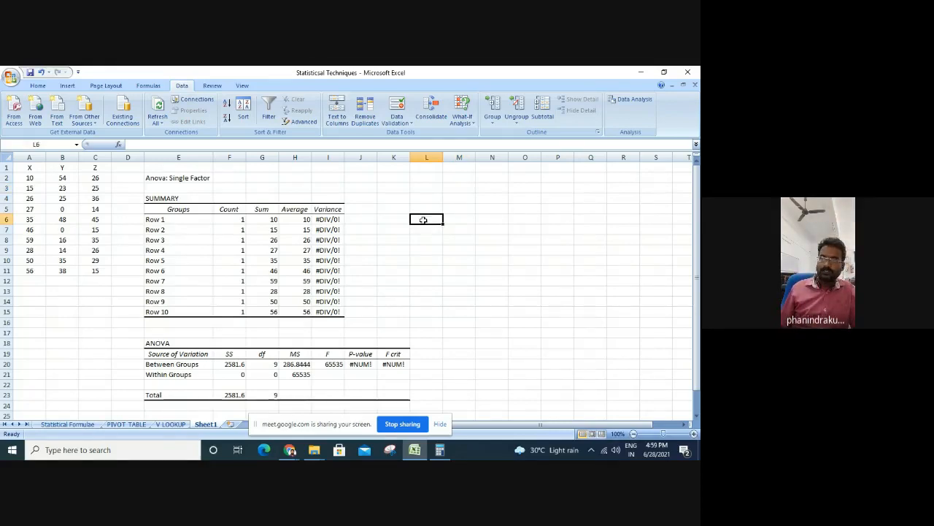
Return to the Statistical Formulae sheet and review the CHI-SQUARE and ANOVA entries in A24 and A25
left_click(66, 424)
scroll(74, 340, "down", 4)
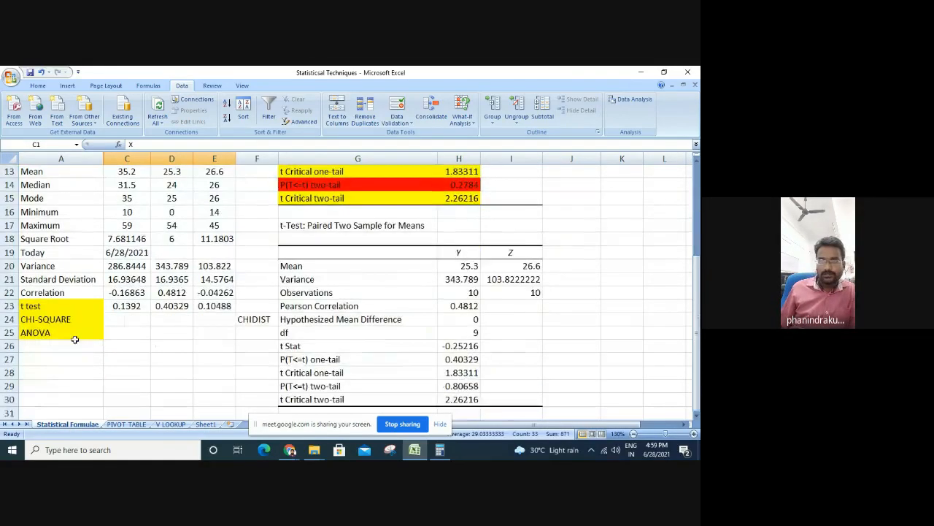
left_click(64, 319)
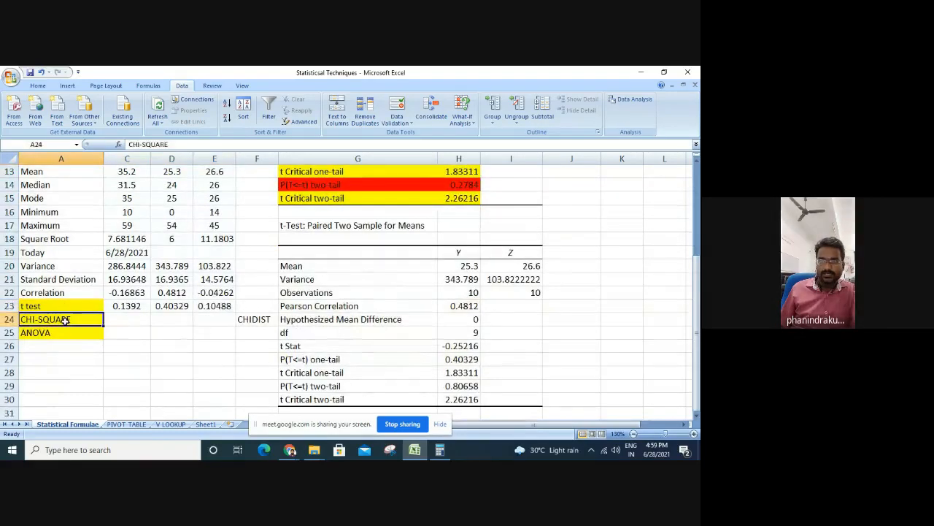
left_click(62, 330)
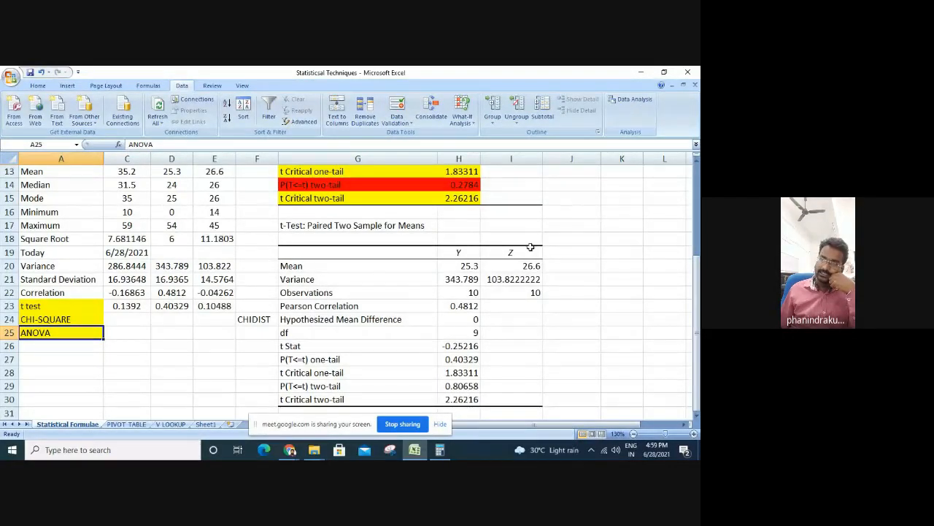
scroll(530, 245, "down", 1)
left_click(631, 100)
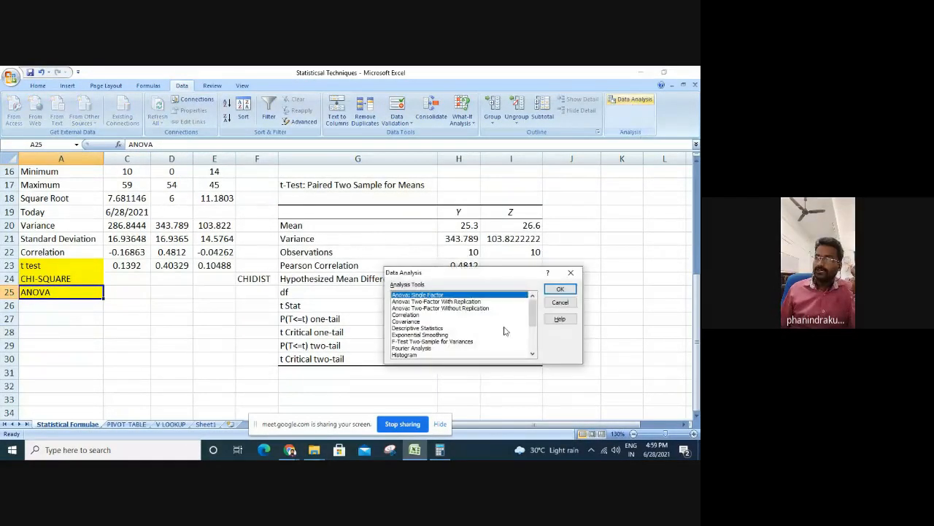
left_click(421, 315)
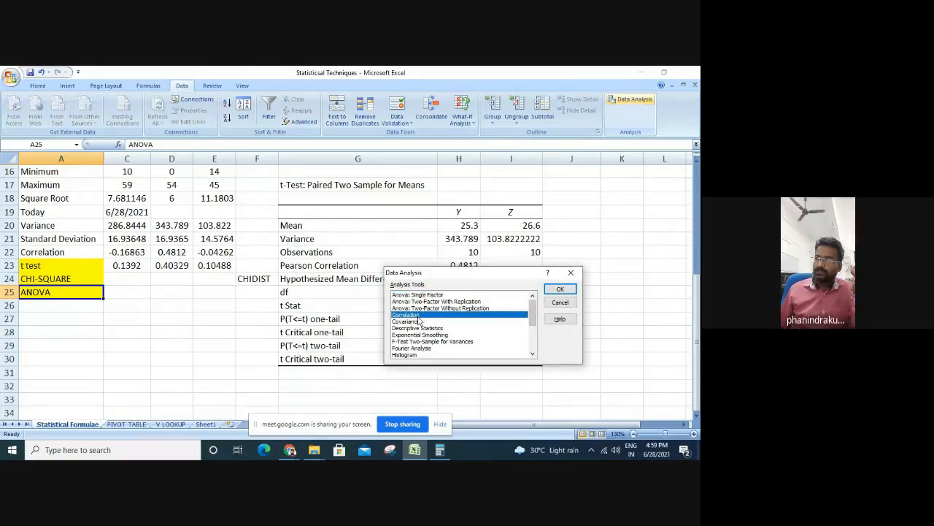
left_click(559, 289)
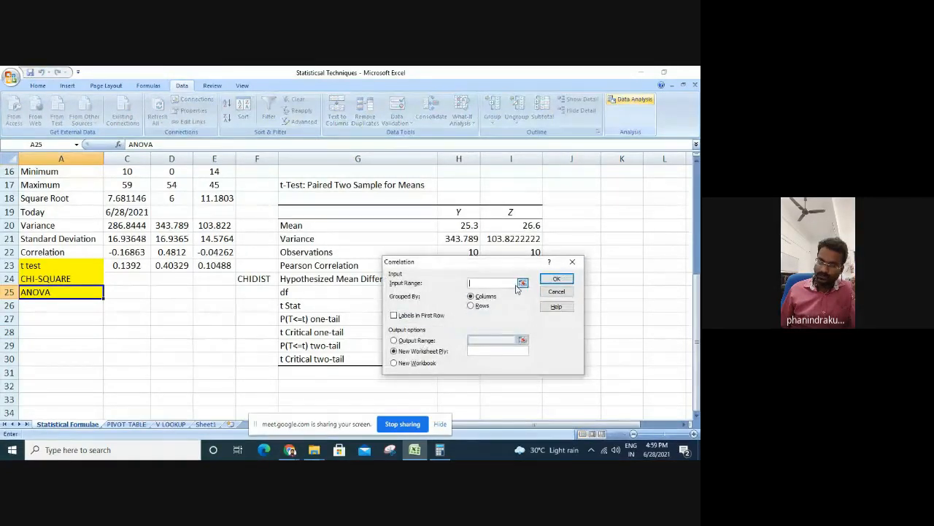
left_click(472, 305)
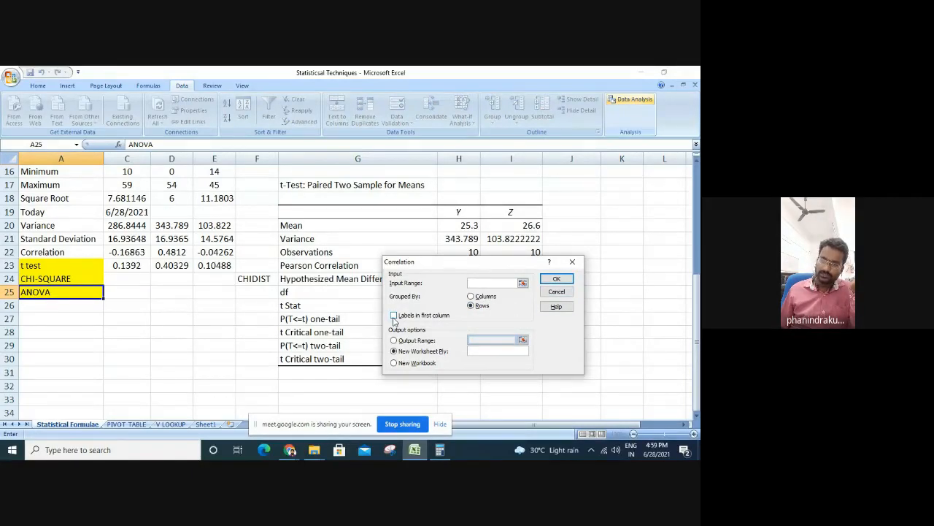
left_click(552, 293)
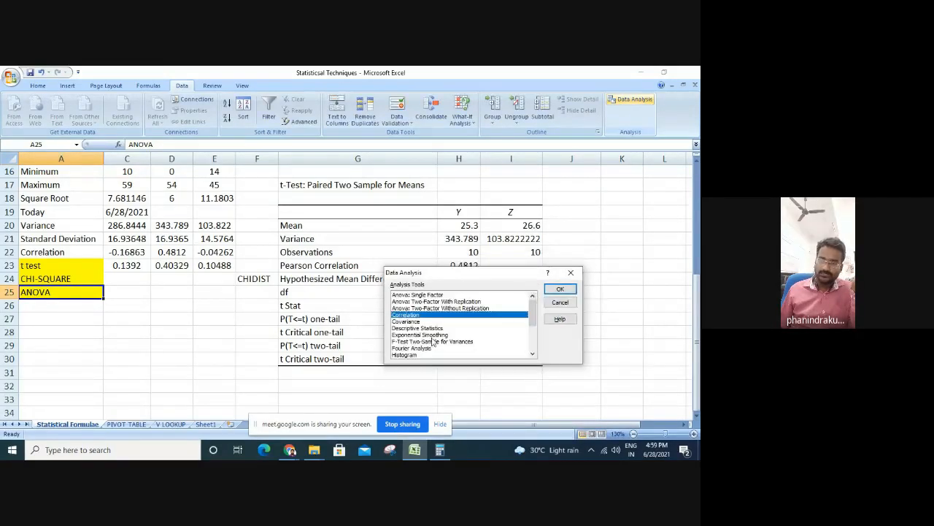
left_click(559, 303)
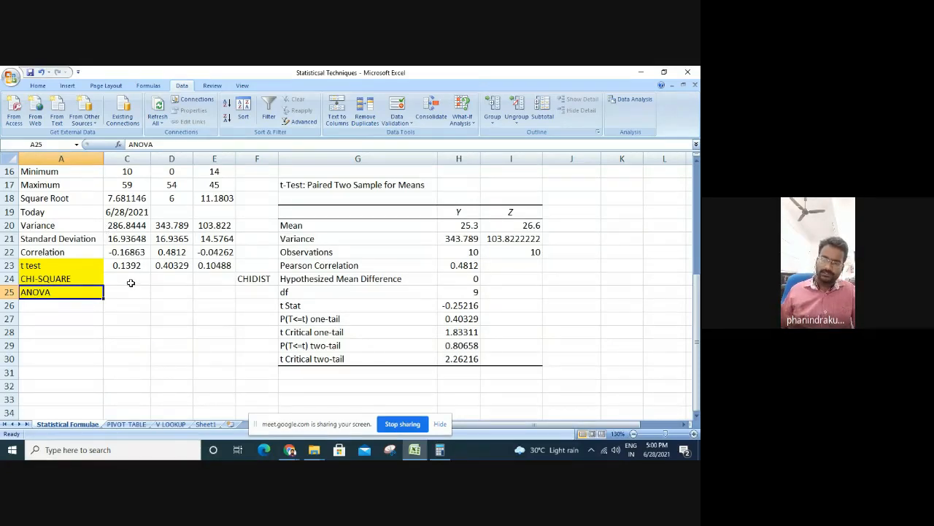
Examine the paired t-test results for Y and Z in G19:I30
left_click_drag(285, 211, 496, 355)
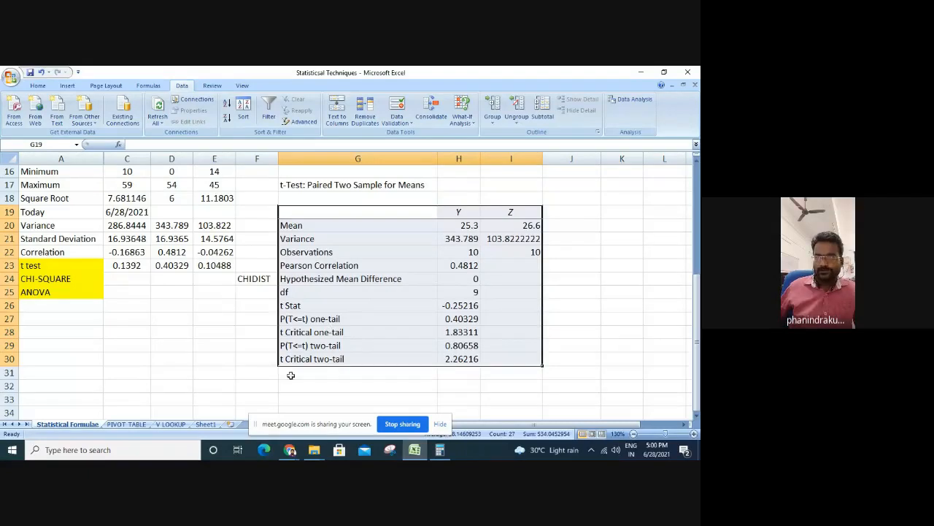
left_click(239, 375)
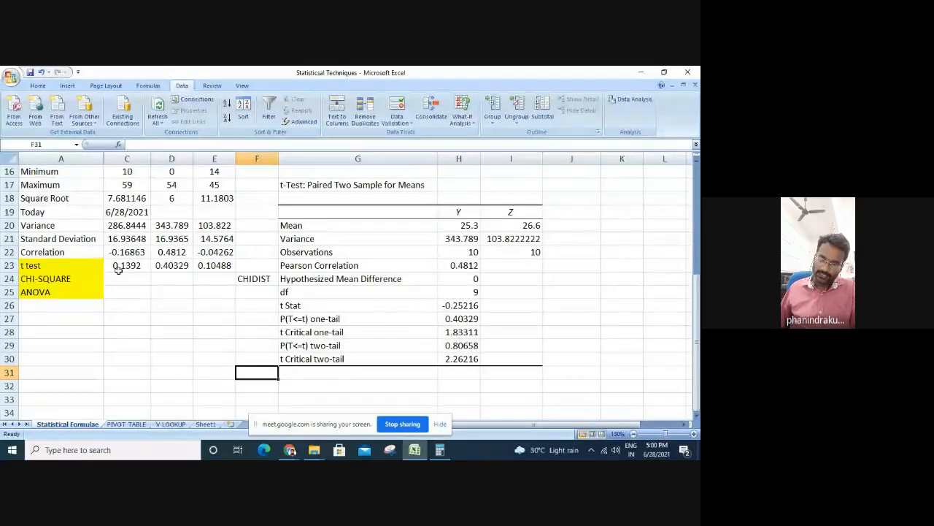
Open the PIVOT TABLE sheet and fit columns A to D to their contents
left_click(125, 424)
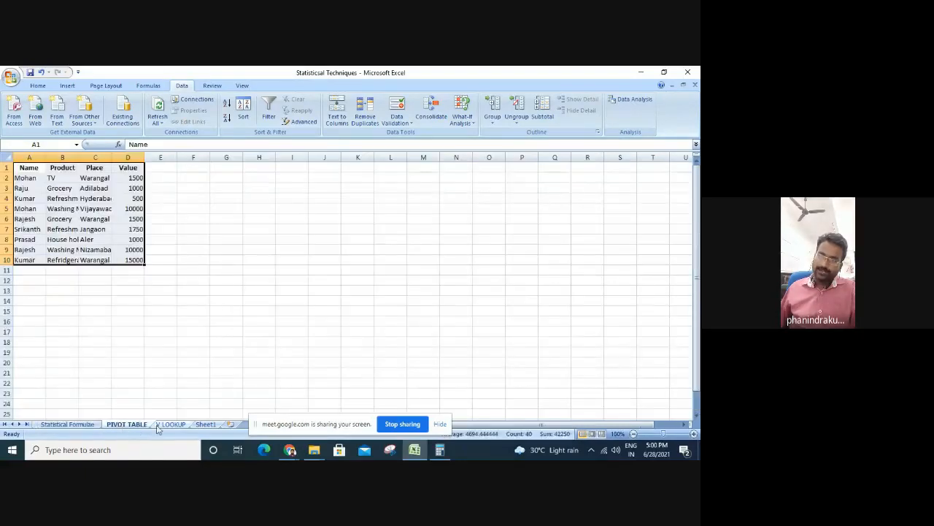
left_click(165, 425)
left_click(129, 422)
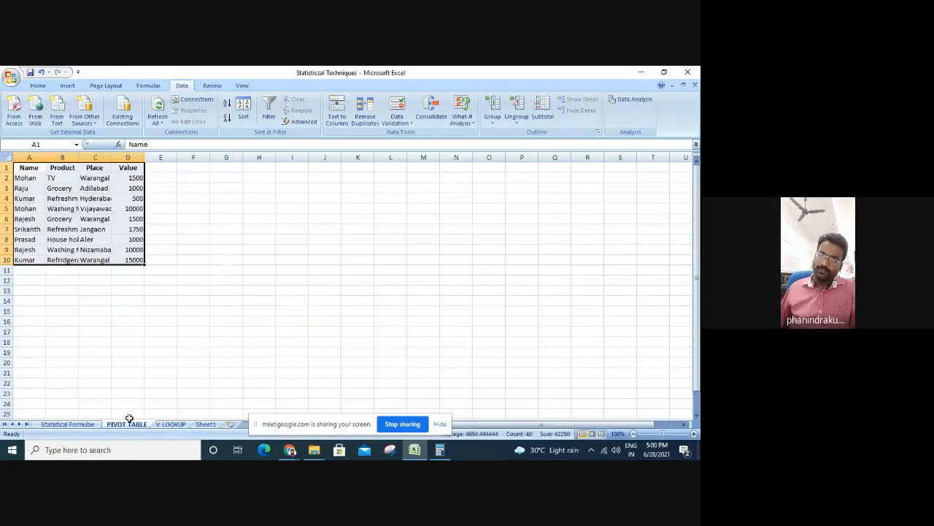
double_click(46, 157)
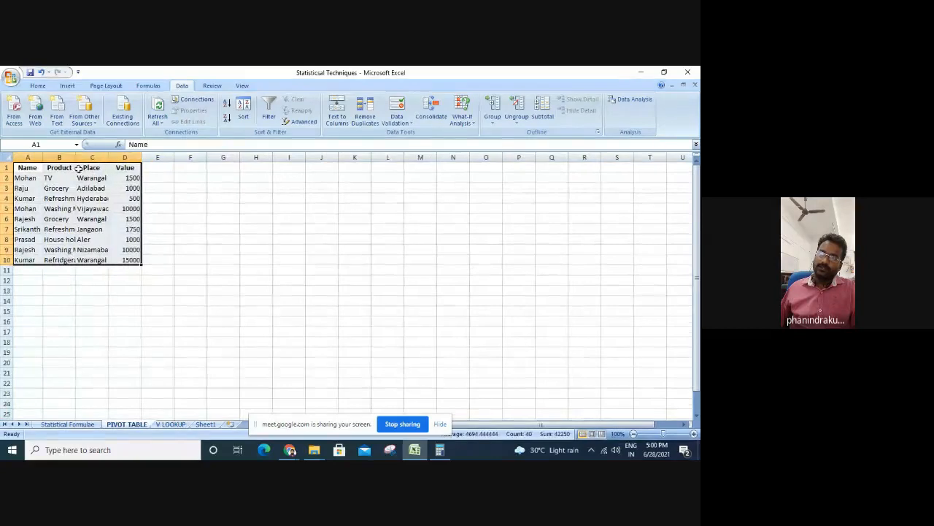
double_click(75, 158)
double_click(136, 158)
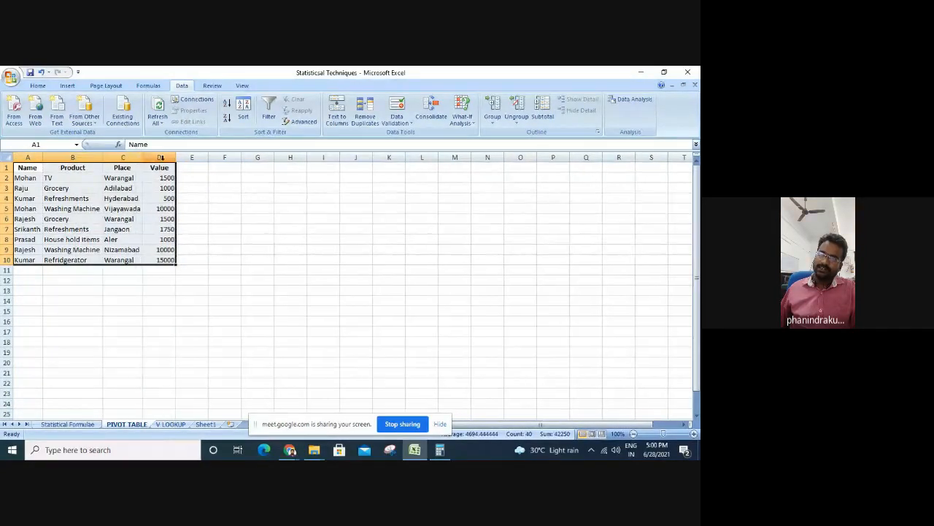
double_click(175, 158)
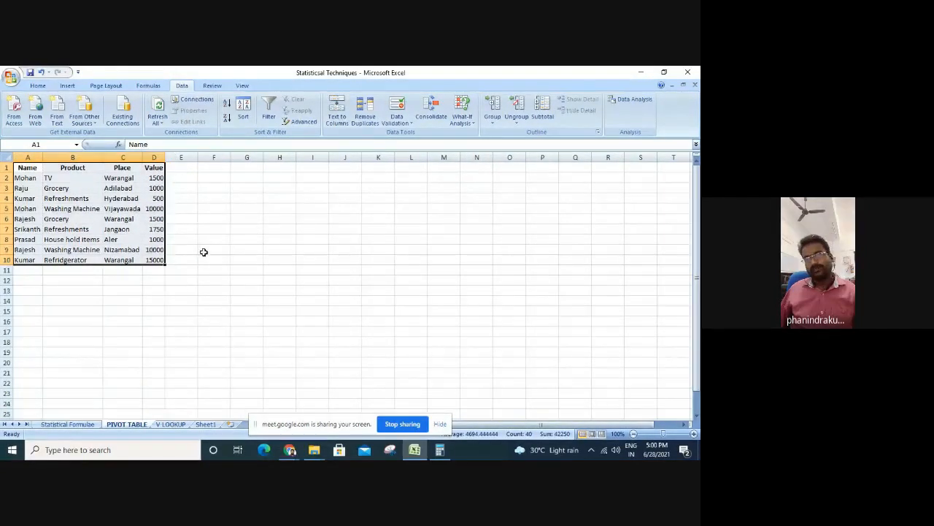
Insert a PivotTable based on the sales data in A1:D10, placed at E1 of the existing worksheet
scroll(204, 252, "up", 5, "ctrl")
left_click_drag(265, 161, 265, 161)
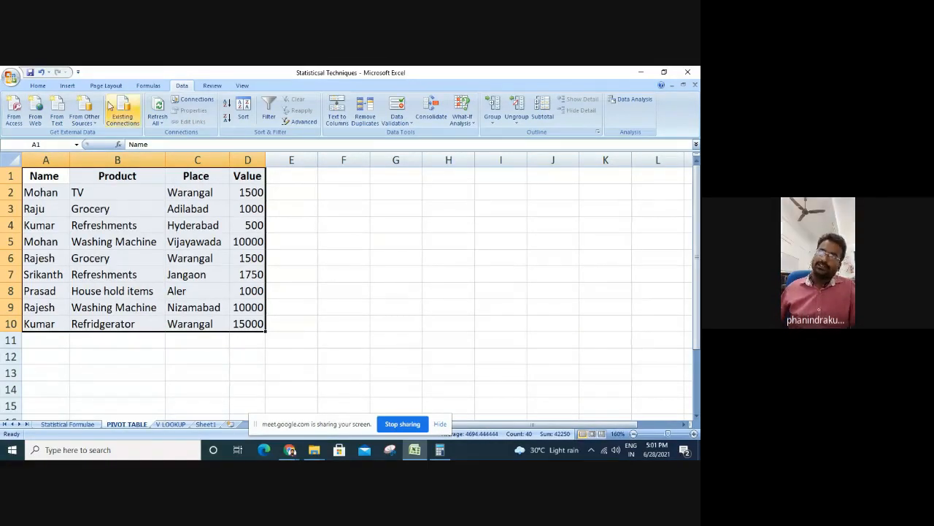
left_click(73, 88)
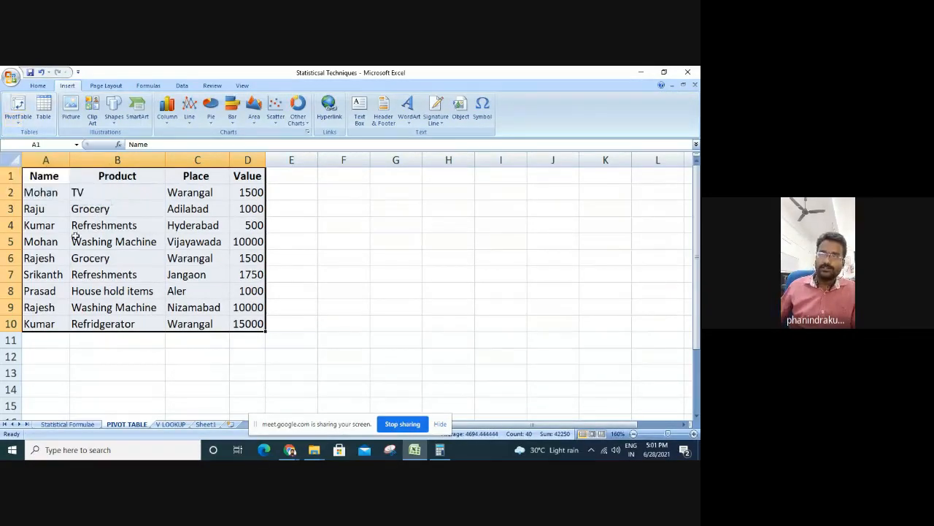
left_click_drag(63, 175, 231, 319)
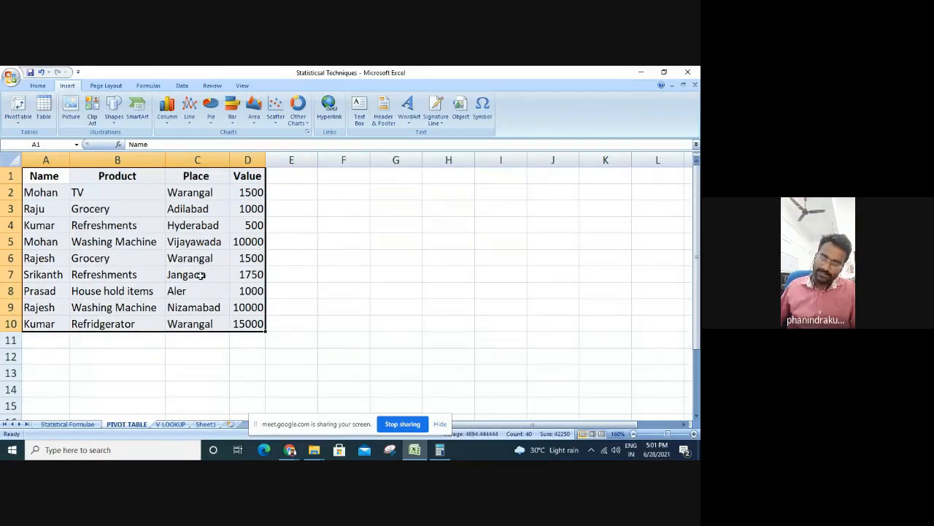
left_click(28, 194)
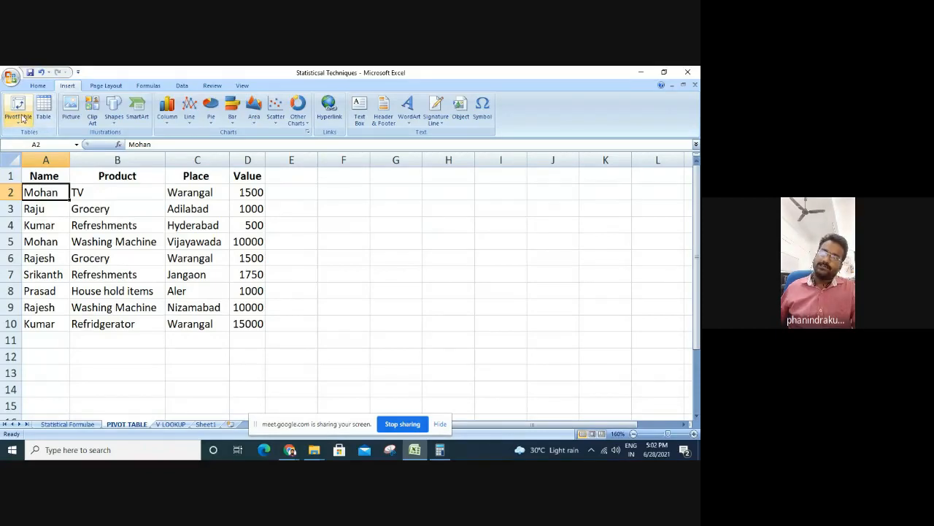
left_click(23, 118)
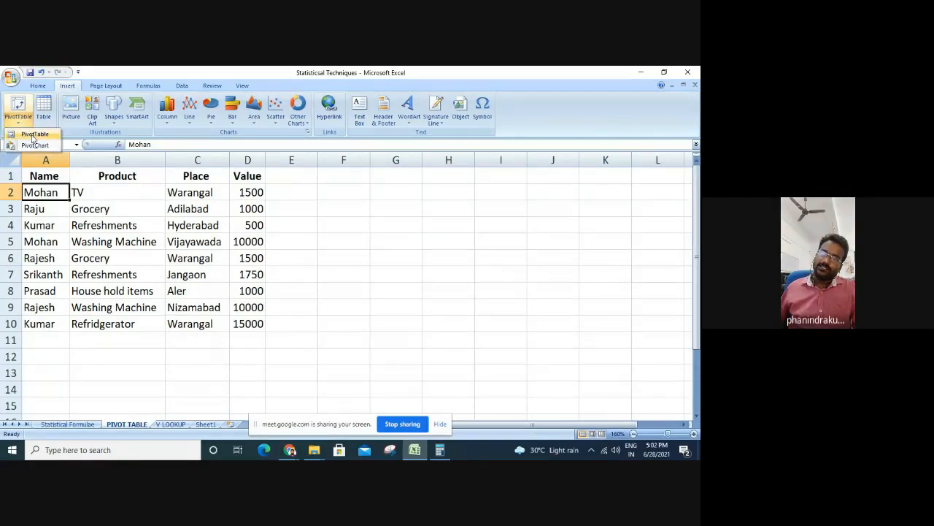
left_click(32, 138)
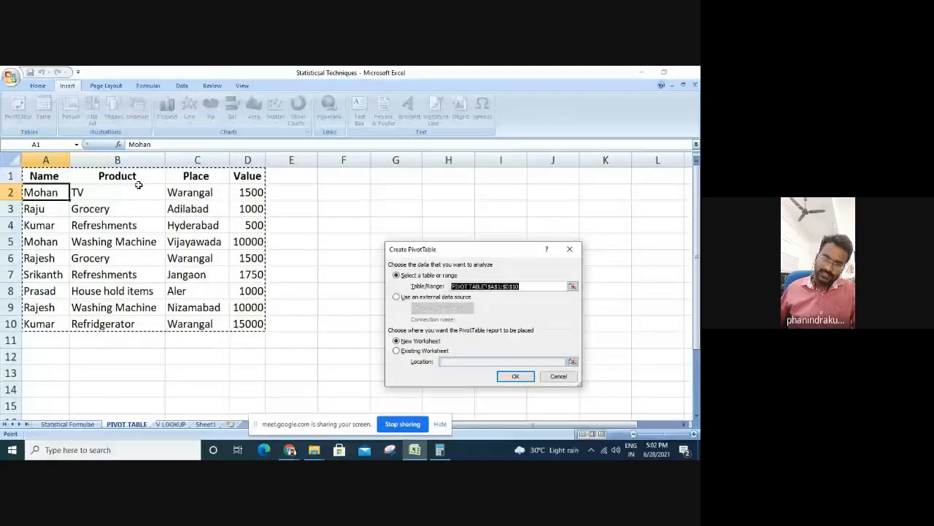
left_click(422, 352)
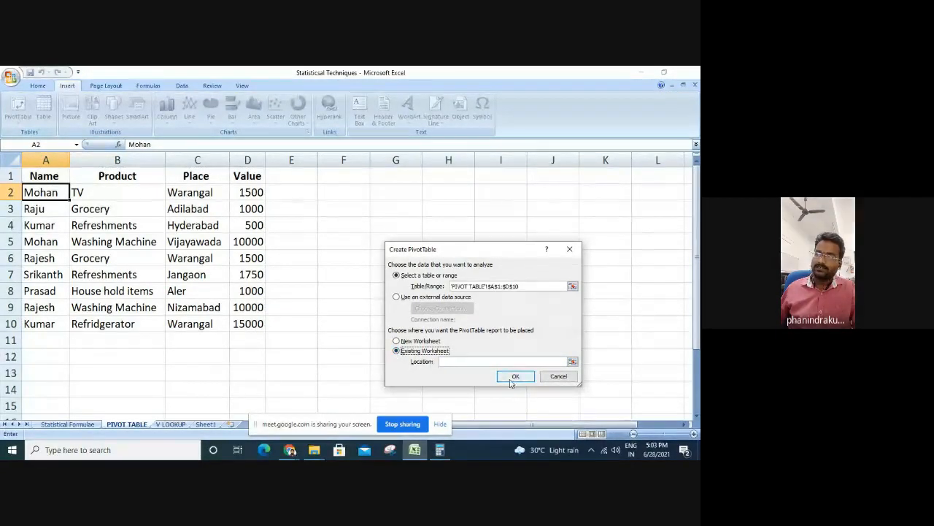
left_click(573, 362)
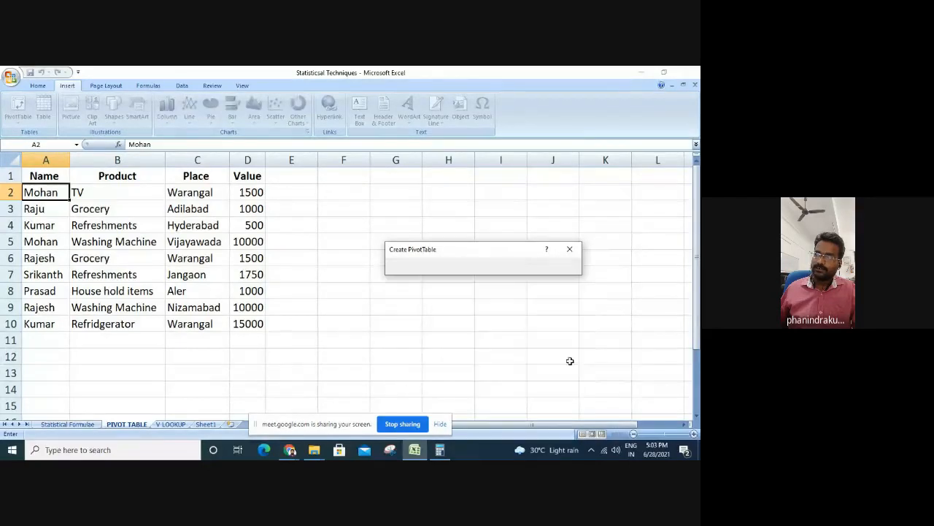
left_click(311, 178)
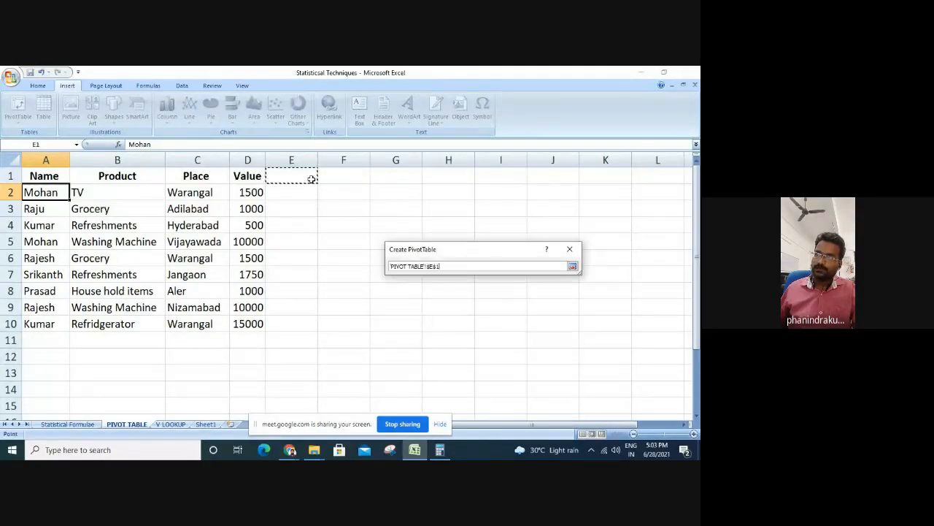
left_click(573, 268)
left_click(516, 375)
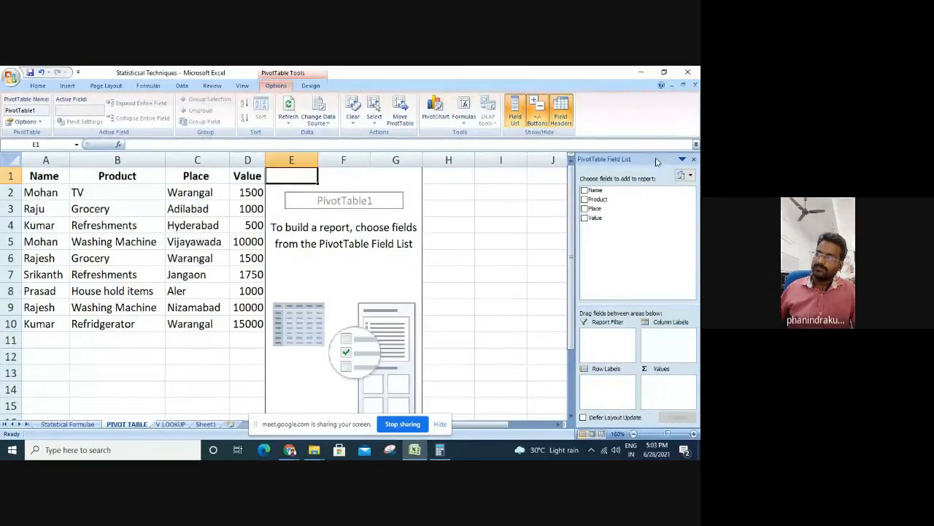
Float the PivotTable Field List beside the empty report and lengthen it so all four field areas have room
left_click(693, 159)
left_click_drag(559, 160, 518, 160)
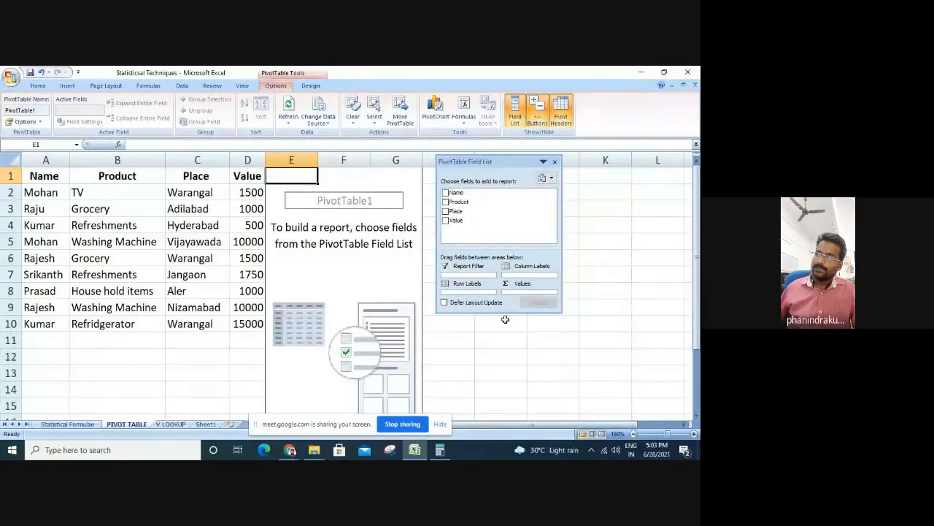
left_click_drag(505, 313, 506, 409)
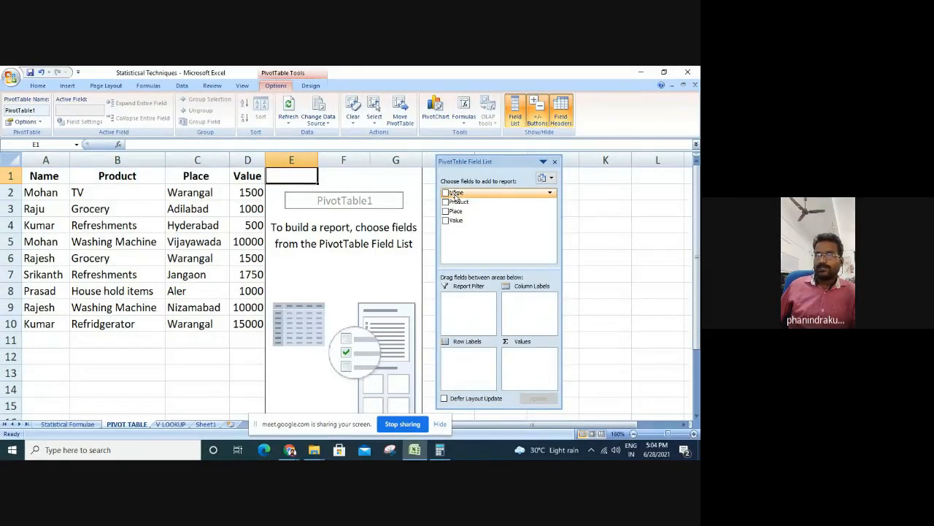
Build the report with Name as column labels, Product as row labels and the sum of Value as values
left_click_drag(456, 194, 523, 304)
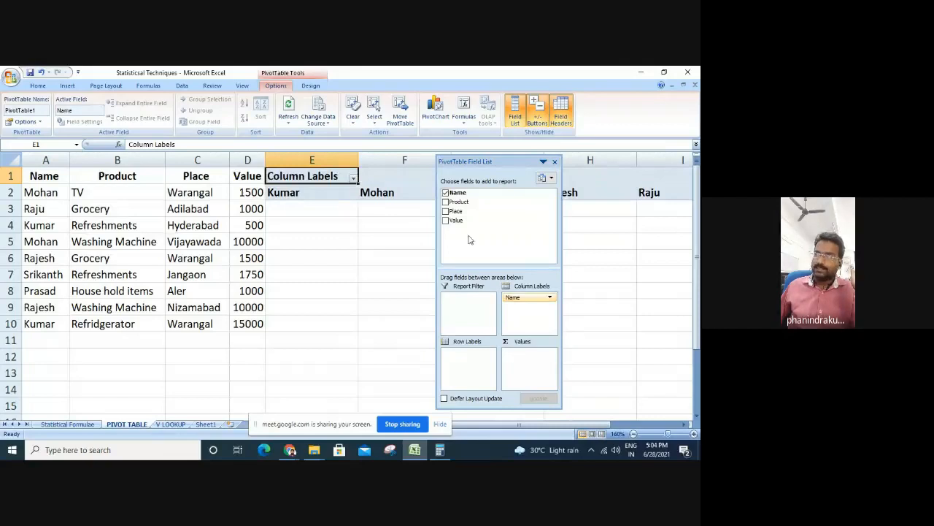
left_click_drag(456, 219, 522, 357)
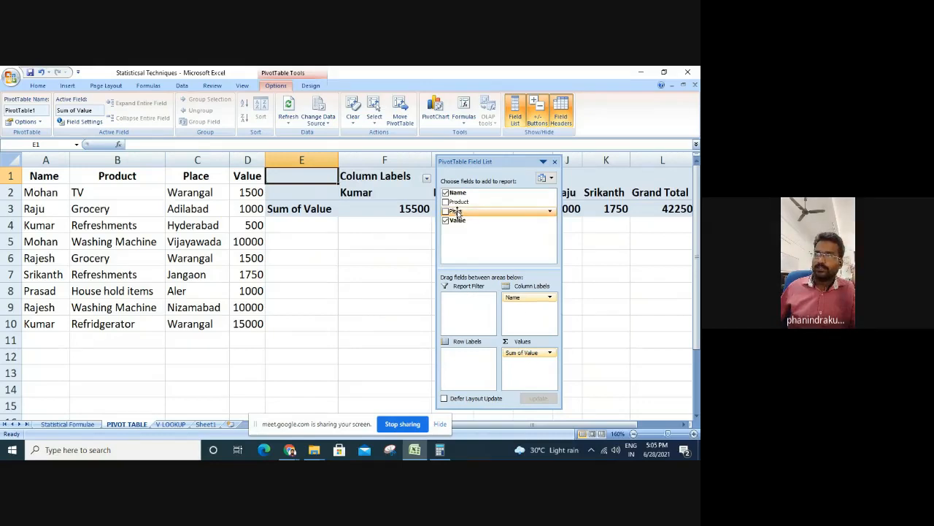
left_click_drag(458, 207, 462, 363)
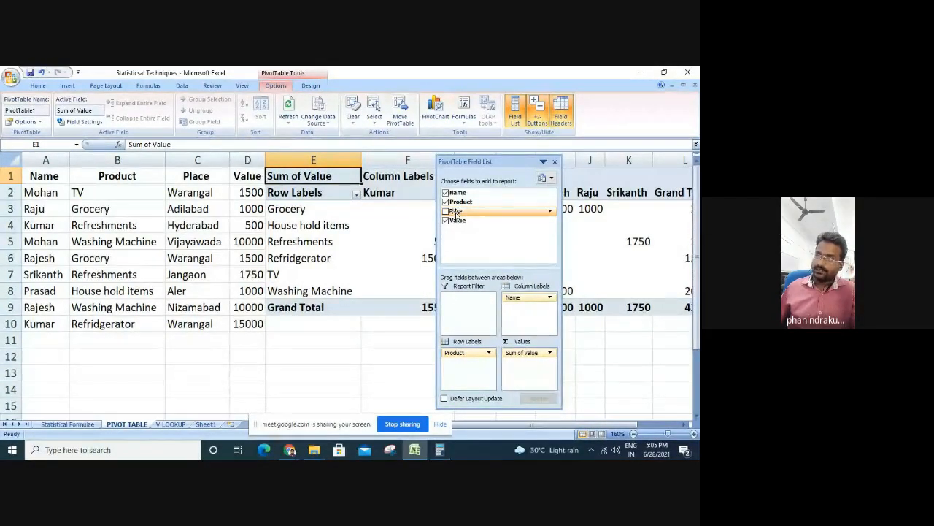
Try Place as the report filter and take it back out of the report
left_click_drag(456, 213, 468, 307)
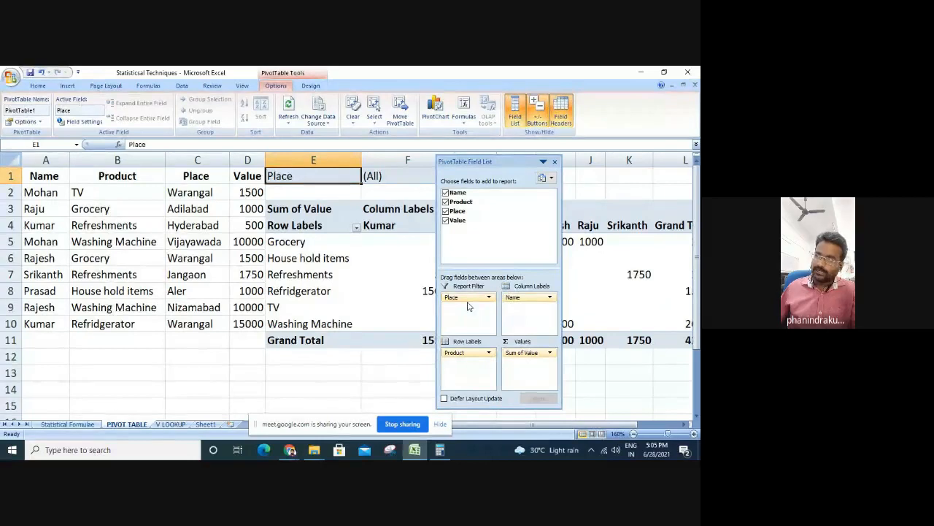
left_click_drag(468, 307, 479, 232)
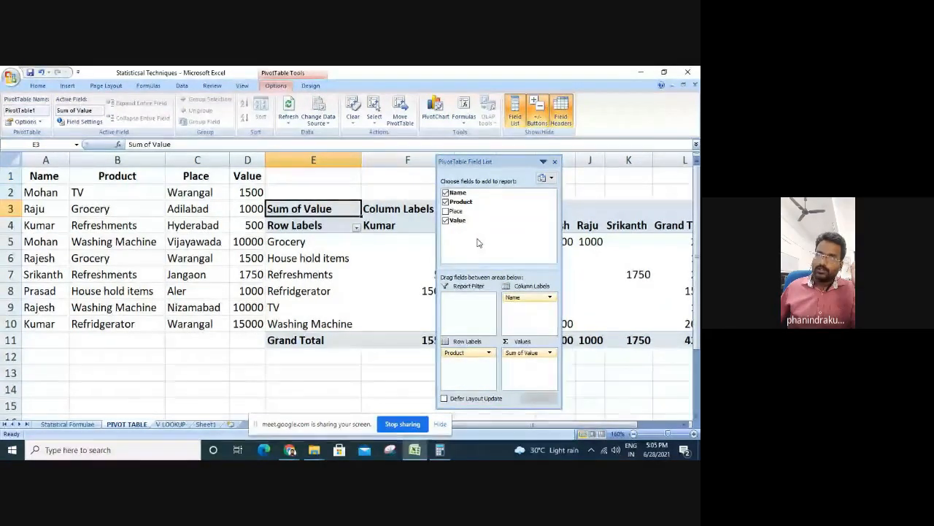
Close the PivotTable Field List and review the whole report across to its Grand Total column
left_click(554, 162)
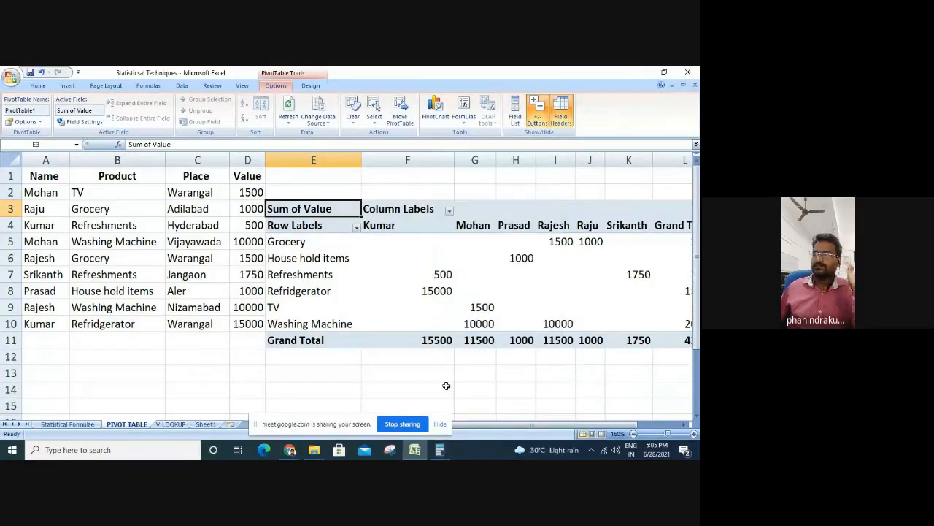
left_click_drag(488, 428, 511, 429)
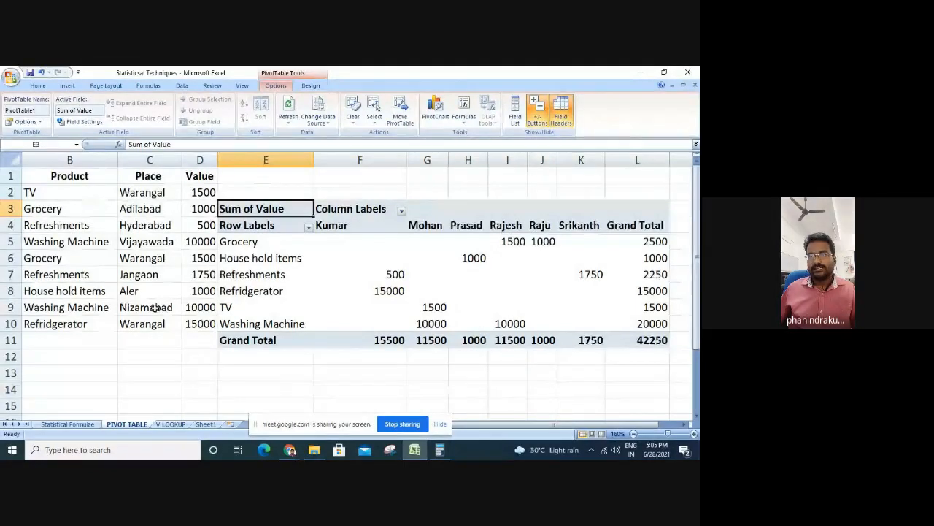
scroll(218, 355, "down", 1)
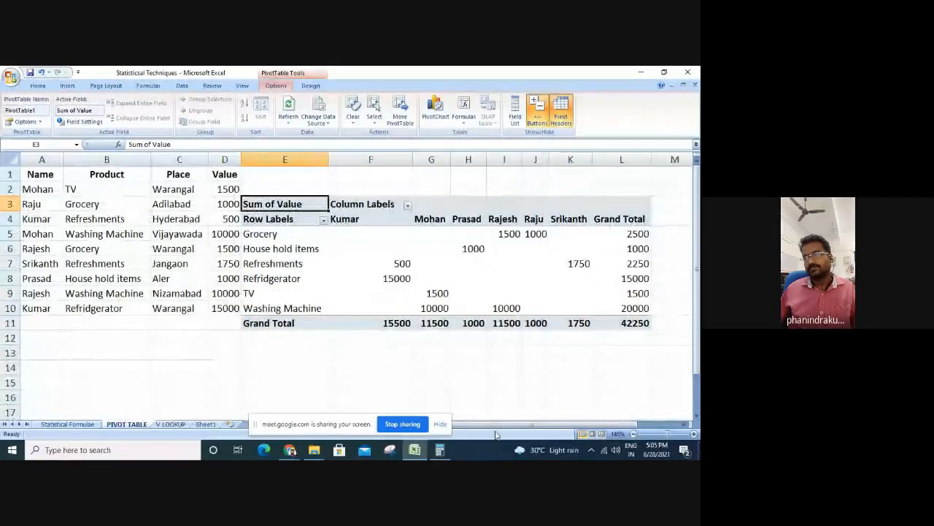
left_click_drag(544, 427, 398, 393)
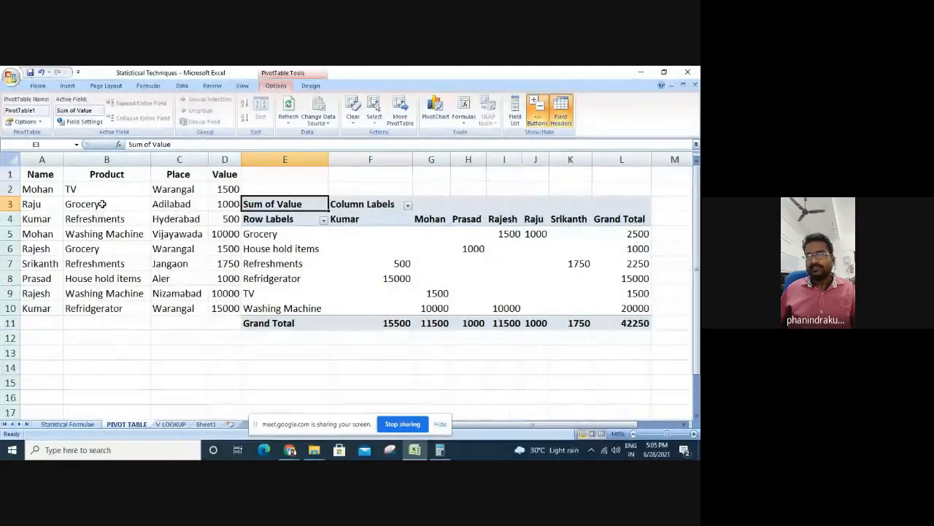
Highlight the two Grocery entries in B3 and B6 of the source data
left_click(103, 204)
left_click(108, 249, "ctrl")
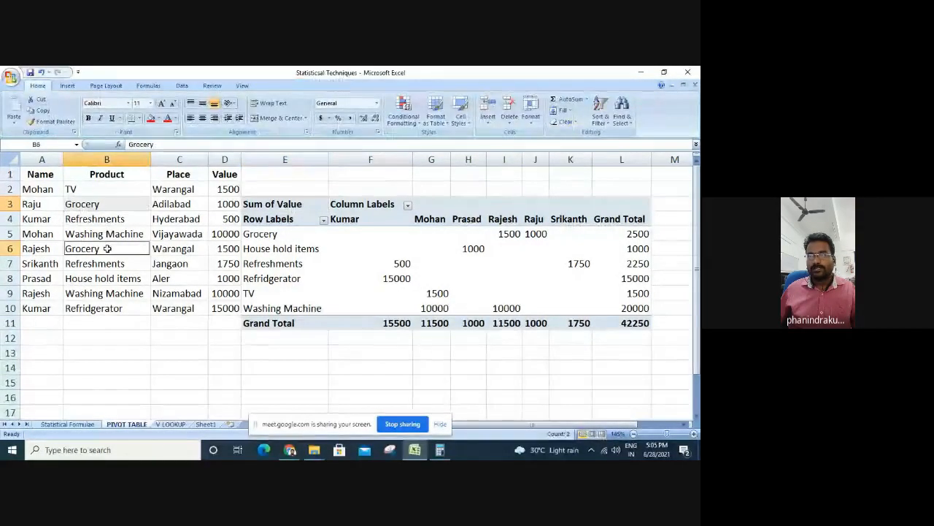
Compare the Grocery, House hold items and Refreshments rows of the report with their matching records in the source data
left_click(69, 204)
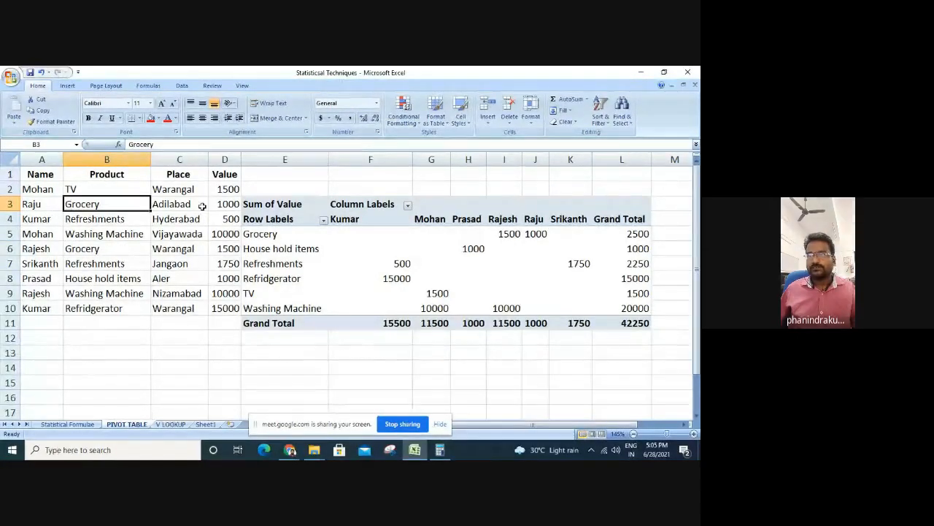
left_click(284, 234)
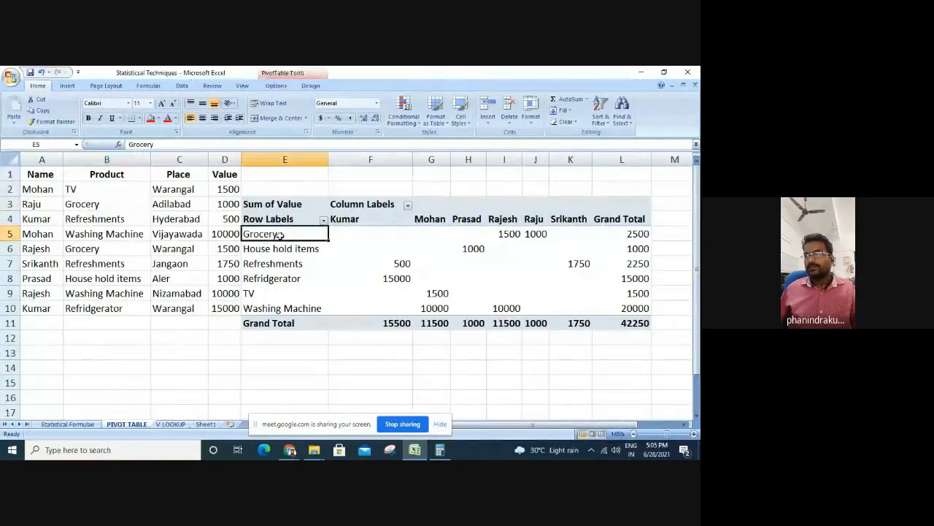
left_click(537, 233)
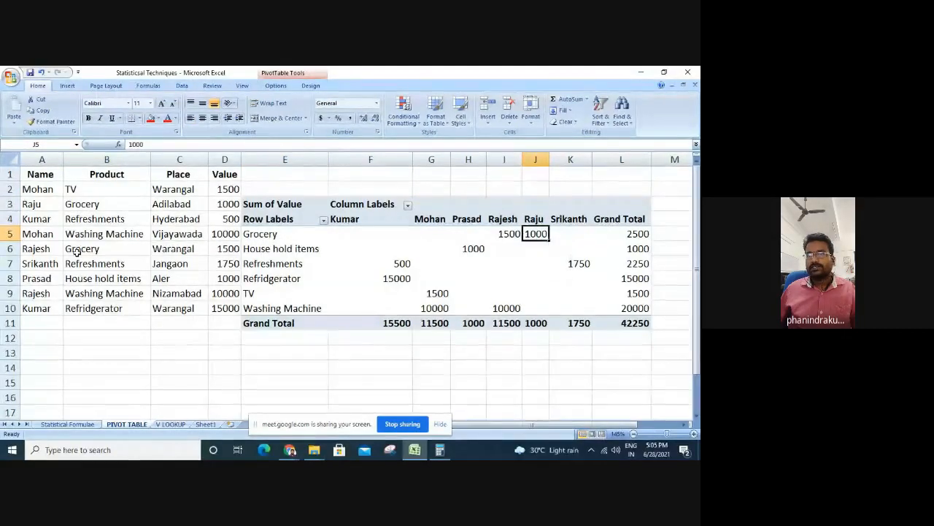
left_click(29, 248)
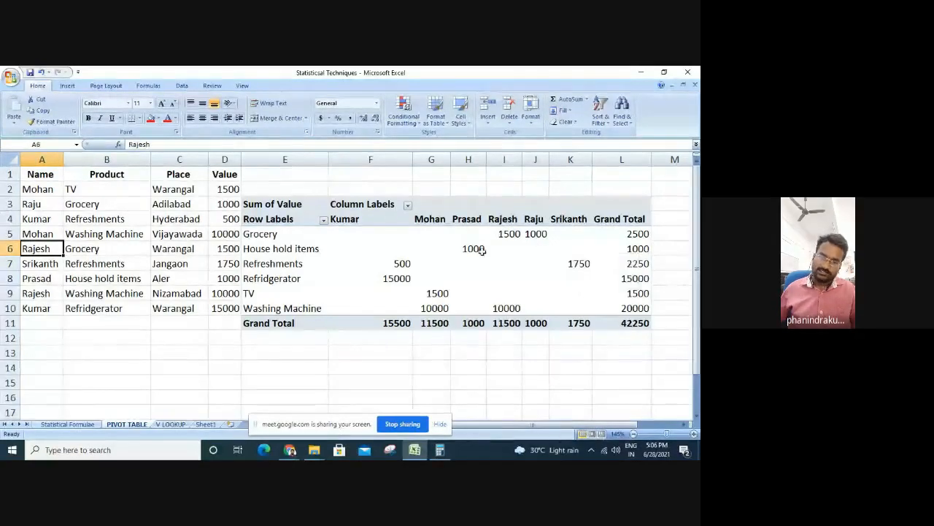
left_click(290, 251)
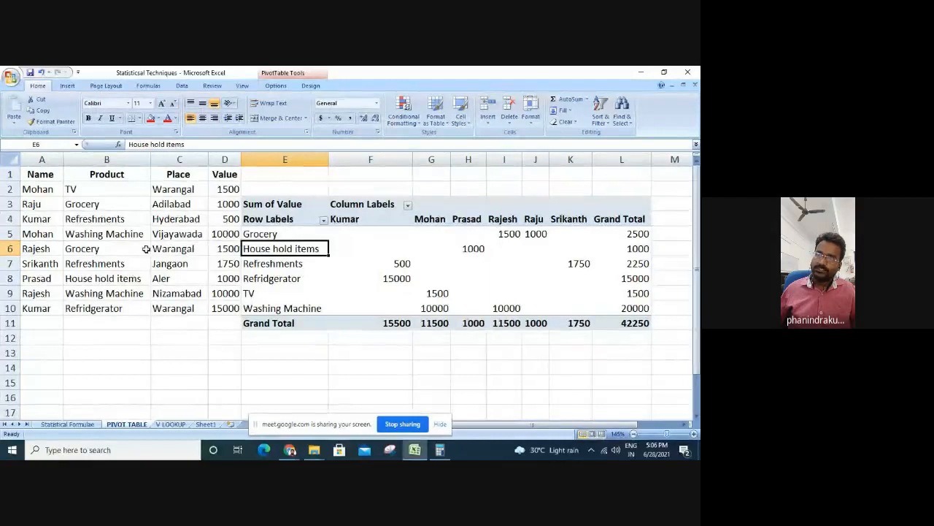
left_click(473, 249)
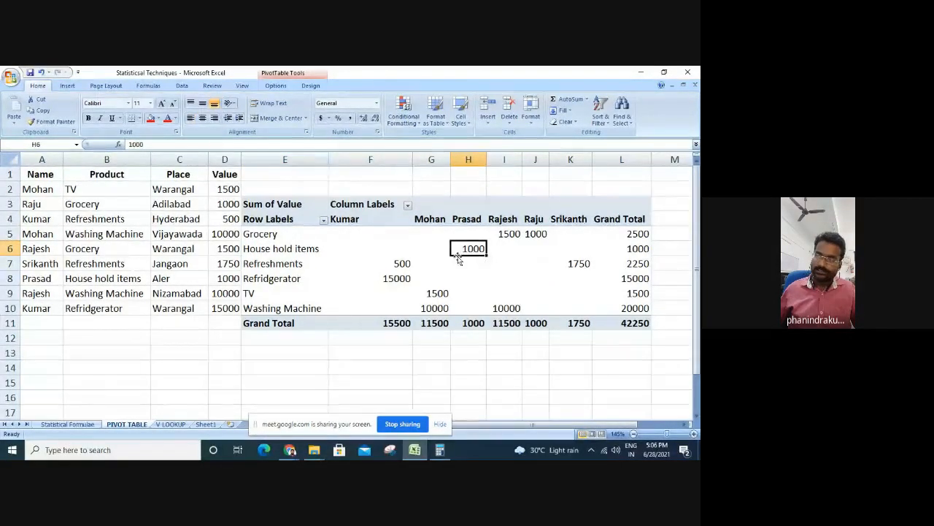
left_click(284, 266)
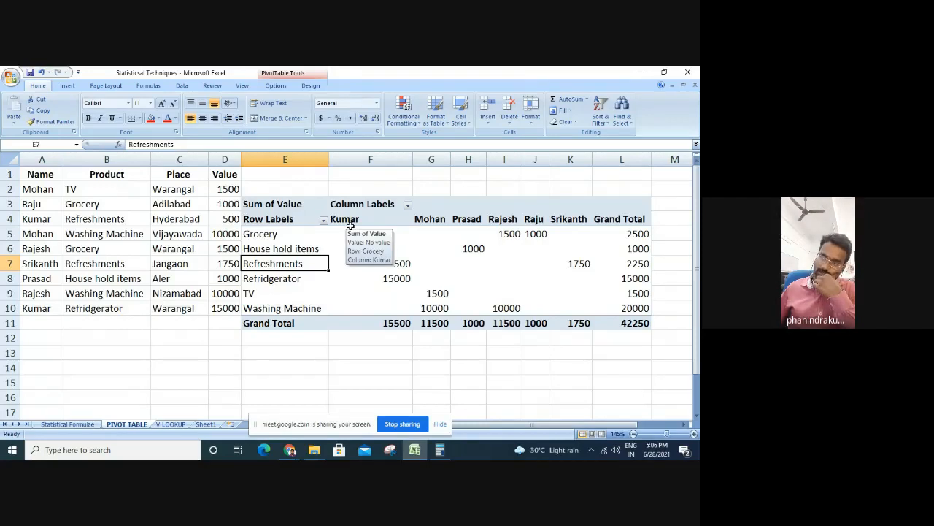
Filter the report's column labels to only the customer named in A6
left_click(408, 206)
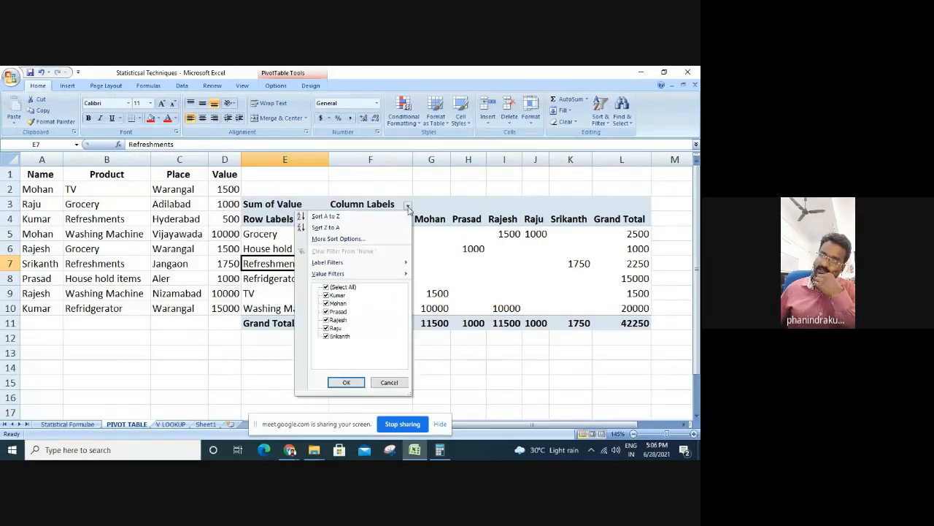
left_click(326, 287)
left_click(326, 319)
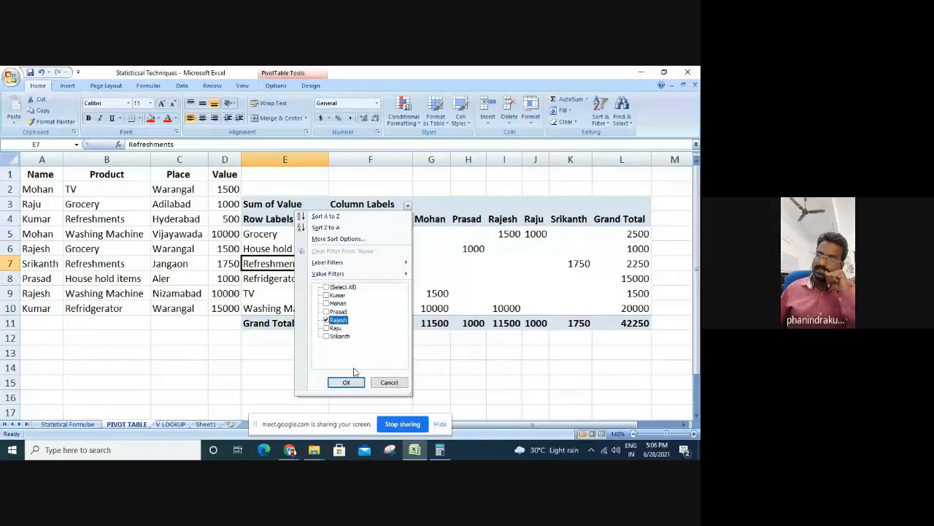
left_click(347, 383)
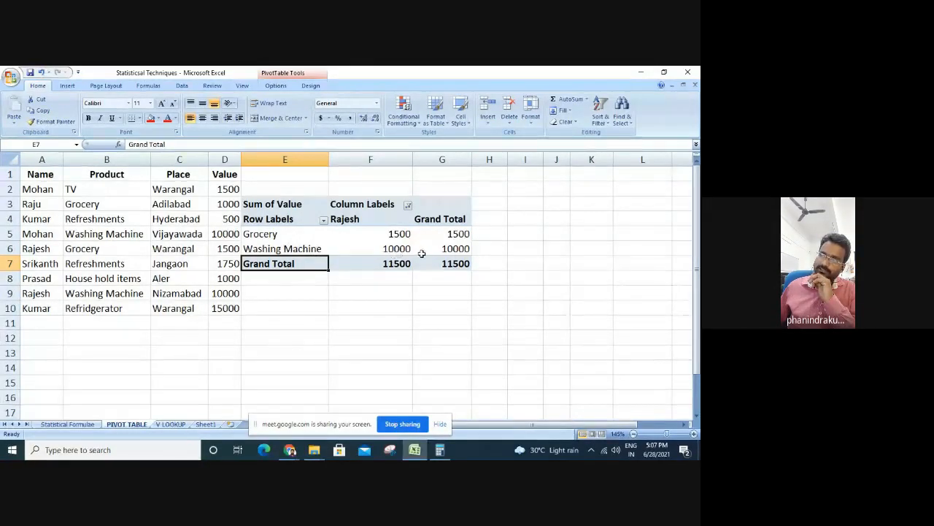
Extract the records behind the Washing Machine grand total to a new sheet, and delete that sheet
mouse_move(424, 256)
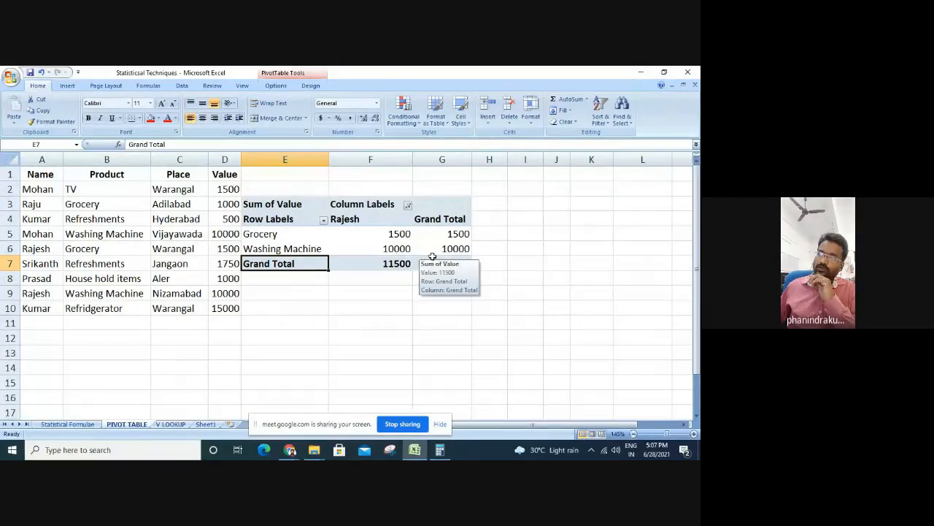
mouse_move(452, 251)
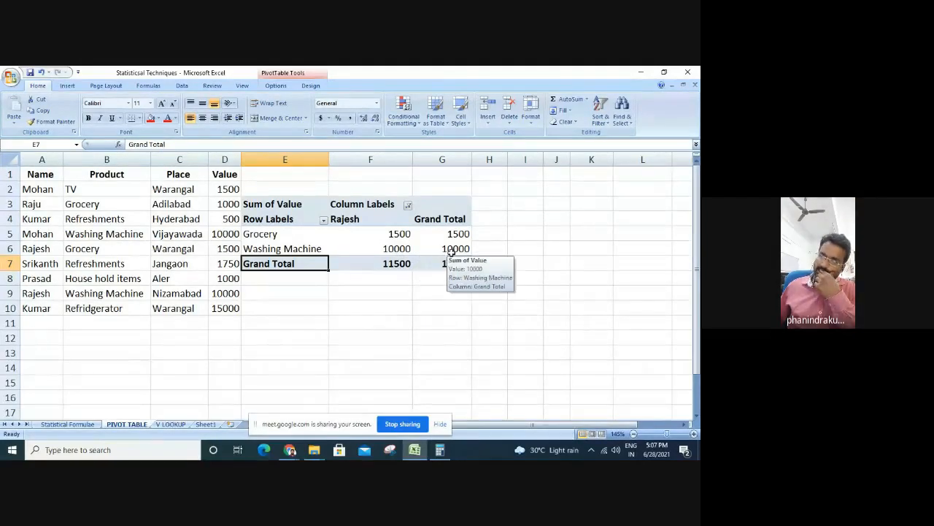
double_click(451, 250)
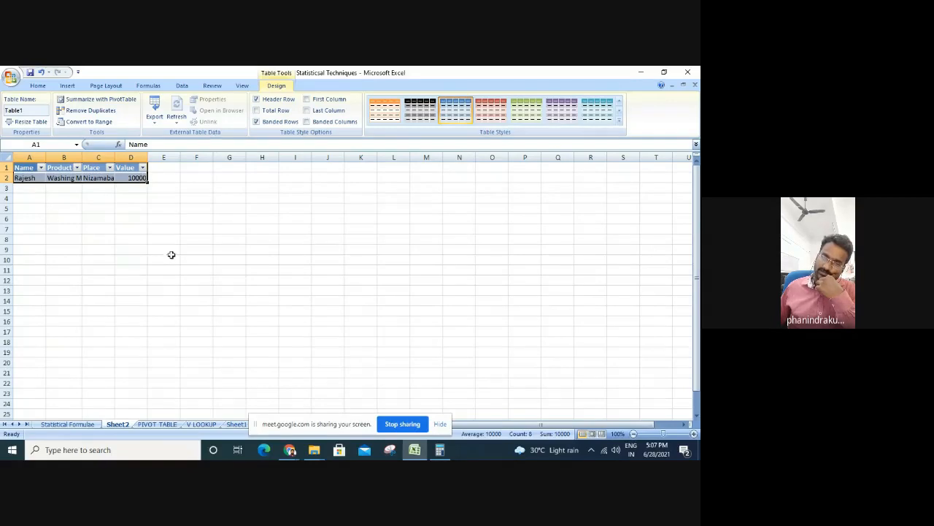
right_click(125, 427)
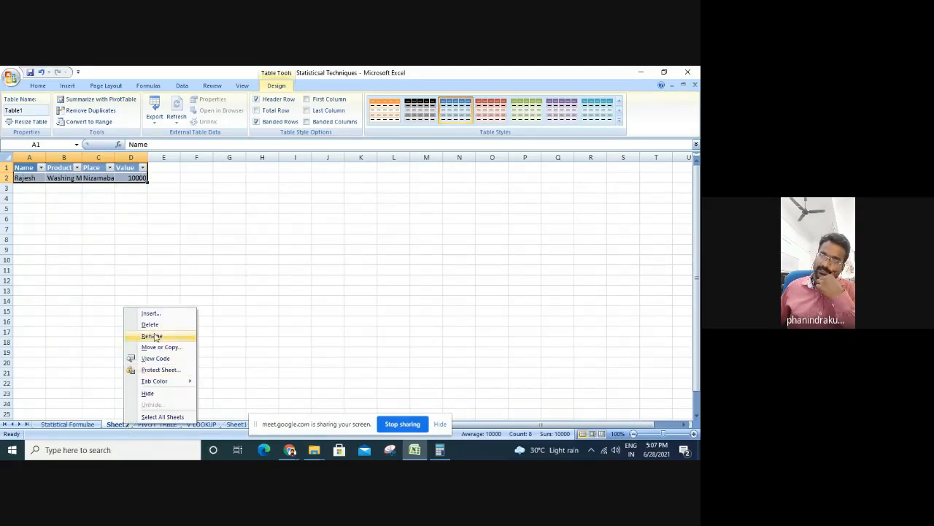
left_click(150, 323)
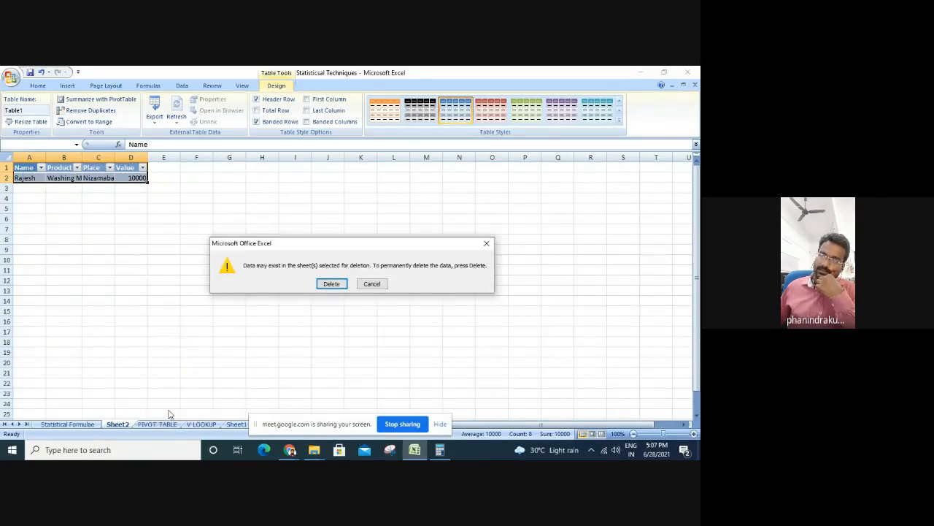
left_click(331, 284)
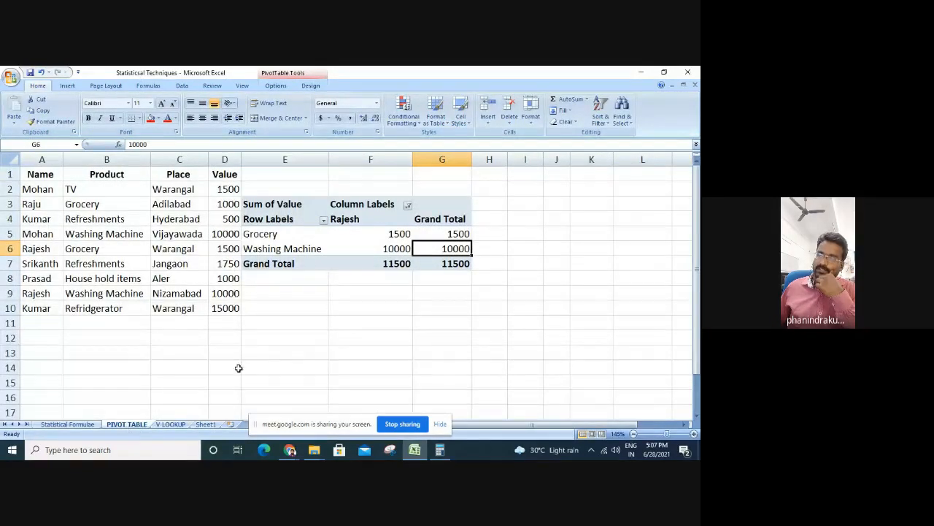
Limit the column labels to the customer named in A3 and extract the records behind the Grocery grand total to a new sheet
left_click(407, 205)
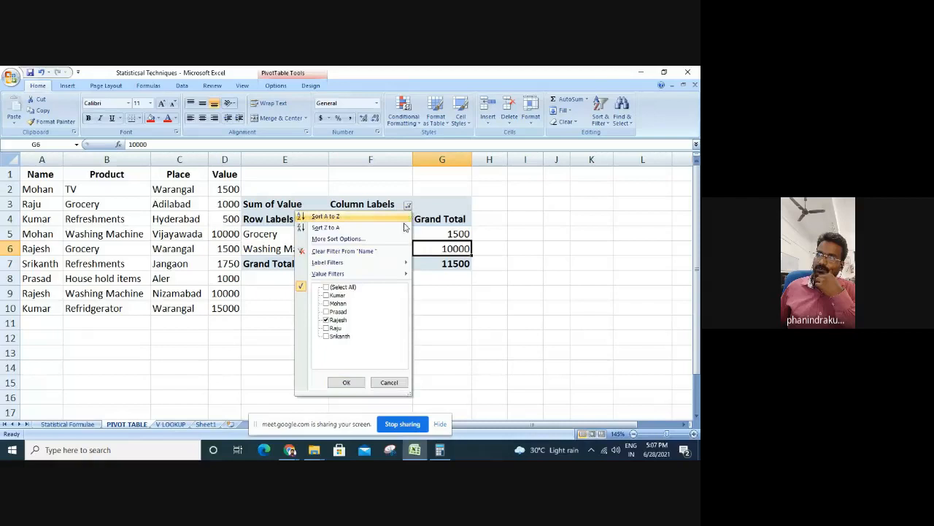
left_click(336, 320)
left_click(327, 320)
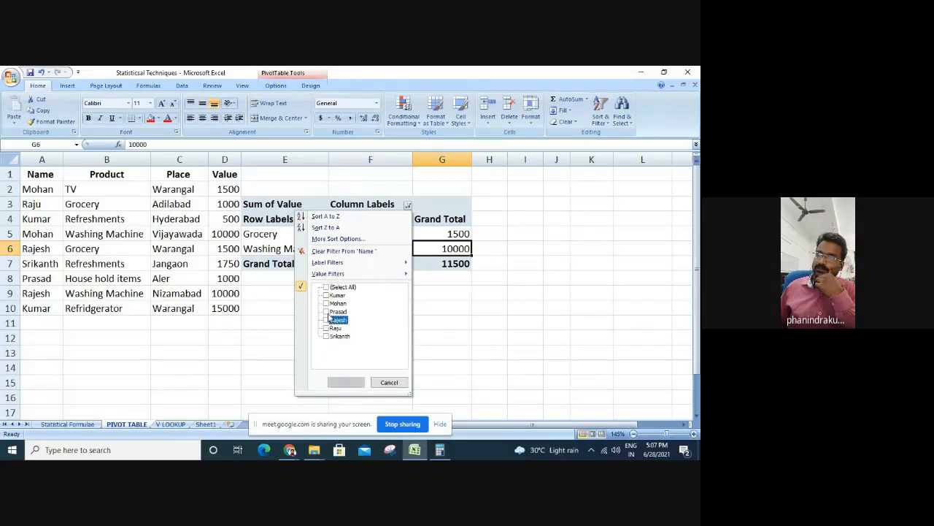
left_click(327, 328)
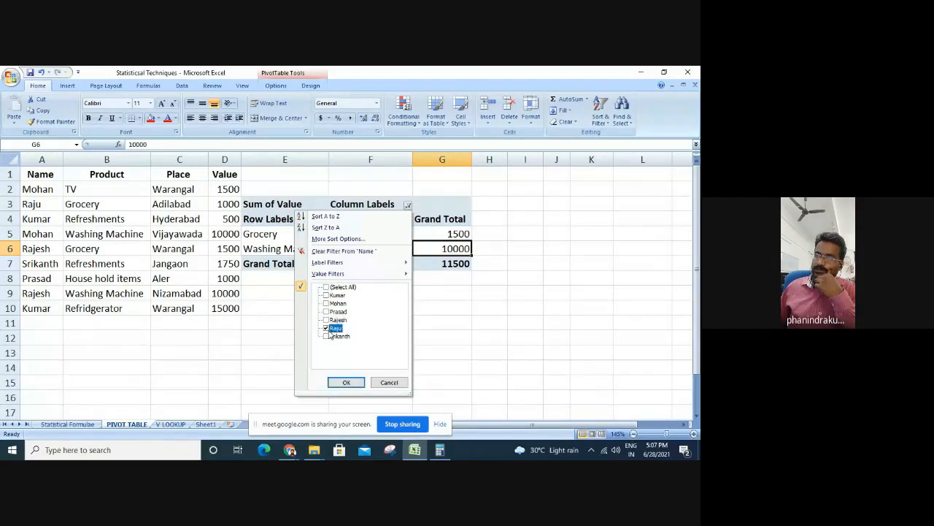
left_click(347, 382)
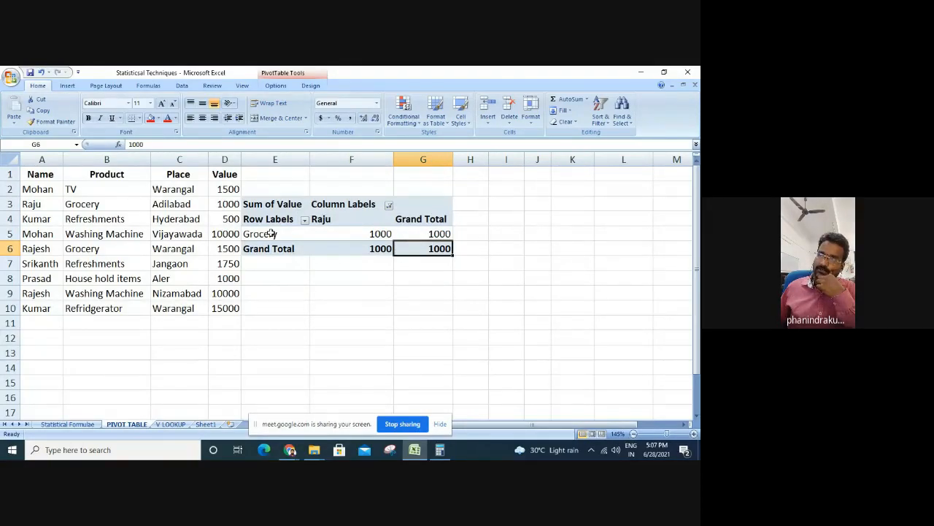
double_click(419, 232)
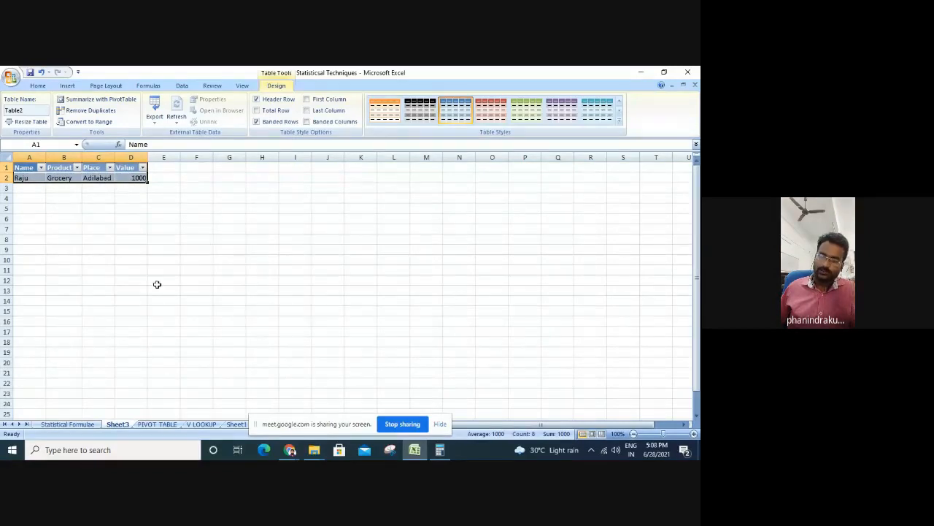
left_click(151, 426)
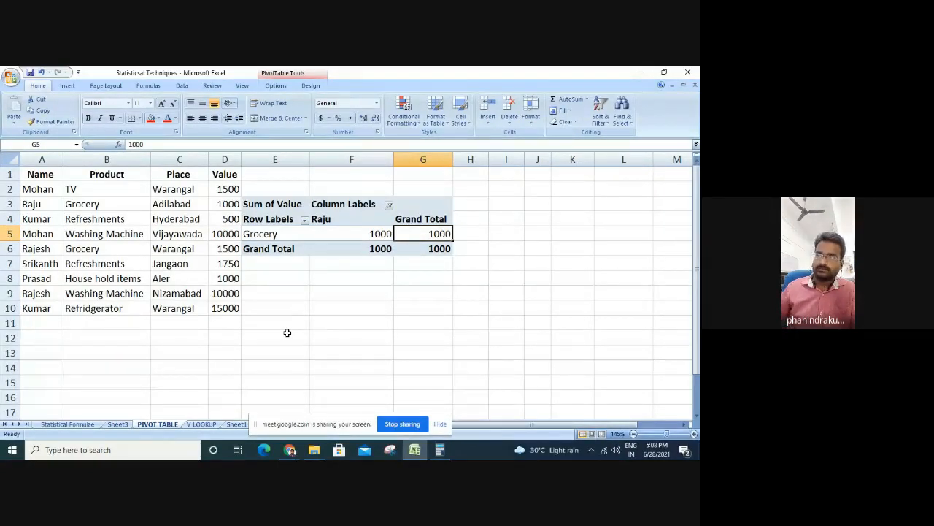
Show all customers in the report's column labels again
left_click(390, 206)
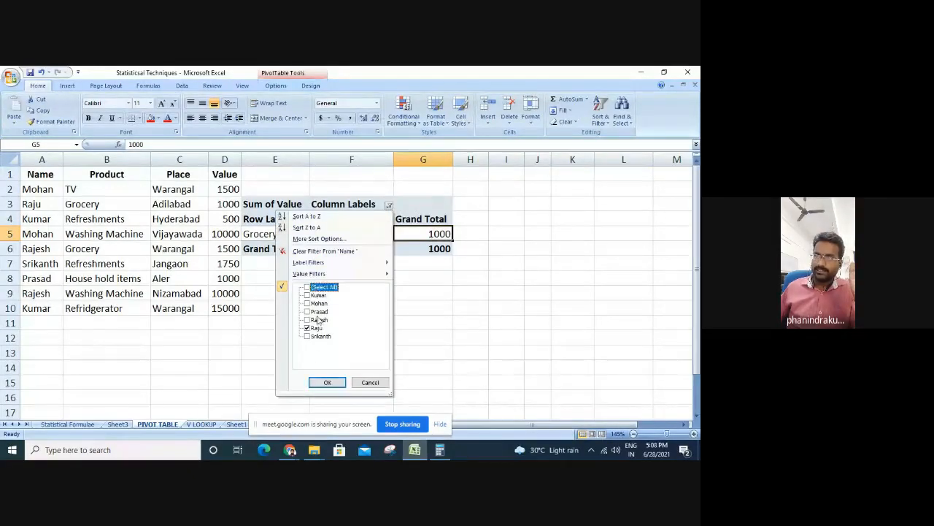
left_click(306, 287)
left_click(327, 382)
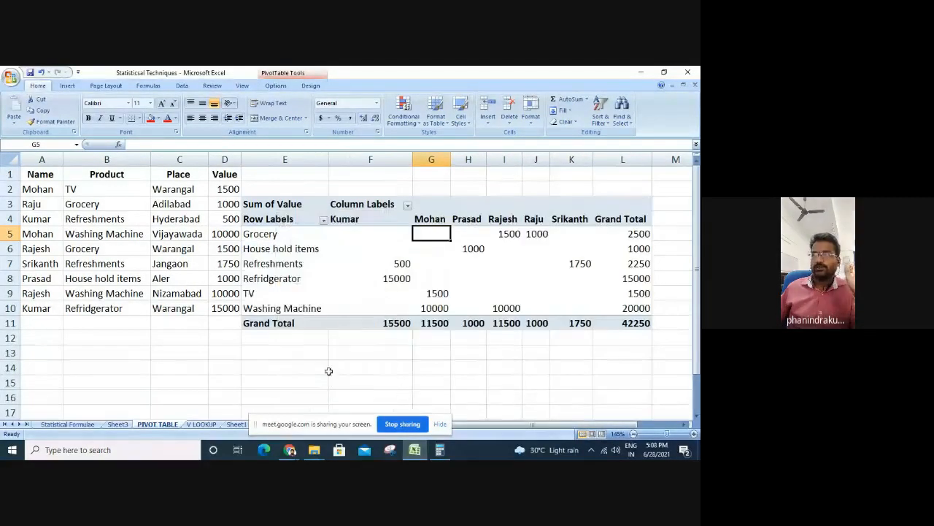
Filter the report's row labels to Grocery only
left_click(324, 220)
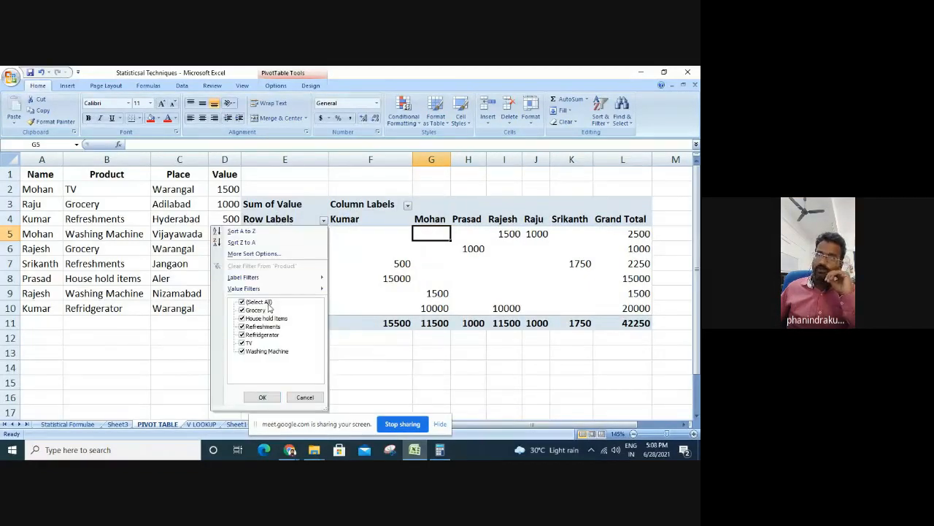
left_click(242, 301)
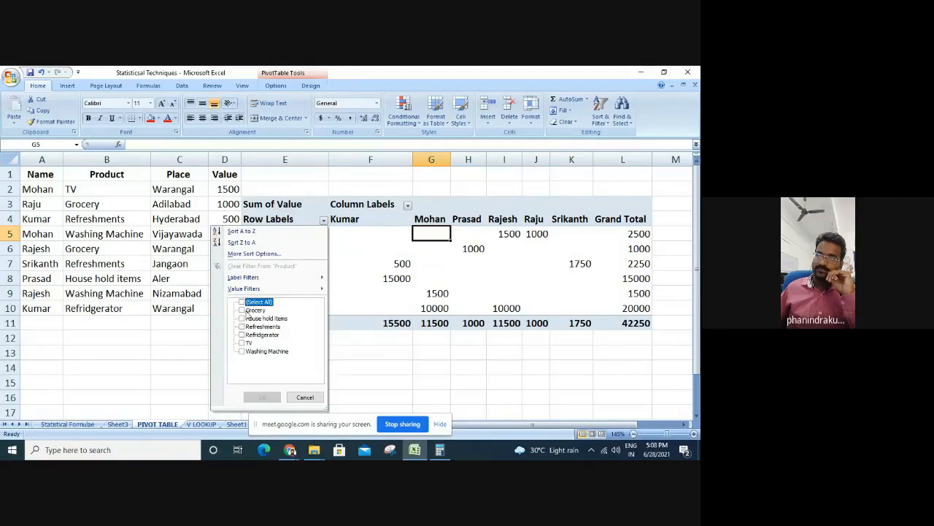
left_click(242, 310)
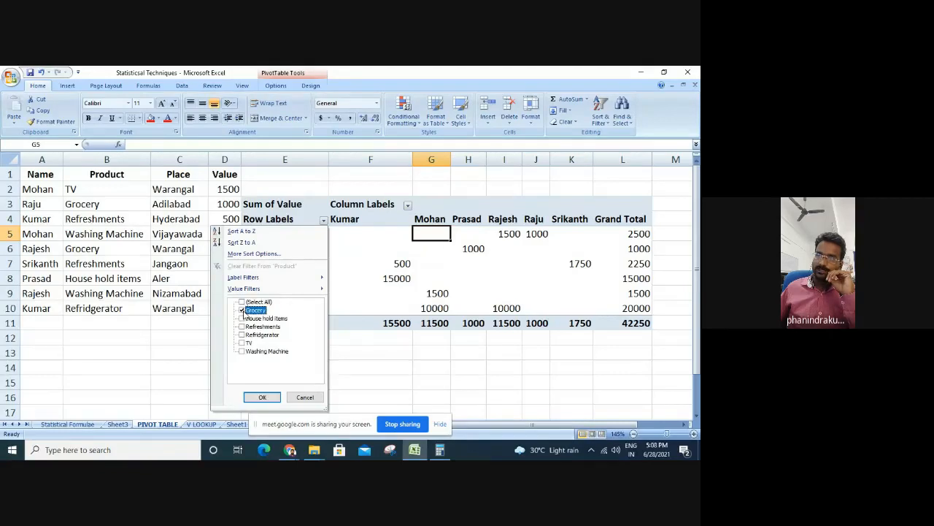
left_click(263, 397)
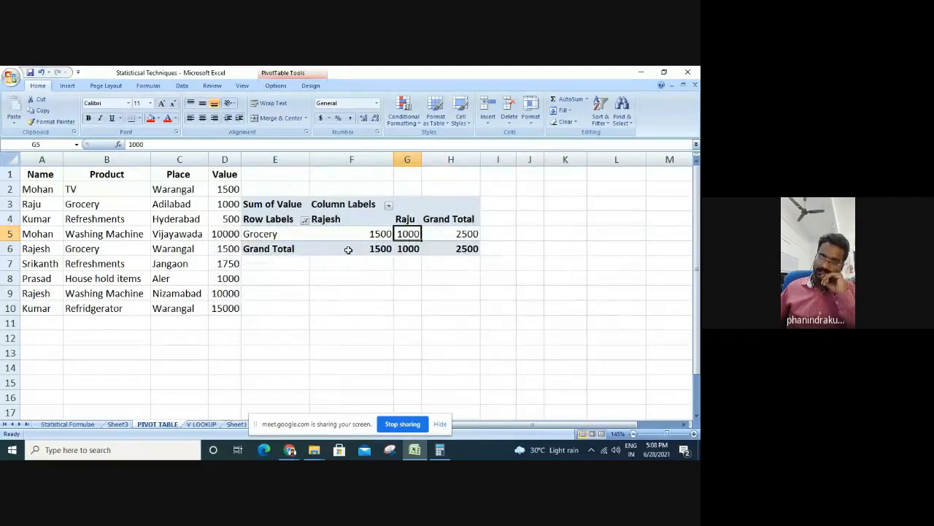
Extract the records behind the Grocery grand total across all customers to a new sheet and return to the PIVOT TABLE sheet
left_click(275, 235)
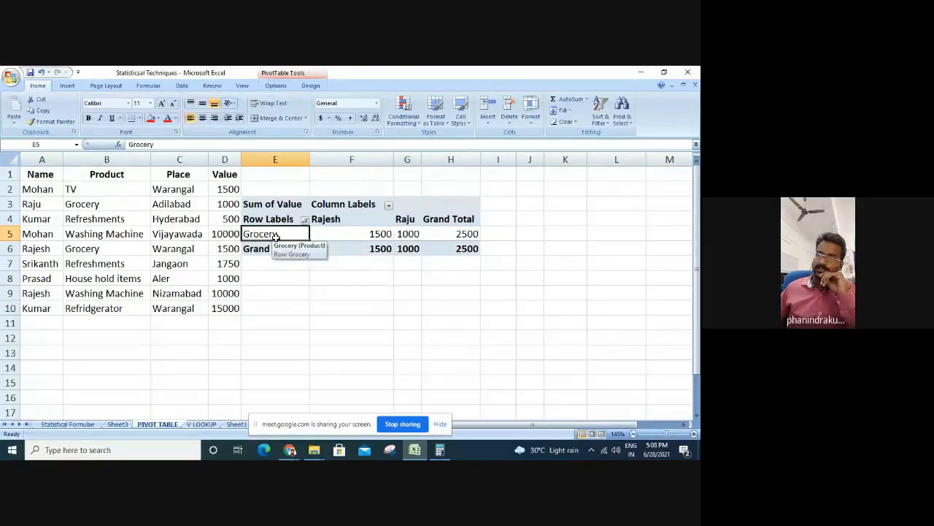
double_click(275, 235)
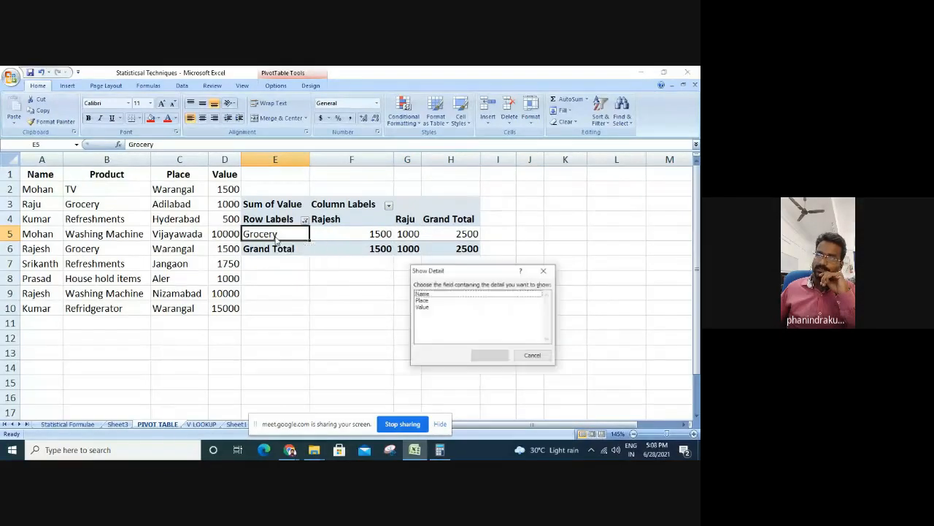
left_click(531, 357)
double_click(430, 234)
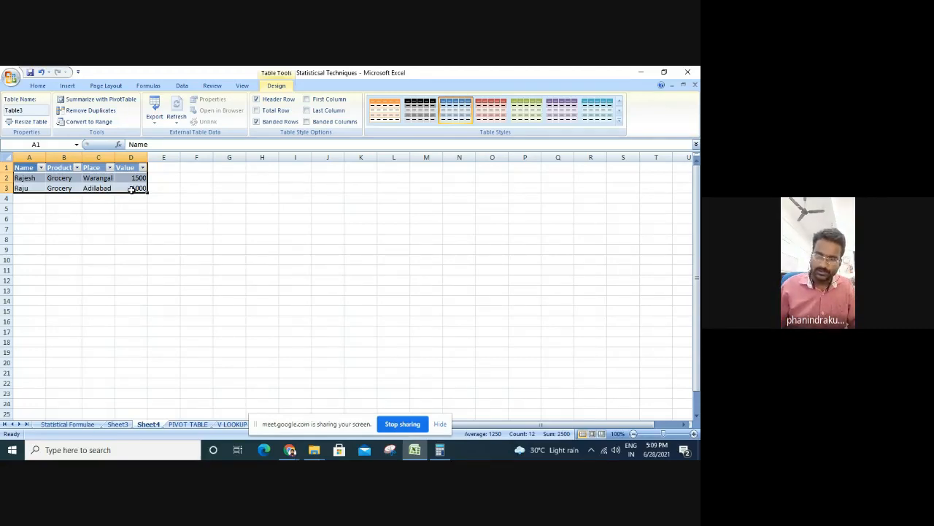
left_click(187, 425)
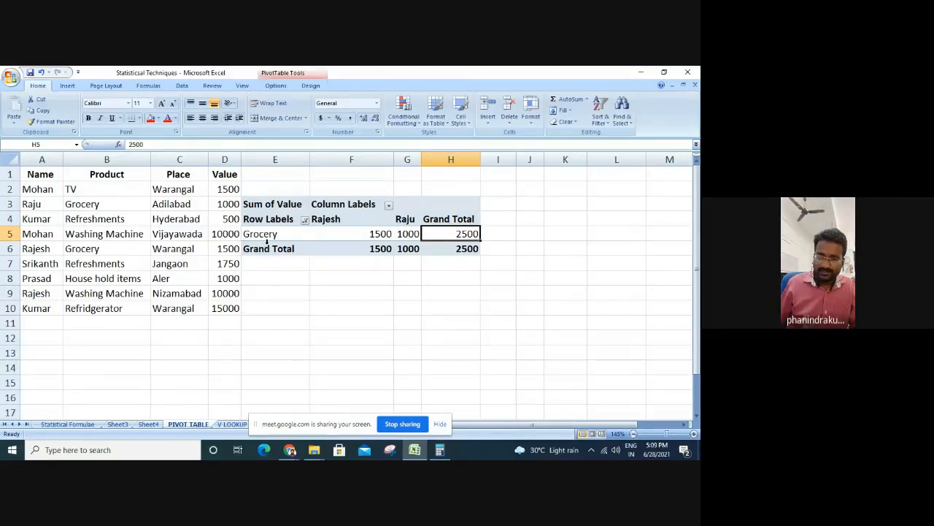
Show all products in the report's row labels again
left_click(390, 211)
key("Escape")
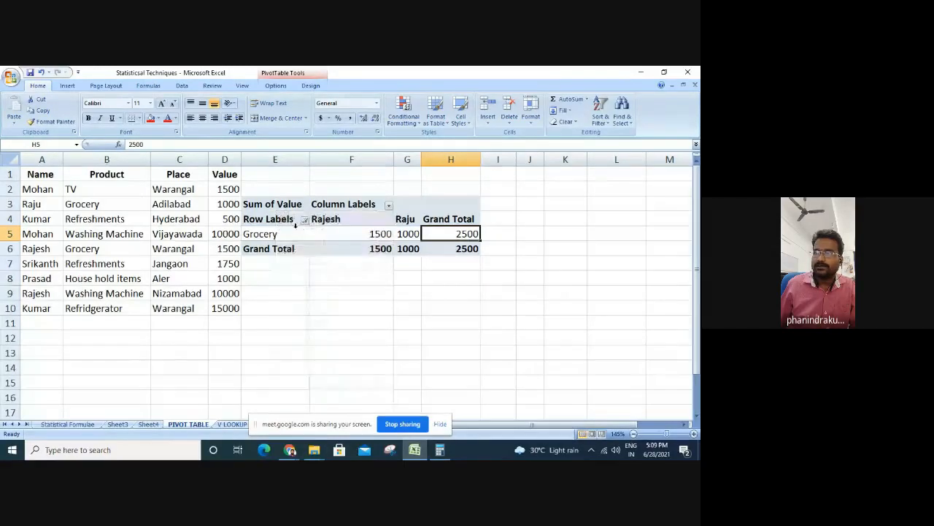
left_click(304, 219)
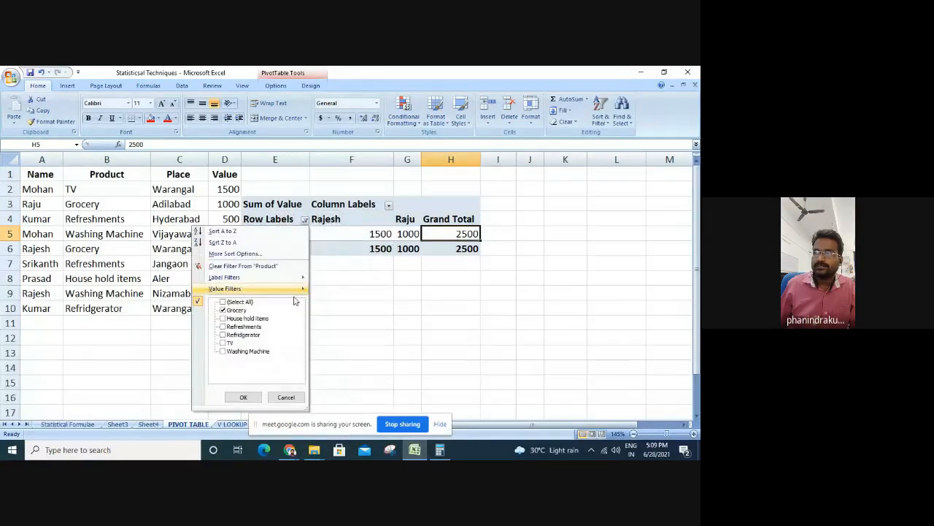
left_click(223, 303)
left_click(243, 397)
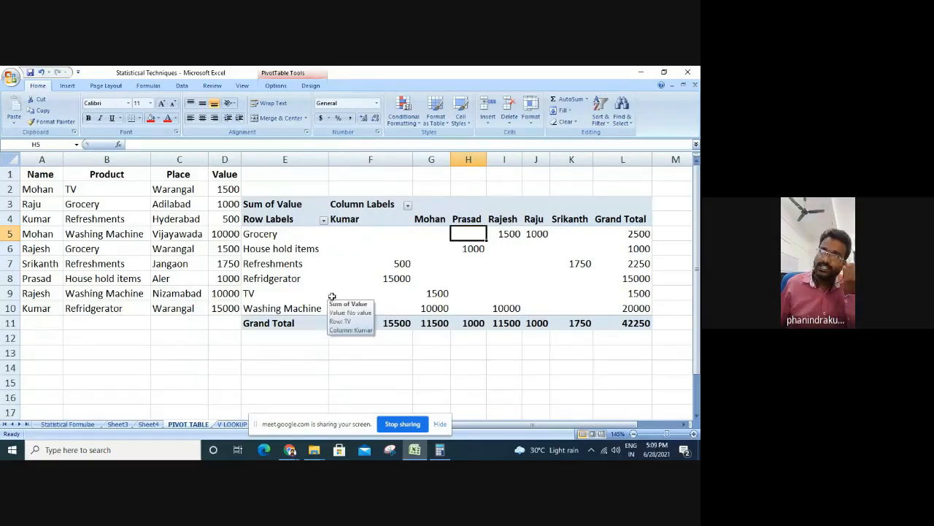
Show the report's grand totals for rows only, and switch them to columns only
left_click(277, 87)
left_click(311, 86)
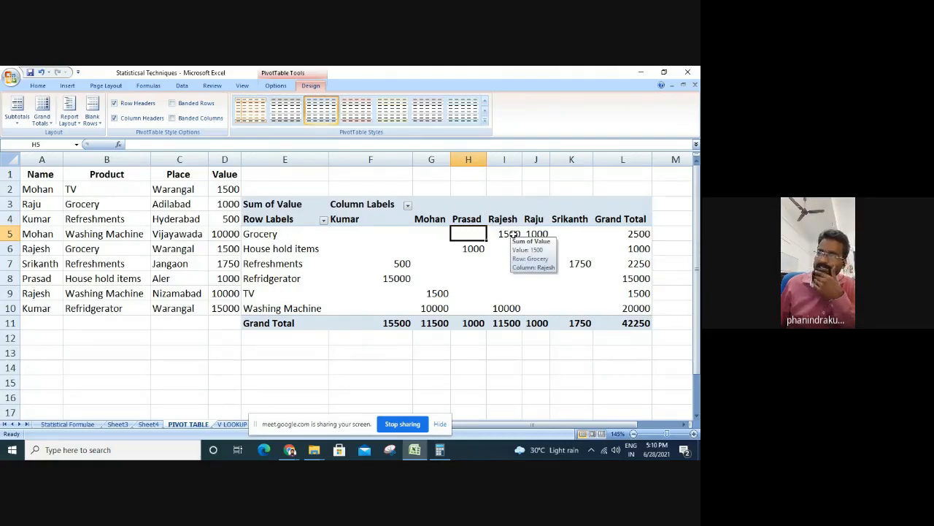
left_click(629, 232)
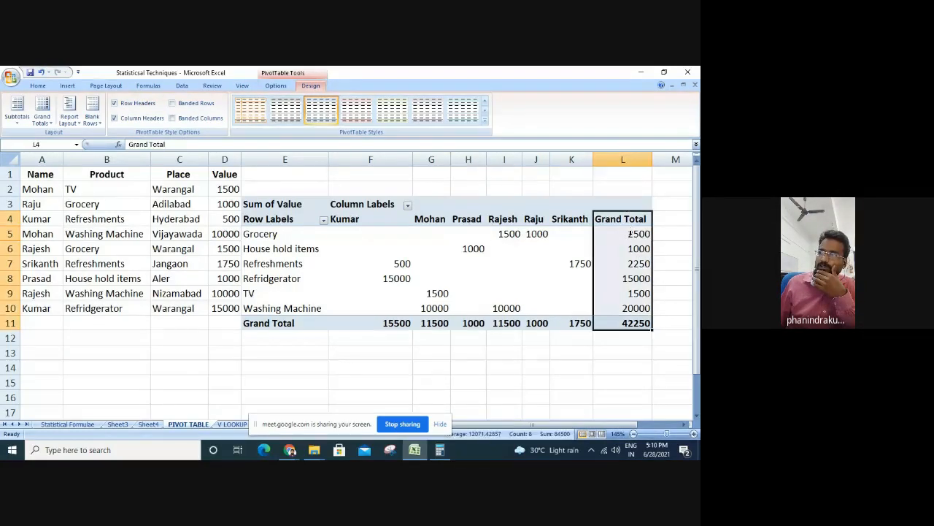
left_click(42, 119)
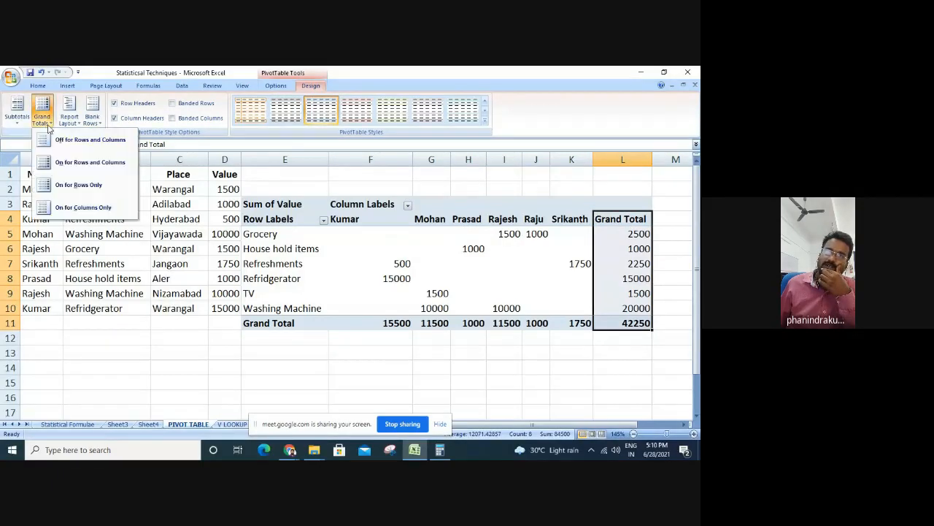
left_click(66, 187)
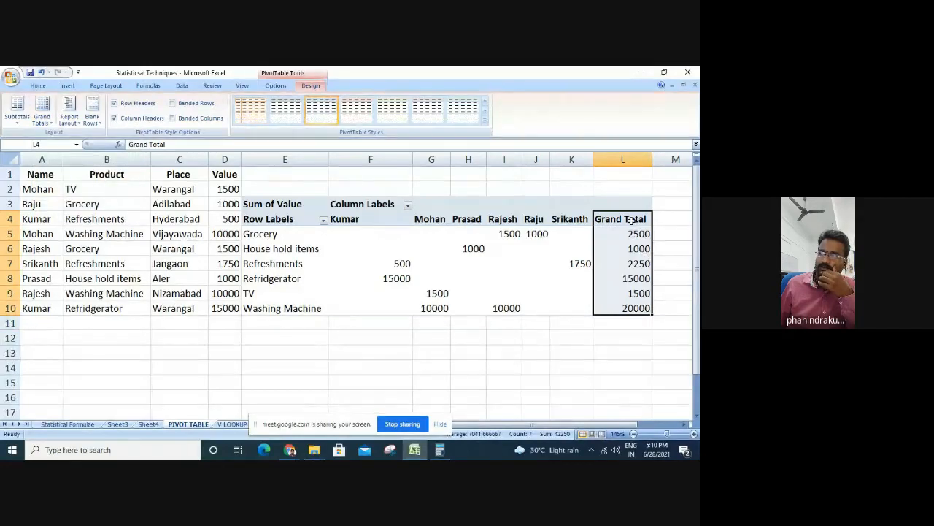
left_click(41, 113)
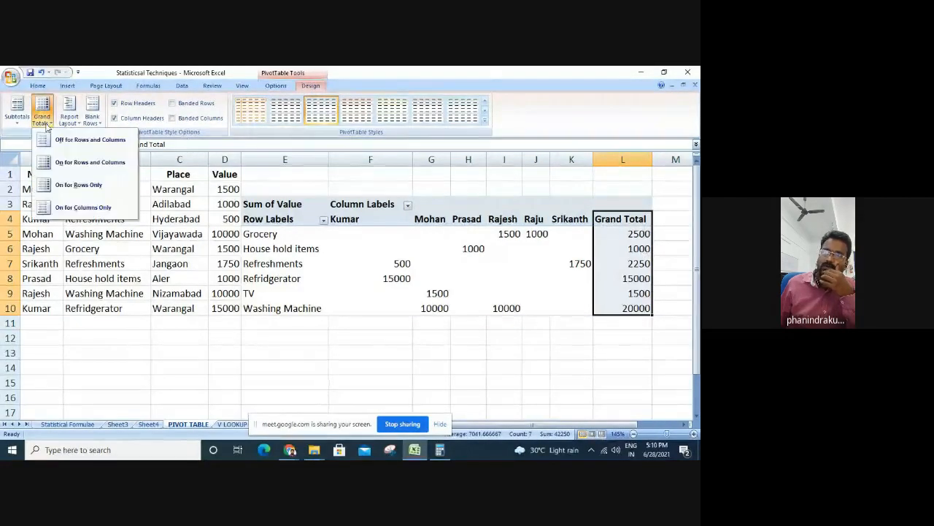
left_click(82, 207)
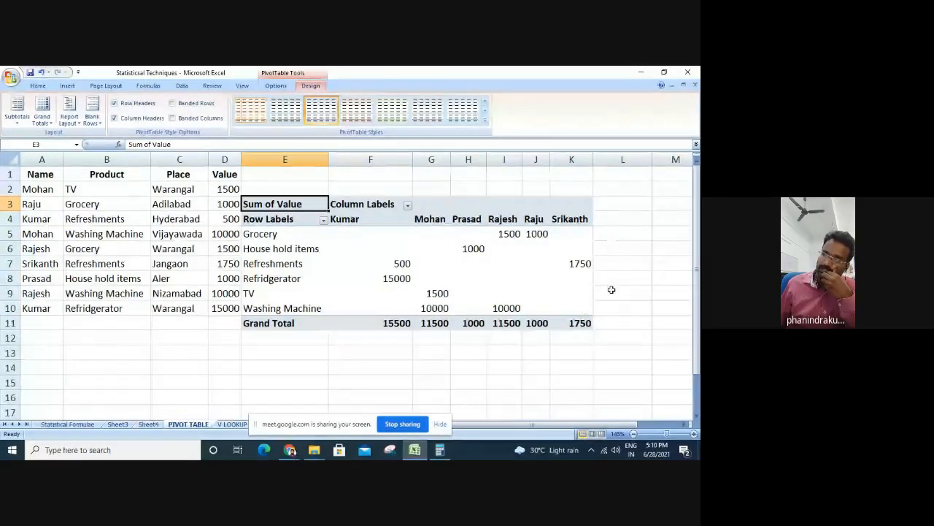
Turn the report's grand totals off entirely and back on for both rows and columns
left_click(41, 111)
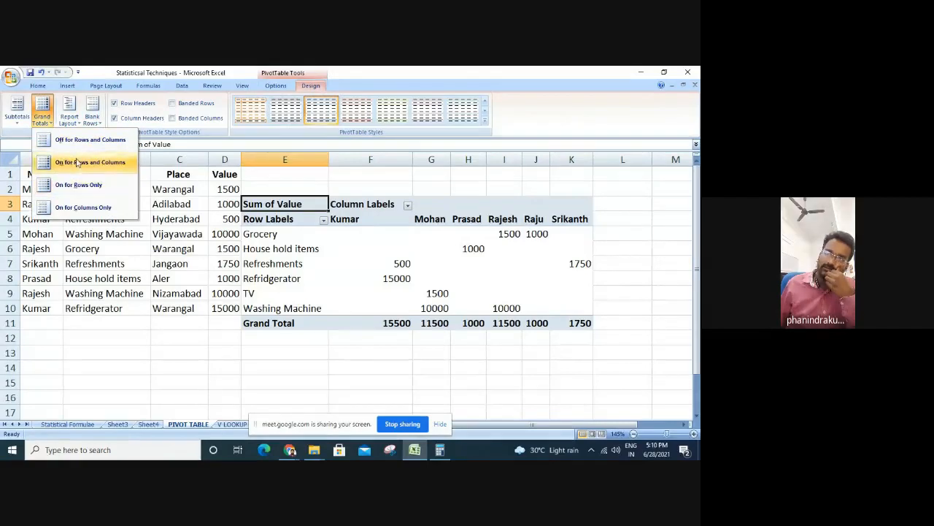
left_click(73, 140)
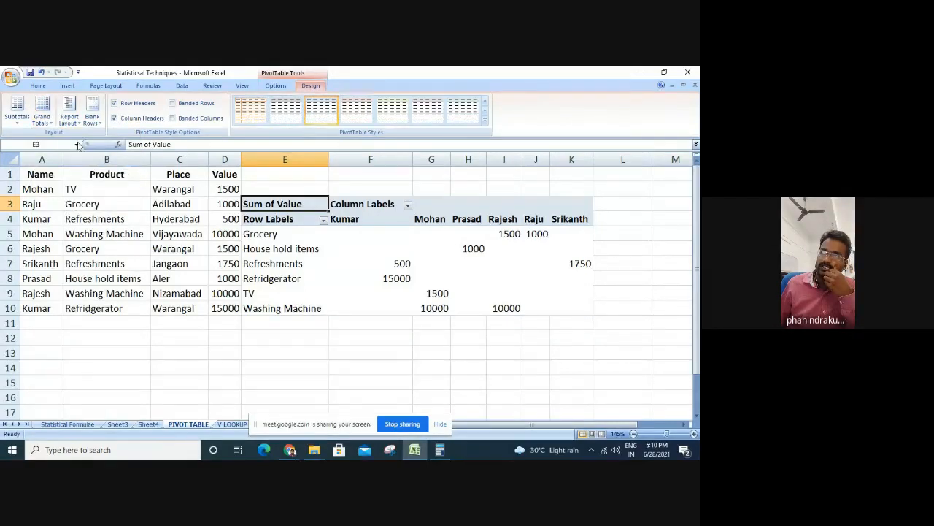
left_click(42, 113)
left_click(75, 170)
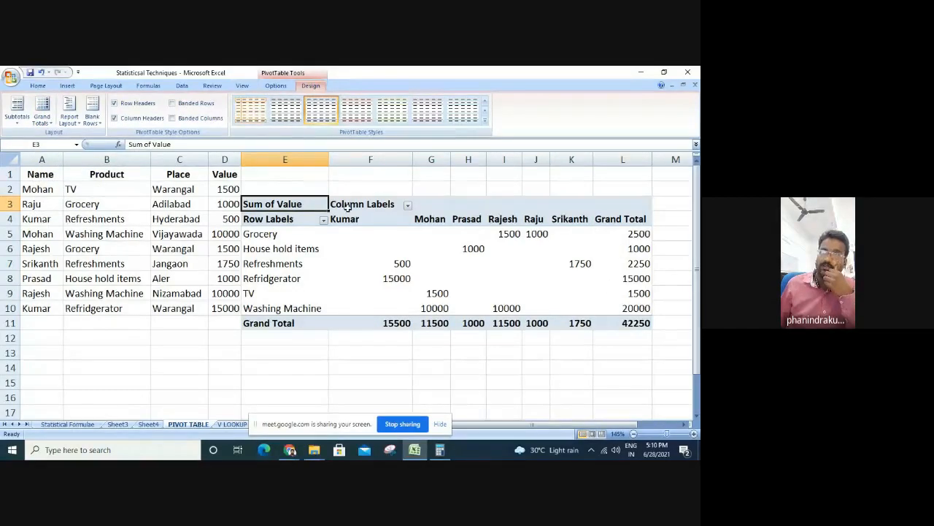
Restyle the report from a grey PivotTable style to a light aqua one and show it in Compact Form
left_click(287, 111)
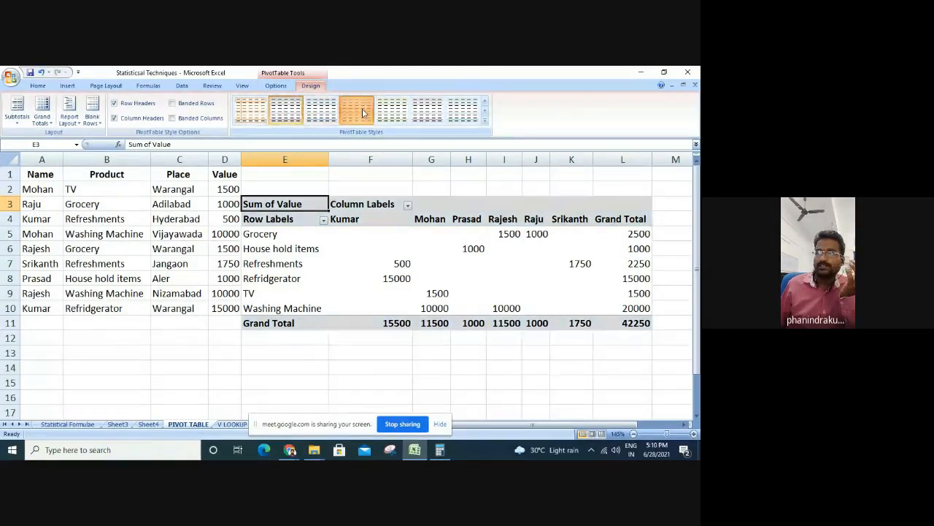
left_click(463, 111)
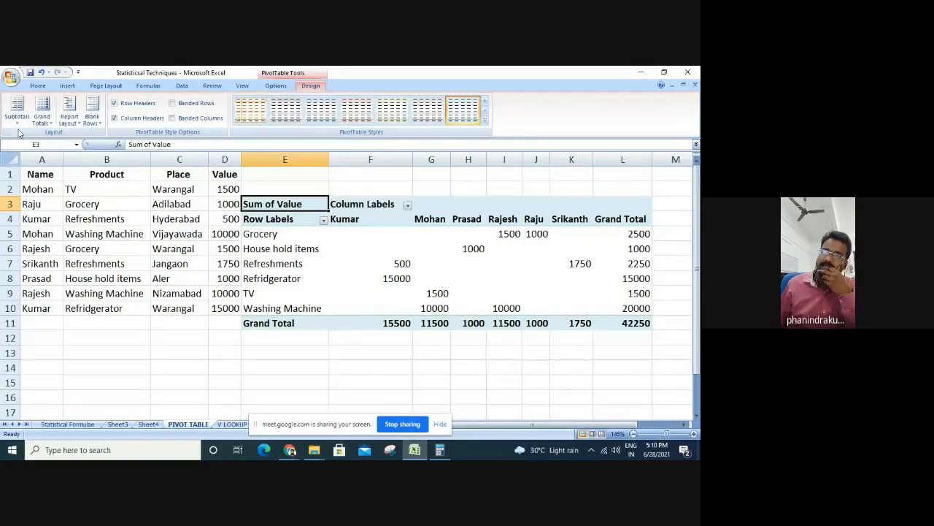
left_click(69, 117)
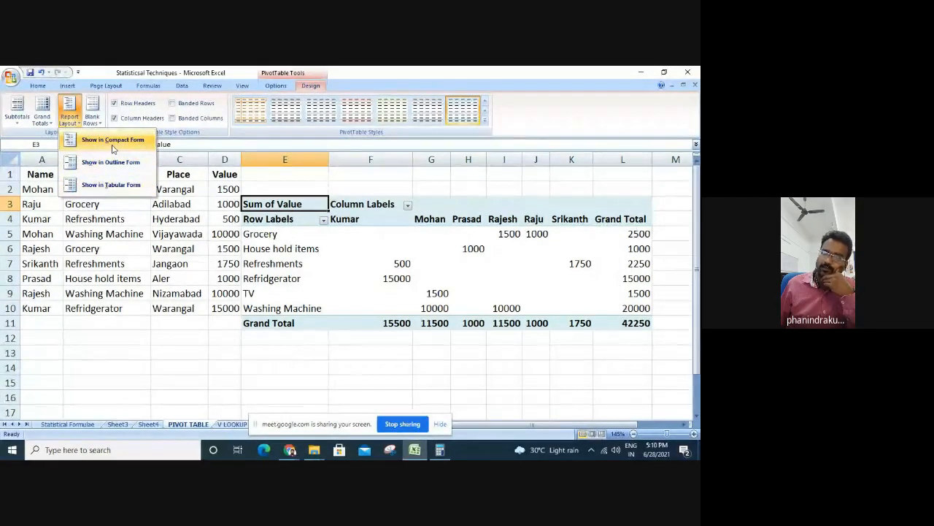
left_click(113, 146)
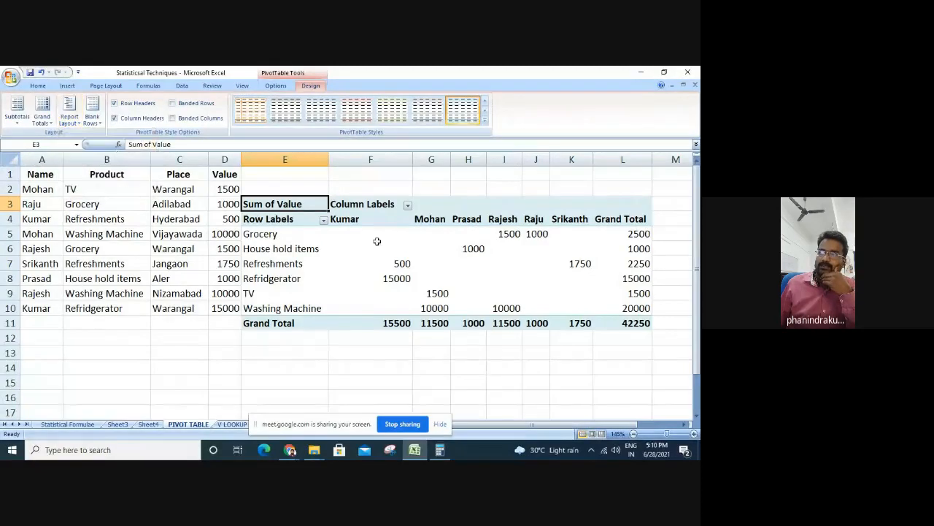
Show the report in Outline Form, and change it to Tabular Form
left_click(73, 123)
left_click(97, 164)
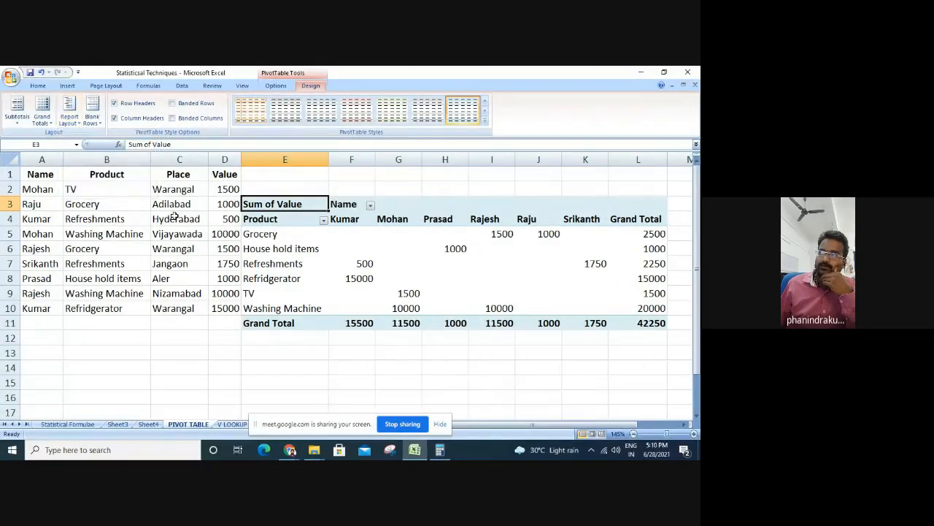
left_click(73, 116)
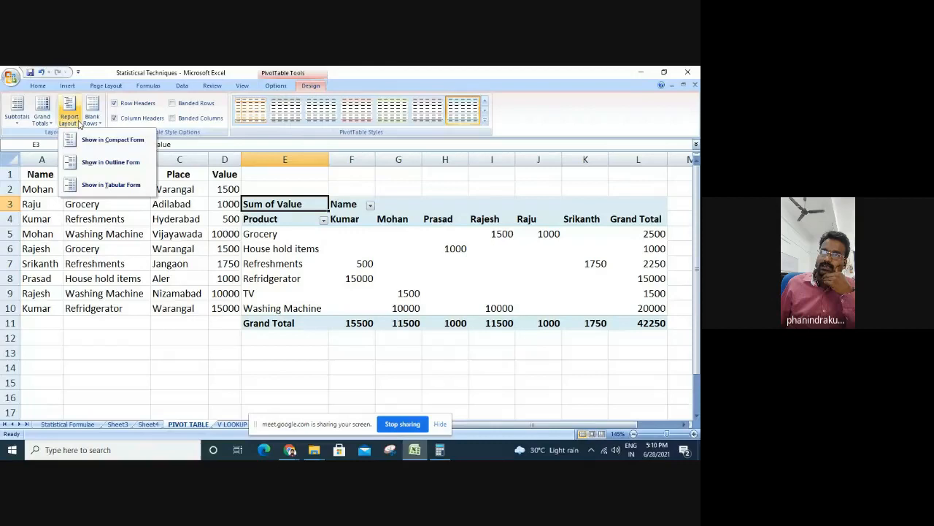
left_click(113, 191)
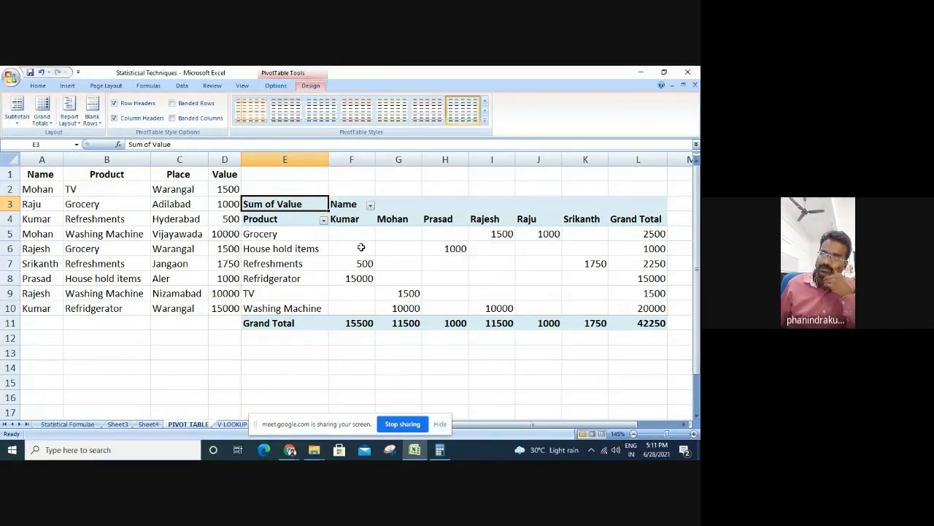
Compare the Outline and Tabular layouts once more and return the report to Compact Form
left_click(70, 118)
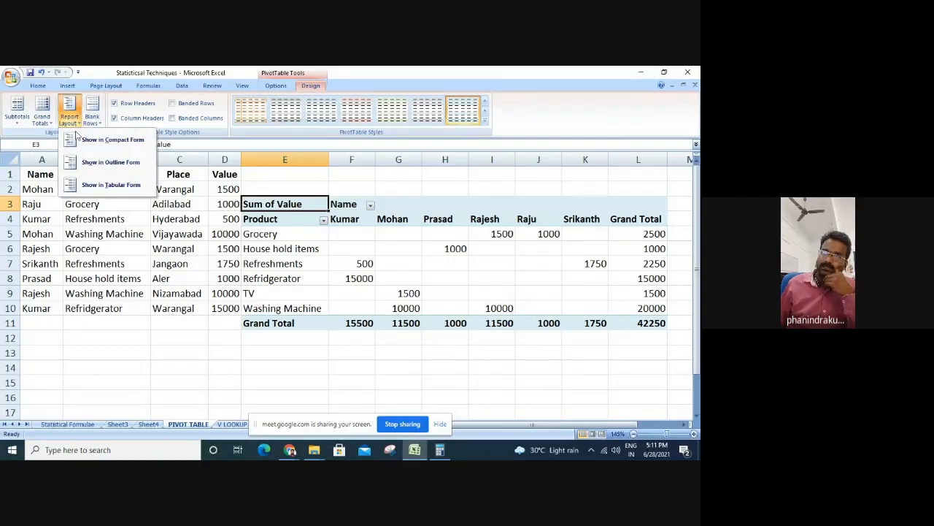
left_click(92, 170)
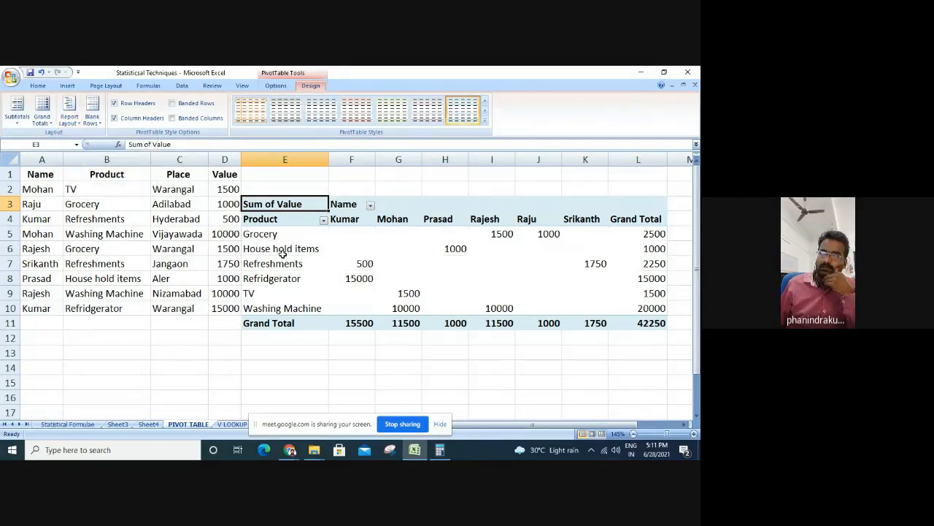
left_click(69, 115)
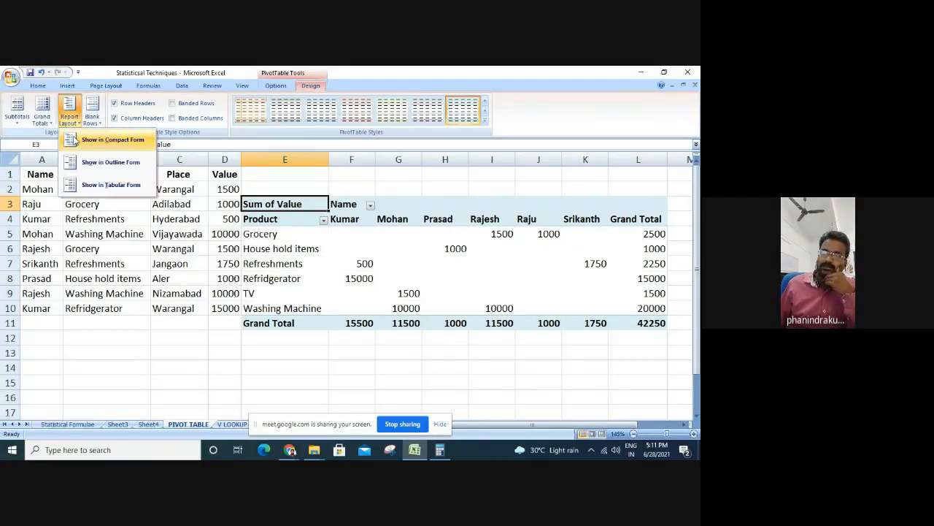
left_click(98, 187)
left_click(70, 116)
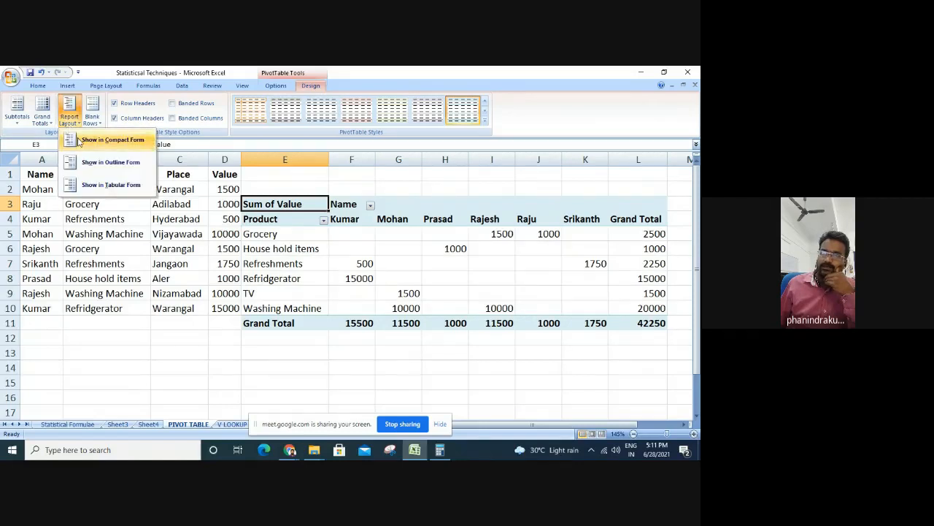
left_click(95, 150)
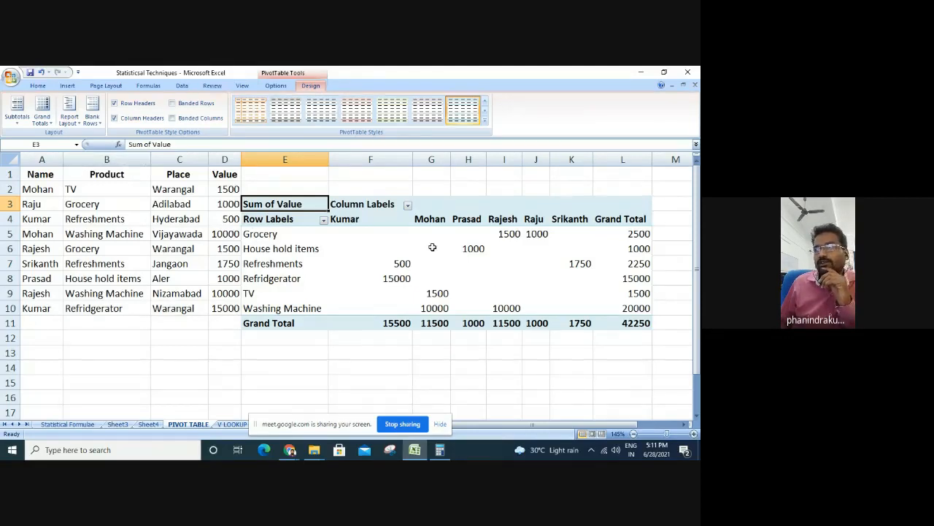
Apply banded rows to the report, and replace them with banded columns
left_click(19, 121)
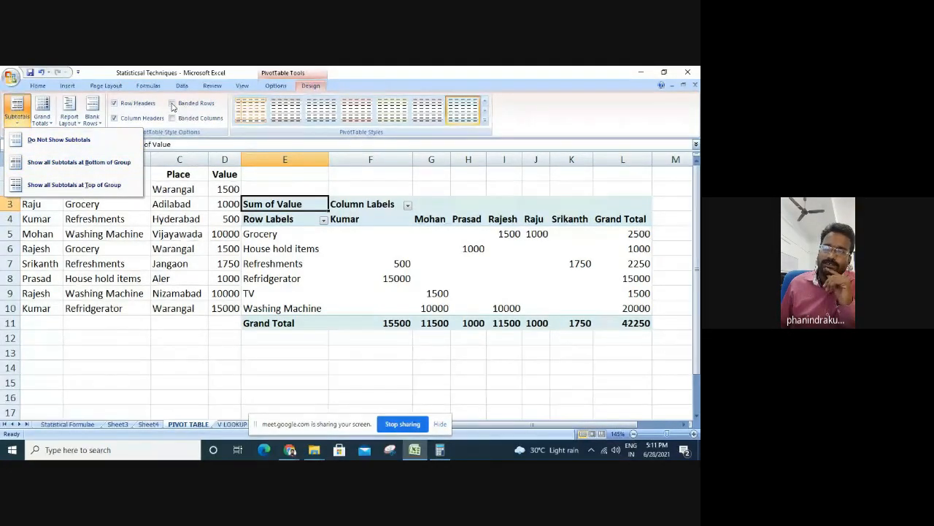
left_click(191, 134)
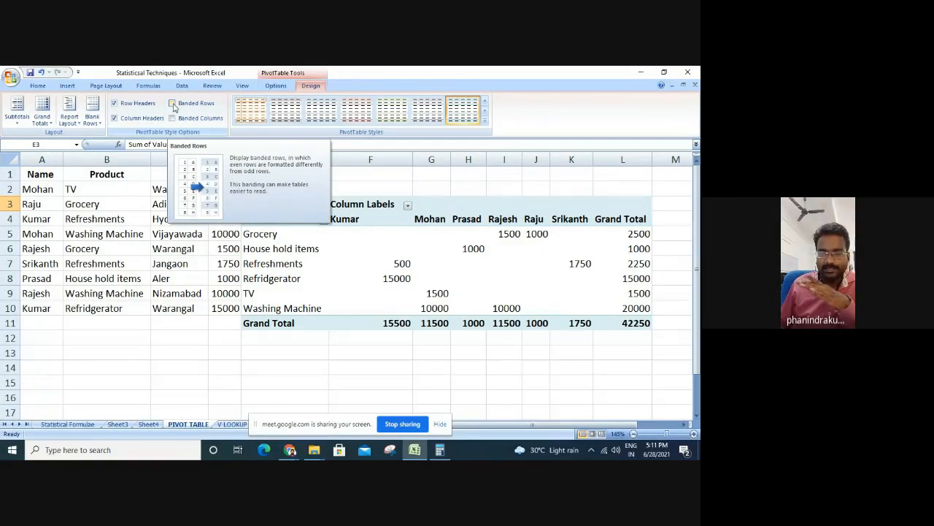
left_click(173, 104)
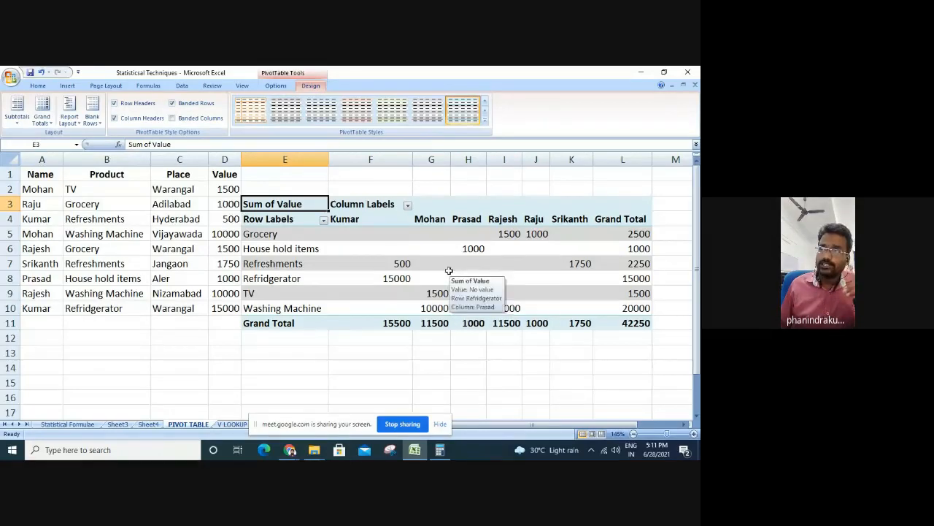
left_click(173, 103)
left_click(171, 118)
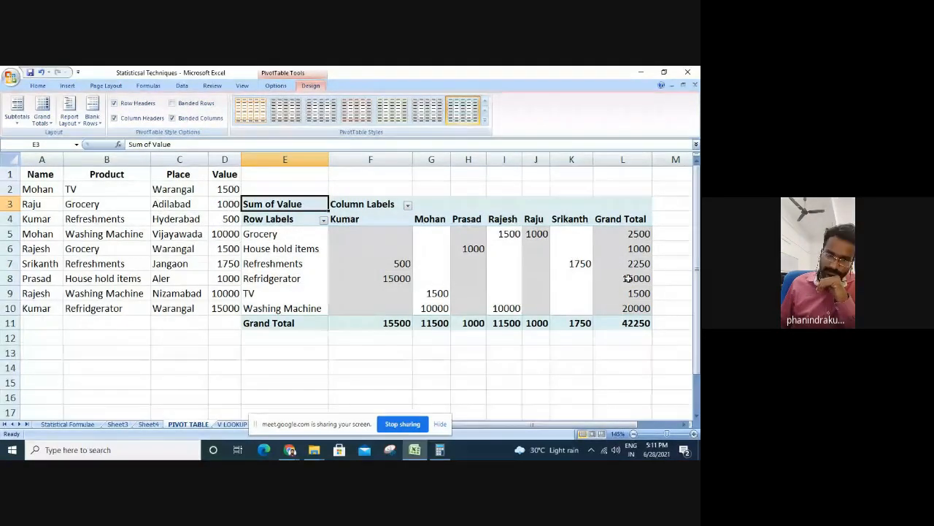
Apply both banded rows and banded columns to the report
left_click(172, 118)
left_click(172, 103)
left_click(172, 118)
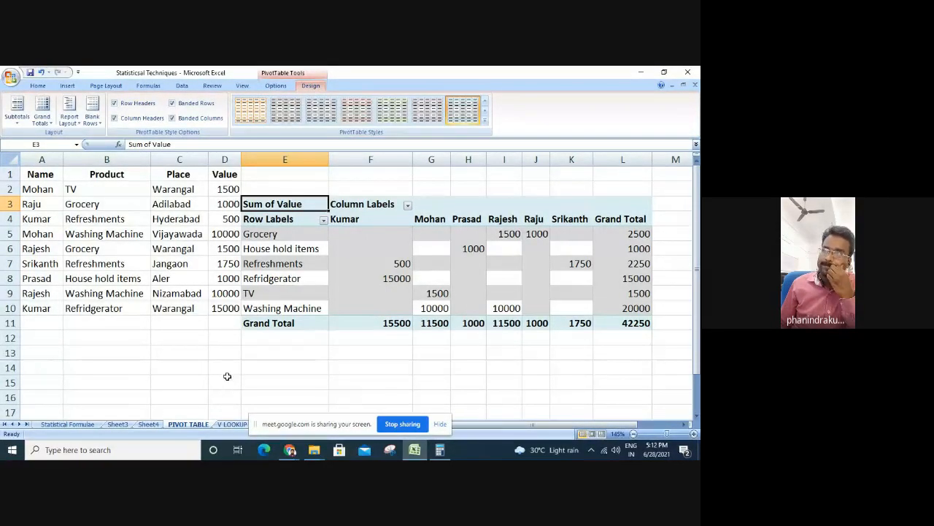
Start a new PivotTable from the sales data, with range A1:D11 on the PIVOT TABLE sheet as its source
left_click(37, 85)
left_click(68, 85)
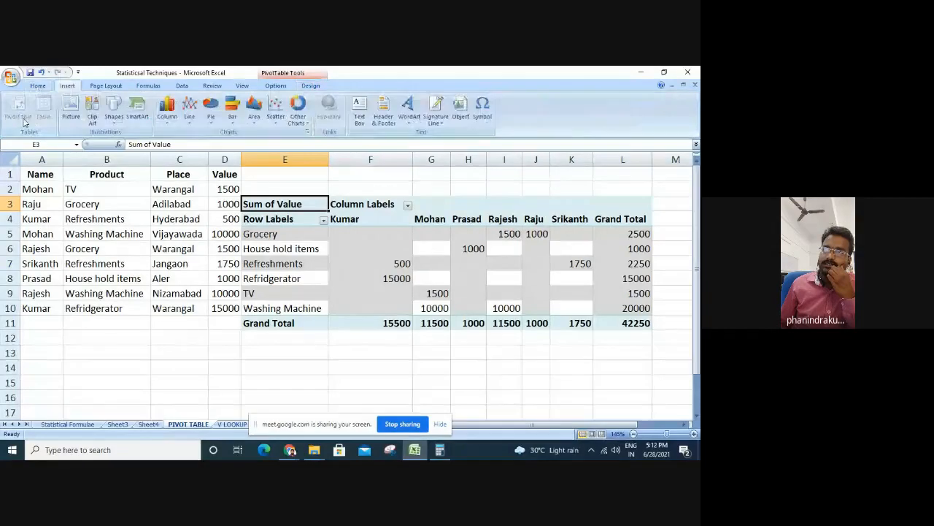
left_click(226, 370)
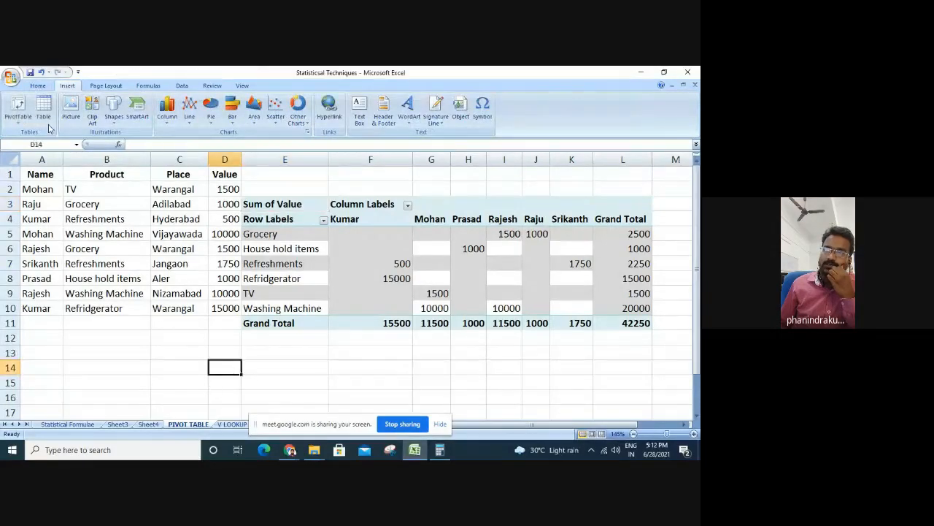
left_click(24, 122)
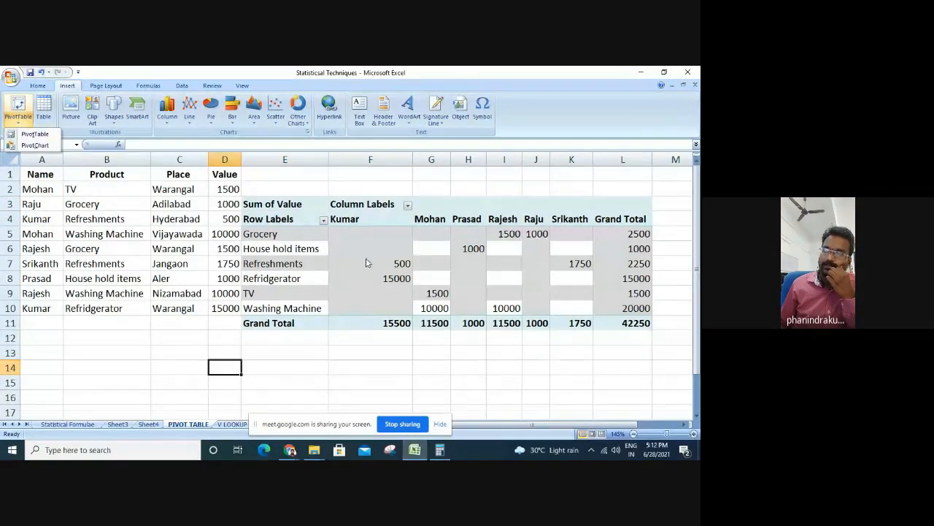
left_click(51, 189)
left_click(18, 116)
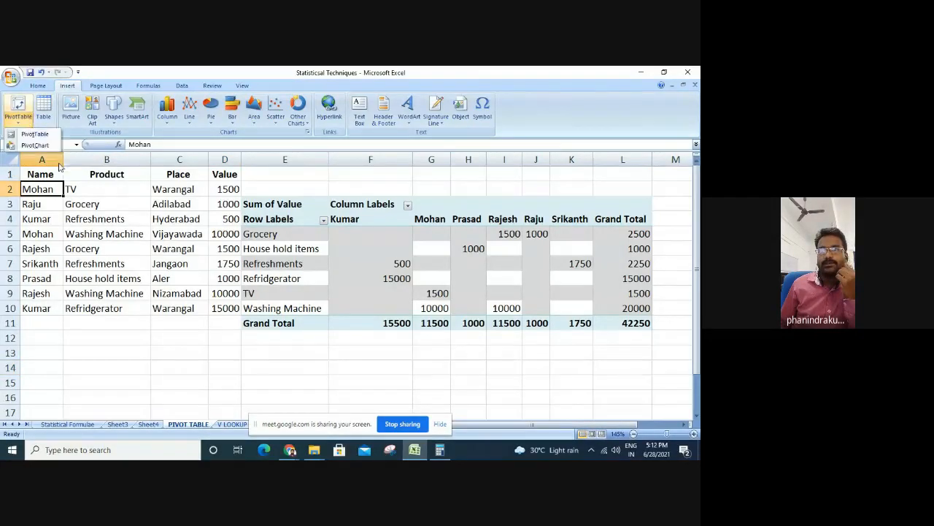
left_click(36, 135)
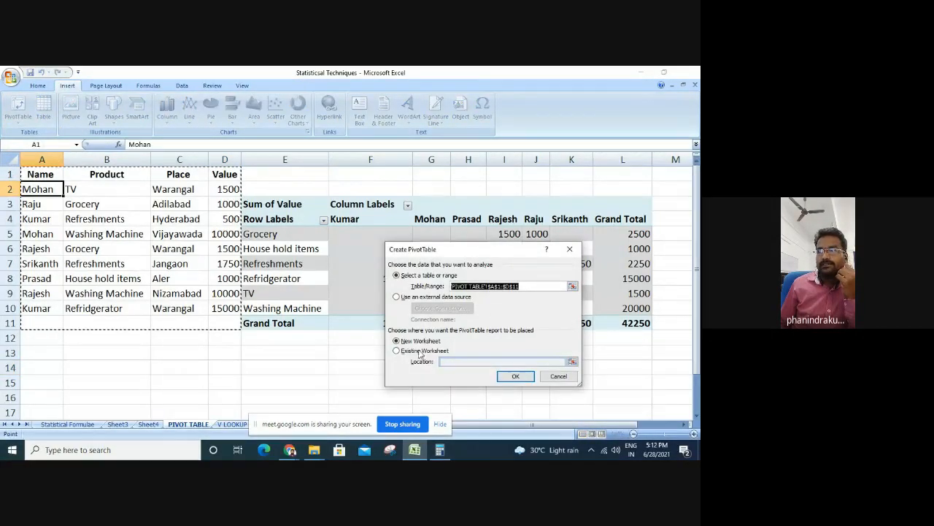
left_click(519, 379)
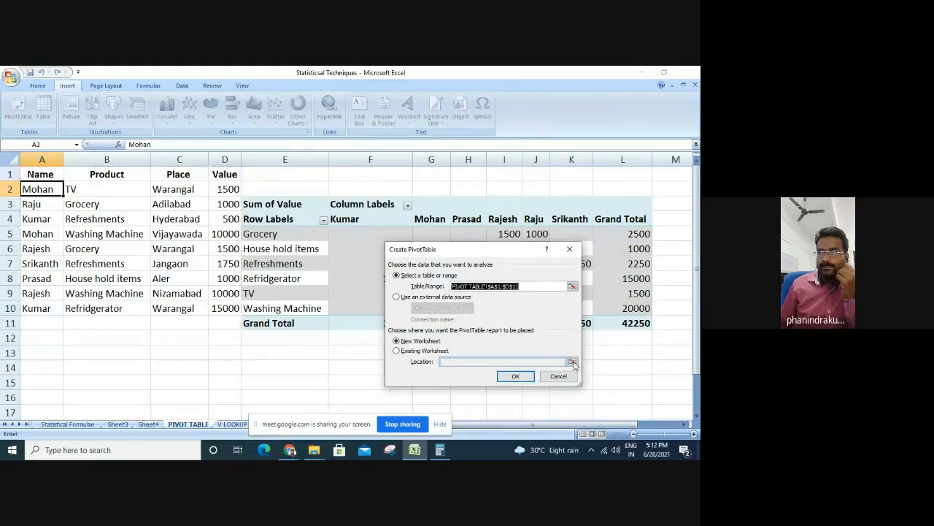
left_click(515, 376)
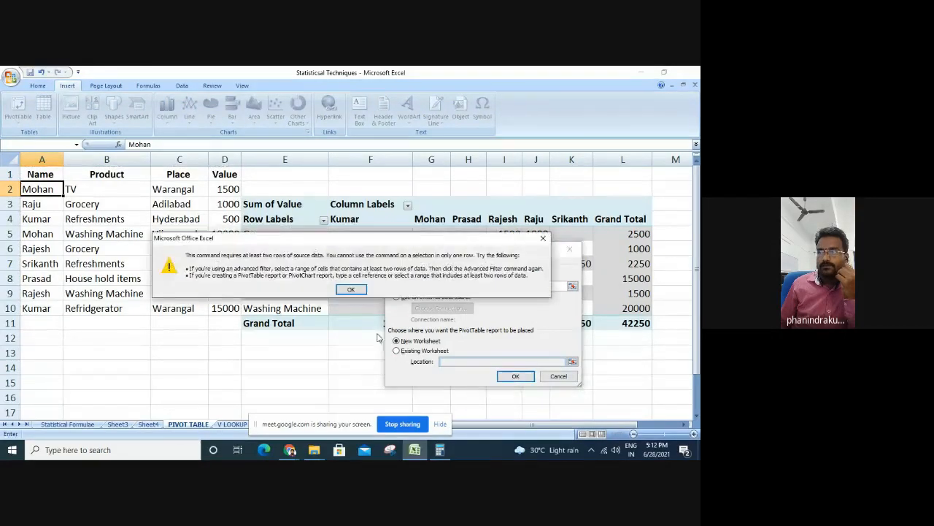
left_click(351, 290)
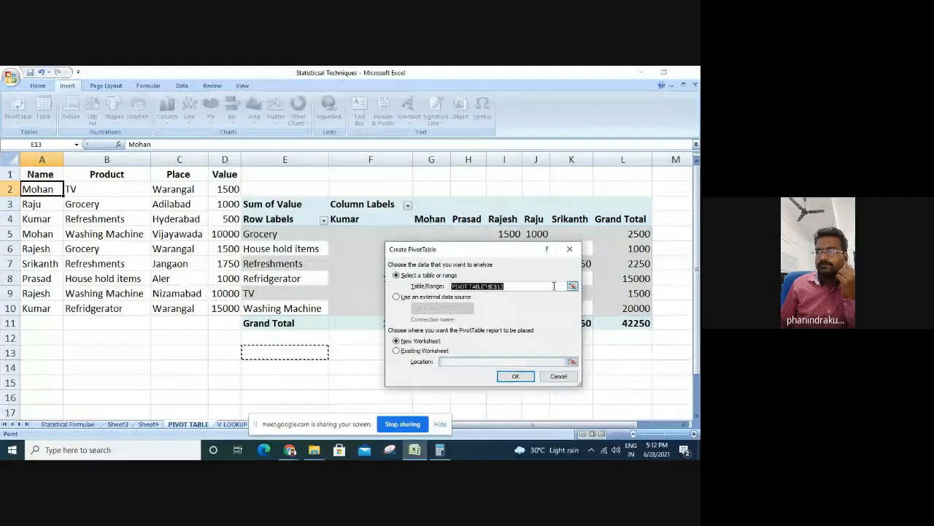
left_click(424, 351)
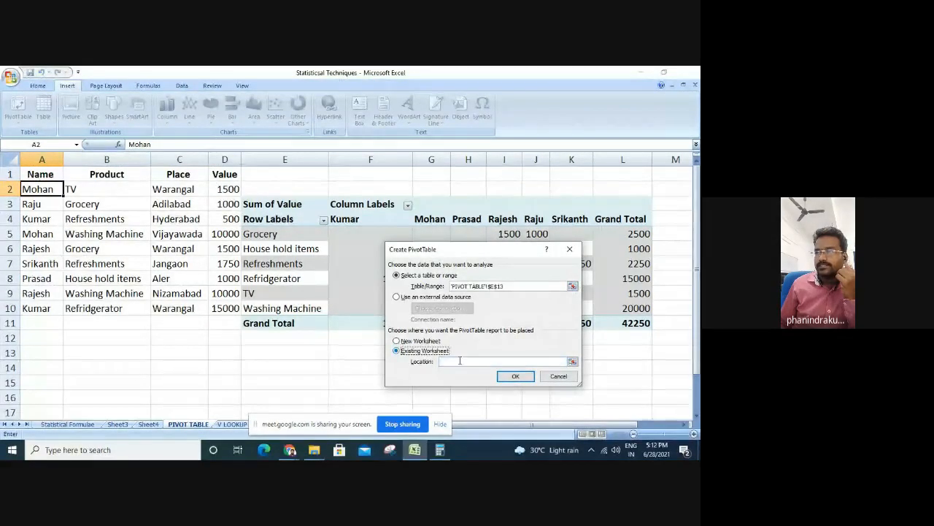
left_click(573, 361)
left_click(263, 374)
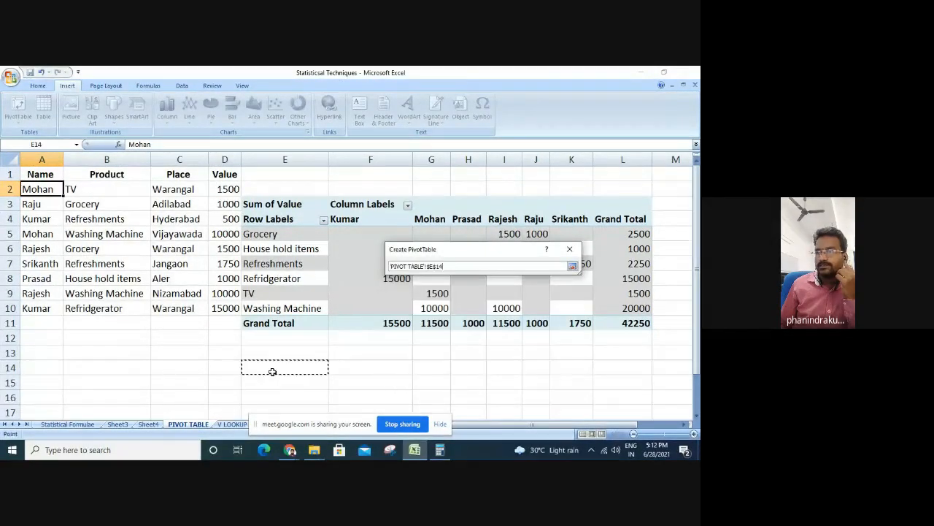
left_click(572, 267)
left_click(515, 376)
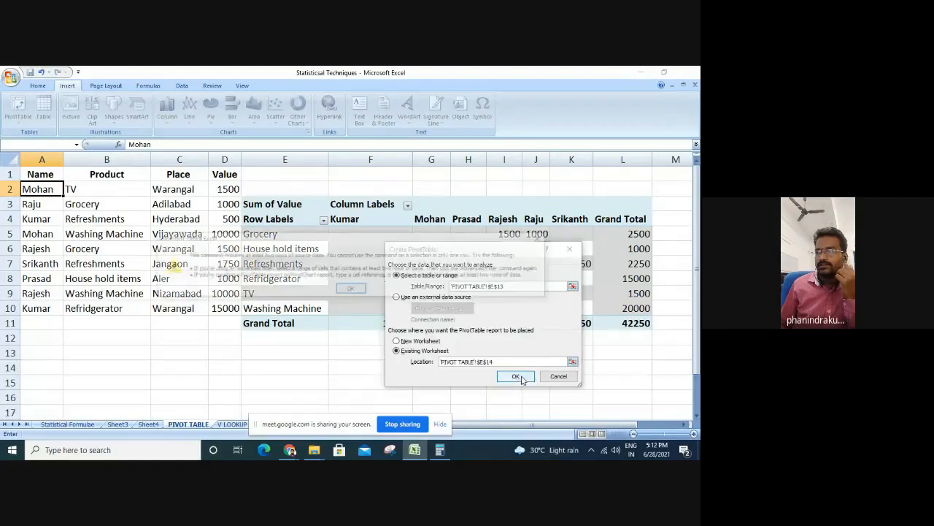
left_click(350, 289)
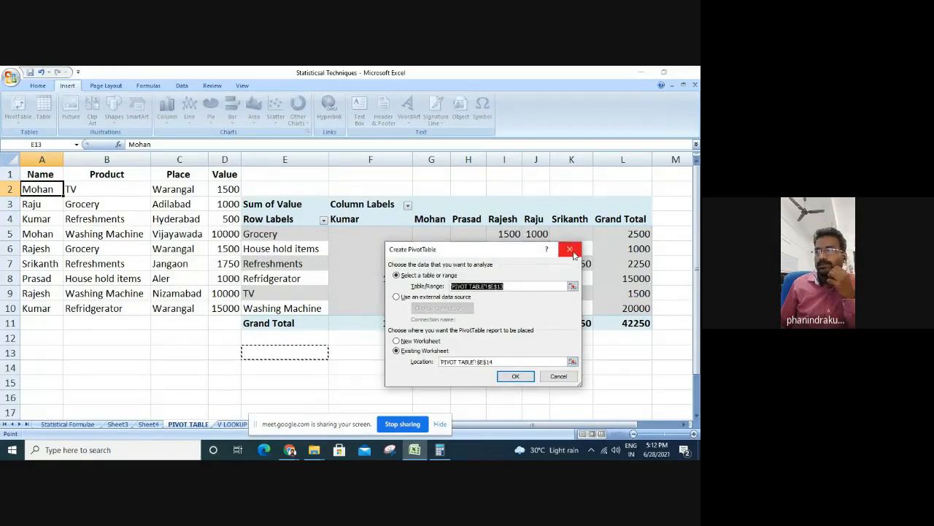
left_click(580, 247)
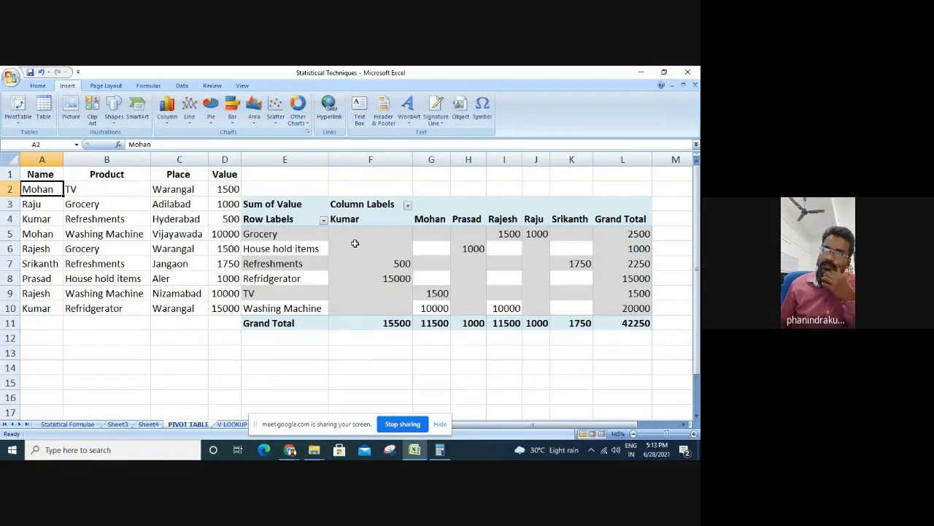
Delete the existing PivotTable report beside the sales data
left_click(283, 203)
key("ctrl+a")
key("Delete")
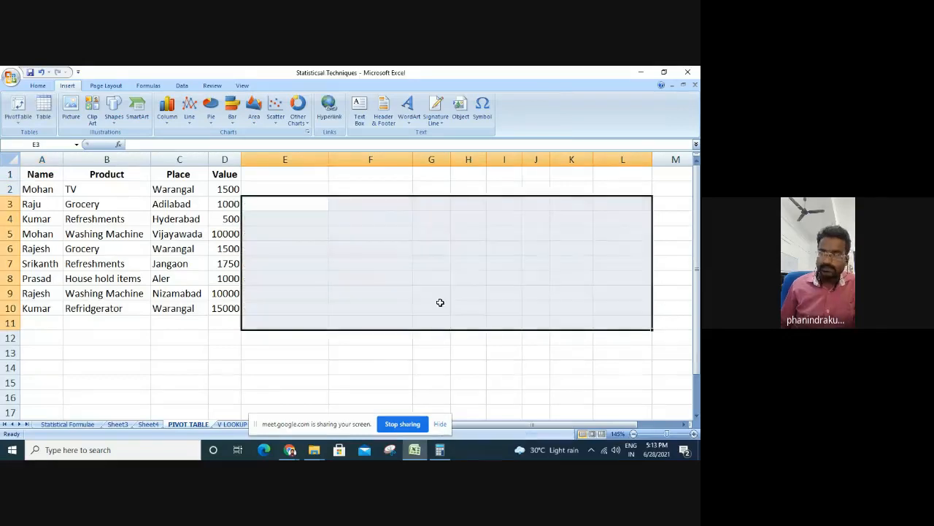
left_click(336, 293)
Create a PivotTable from sales data range A1:D10, placed on the existing PIVOT TABLE worksheet at cell E3
left_click_drag(36, 174, 230, 308)
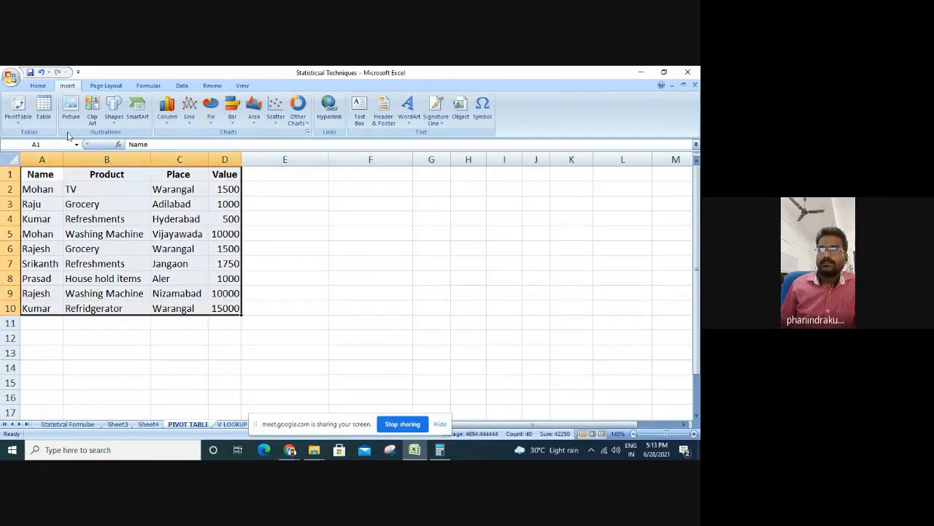
left_click(17, 117)
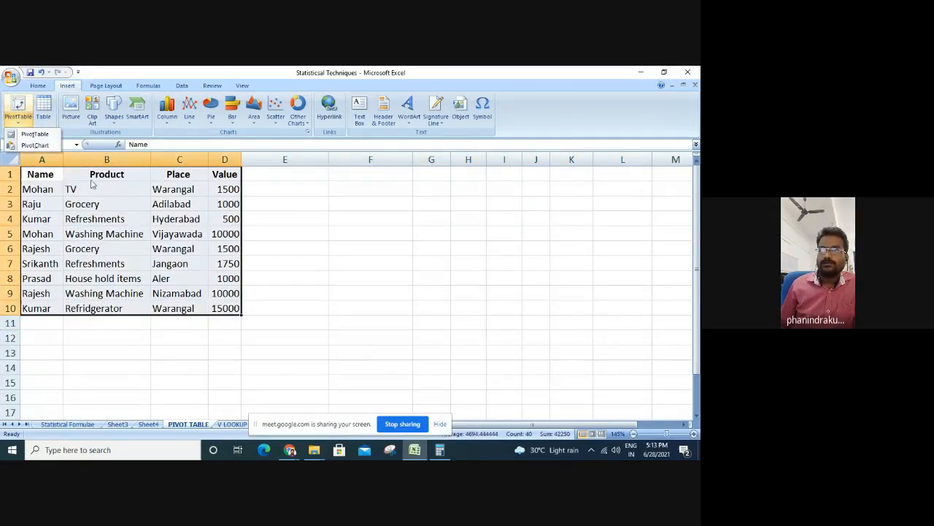
left_click(35, 134)
left_click(397, 351)
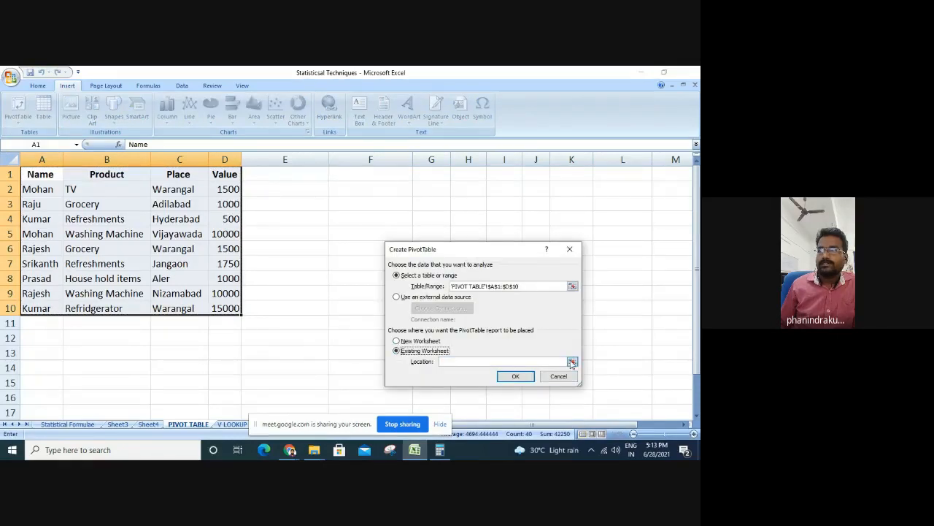
left_click(573, 361)
left_click(286, 207)
left_click(572, 268)
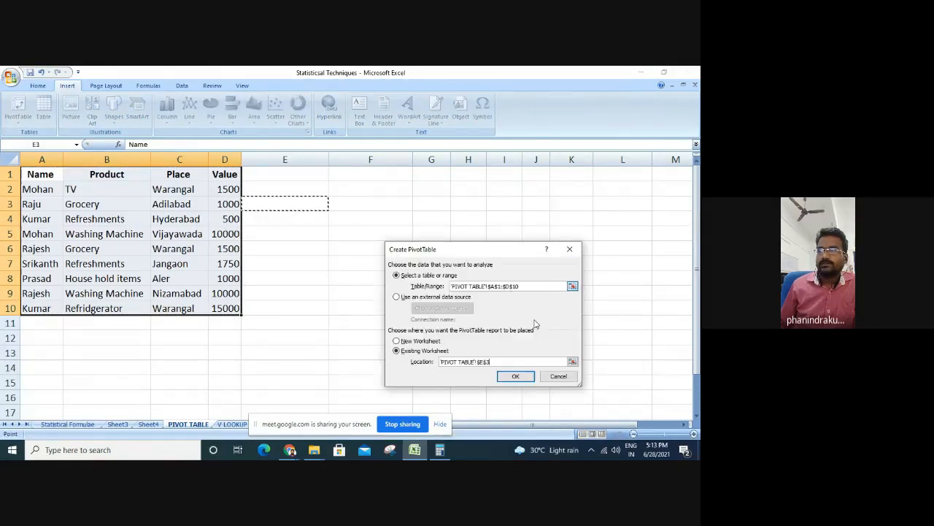
left_click(515, 377)
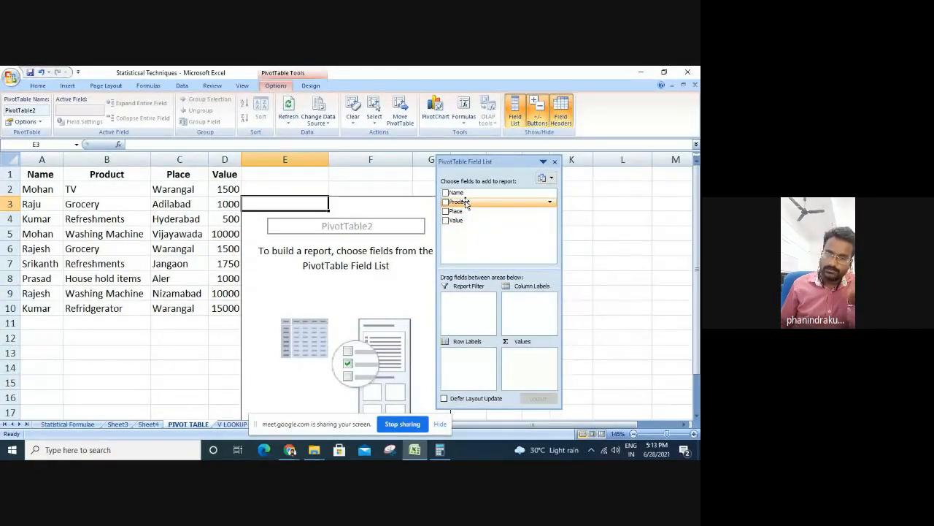
Close the PivotTable Field List and leave the empty report by selecting cell B16
left_click(555, 161)
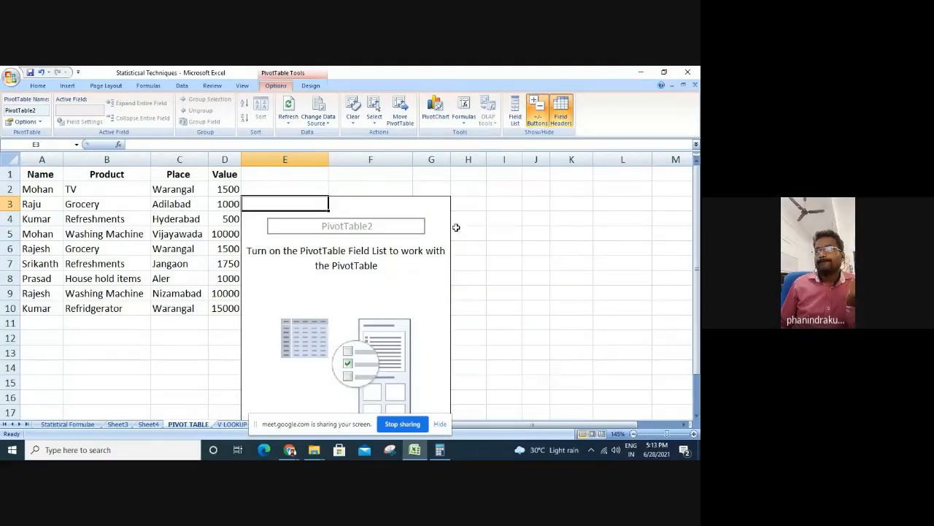
left_click(555, 245)
left_click(117, 394)
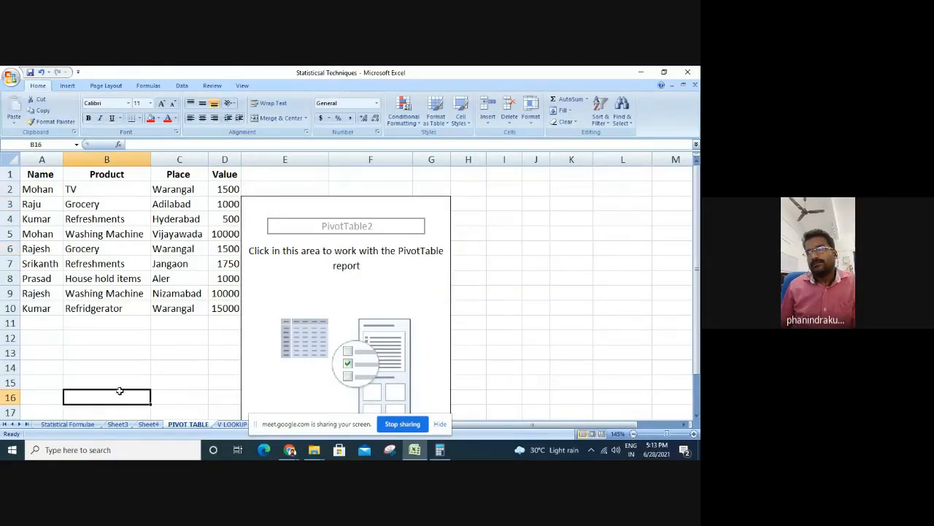
Open the V LOOKUP sheet and examine the product table, its Products column and the sample lookup cells in row 1
left_click(231, 424)
left_click(122, 361)
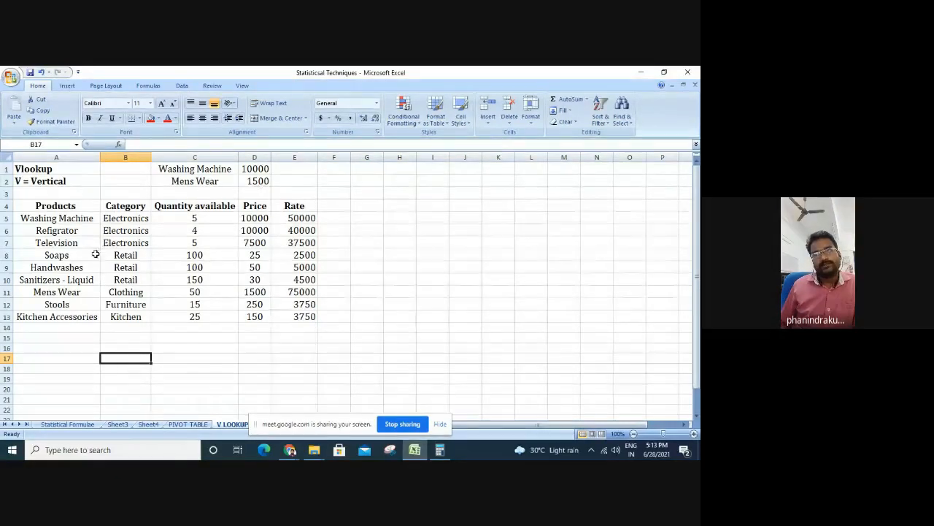
left_click_drag(73, 205, 283, 317)
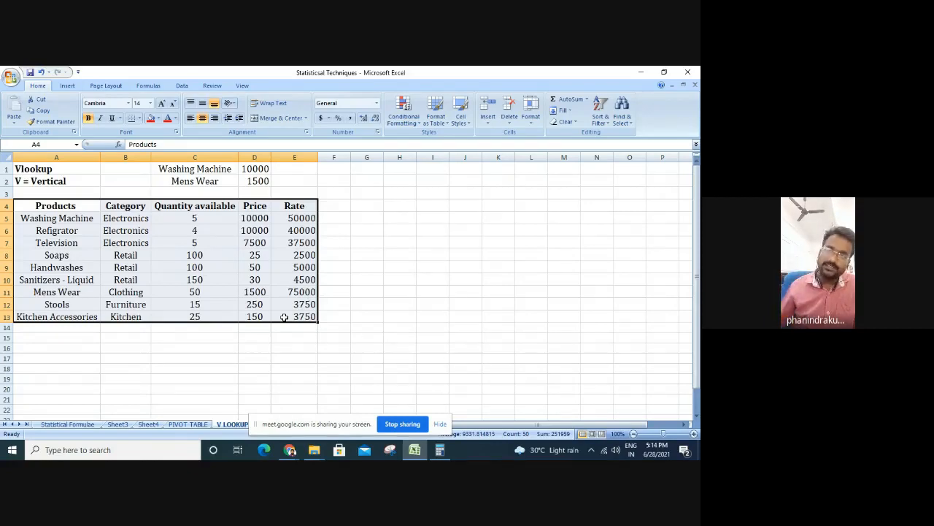
left_click_drag(81, 219, 82, 312)
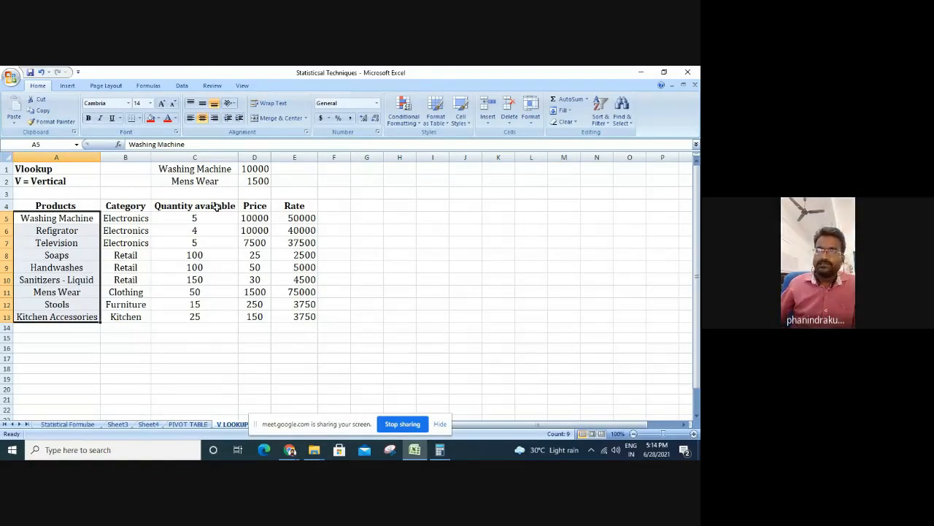
left_click(222, 169)
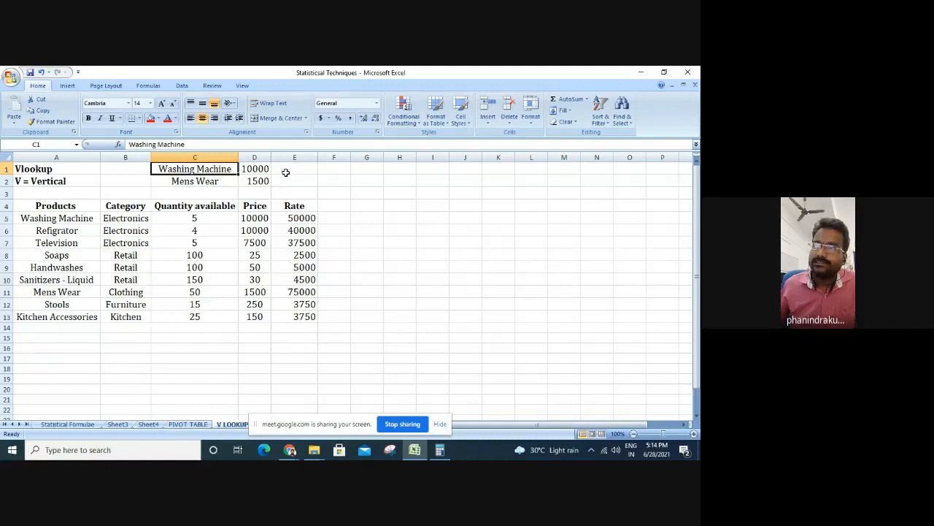
left_click(256, 168)
left_click(297, 168)
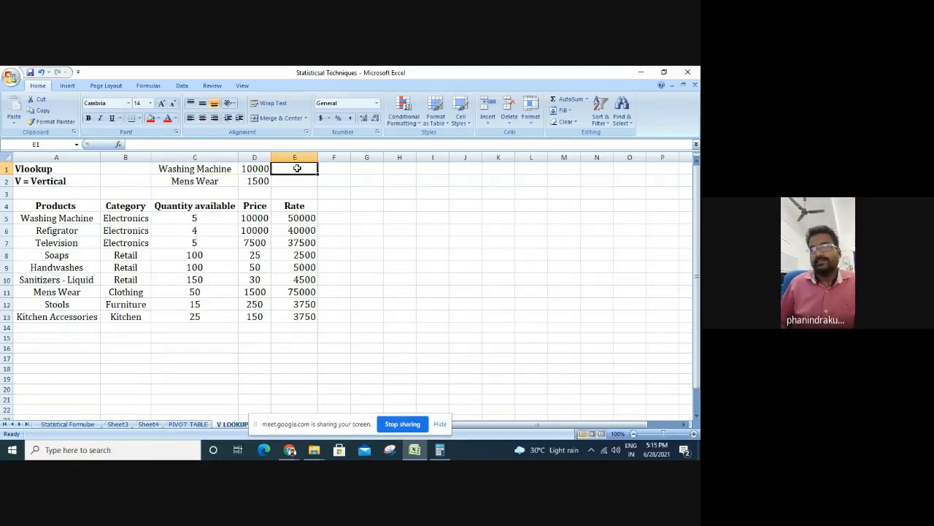
Start a VLOOKUP formula in cell F1 with E1 as the lookup value and A4:E13 as the table array
left_click(340, 166)
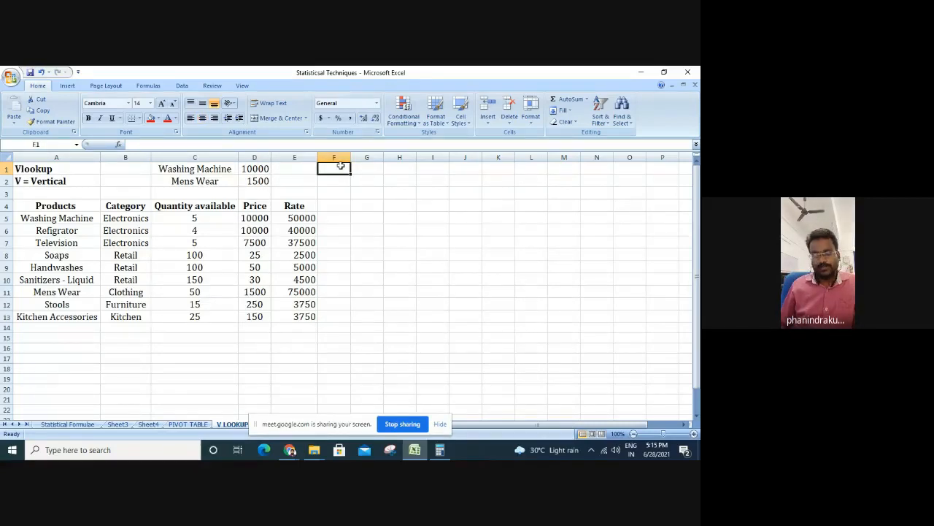
type("=vlo")
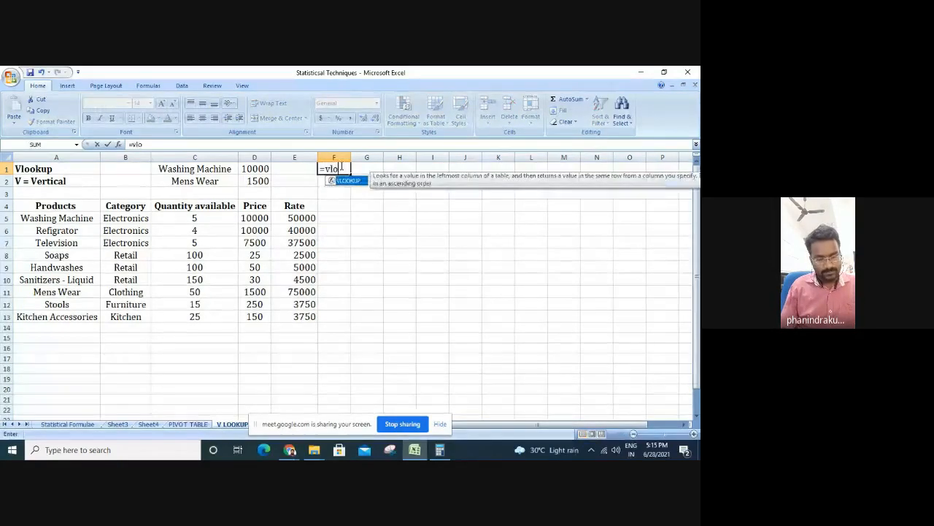
type("okup")
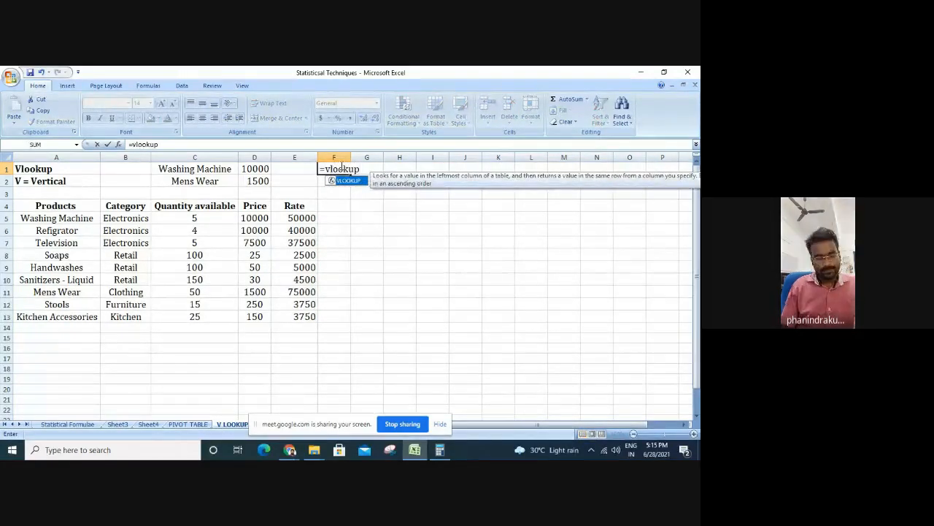
type("(")
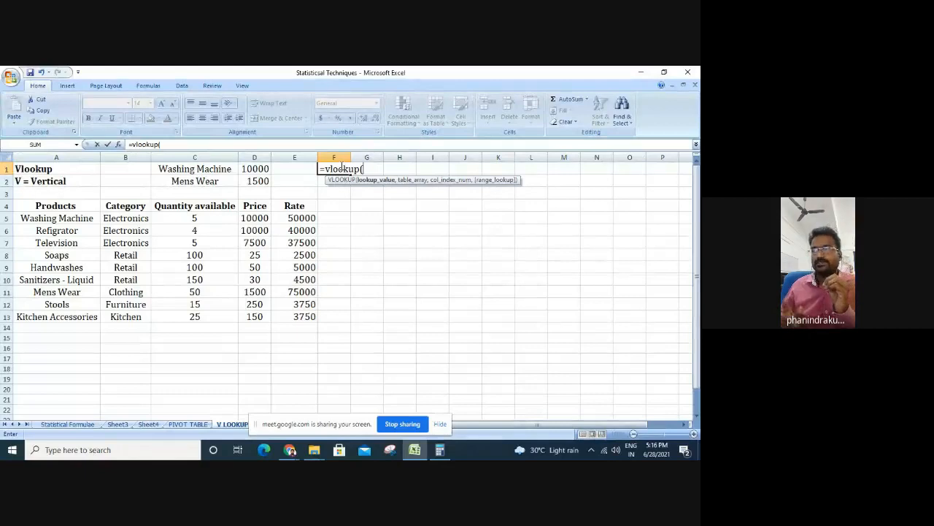
left_click(292, 169)
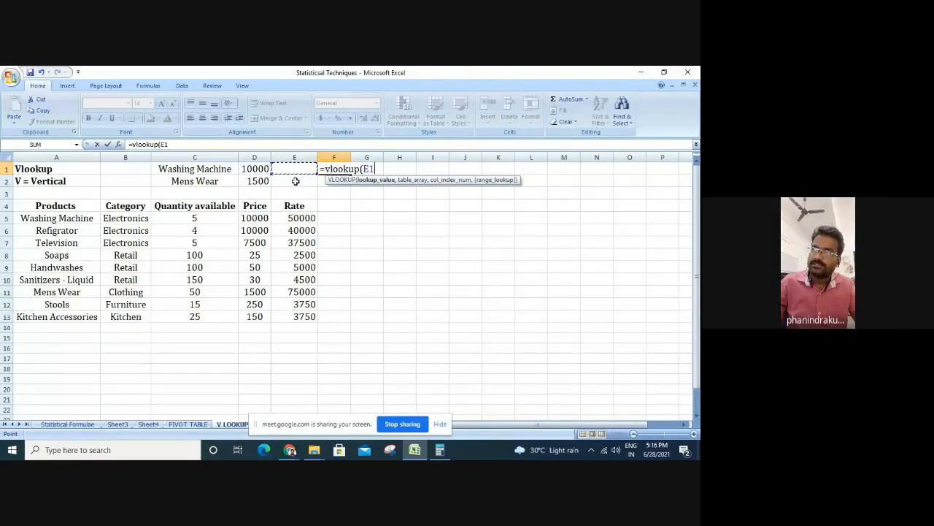
type(",")
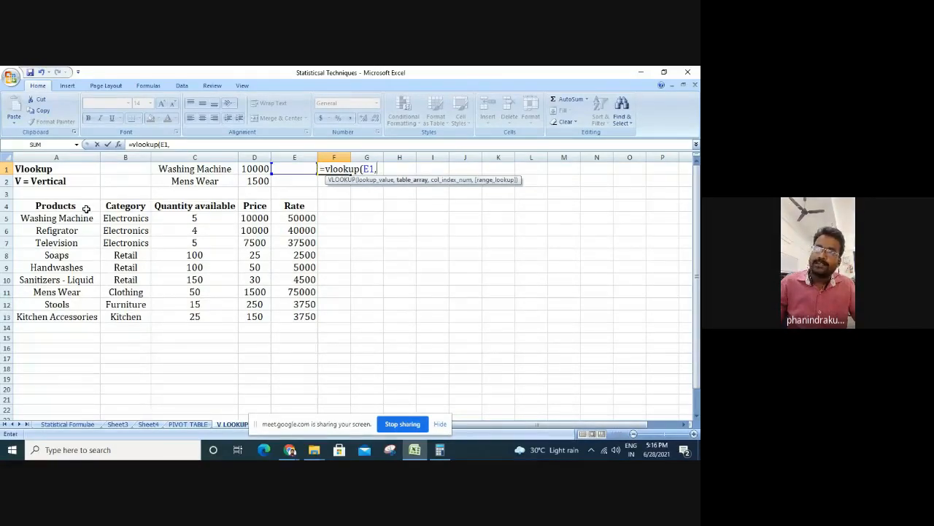
left_click_drag(86, 208, 300, 310)
type(",")
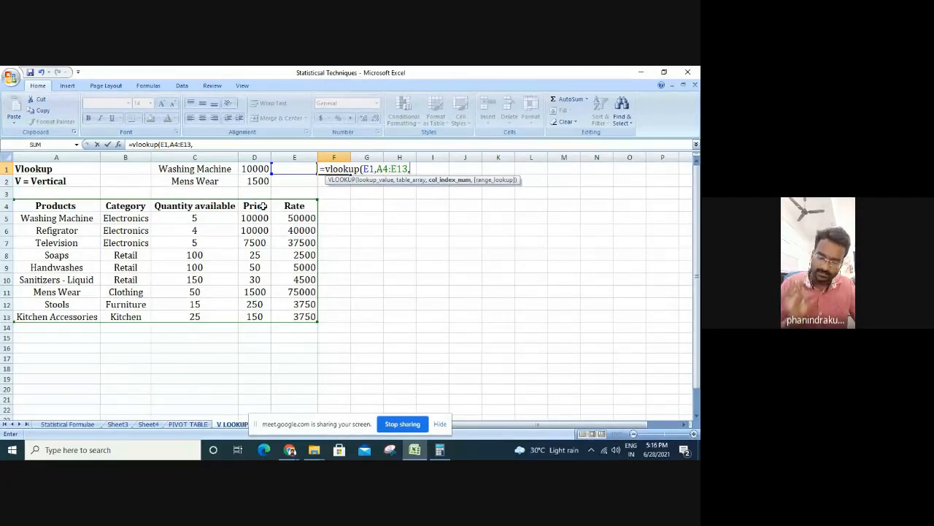
Complete the VLOOKUP formula in F1 with column index 4 and FALSE for an exact match
type("4")
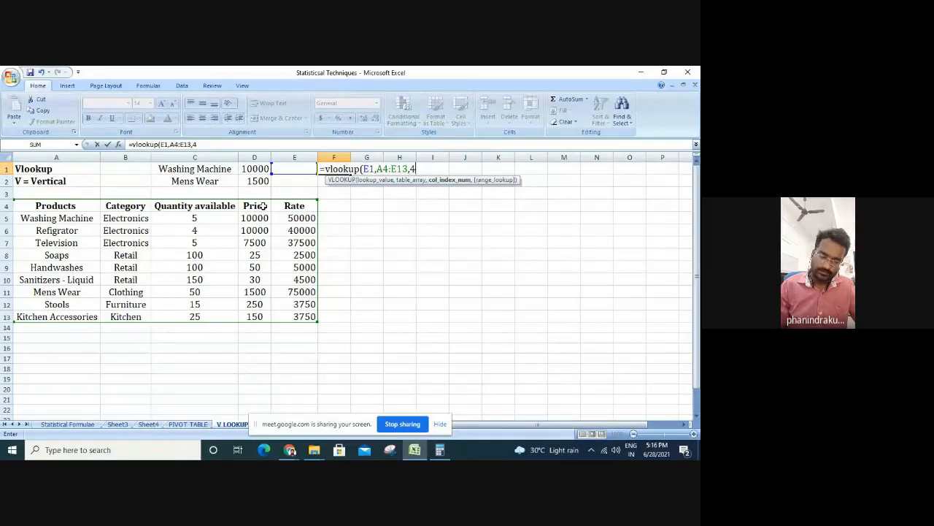
type(",")
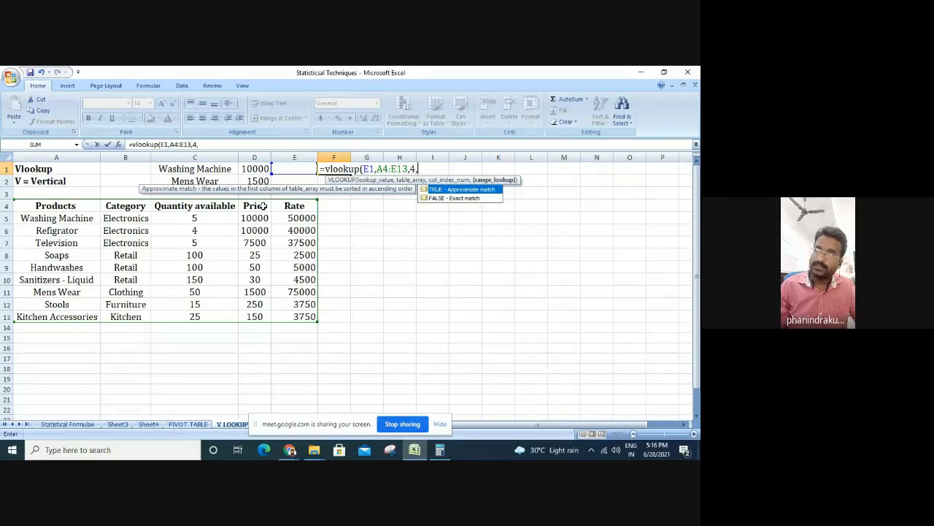
key("Down")
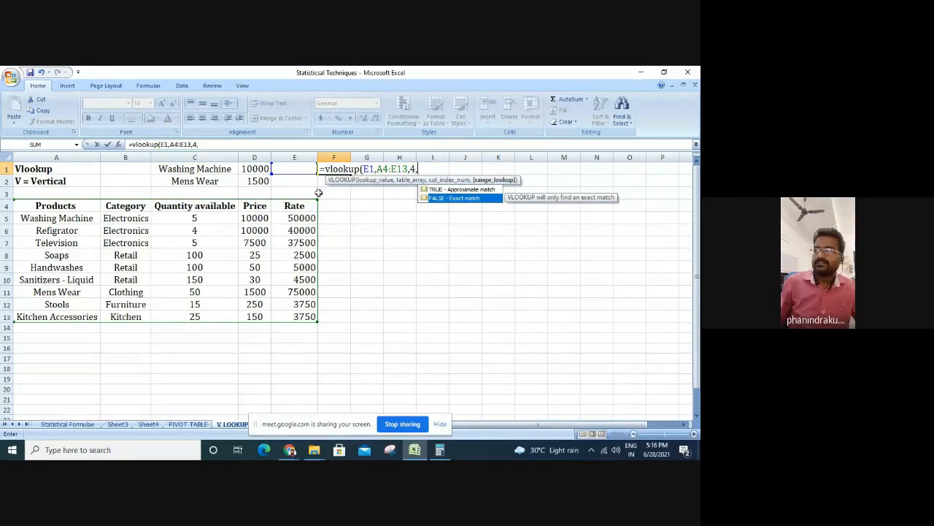
left_click(434, 200)
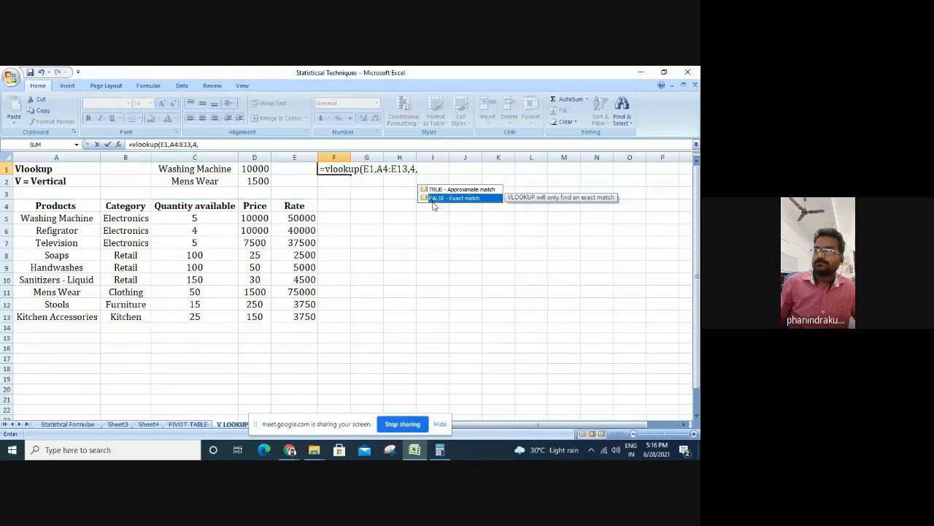
type("FALS")
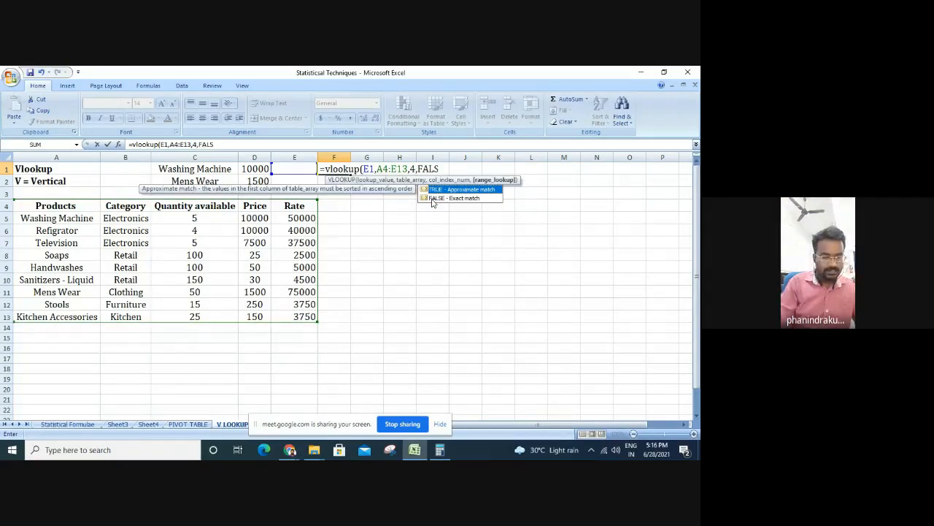
type("E)")
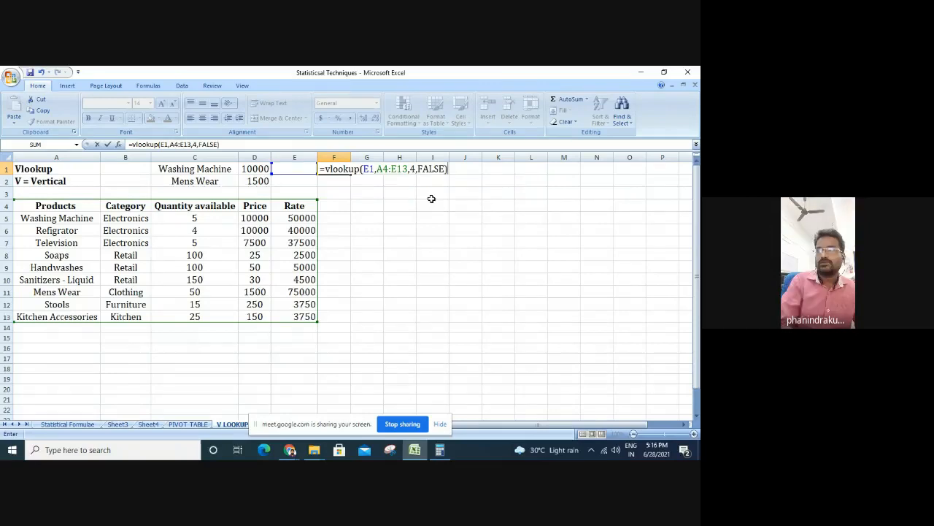
key("Return")
key("Up")
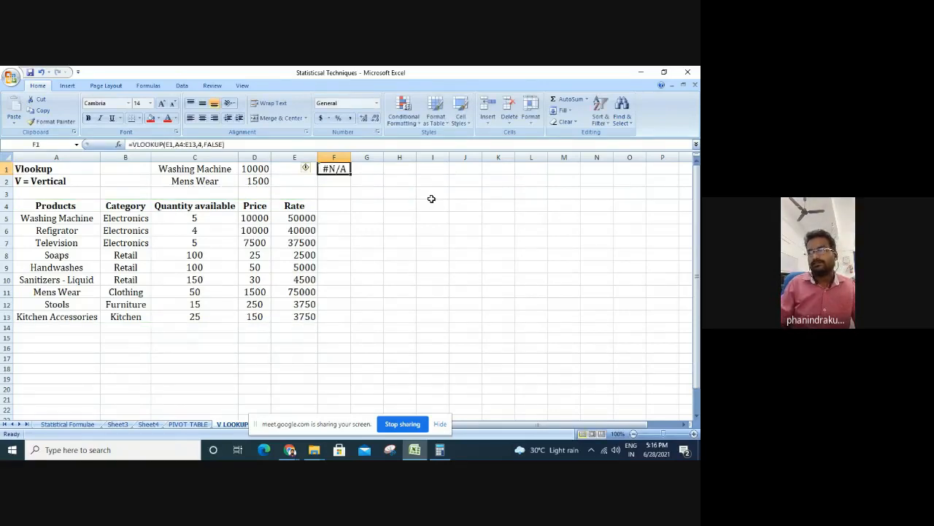
Replace the formula in F1 with a new VLOOKUP using E1 as lookup value and A4:E13 as table array
key("Delete")
type("=")
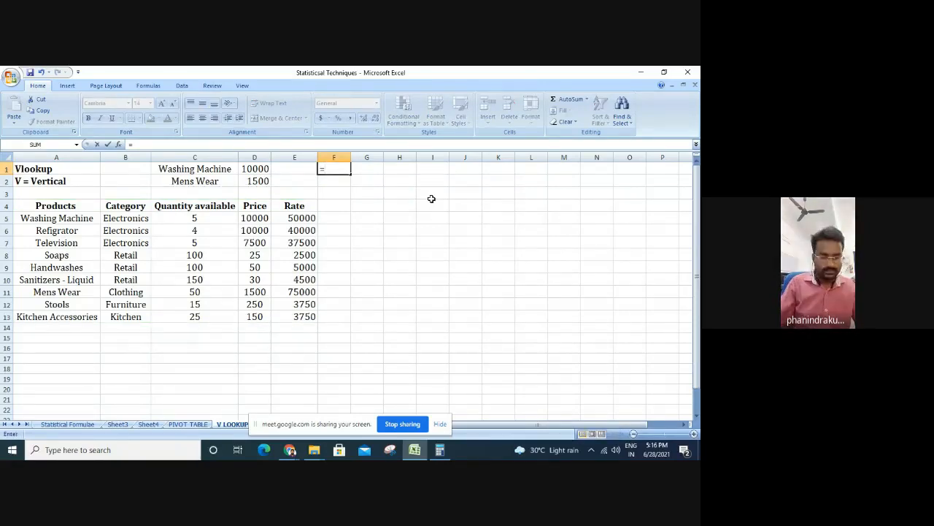
type("vlookup")
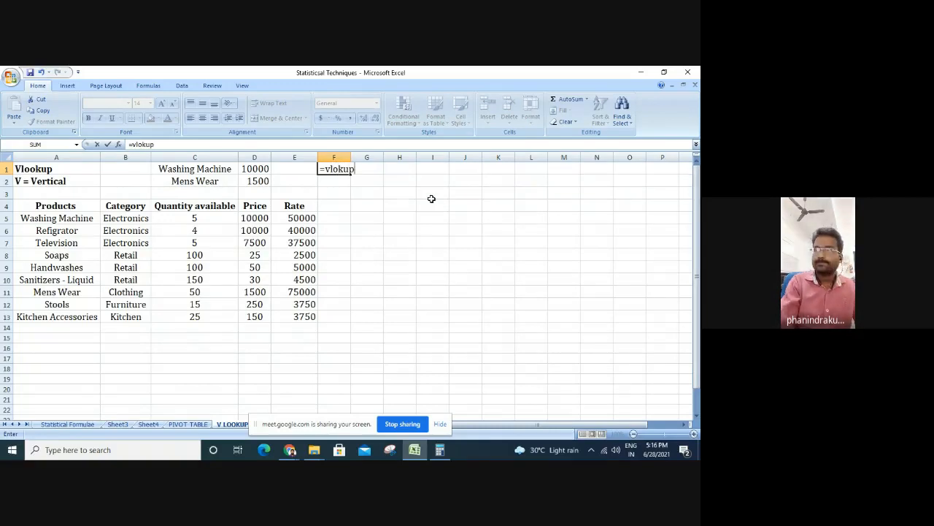
key("BackSpace")
key("BackSpace")
key("BackSpace")
key("BackSpace")
key("BackSpace")
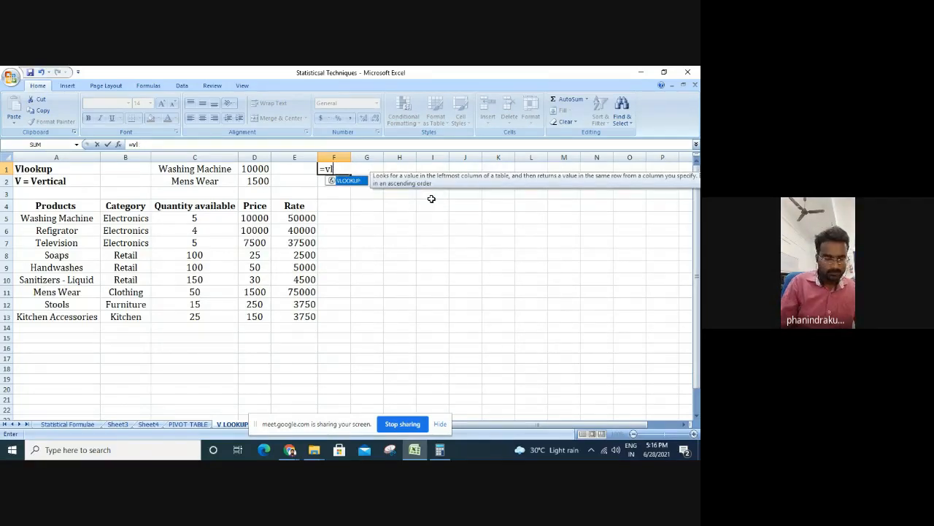
key("Tab")
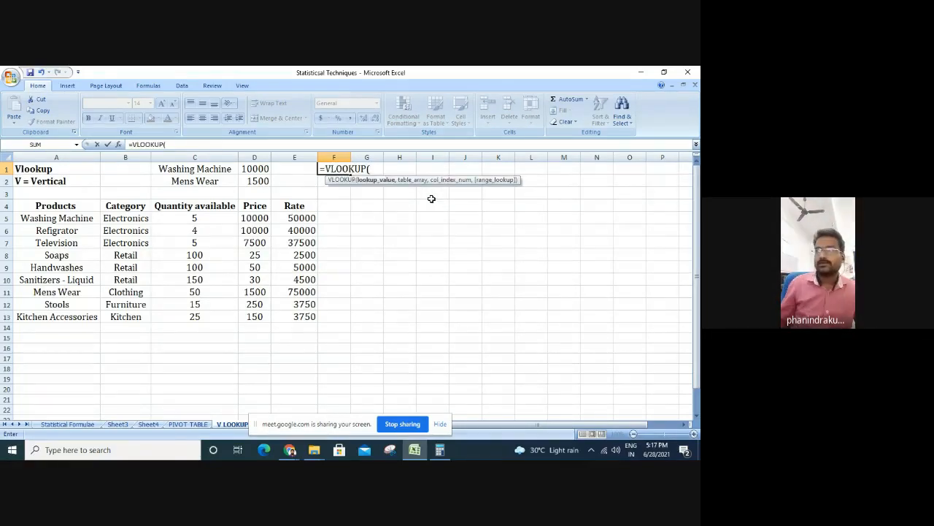
left_click(302, 168)
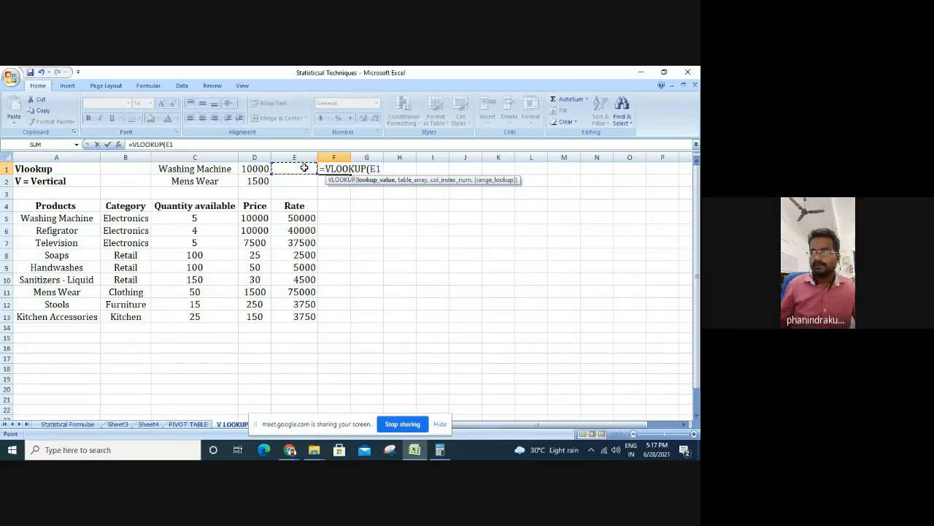
type(",")
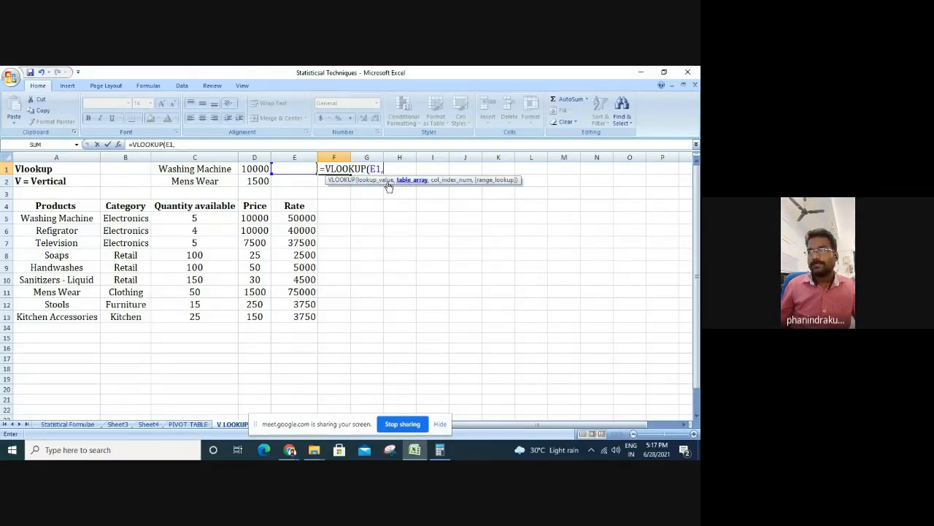
left_click_drag(92, 207, 288, 313)
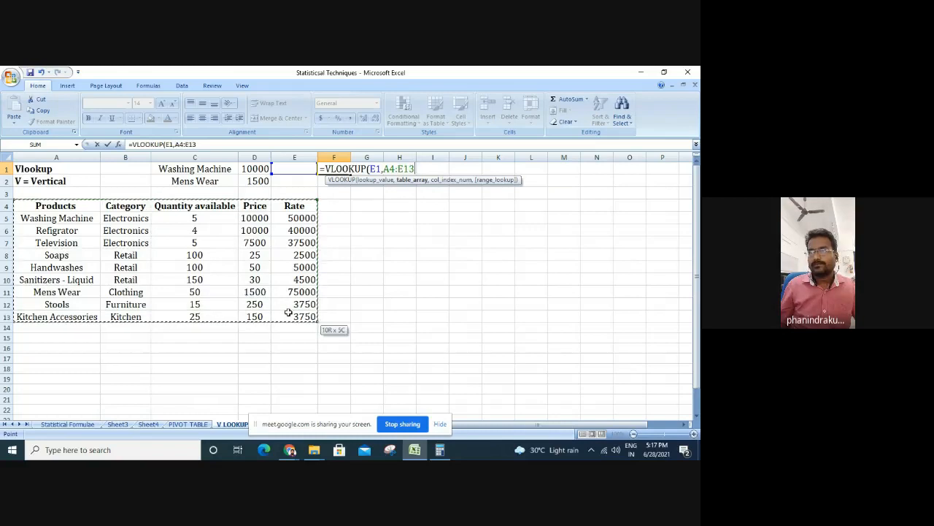
Try finishing the F1 VLOOKUP with column index 4 and range lookup 2, and clear the cell
type(",4")
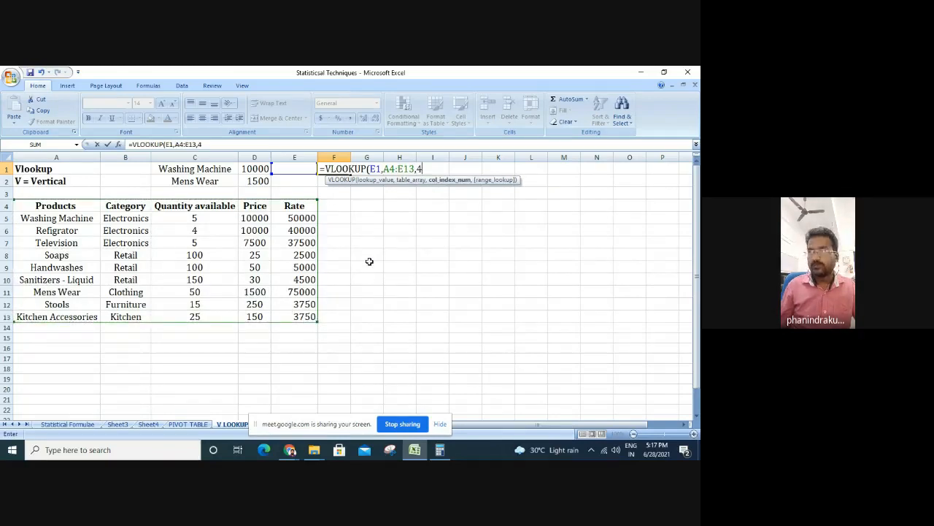
type(",1")
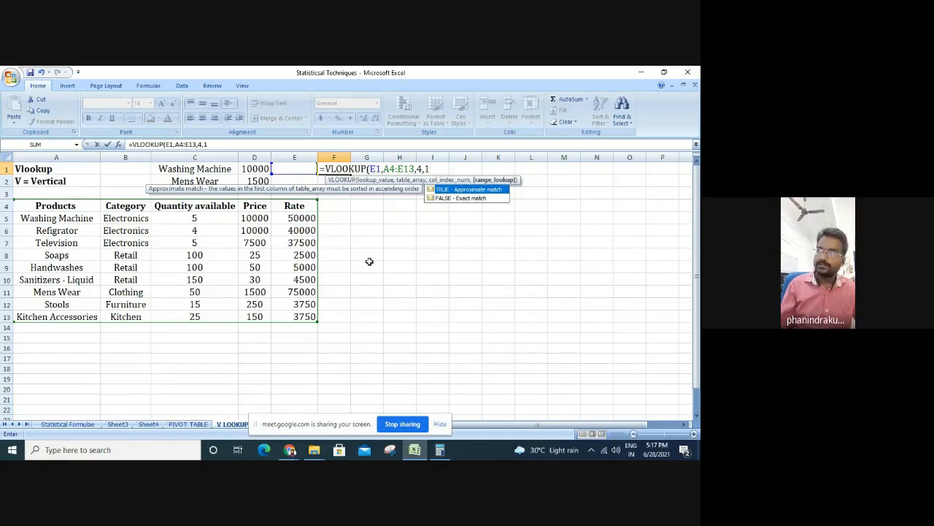
key("BackSpace")
type("2")
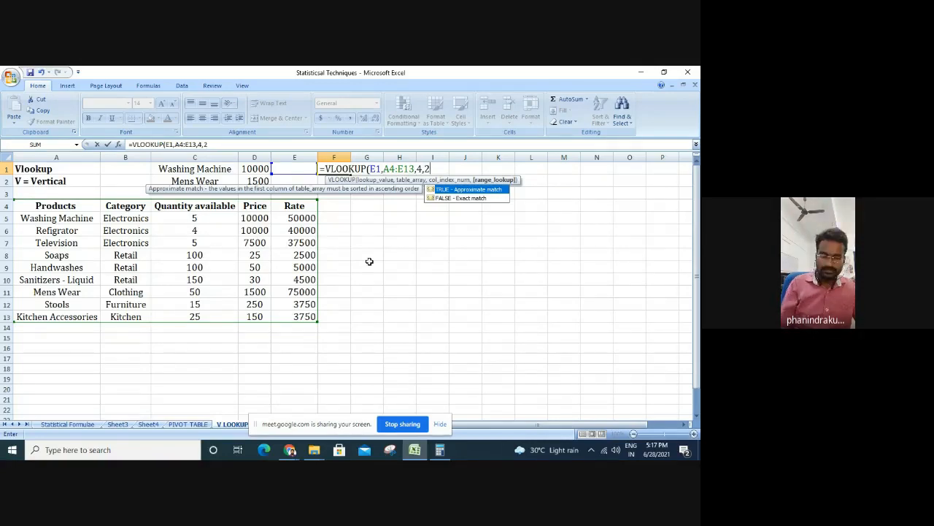
type(")")
key("Return")
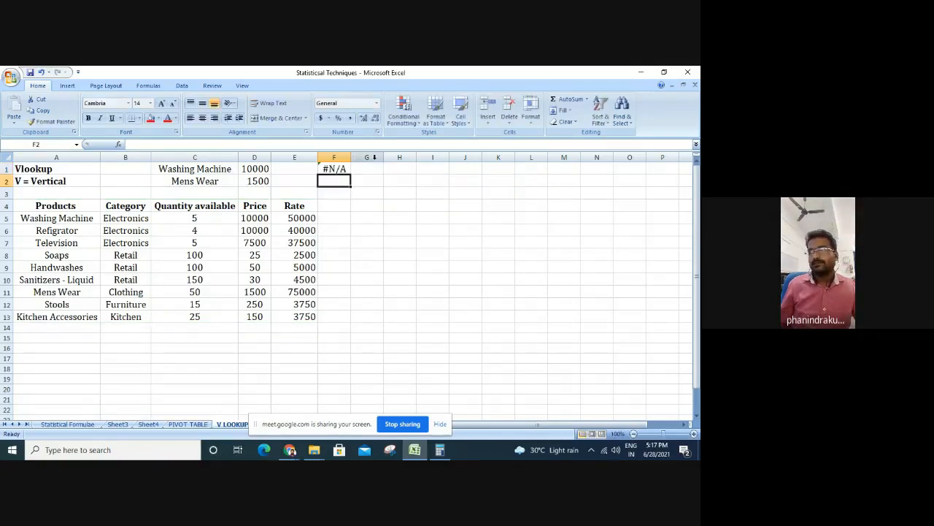
left_click(337, 173)
key("Delete")
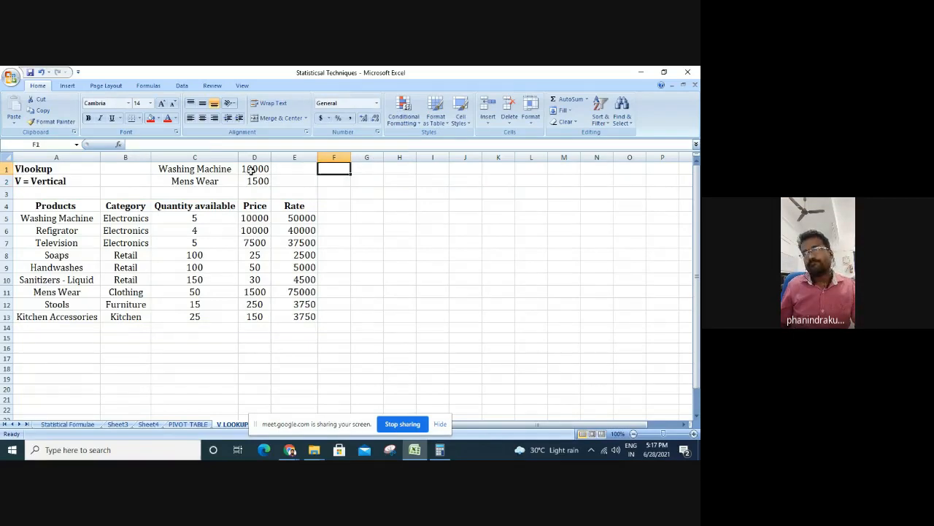
Copy the VLOOKUP formula text from D1 and paste it unchanged into G1
double_click(252, 170)
left_click(193, 144)
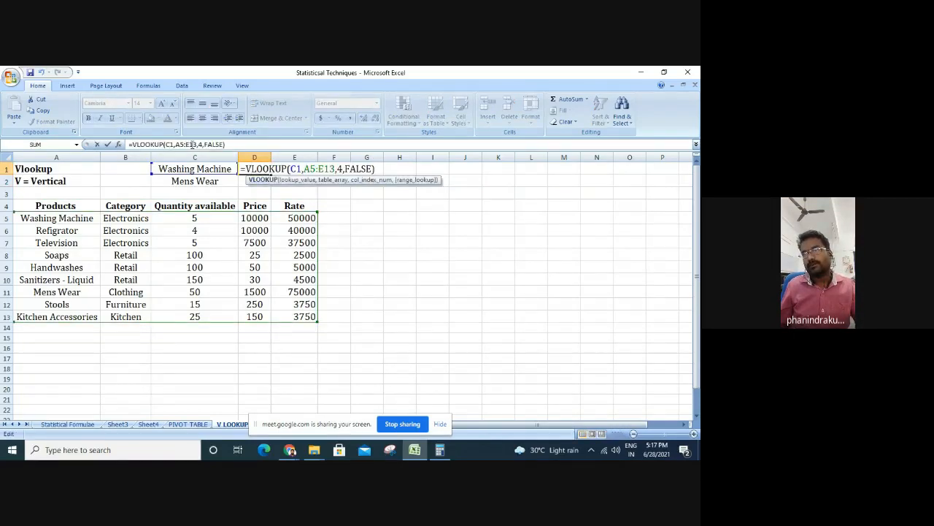
left_click_drag(227, 145, 125, 147)
key("ctrl+c")
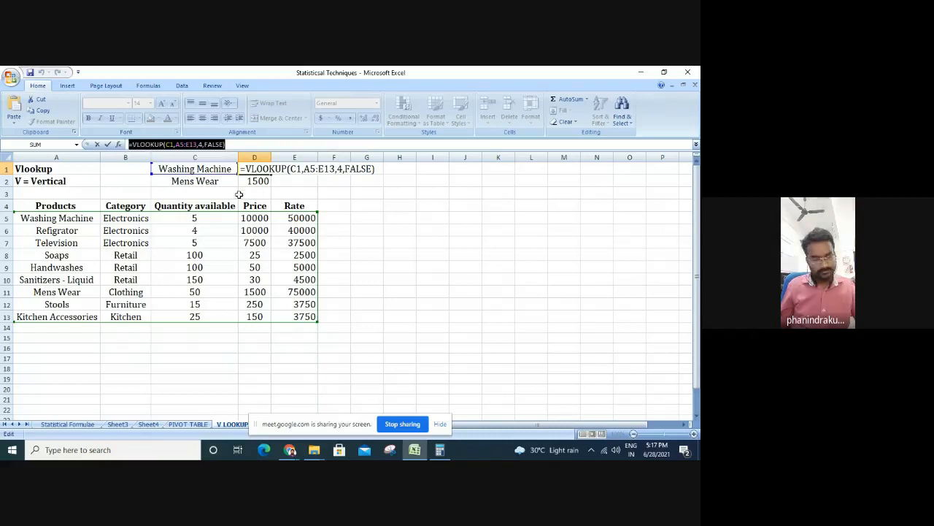
key("Escape")
left_click(373, 170)
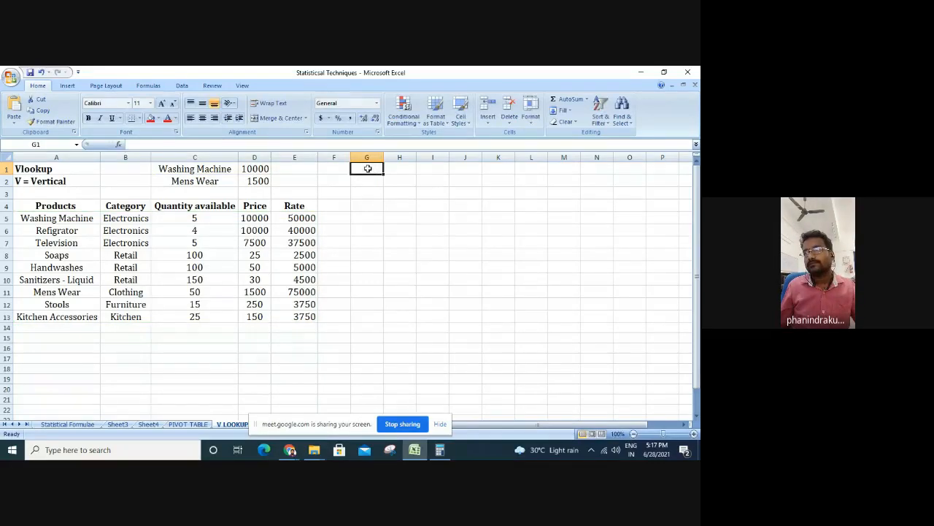
right_click(370, 169)
left_click(394, 209)
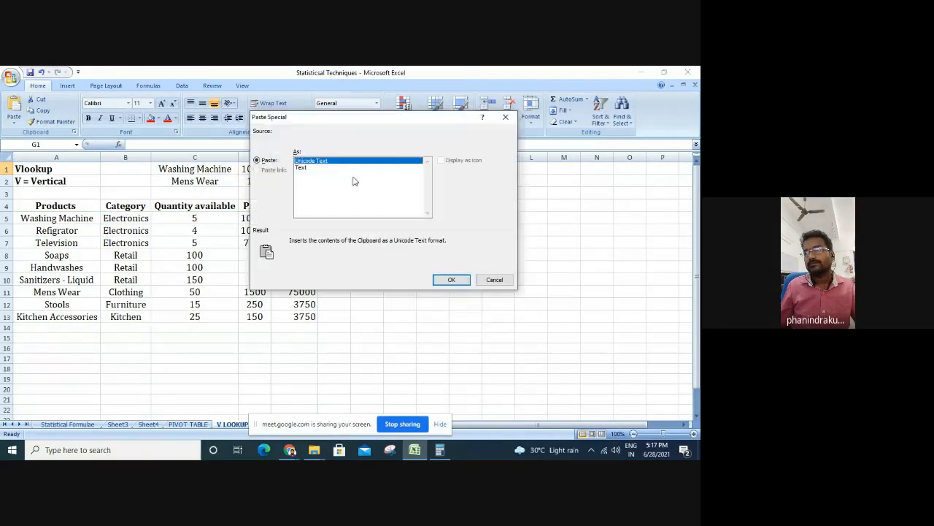
left_click(494, 281)
key("ctrl+v")
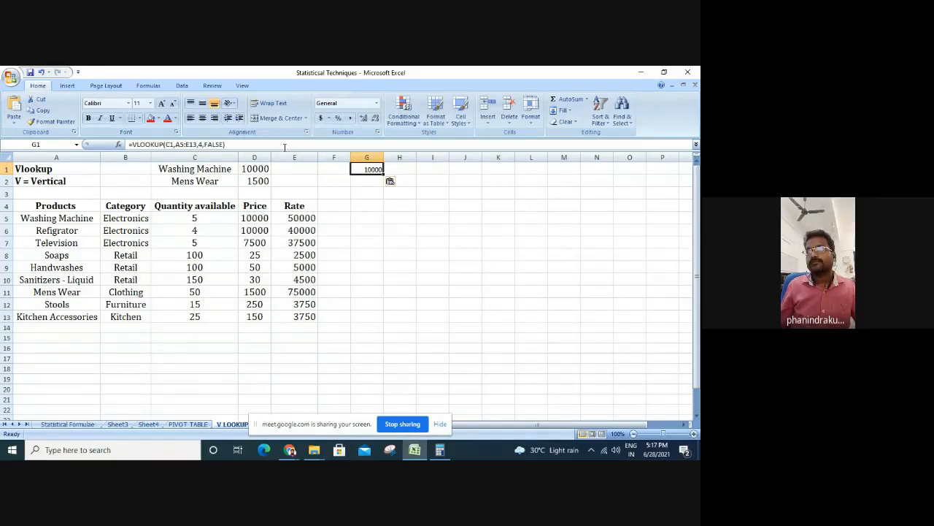
Review the VLOOKUP formula in G1 and its range lookup argument
left_click(216, 144)
double_click(214, 143)
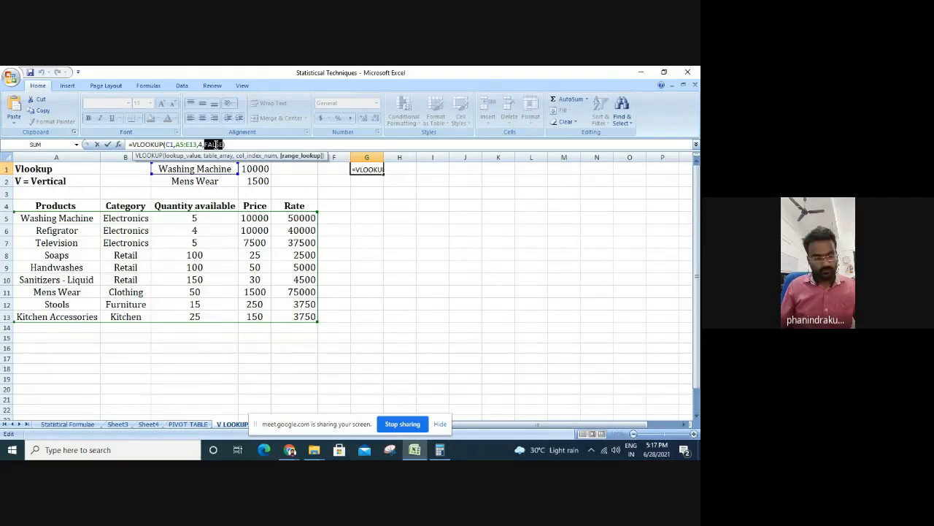
left_click(216, 144)
key("Home")
key("shift+Right")
key("shift+Right")
key("shift+Right")
key("shift+Right")
key("shift+Right")
key("shift+Right")
key("shift+Right")
key("shift+Right")
key("shift+Right")
key("shift+Right")
key("shift+Right")
key("shift+Right")
key("shift+Right")
key("shift+Right")
key("shift+Right")
key("shift+Right")
key("shift+Right")
key("shift+Right")
key("shift+Right")
key("shift+Right")
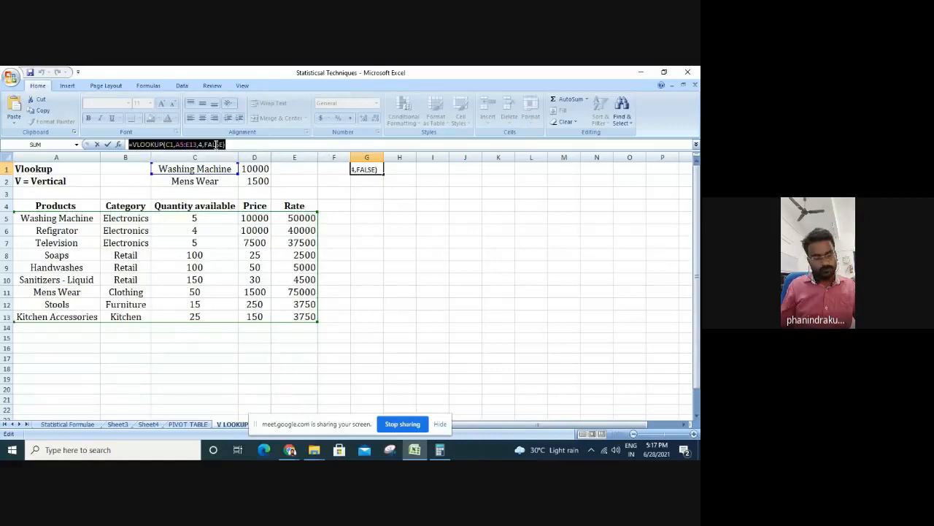
Try setting the lookup value in G1's VLOOKUP formula to F1, and clear the cell
double_click(377, 169)
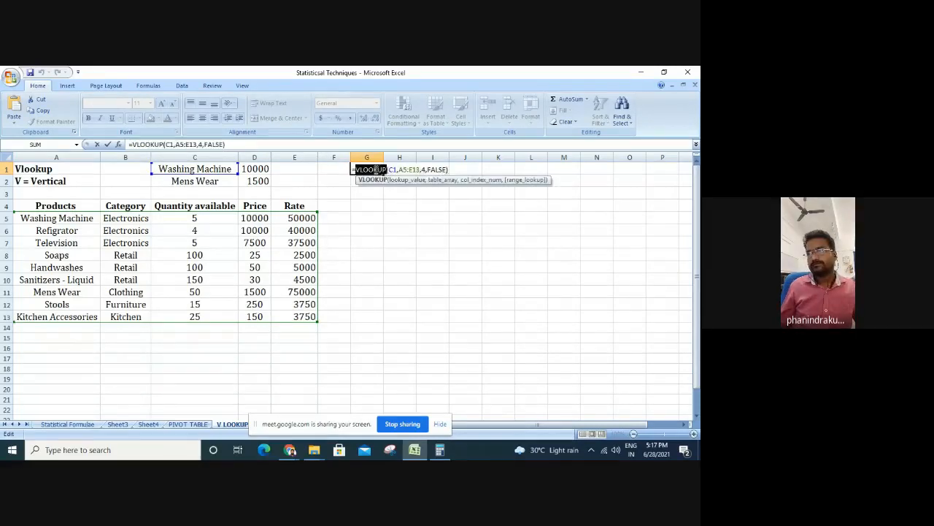
left_click(368, 169)
key("Right")
key("Right")
key("Right")
key("Right")
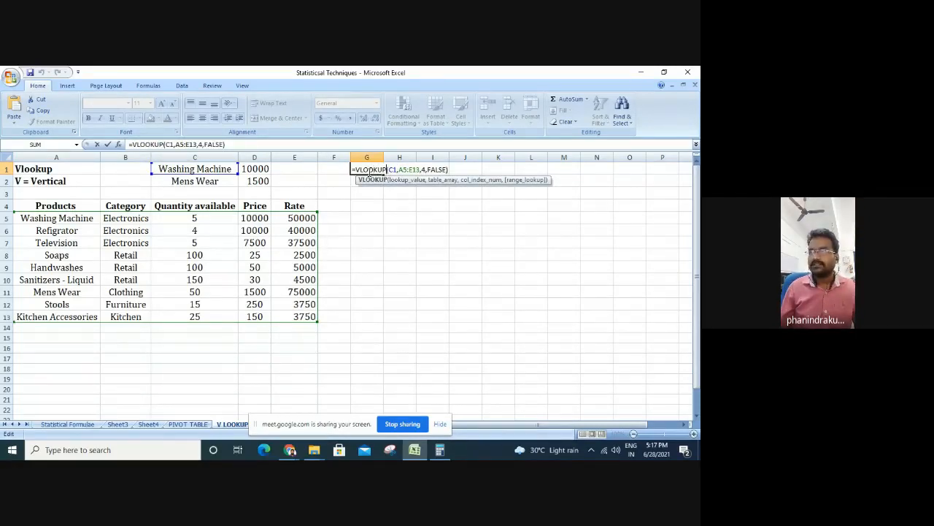
left_click(389, 170)
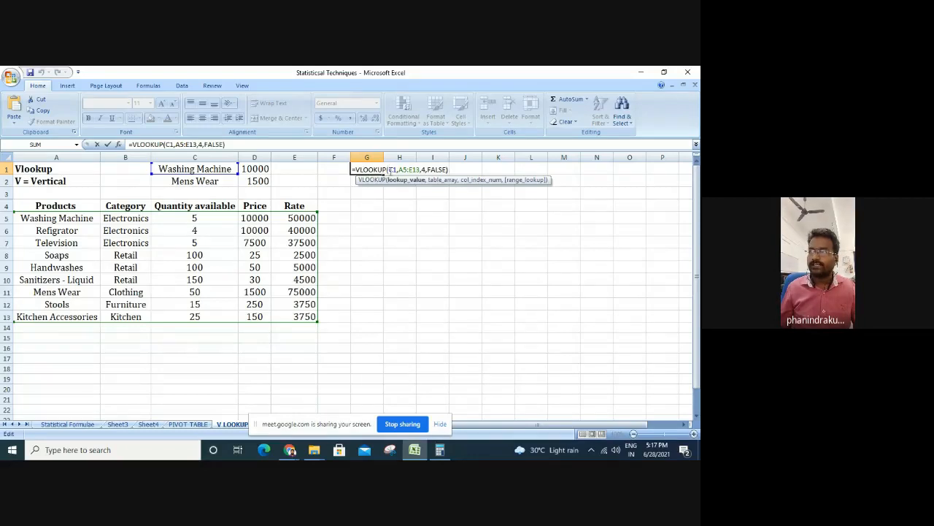
type("F1")
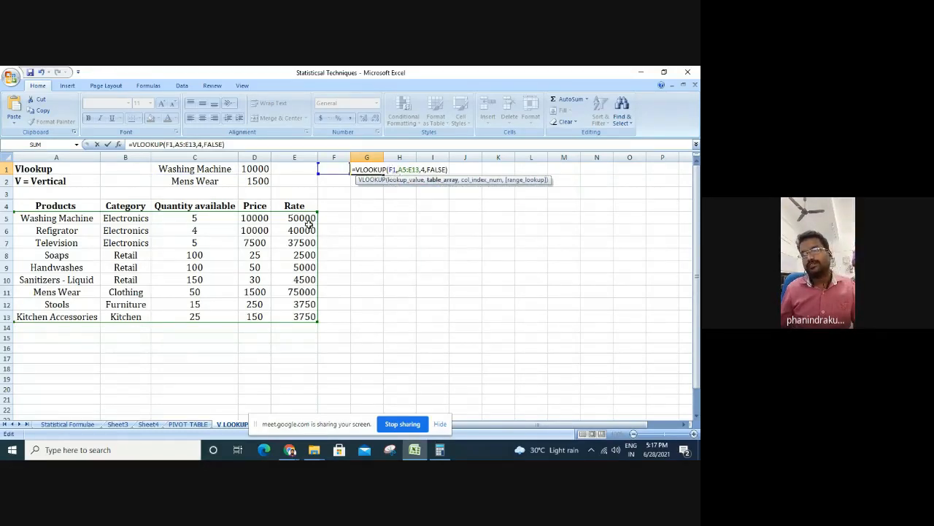
left_click(410, 169)
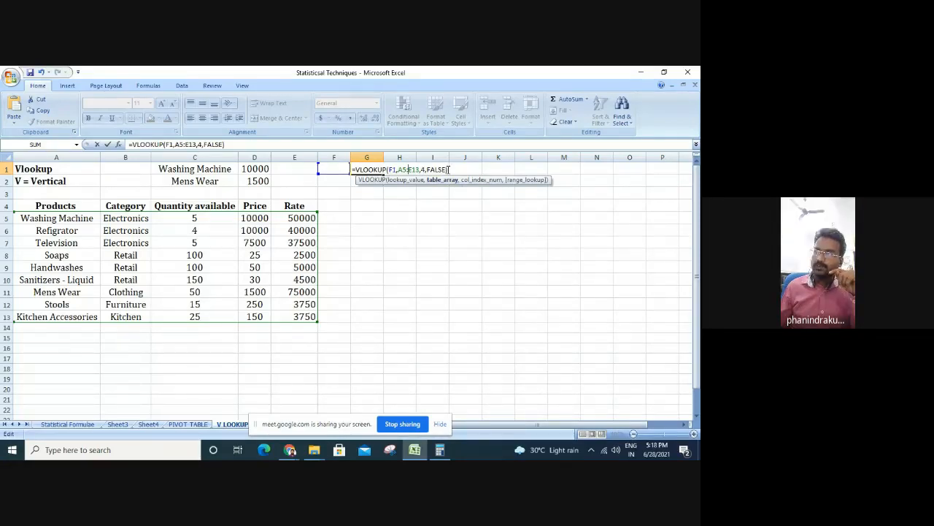
key("Return")
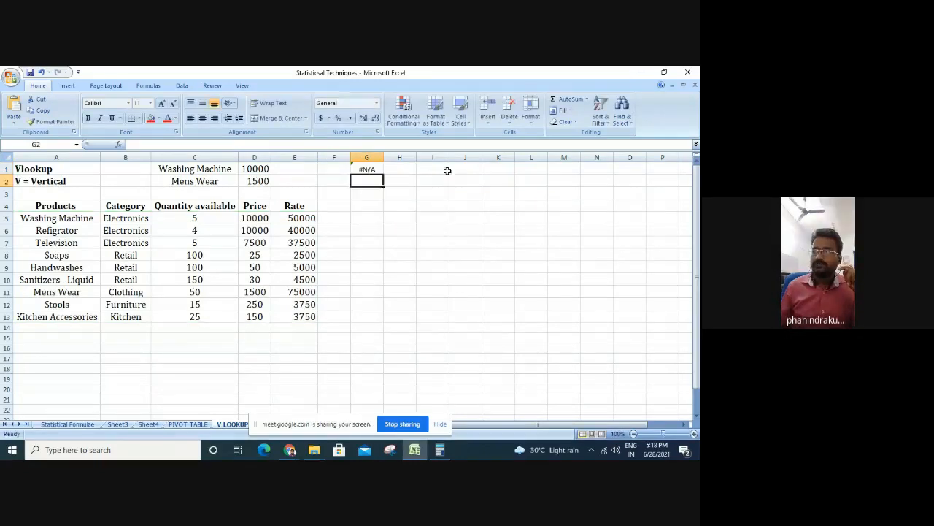
left_click(377, 168)
key("Delete")
Clear the Washing Machine lookup entry in C1 and undo the deletion
key("Left")
key("Left")
key("Left")
key("Left")
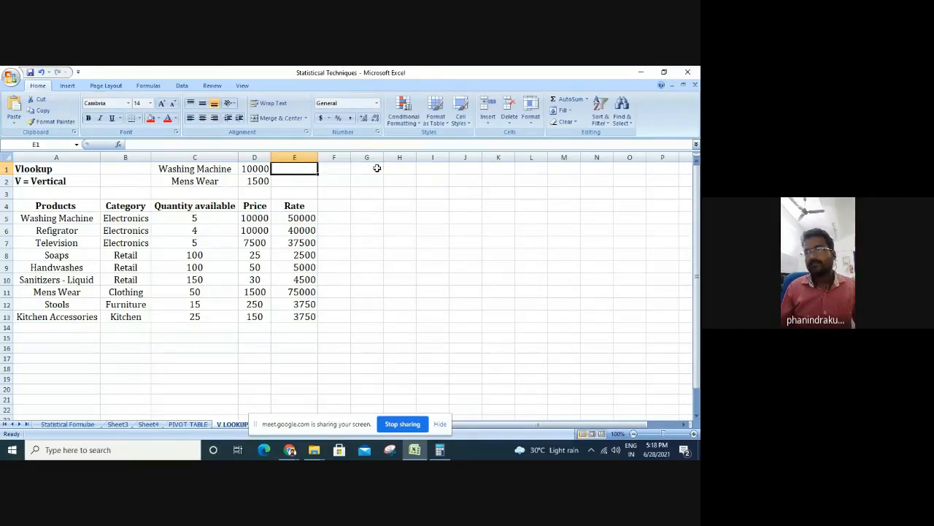
key("Right")
key("Left")
key("Delete")
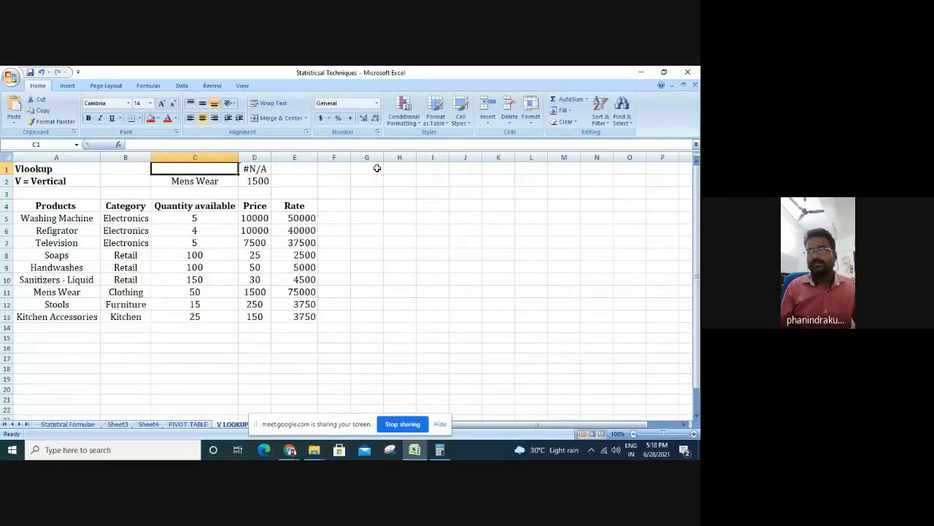
key("Right")
key("Left")
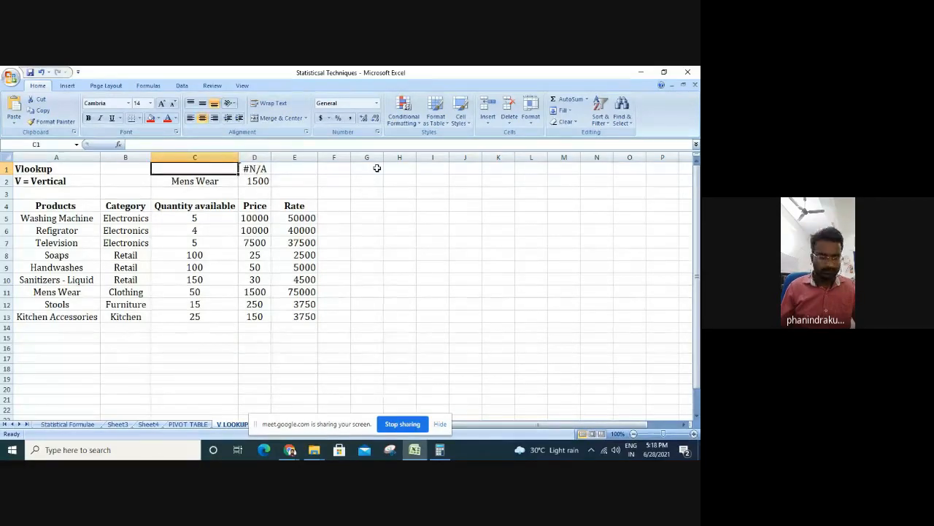
key("ctrl+z")
Copy the price lookup cell D1 to G1 so its VLOOKUP refers to F1 as the lookup value
key("Right")
key("ctrl+c")
key("Right")
key("Right")
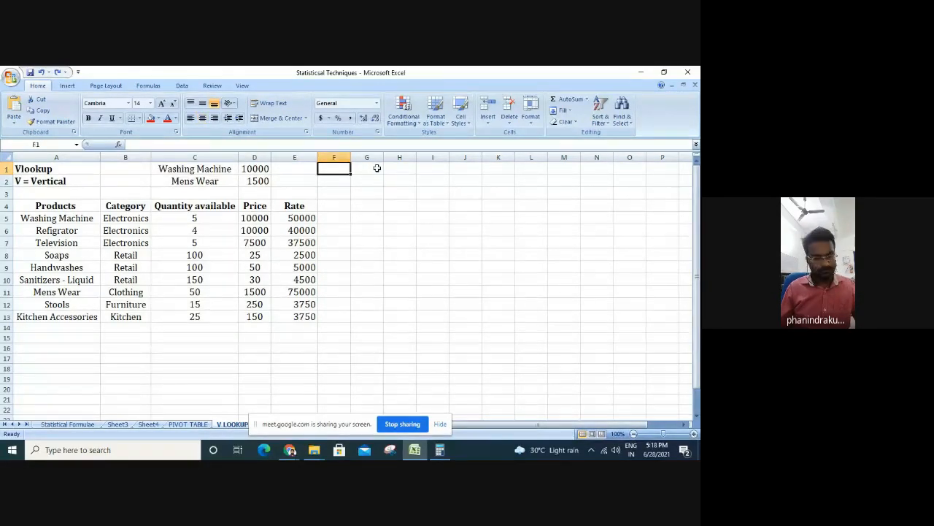
key("Right")
key("ctrl+v")
key("Left")
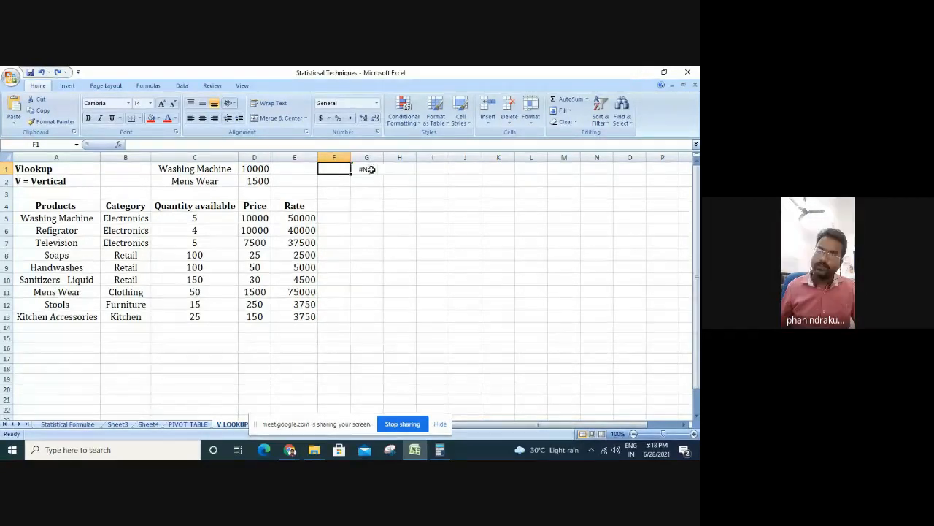
Copy the product name Refigrator from A6 into F1 and autofit the width of column F
left_click(57, 229)
key("ctrl+c")
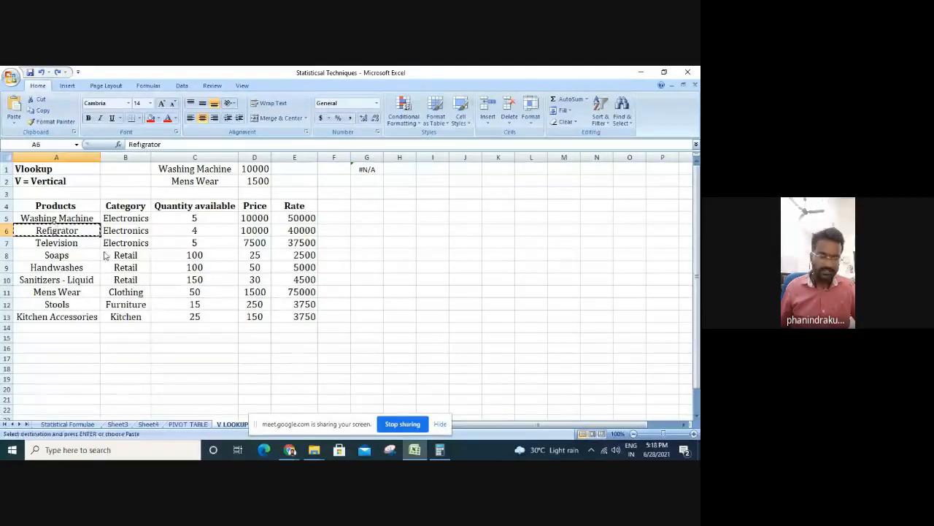
left_click(328, 168)
key("ctrl+v")
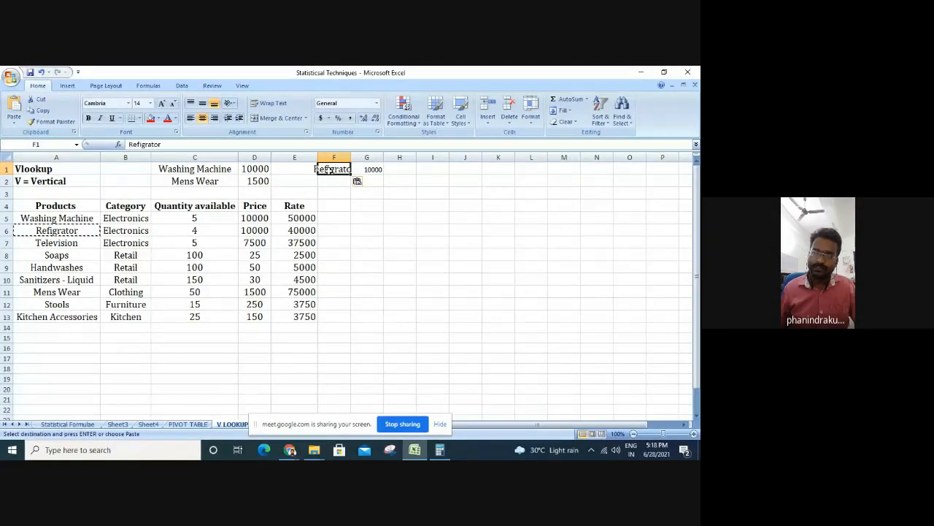
double_click(351, 157)
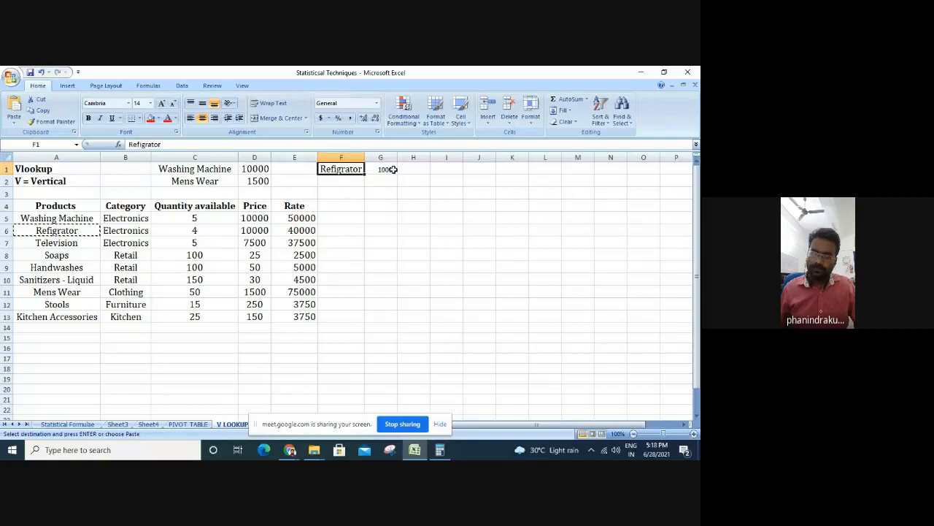
Enter a VLOOKUP formula in G2 that looks up F2 in A5:E13, returning column 4 with range lookup TRUE
left_click(390, 181)
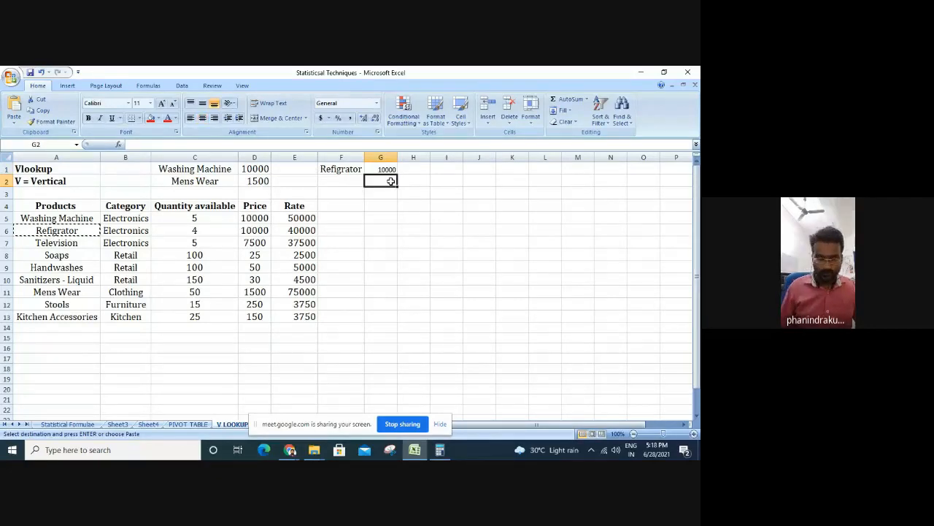
type("=vlookup")
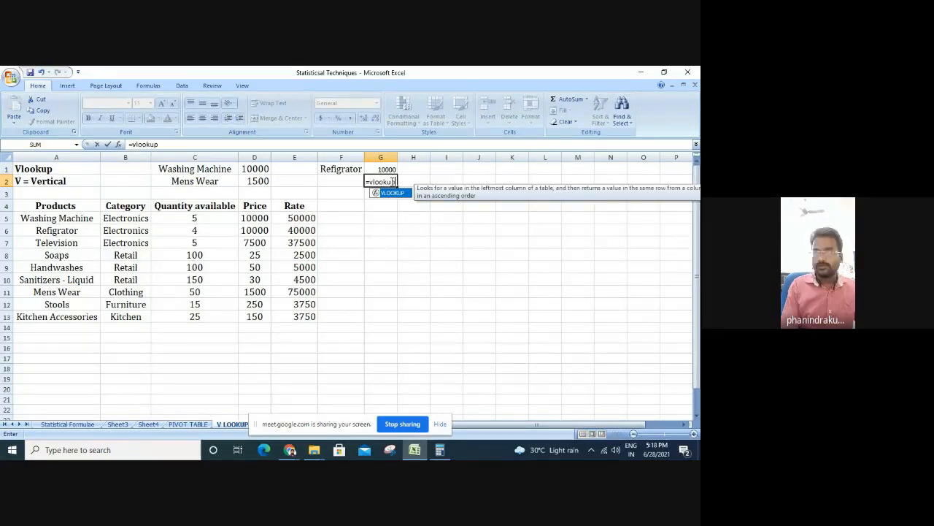
type("(")
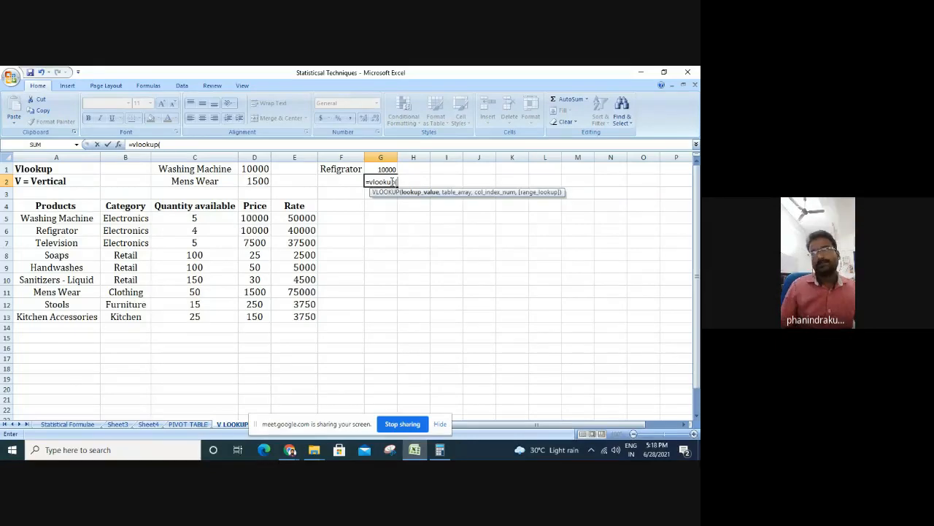
left_click(349, 180)
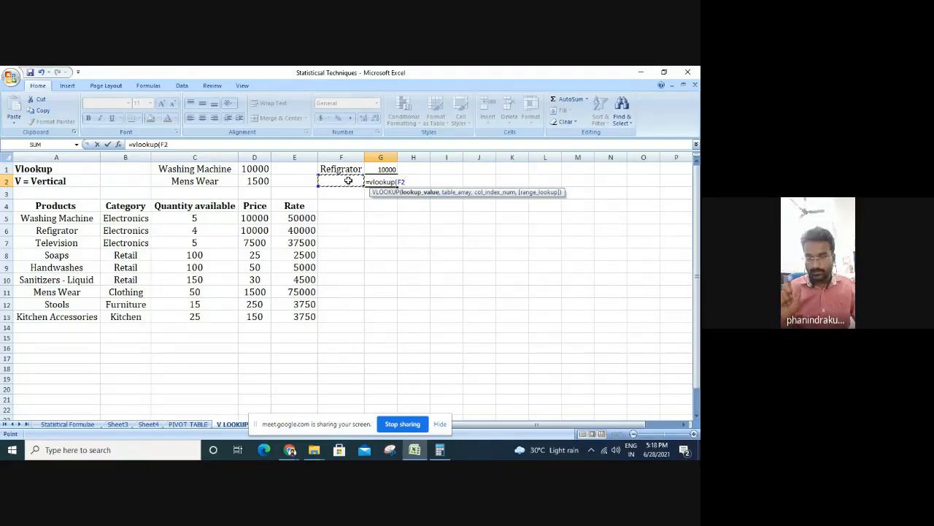
type(",")
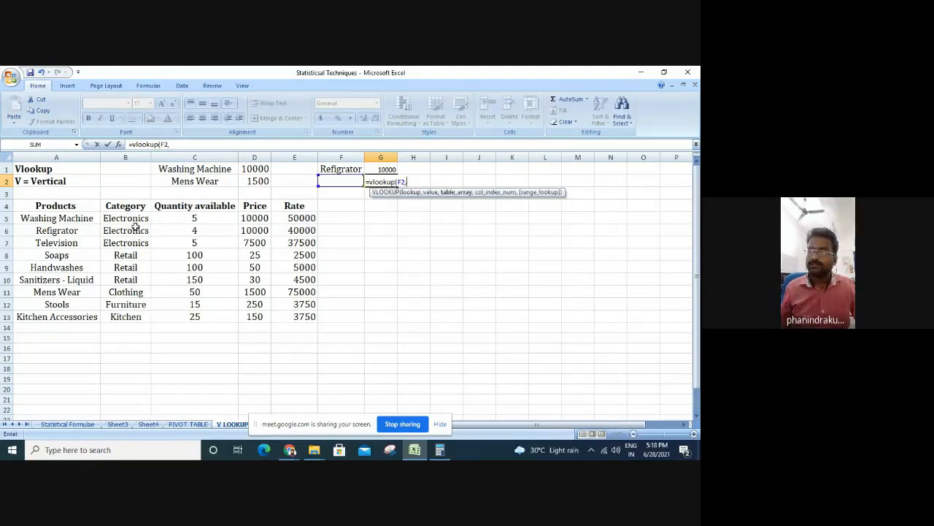
left_click_drag(80, 218, 294, 314)
type(",")
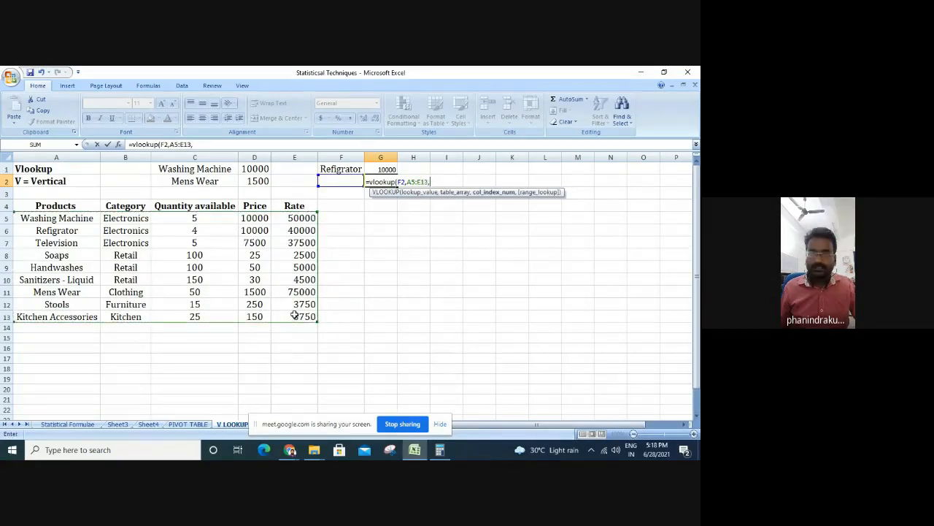
type("4")
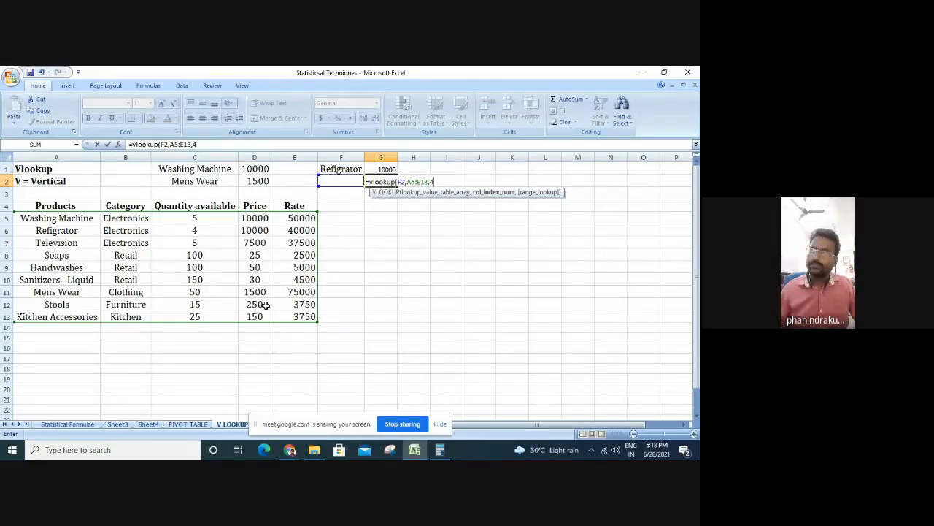
type(",")
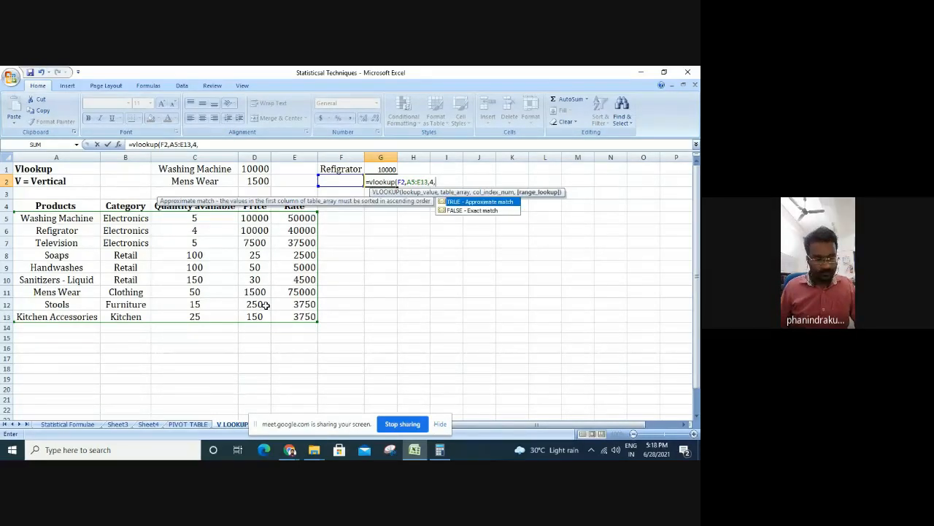
type("true)")
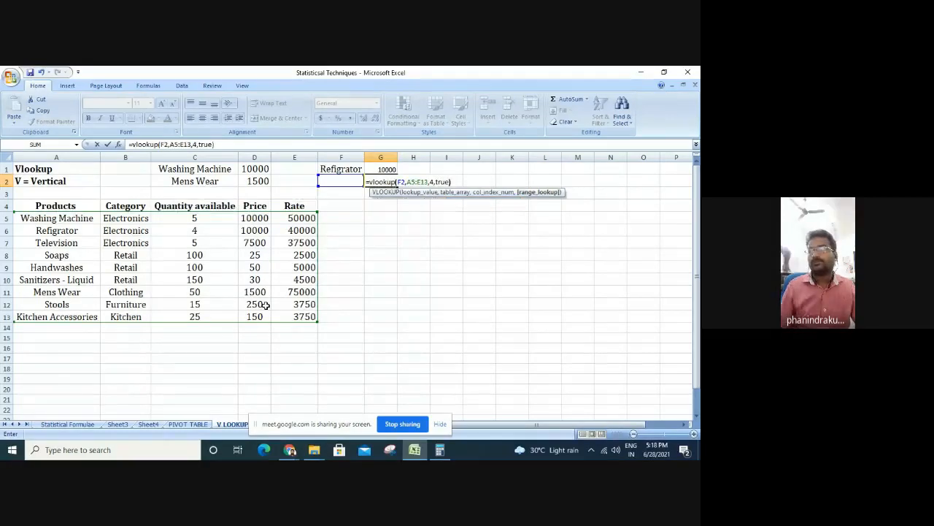
key("Return")
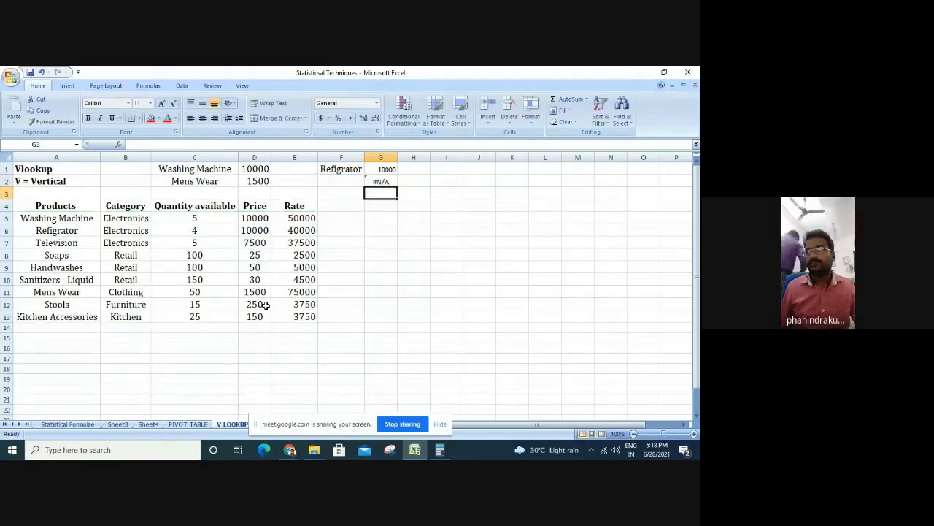
Copy the product name Soaps from A8 into lookup cell F2
left_click(352, 180)
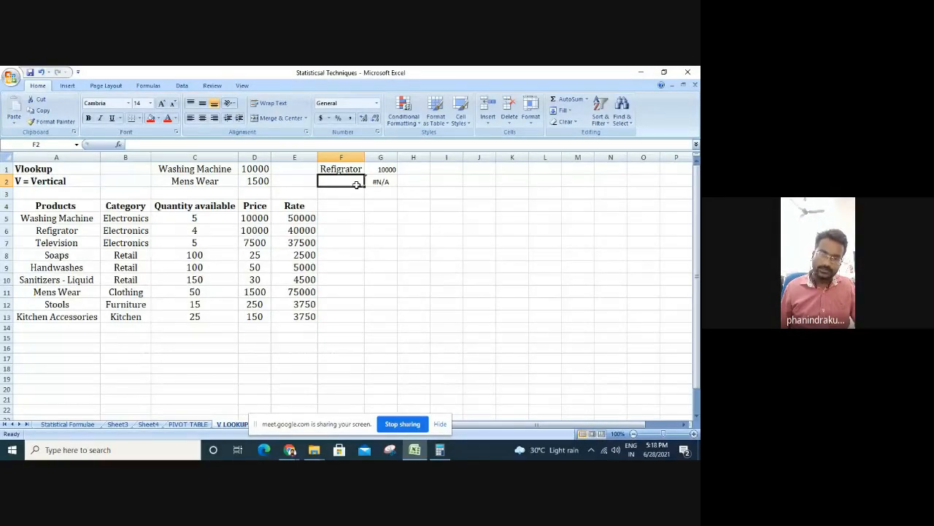
left_click(51, 257)
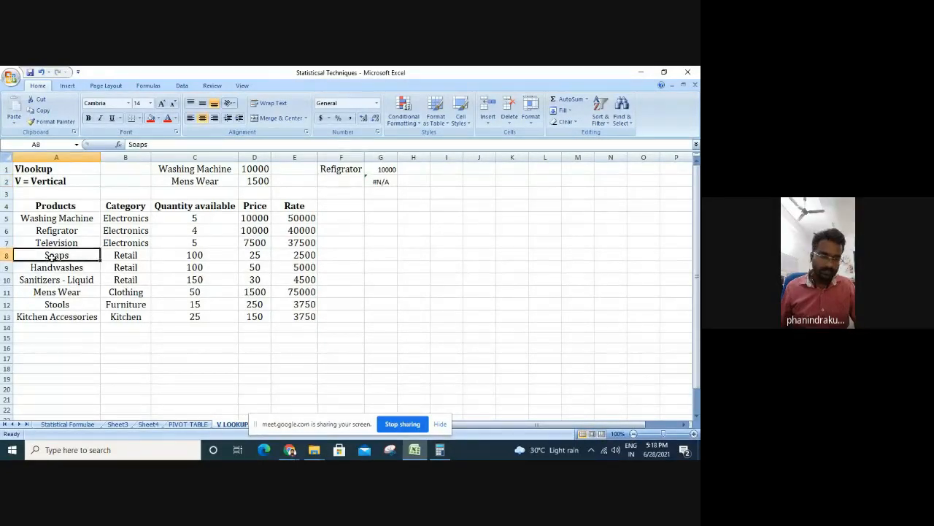
key("ctrl+c")
left_click(354, 181)
key("ctrl+v")
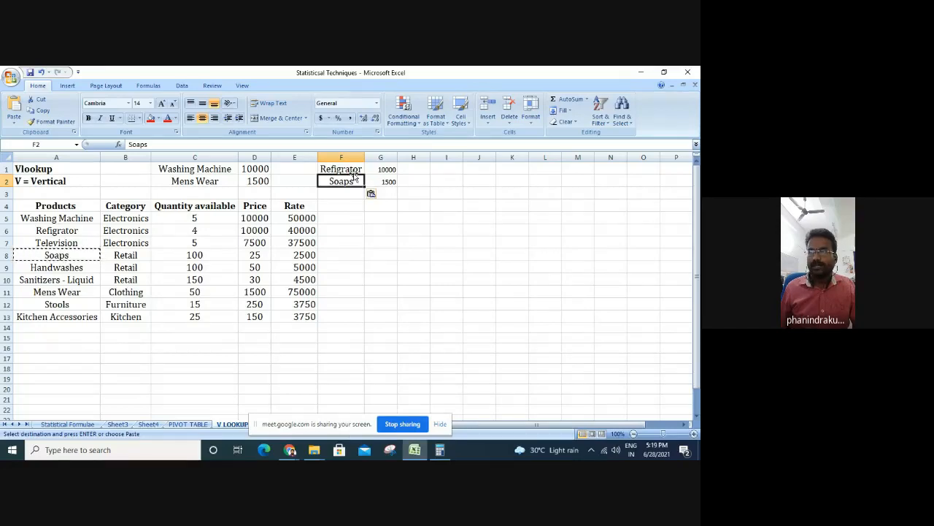
Clear the second lookup entry and its formula in F2:G2
left_click_drag(363, 180, 380, 180)
key("Delete")
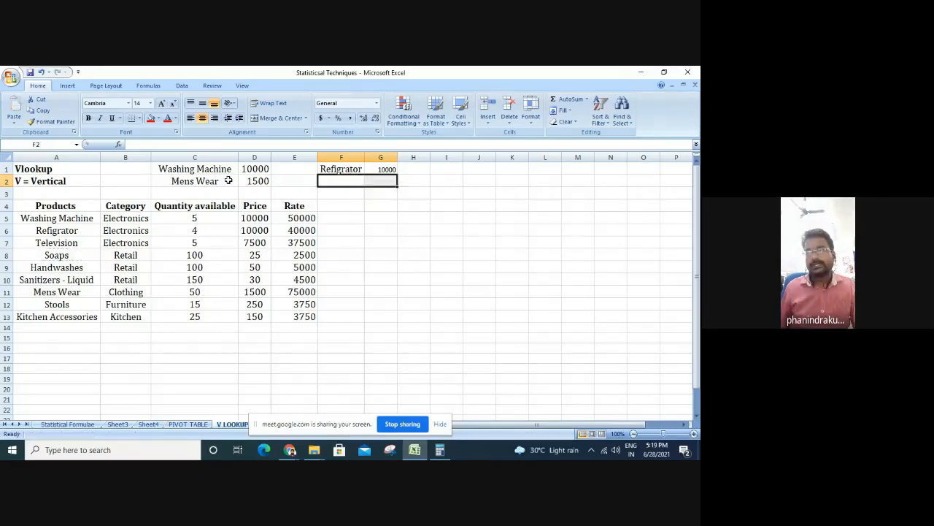
left_click(229, 181)
Set the lookup product in F1 to Television and check its price in the product table
left_click(332, 169)
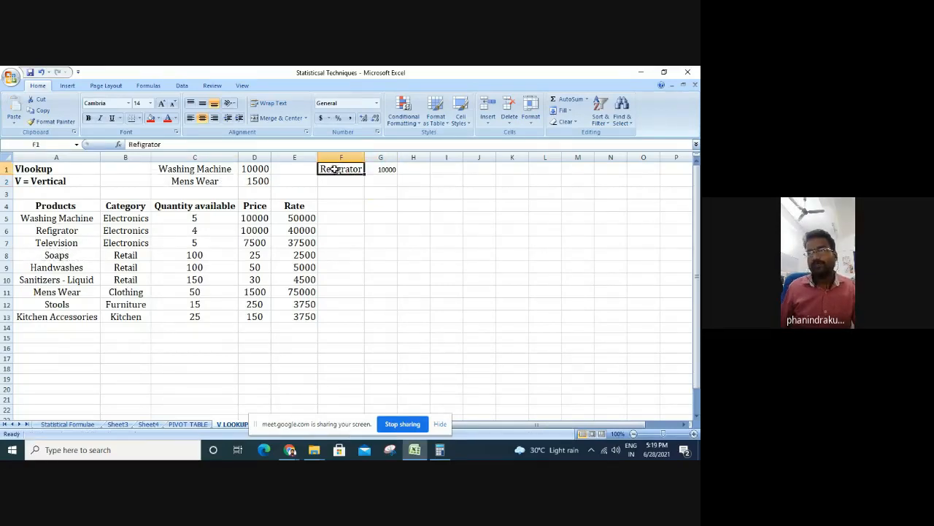
type("Tele")
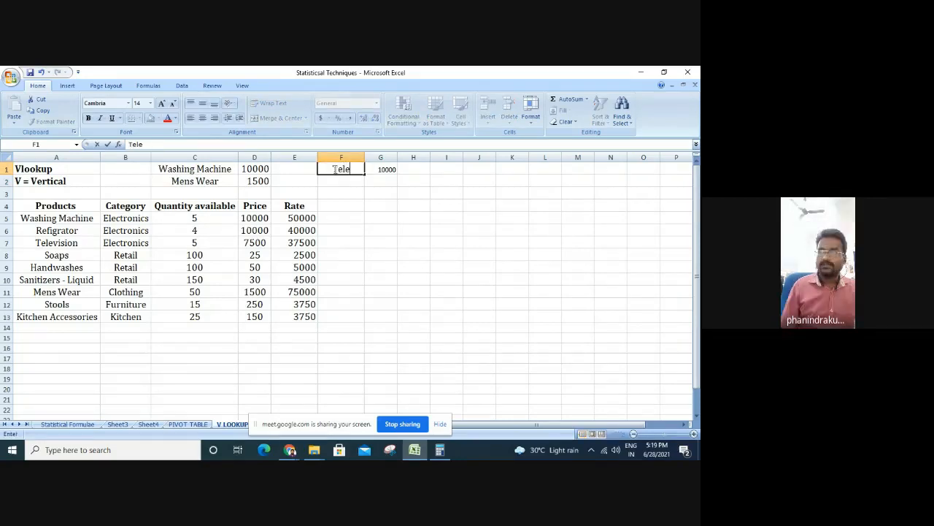
type("vision")
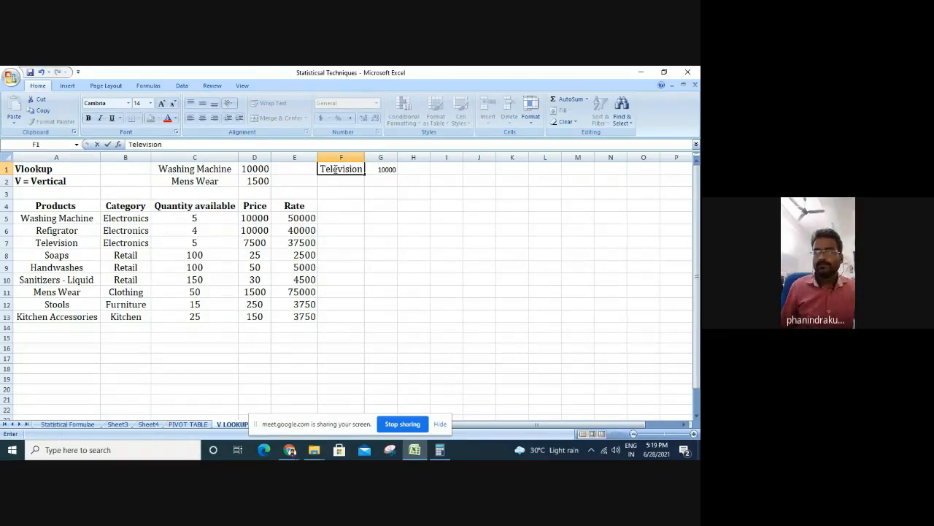
key("Return")
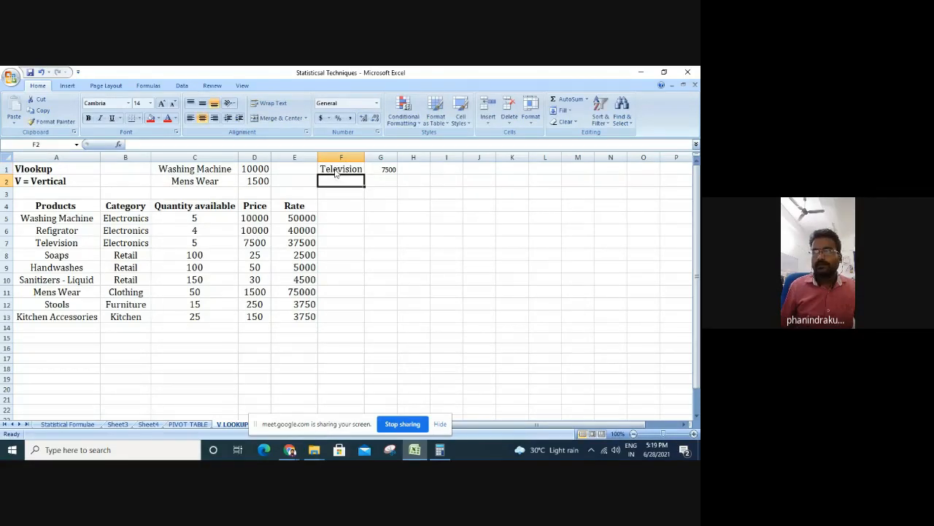
left_click(257, 244)
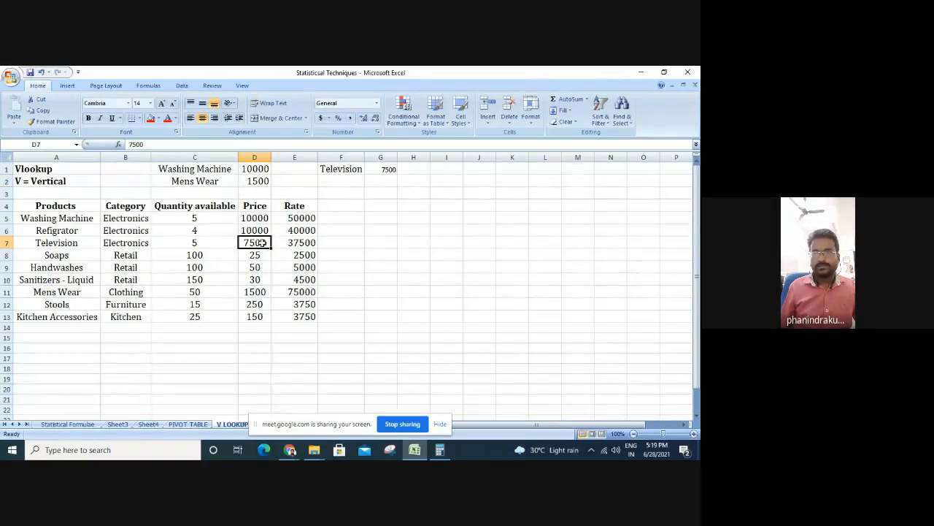
Enter Handwash as the lookup product in F1 and correct it to Handwashes to match the product table
left_click(76, 268)
left_click(333, 171)
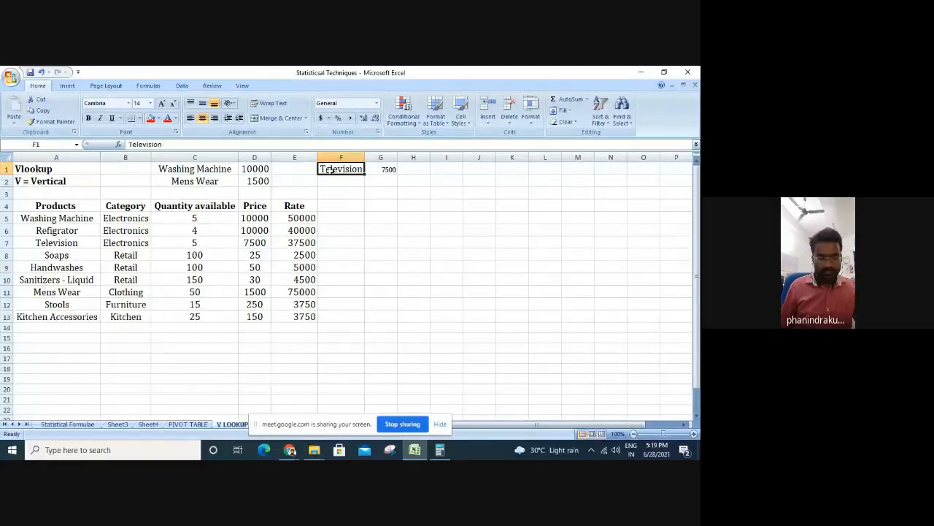
type("Handwash")
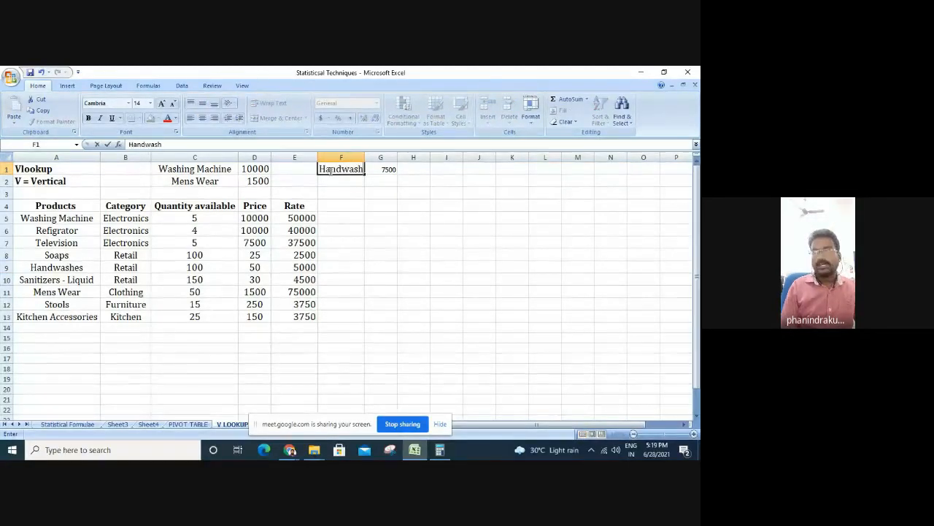
key("Return")
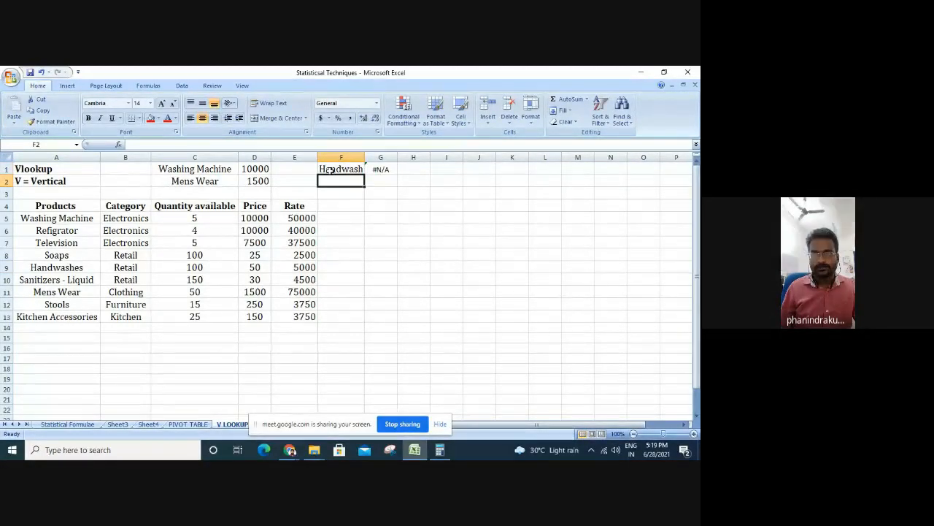
left_click(330, 170)
double_click(330, 170)
type("es")
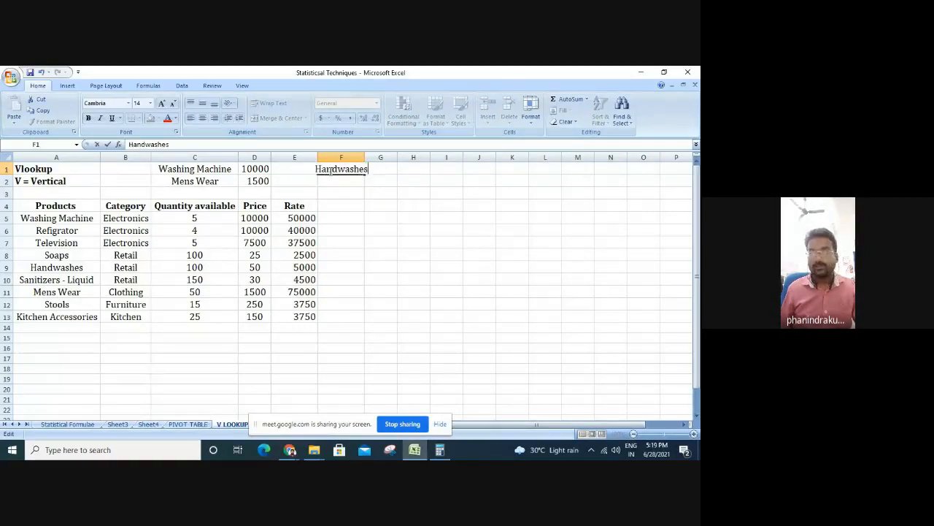
key("Return")
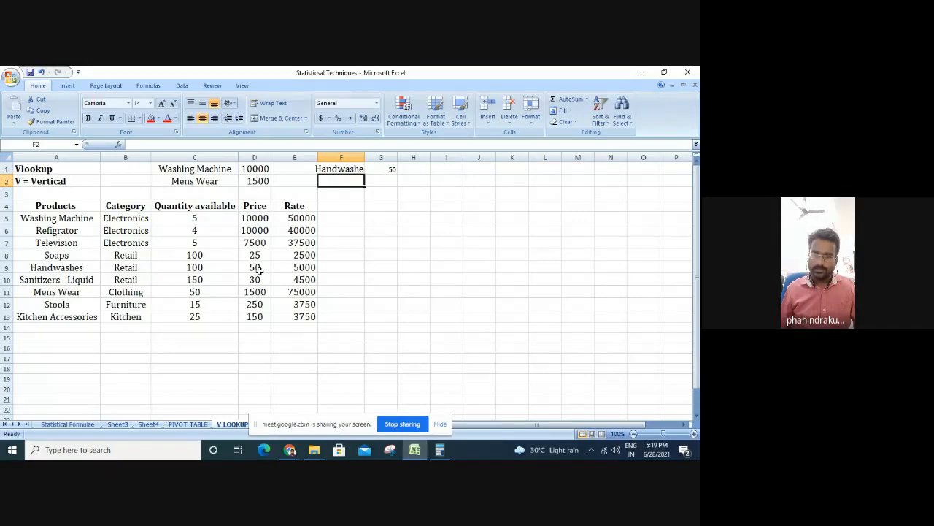
Set the lookup product in F1 to Stools and check its price in the product table
left_click(339, 168)
type("Stools")
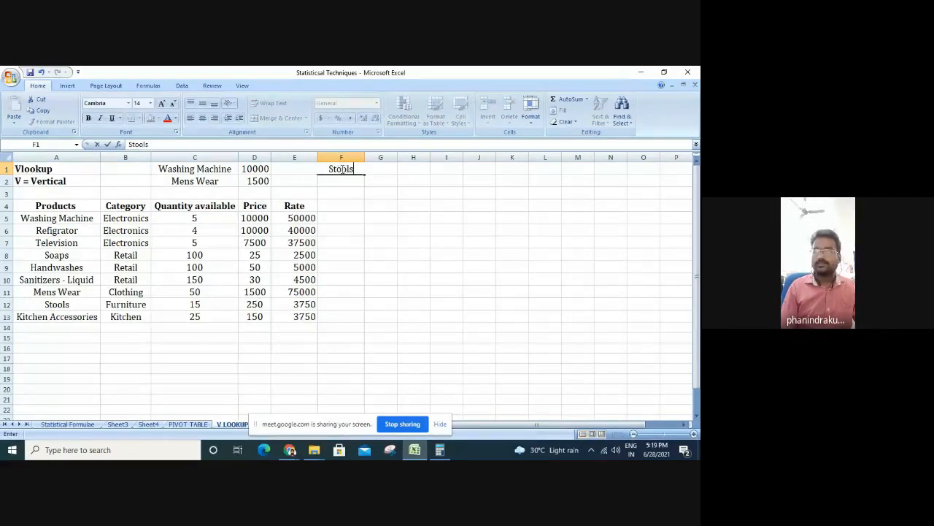
key("Return")
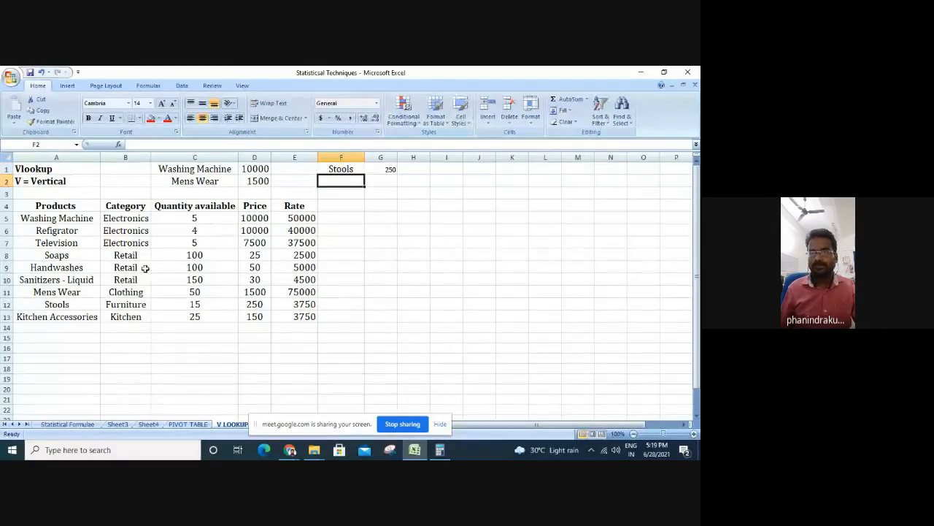
left_click(254, 305)
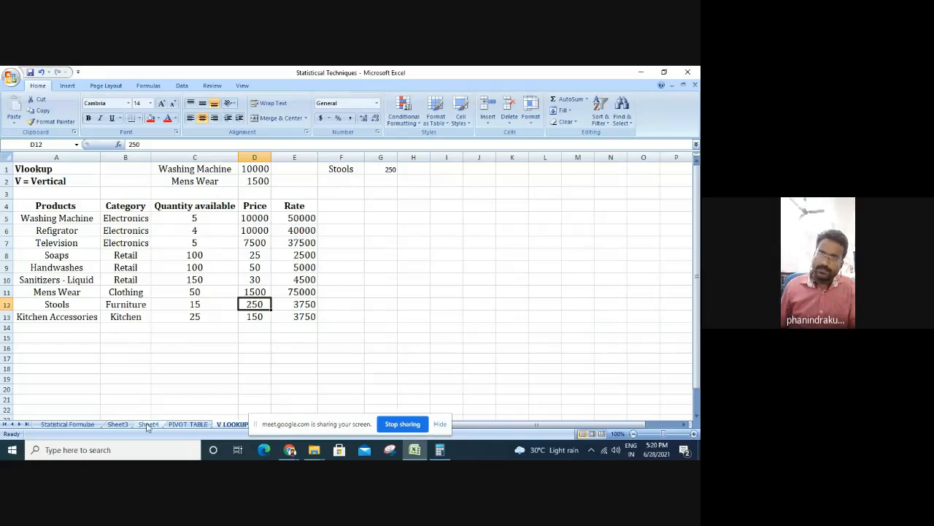
Review the Statistical Formulae and PIVOT TABLE sheets, and return to the V LOOKUP sheet
left_click(78, 424)
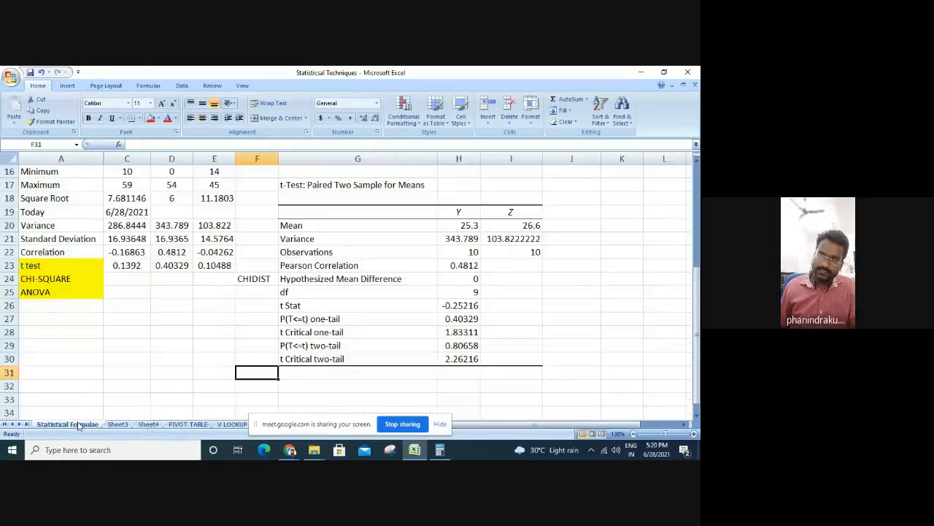
left_click(187, 424)
left_click(237, 426)
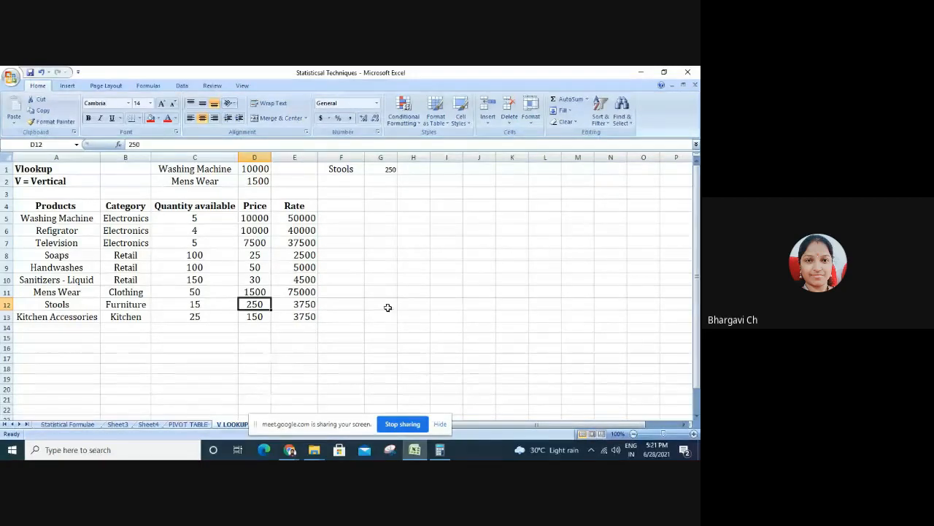
Select columns A through C on the Statistical Formulae sheet and stop sharing the screen
left_click(67, 424)
scroll(149, 345, "up", 5)
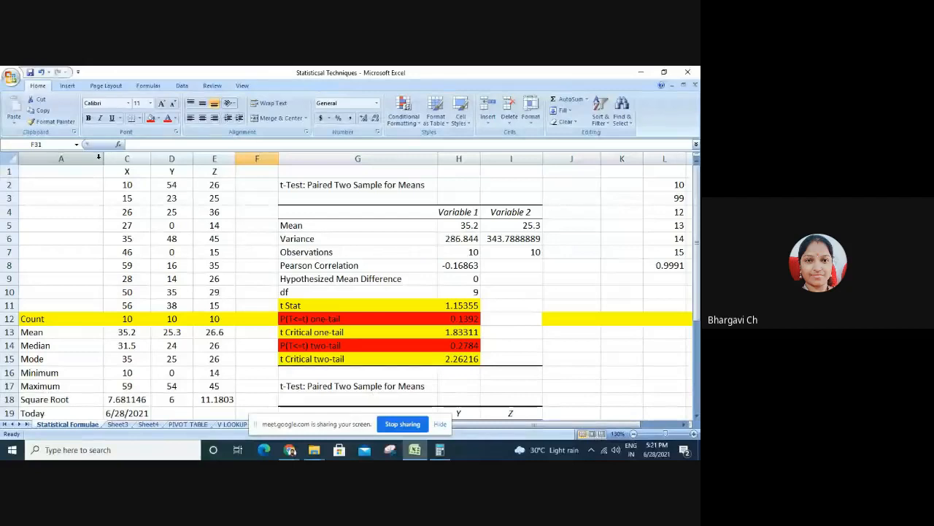
left_click_drag(98, 158, 113, 157)
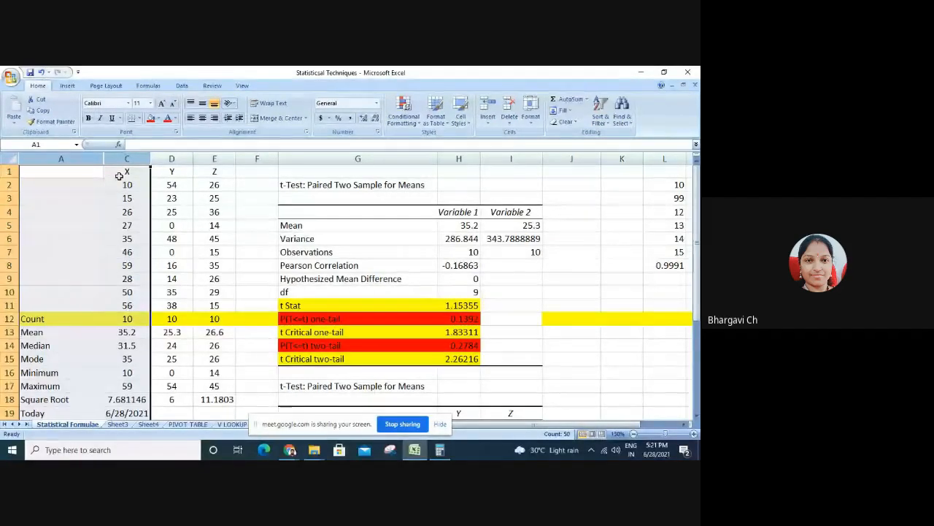
left_click(403, 423)
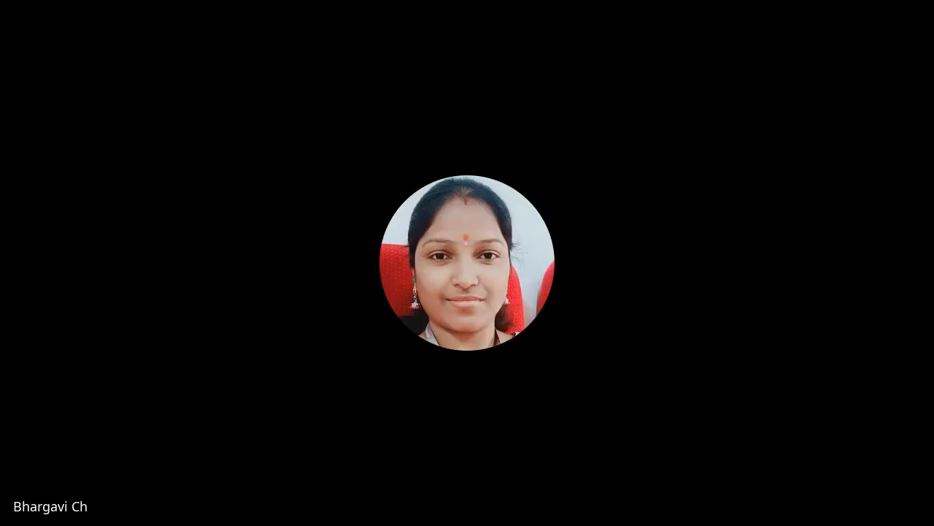